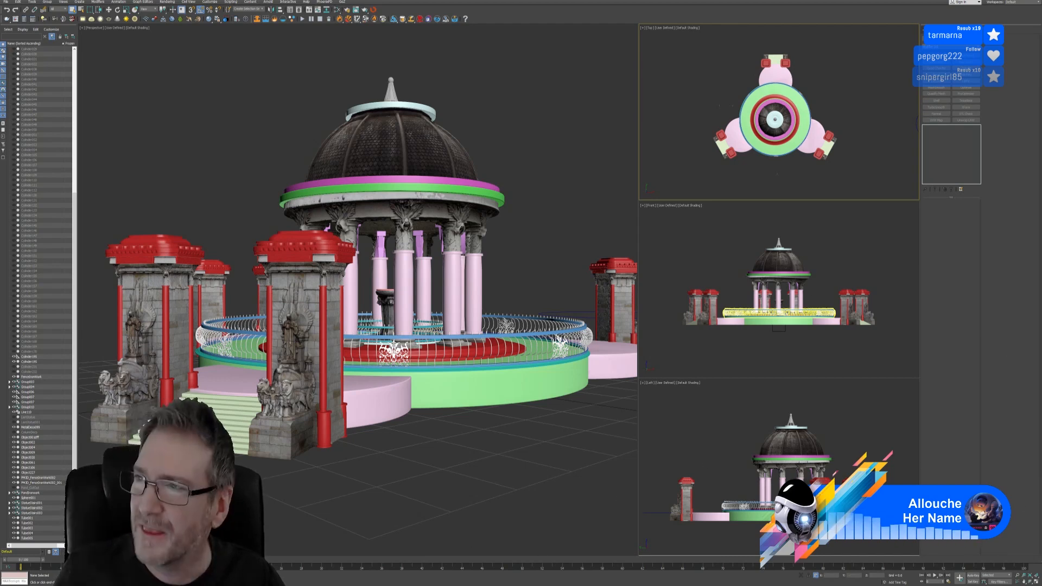
Drag the Chrome window with the Phil Does 3D links page up and maximize it over 3ds Max
drag(1041, 121, 348, 101)
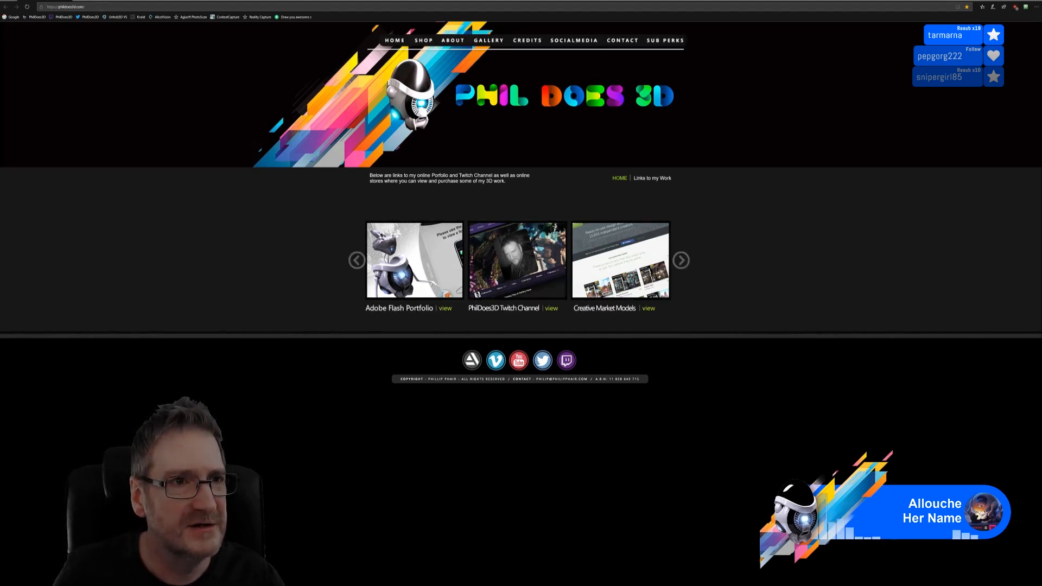
Paste the Discord link into the address bar to load the Van_13 side and three-quarter render
click(98, 7)
key(ctrl+v)
key(Return)
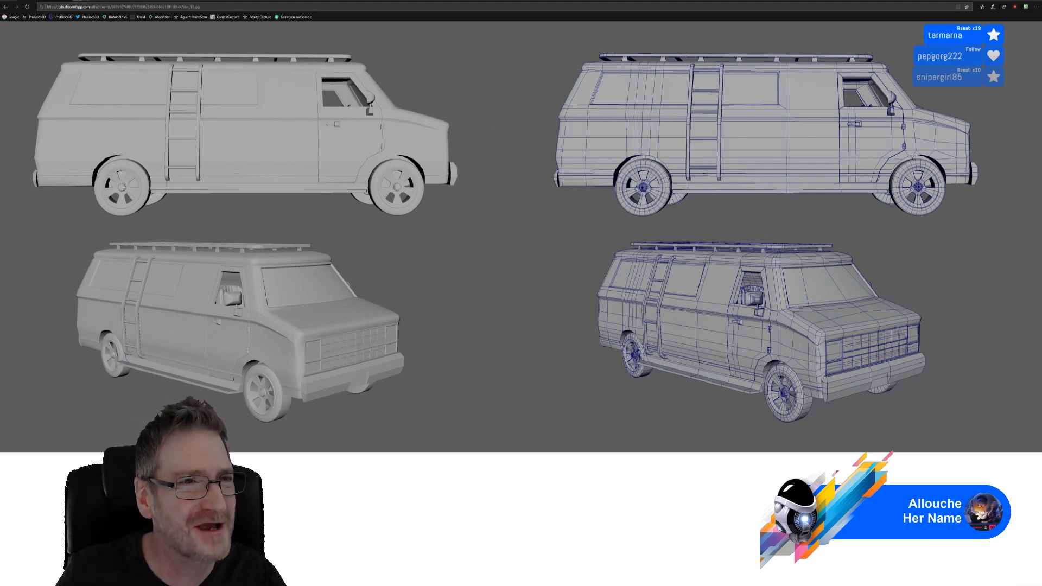
Load the Van_14.jpg rear render in a new tab, then return to the Van_13 tab
key(ctrl+t)
key(ctrl+v)
key(Return)
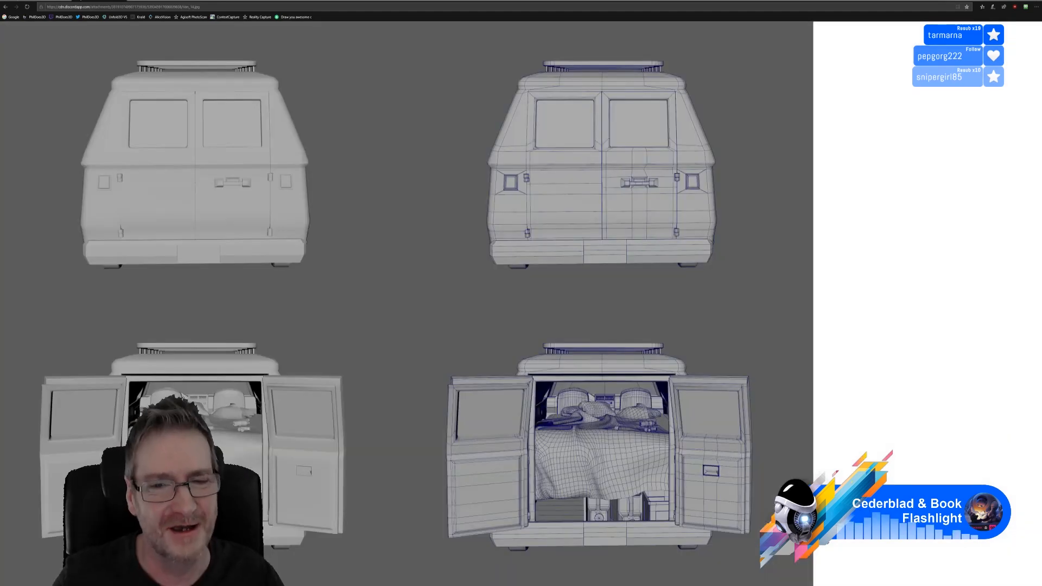
click(44, 1)
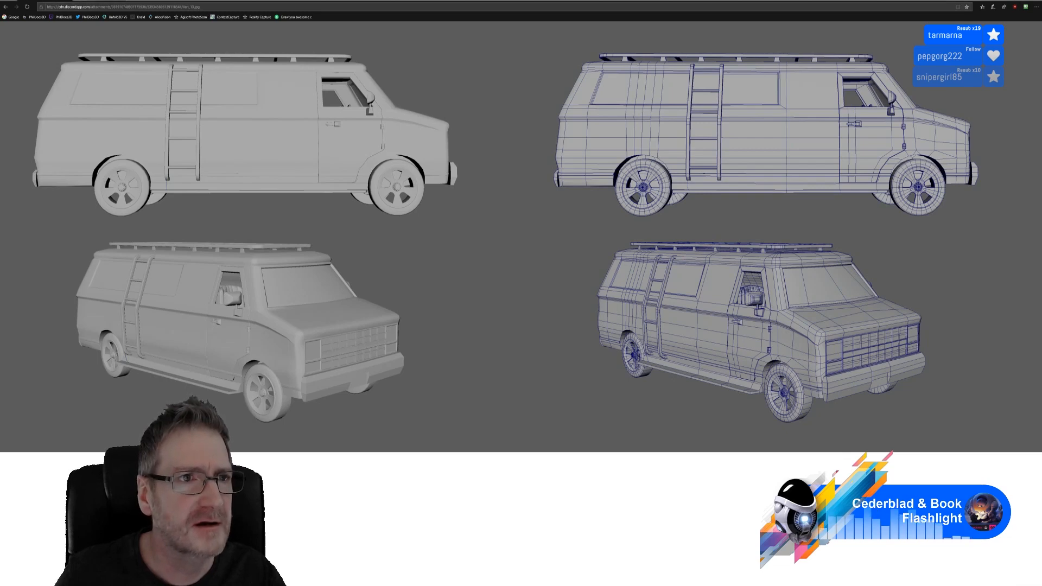
Switch to the Van_14.jpg tab with the rear and open-door van views
click(122, 1)
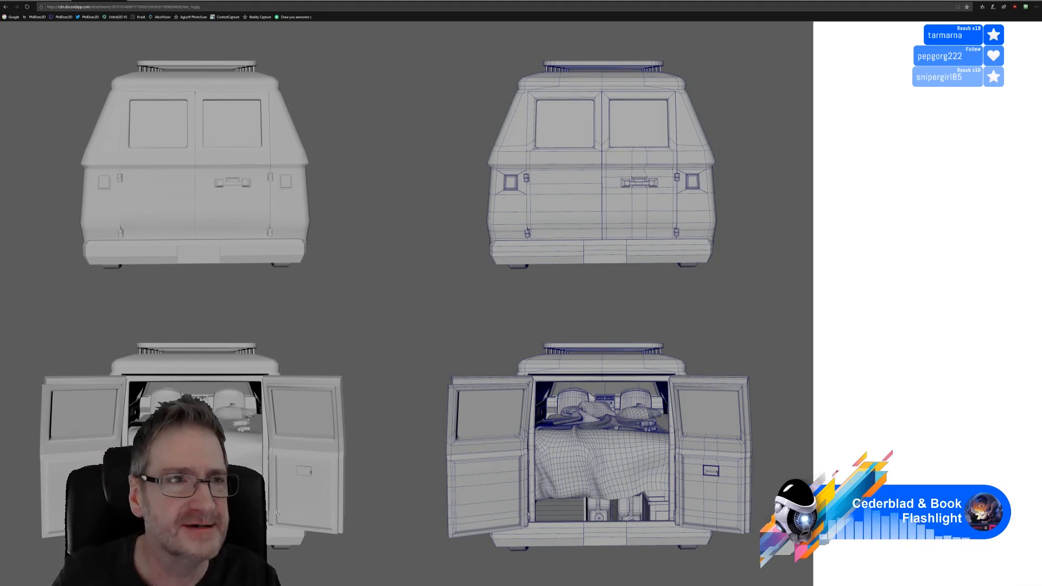
Flip between the Van_13 and Van_14 renders, then Alt+Tab back to the 3ds Max gazebo scene
click(52, 1)
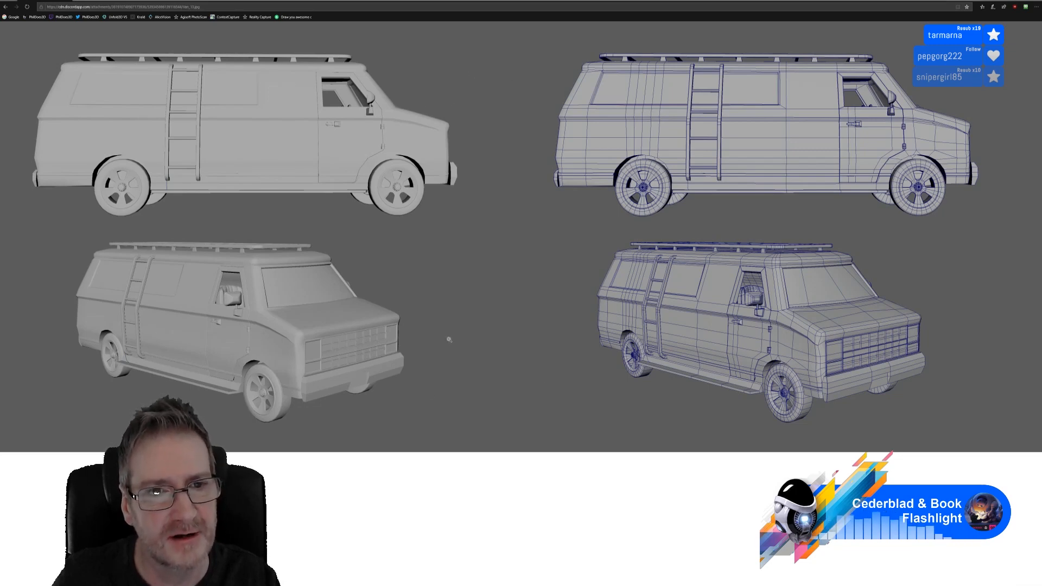
click(97, 1)
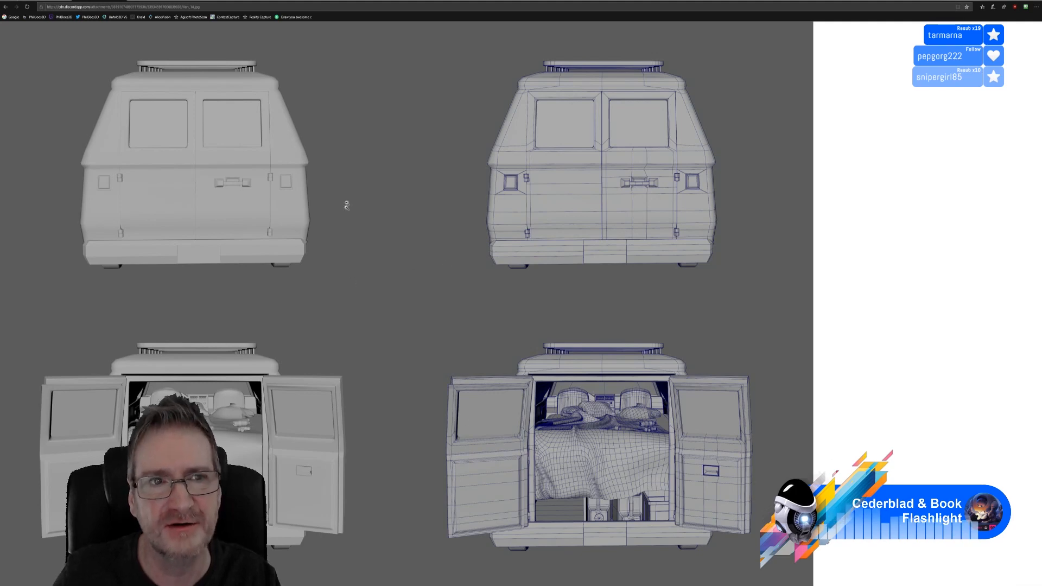
key(alt+Tab)
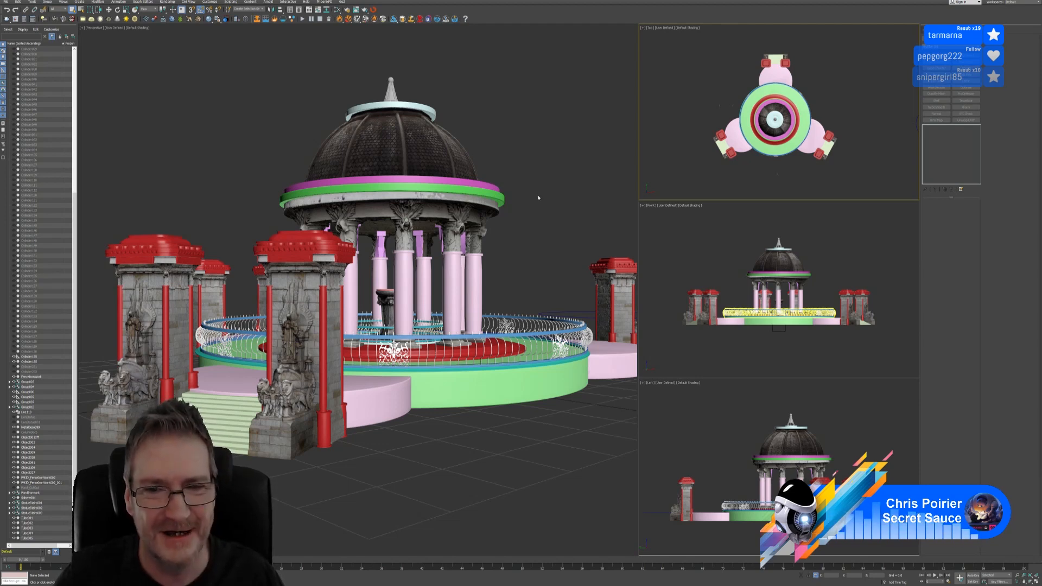
Select the base cylinder around the fountain and orbit the Perspective view around the gazebo columns
middle_drag(538, 197, 530, 193)
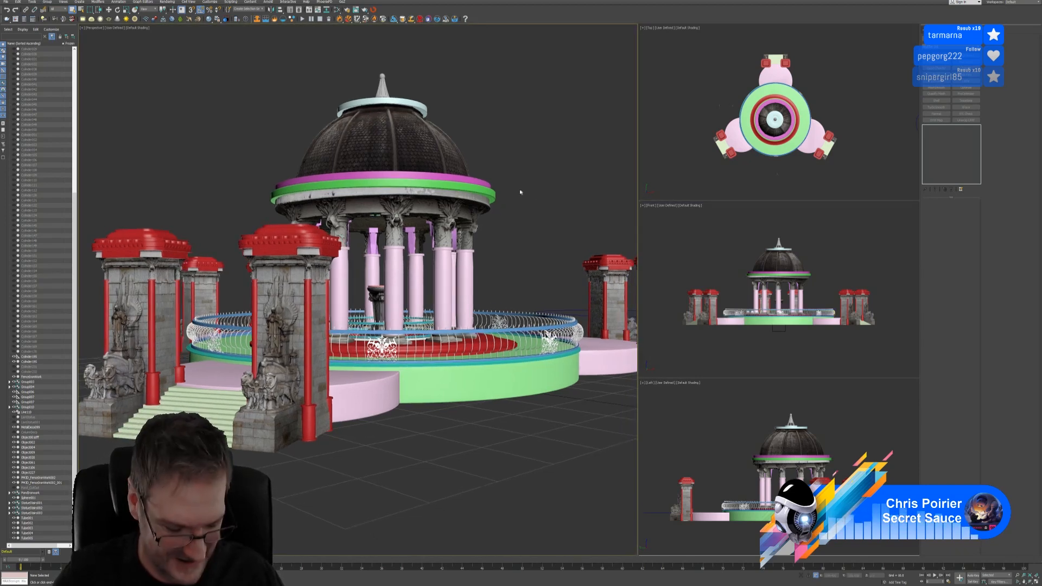
click(469, 387)
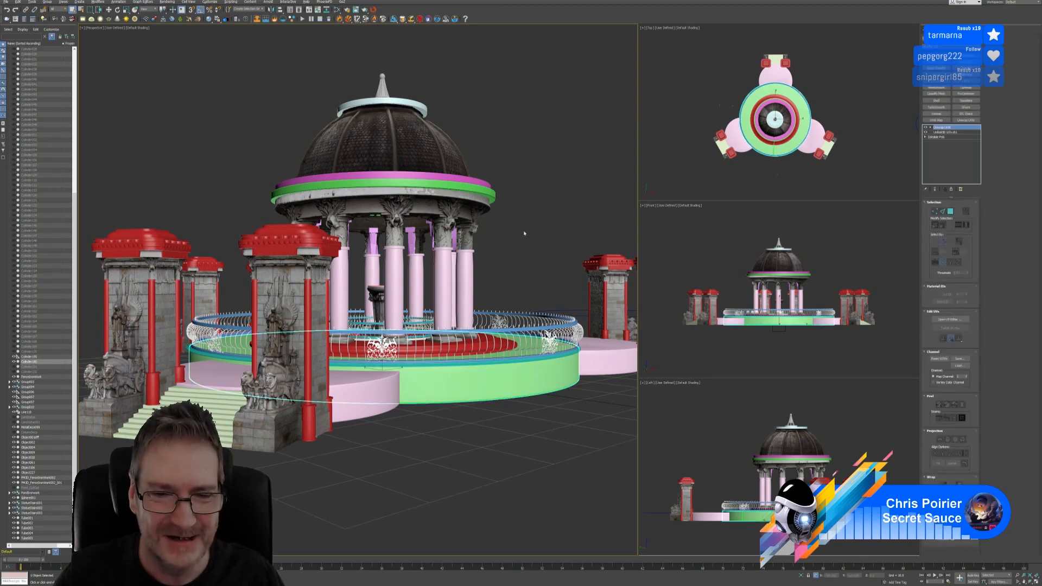
mouse_move(524, 233)
alt+middle_down()
mouse_move(508, 233)
mouse_move(518, 236)
alt+middle_up()
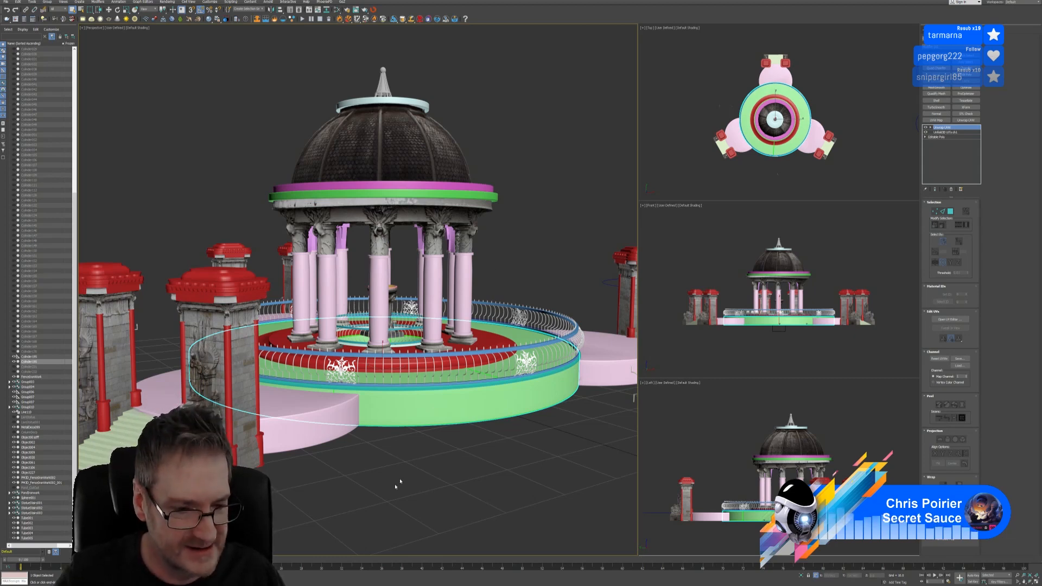
Browse in File Explorer to Work (E:) > Twitch > T-Shirts > Design 5
key(super+e)
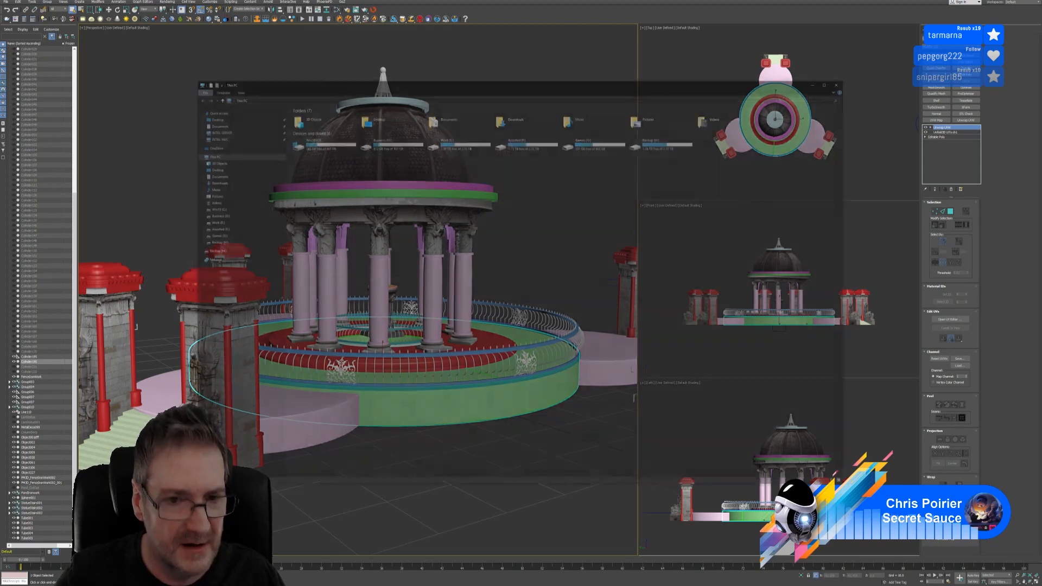
double_click(460, 140)
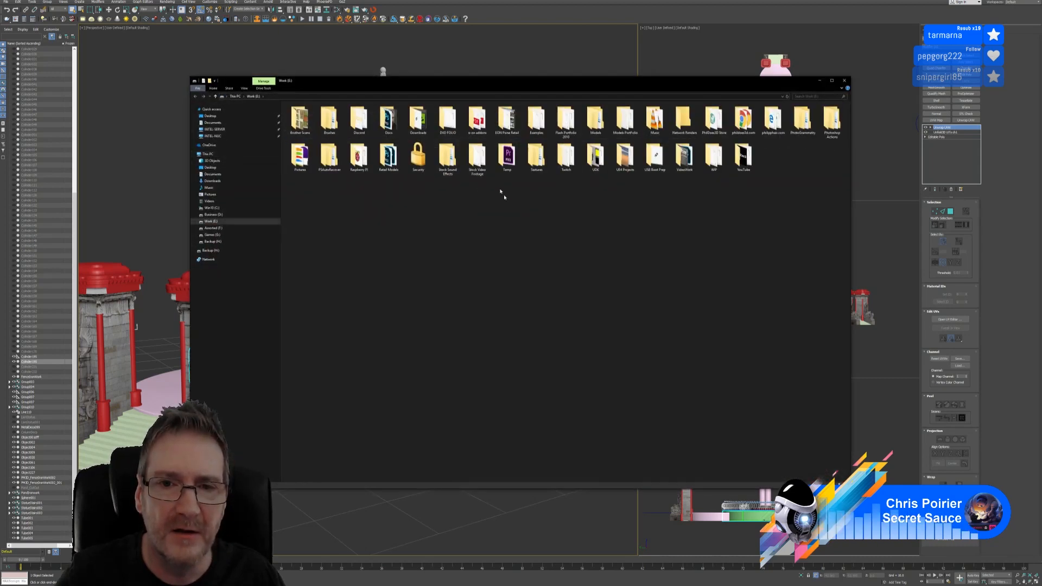
double_click(565, 158)
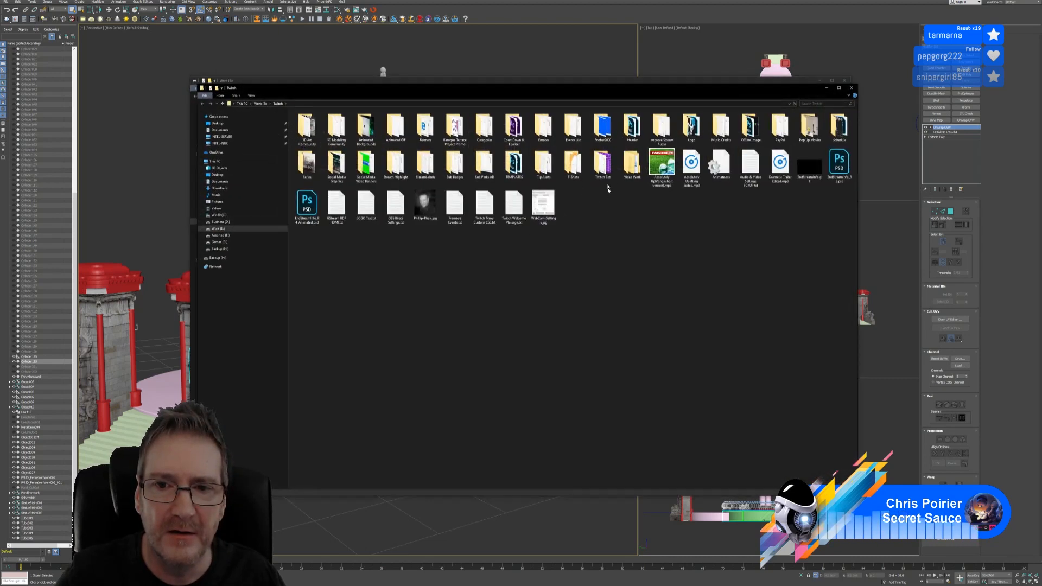
double_click(567, 168)
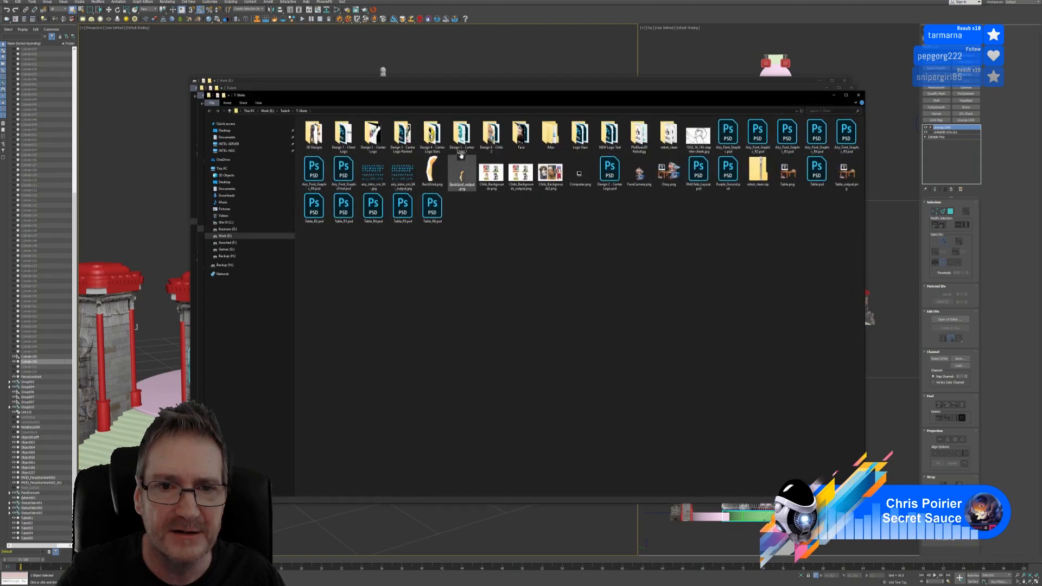
double_click(464, 136)
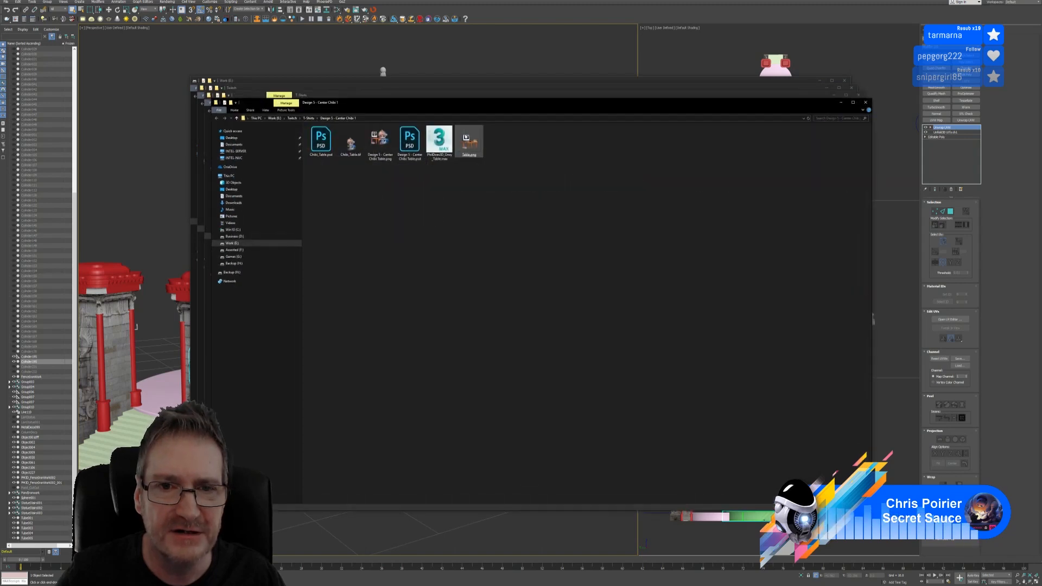
Open the Center Chibi Wacom Tablet image from the Design 6 - Chibi 2 folder
click(865, 103)
double_click(491, 135)
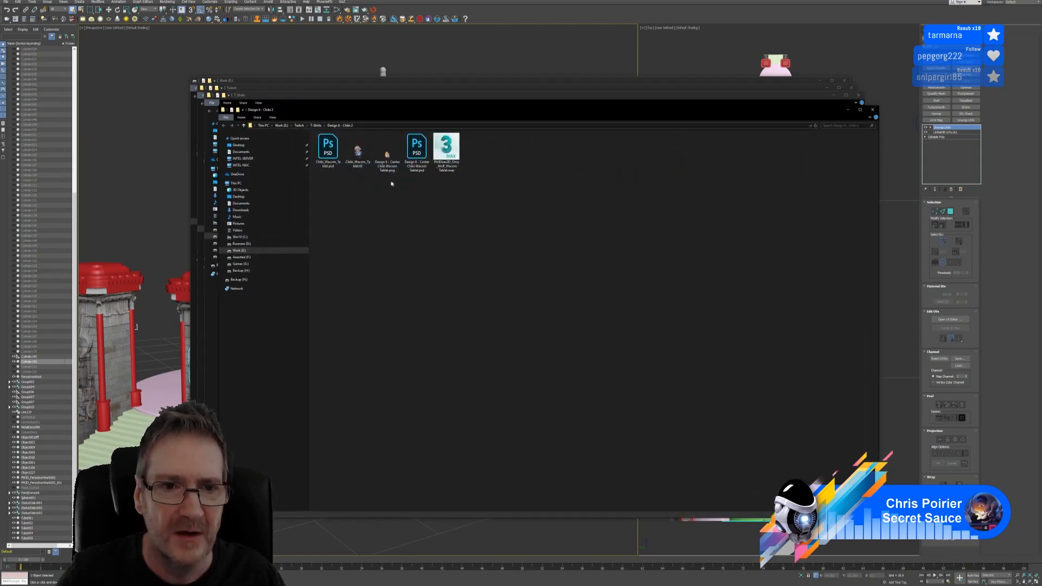
double_click(386, 153)
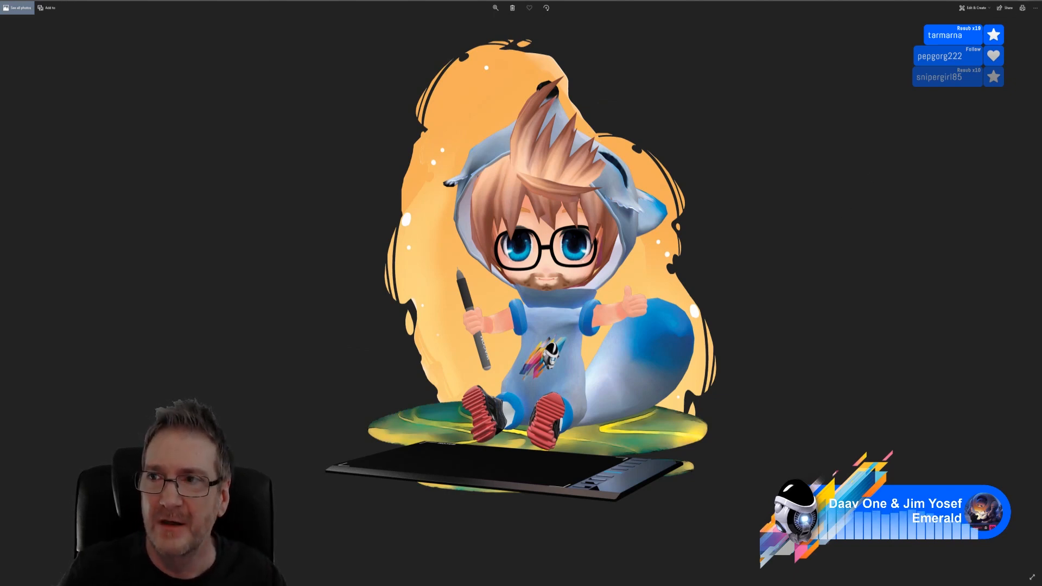
Close the Photos viewer and all six stacked Explorer windows down to This PC
click(1034, 2)
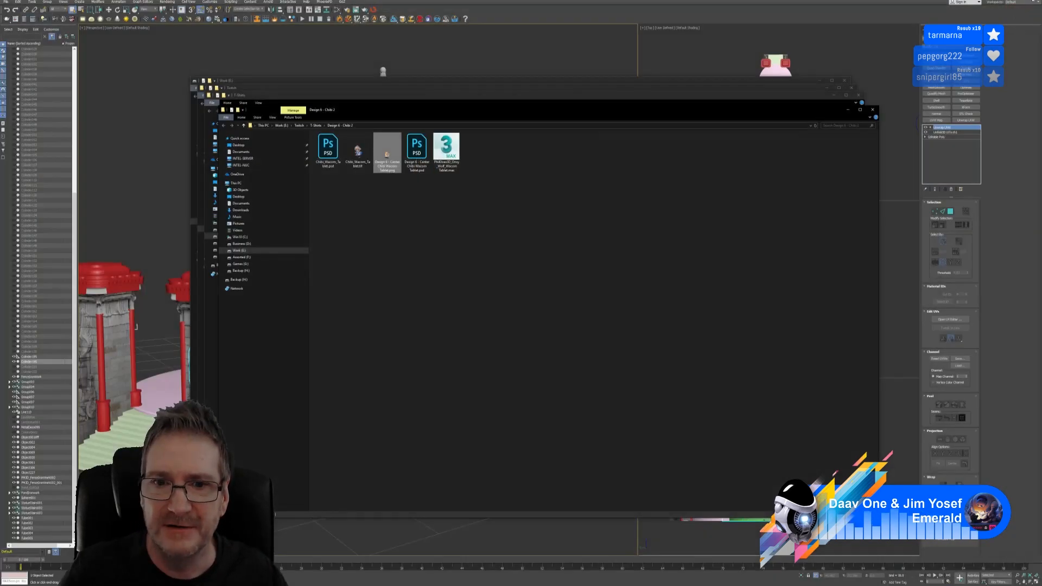
click(872, 109)
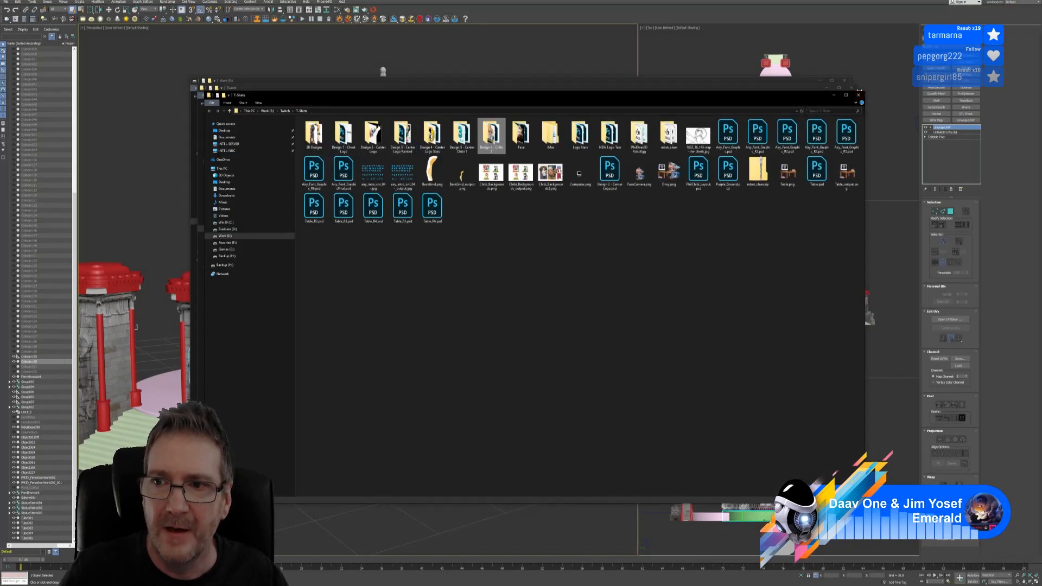
click(856, 95)
click(850, 88)
click(850, 87)
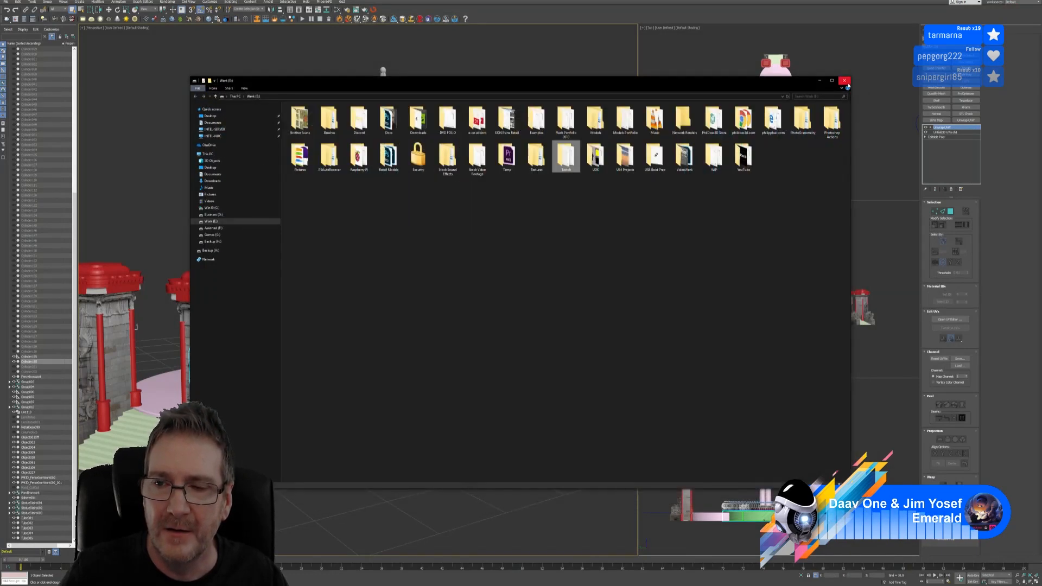
click(845, 83)
click(845, 82)
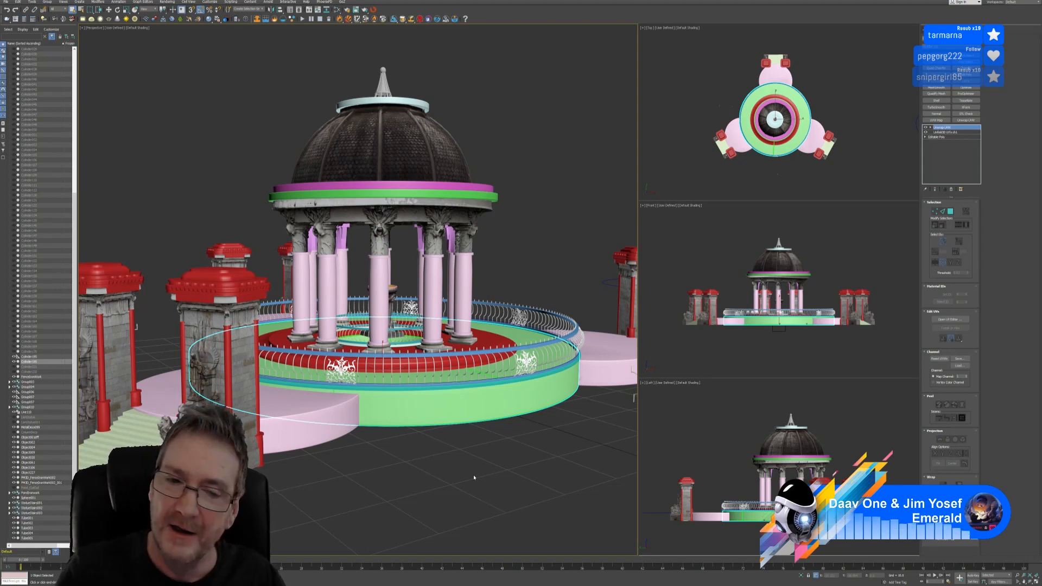
Pan and orbit the Perspective view so the red-capped gate pillars swing past the gazebo
middle_drag(446, 471, 434, 465)
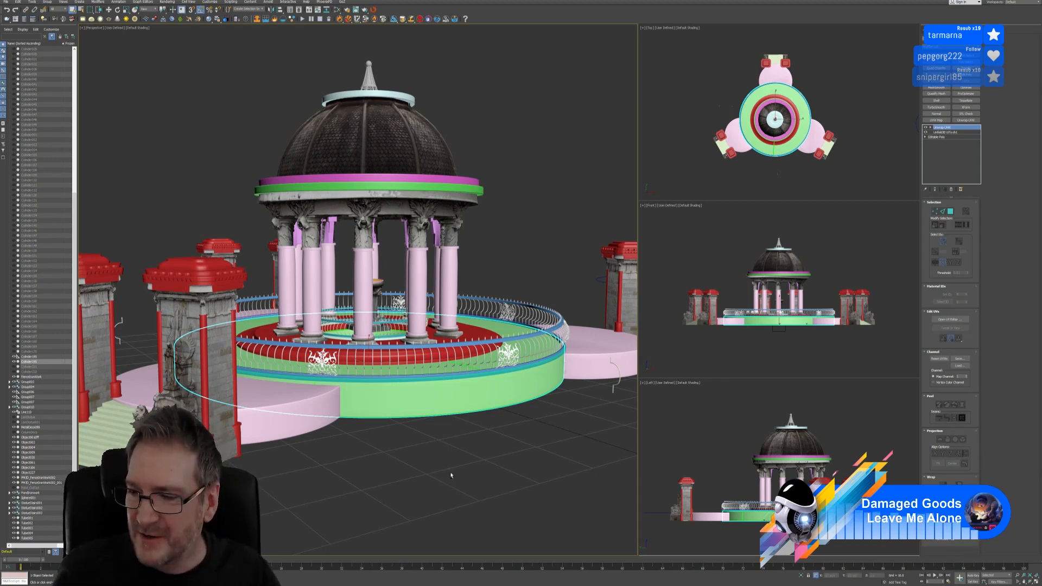
alt+middle_drag(449, 476, 449, 477)
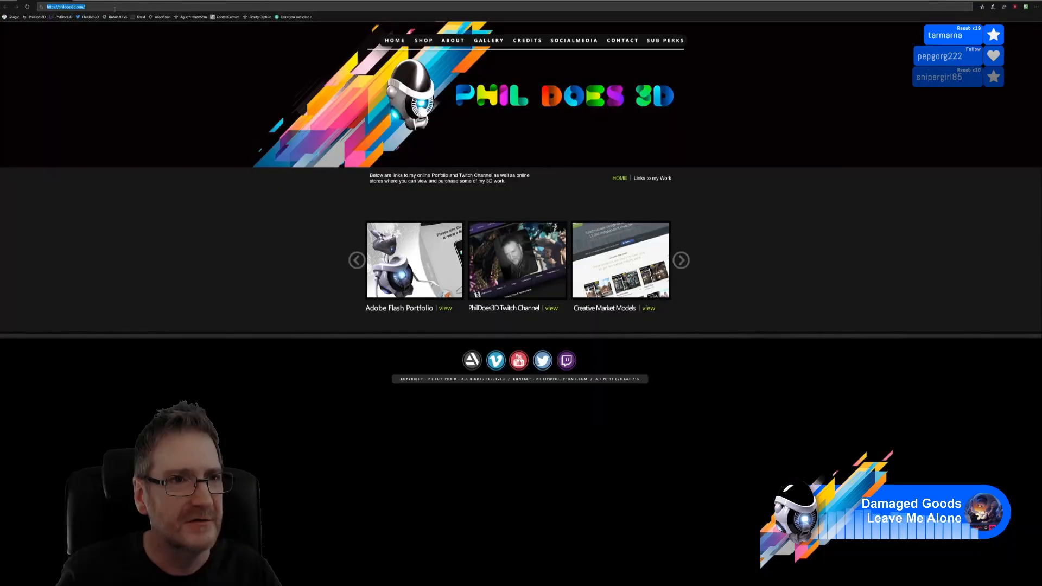
Select the address bar on the portfolio page, ready for a new web address
click(117, 7)
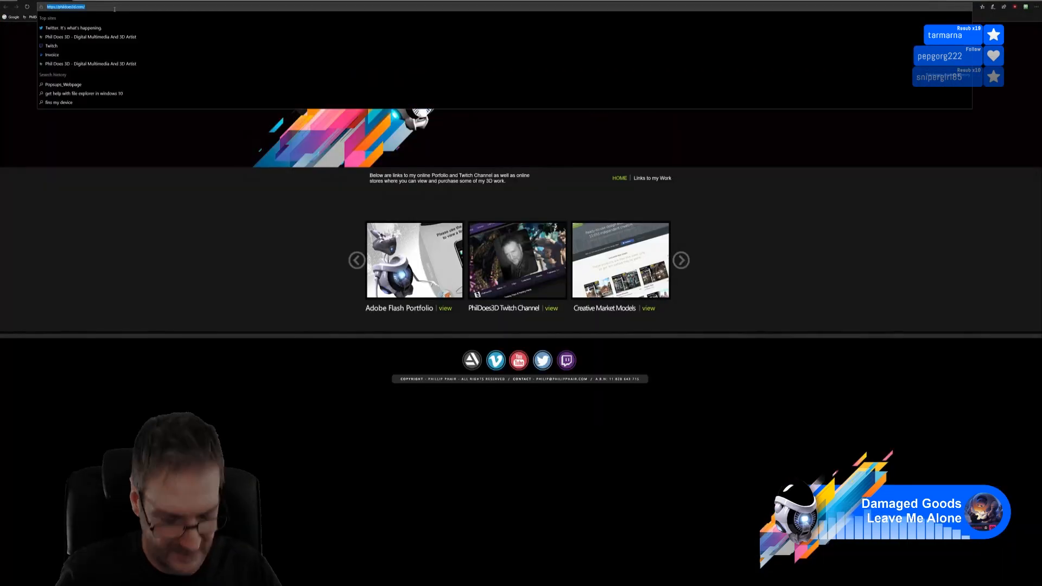
Load the copied Discord image link to view the Bugatti clay-render WIP sheet
key(ctrl+v)
key(Return)
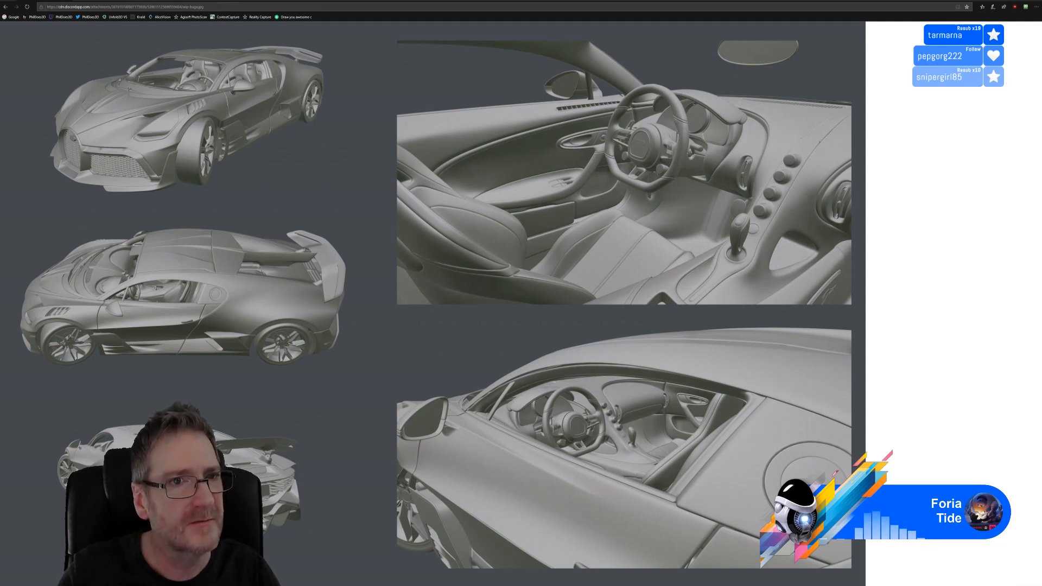
Load the shared Dropbox test-render MP4 link in Chrome and start playing the video
click(224, 7)
key(Return)
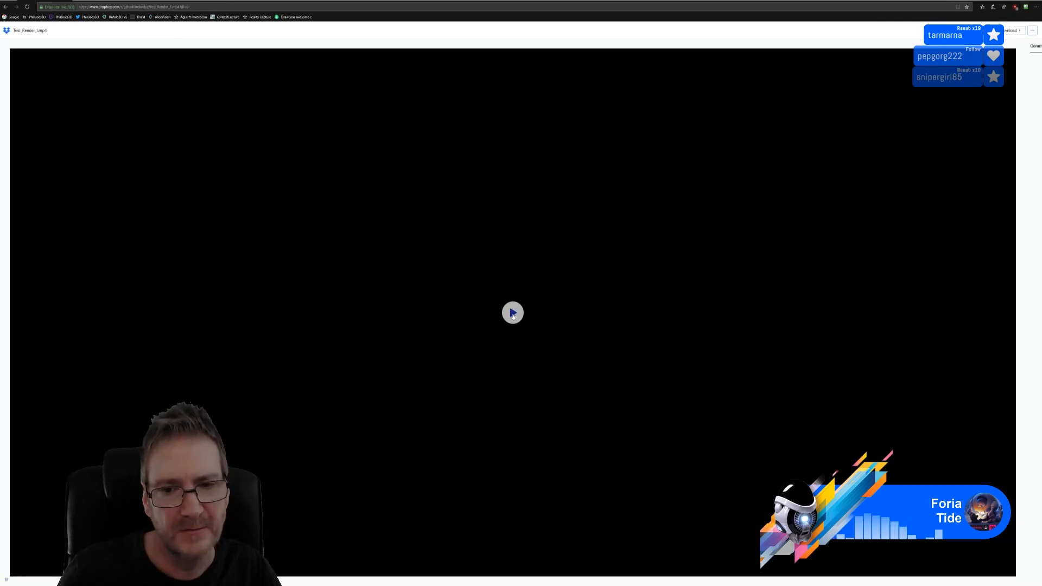
click(513, 313)
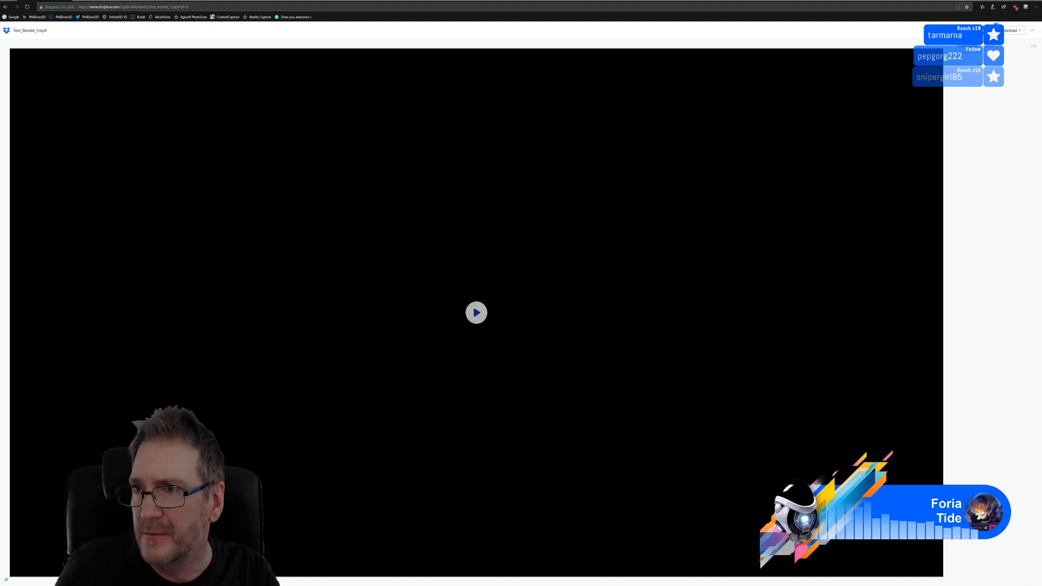
Minimize the browser to bring the 3ds Max gazebo scene back into view
click(1032, 1)
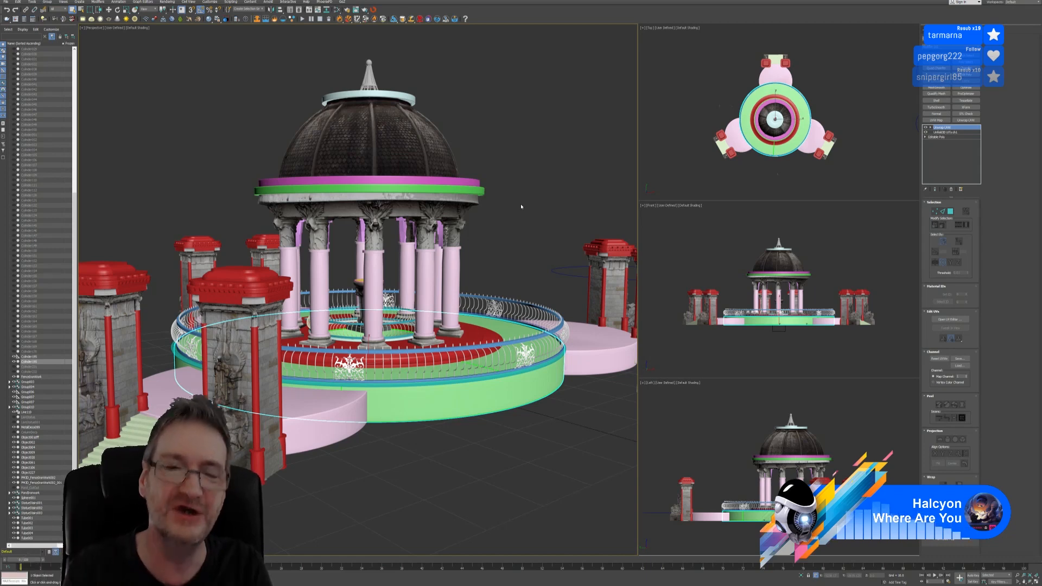
Deselect the ring object by clicking empty space in the Perspective viewport
click(521, 207)
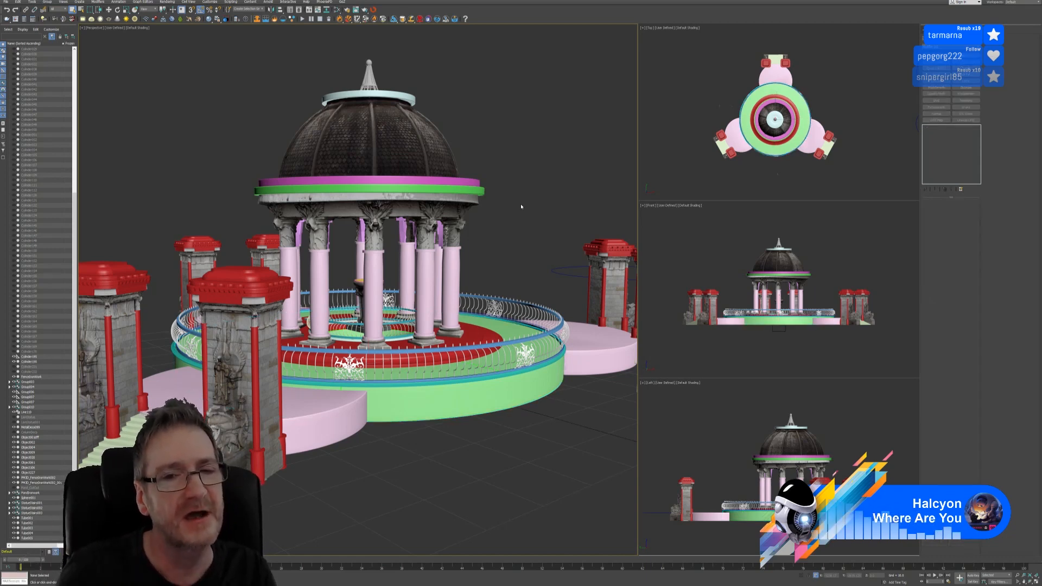
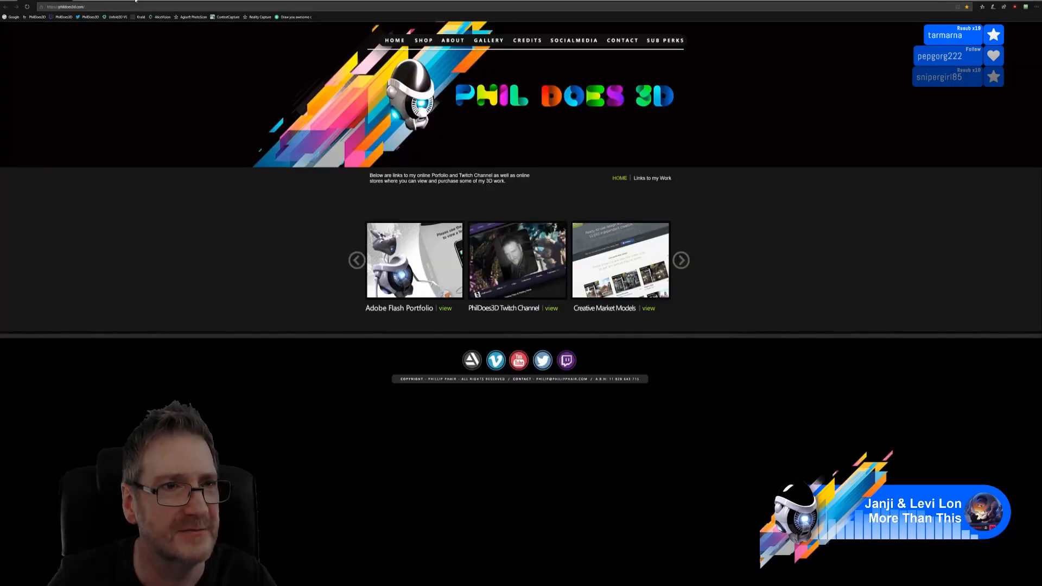
Load the shared Discord image of a multi-monitor desk setup in the browser
click(65, 6)
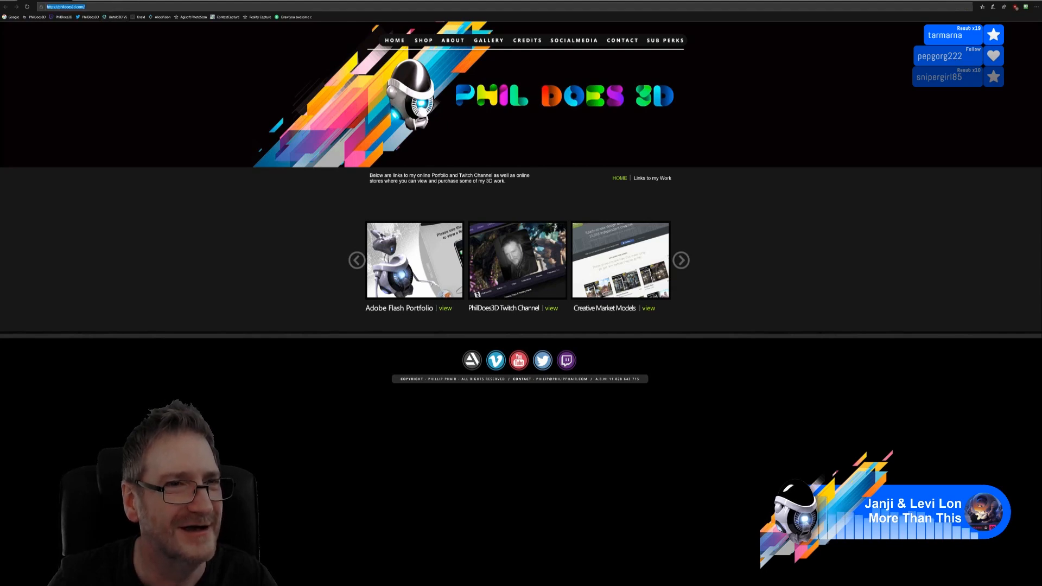
key(ctrl+v)
key(Return)
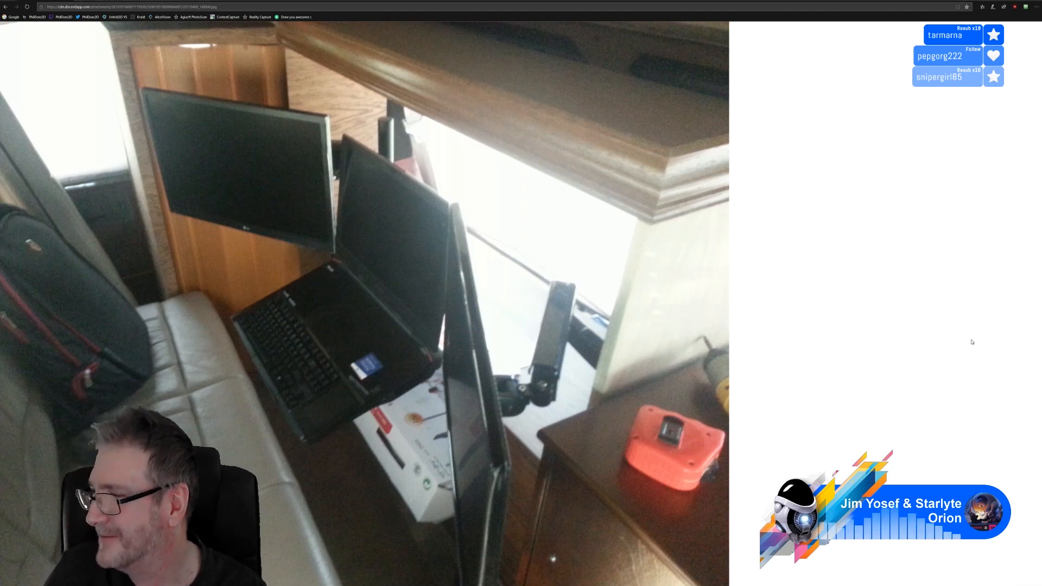
Load the Untitled.png Discord link to show the programmer-game comic
click(234, 11)
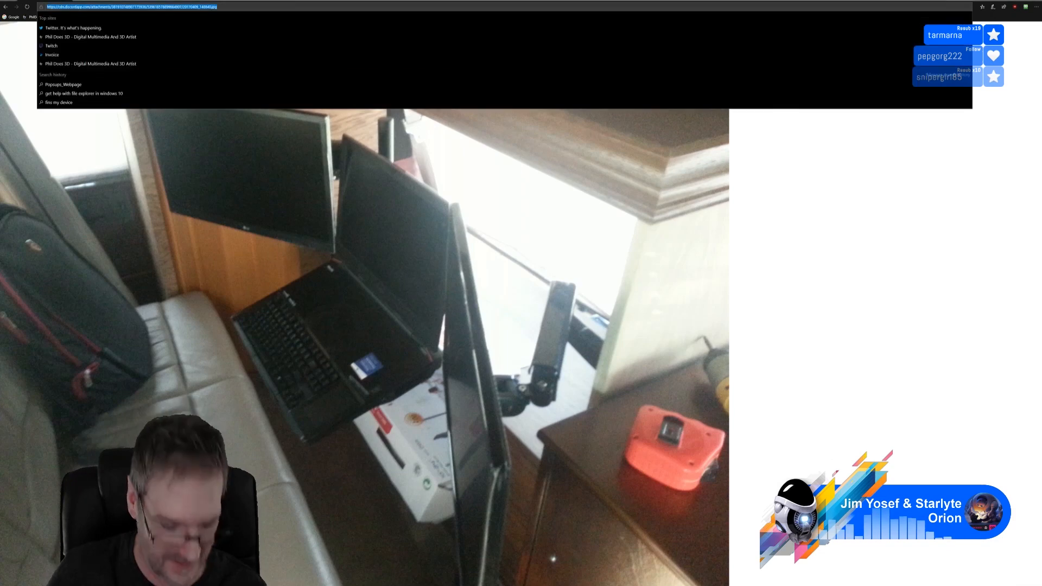
key(ctrl+v)
key(Return)
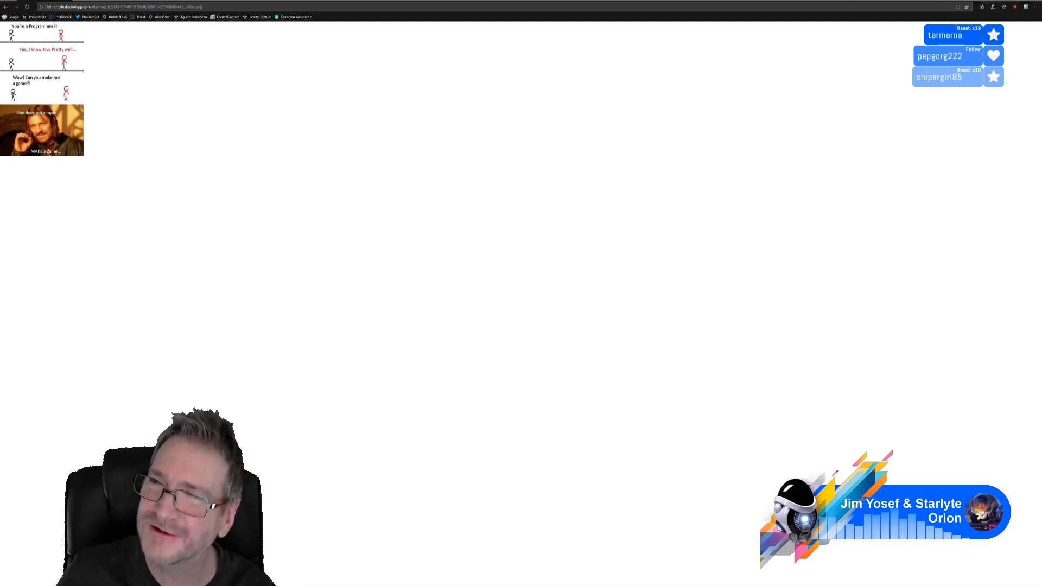
Close the browser window to return to the 3ds Max gazebo scene
click(1036, 1)
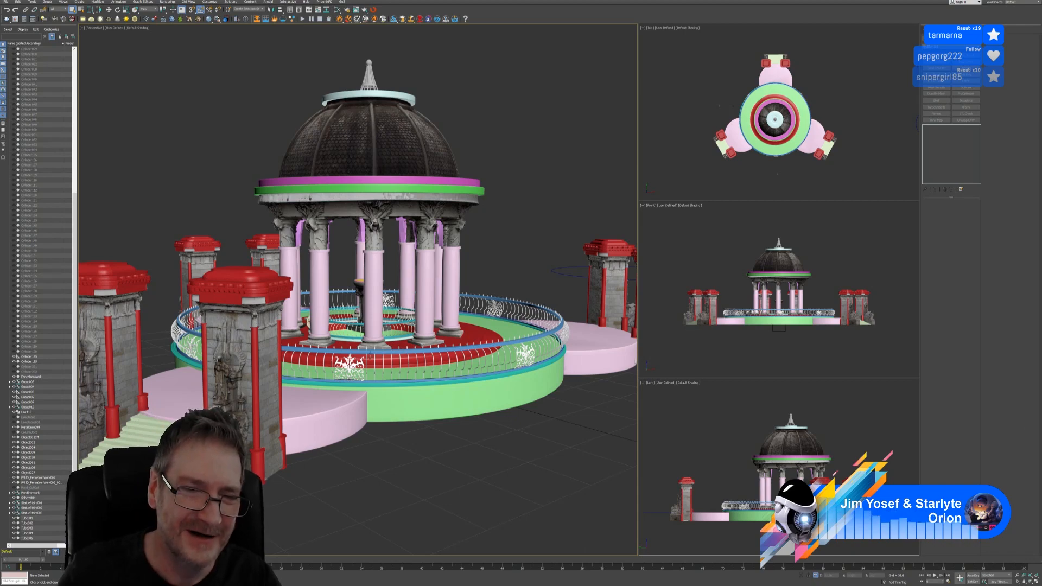
Zoom out and orbit the Perspective view to frame the gazebo, gate pillars and stairs
scroll(370, 356, up, 7)
scroll(379, 358, down, 2)
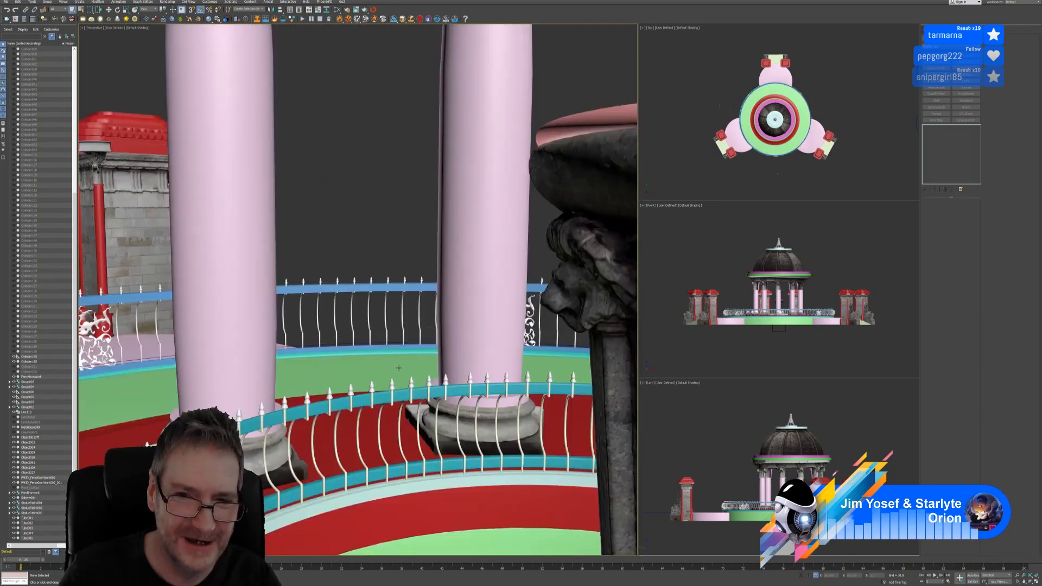
scroll(399, 368, down, 5)
alt+middle_drag(412, 367, 440, 373)
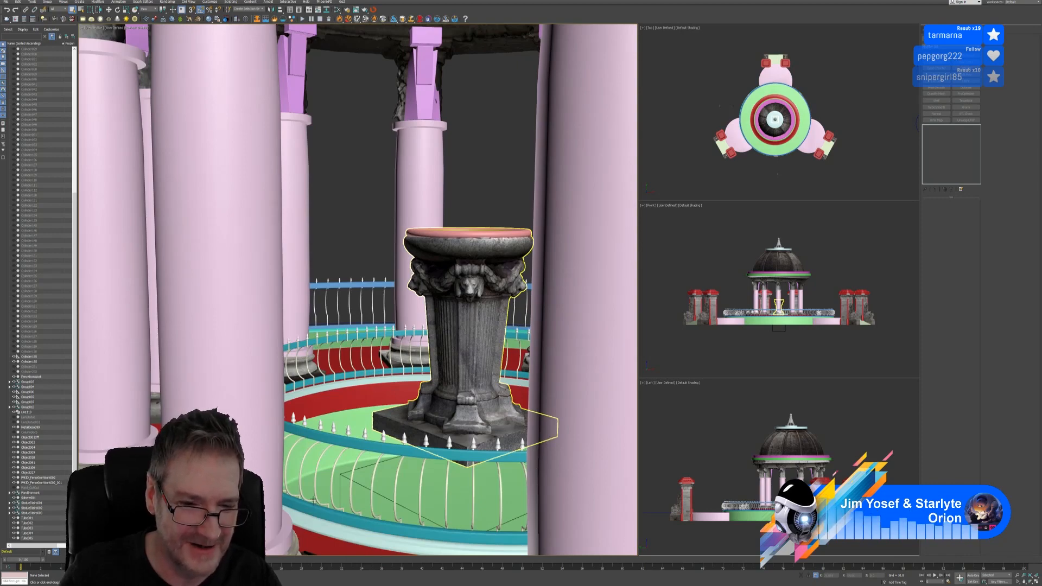
scroll(367, 444, down, 6)
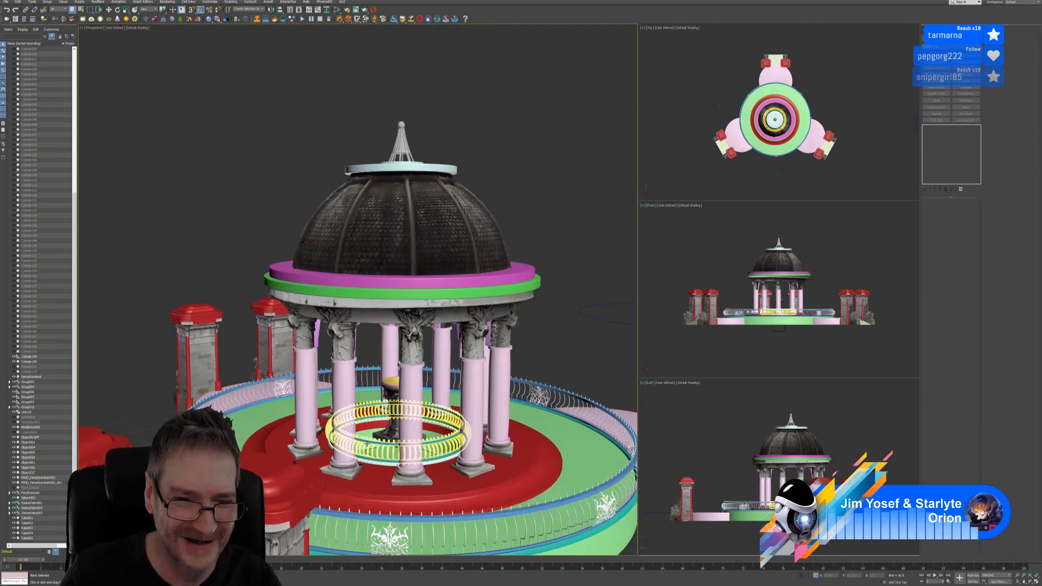
alt+middle_drag(367, 444, 435, 326)
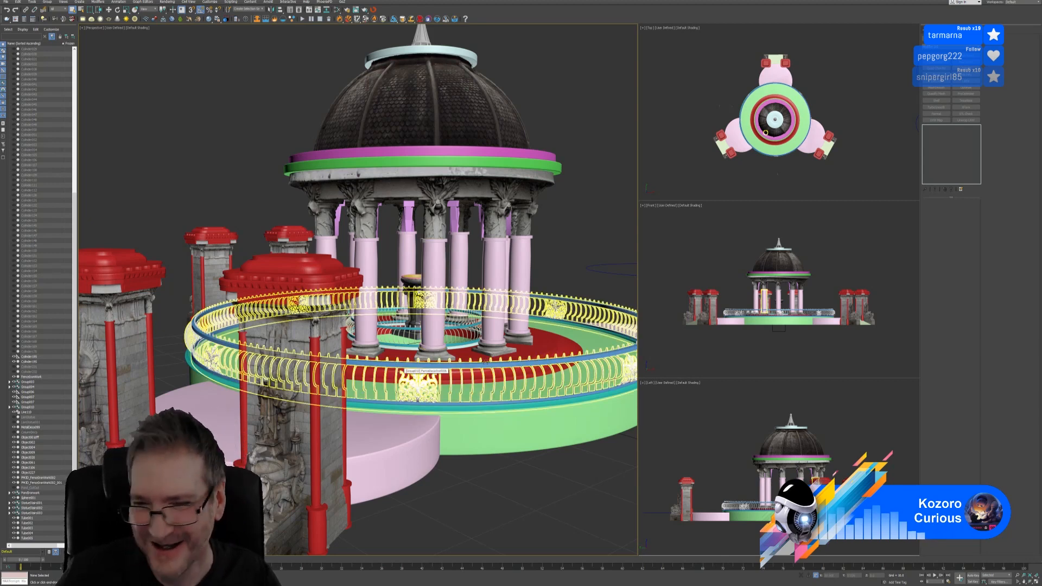
scroll(523, 439, down, 5)
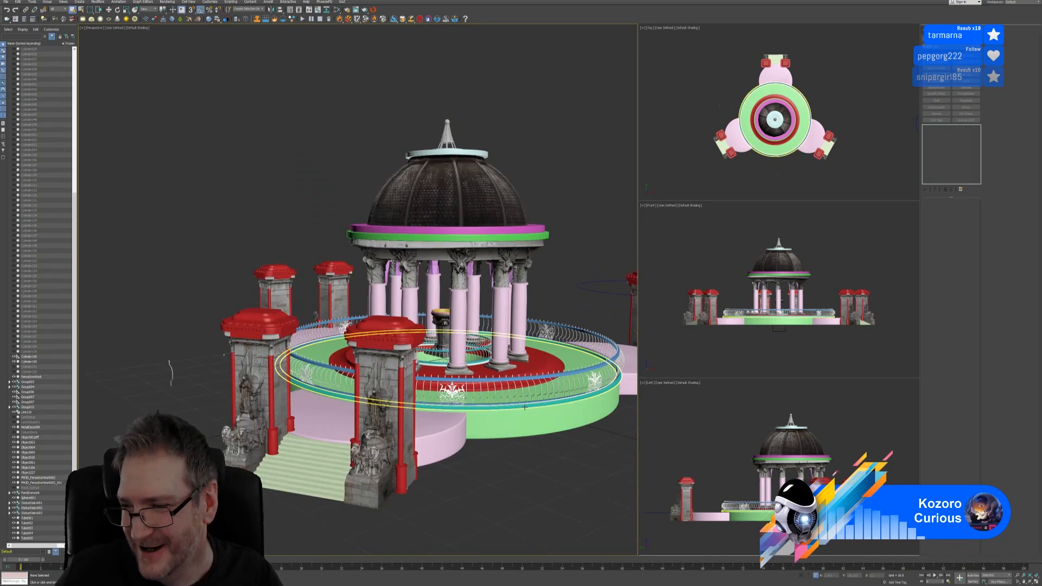
middle_drag(559, 463, 543, 433)
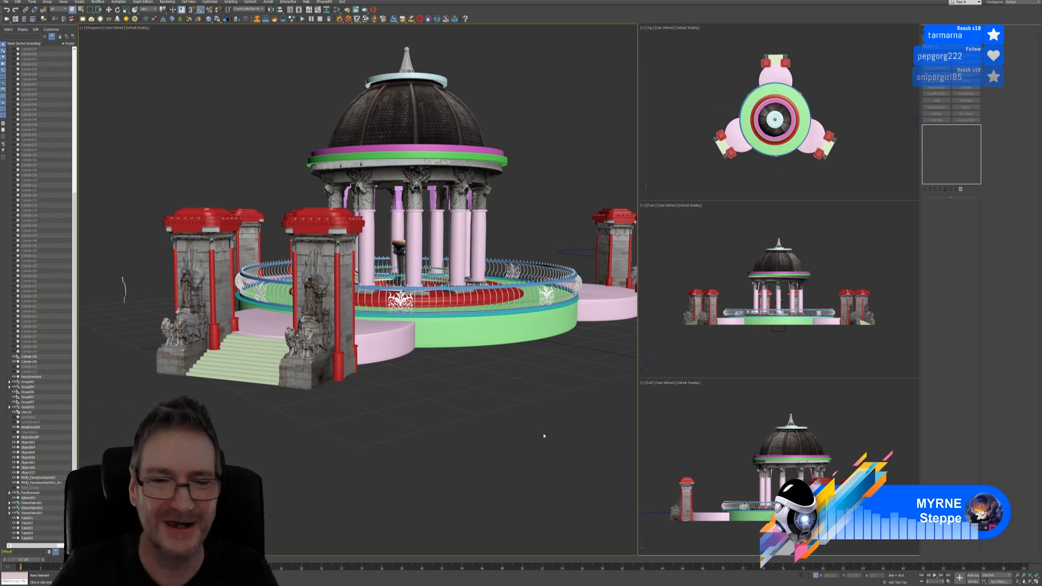
Orbit to a new angle and select the round railing group Group010
mouse_move(455, 387)
middle_down()
mouse_move(439, 384)
mouse_move(434, 393)
mouse_move(445, 394)
middle_up()
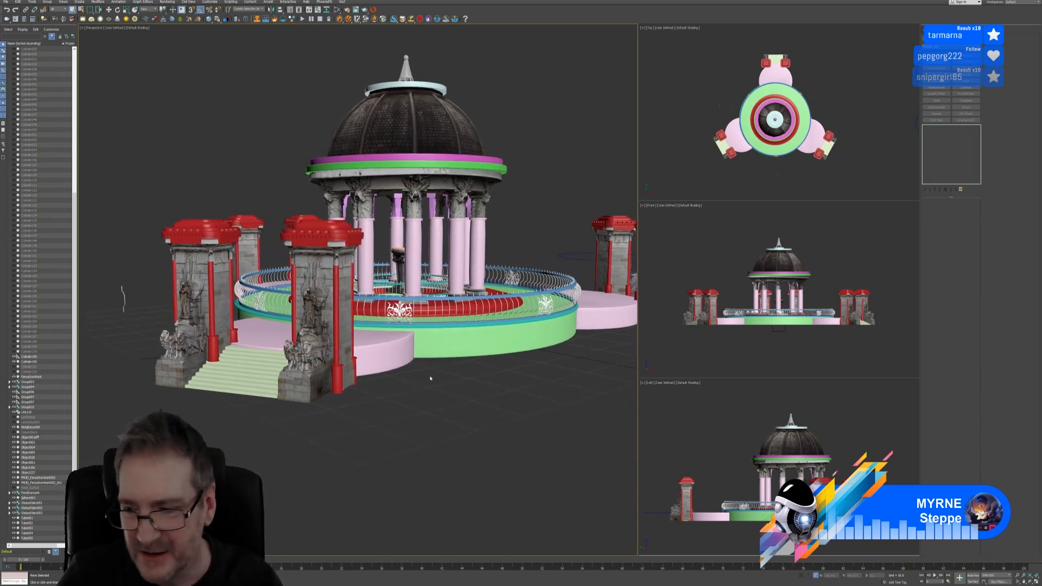
scroll(434, 376, up, 5)
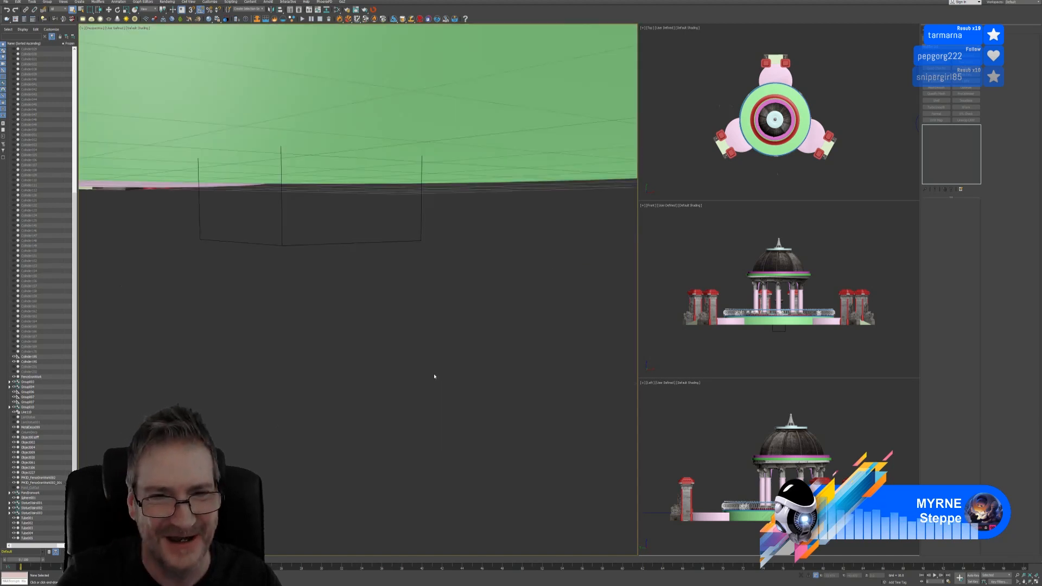
scroll(434, 376, down, 5)
alt+middle_drag(453, 377, 389, 404)
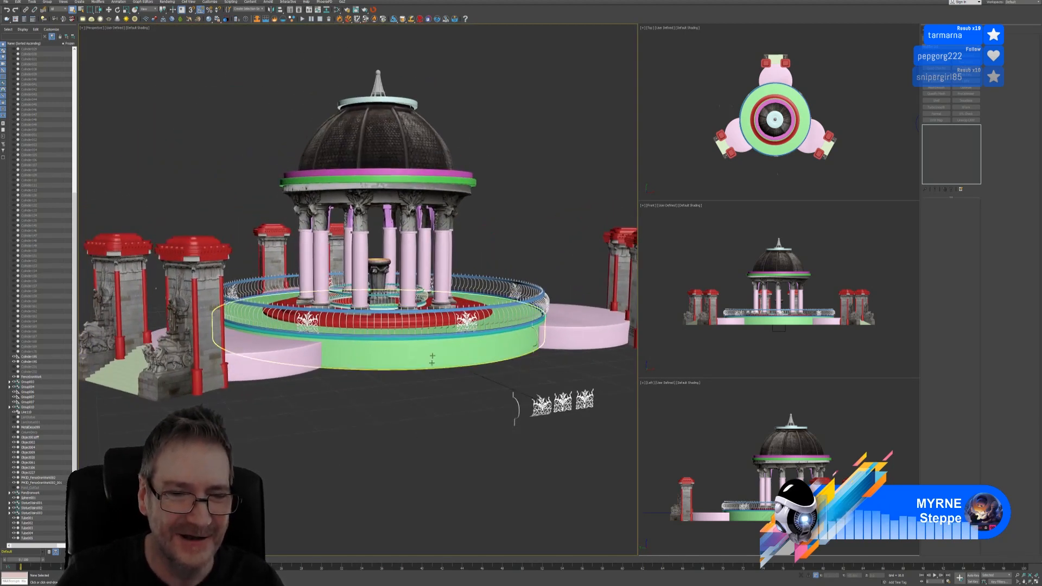
click(433, 321)
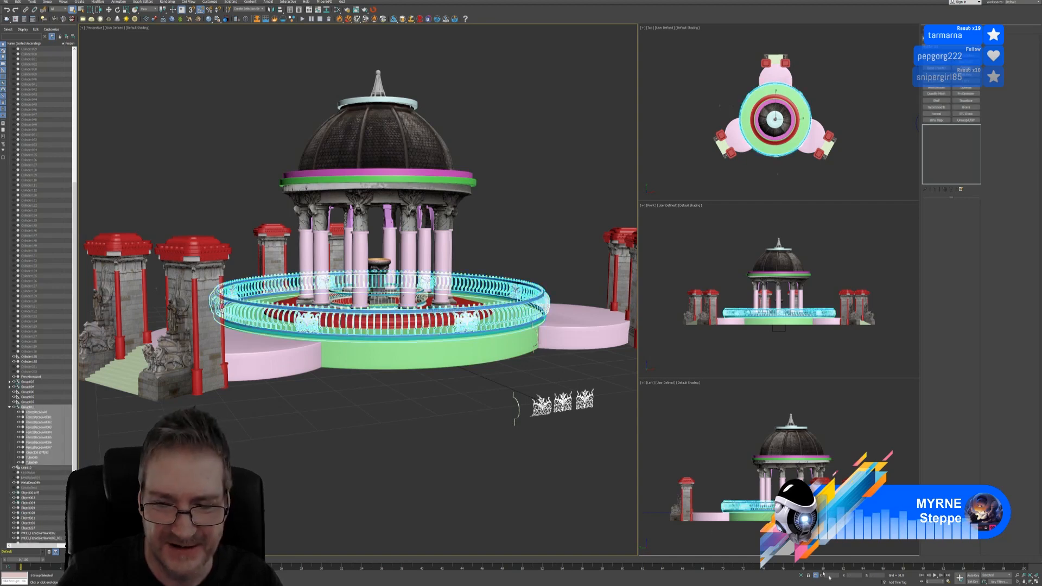
Isolate the railing ring and orbit around it for a tilted close-up view
click(801, 576)
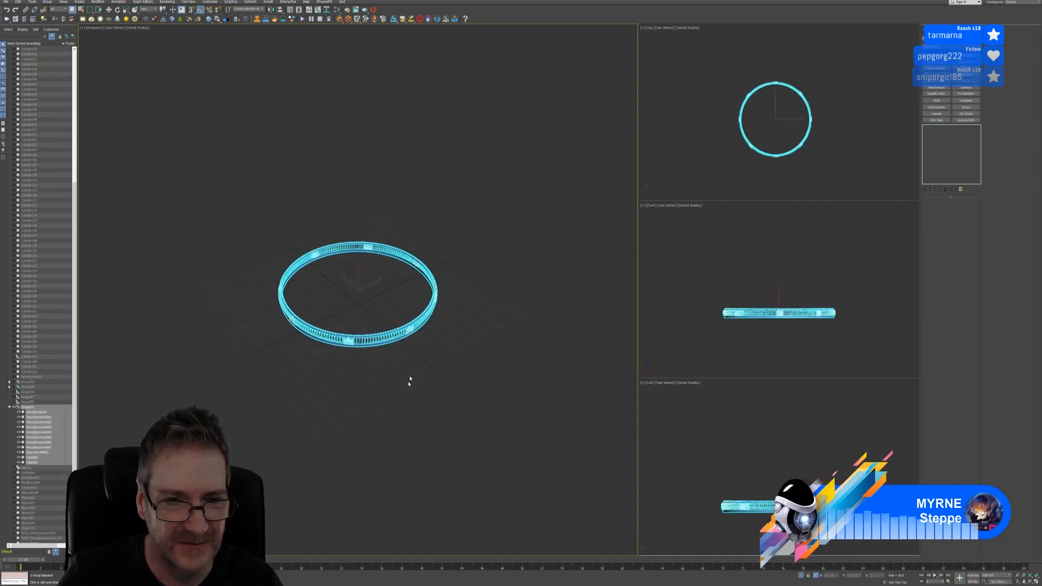
scroll(410, 380, up, 5)
click(404, 349)
scroll(405, 349, up, 5)
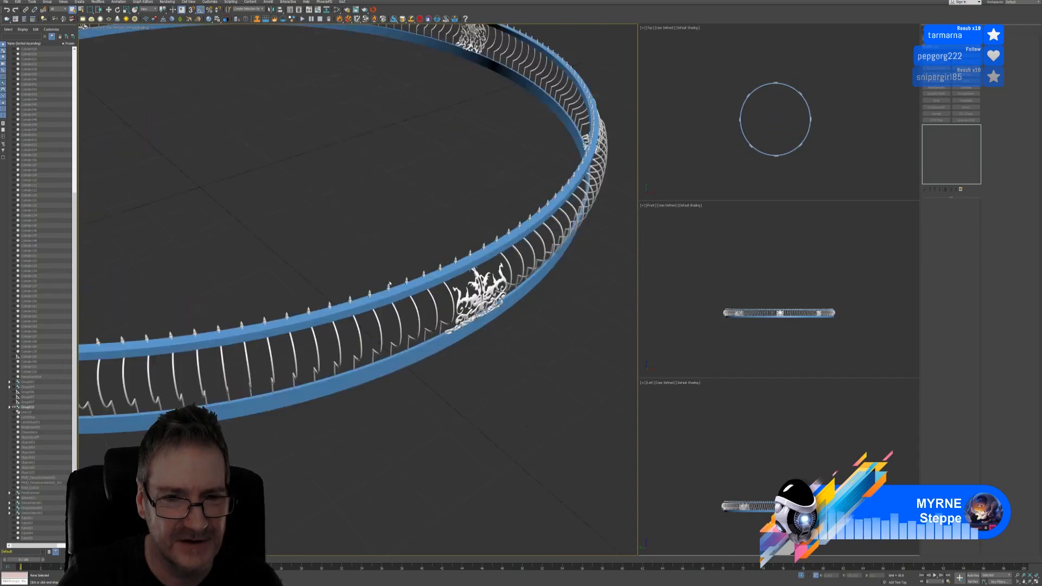
middle_drag(388, 285, 423, 319)
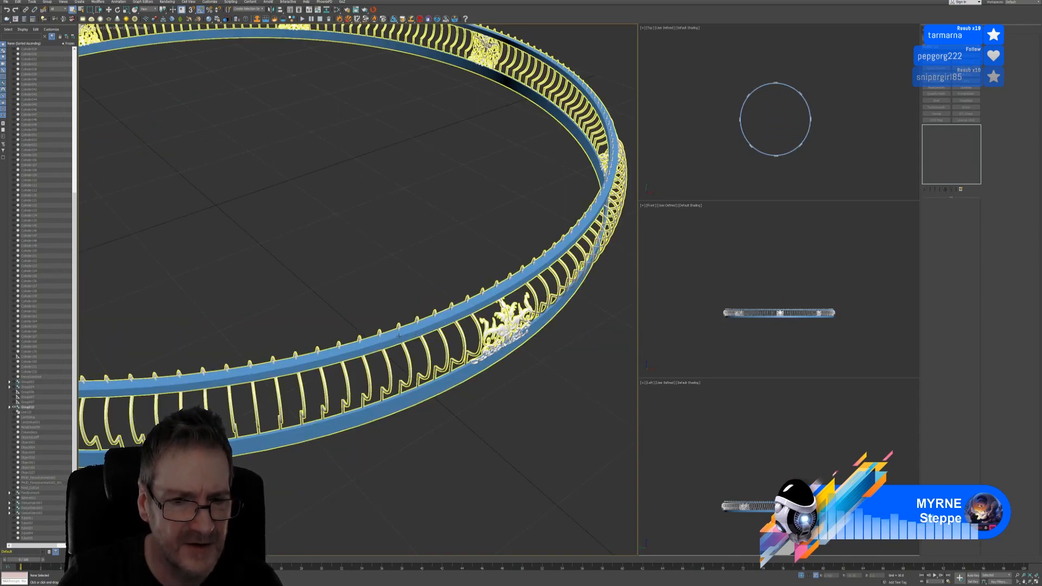
scroll(483, 411, down, 3)
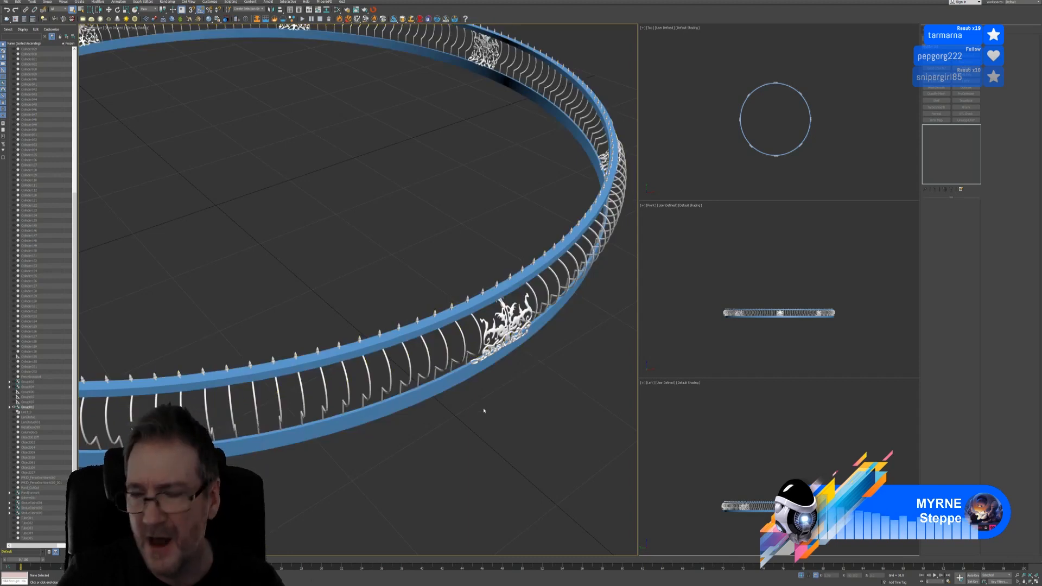
scroll(475, 249, down, 3)
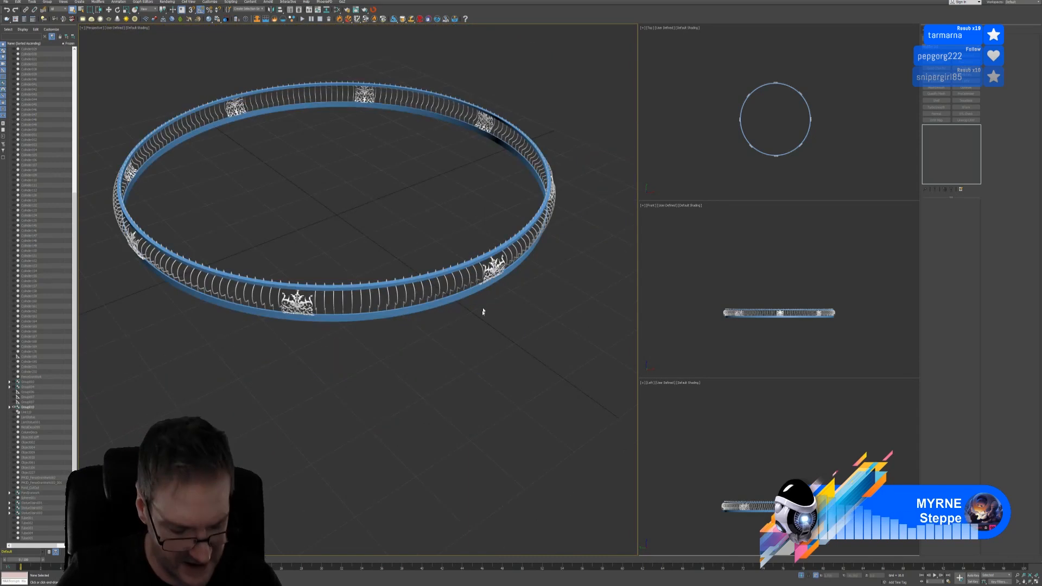
alt+middle_drag(482, 309, 471, 308)
scroll(434, 269, up, 5)
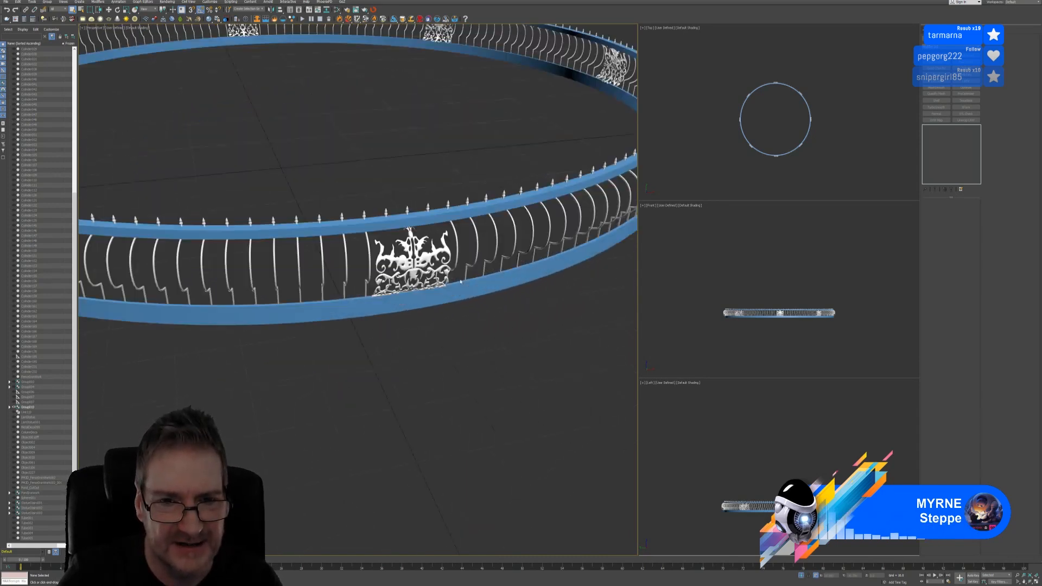
Select the whole fence railing group, recentre the ring, and switch to the browser
click(389, 253)
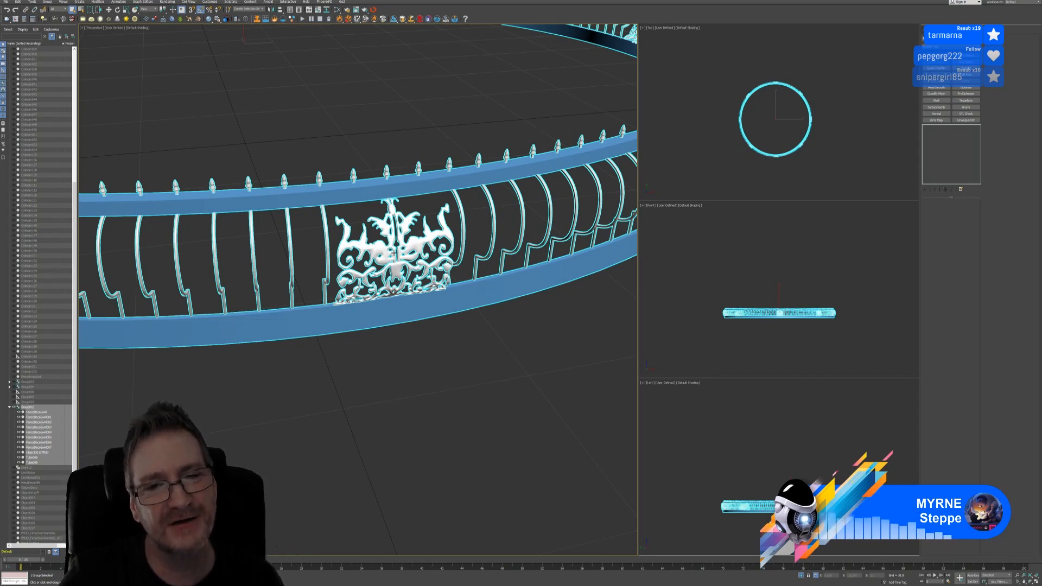
scroll(394, 253, down, 5)
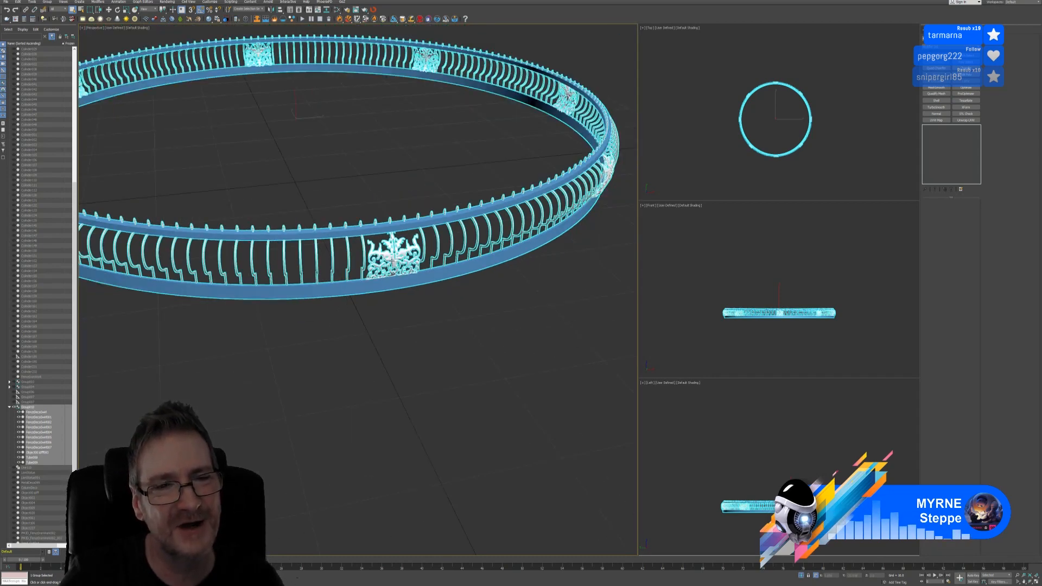
scroll(394, 255, up, 6)
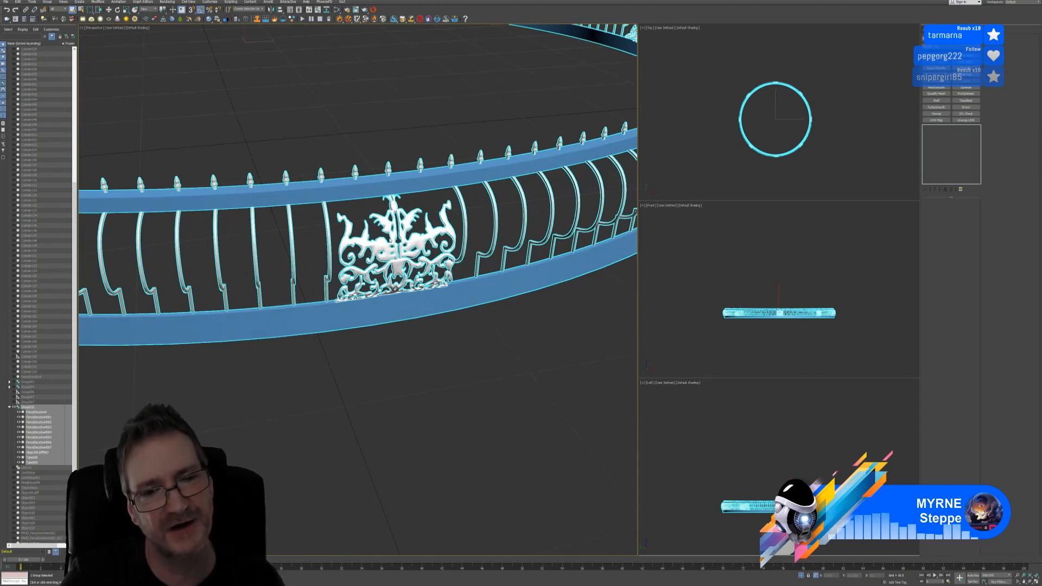
scroll(386, 257, down, 5)
middle_drag(384, 287, 400, 316)
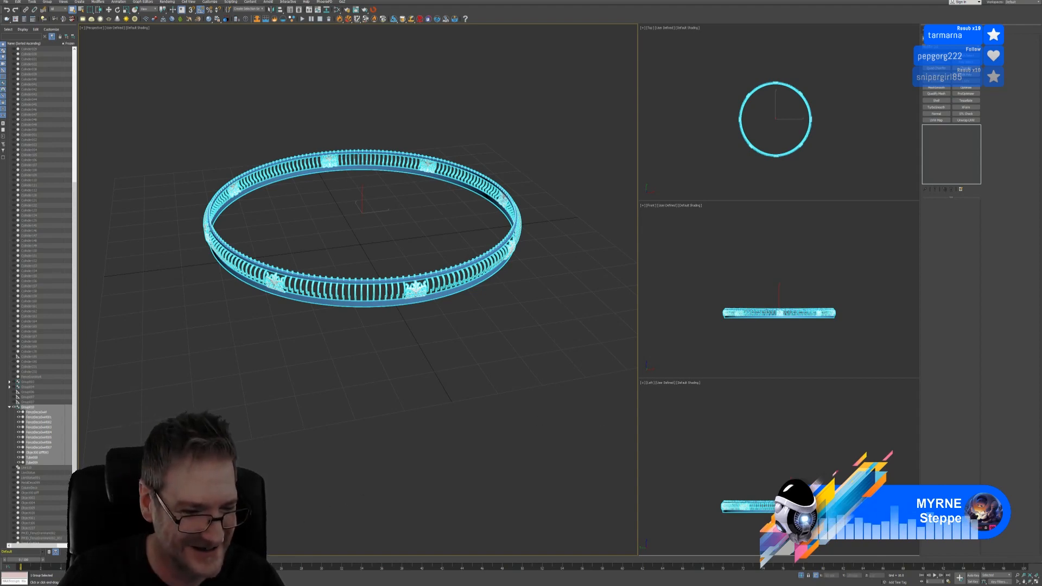
key(alt+Tab)
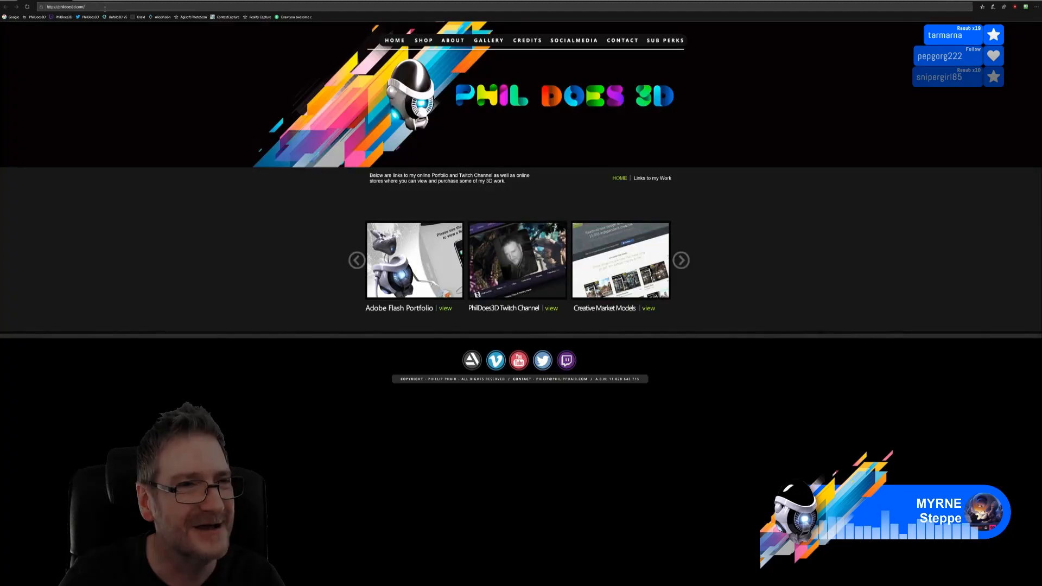
Load the shared Discord image link showing a render of the gazebo scene
click(105, 9)
key(ctrl+v)
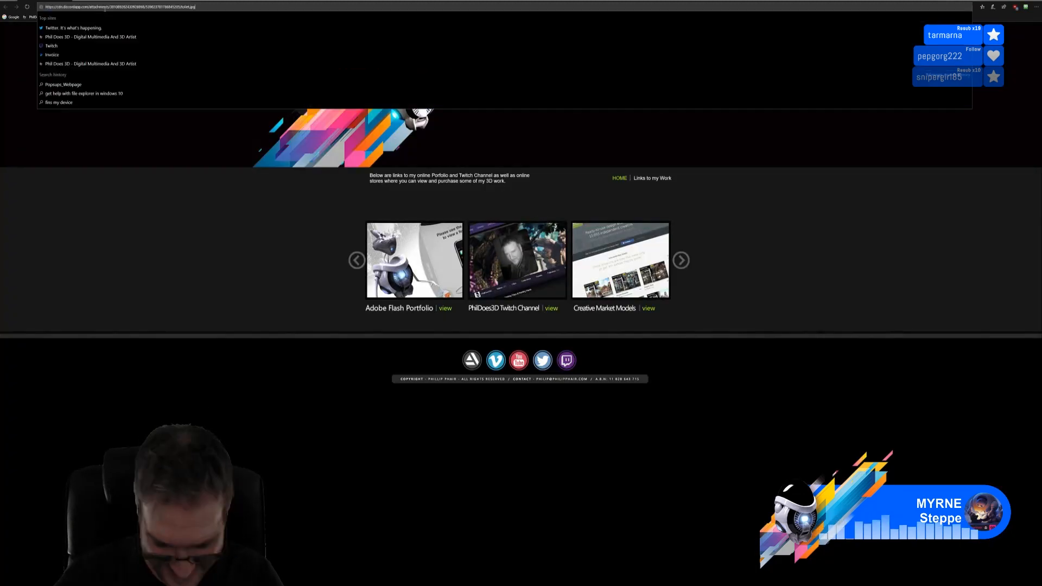
key(Return)
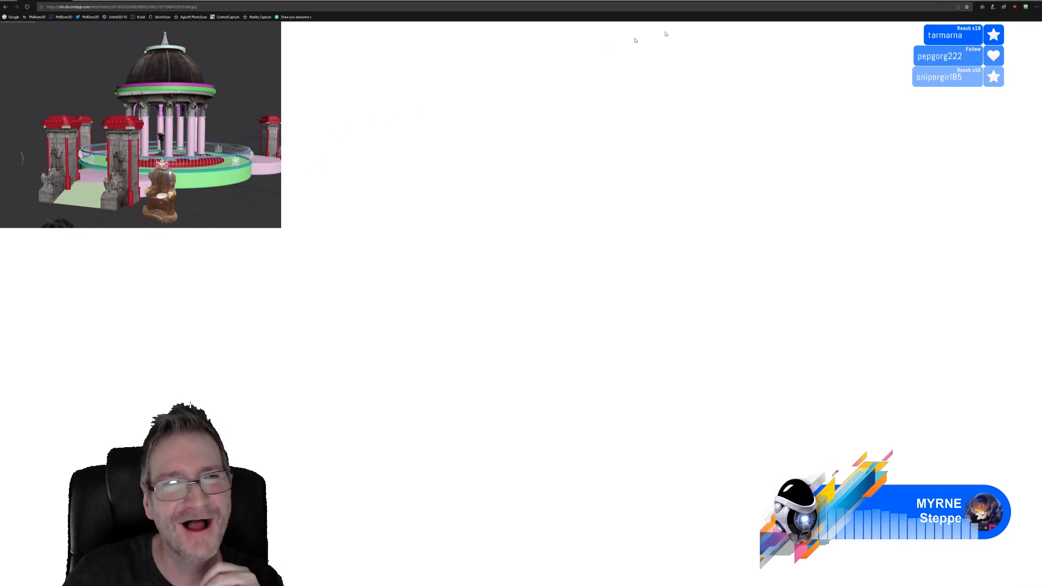
After checking 3ds Max, load another shared image link showing a bathroom photo
key(alt+Tab)
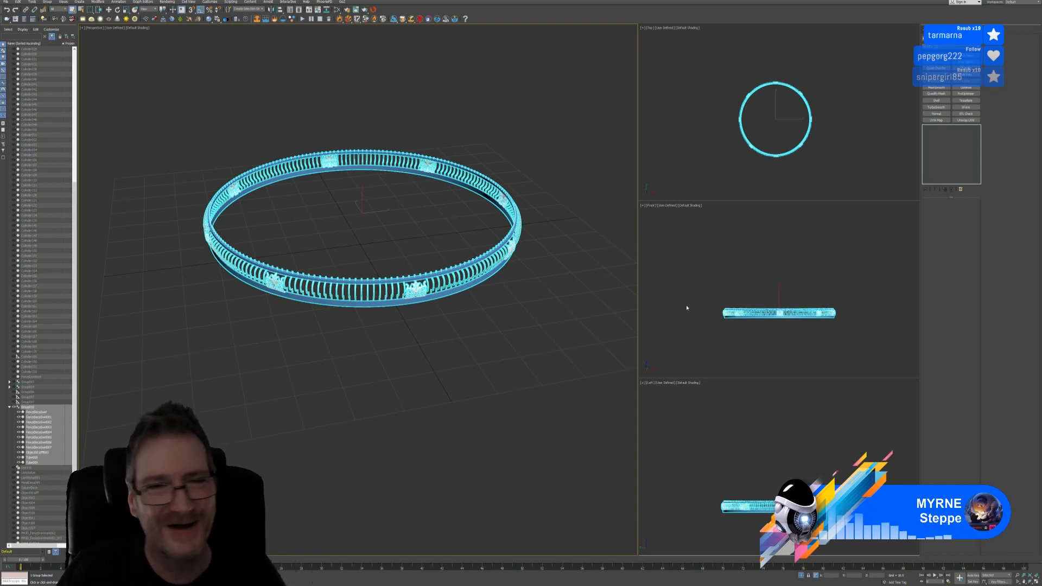
key(alt+Tab)
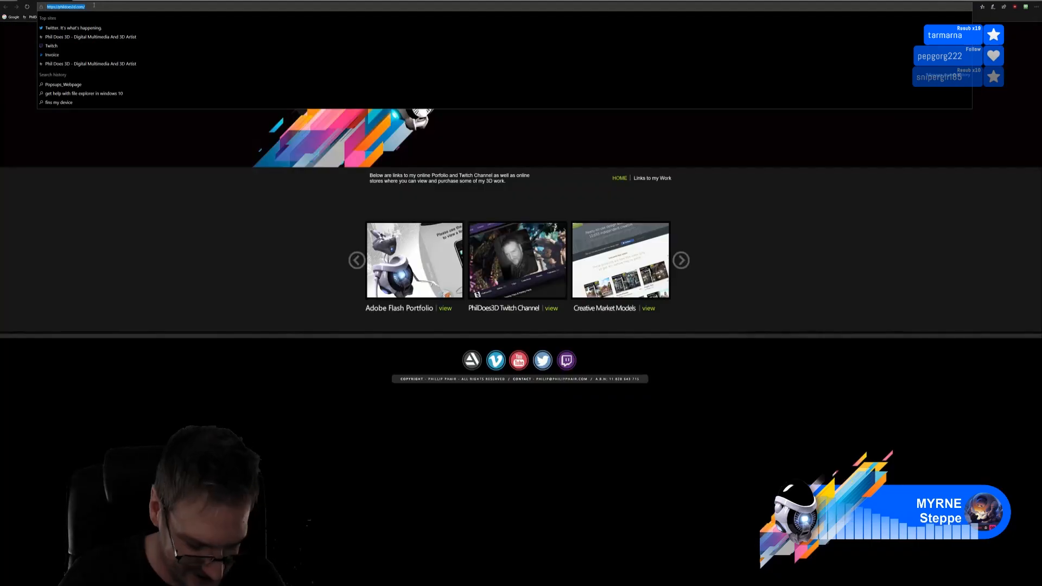
key(ctrl+v)
key(Return)
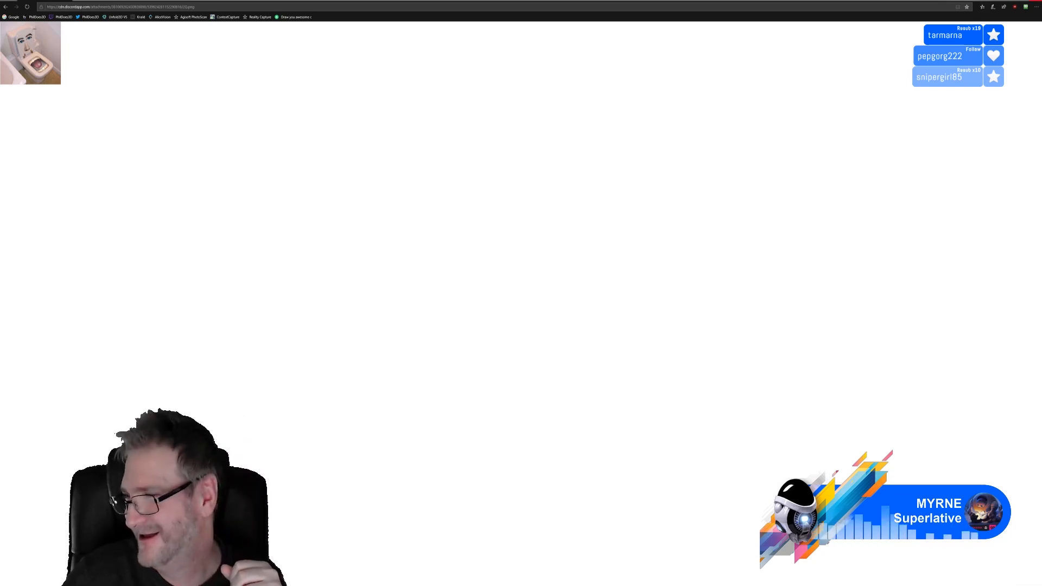
Load the shared laptop setup photo, then minimize the browser and 3ds Max
click(1035, 1)
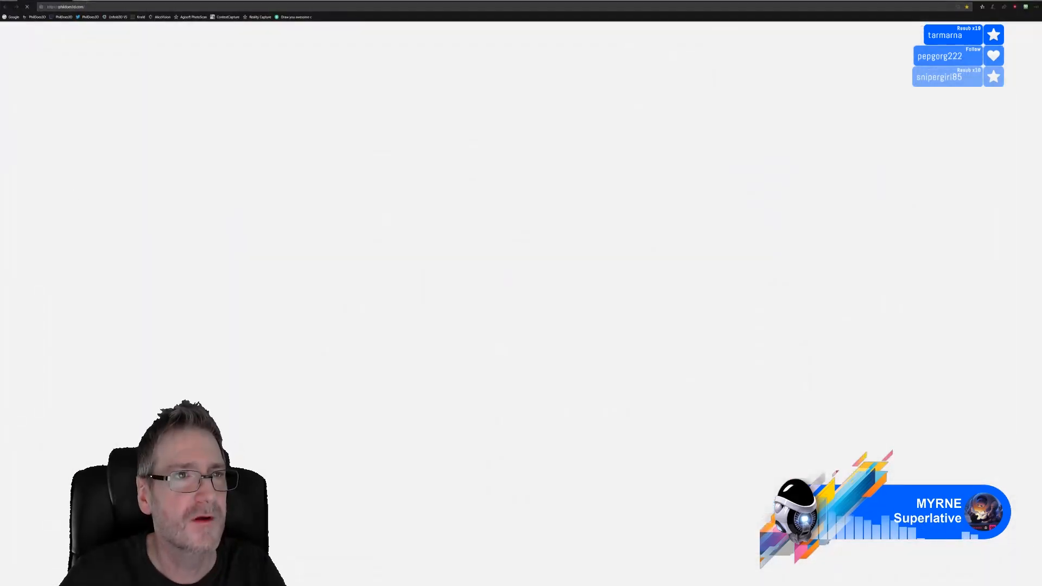
click(98, 7)
key(ctrl+v)
key(Return)
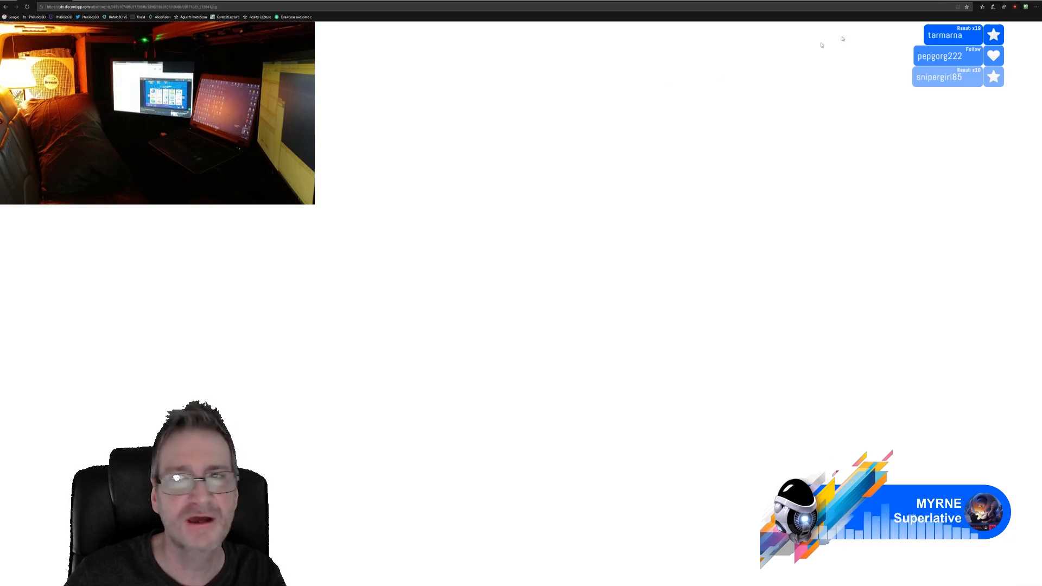
click(1009, 2)
click(1009, 2)
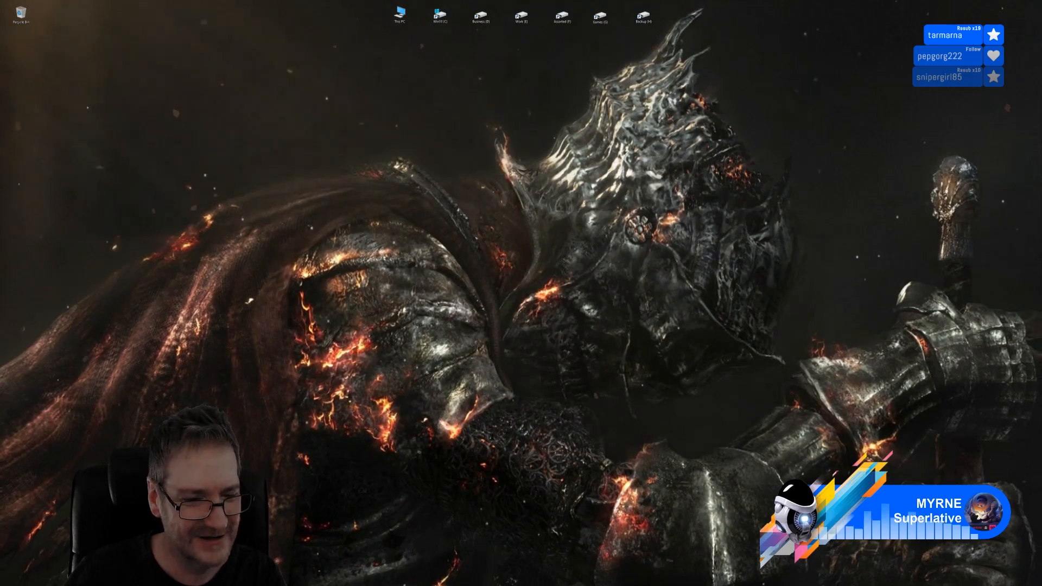
Revisit the laptop photo, hide the browser, and switch back to 3ds Max
key(alt+Tab)
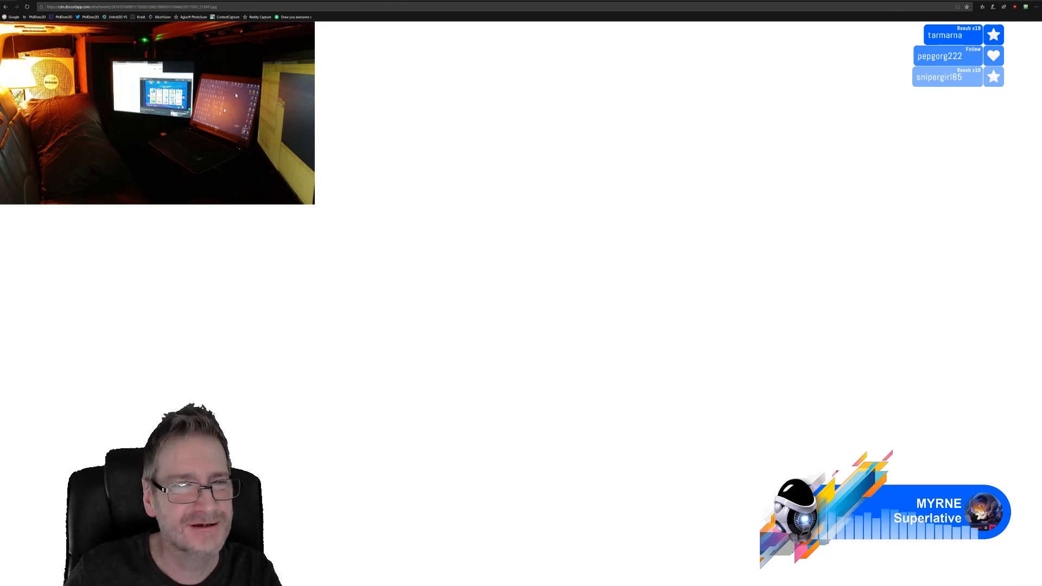
click(1039, 2)
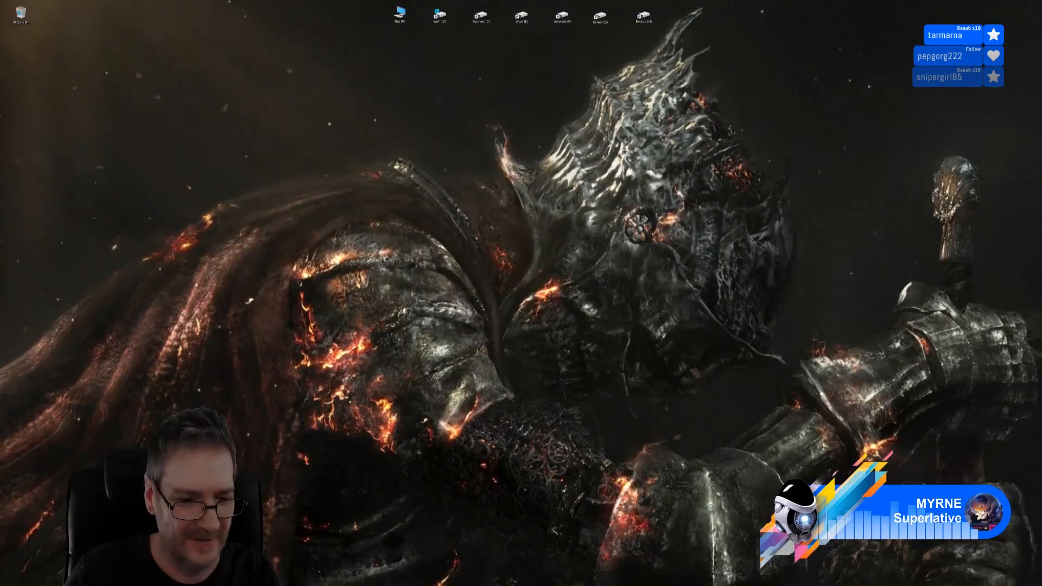
key(alt+Tab)
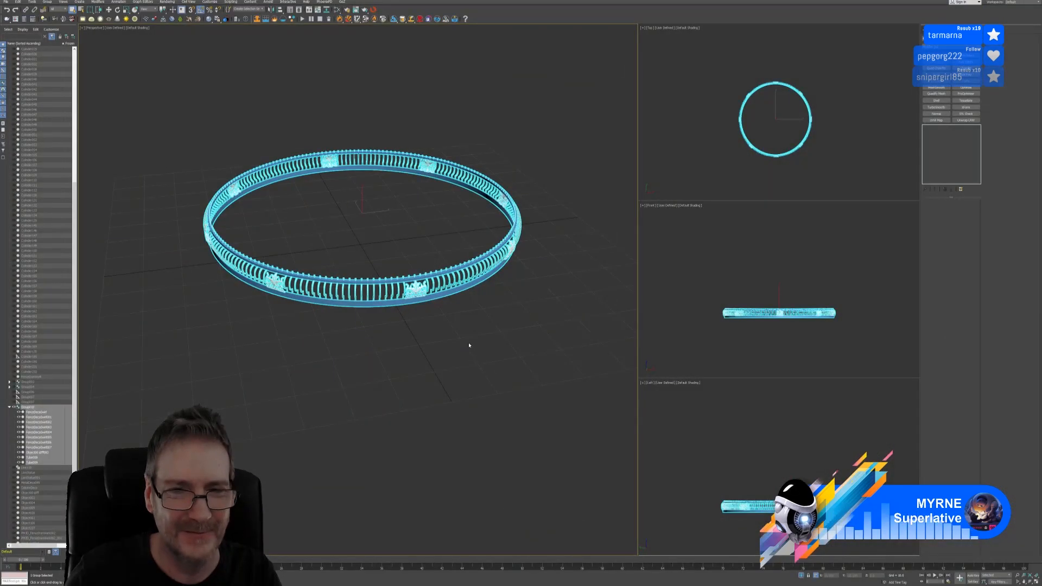
Open the fence group and select the blue tube handrail to expose its Tube parameters
middle_drag(469, 345, 471, 354)
scroll(259, 224, up, 3)
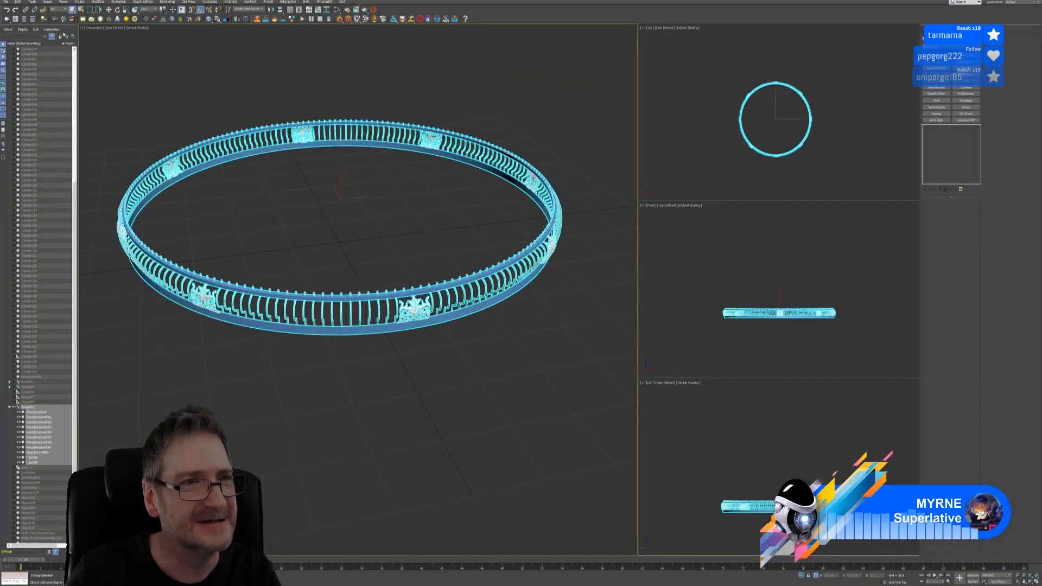
click(18, 2)
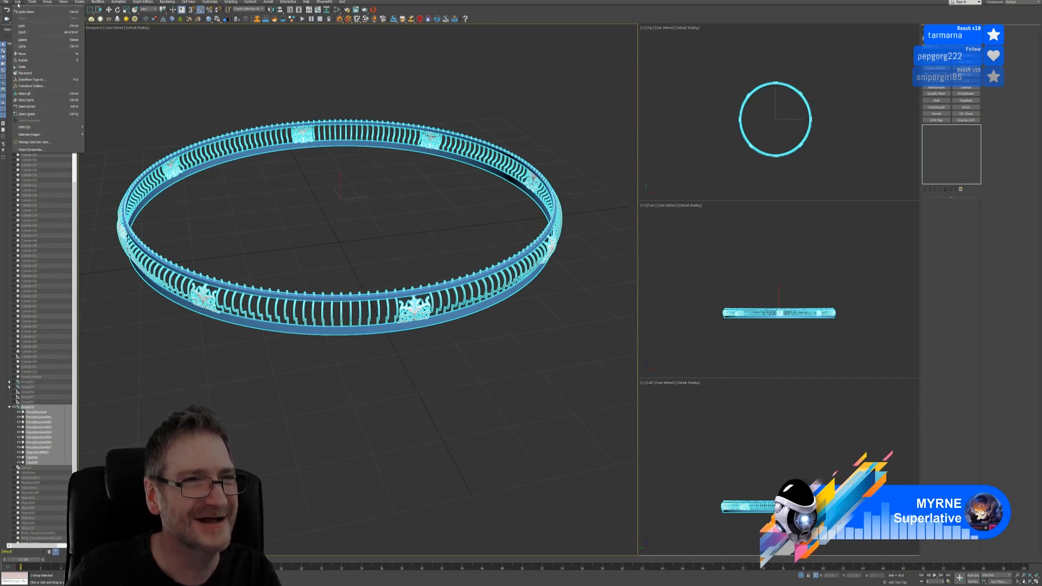
mouse_move(47, 1)
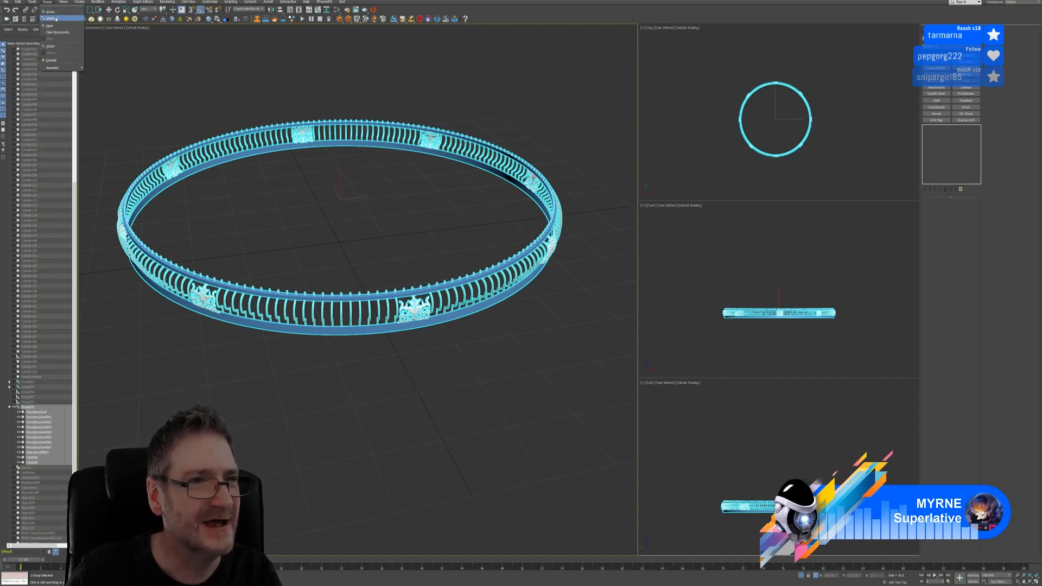
click(52, 27)
scroll(550, 288, up, 3)
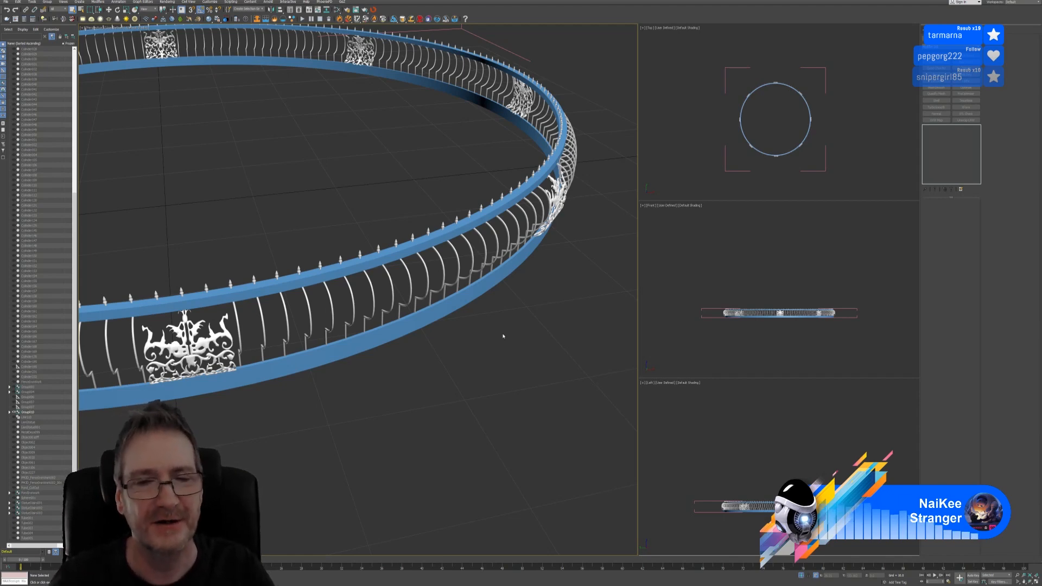
click(463, 226)
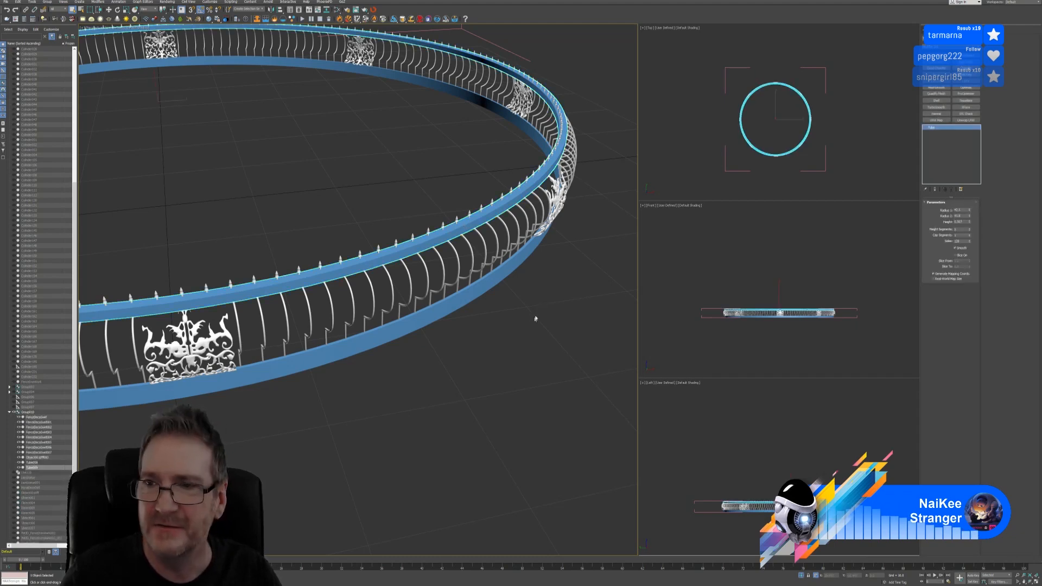
Reframe the railing ring and add a Chamfer modifier to the selected blue Tube
scroll(506, 308, down, 5)
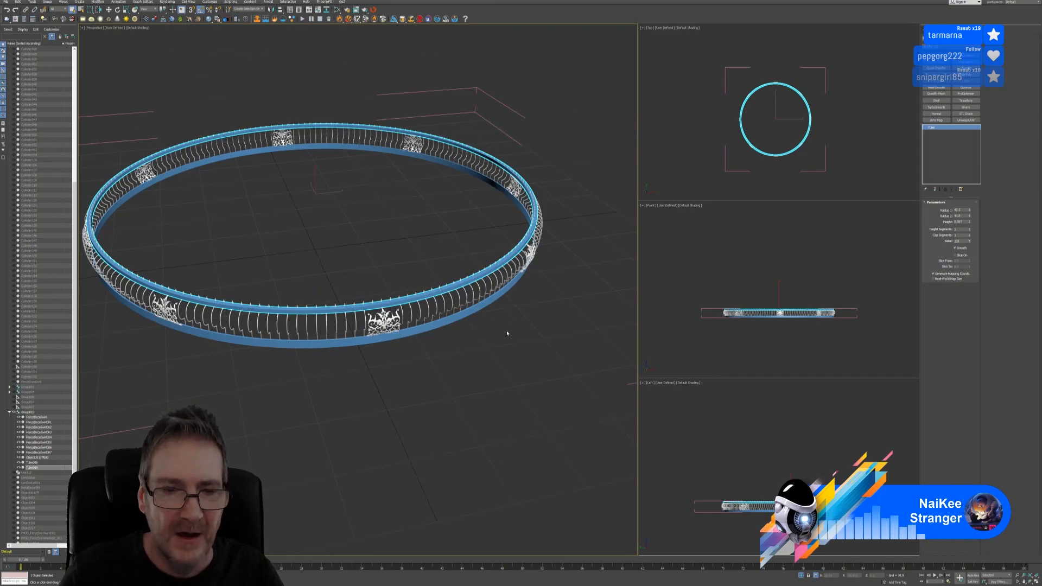
middle_drag(507, 331, 506, 331)
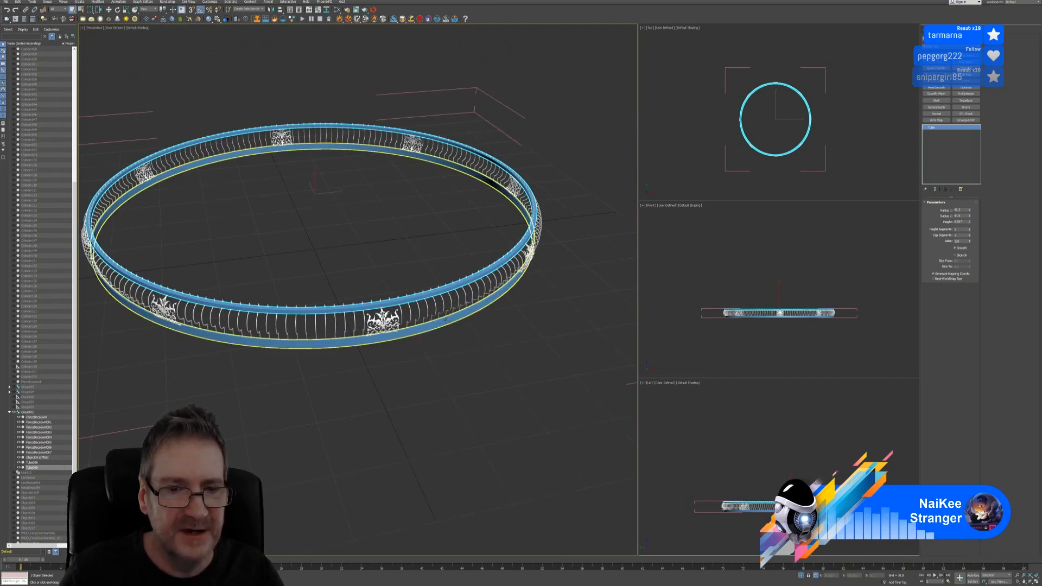
scroll(508, 271, up, 5)
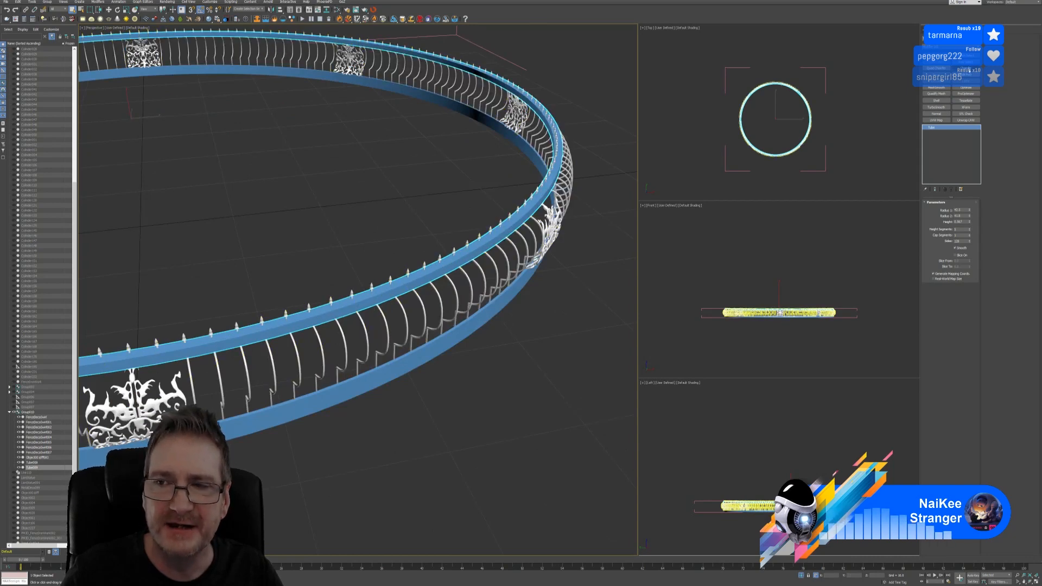
click(968, 69)
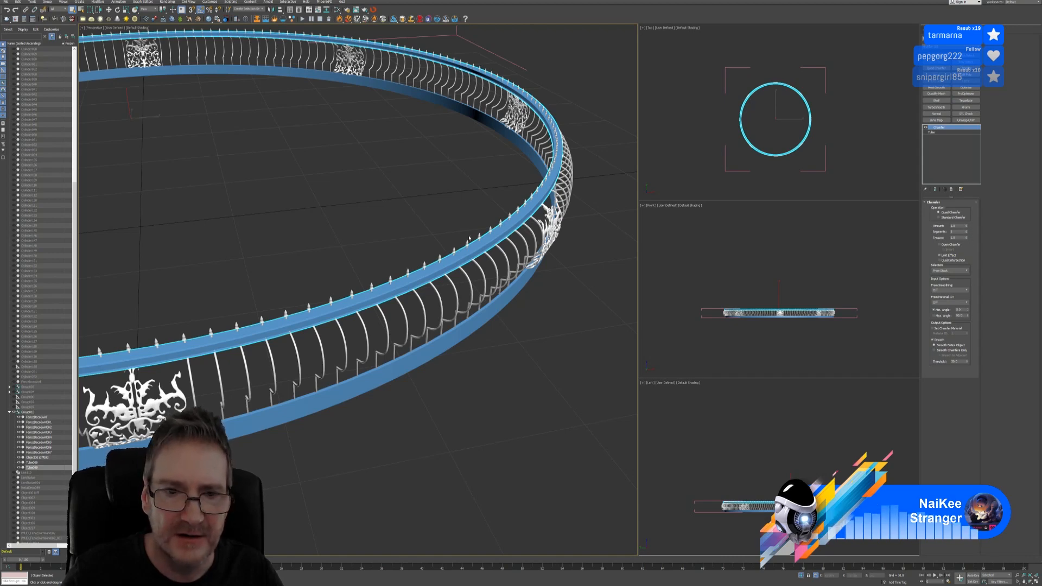
Increase the Chamfer Amount on the blue rail until its edges show a visible bevel
scroll(469, 237, up, 5)
middle_drag(511, 288, 406, 275)
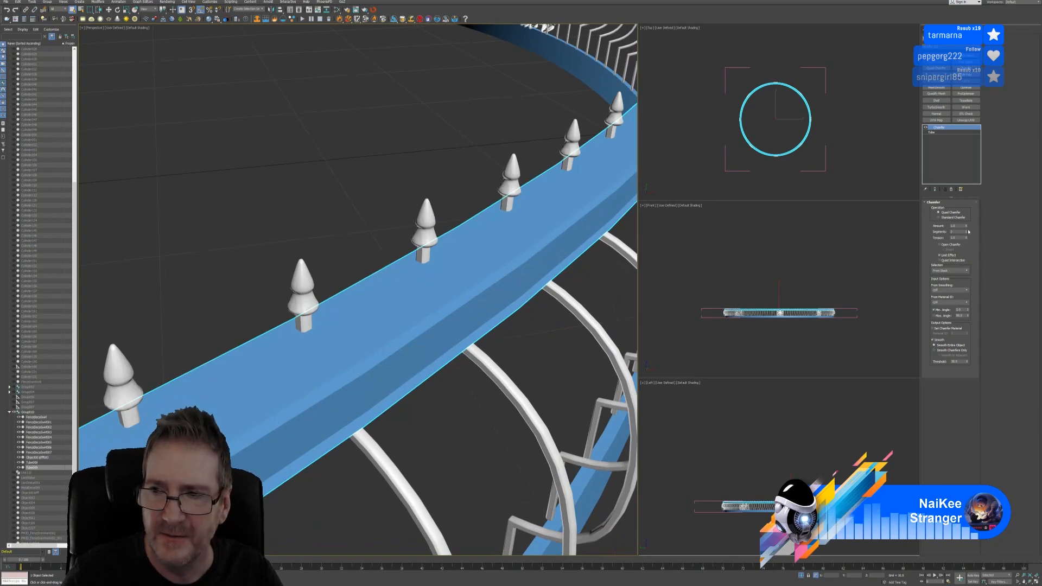
drag(965, 227, 971, 232)
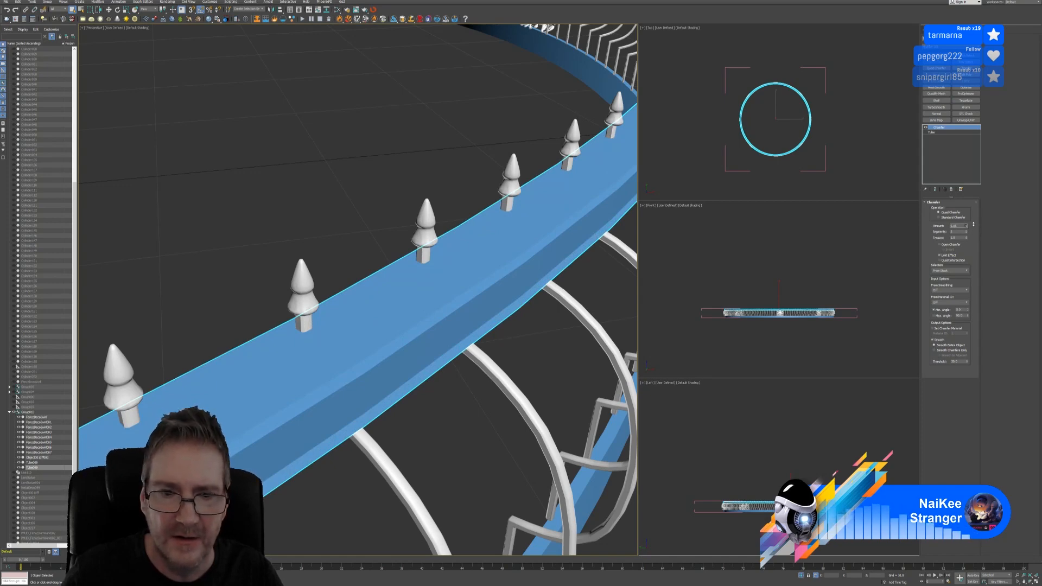
mouse_move(970, 241)
mouse_down()
mouse_move(974, 234)
mouse_move(965, 260)
mouse_up()
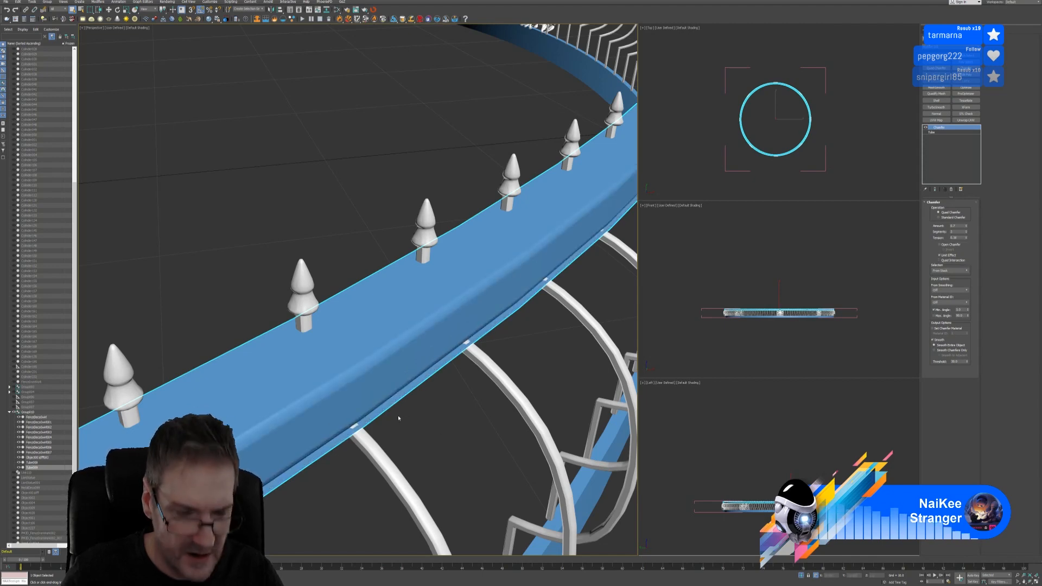
alt+middle_drag(435, 397, 444, 349)
scroll(444, 349, down, 5)
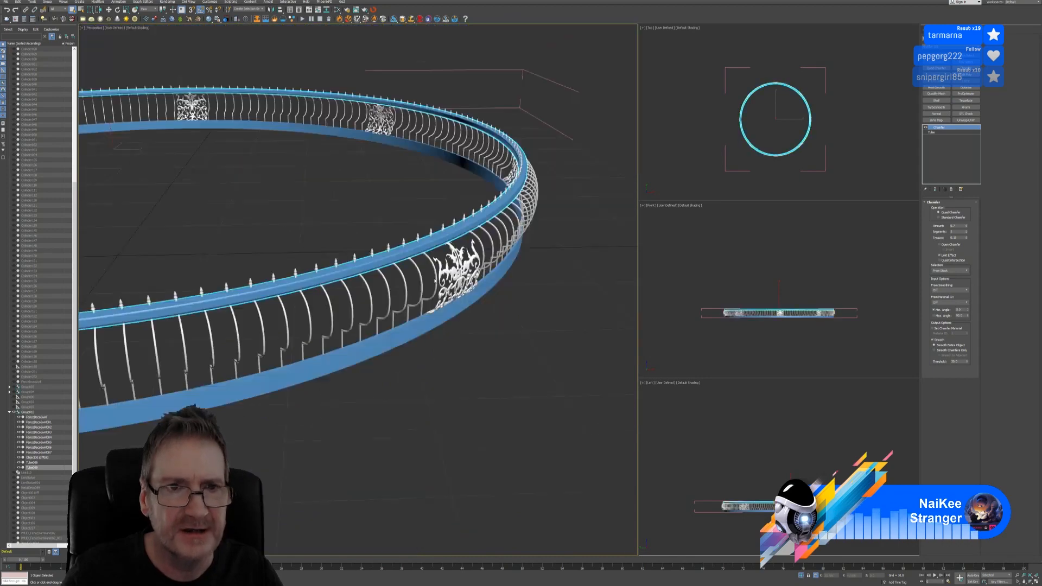
middle_drag(416, 212, 410, 242)
scroll(374, 241, up, 6)
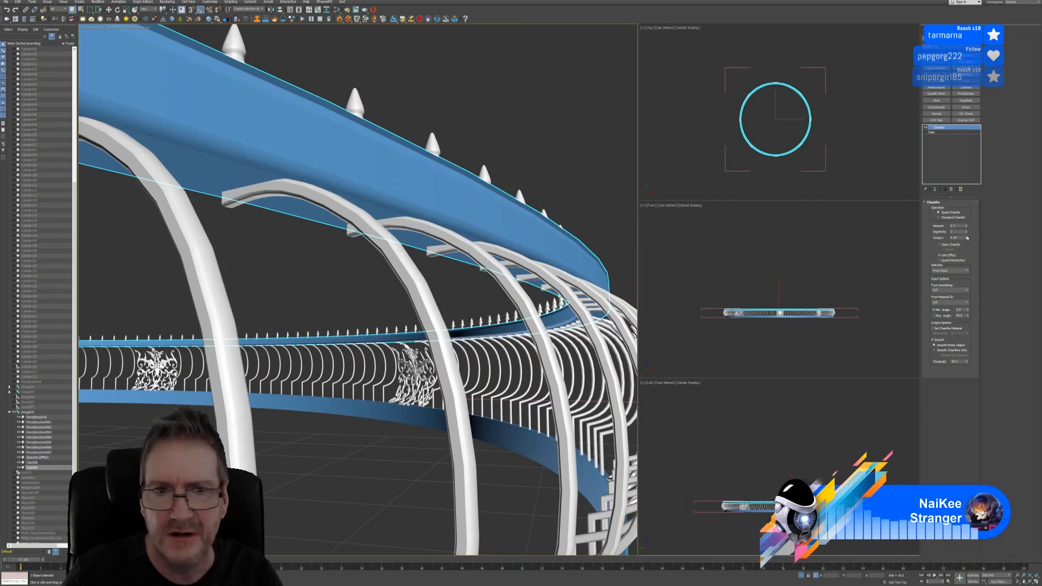
Set the Chamfer Tension to about 0.34 to soften the rail's bevel
drag(966, 238, 968, 233)
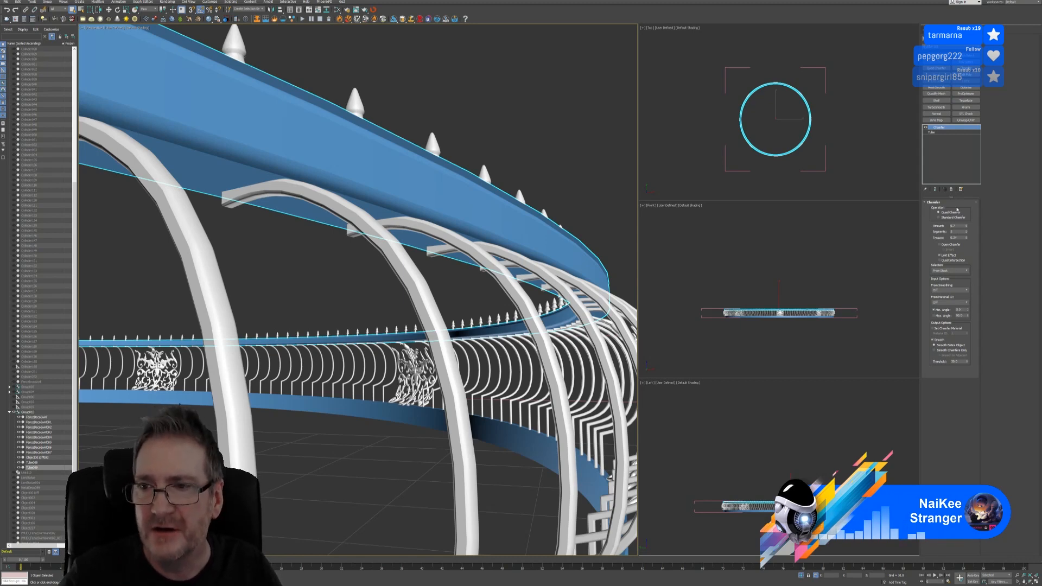
Replace the Chamfer with an Edit Poly modifier and switch the Perspective view to Edged Faces
click(951, 188)
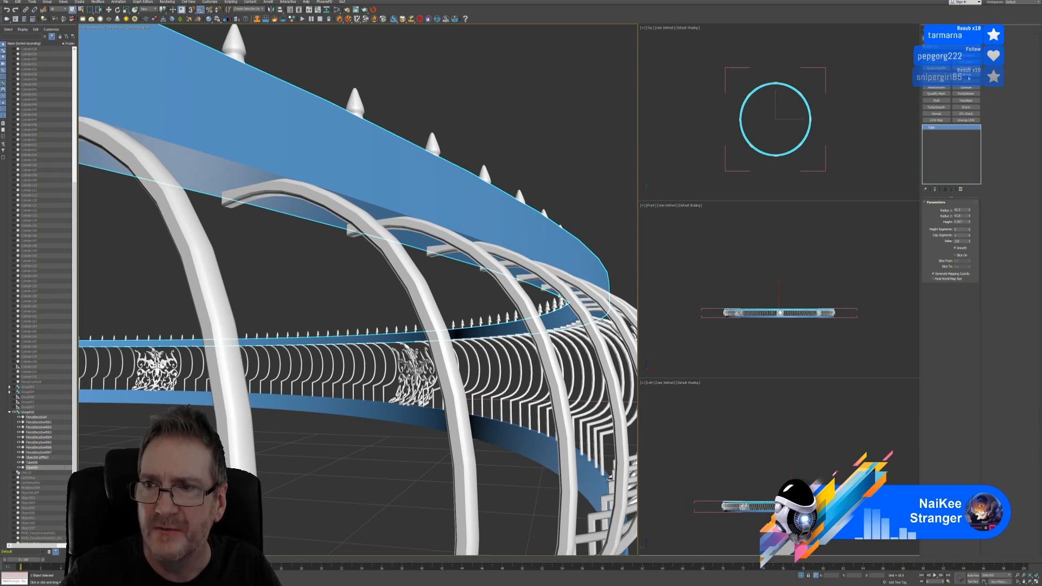
click(966, 75)
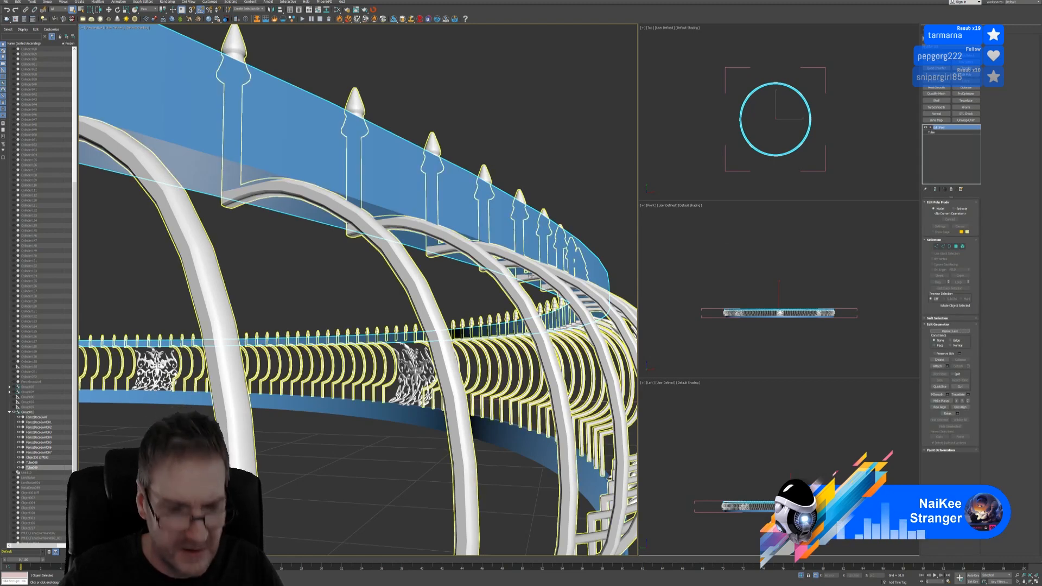
click(144, 28)
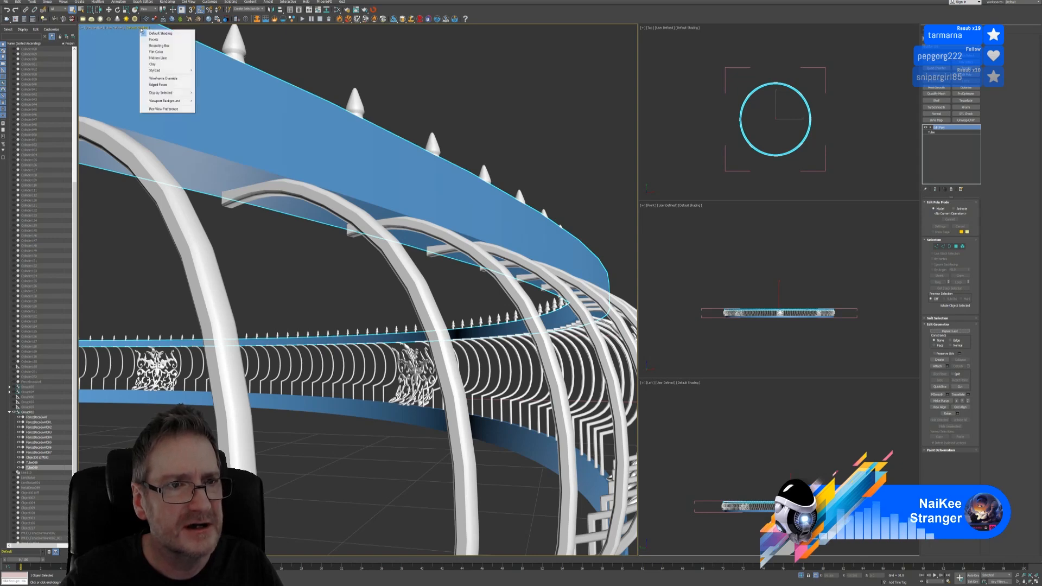
click(163, 84)
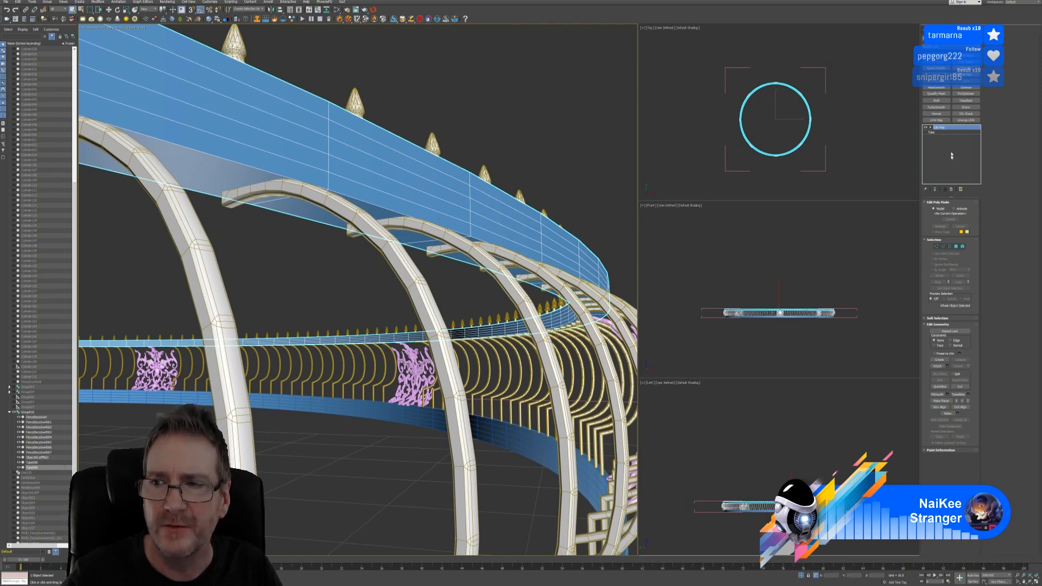
Remove the Edit Poly modifier and lower the Tube's height segments to 1
click(950, 188)
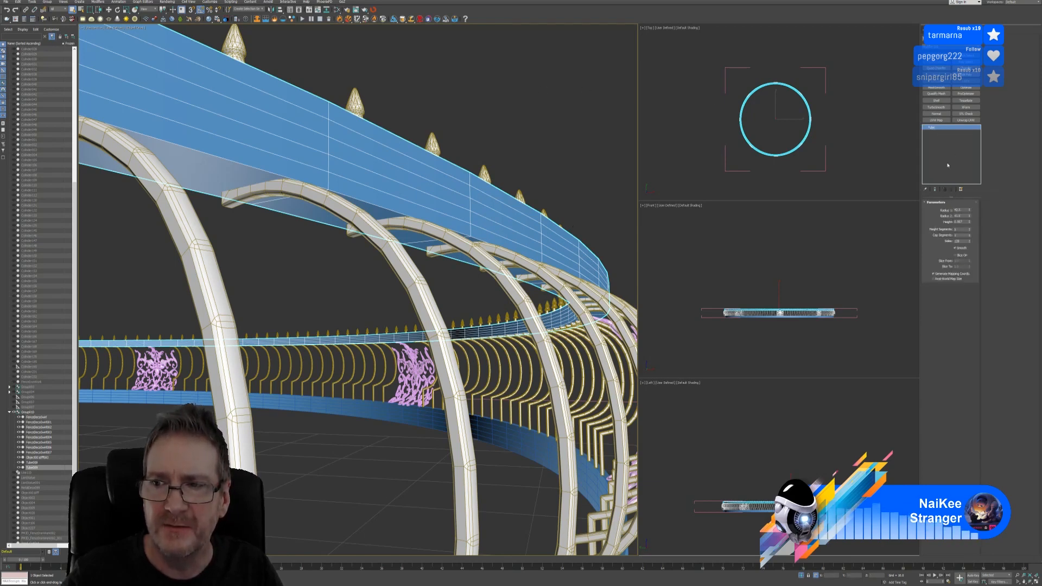
click(969, 231)
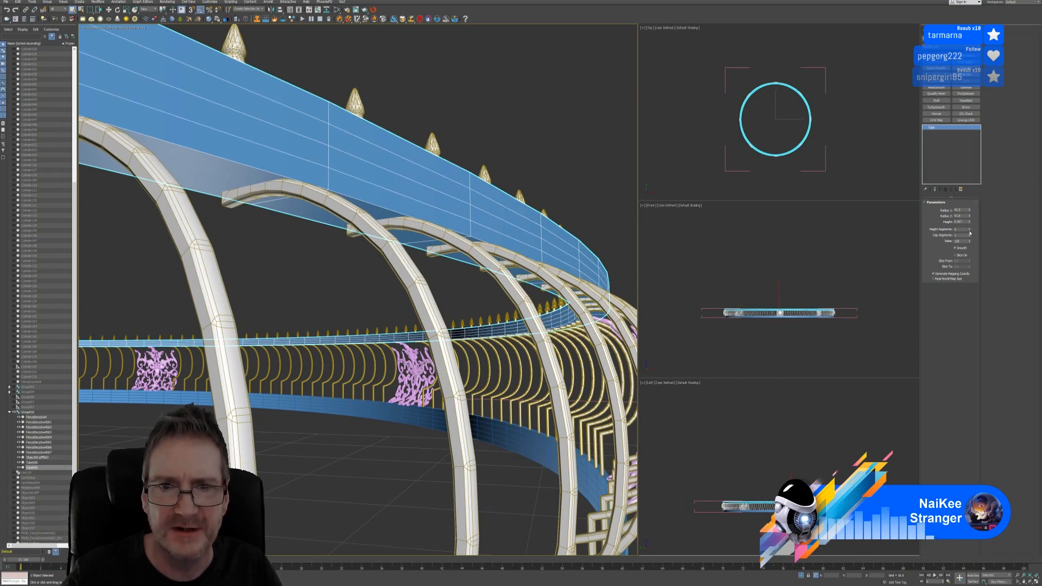
click(969, 231)
click(969, 232)
click(969, 231)
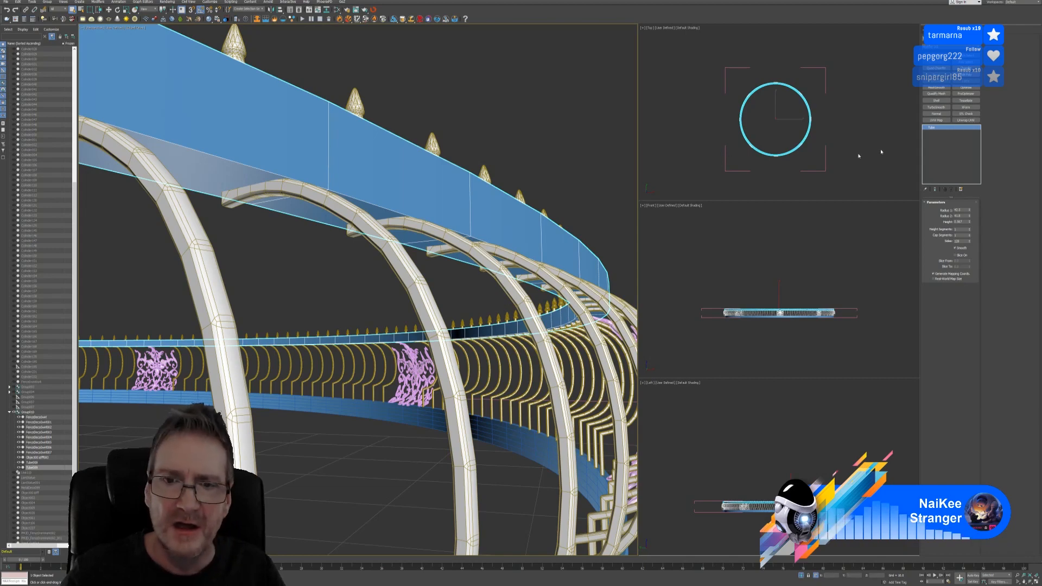
alt+middle_drag(459, 141, 458, 156)
alt+middle_drag(444, 303, 405, 259)
scroll(409, 251, down, 3)
scroll(405, 259, up, 5)
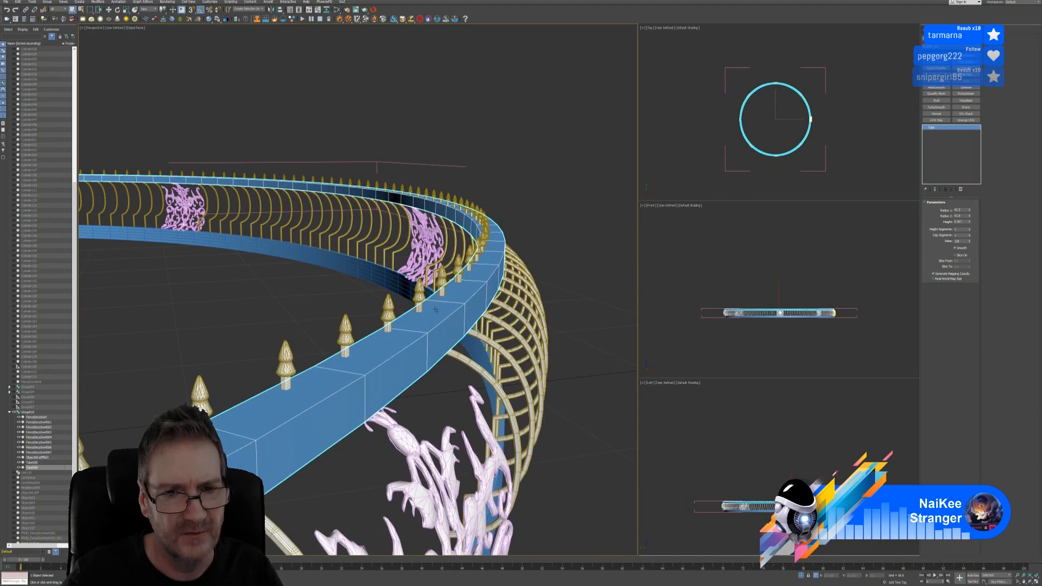
middle_drag(470, 368, 431, 250)
scroll(430, 249, down, 4)
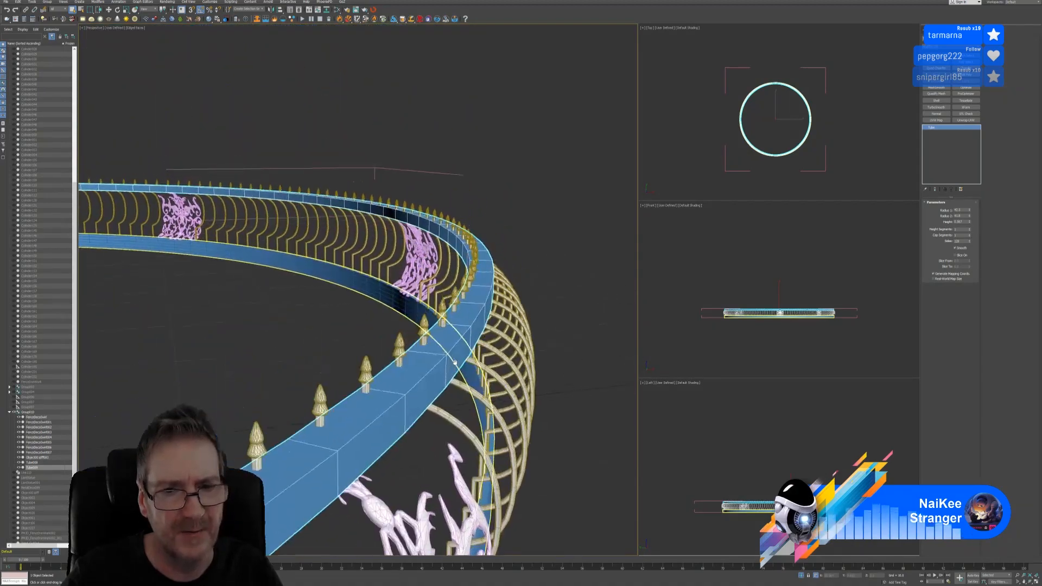
Add an Edit Poly modifier, switch to Edge mode, and loop-select an edge on the blue rail
right_click(936, 129)
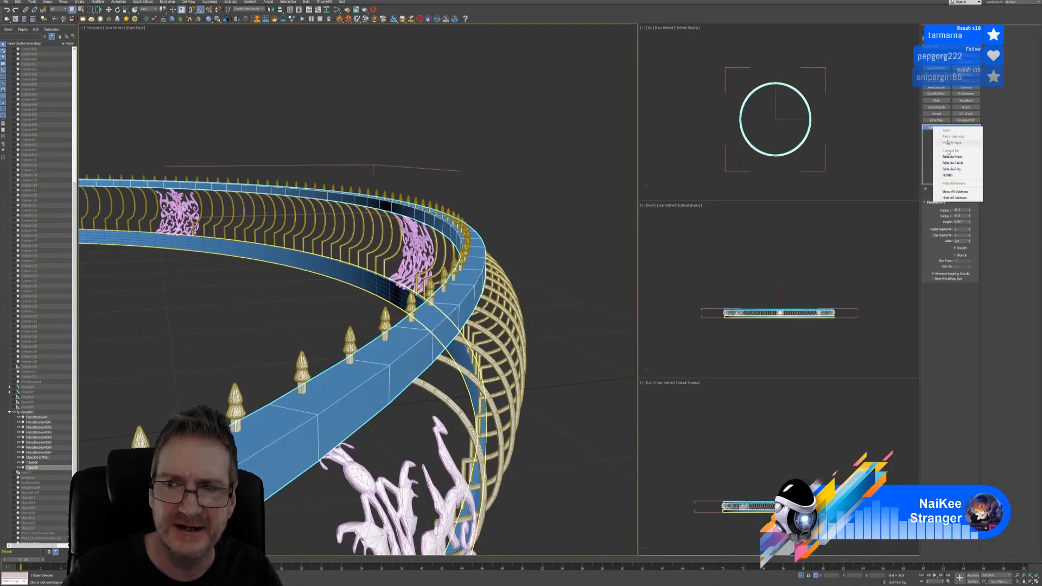
click(947, 352)
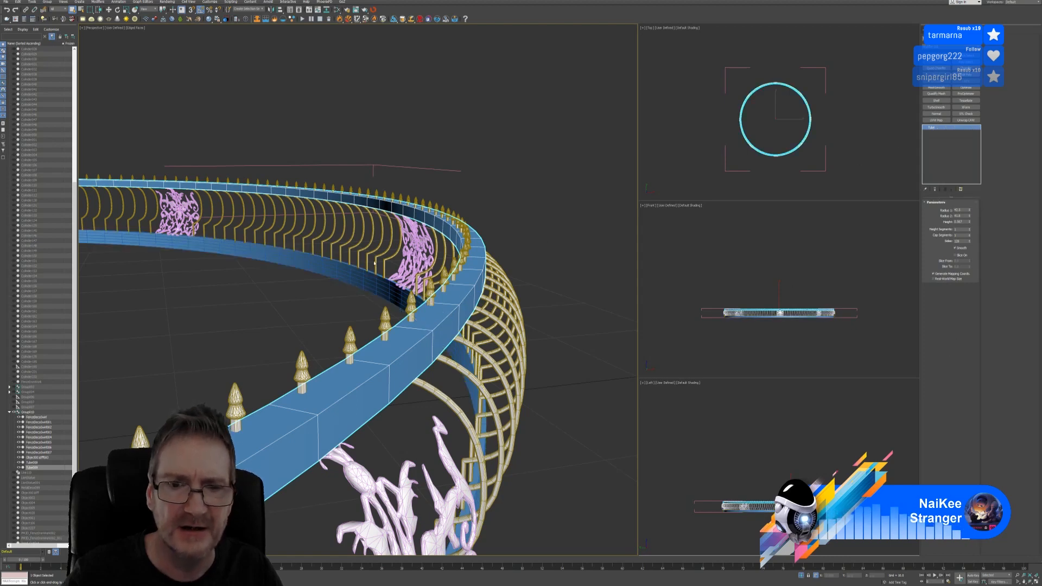
scroll(374, 262, down, 2)
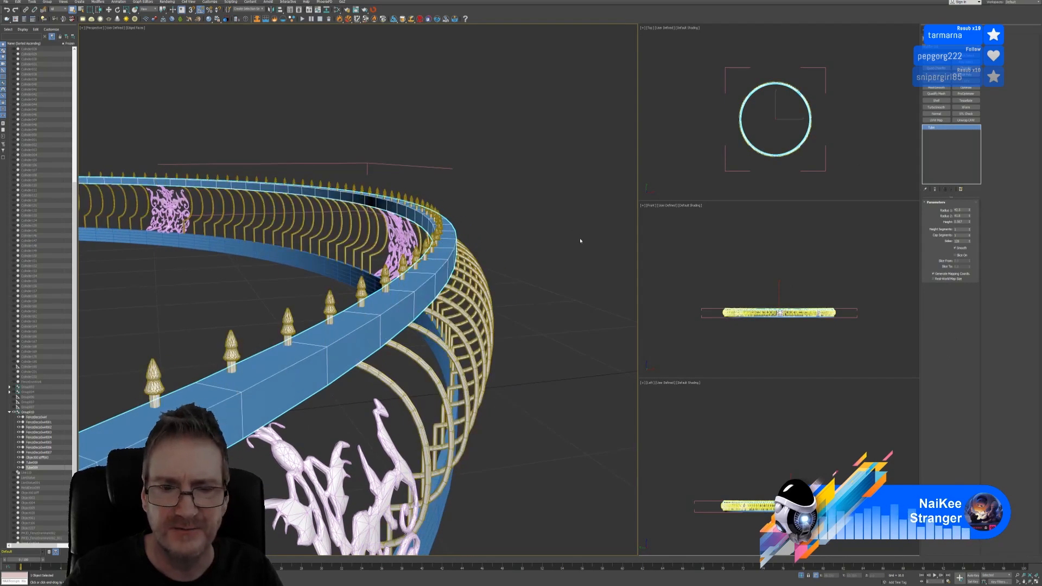
click(968, 77)
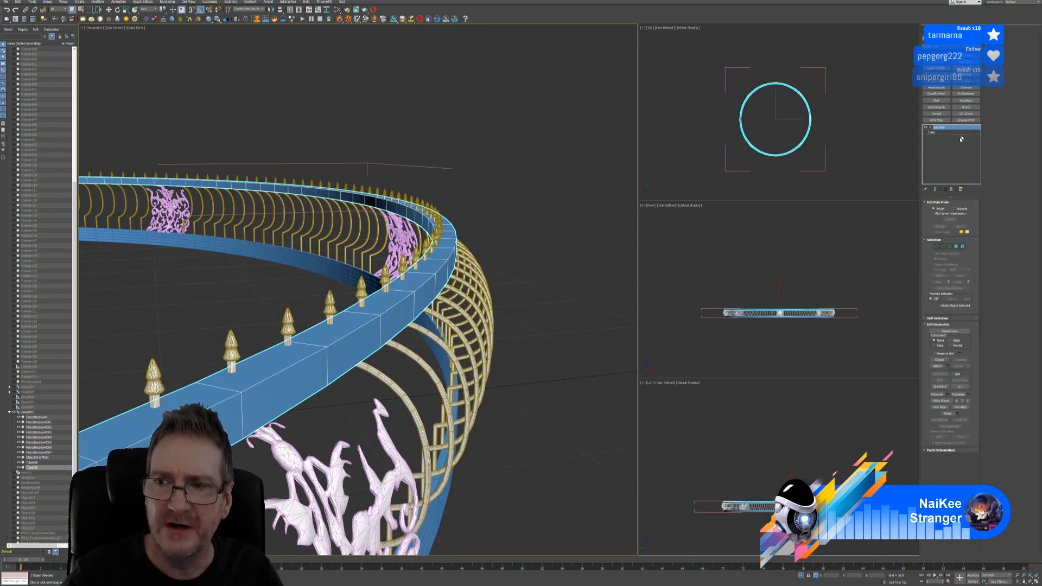
click(942, 246)
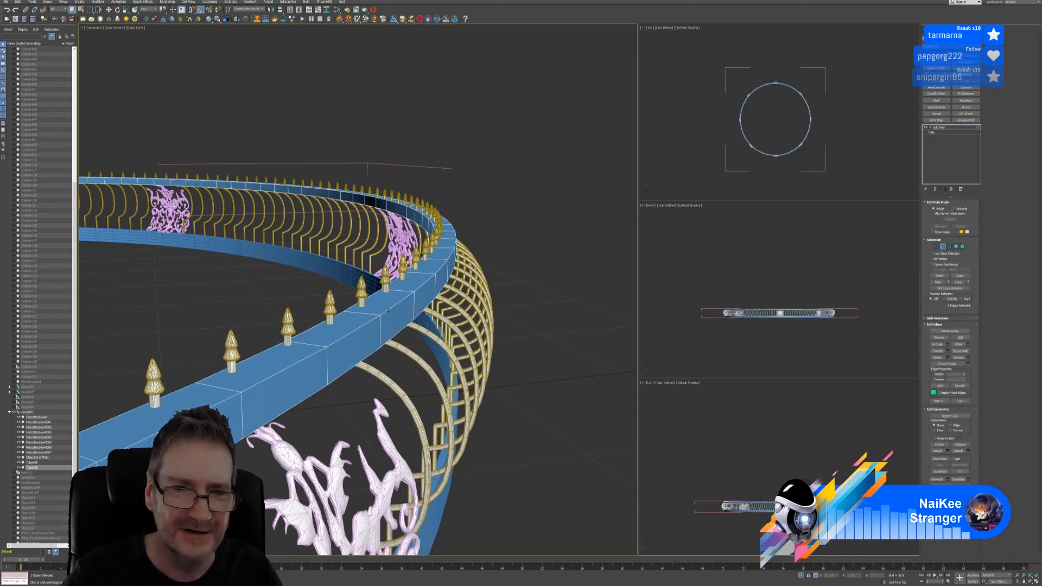
click(388, 310)
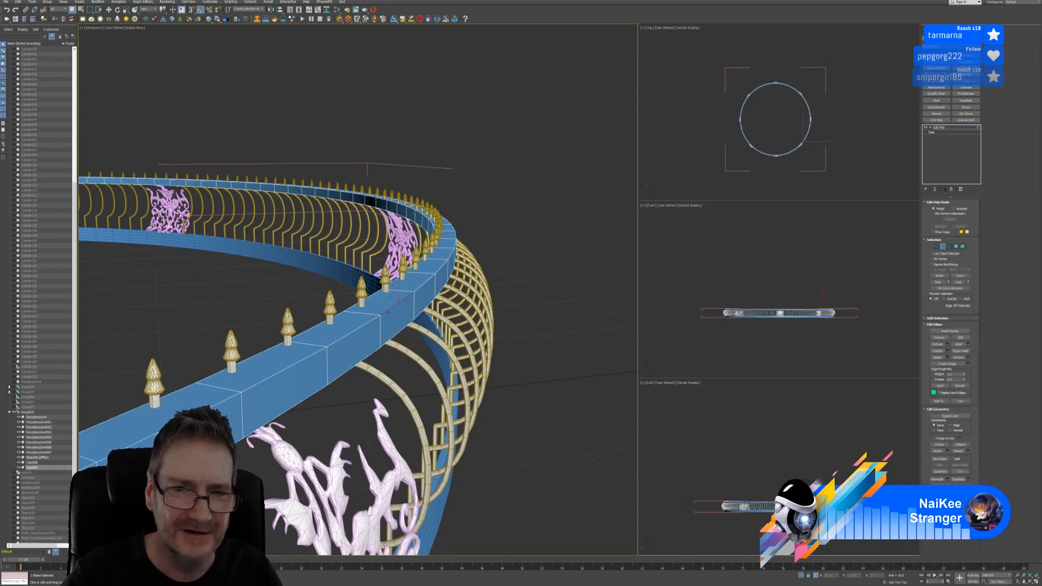
click(958, 282)
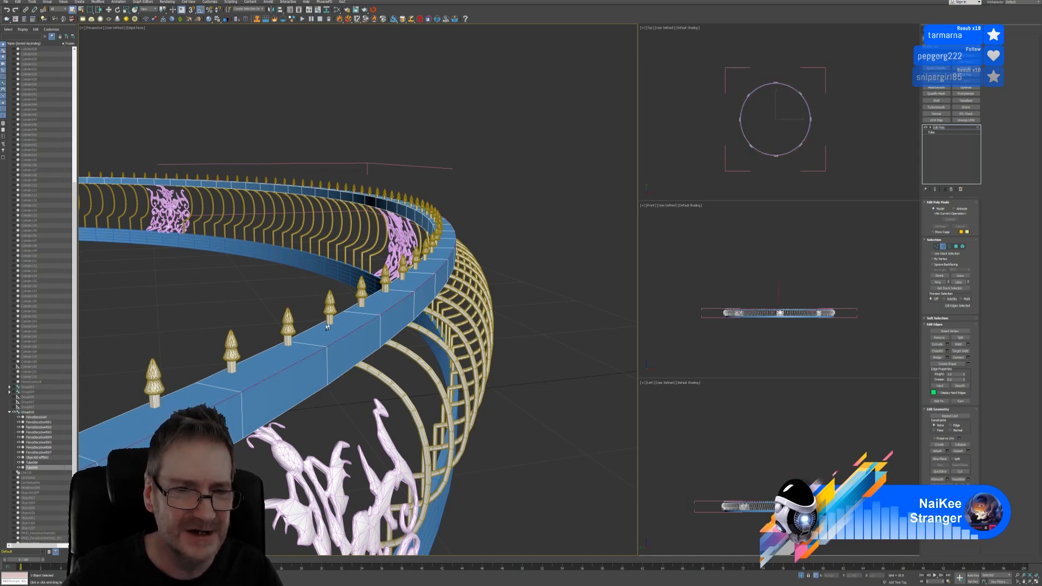
click(958, 282)
Extend the loop selection to 512 edges and add a Chamfer modifier above Edit Poly
mouse_move(506, 337)
alt+middle_down()
mouse_move(503, 310)
mouse_move(501, 321)
alt+middle_up()
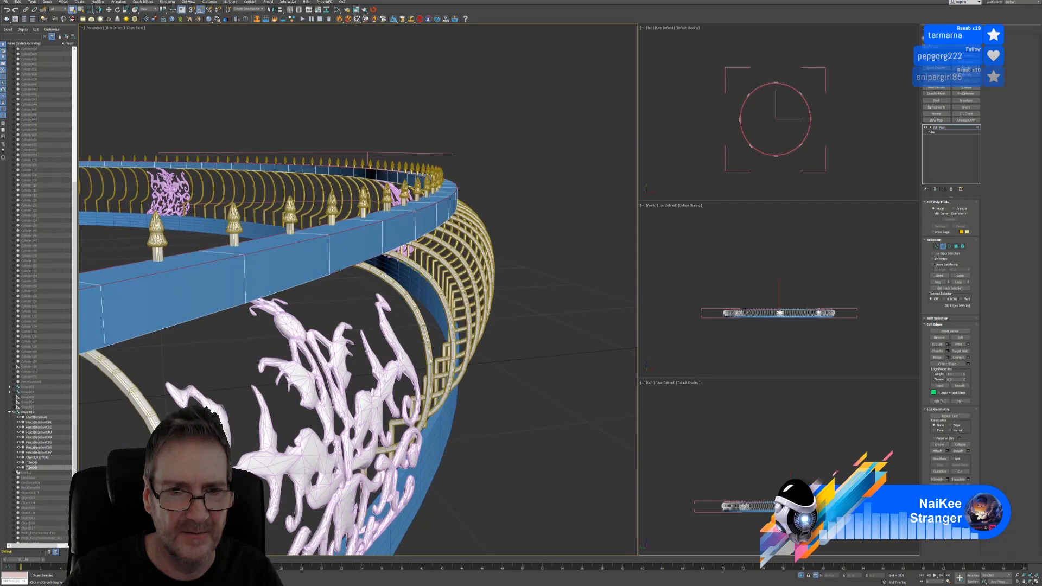
click(960, 282)
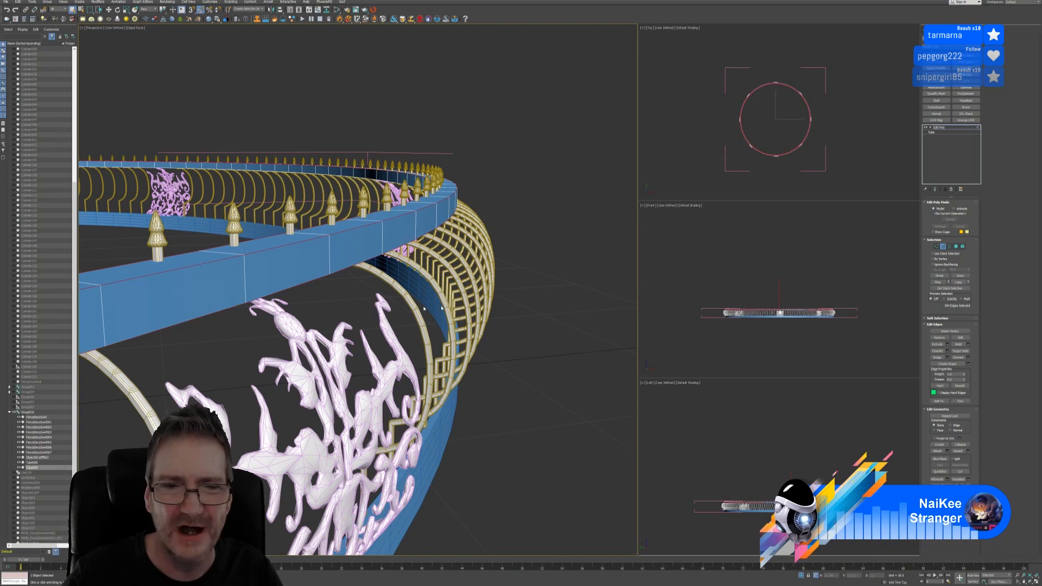
alt+middle_drag(429, 320, 409, 252)
scroll(408, 252, up, 3)
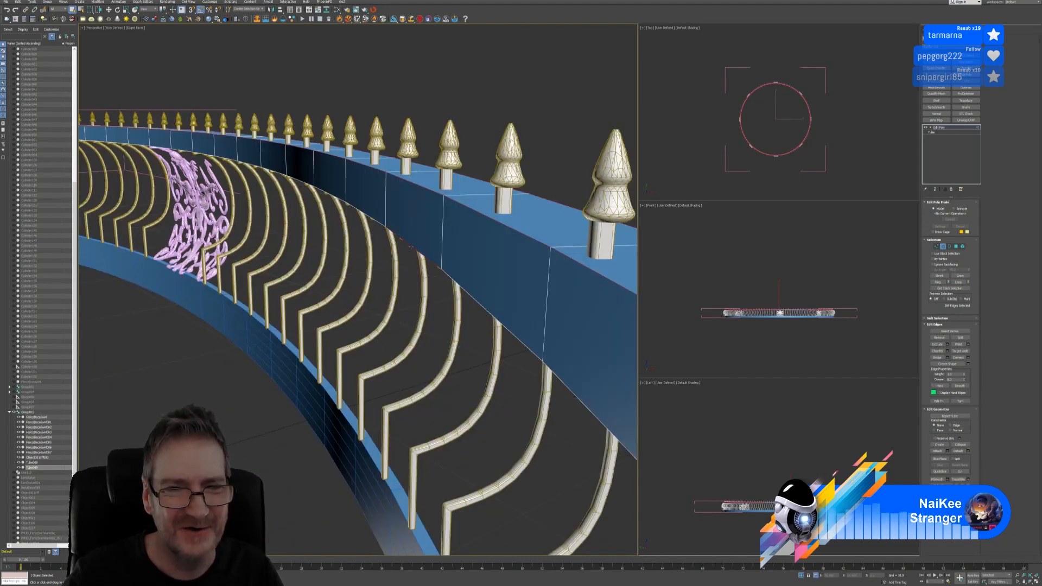
click(959, 281)
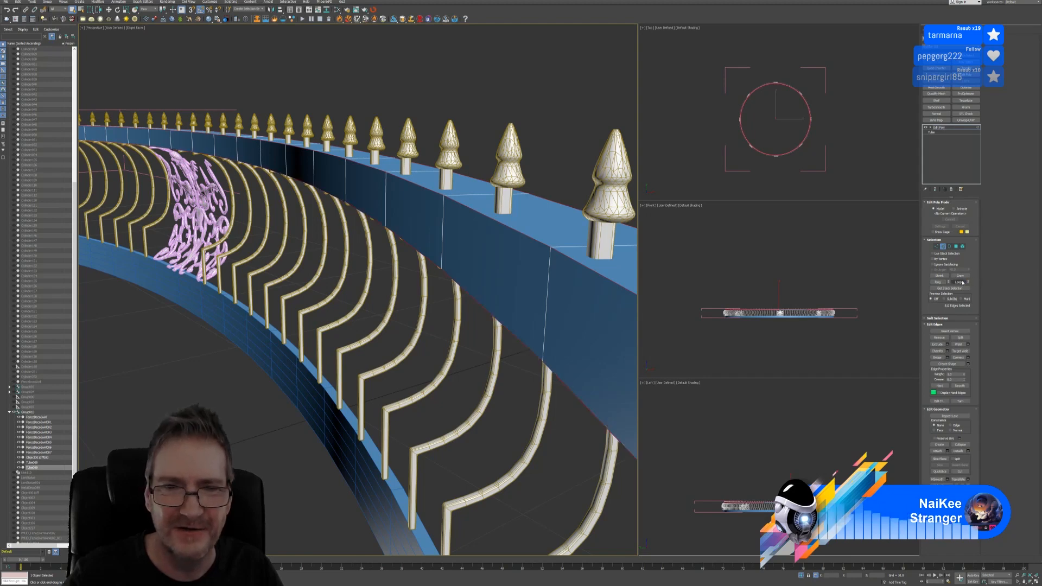
scroll(396, 321, down, 2)
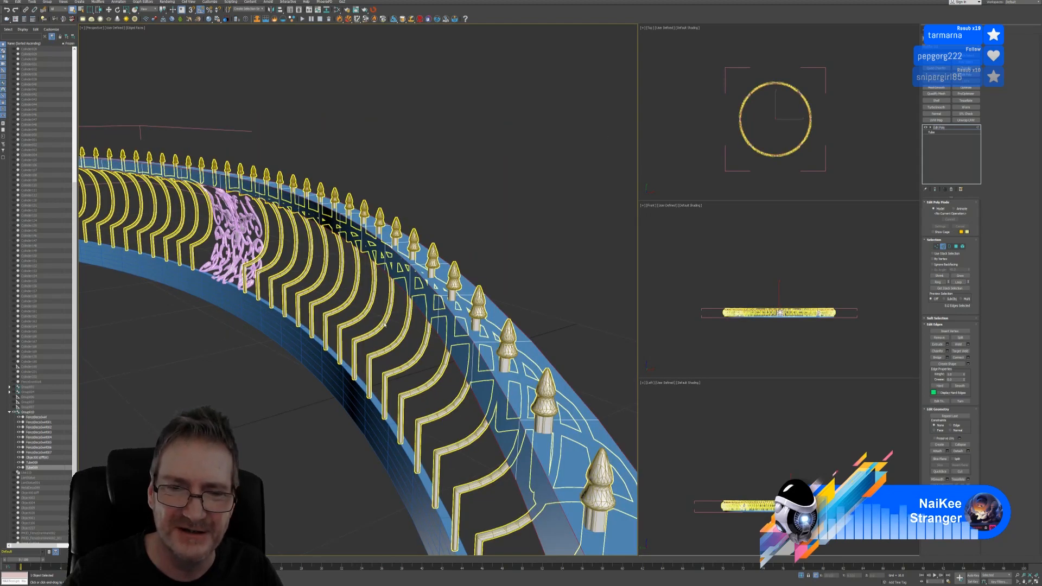
scroll(384, 324, down, 2)
alt+middle_drag(384, 325, 440, 320)
scroll(466, 325, down, 3)
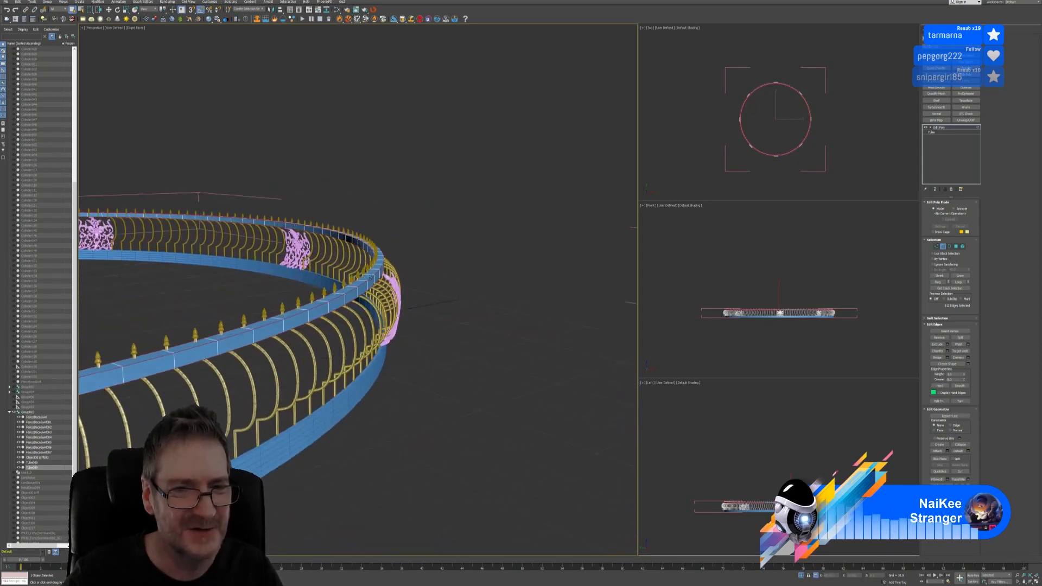
scroll(371, 277, up, 4)
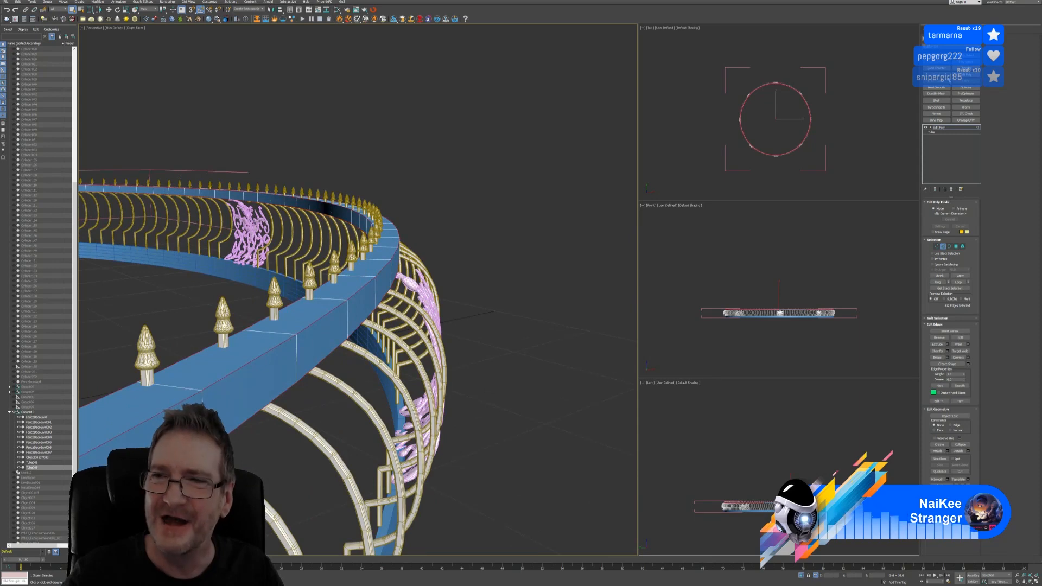
click(966, 69)
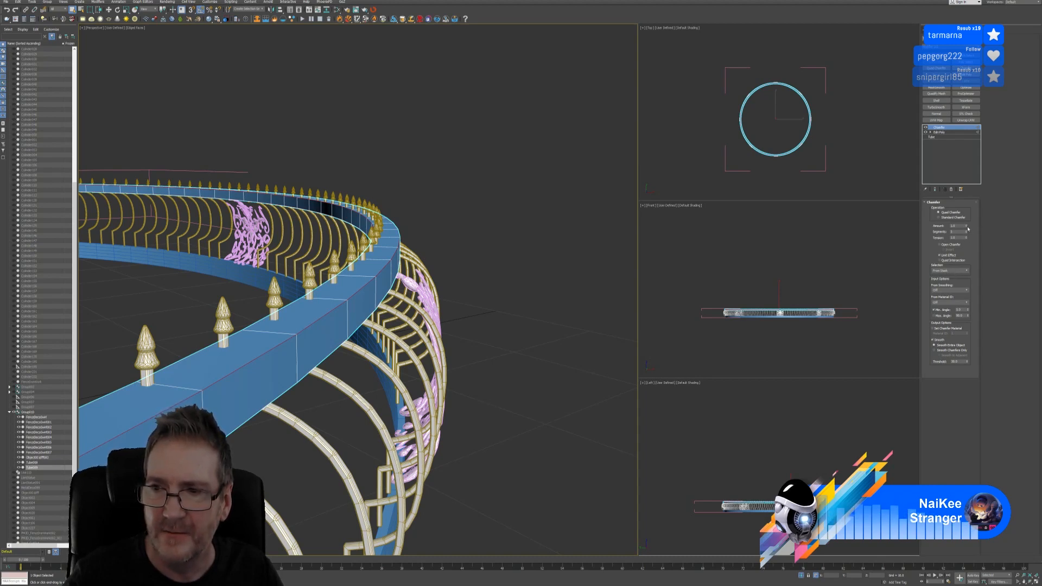
Adjust the Chamfer Amount and lower Tension to 0.93, checking the rounded rail edges
drag(967, 228, 967, 237)
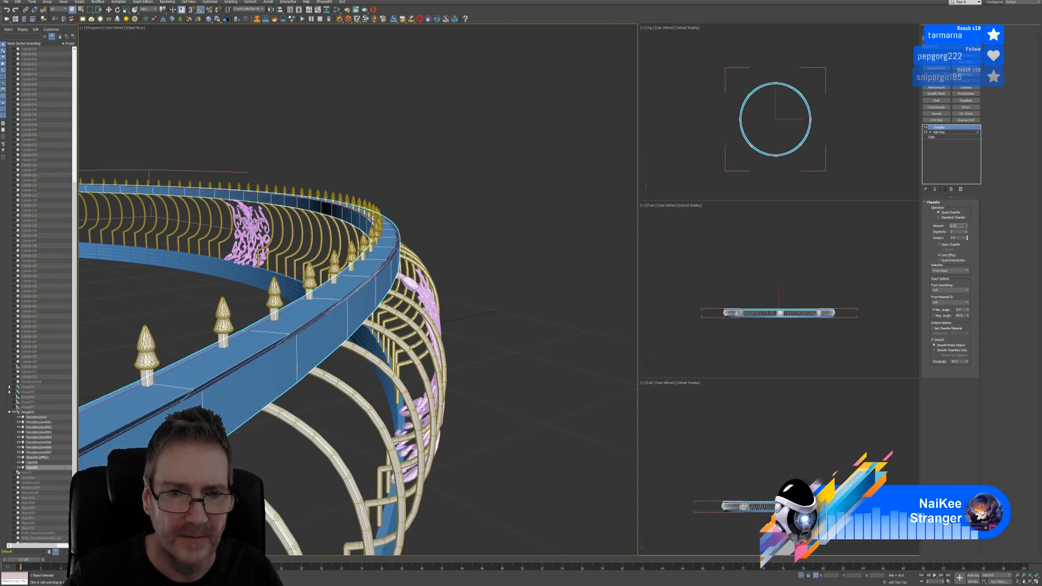
scroll(402, 250, up, 3)
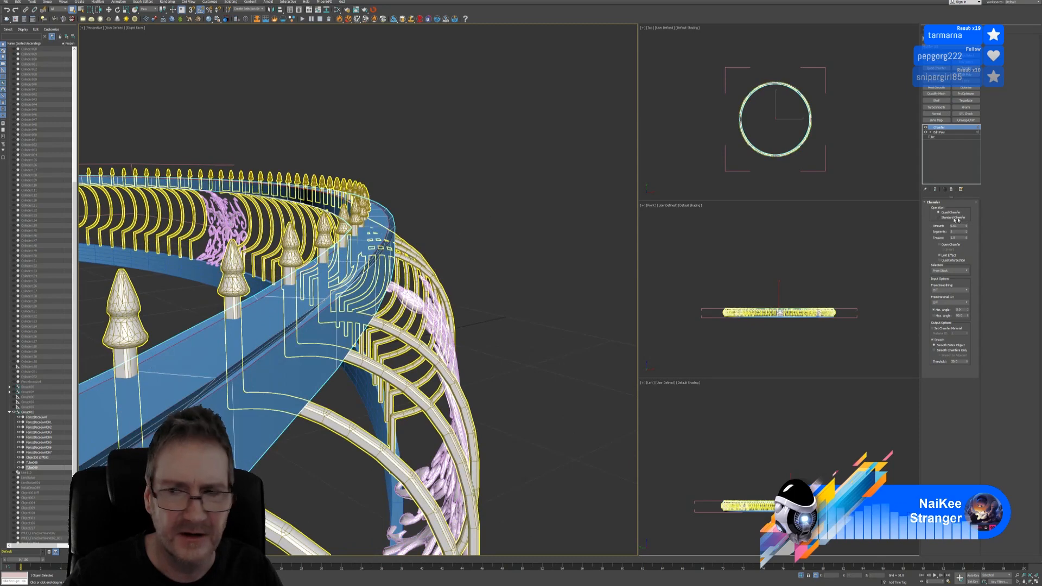
drag(966, 237, 975, 267)
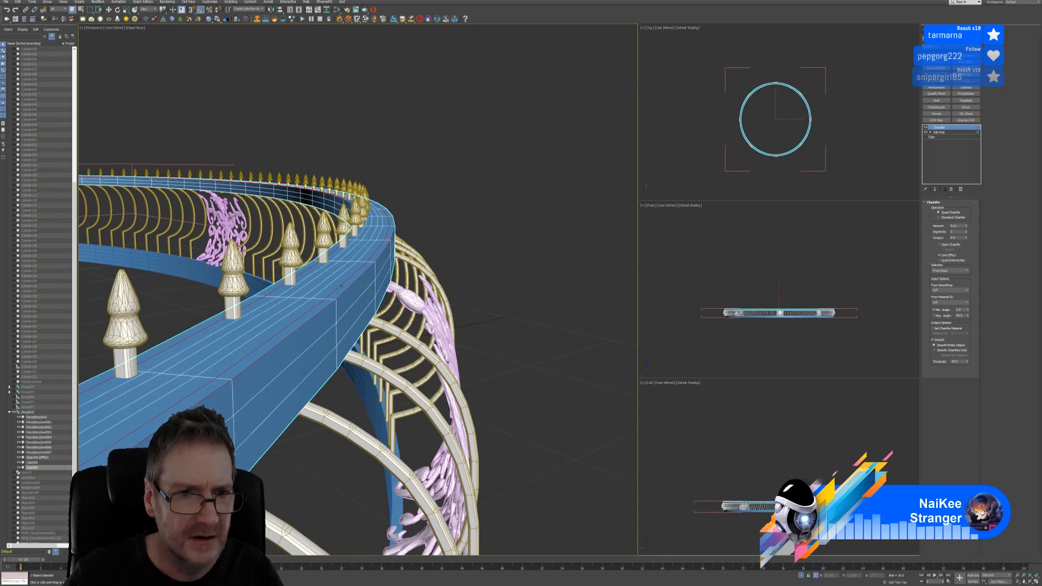
alt+middle_drag(340, 285, 437, 266)
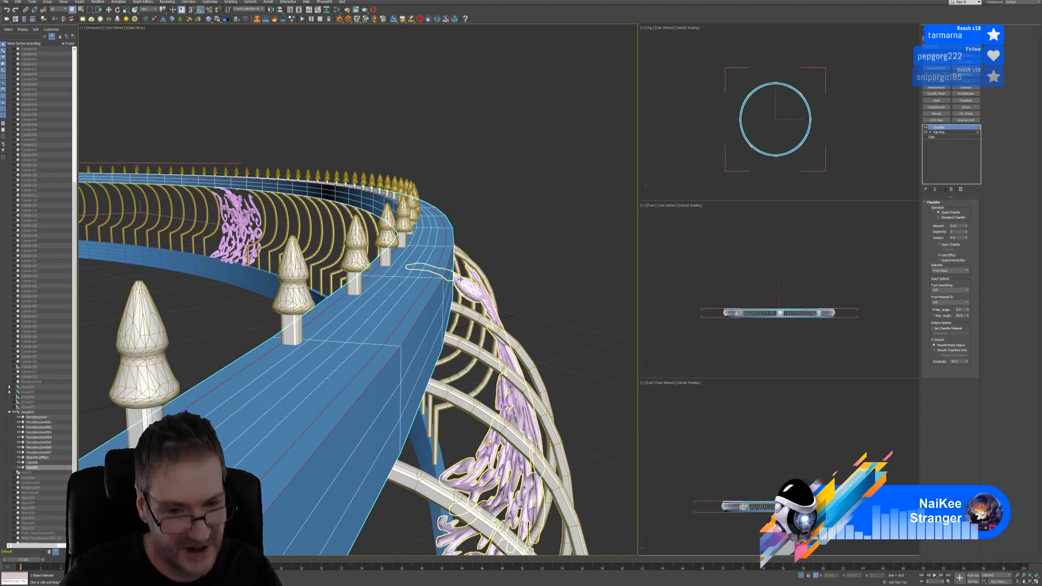
scroll(526, 299, down, 4)
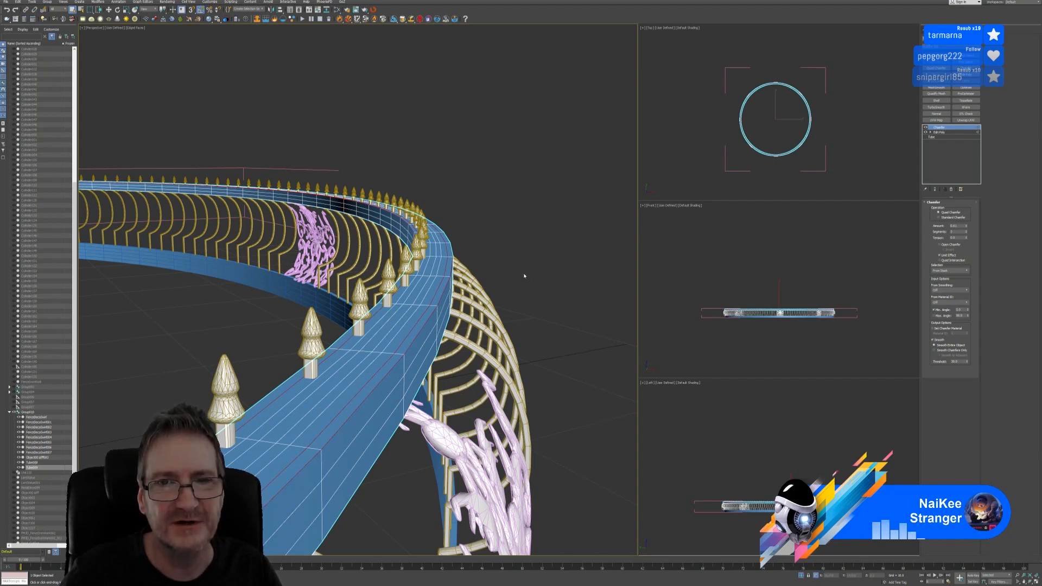
middle_drag(524, 275, 516, 274)
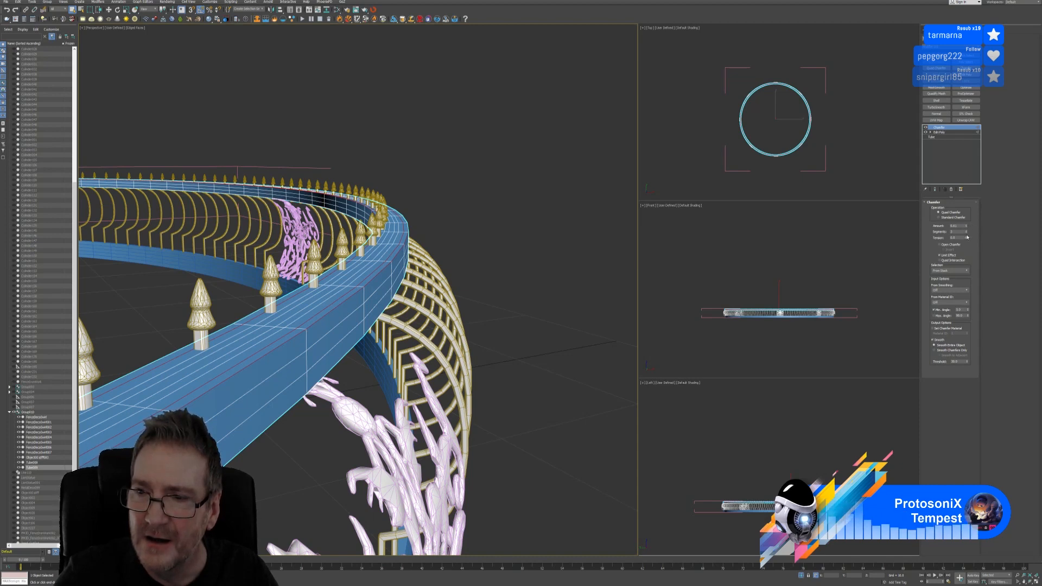
Set Chamfer Tension to about 0.37 and change Selection to 'Selected Edges'
drag(966, 238, 970, 228)
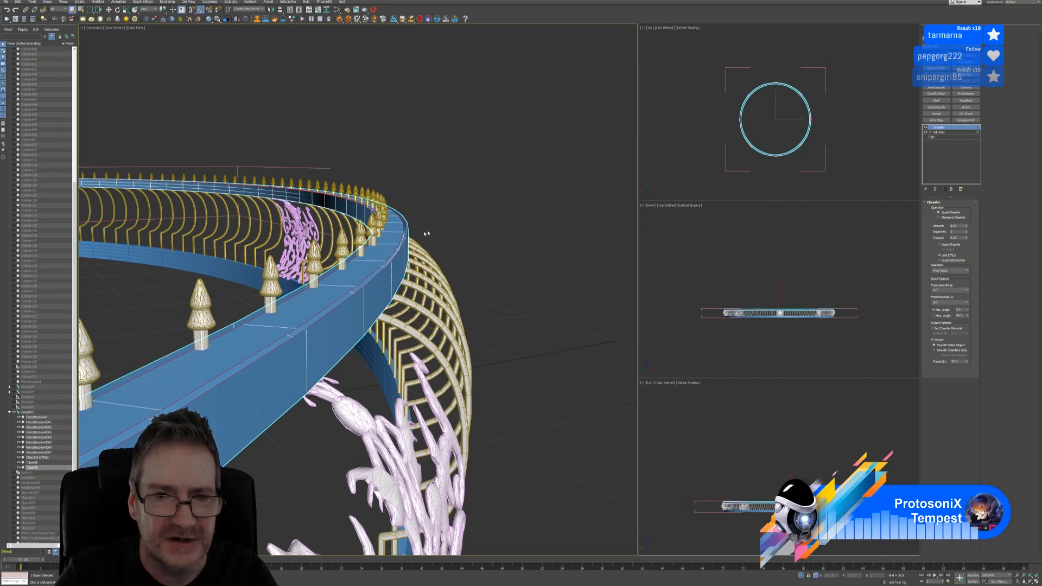
scroll(426, 234, up, 6)
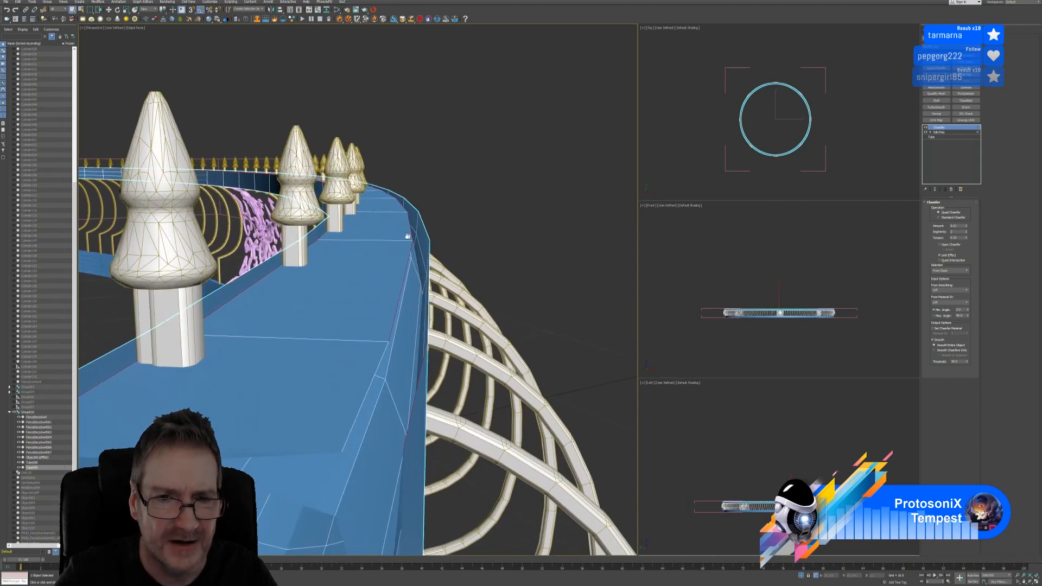
middle_drag(407, 236, 388, 205)
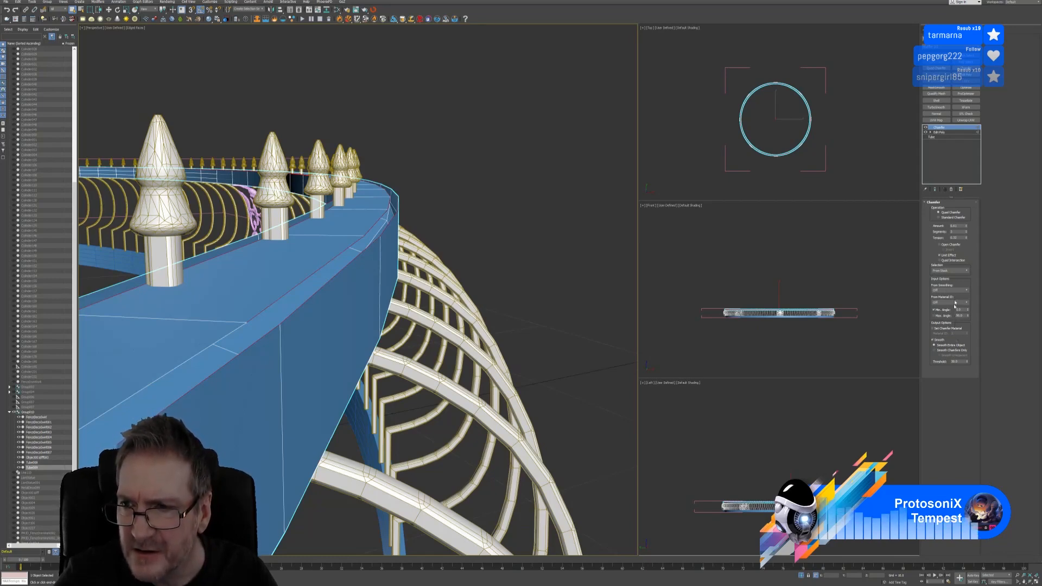
click(953, 270)
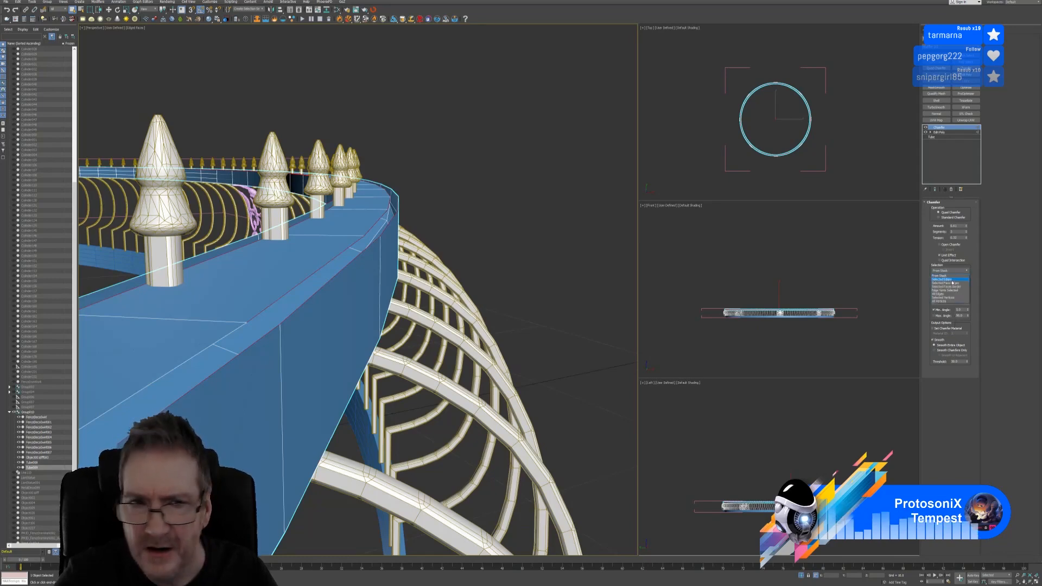
click(952, 279)
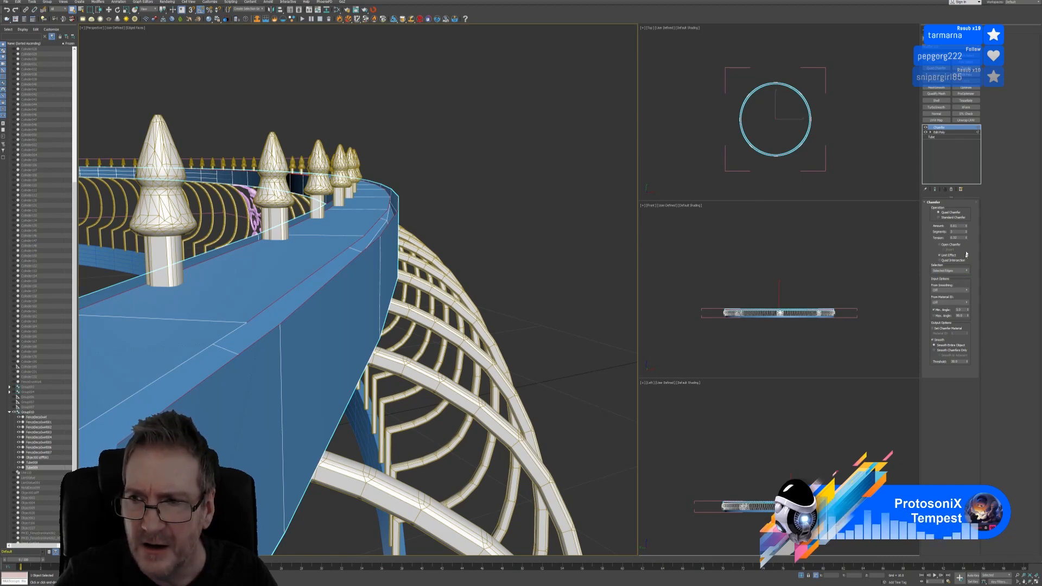
Orbit and zoom around the railing to inspect the bevelled top edge from several angles
alt+middle_drag(628, 249, 460, 227)
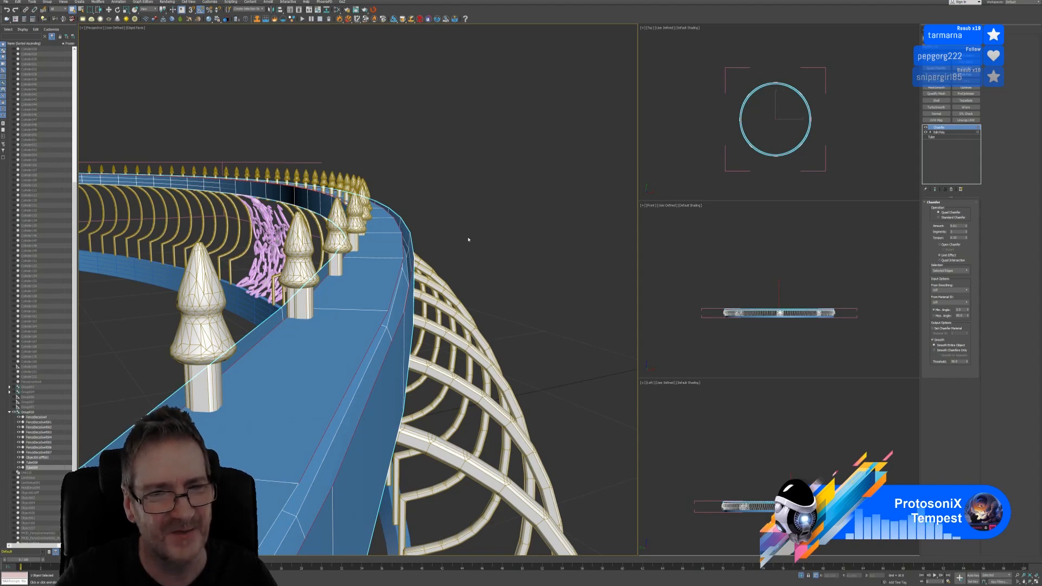
scroll(469, 239, down, 5)
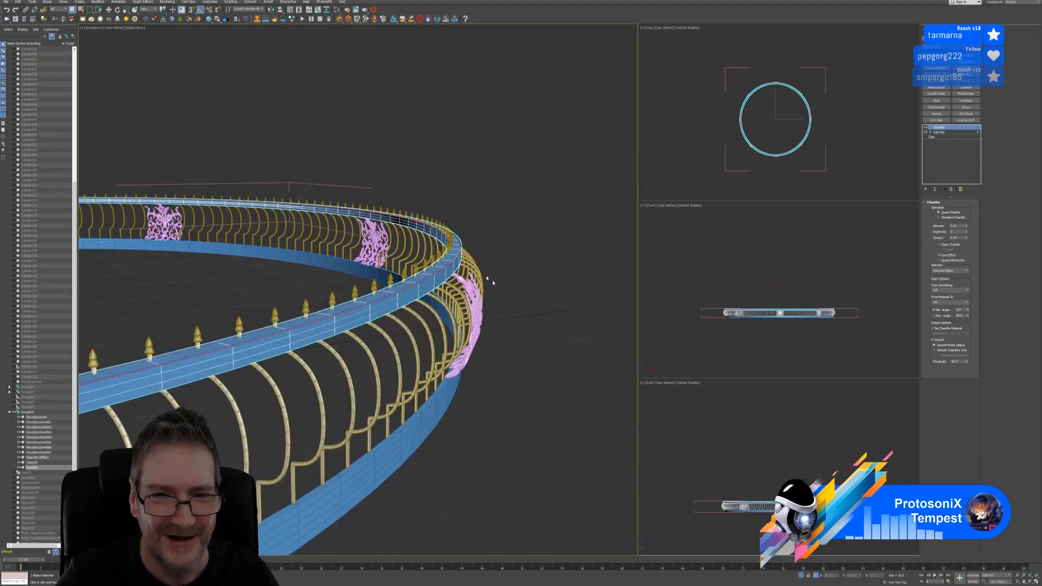
scroll(492, 282, up, 6)
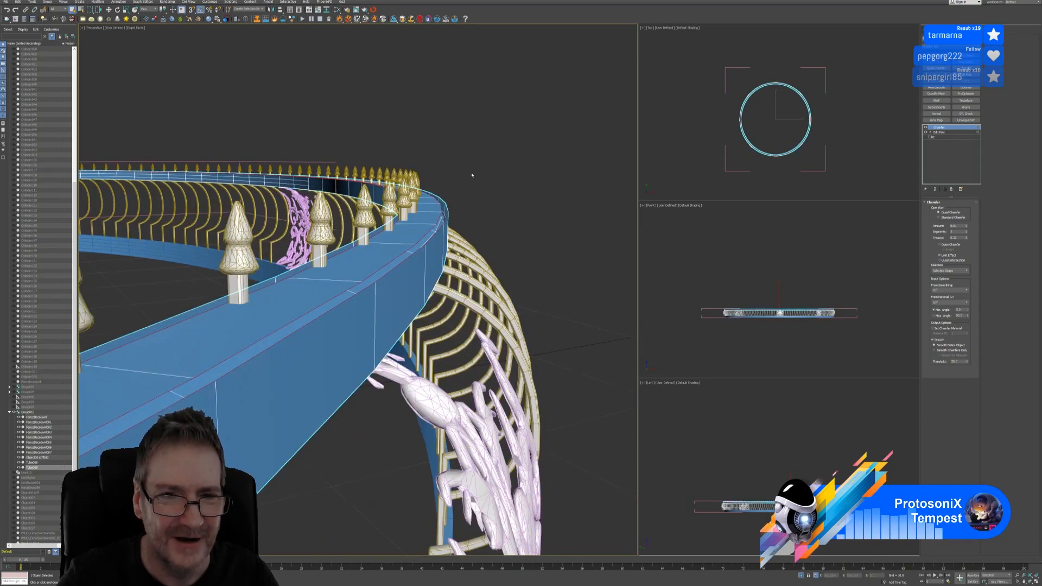
scroll(467, 178, up, 6)
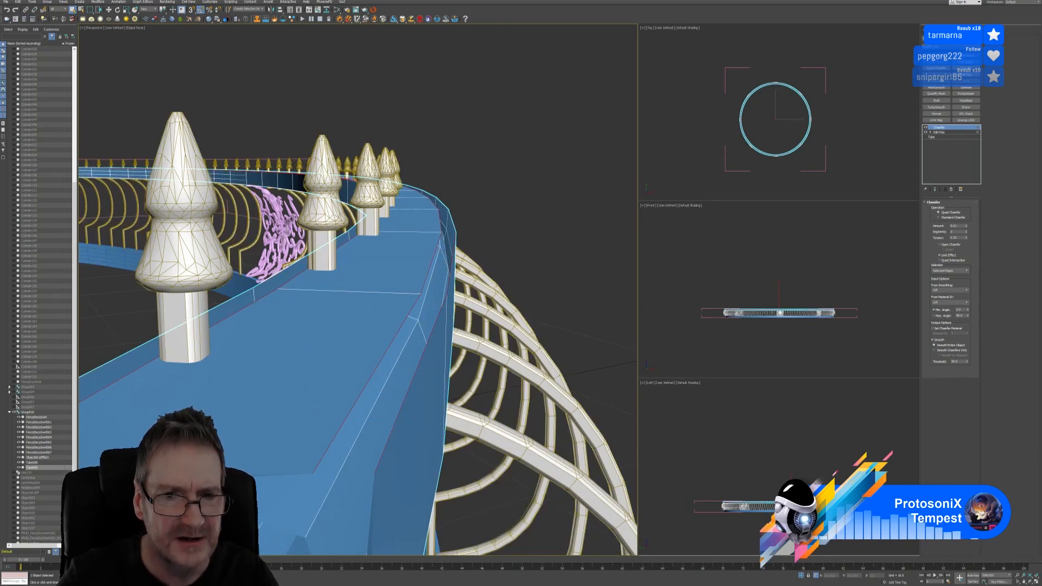
scroll(439, 285, down, 3)
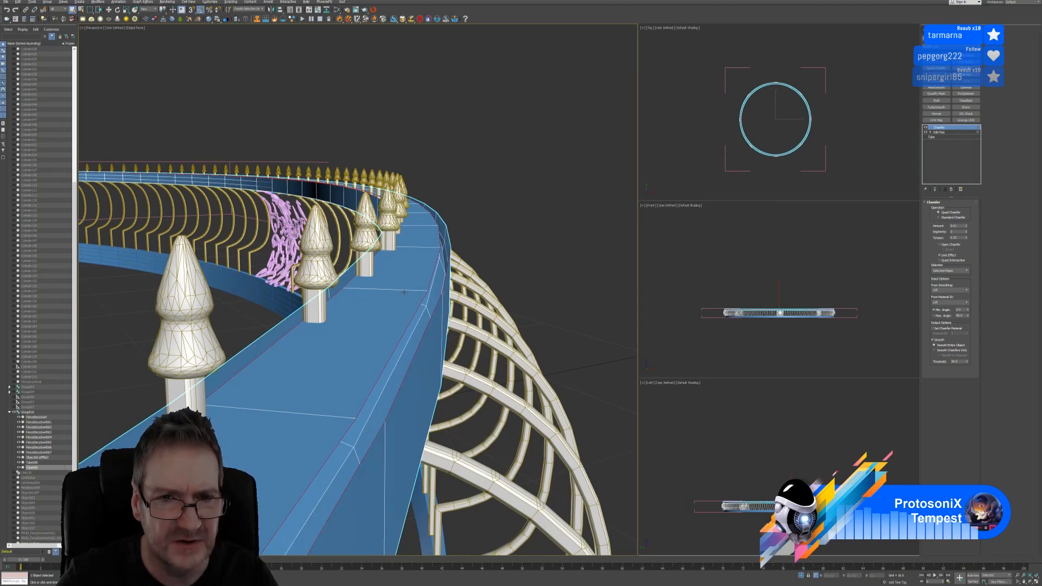
scroll(404, 292, down, 4)
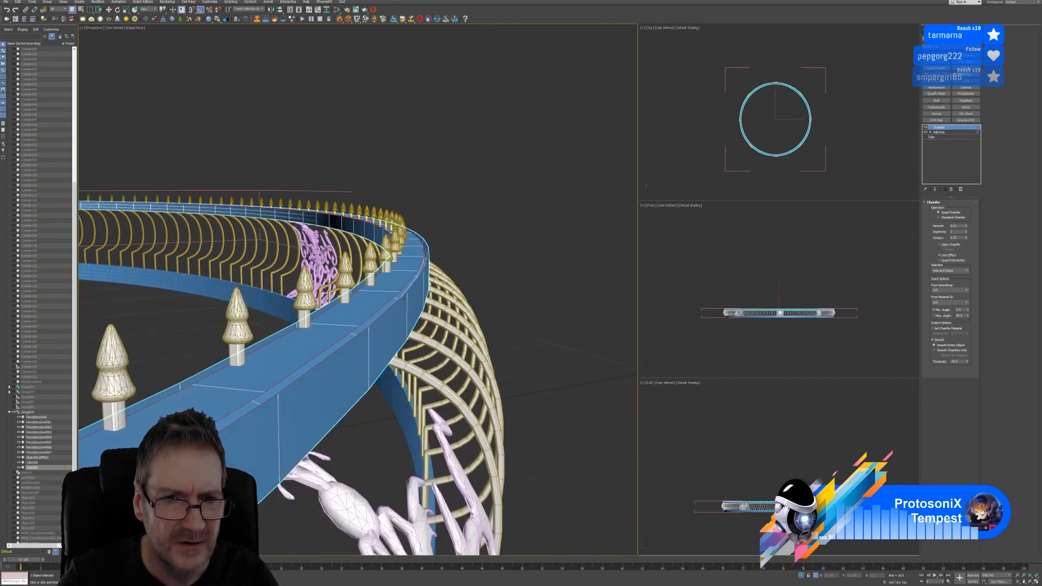
alt+middle_drag(404, 298, 396, 308)
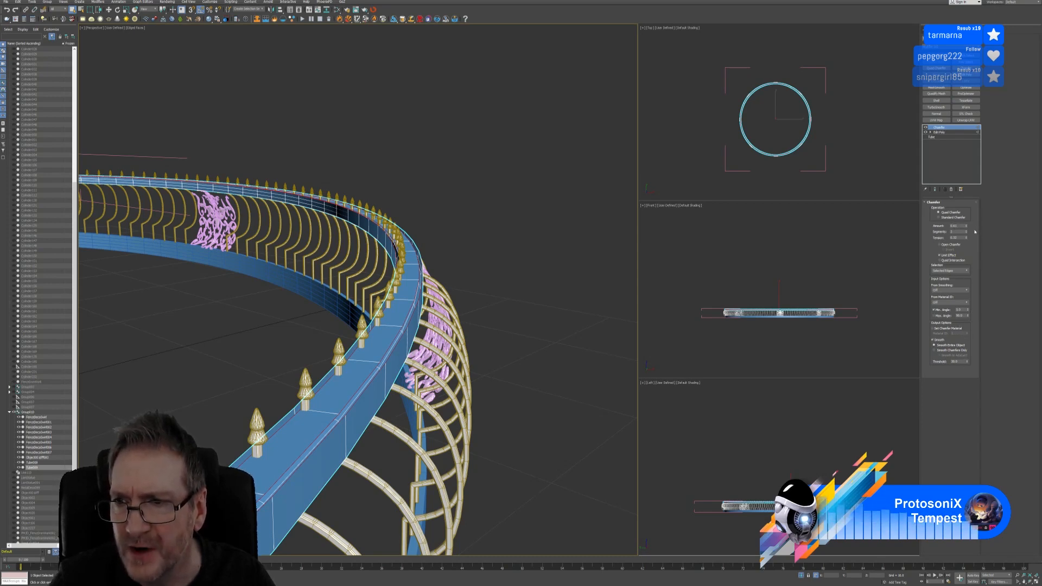
Compare Open Chamfer on and off, then delete the Chamfer modifier from the rail
click(951, 246)
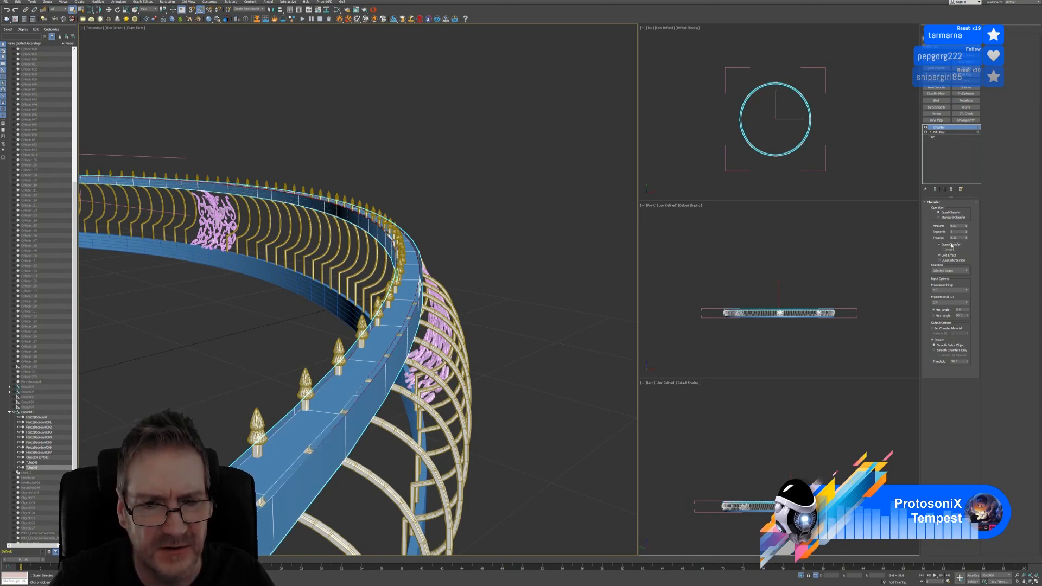
click(951, 245)
click(951, 245)
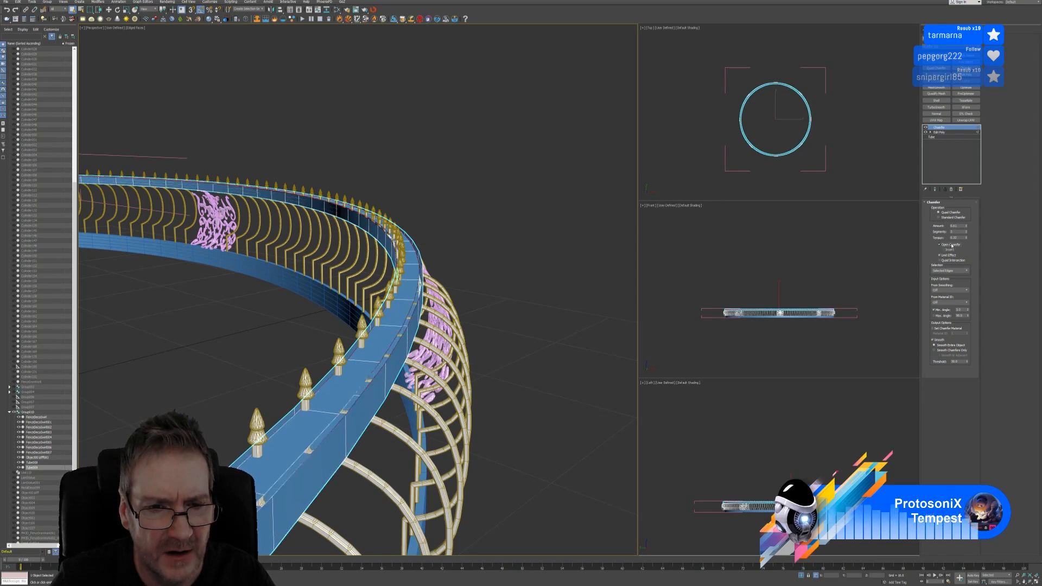
click(952, 245)
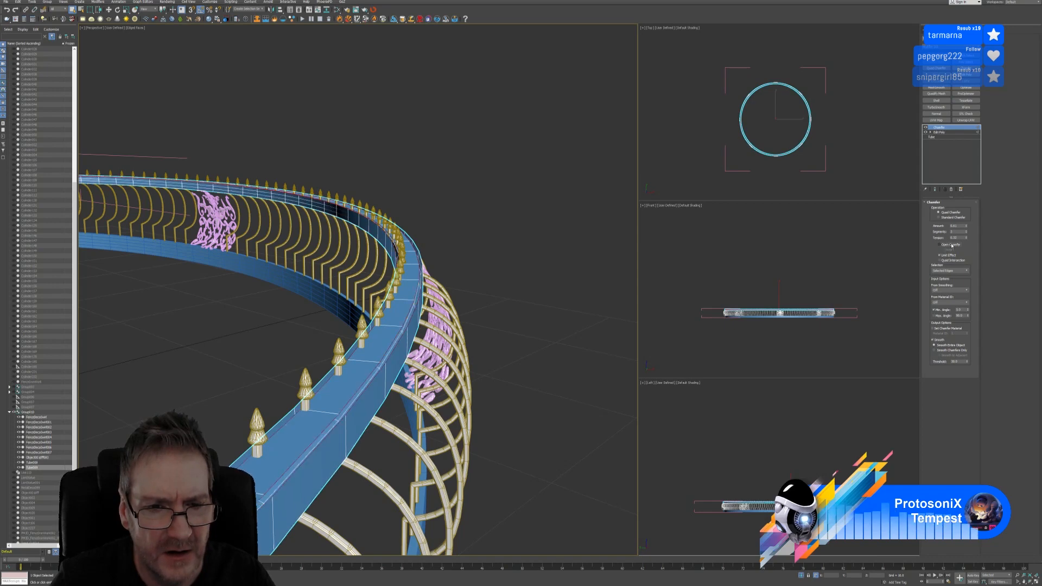
click(951, 190)
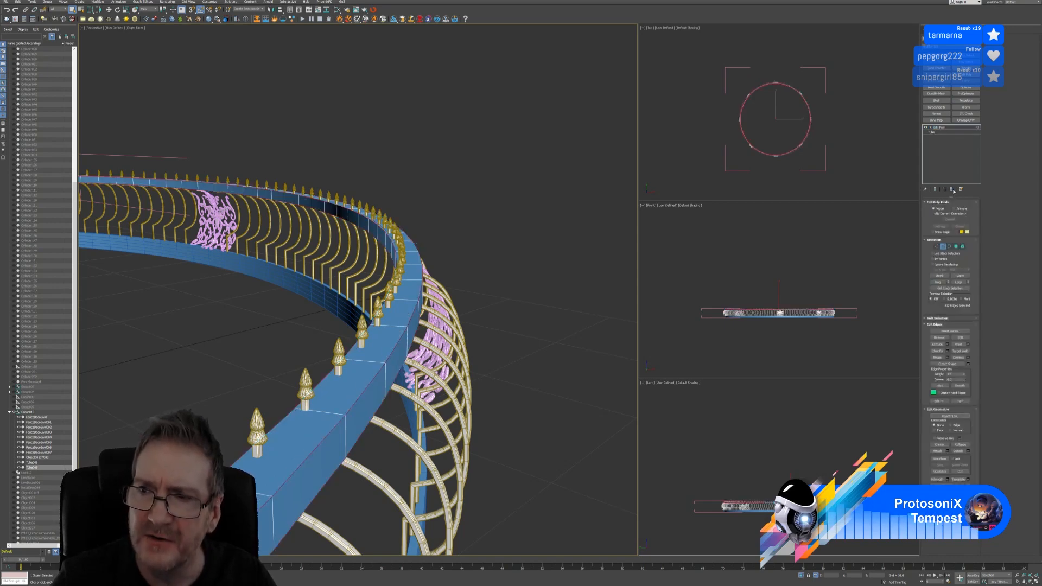
Add a Quad Chamfer modifier with 2 iterations and a larger amount
click(937, 70)
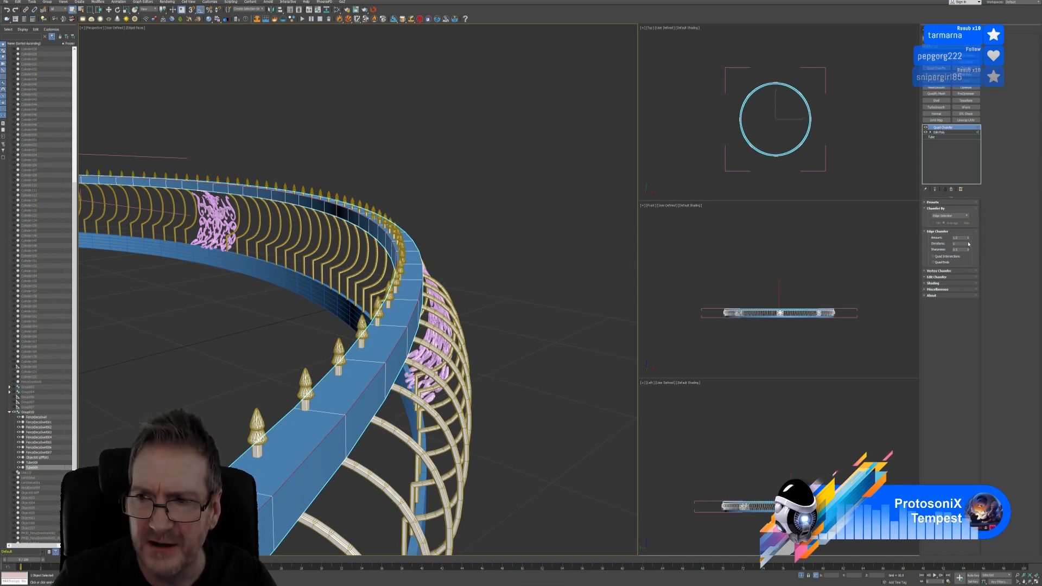
click(969, 243)
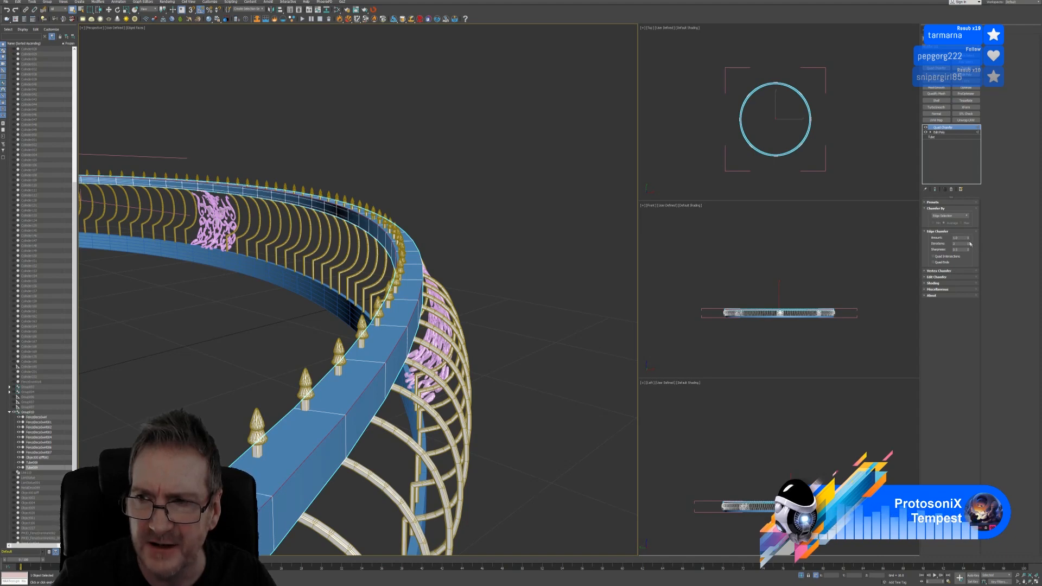
click(969, 239)
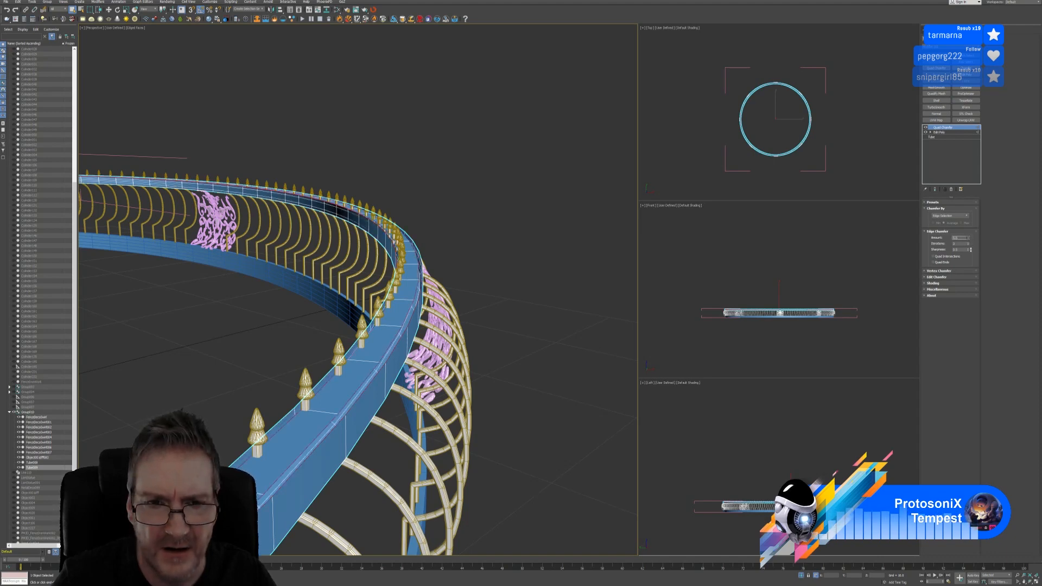
mouse_move(973, 249)
mouse_down()
mouse_move(970, 228)
mouse_move(972, 249)
mouse_up()
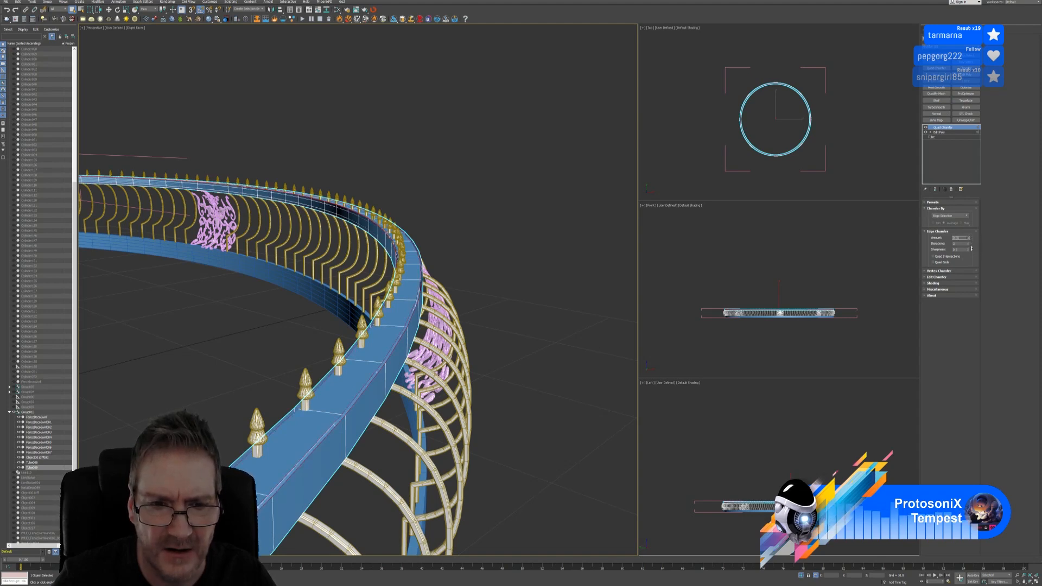
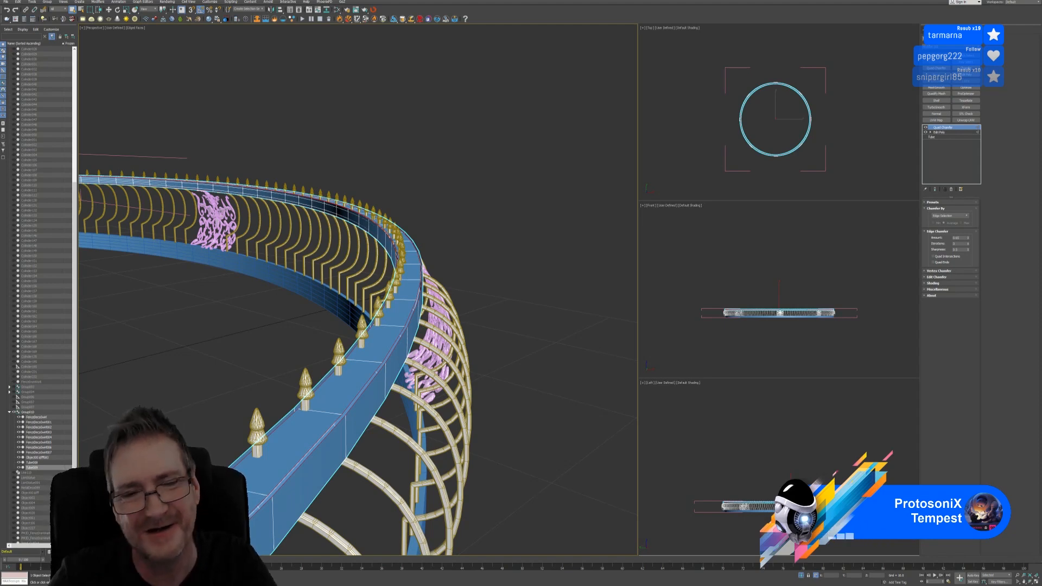
Delete the Quad Chamfer modifier from the rail ring and isolate the ring in the viewports
scroll(412, 313, down, 2)
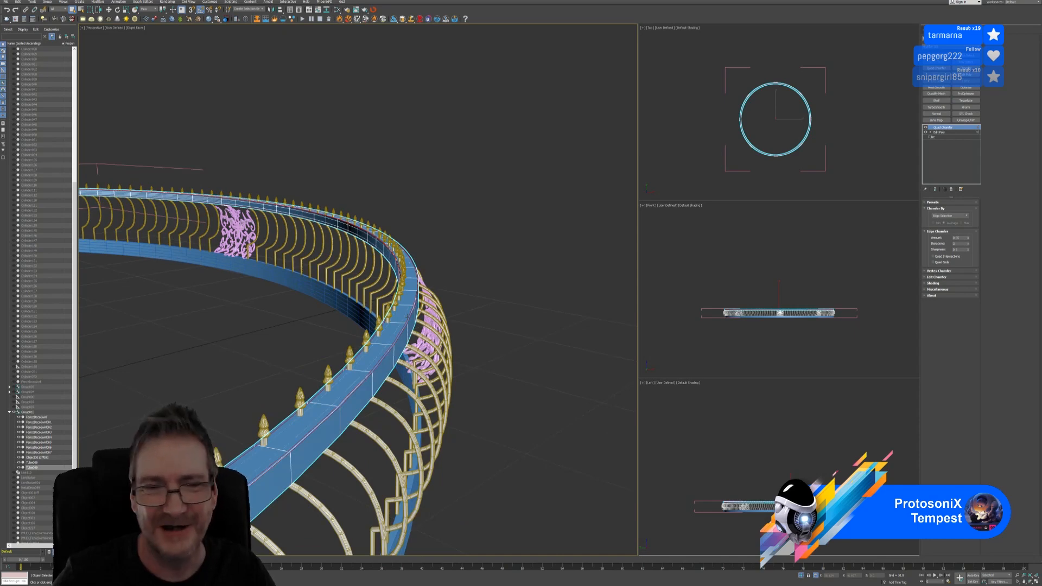
scroll(407, 316, down, 2)
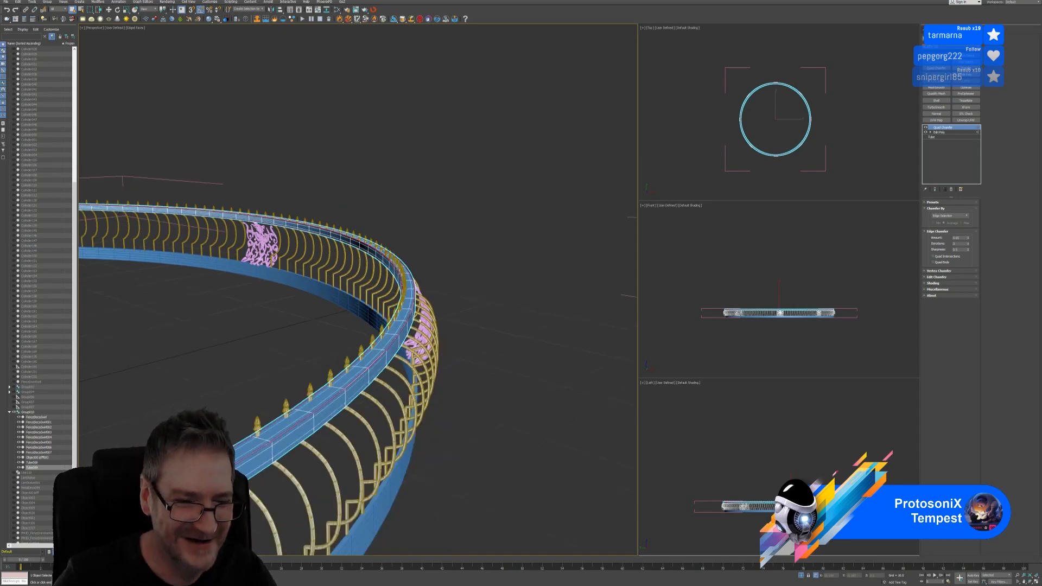
click(954, 190)
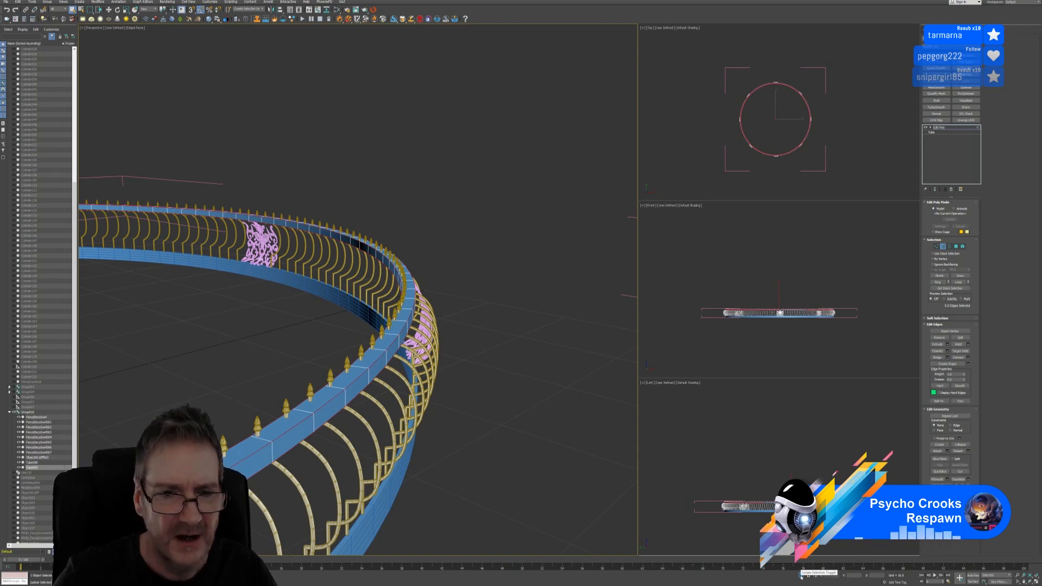
click(801, 577)
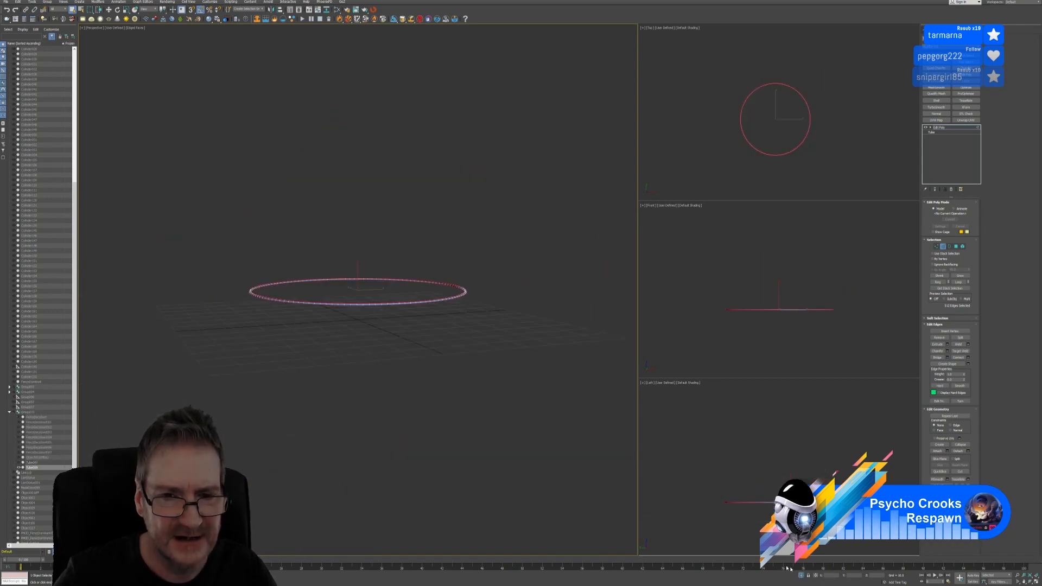
Add a Chamfer modifier above the isolated ring's Edit Poly, after inspecting it from several angles
scroll(396, 303, up, 4)
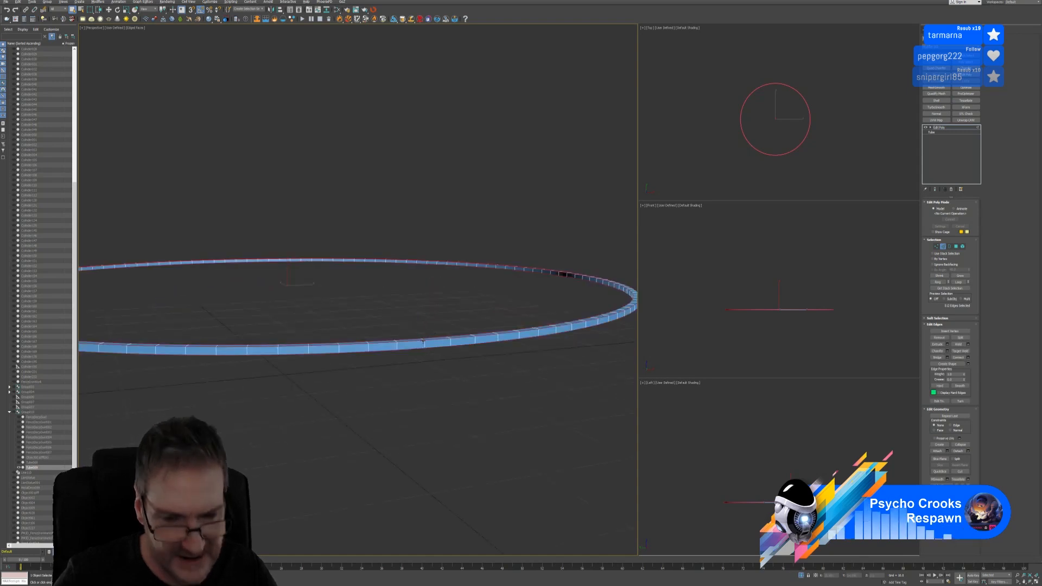
scroll(435, 351, up, 3)
middle_drag(435, 350, 418, 346)
scroll(506, 339, up, 3)
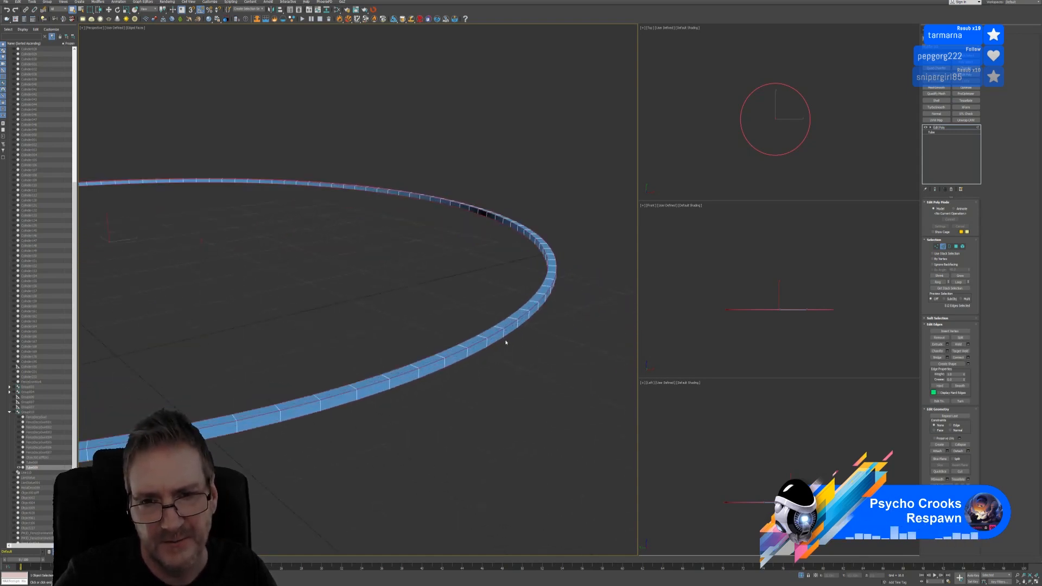
scroll(503, 327, down, 5)
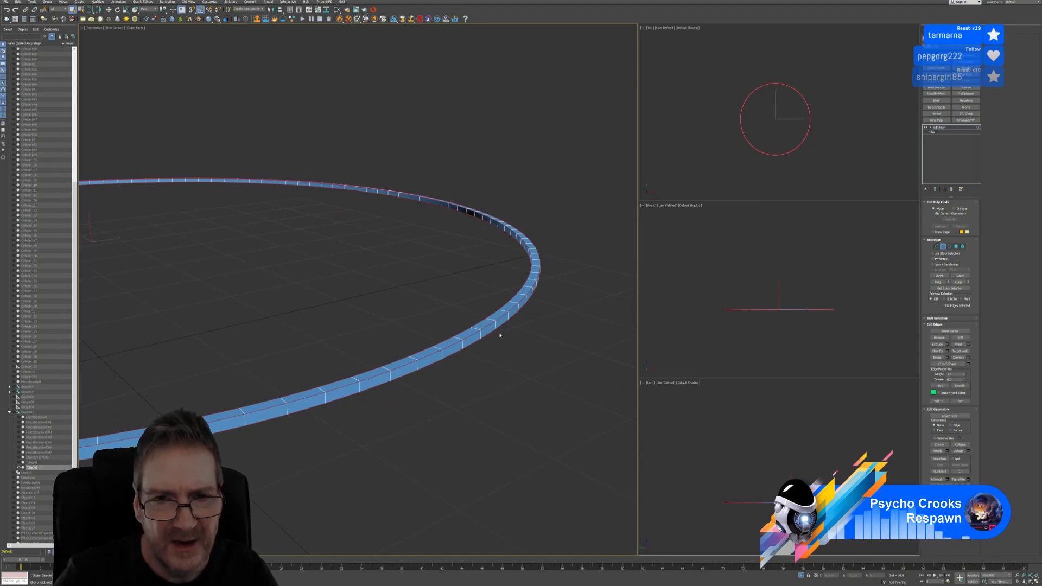
scroll(494, 352, down, 2)
mouse_move(493, 351)
alt+middle_down()
mouse_move(493, 333)
mouse_move(503, 351)
alt+middle_up()
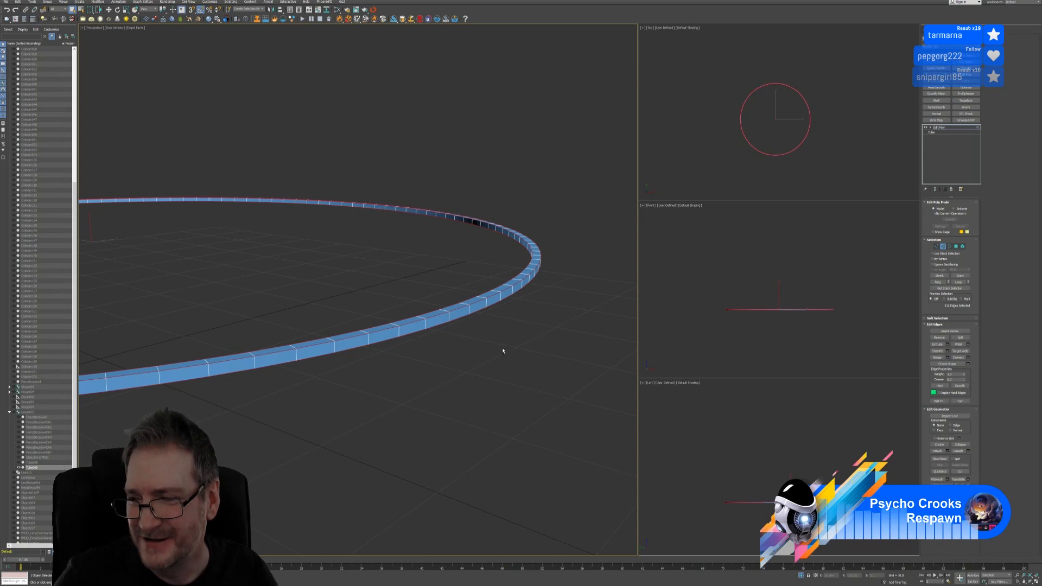
alt+middle_drag(503, 341, 521, 279)
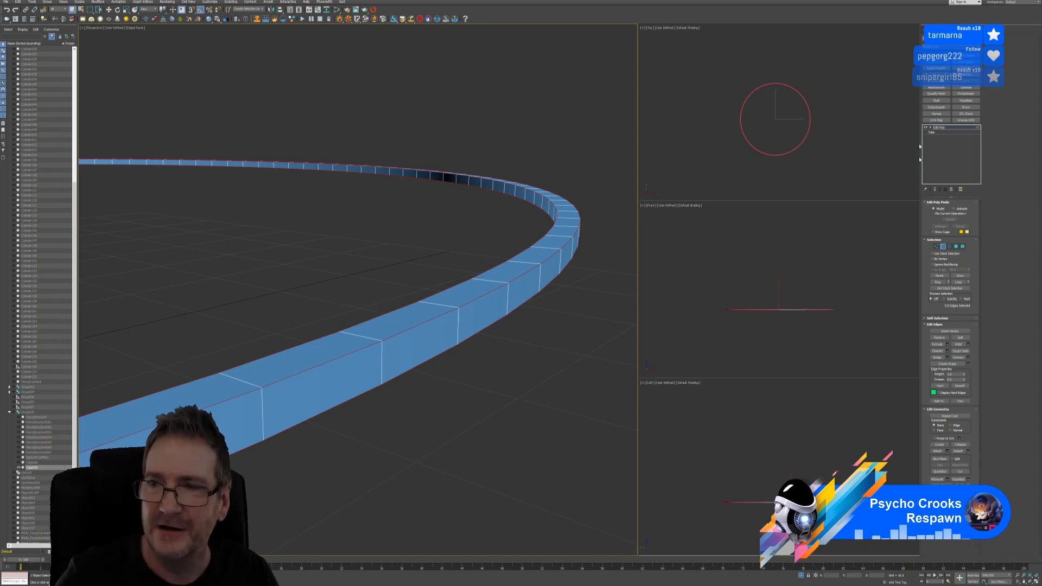
click(966, 81)
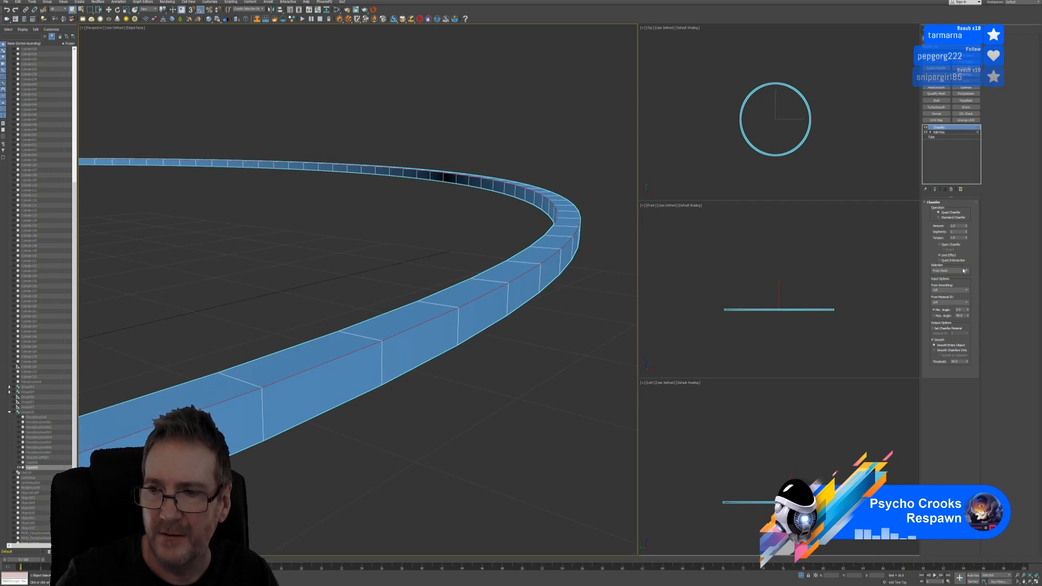
Chamfer only Selected Edges, try a few Amount widths, then delete the Chamfer modifier
click(962, 271)
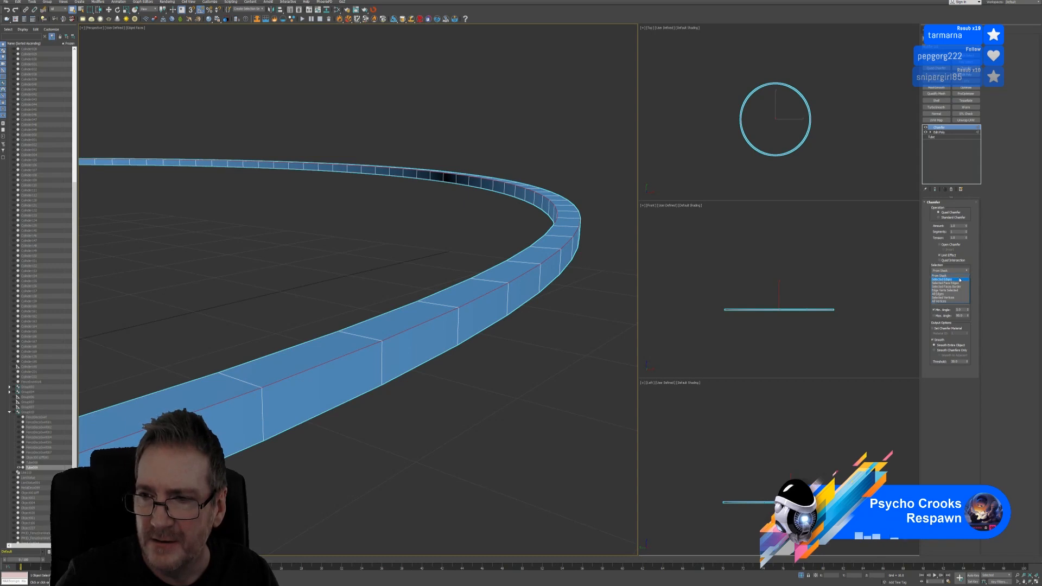
click(959, 279)
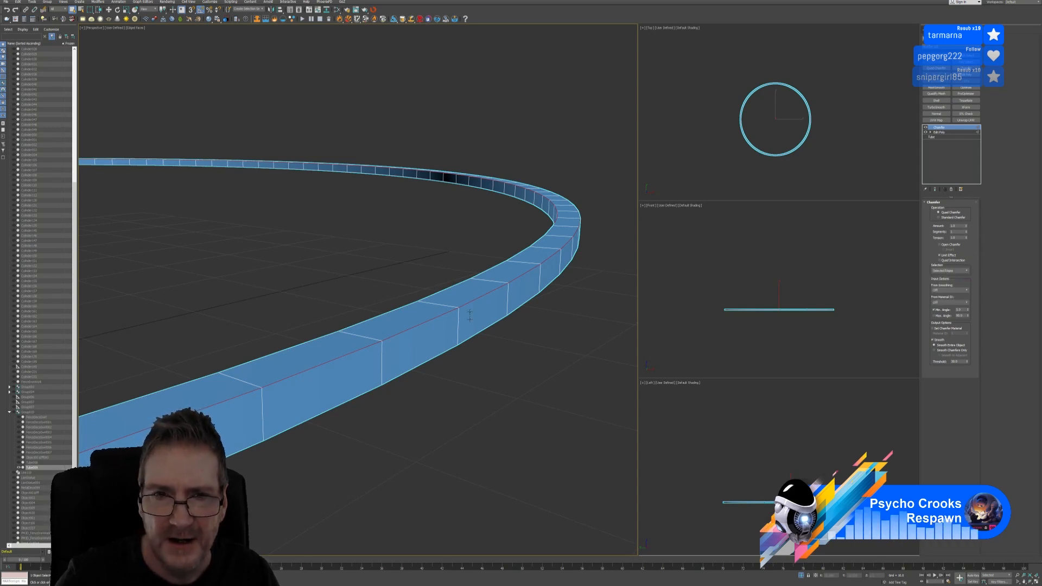
scroll(559, 240, up, 2)
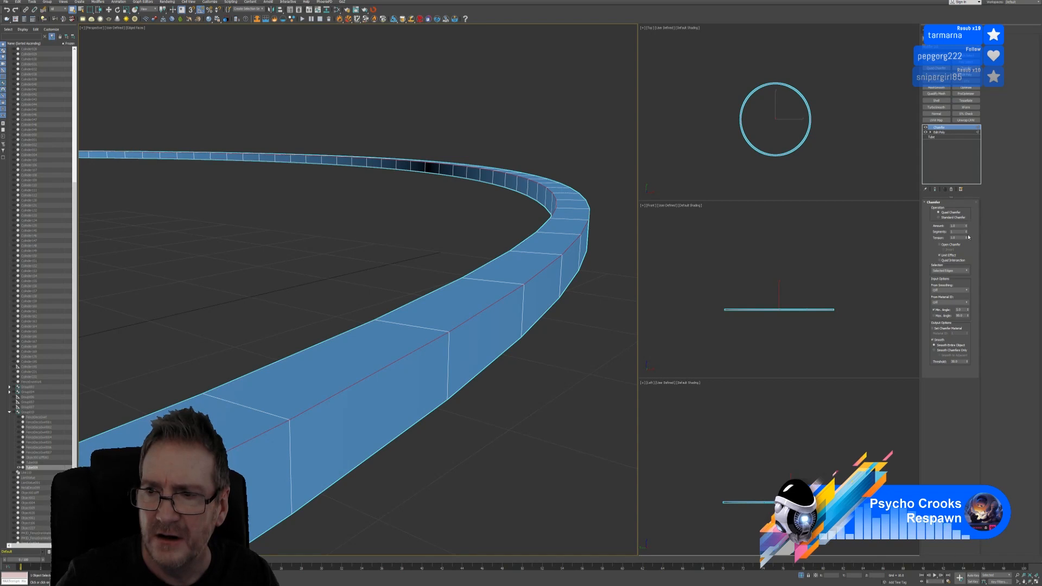
drag(965, 227, 973, 231)
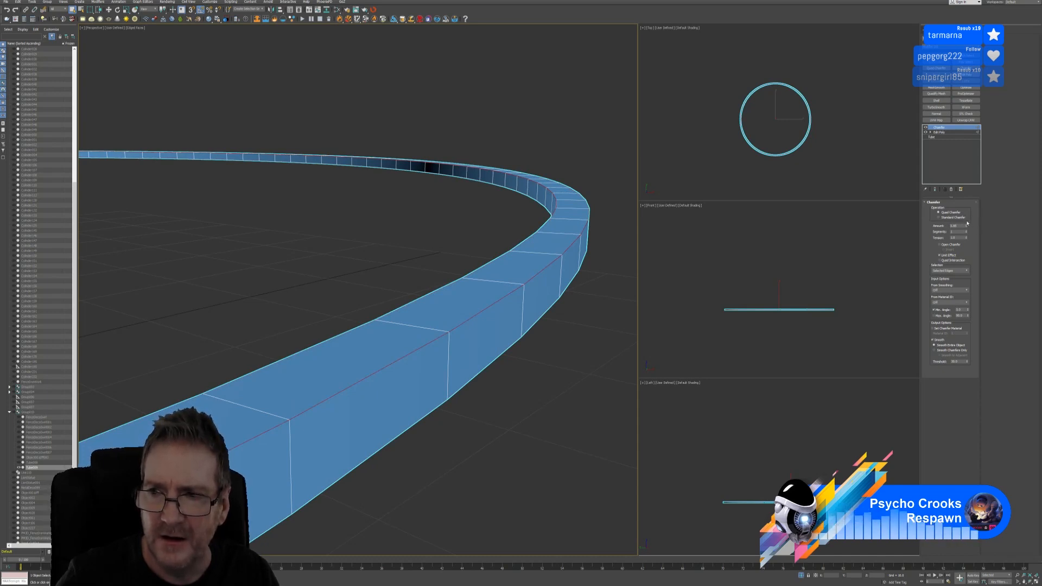
drag(964, 219, 968, 247)
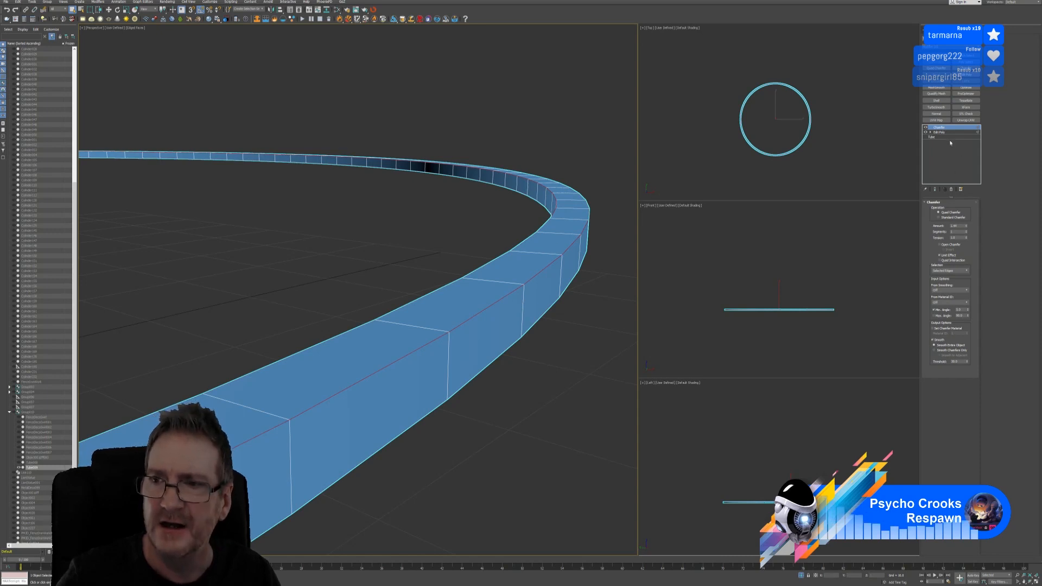
click(951, 188)
Collapse the ring's stack to a single editable poly and select its open border edges
right_click(941, 130)
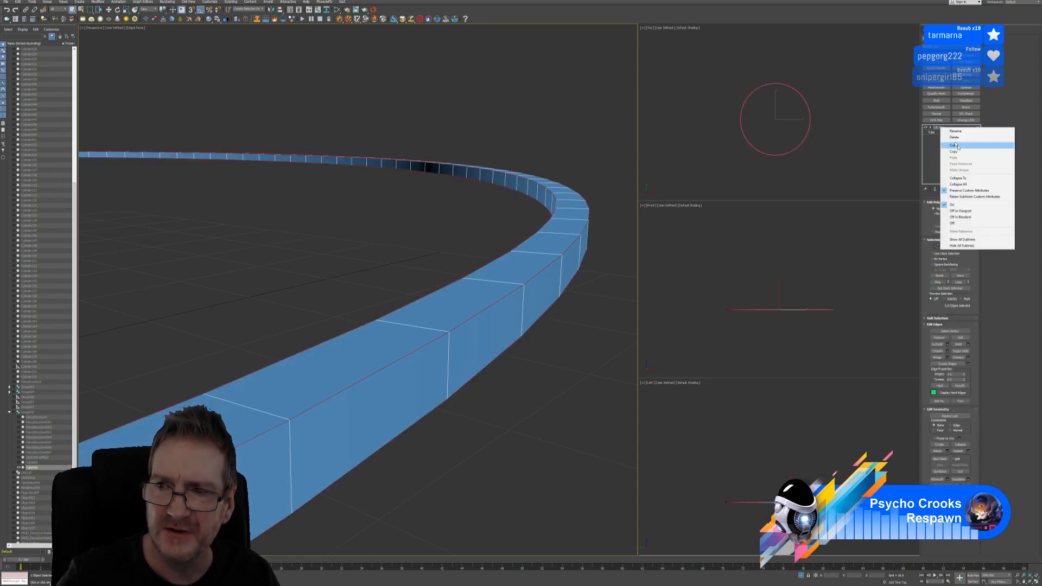
click(960, 185)
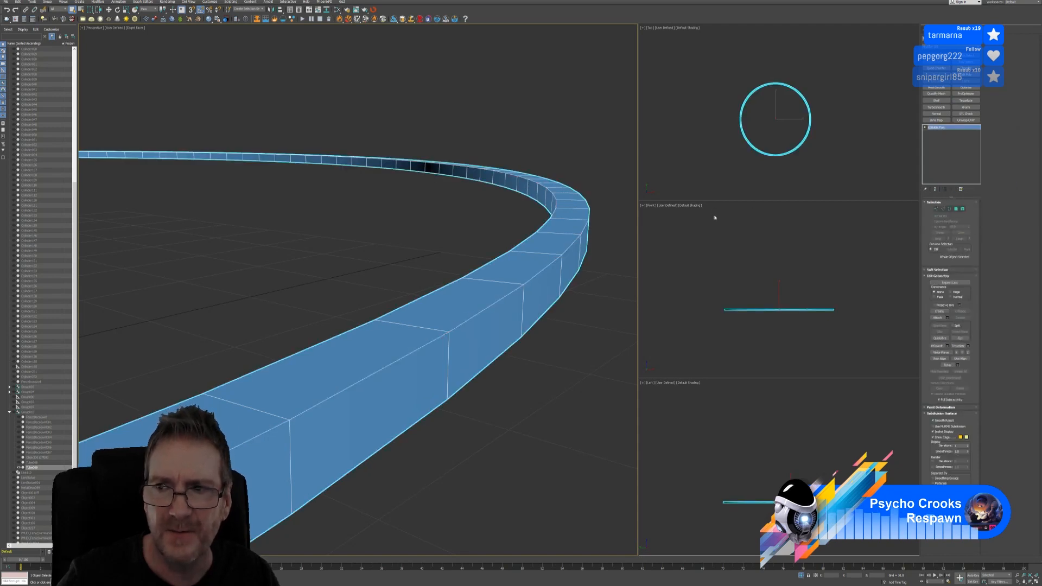
scroll(484, 227, down, 2)
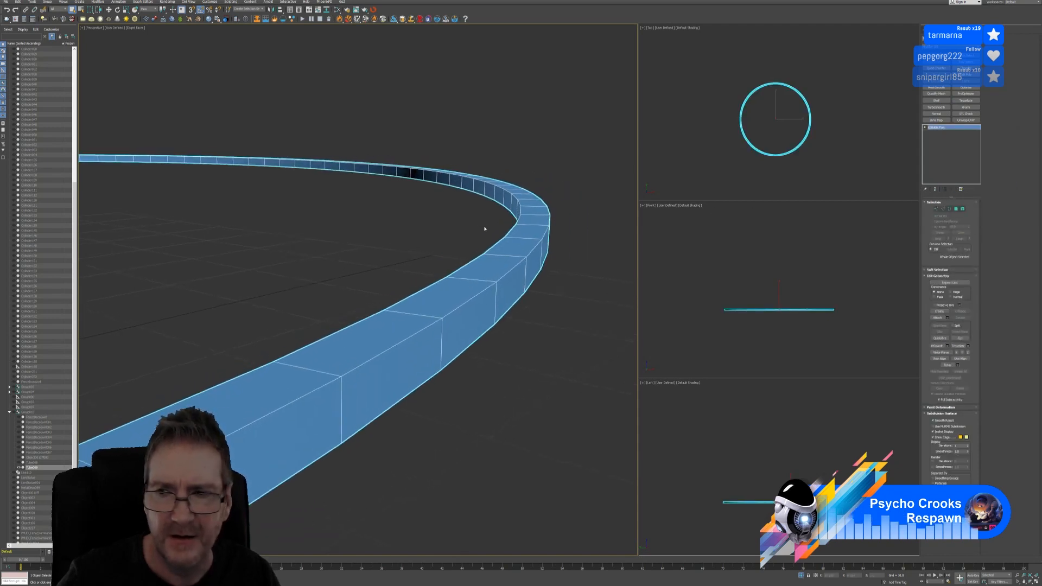
click(948, 209)
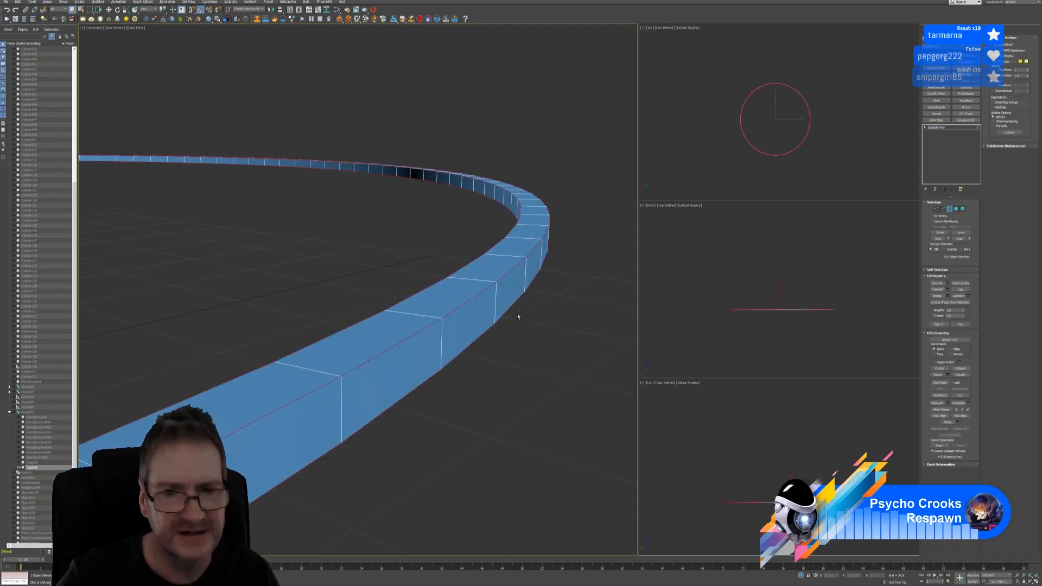
mouse_move(518, 316)
alt+middle_down()
mouse_move(525, 306)
mouse_move(517, 318)
alt+middle_up()
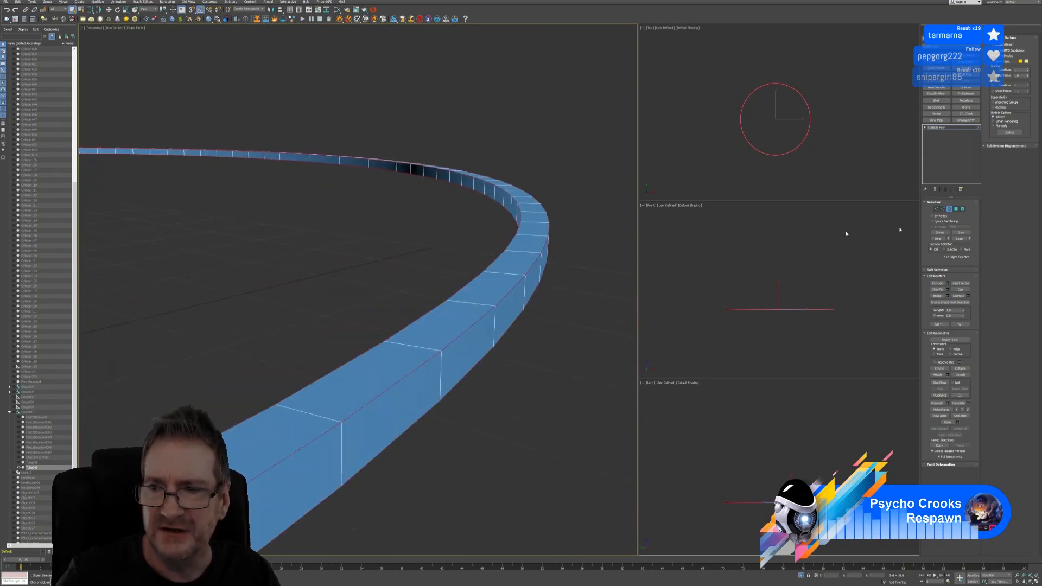
Add a Quad Chamfer to the border edges with a wider amount, two more segments and lower tension
click(968, 68)
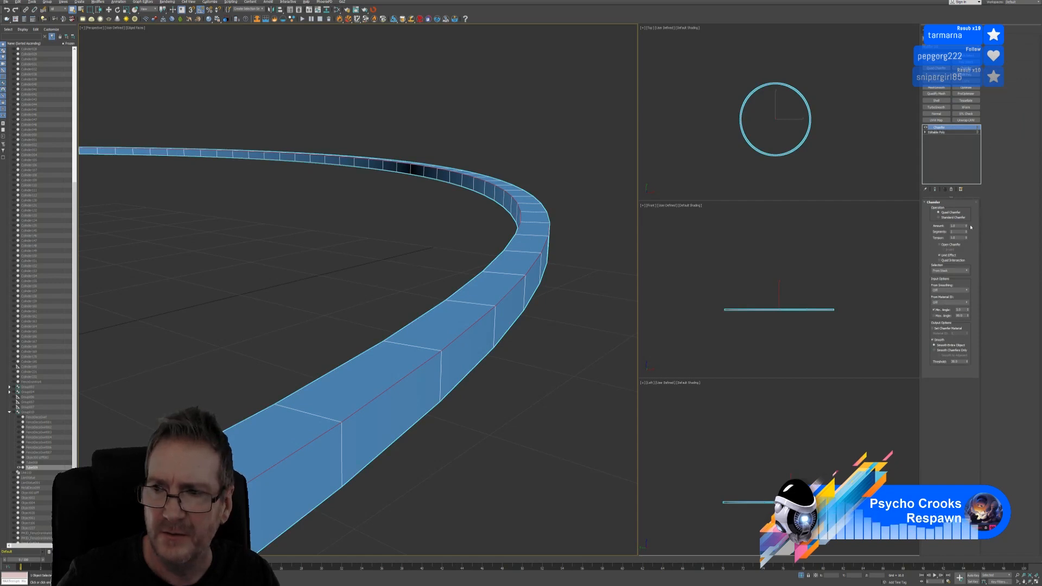
click(958, 217)
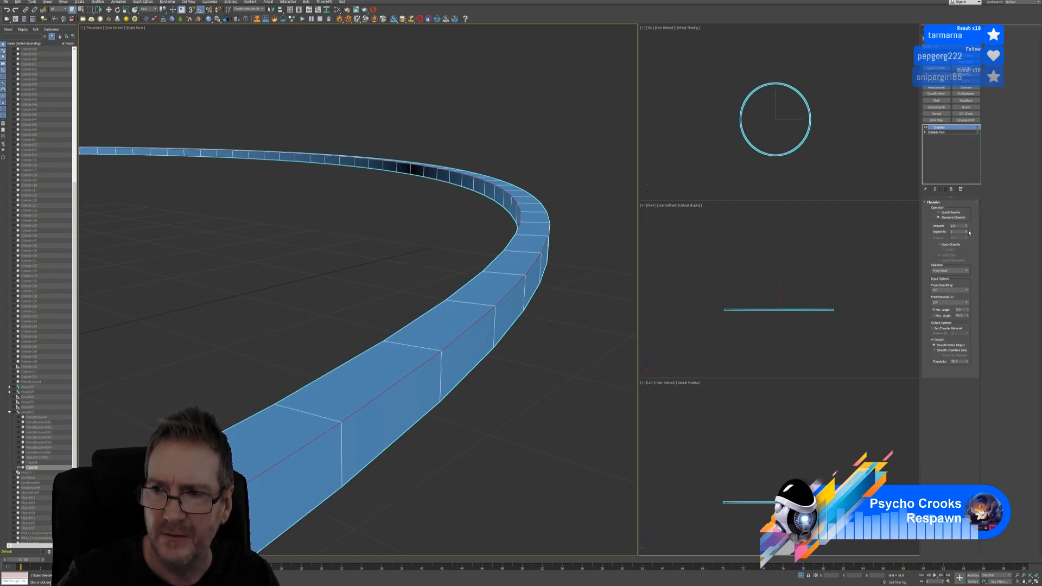
drag(965, 222, 963, 254)
click(948, 213)
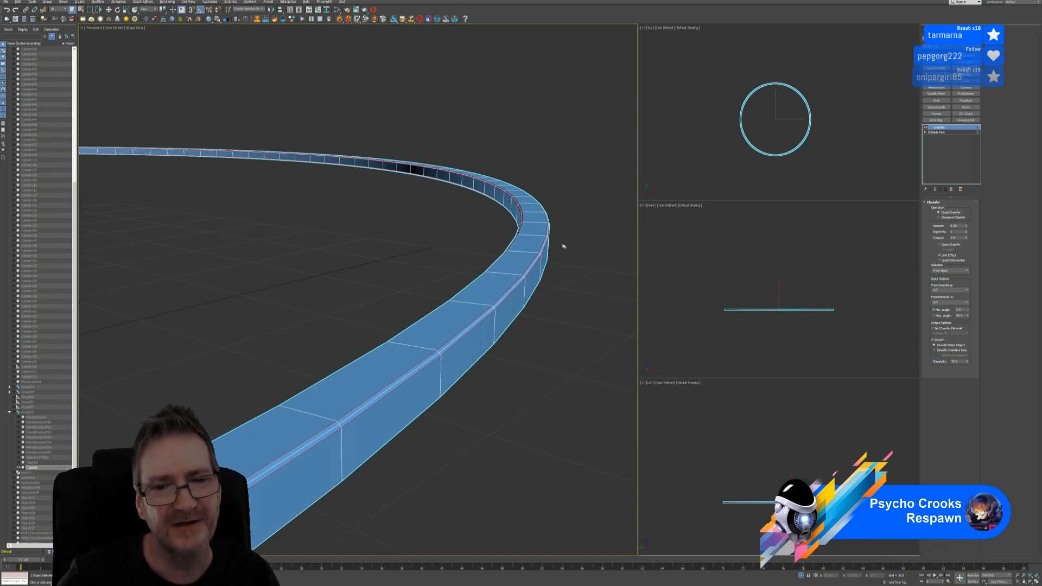
click(965, 232)
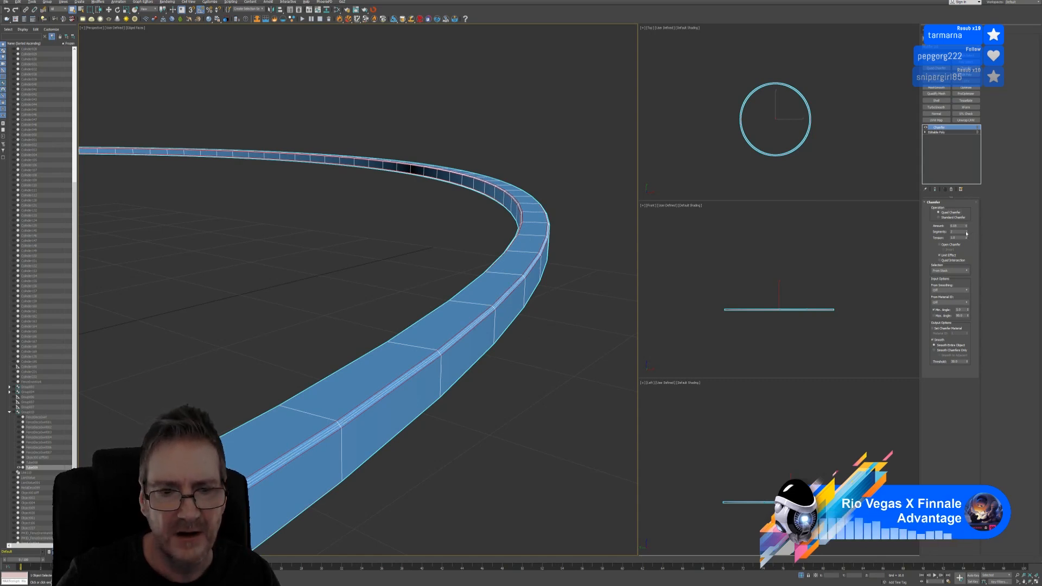
click(966, 233)
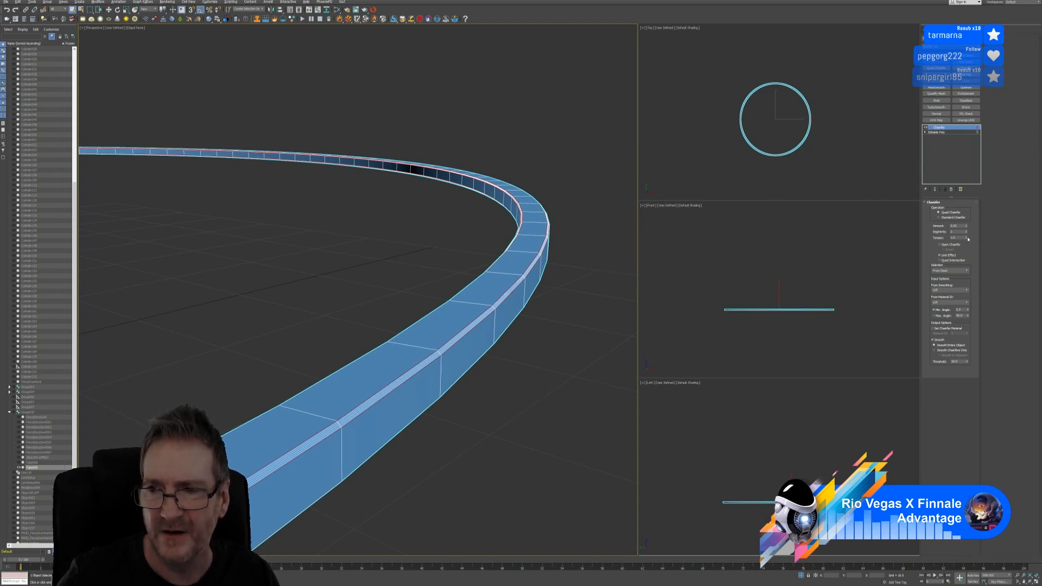
drag(967, 238, 965, 246)
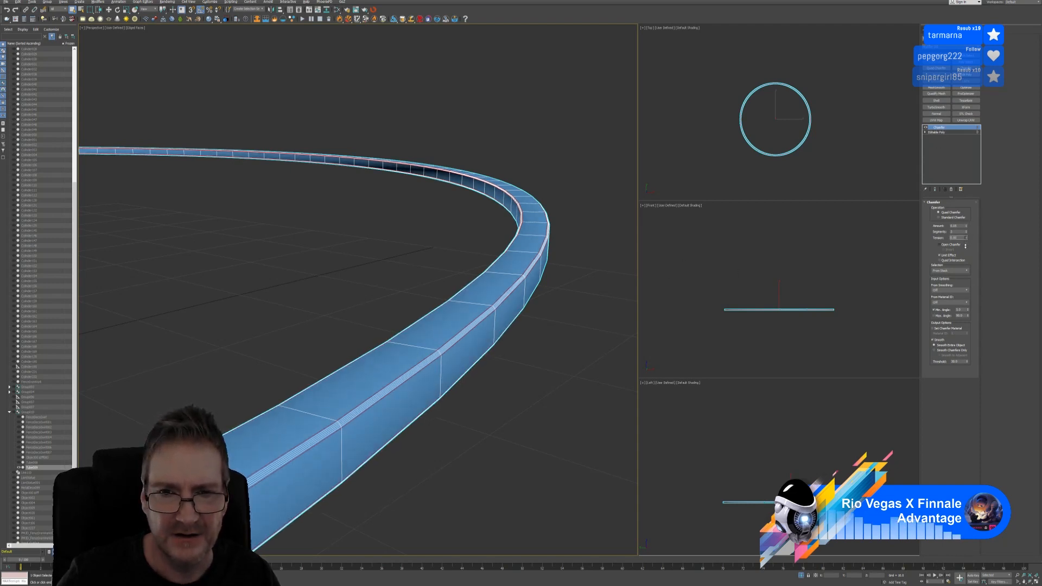
click(137, 28)
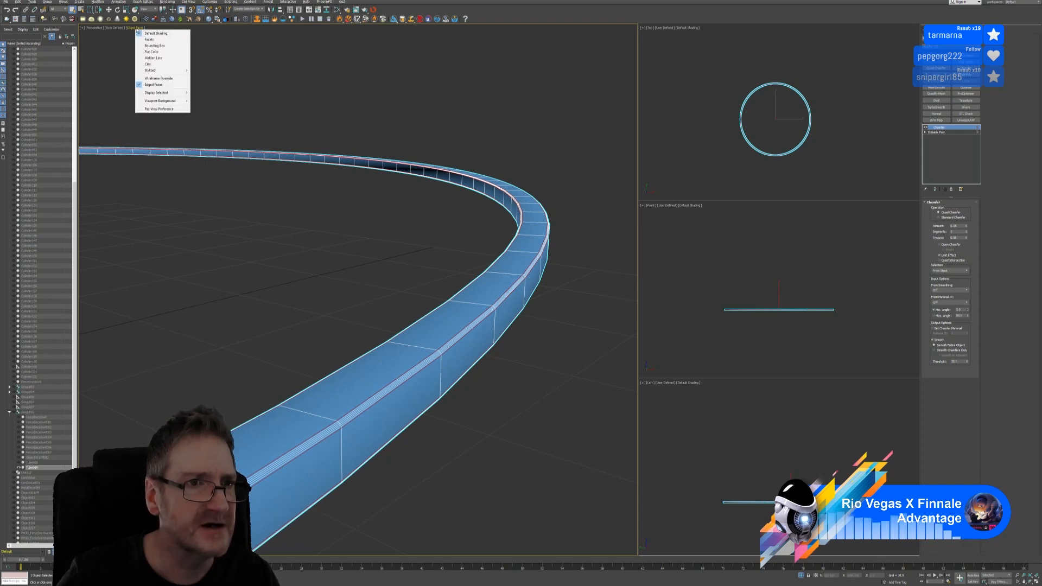
Turn off edged faces and exit isolation so the whole gazebo scene shows again
click(155, 85)
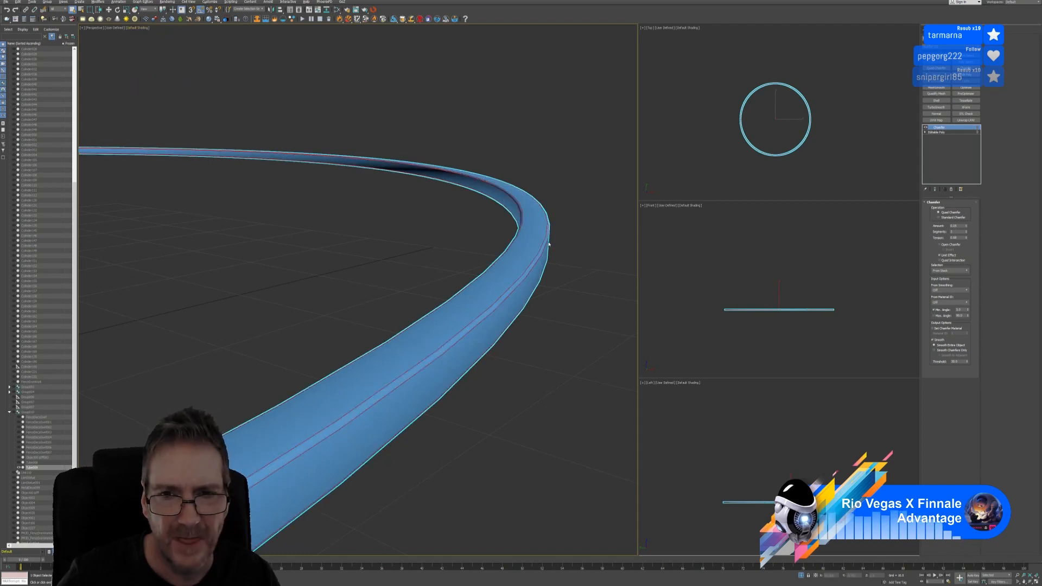
scroll(549, 245, up, 1)
scroll(547, 244, down, 1)
scroll(488, 314, up, 2)
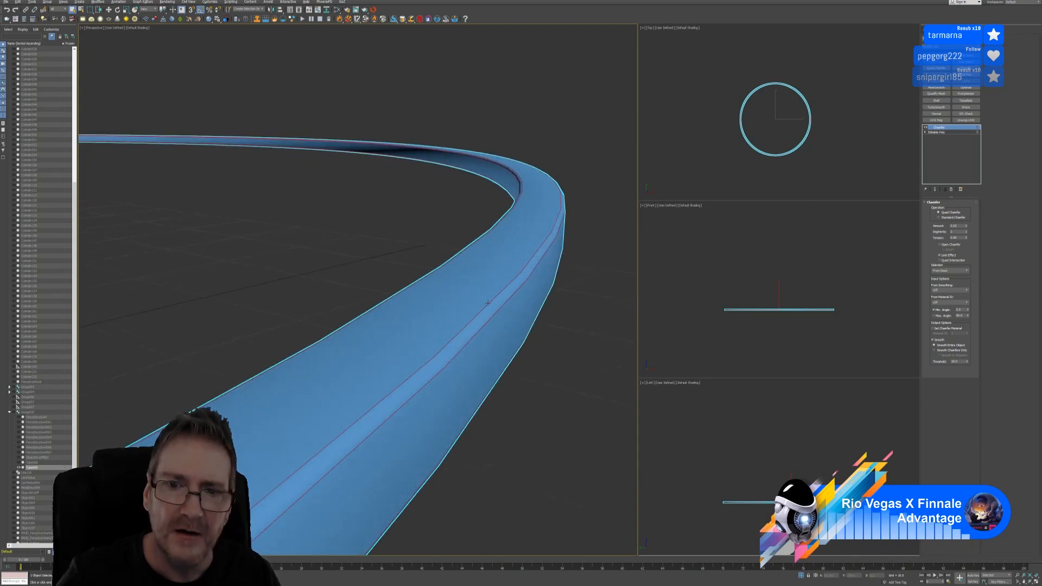
scroll(487, 302, down, 2)
scroll(450, 255, up, 2)
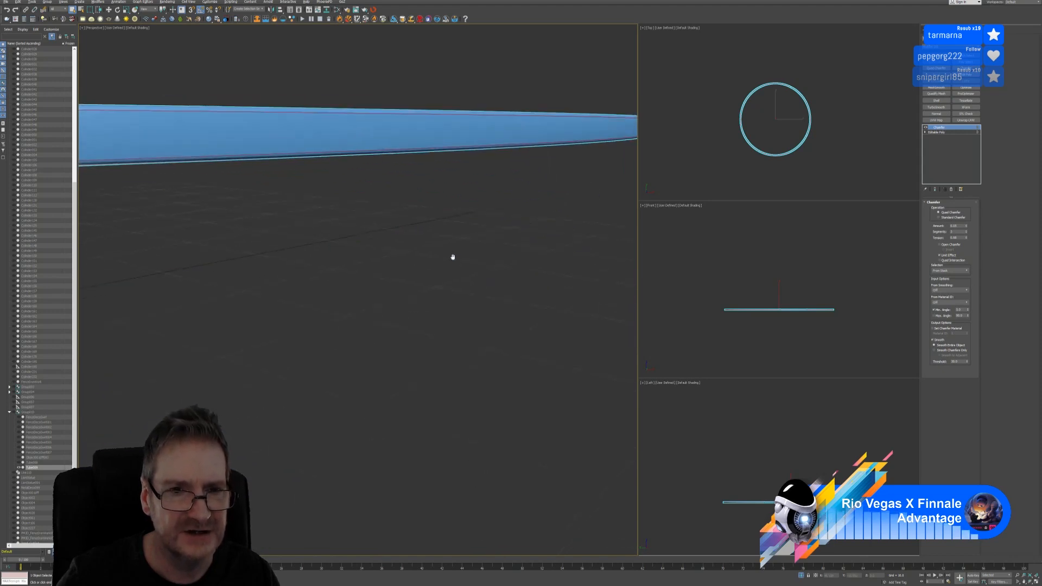
scroll(450, 274, down, 3)
middle_drag(417, 277, 457, 288)
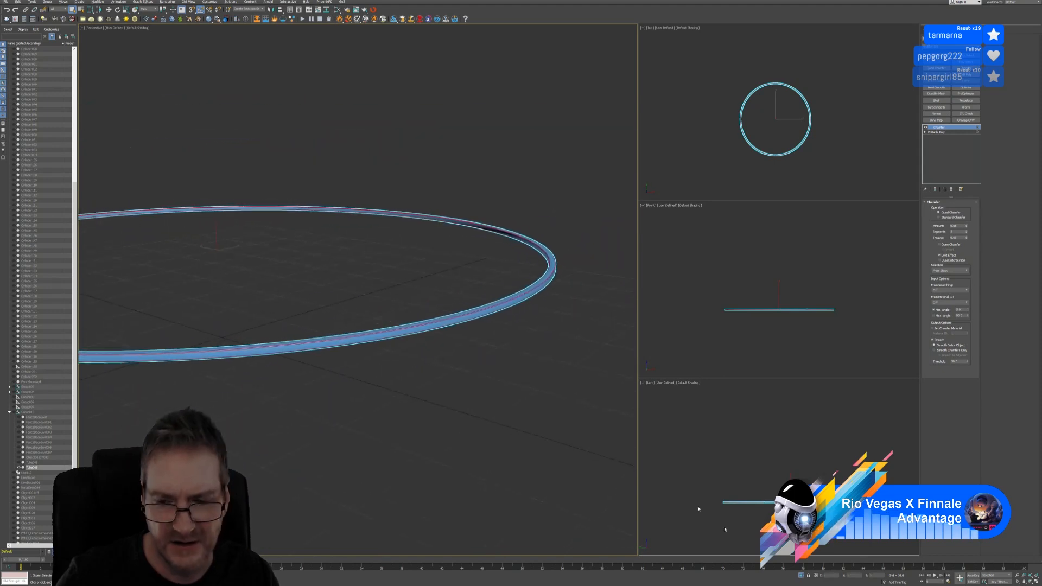
click(800, 575)
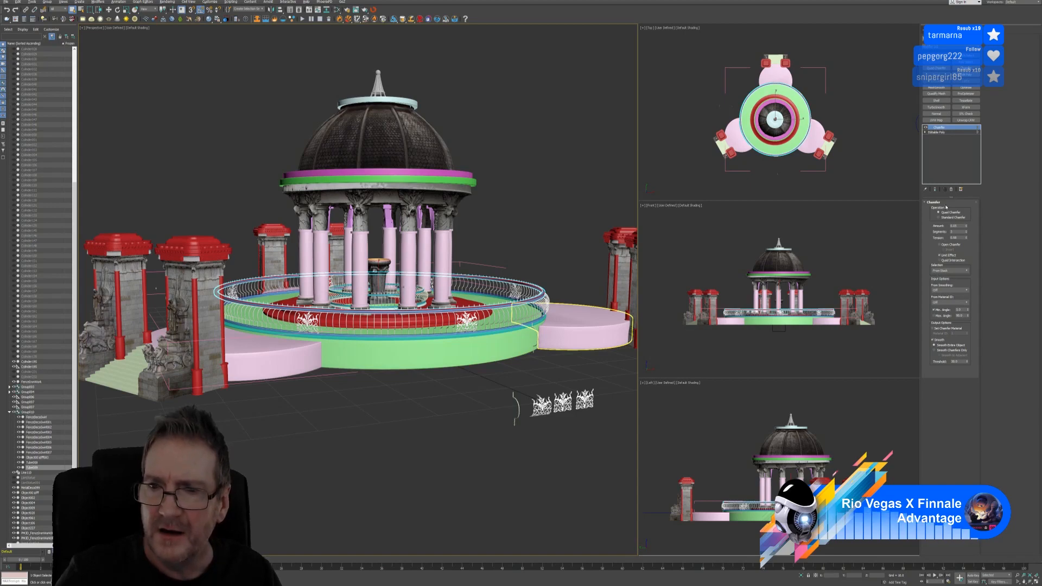
Select the railing's Tube rail ring and isolate it with Alt+Q
click(464, 405)
scroll(486, 330, up, 5)
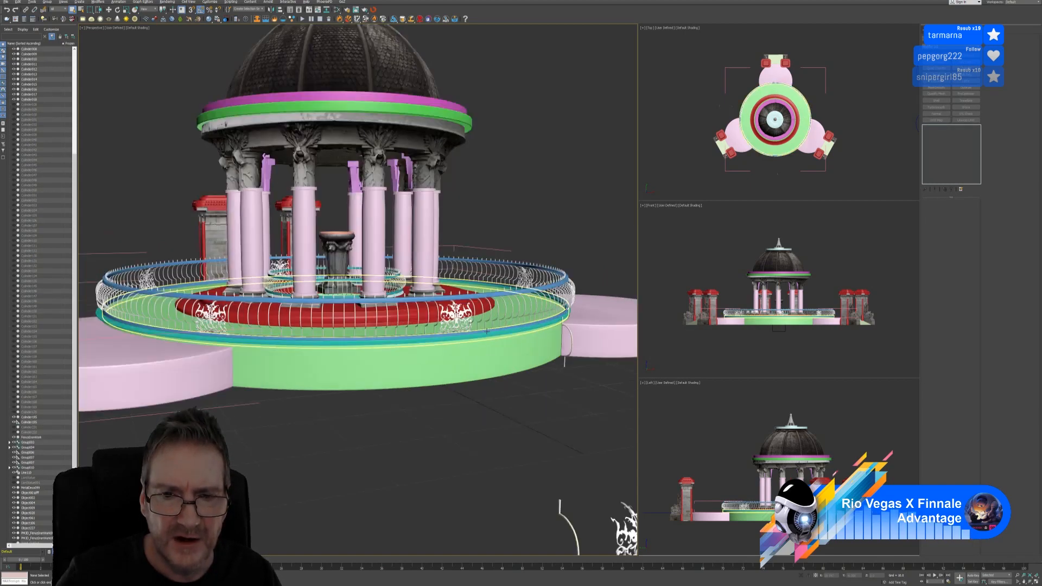
click(485, 330)
scroll(483, 334, up, 4)
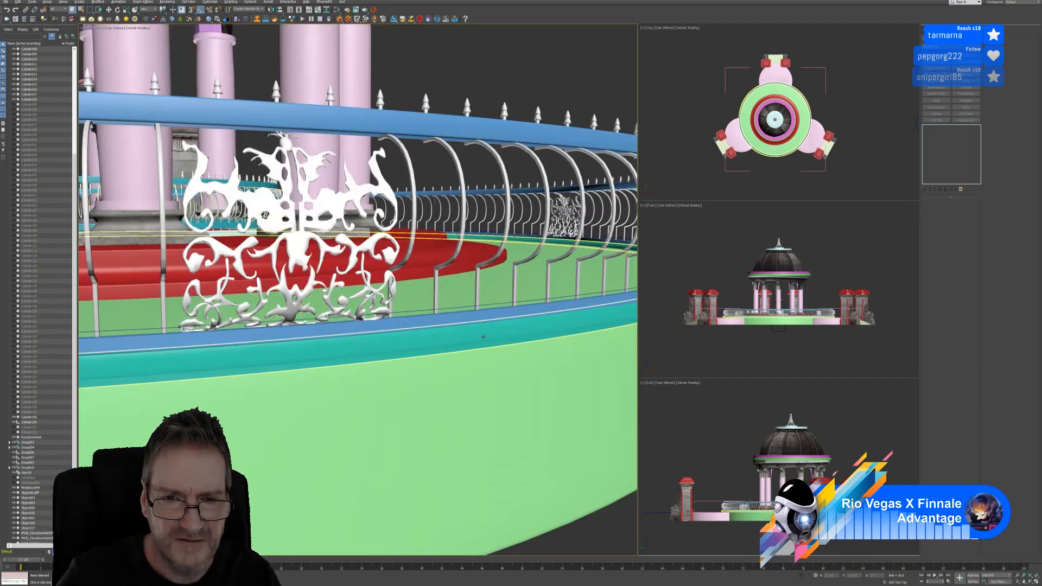
click(480, 319)
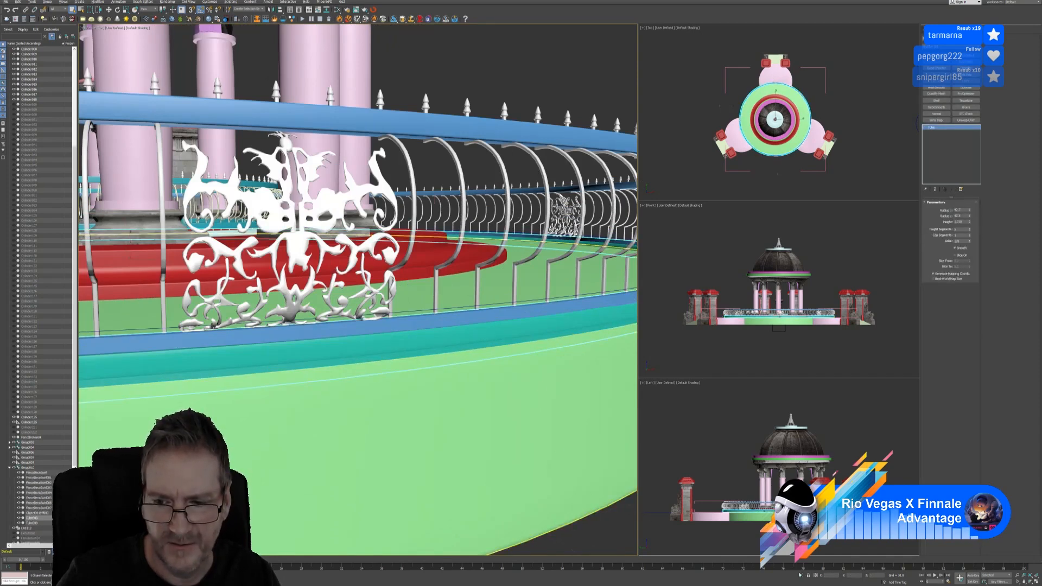
key(alt+q)
Show edged faces, set the tube's Height Segments to 1, and convert it to Editable Poly
scroll(454, 342, up, 5)
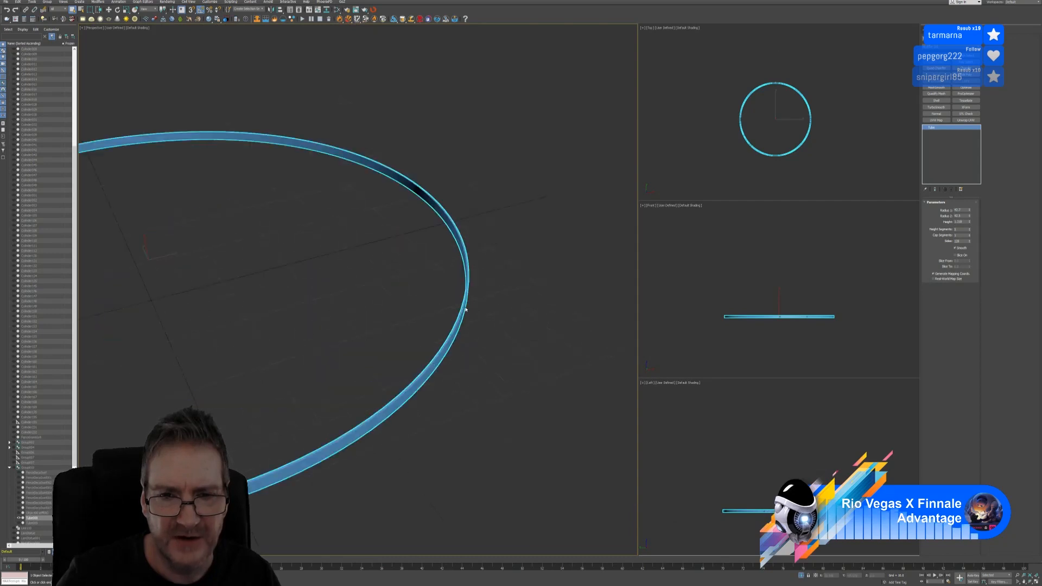
scroll(465, 309, up, 3)
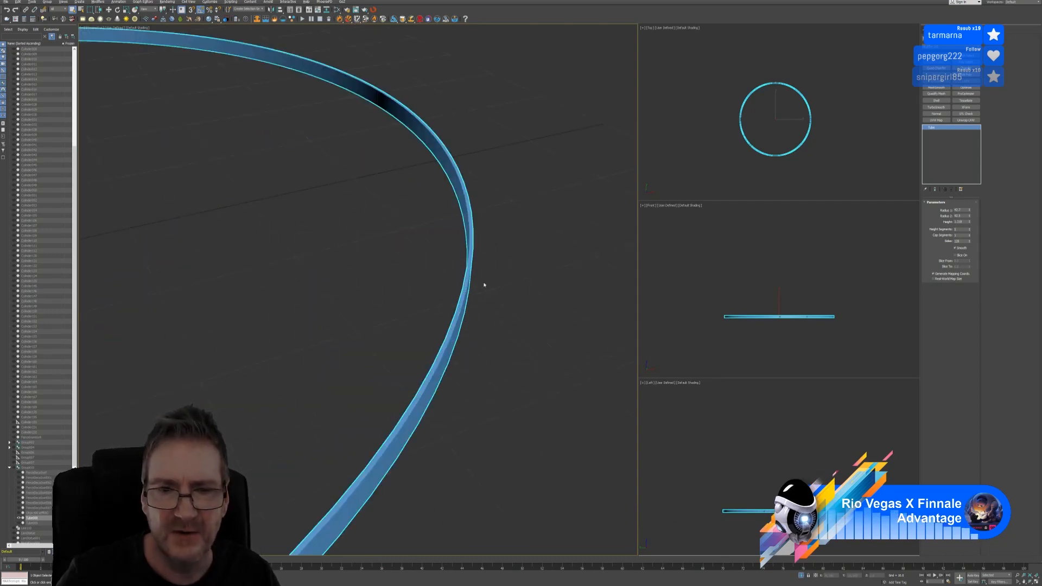
alt+middle_drag(484, 284, 429, 245)
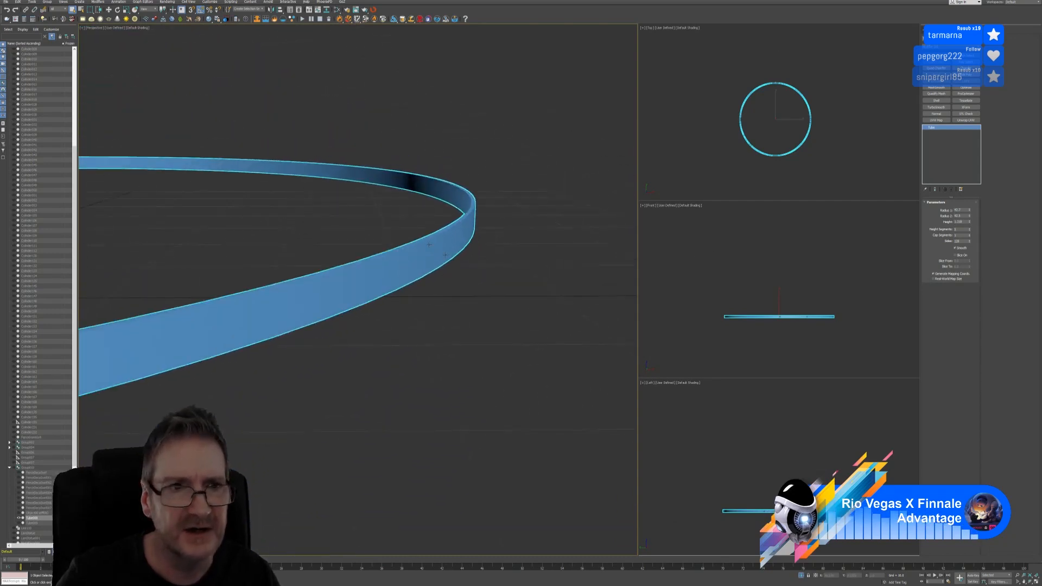
click(136, 29)
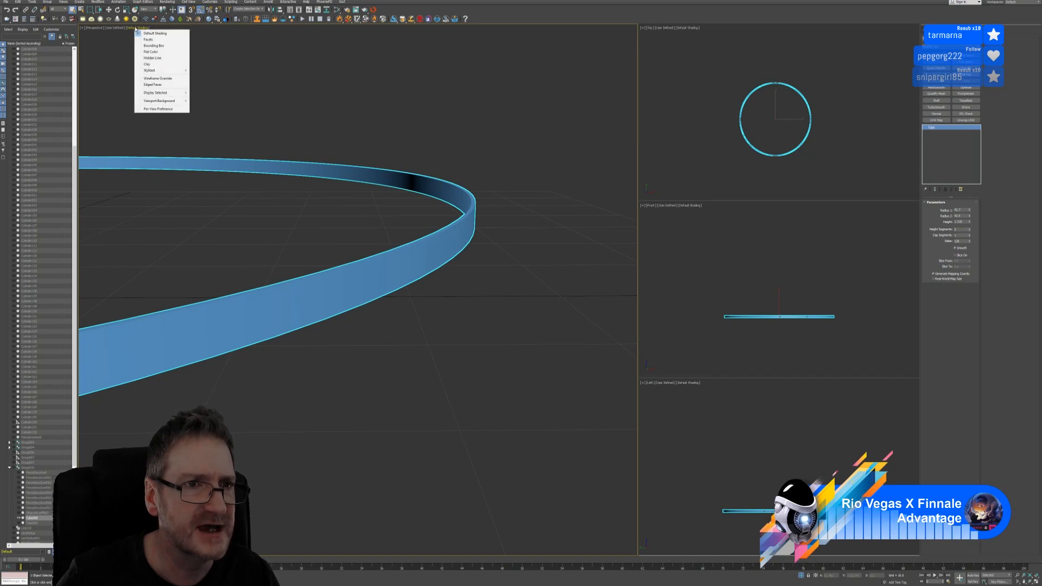
click(152, 84)
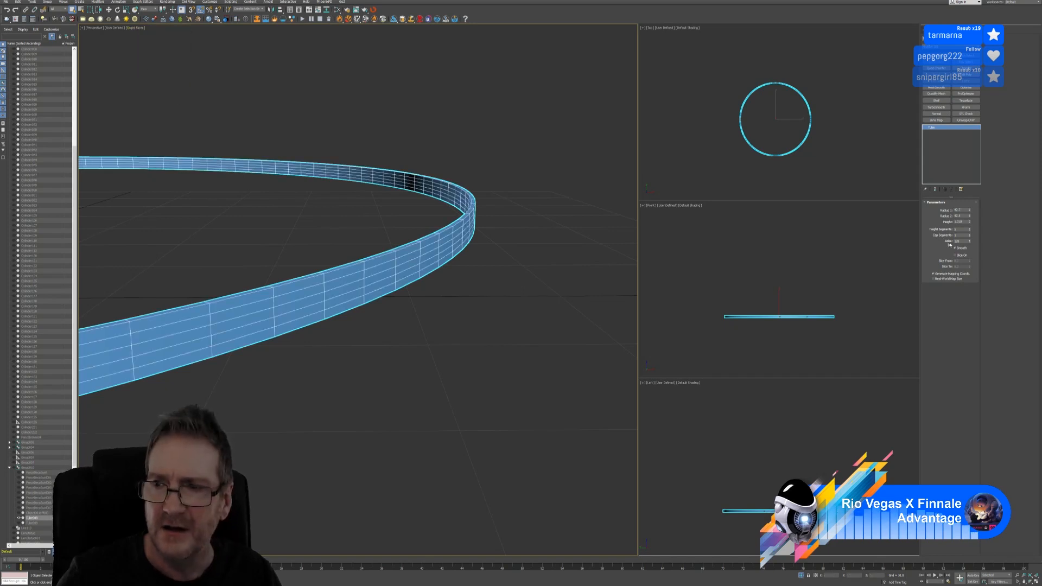
drag(969, 231, 969, 240)
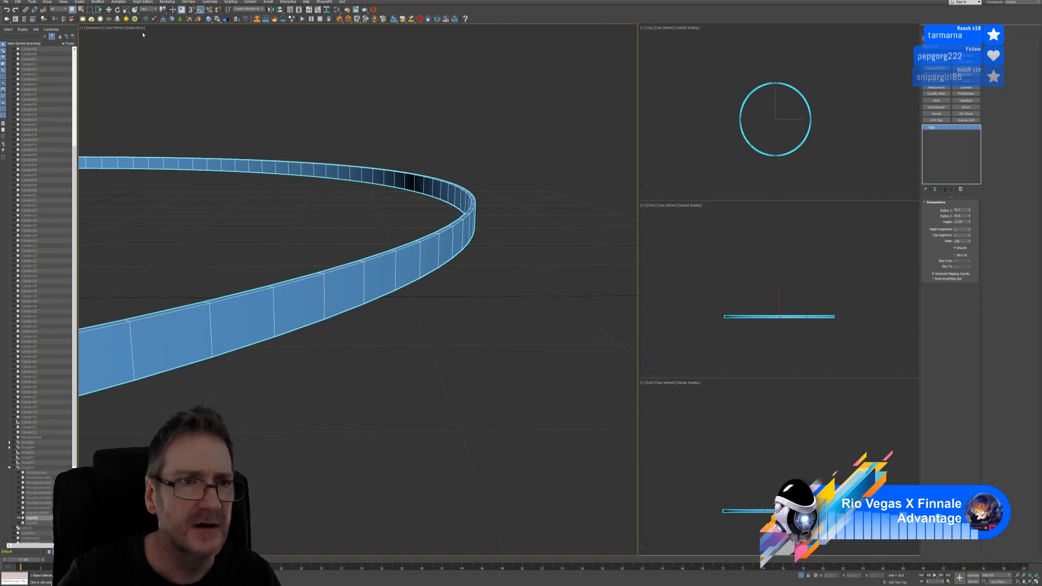
right_click(943, 129)
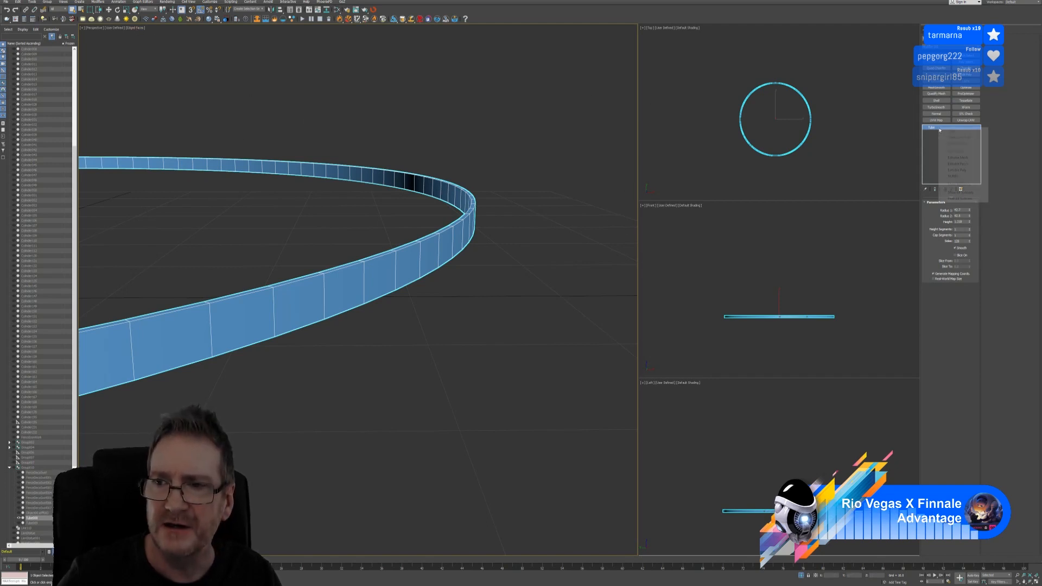
click(965, 173)
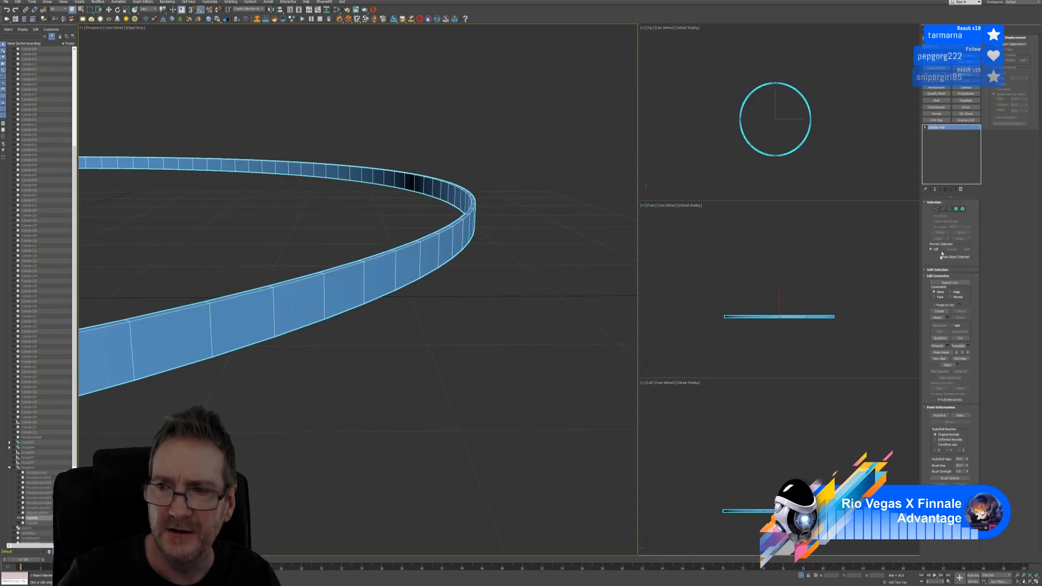
Select top and bottom edges of the ring wall and extend them into full edge loops
click(942, 209)
scroll(396, 244, up, 3)
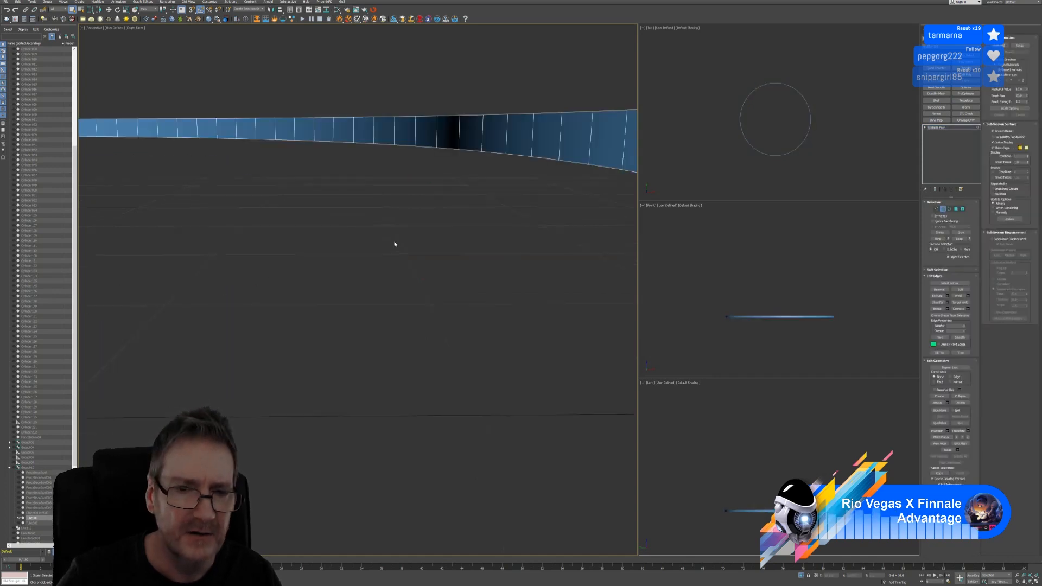
scroll(408, 251, down, 3)
scroll(407, 271, up, 2)
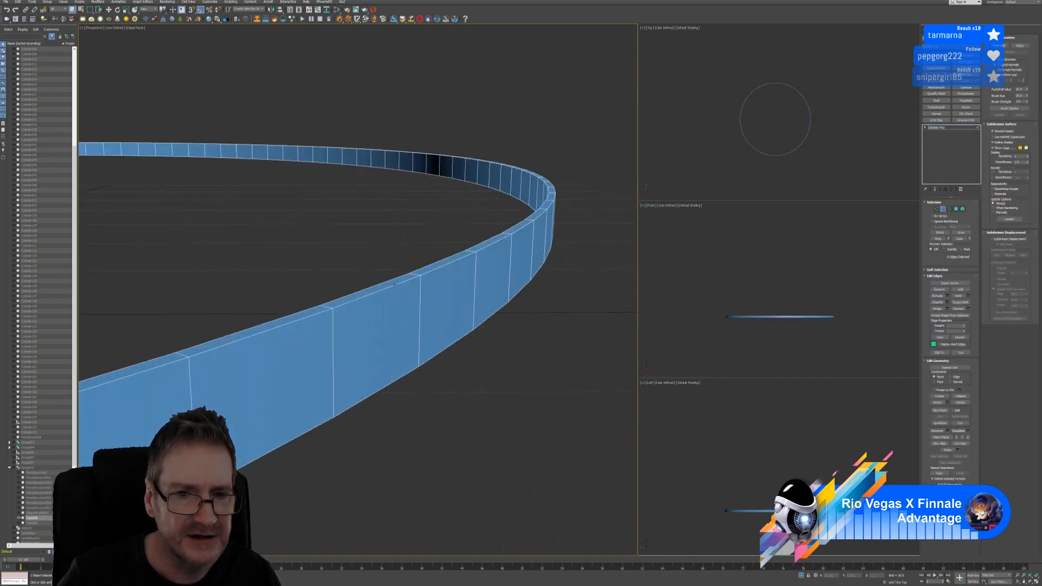
click(394, 284)
ctrl+click(384, 281)
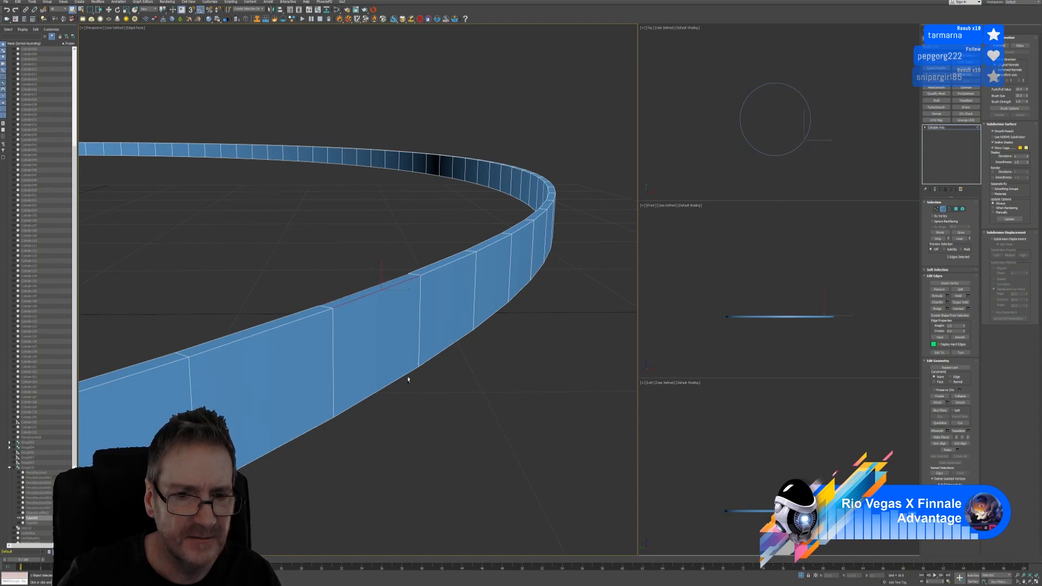
alt+middle_drag(428, 400, 406, 400)
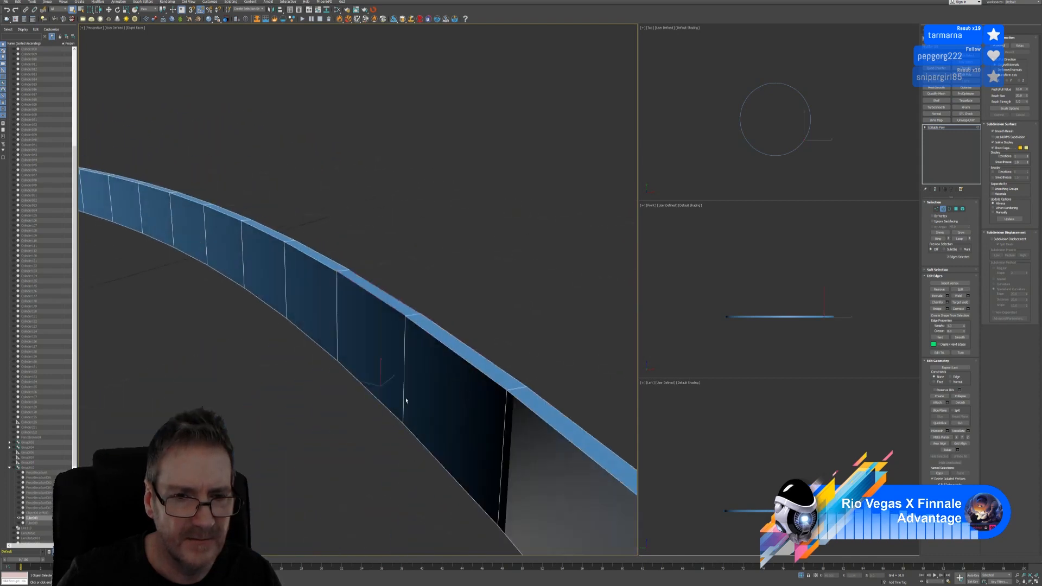
ctrl+click(375, 396)
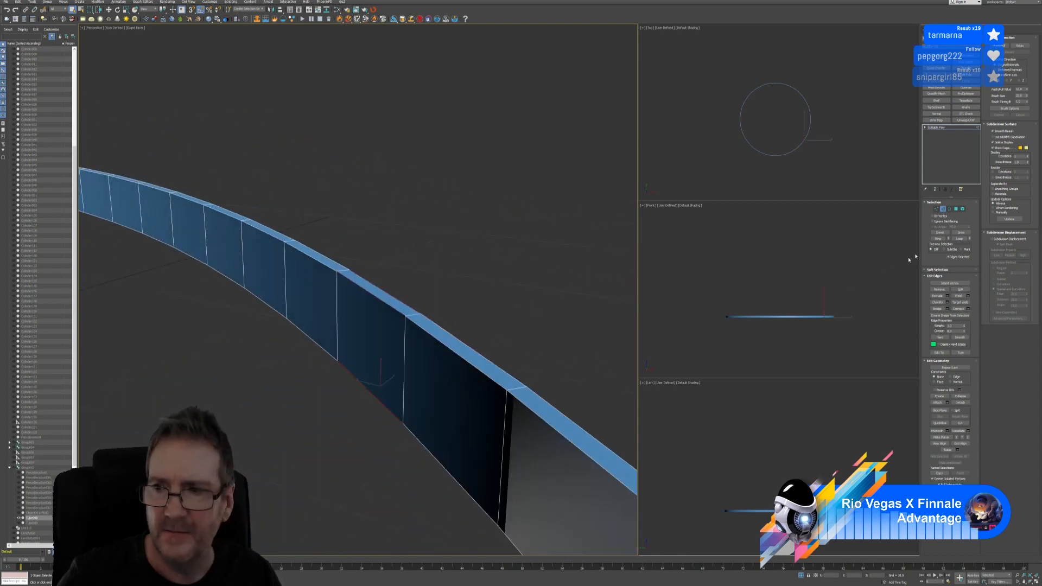
click(959, 238)
scroll(392, 265, down, 5)
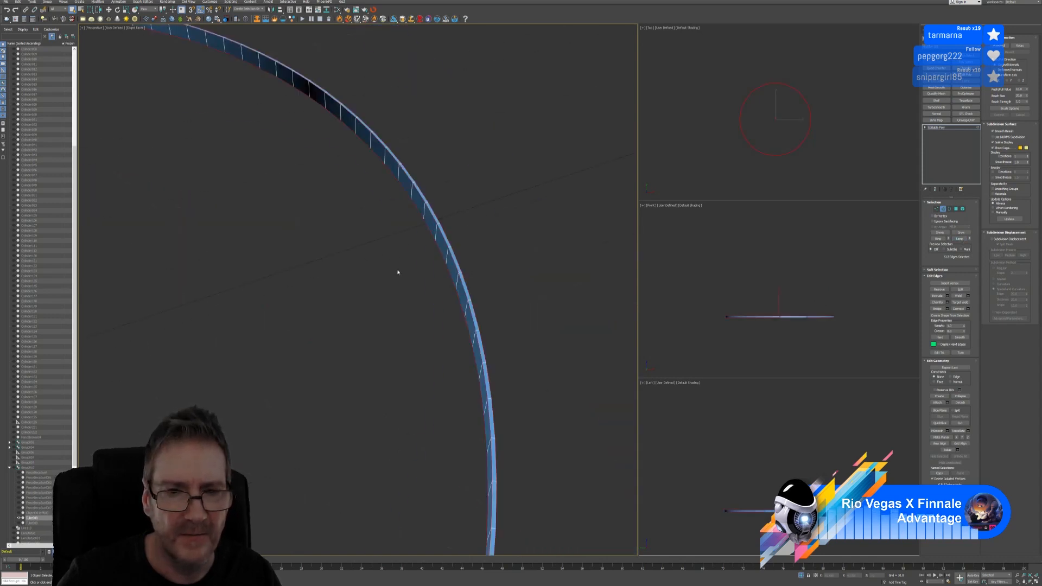
scroll(398, 273, down, 3)
alt+middle_drag(409, 277, 378, 255)
scroll(396, 294, up, 3)
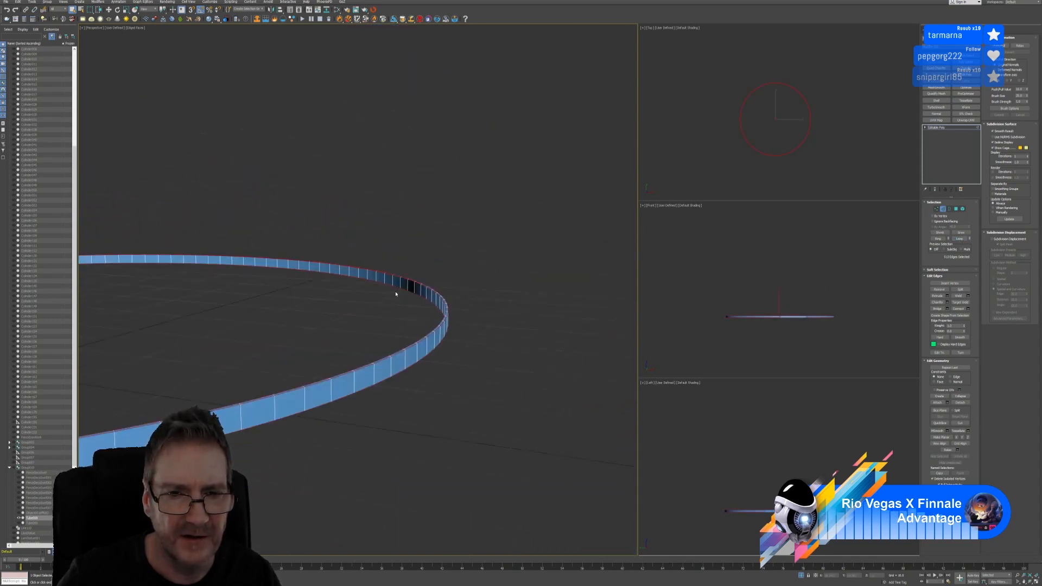
scroll(396, 294, up, 3)
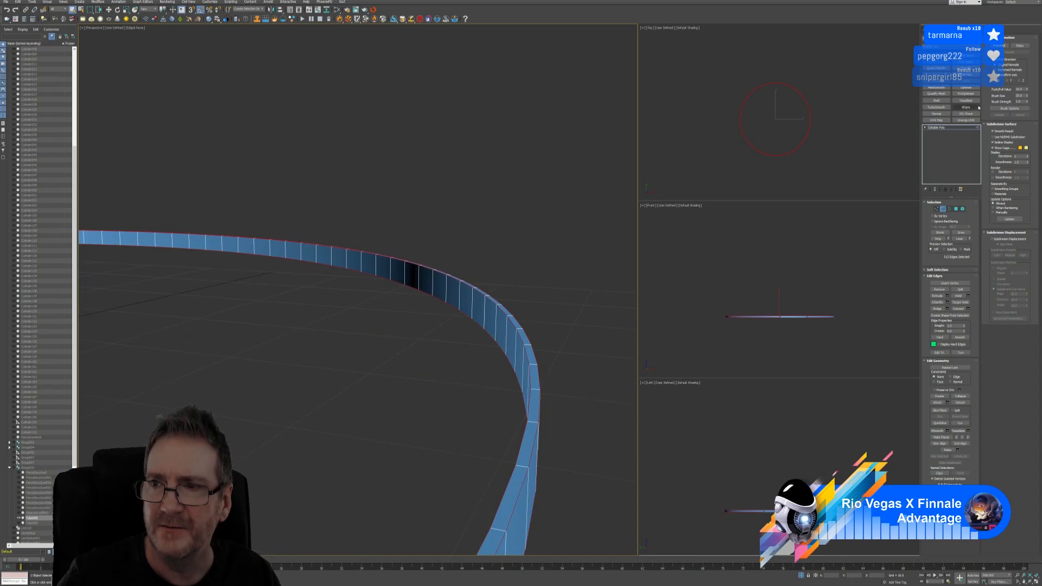
Quad-chamfer the edge loops with more segments, adjusted tension and an amount of 0.03
click(966, 68)
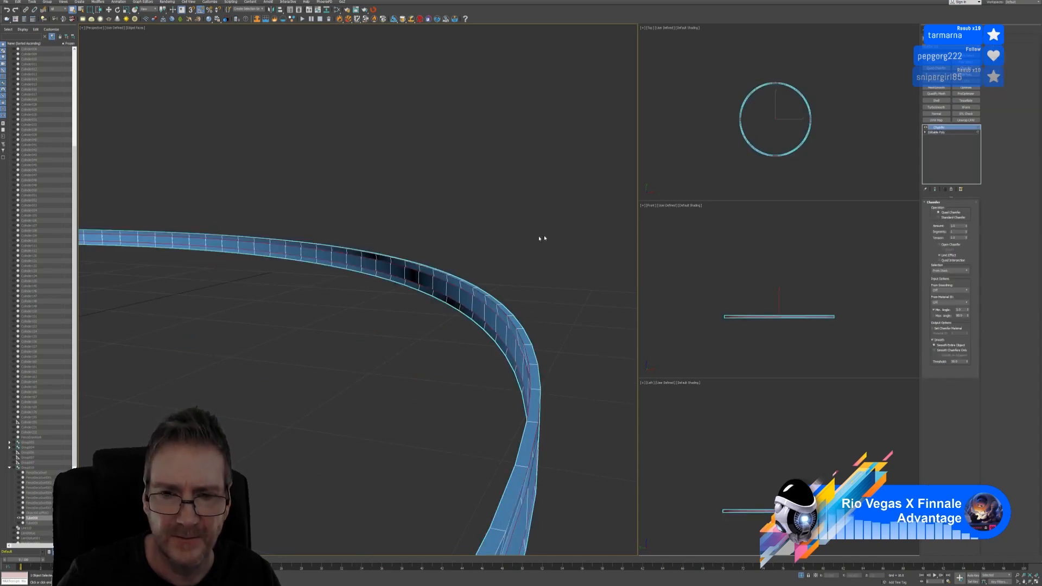
alt+middle_drag(478, 269, 472, 296)
scroll(481, 255, down, 3)
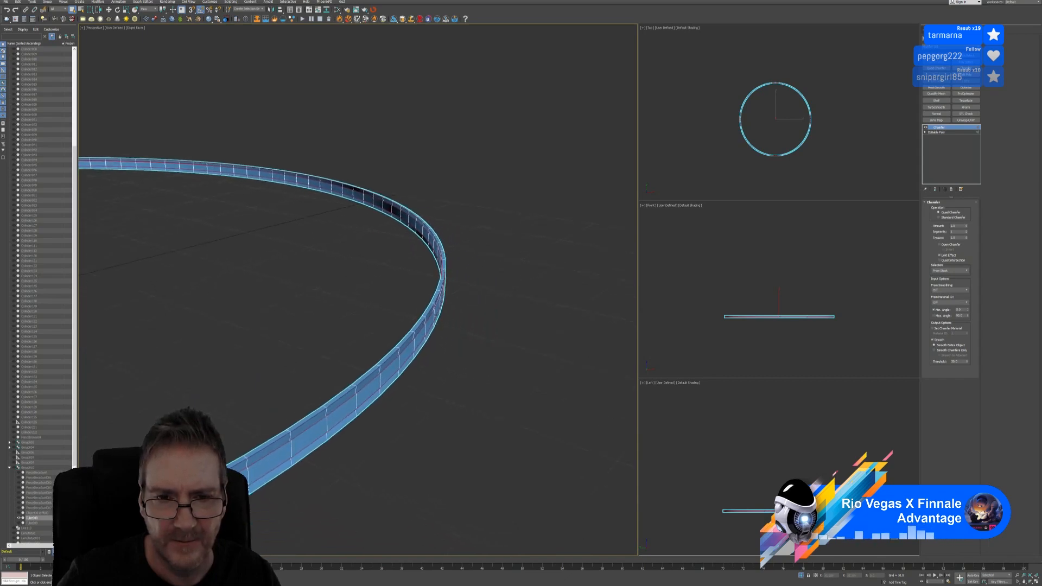
scroll(415, 339, up, 2)
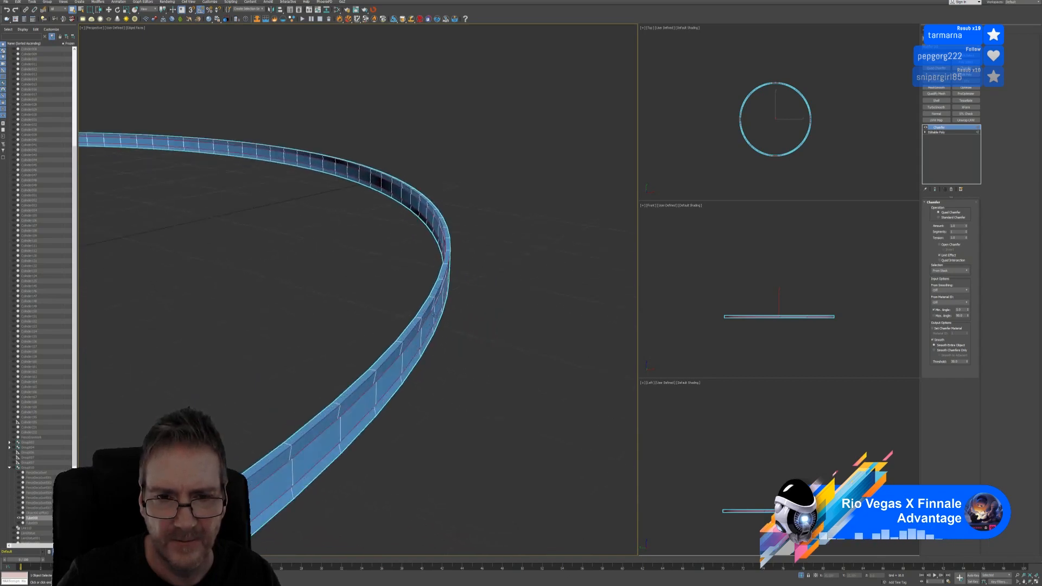
click(966, 230)
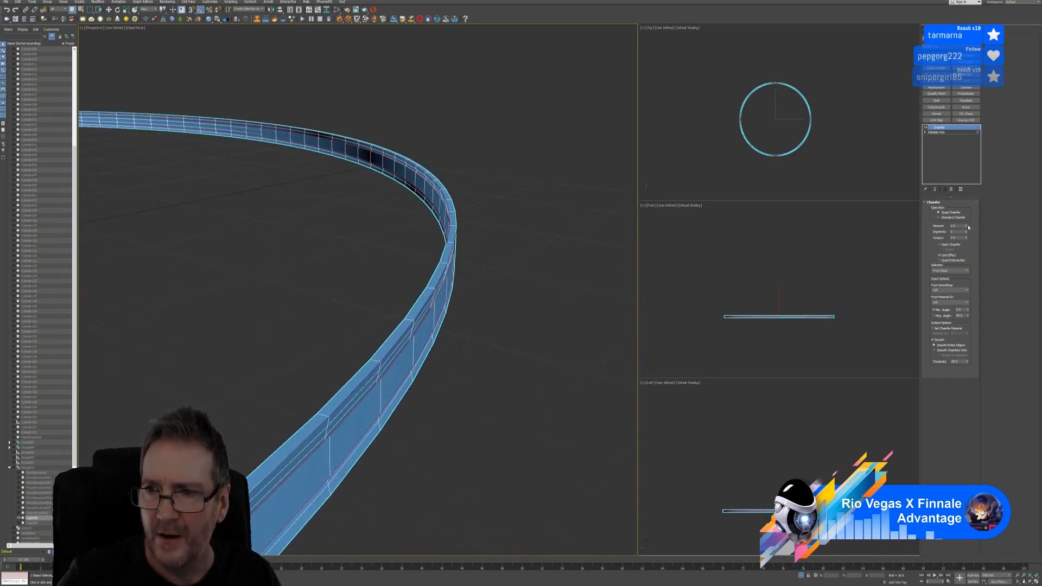
drag(967, 228, 965, 253)
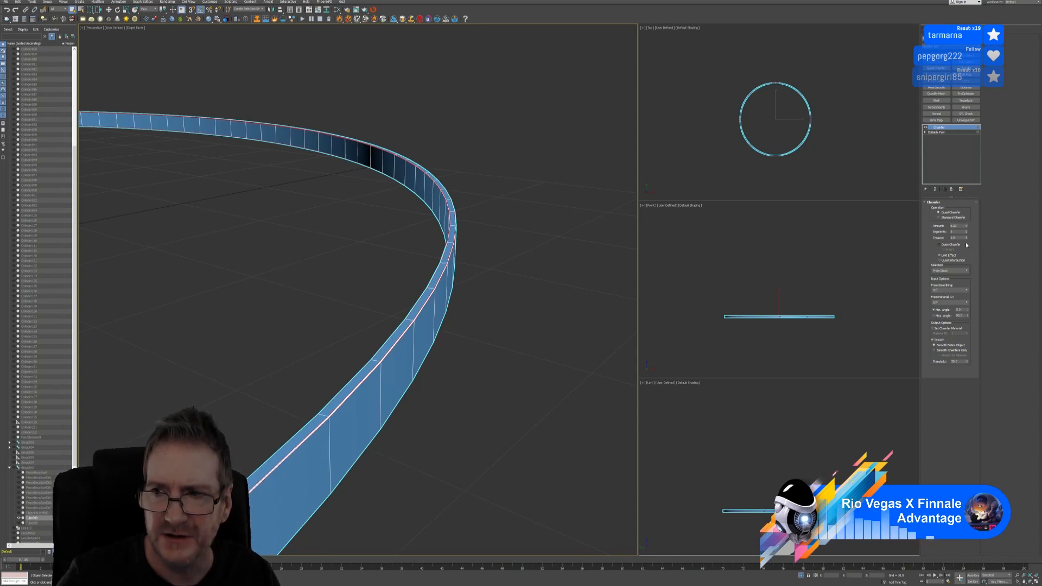
drag(966, 239, 967, 245)
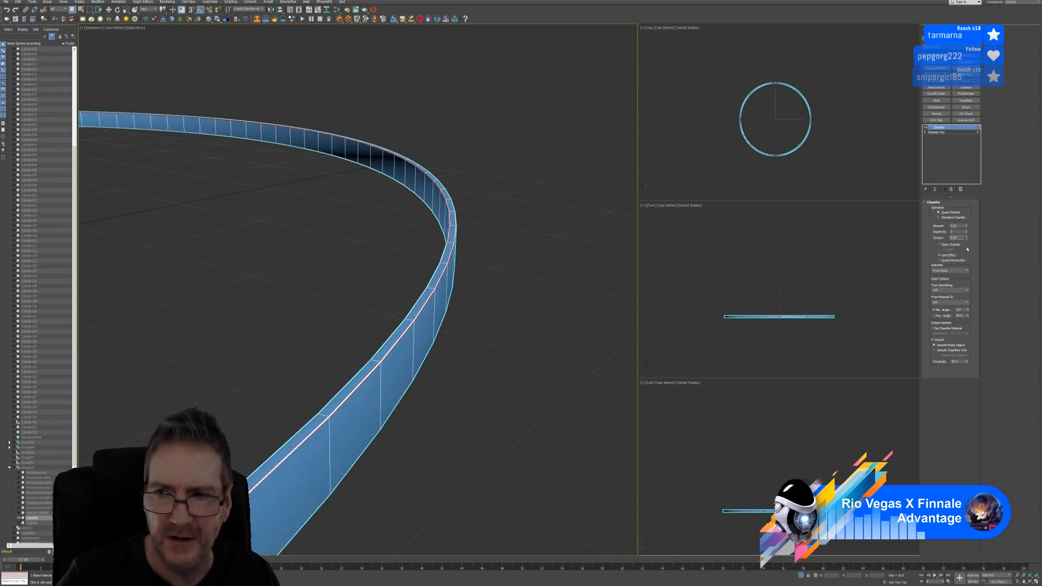
click(967, 225)
click(967, 226)
click(967, 225)
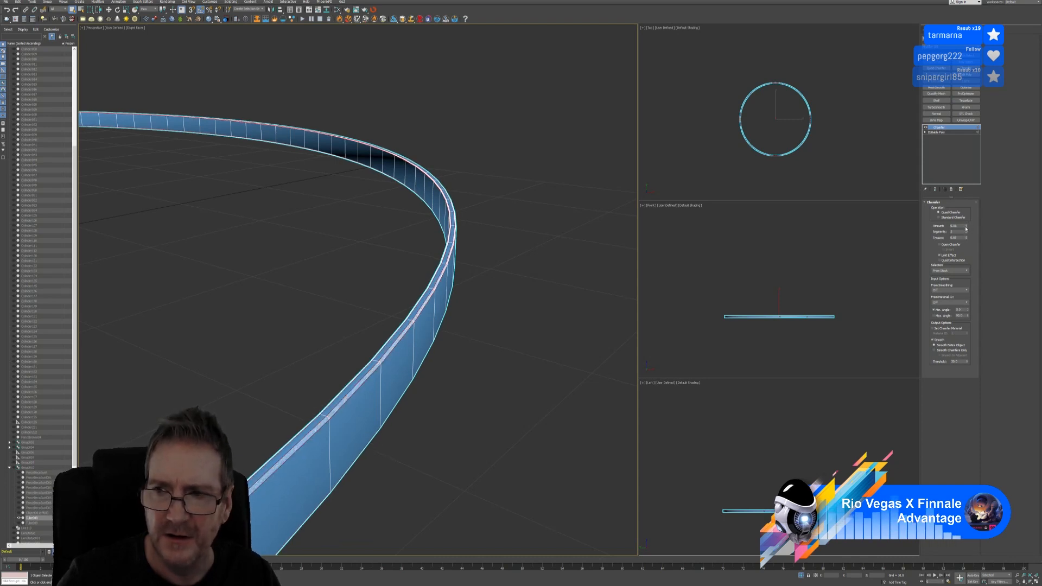
click(965, 228)
click(966, 228)
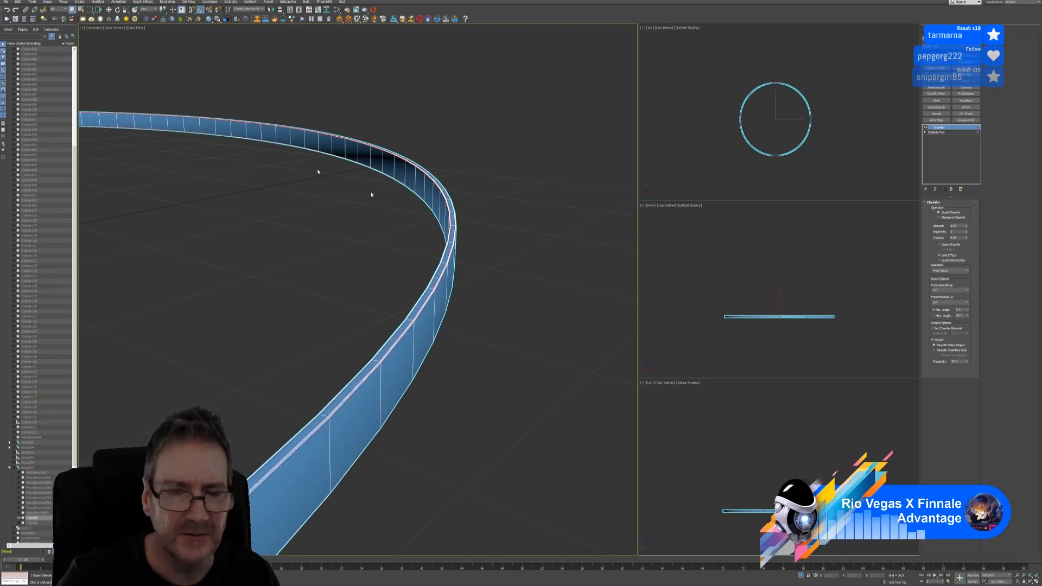
Hide edged faces, deselect the ring, and exit isolation to show the full scene
click(132, 27)
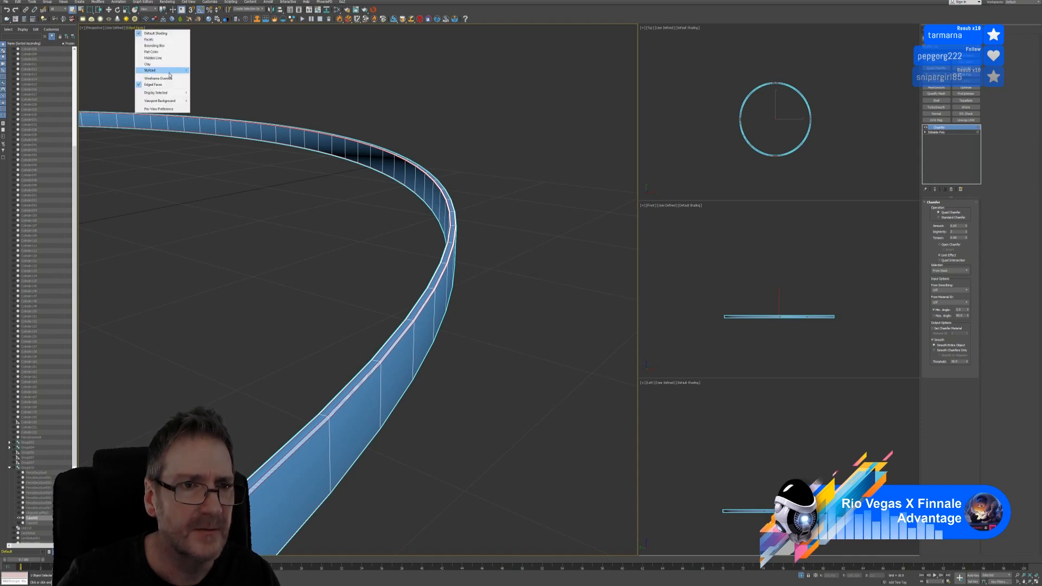
click(168, 85)
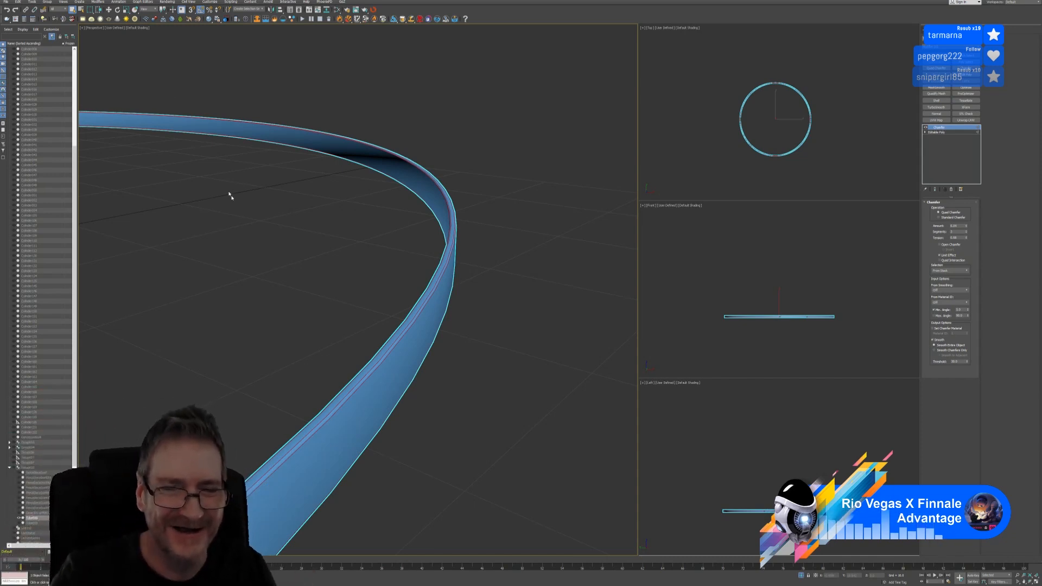
scroll(272, 233, down, 4)
click(309, 309)
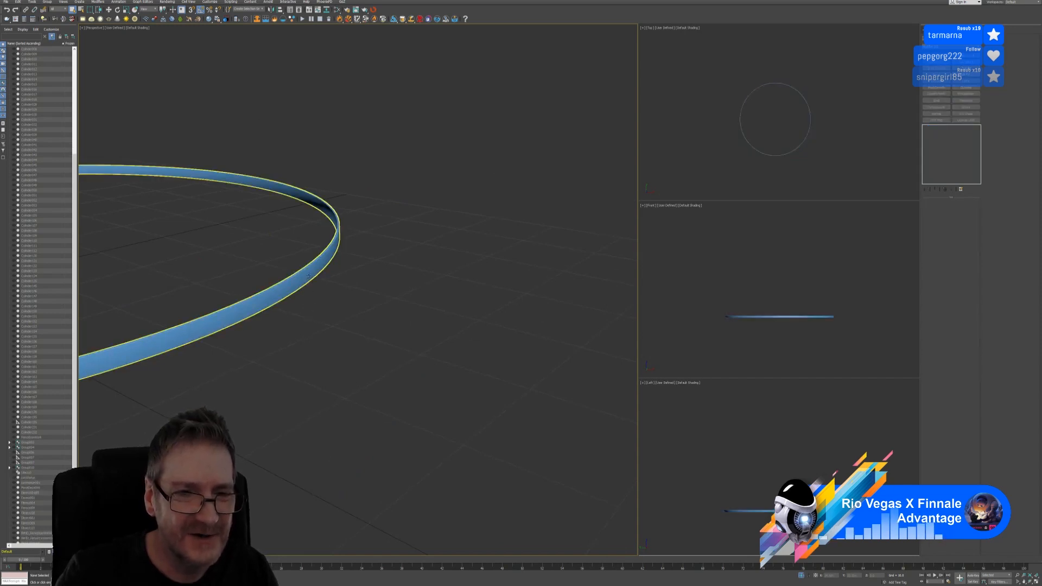
scroll(307, 268, up, 3)
scroll(307, 267, up, 2)
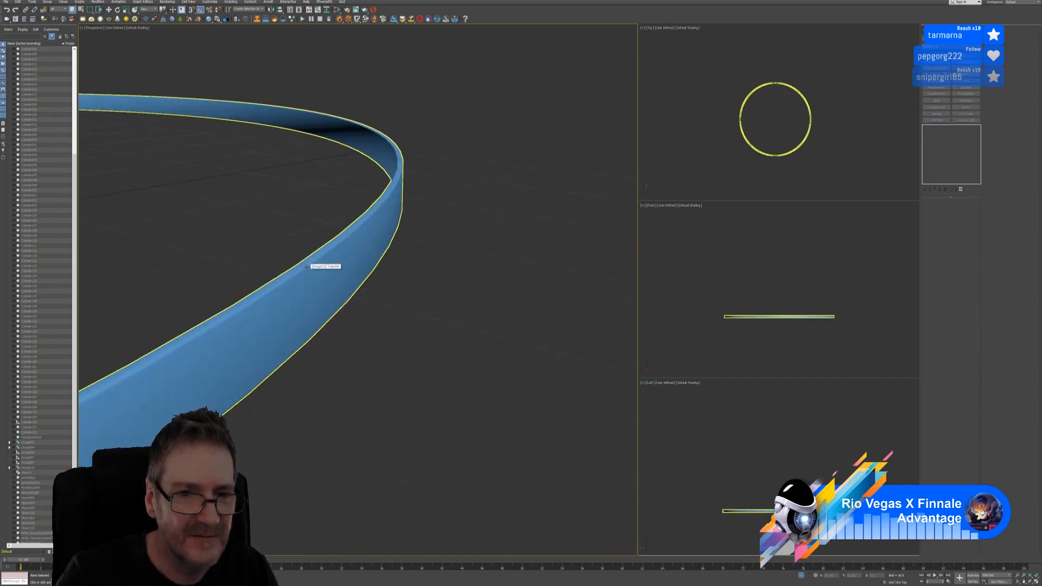
scroll(307, 267, up, 2)
scroll(306, 267, down, 5)
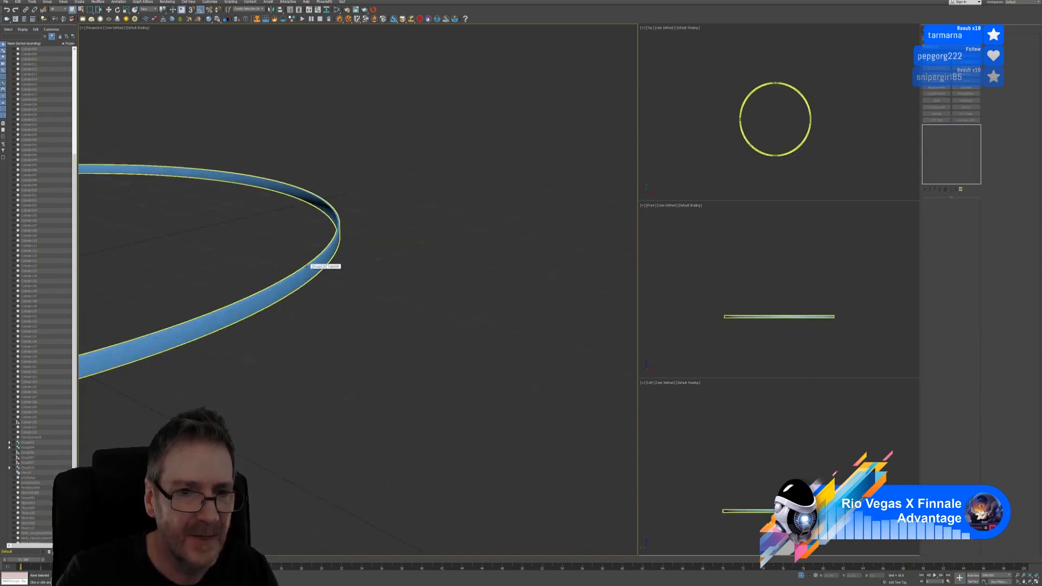
middle_drag(306, 267, 564, 267)
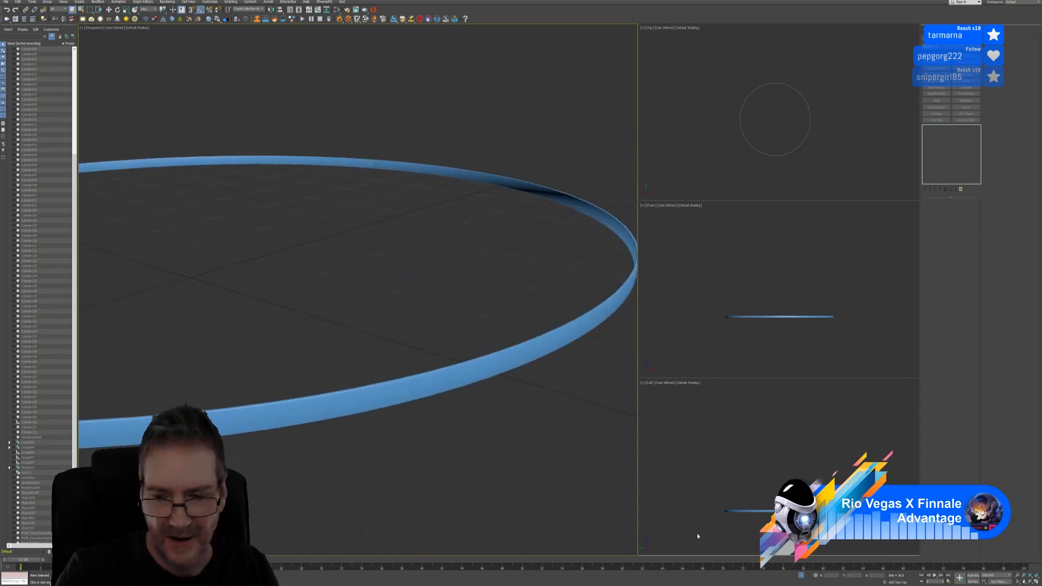
click(802, 575)
scroll(463, 344, down, 5)
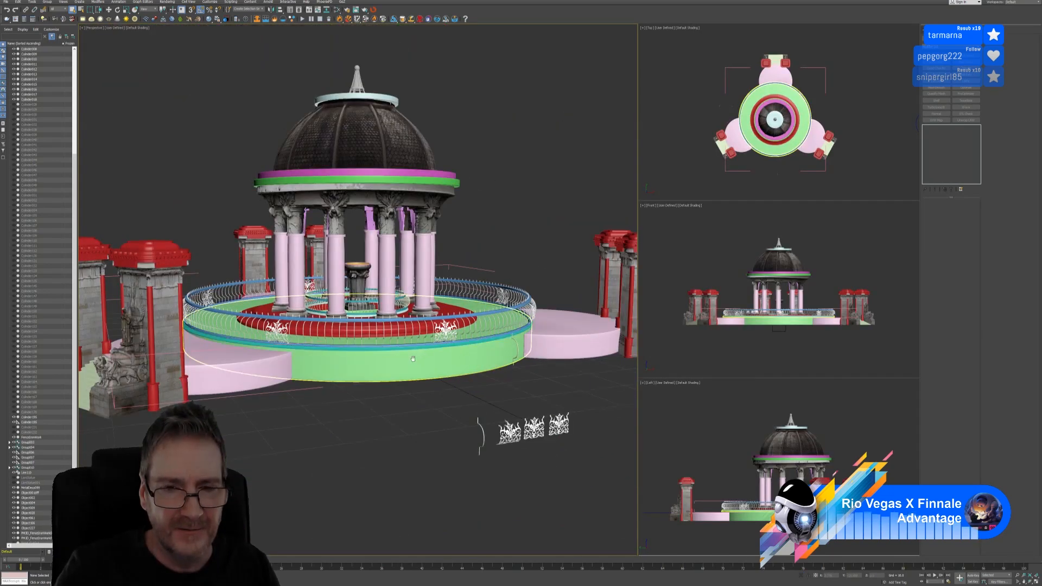
alt+middle_drag(469, 374, 481, 405)
middle_drag(572, 192, 533, 195)
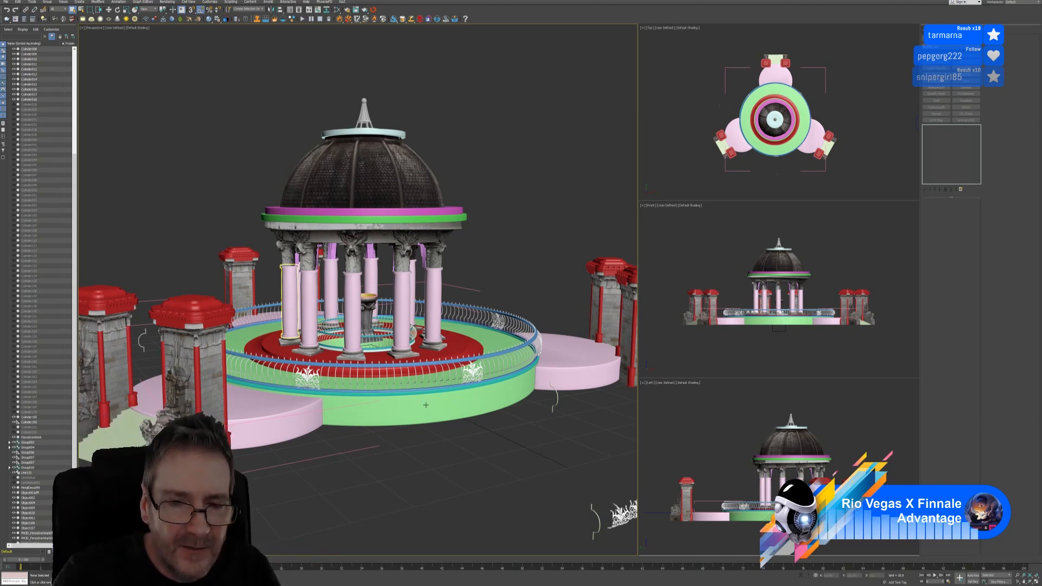
Save the gazebo scene and reopen the UnFold3D bridge to RizomUV with nothing selected
click(454, 362)
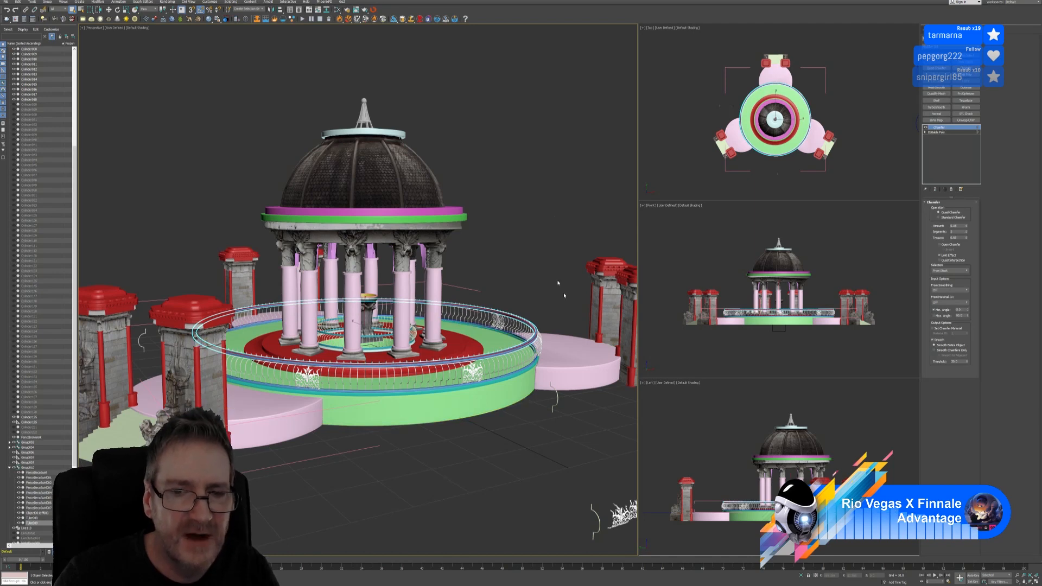
click(373, 10)
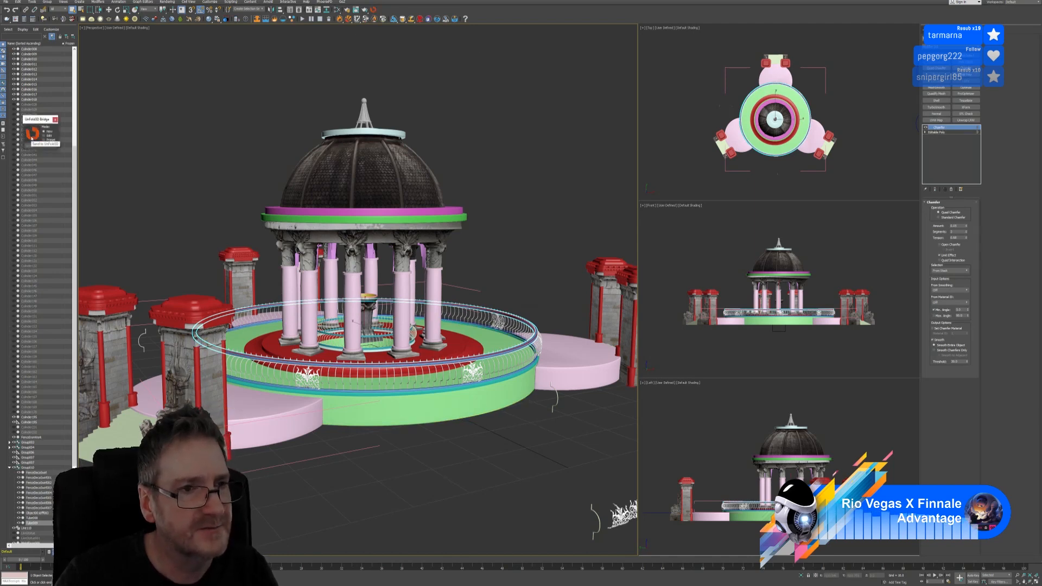
click(54, 119)
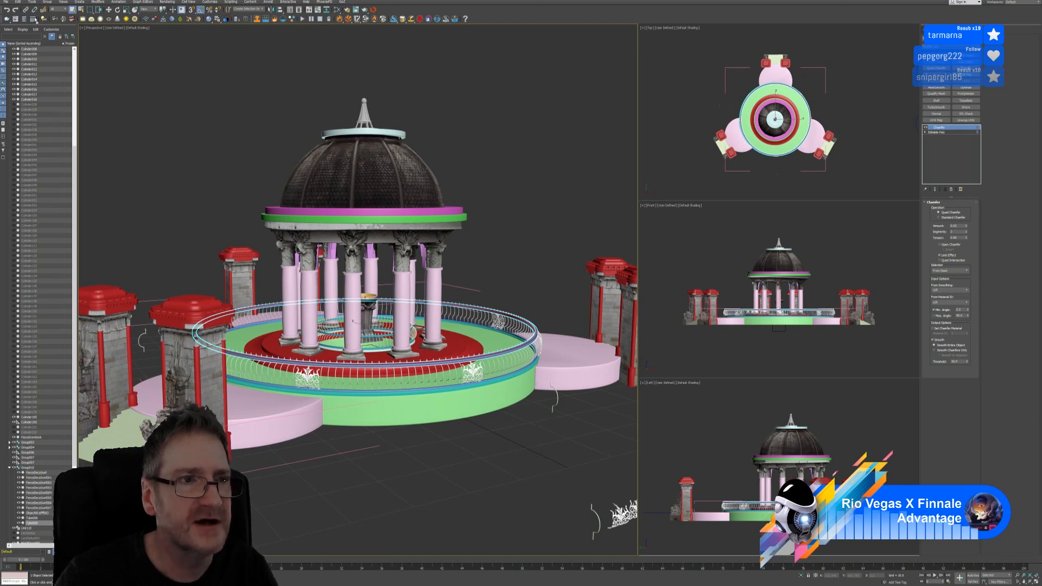
click(6, 2)
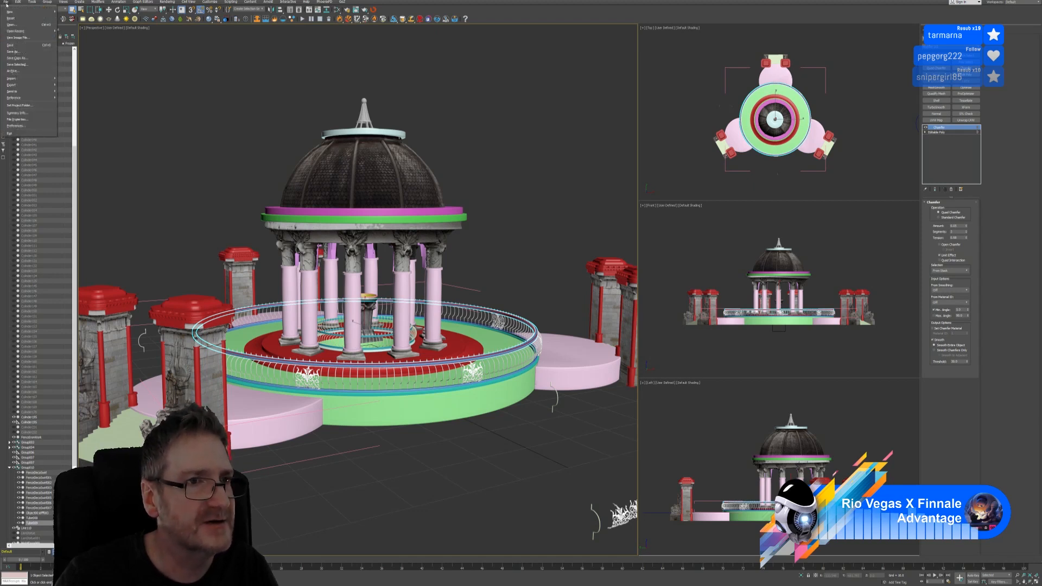
click(11, 45)
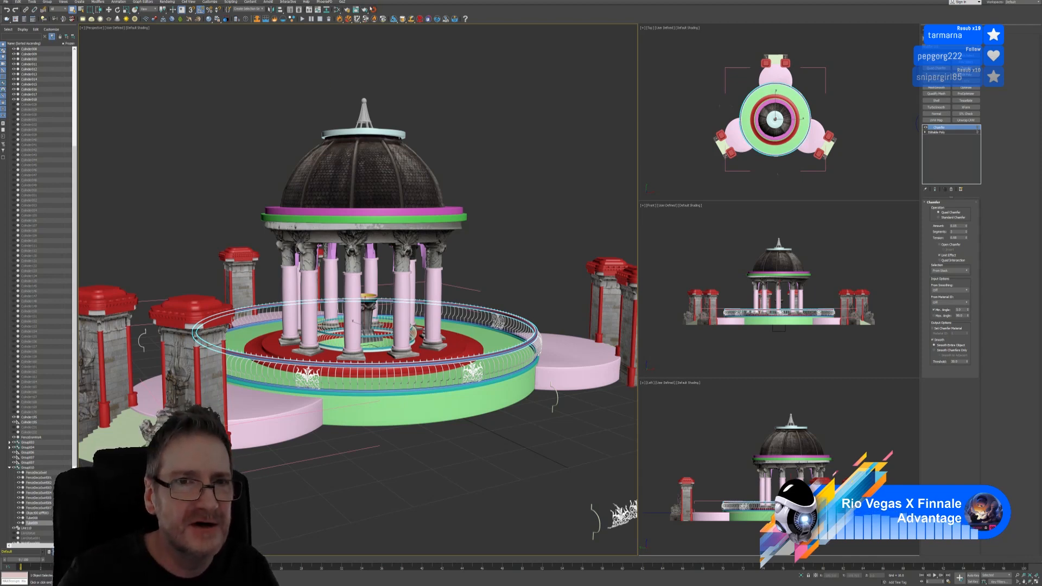
click(372, 9)
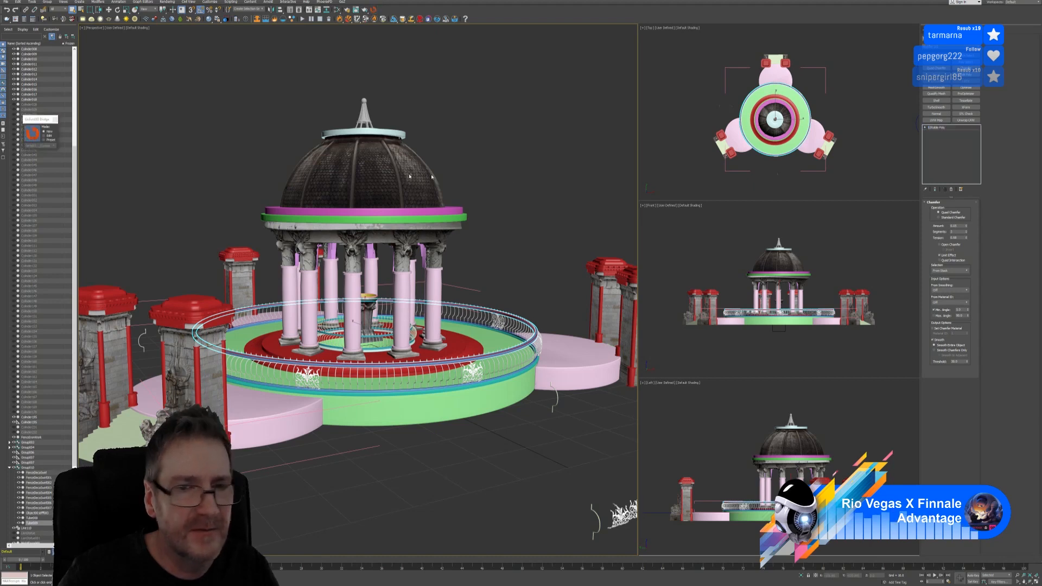
click(563, 170)
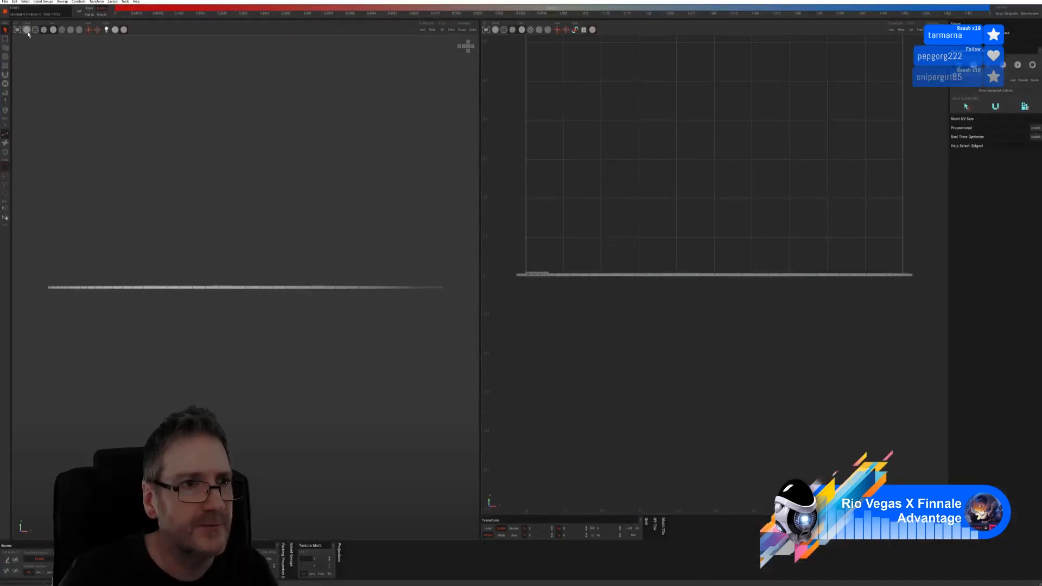
Show the ring shaded and unfold it into UV islands using Box auto seams
click(27, 30)
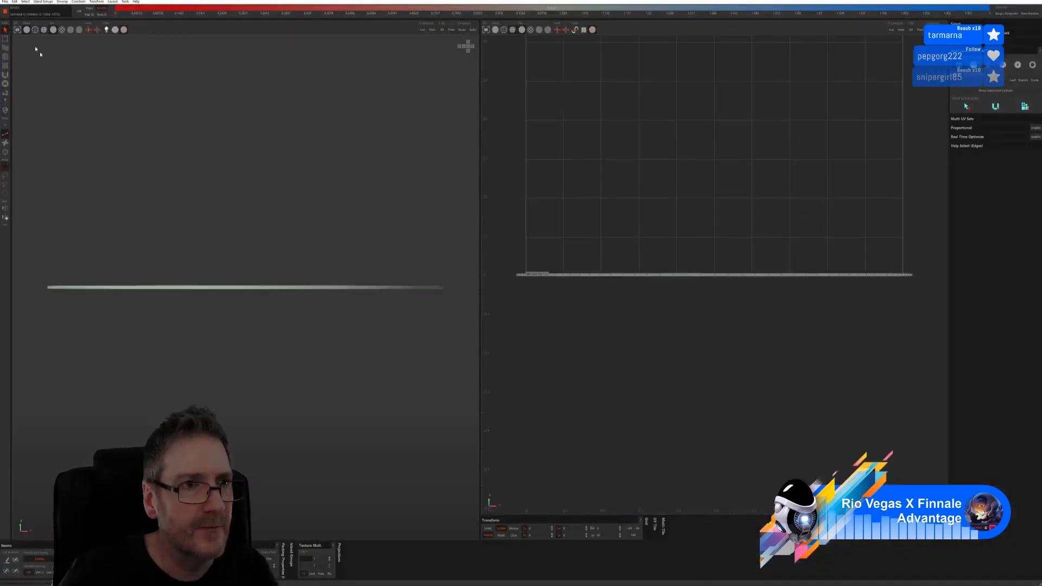
alt+drag(179, 158, 171, 168)
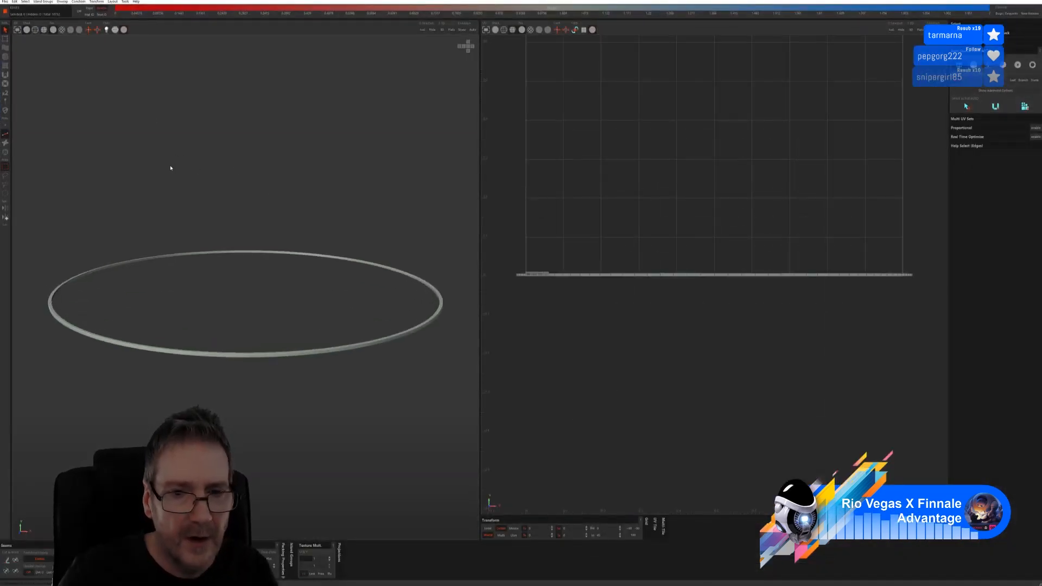
click(1002, 64)
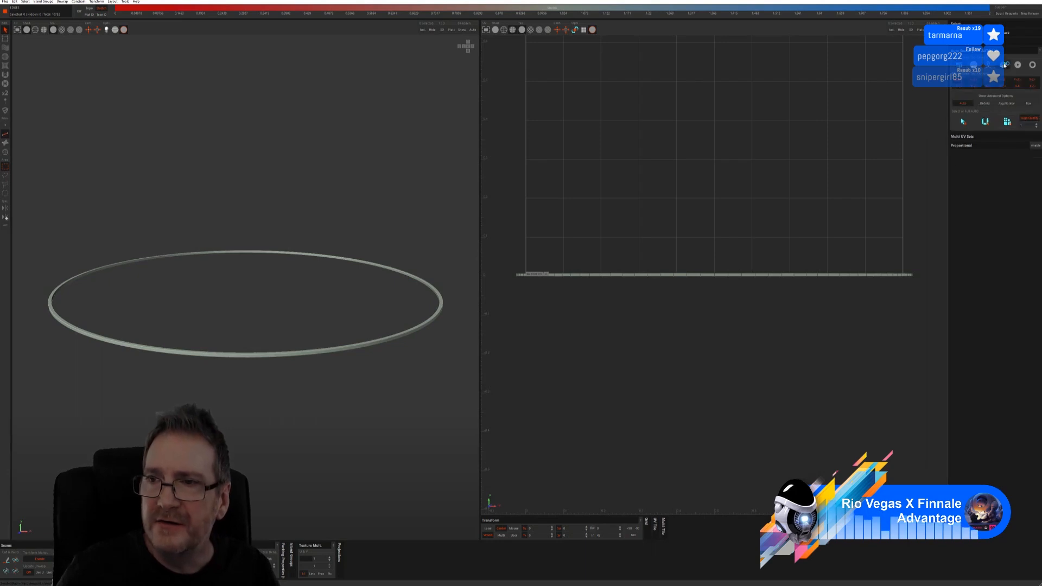
click(963, 122)
click(1006, 122)
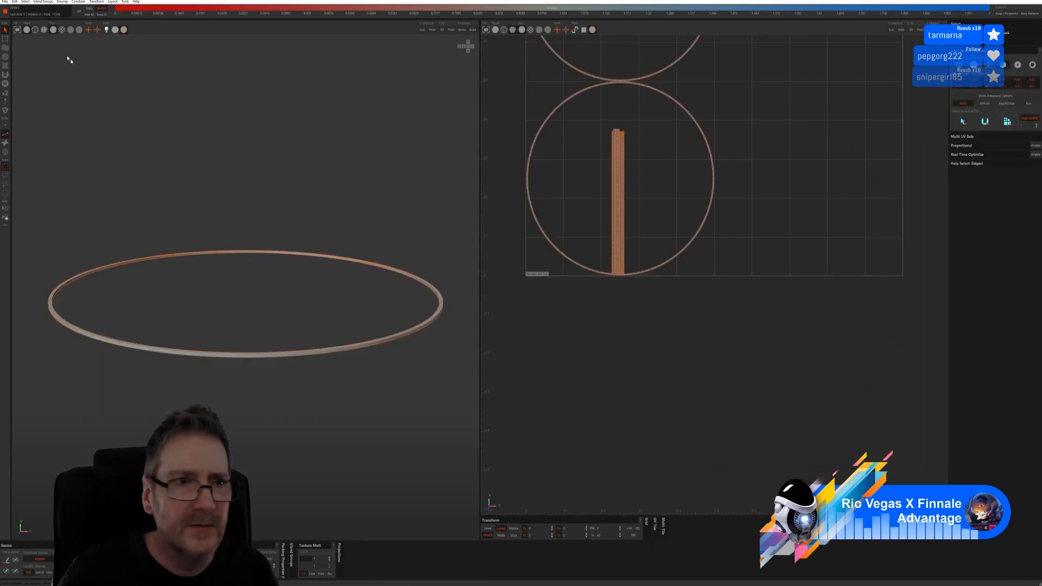
Preview a checker map, select the top of the UV strip, and send the ring back to 3ds Max
click(62, 30)
scroll(186, 356, up, 3)
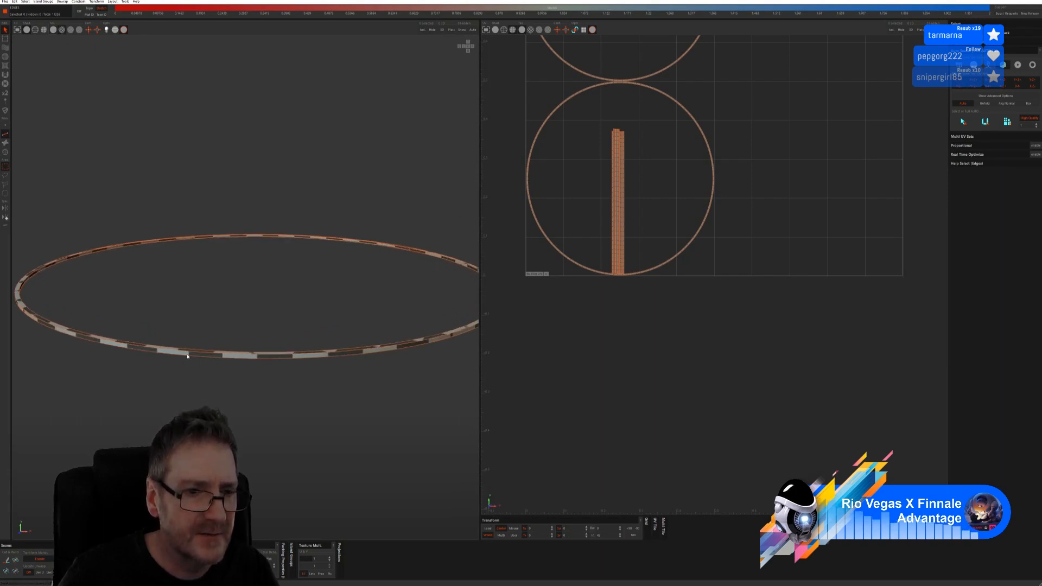
scroll(186, 356, up, 2)
scroll(187, 356, down, 3)
alt+drag(190, 356, 312, 346)
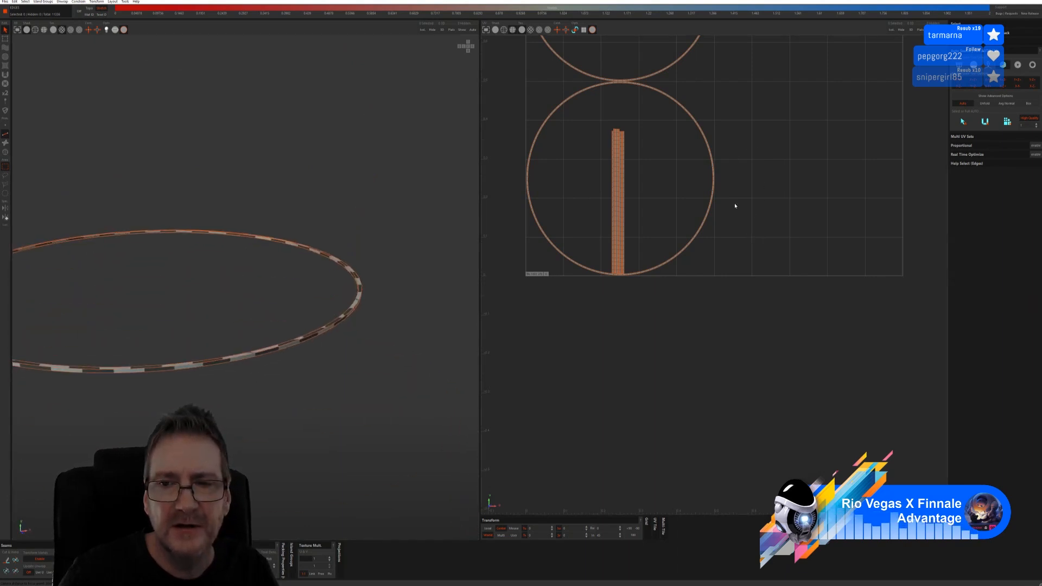
scroll(734, 206, down, 3)
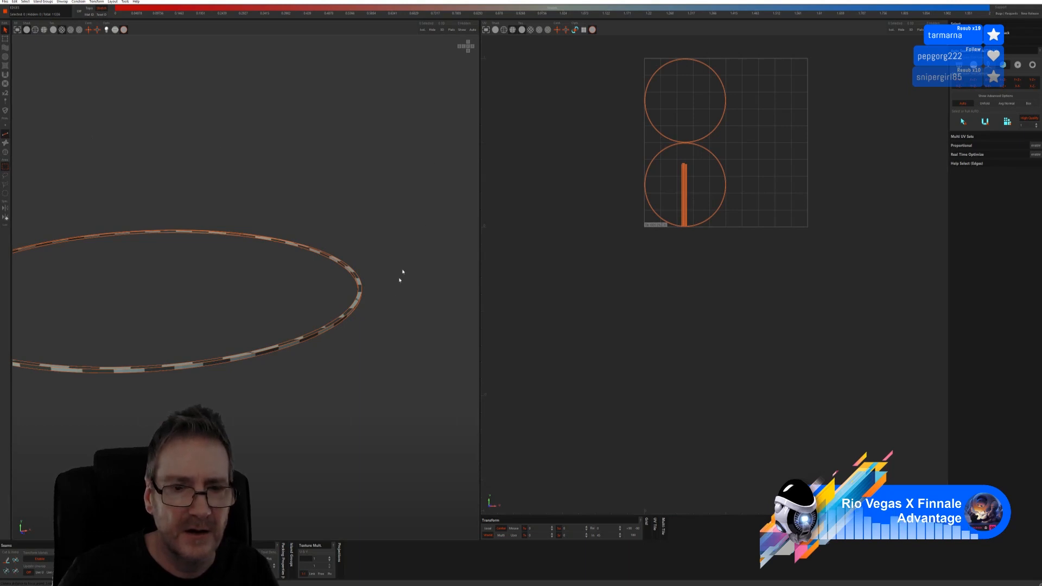
drag(697, 163, 673, 184)
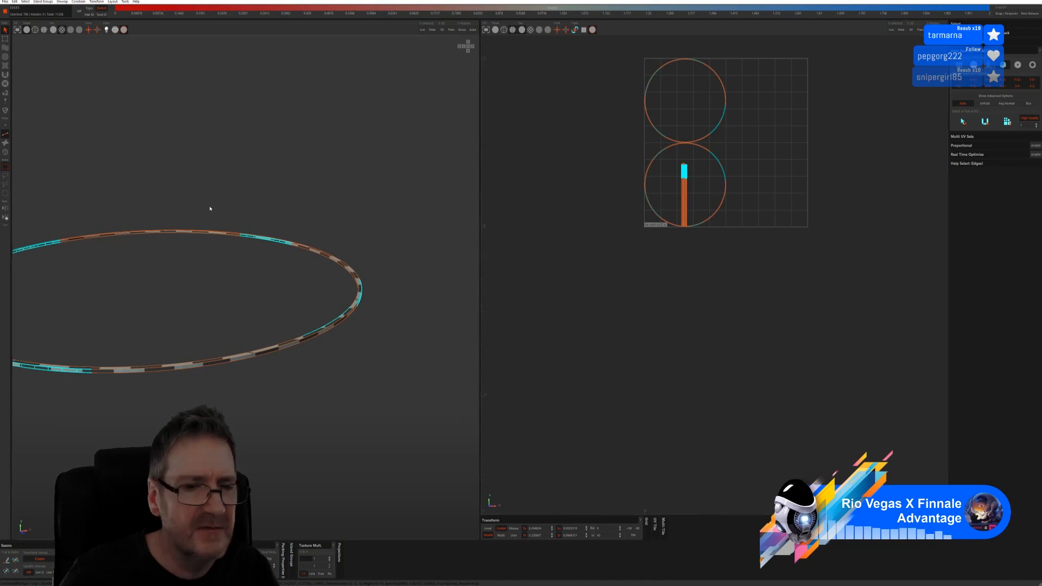
click(5, 2)
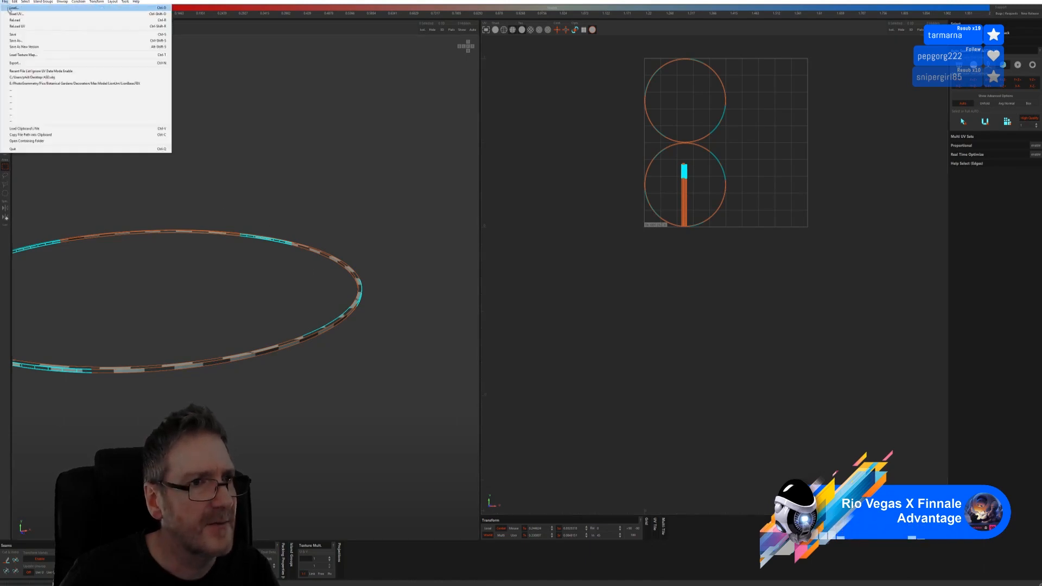
click(28, 38)
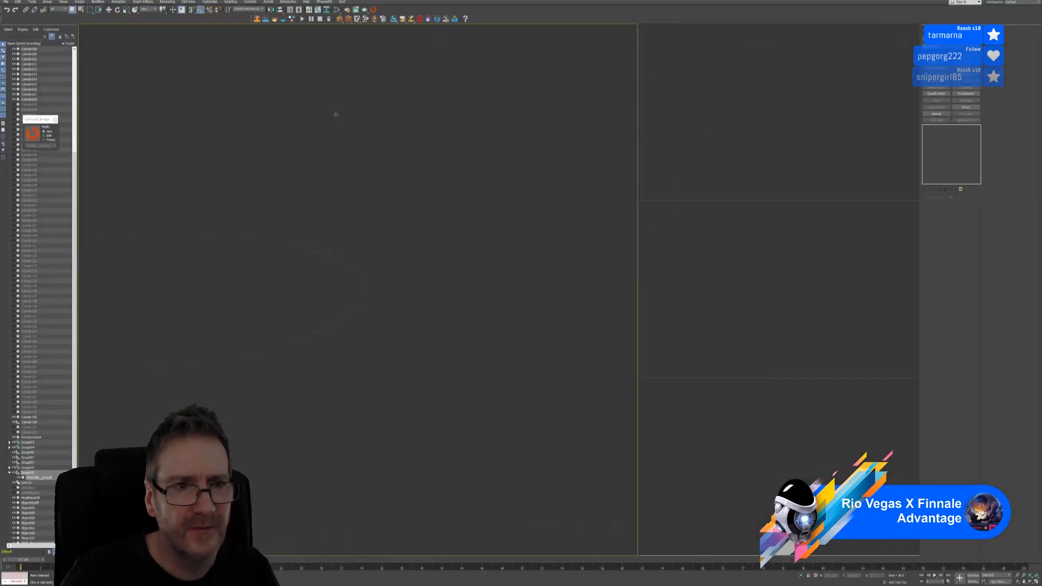
Close the bridge panel and delete the duplicate imported ring from the gazebo scene
click(54, 119)
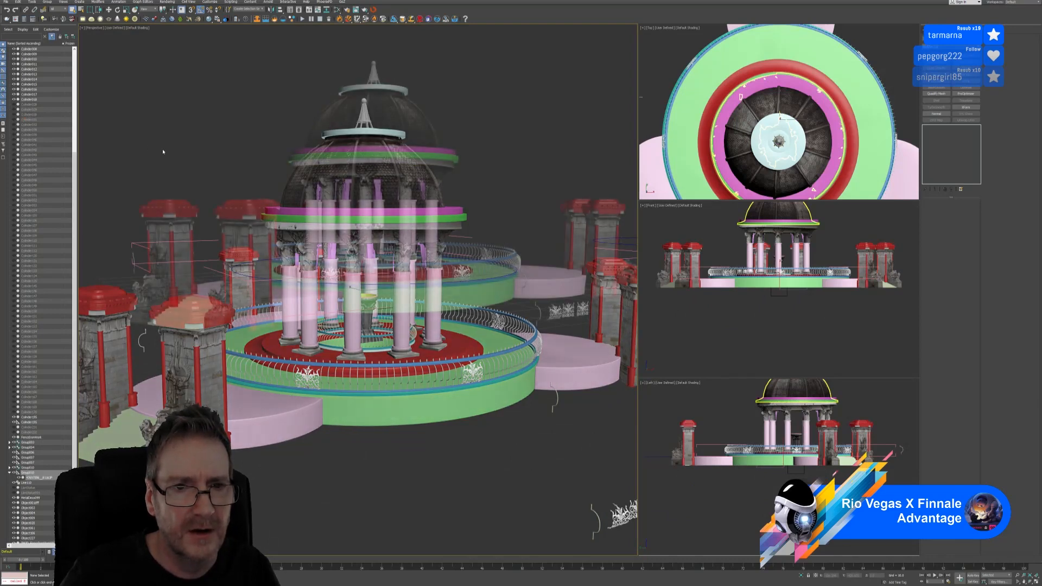
middle_drag(186, 163, 183, 170)
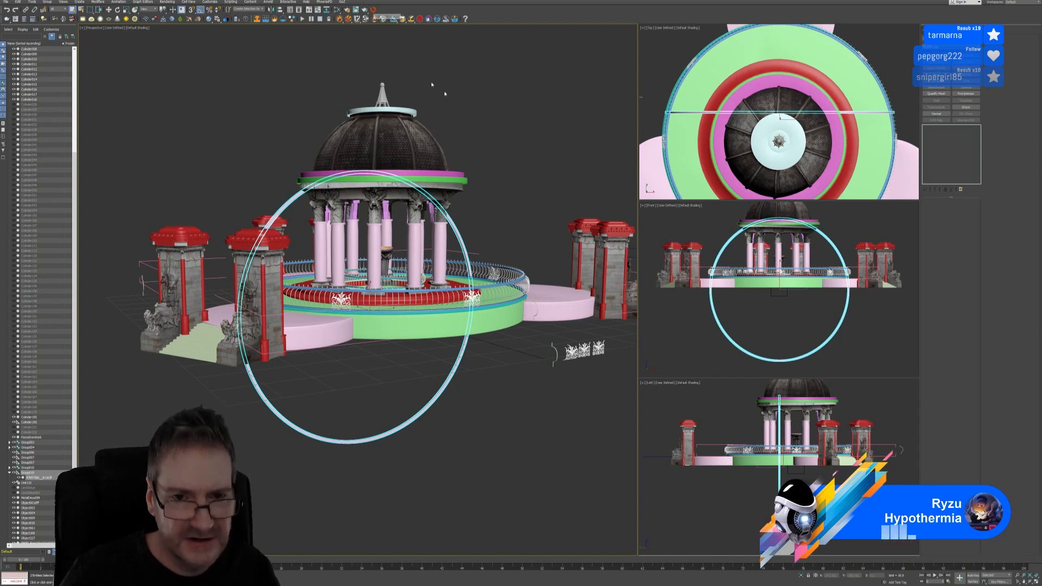
mouse_move(521, 152)
alt+middle_down()
mouse_move(500, 151)
mouse_move(516, 153)
alt+middle_up()
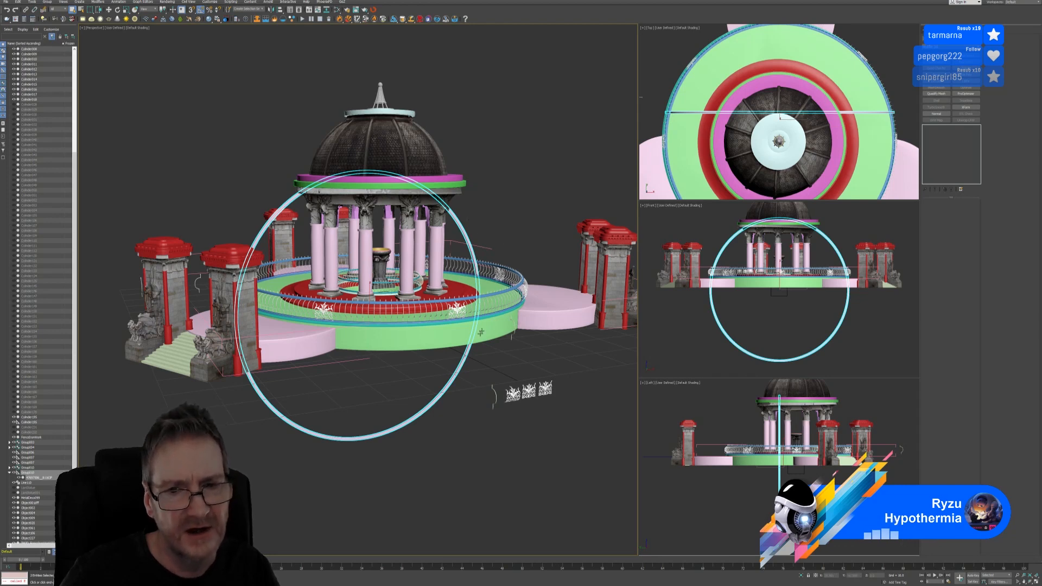
scroll(465, 239, up, 5)
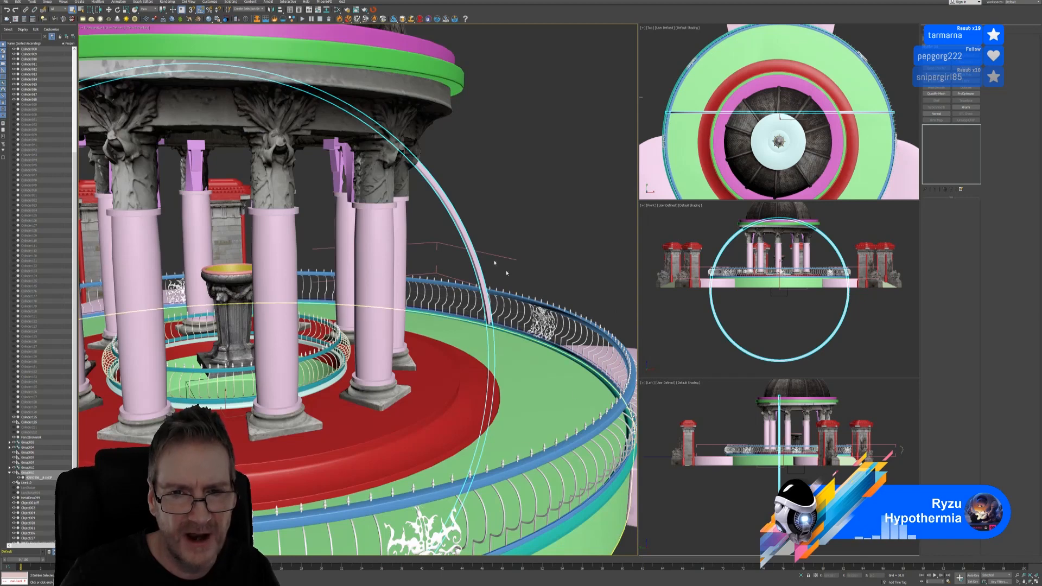
click(481, 199)
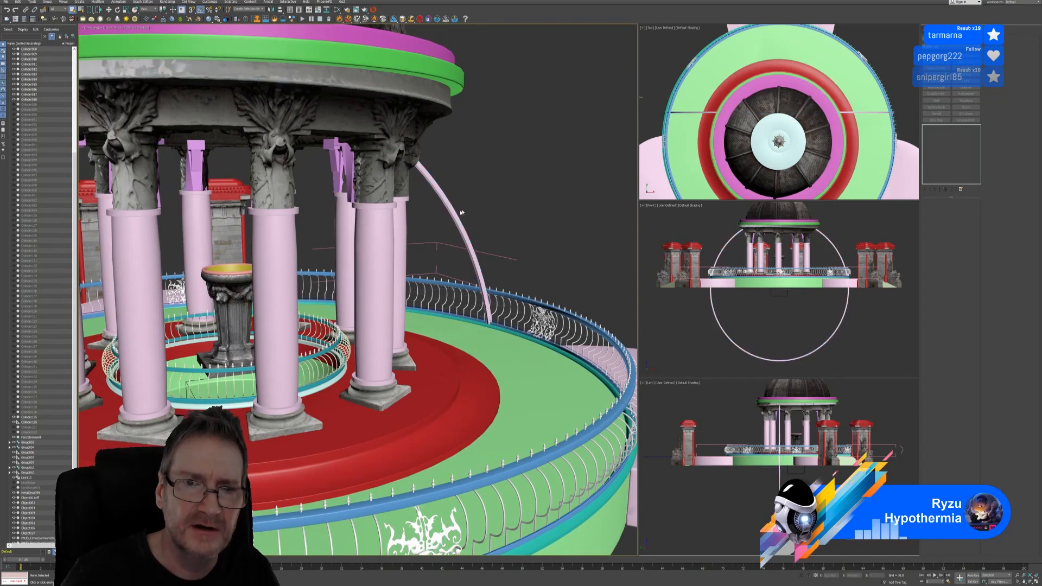
click(461, 213)
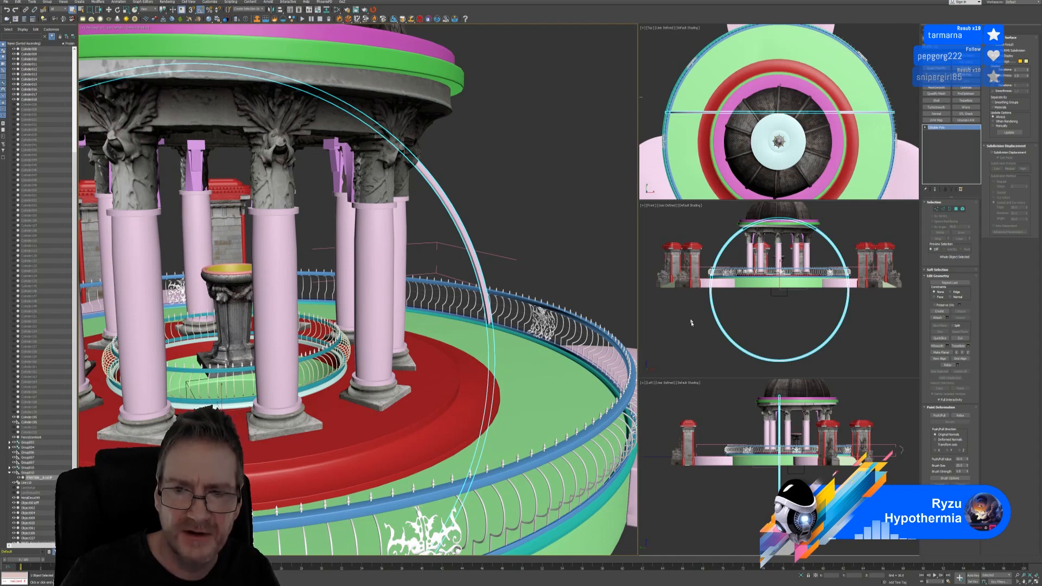
click(623, 398)
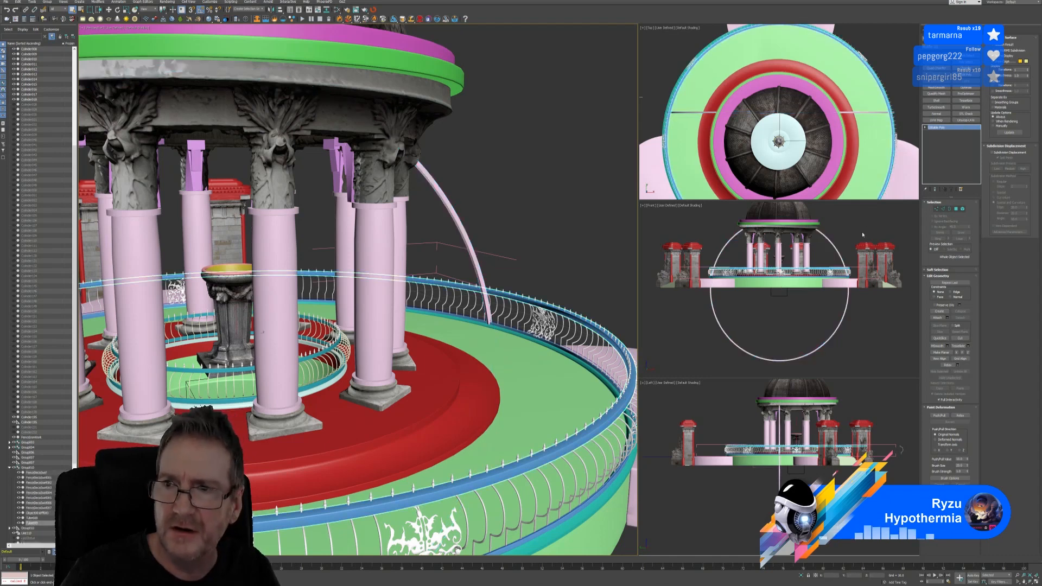
click(498, 225)
click(459, 223)
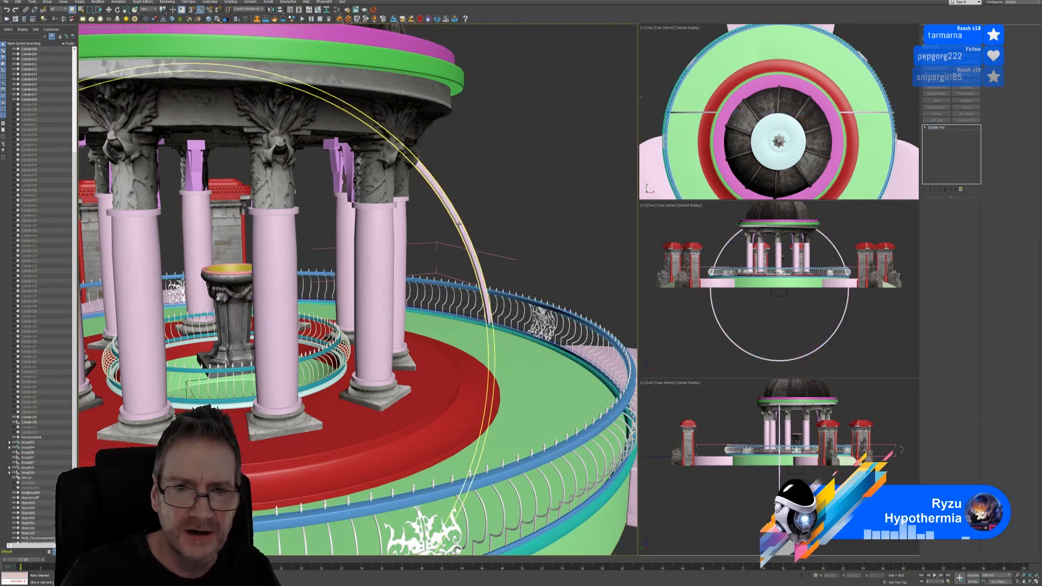
key(Delete)
Close the fence group, select only the railing ring, and send it to RizomUV
scroll(534, 247, down, 5)
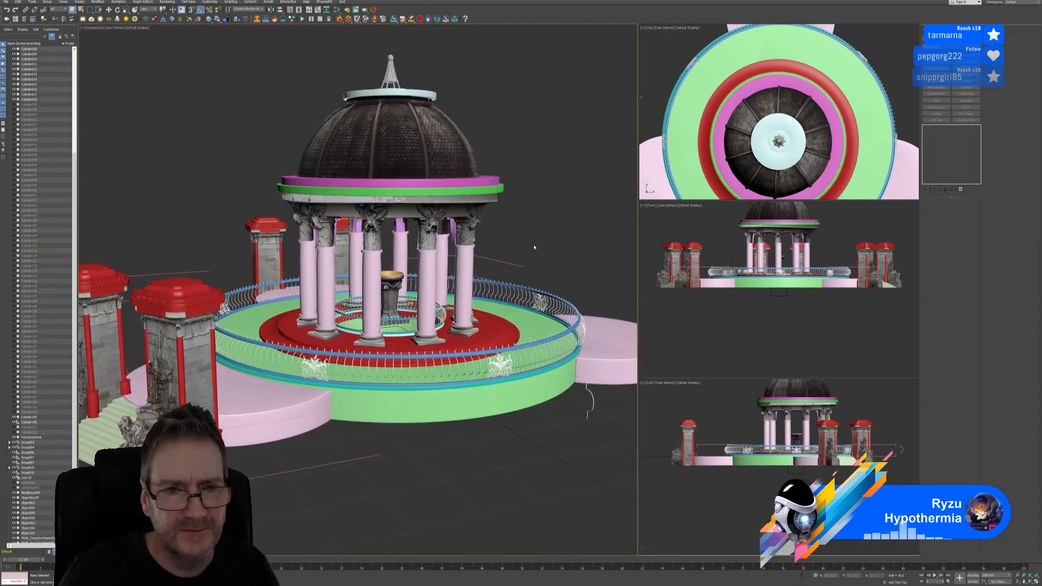
middle_drag(544, 274, 521, 268)
click(517, 333)
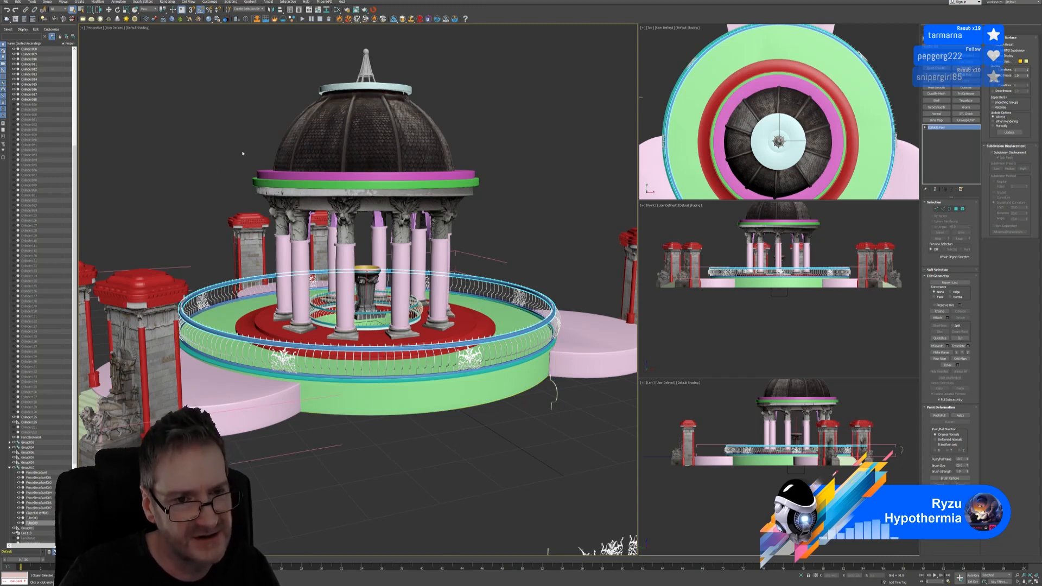
click(271, 446)
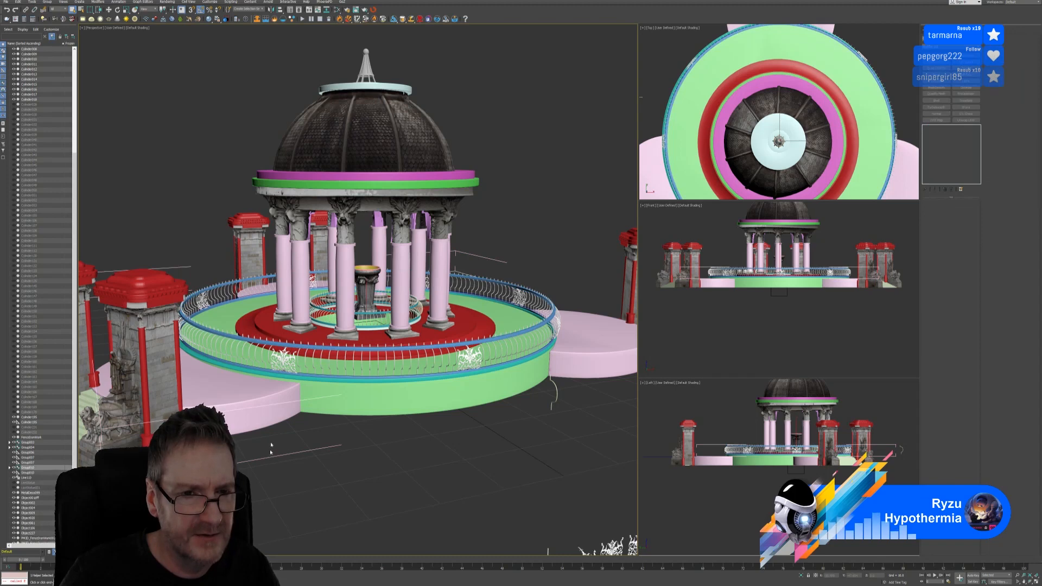
click(48, 2)
click(57, 39)
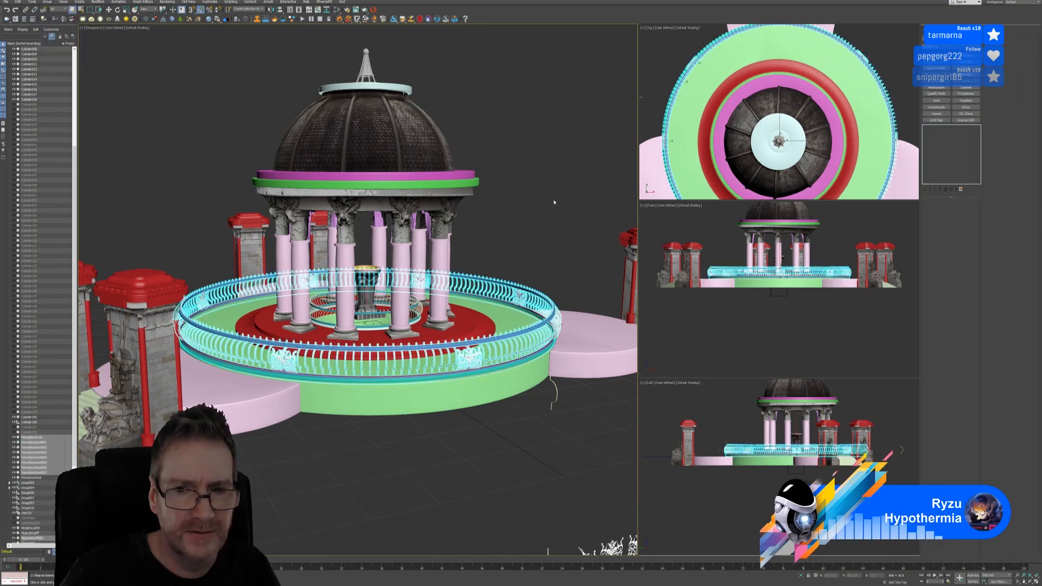
click(545, 318)
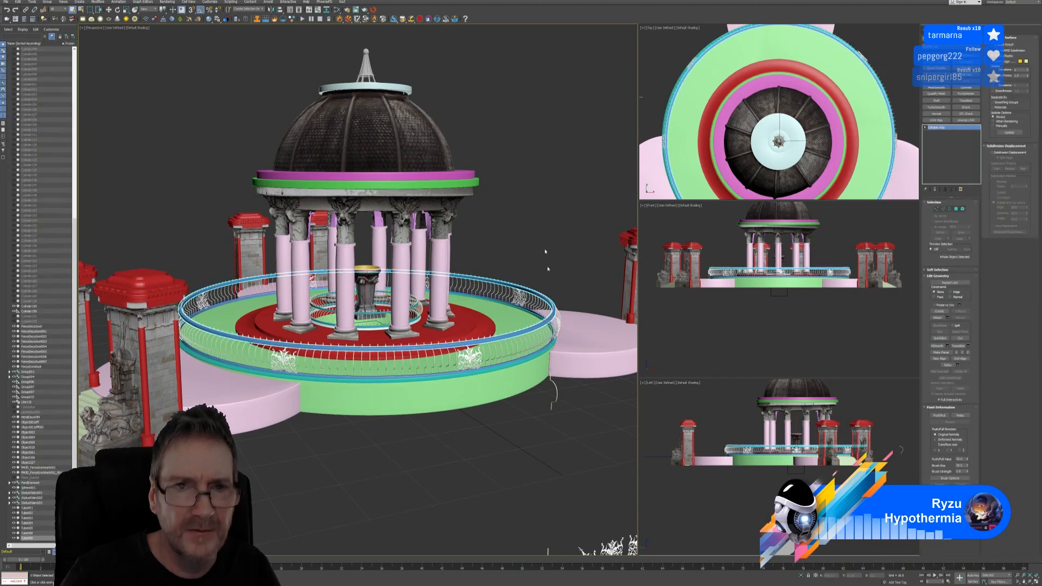
click(374, 10)
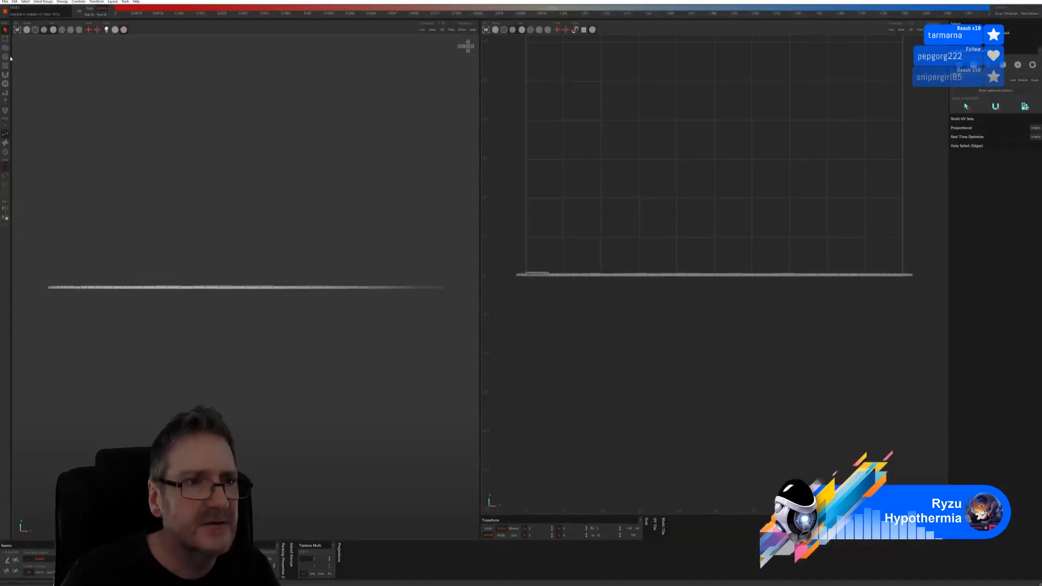
Turn off wireframe, then unfold the railing ring's UVs and pack the islands into the tile
click(26, 32)
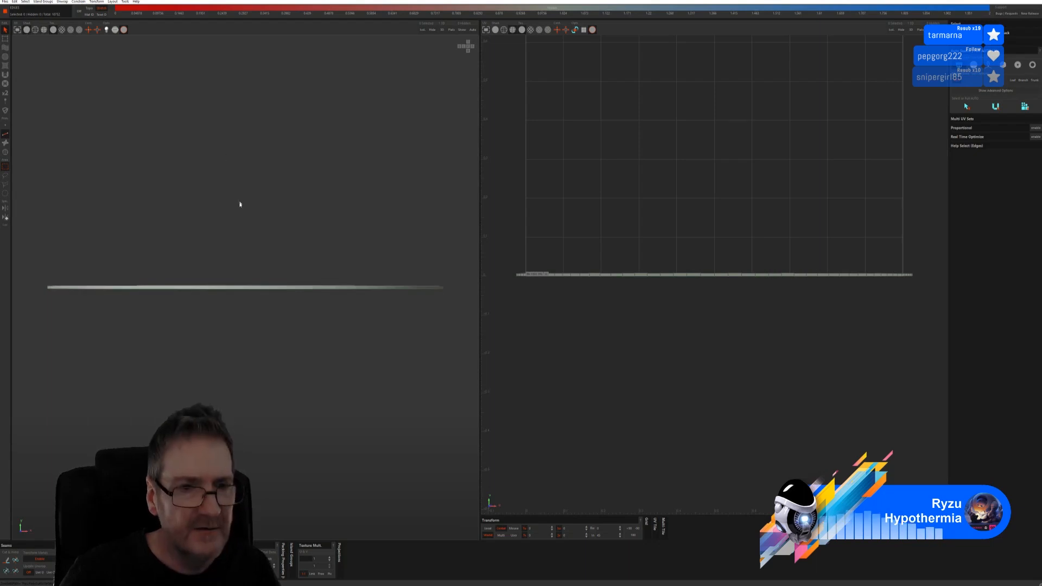
alt+drag(240, 204, 237, 212)
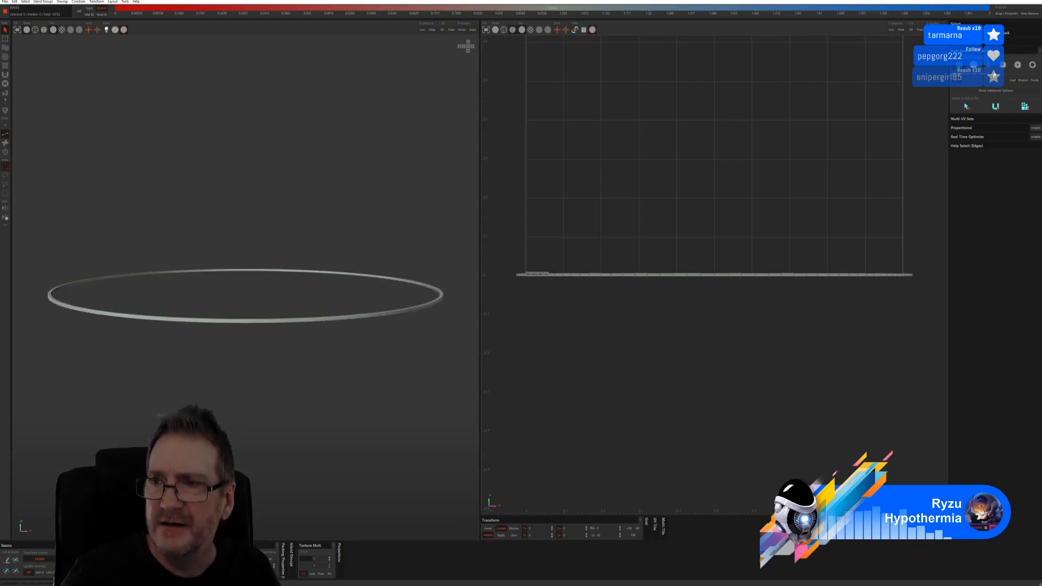
click(985, 123)
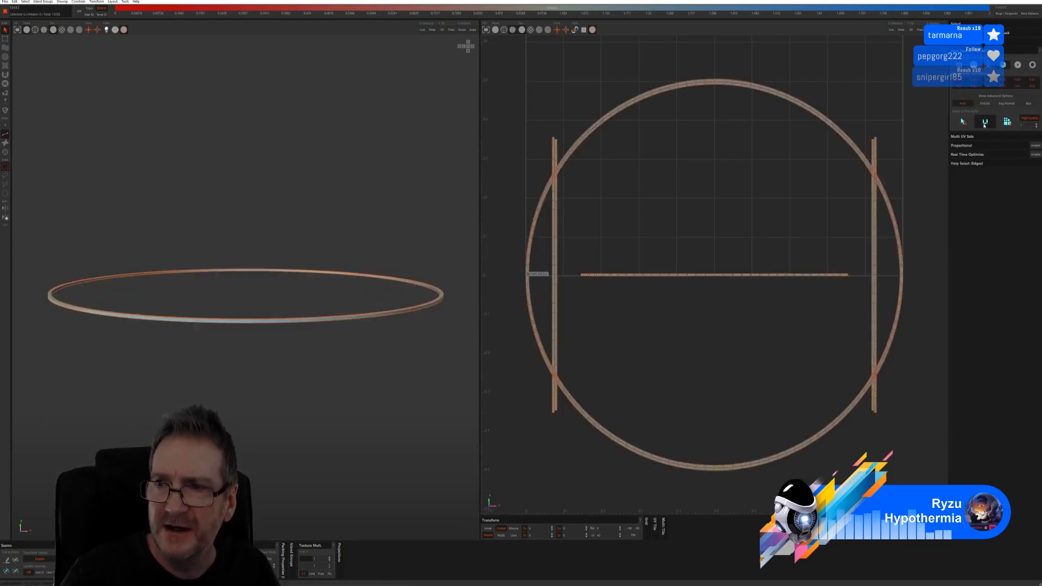
click(1006, 123)
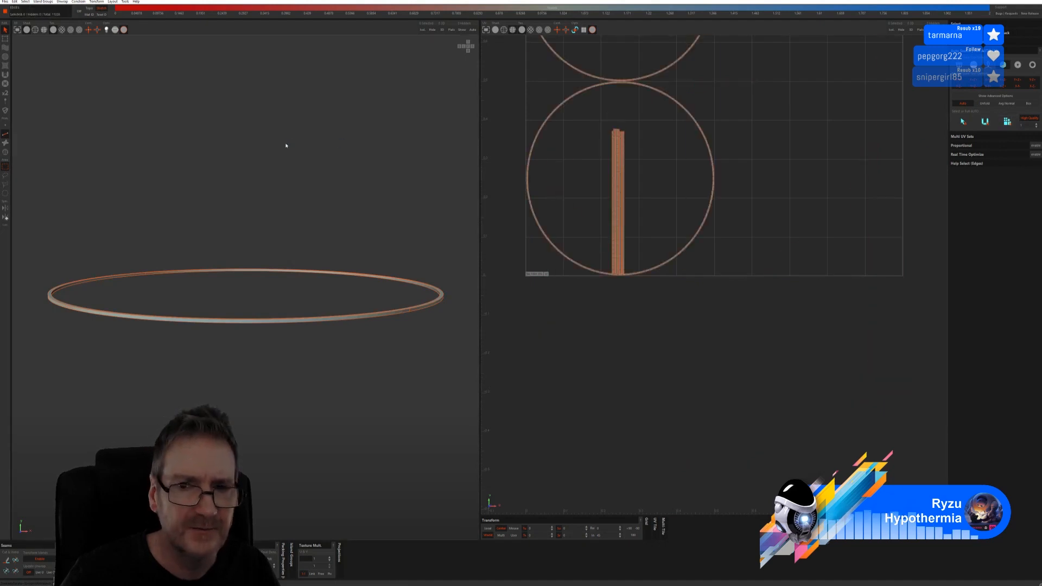
Preview the packed ring with a checker texture and save the UVs back to 3ds Max
click(61, 30)
alt+drag(192, 231, 193, 254)
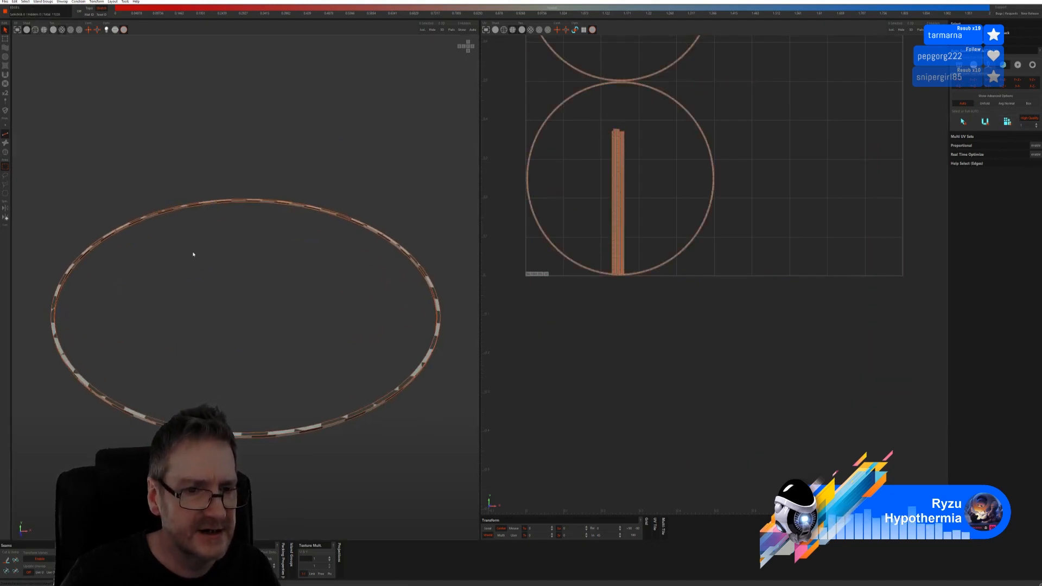
click(5, 2)
click(16, 34)
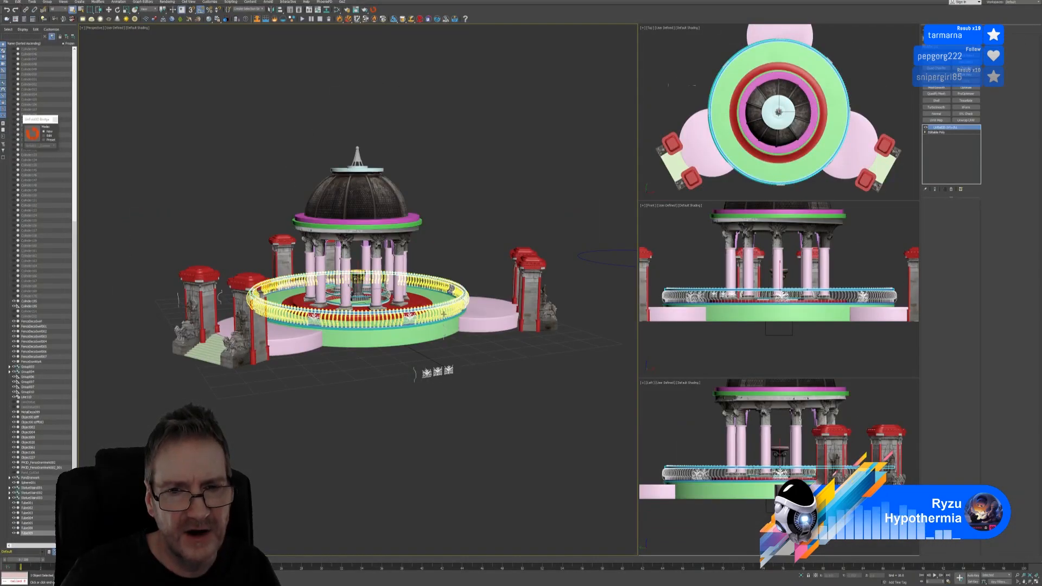
Find and select Tube008, the railing base ring, among the fence pieces, then send it to RizomUV
scroll(480, 367, up, 6)
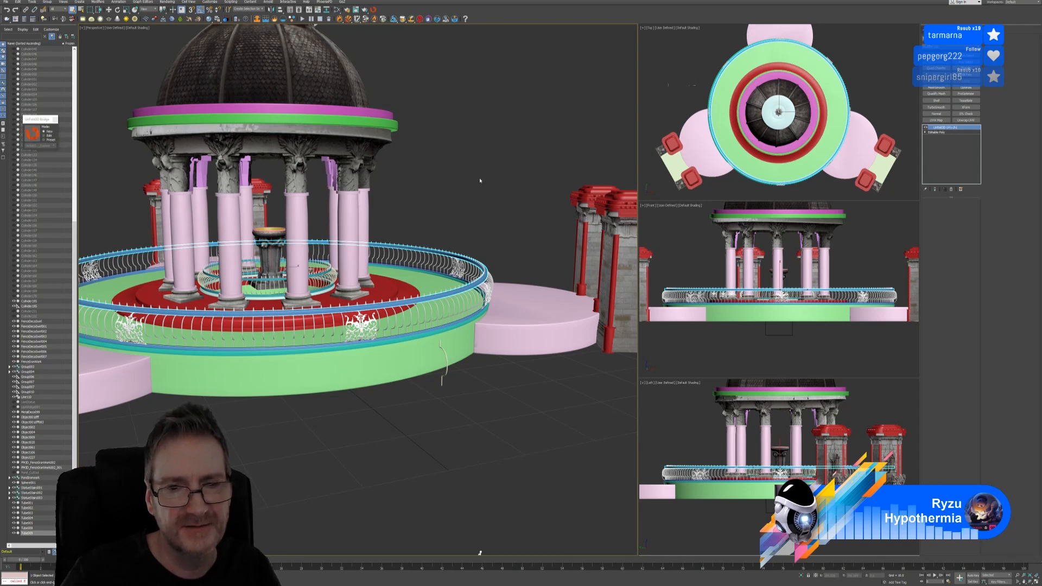
click(427, 331)
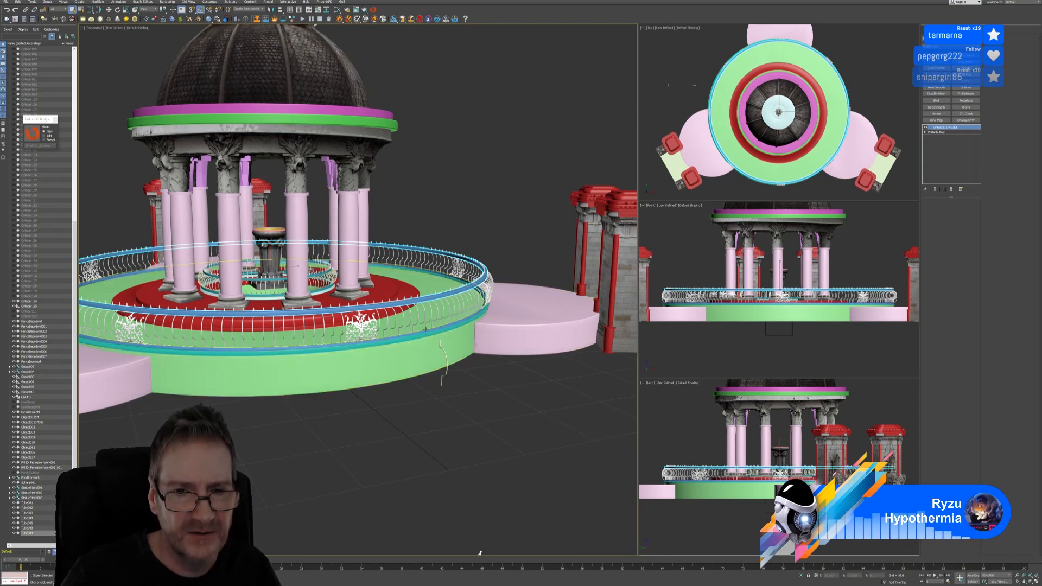
scroll(426, 329, up, 10)
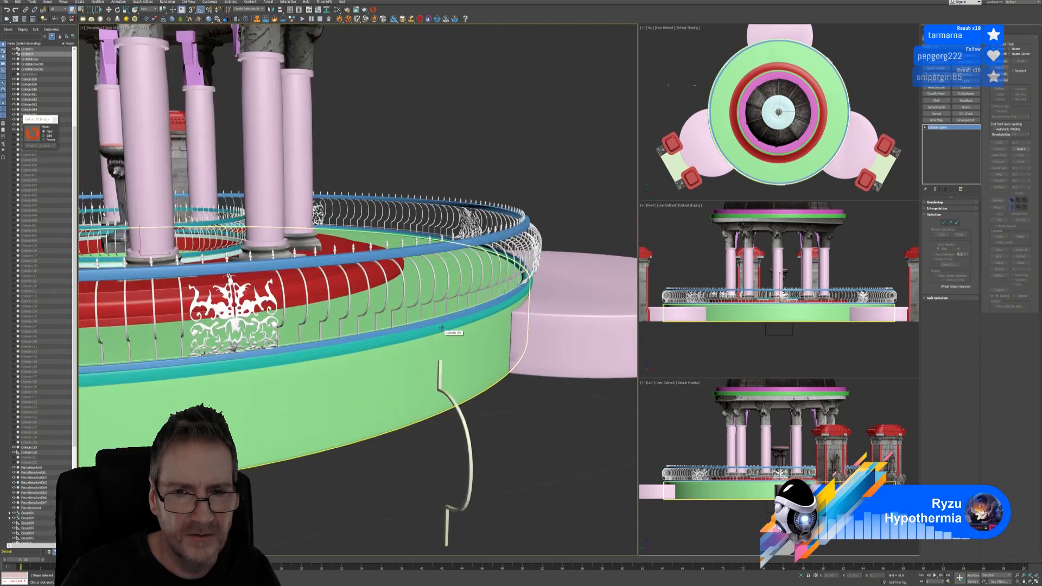
click(515, 291)
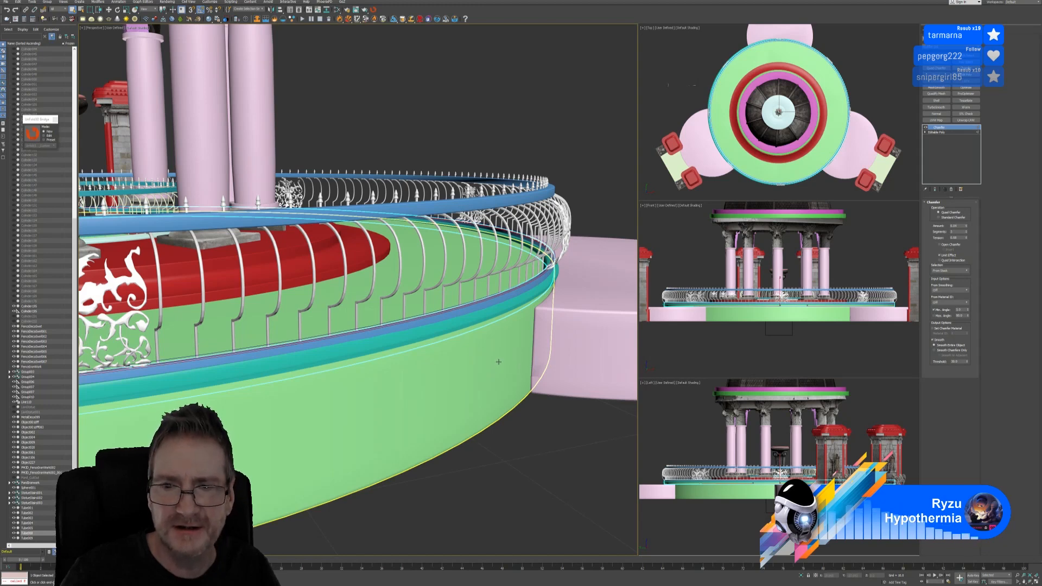
scroll(482, 332, up, 3)
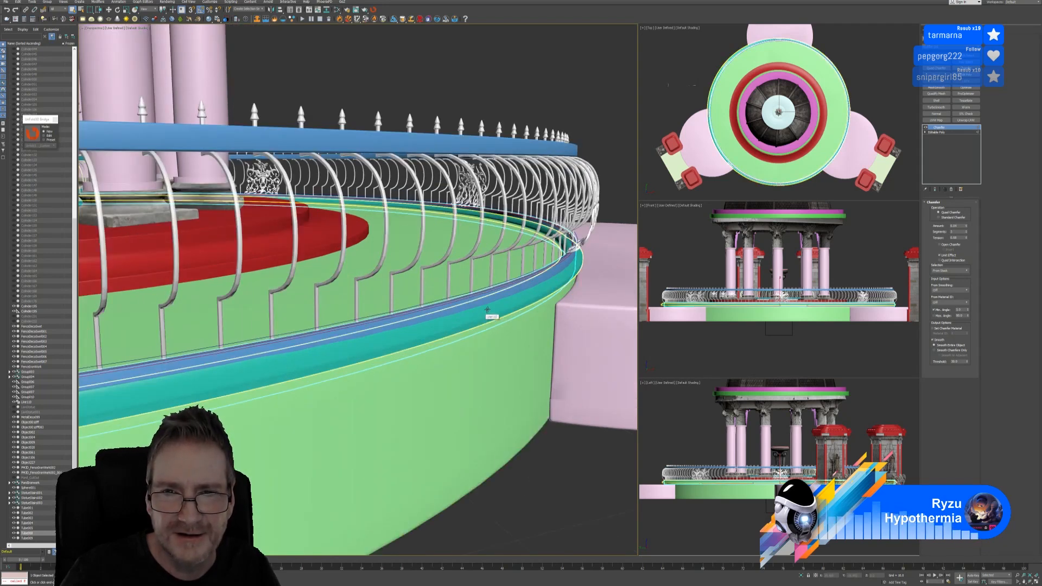
click(562, 259)
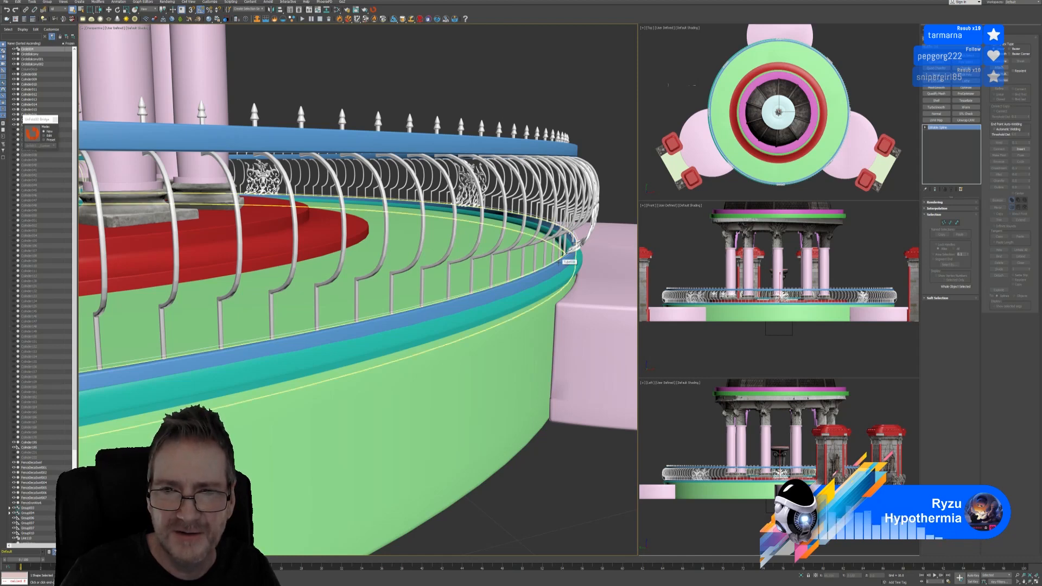
click(564, 260)
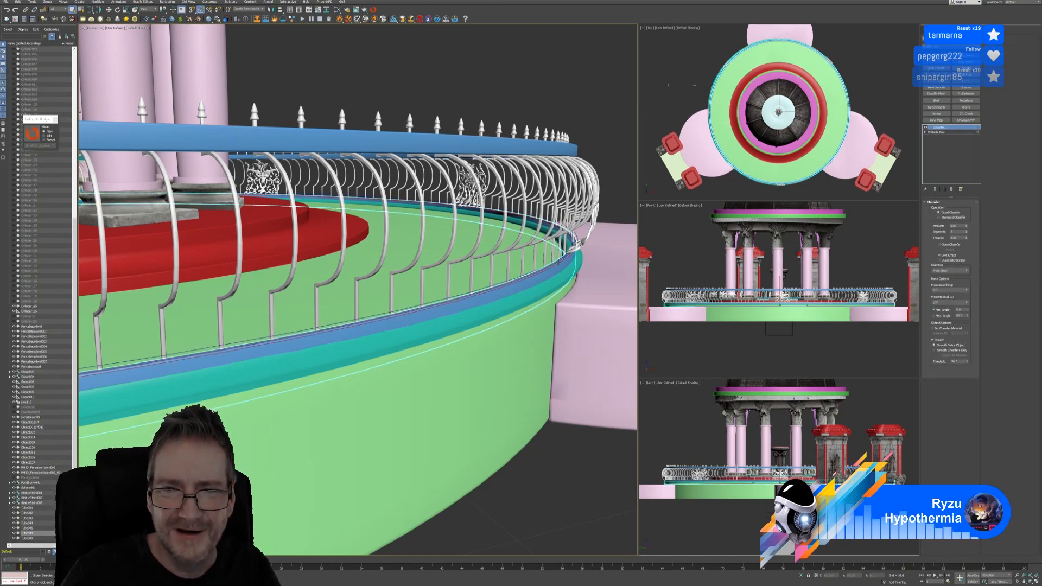
scroll(558, 262, down, 8)
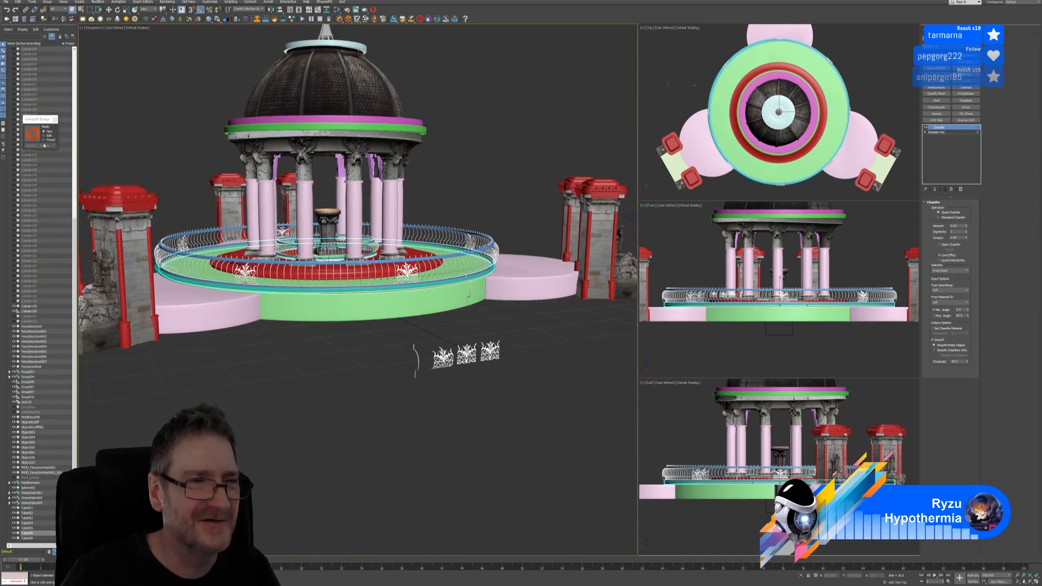
click(436, 181)
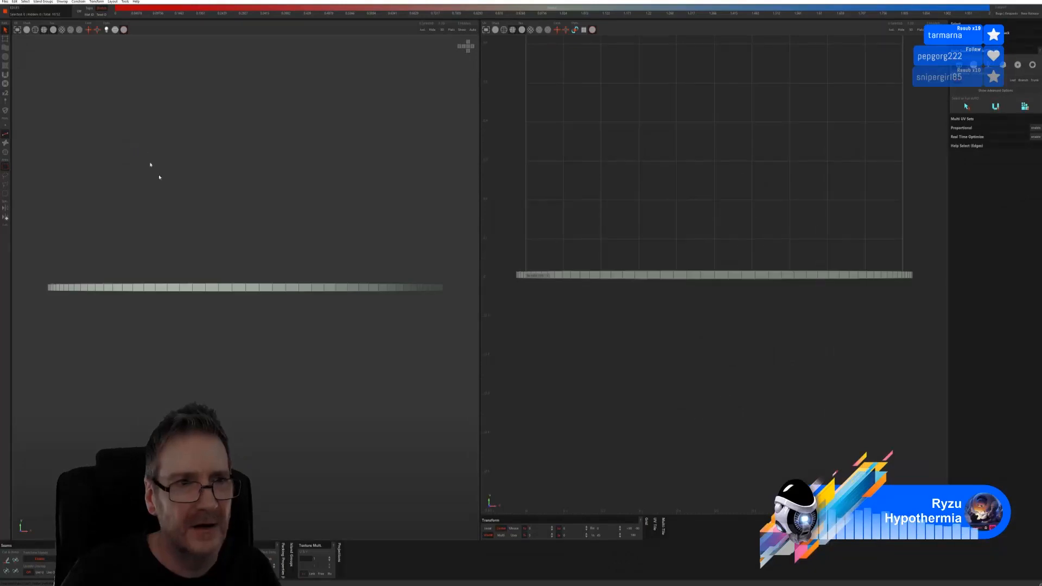
Hide the wireframe, auto-select the ring's seam edges, and unfold and pack its UVs
click(26, 29)
alt+drag(279, 186, 271, 194)
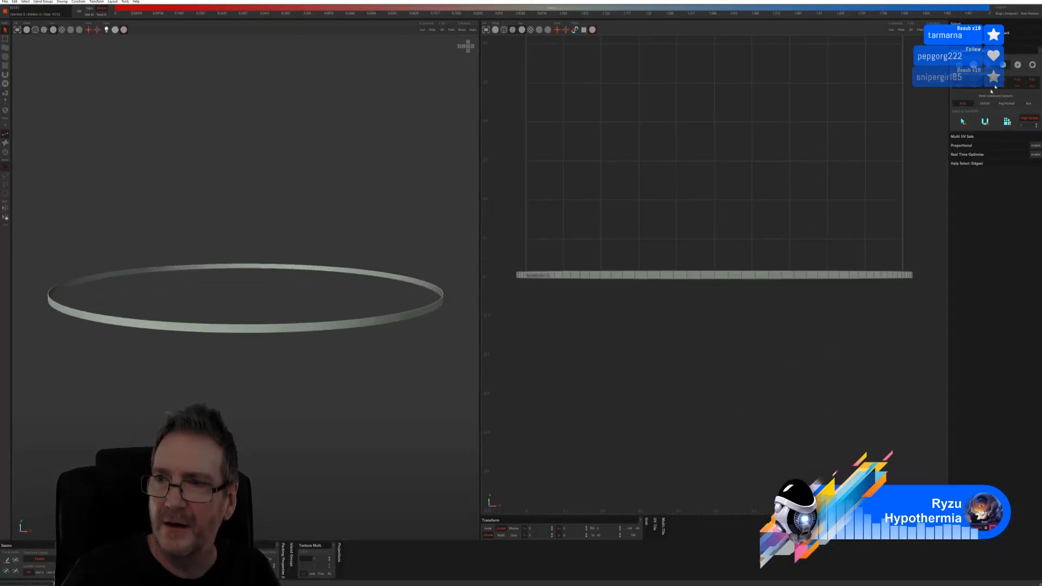
click(984, 121)
click(1006, 121)
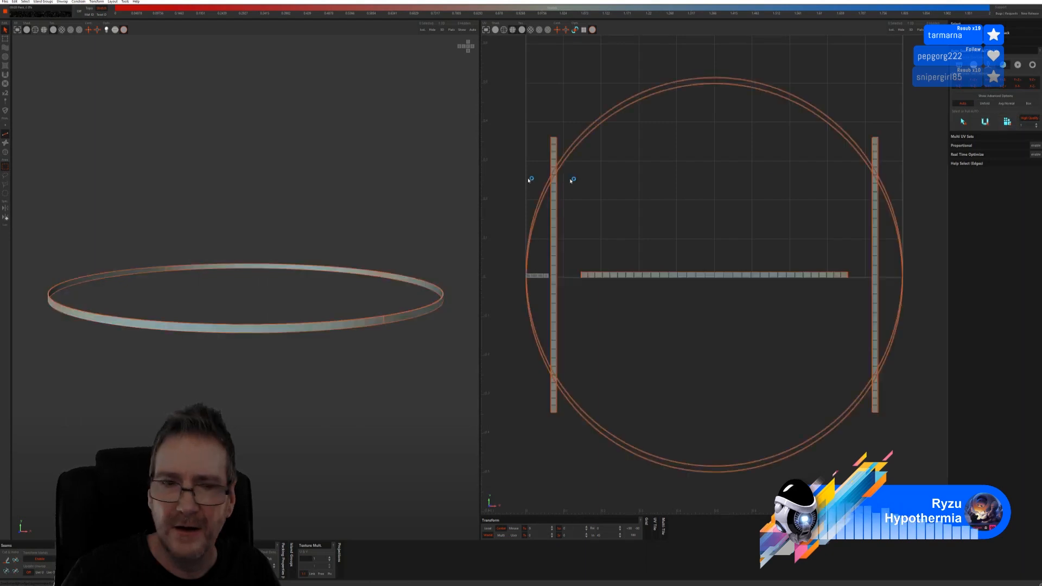
Check the unwrapped base ring with a checker texture and save the UVs back to 3ds Max
click(61, 30)
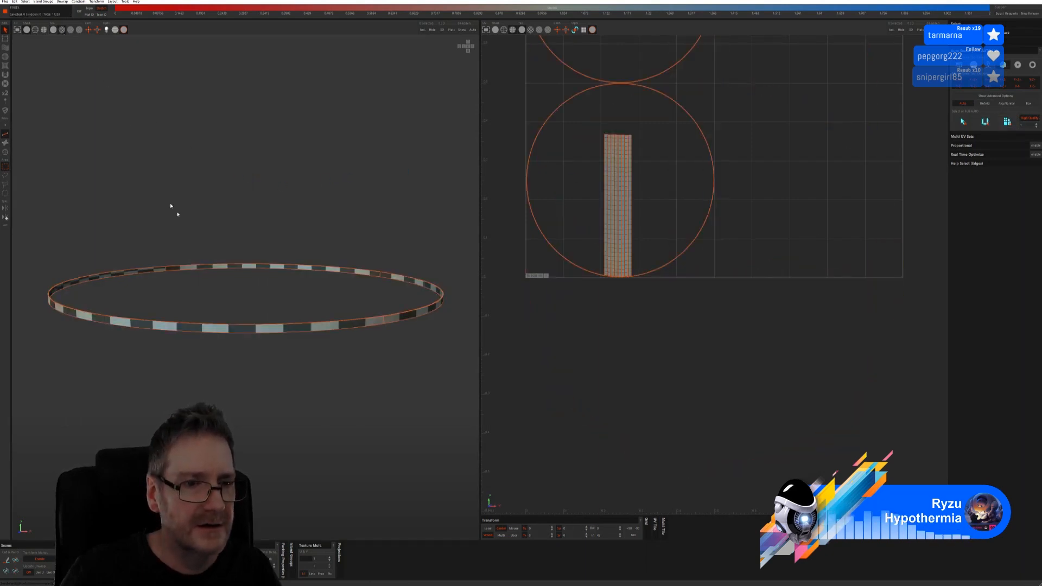
alt+drag(172, 207, 183, 167)
click(5, 2)
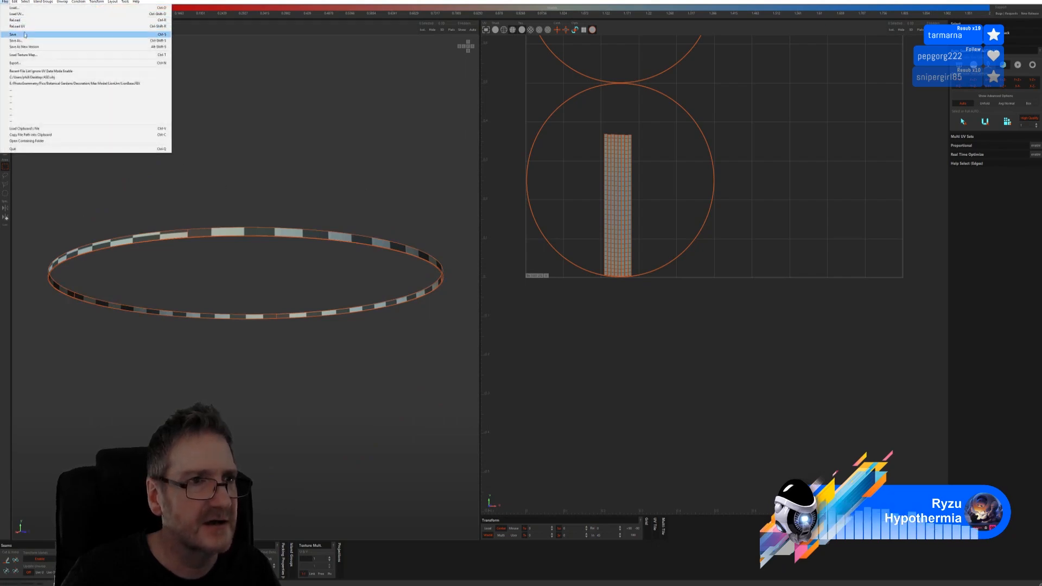
click(24, 35)
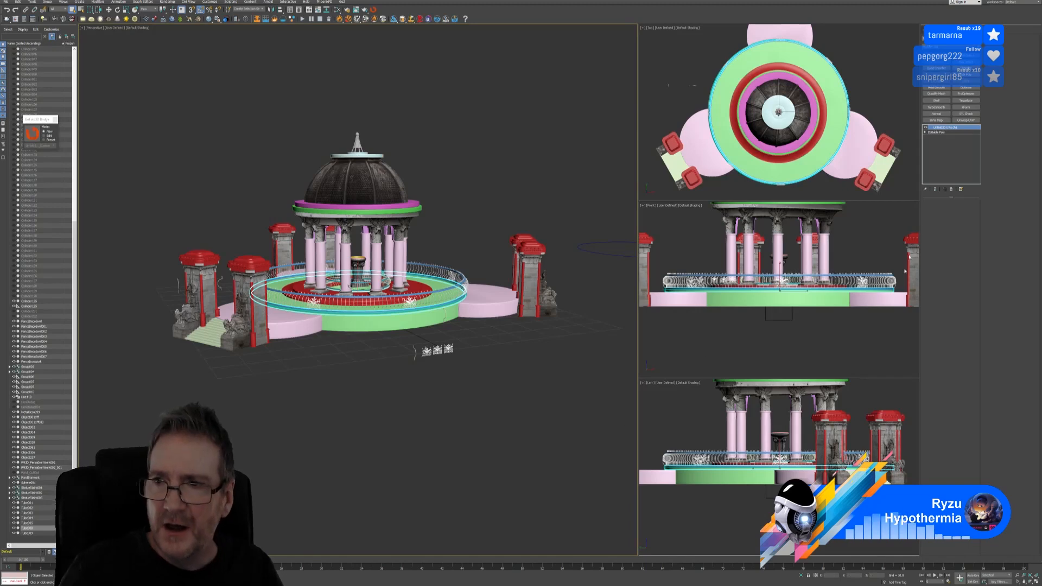
Isolate the railing ring and open it in the Edit UVWs editor
click(801, 575)
scroll(468, 359, up, 3)
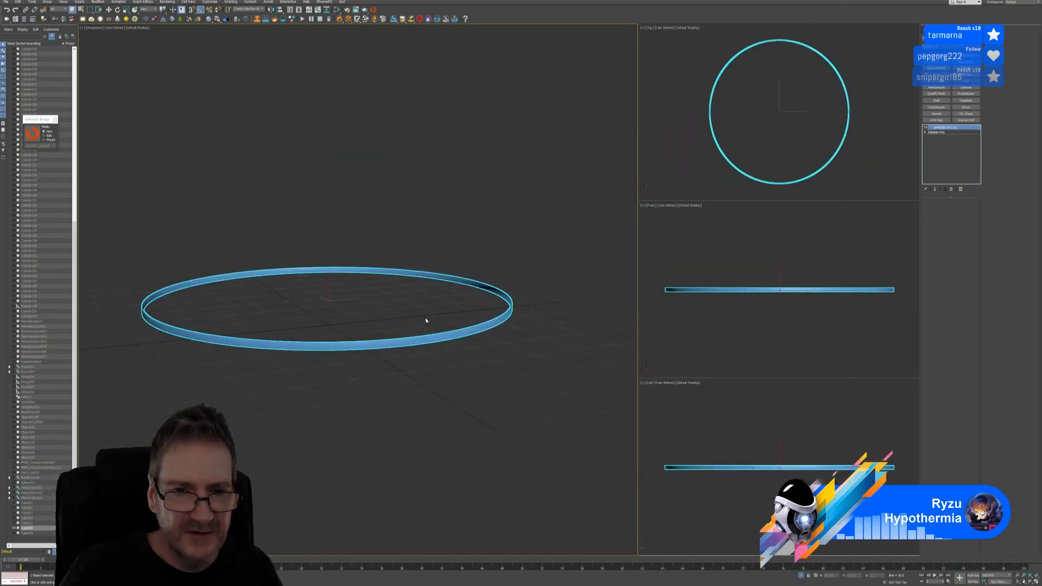
middle_drag(430, 319, 448, 324)
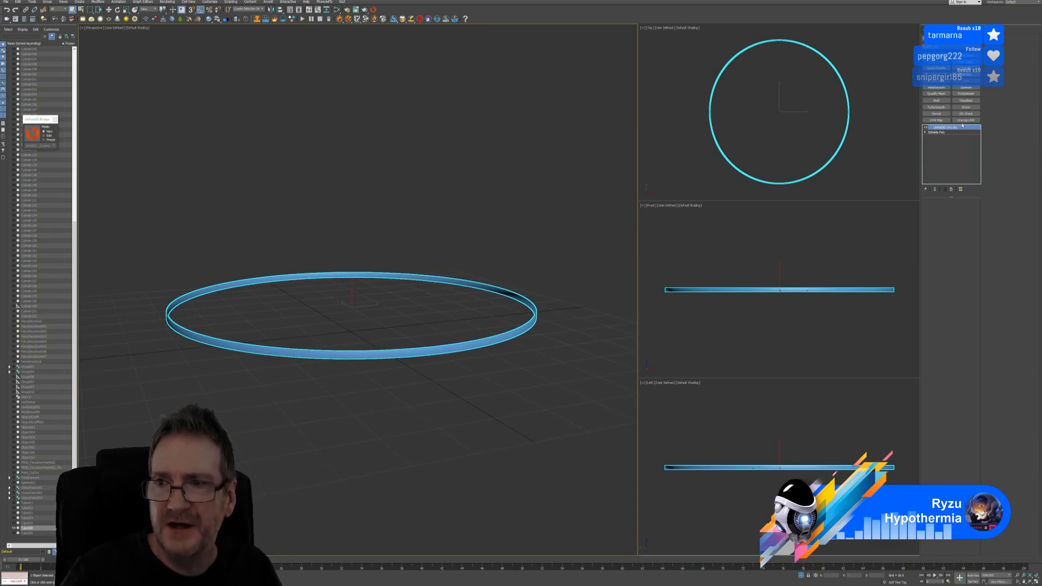
click(949, 319)
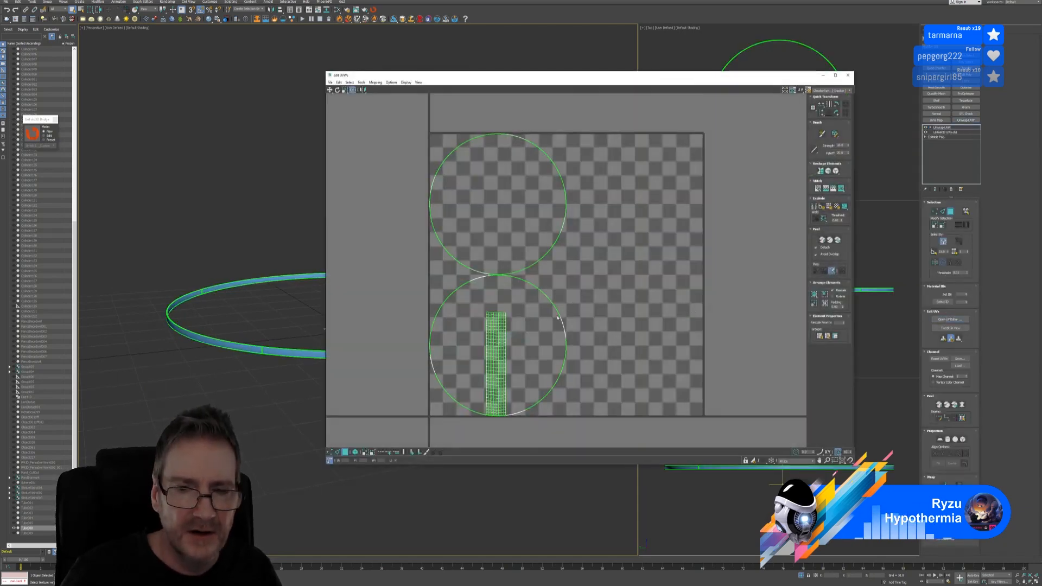
Select the whole UV strip as an element and move it into empty space beside the circles
middle_drag(558, 317, 590, 291)
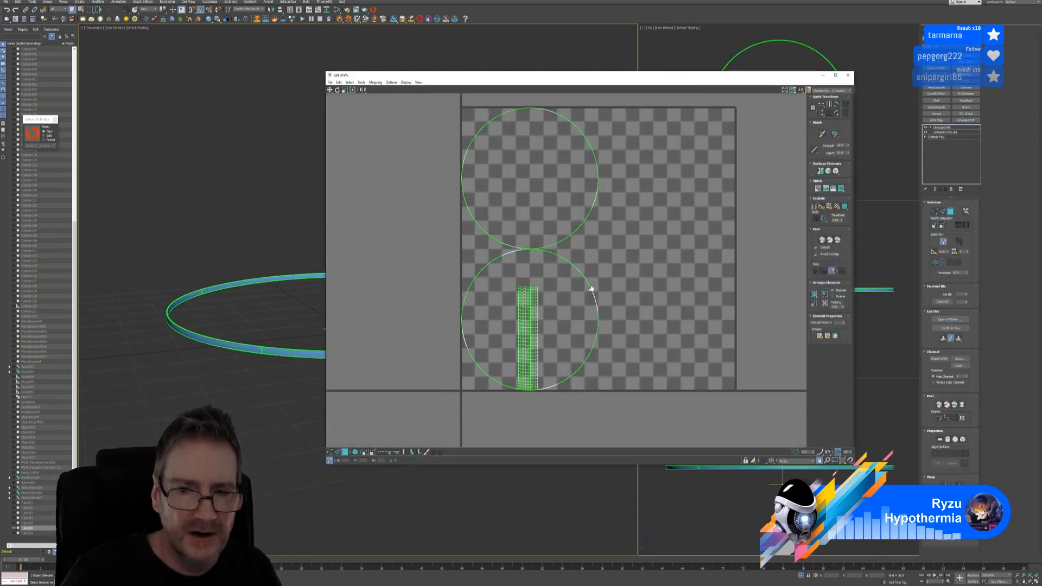
scroll(236, 339, up, 4)
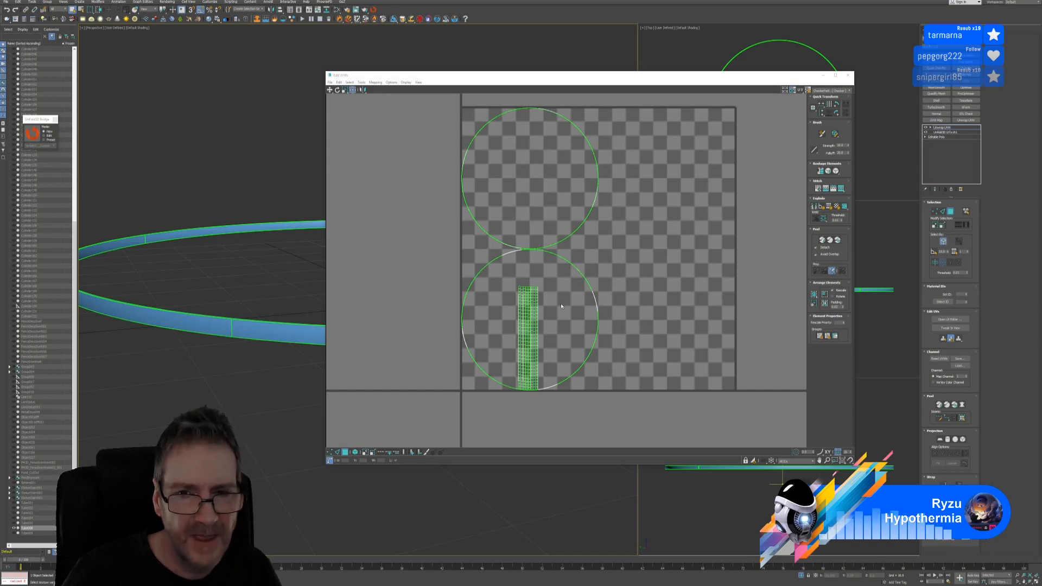
click(527, 293)
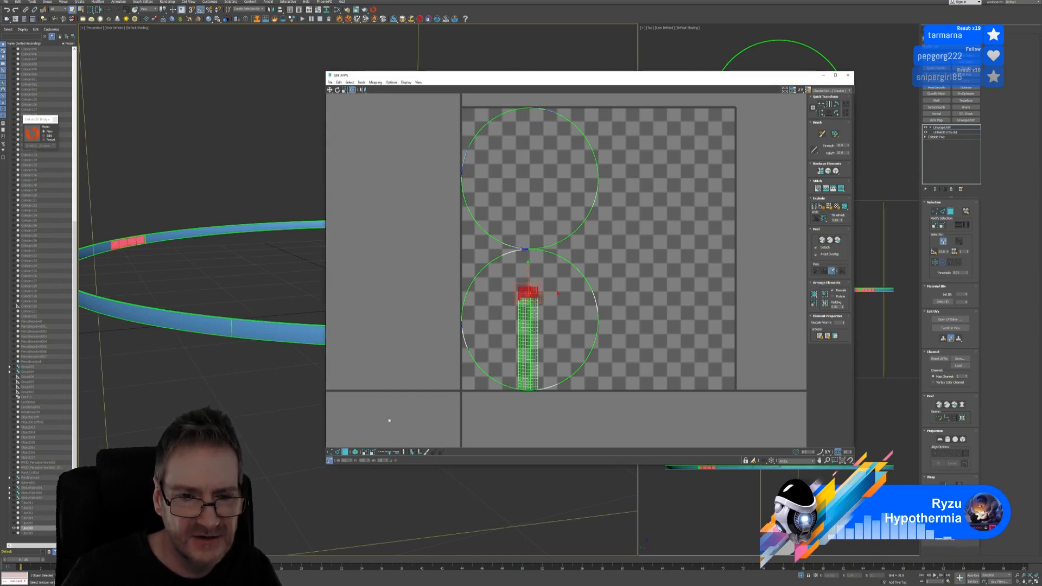
click(354, 451)
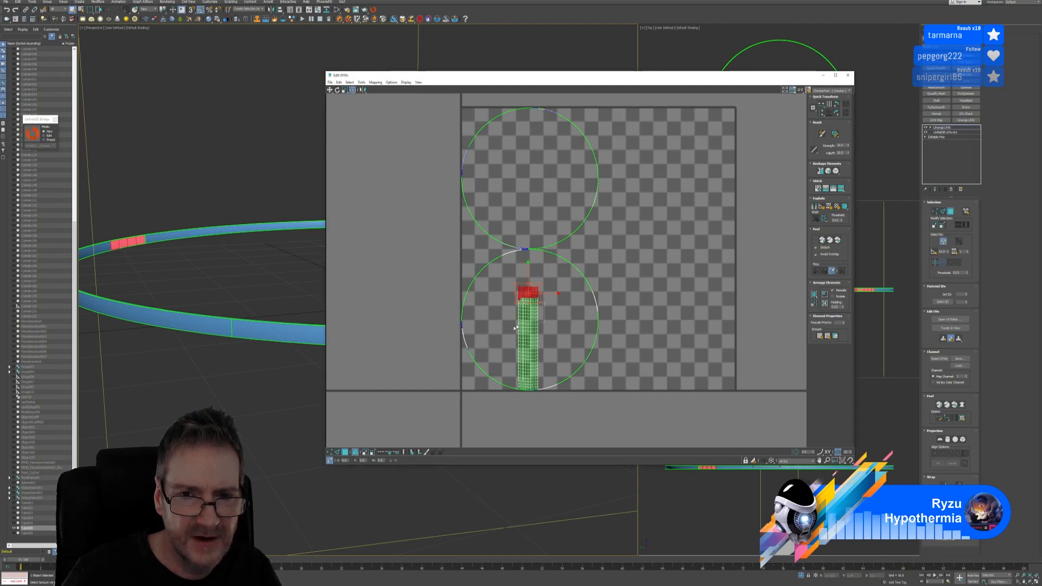
click(537, 324)
drag(536, 331, 678, 214)
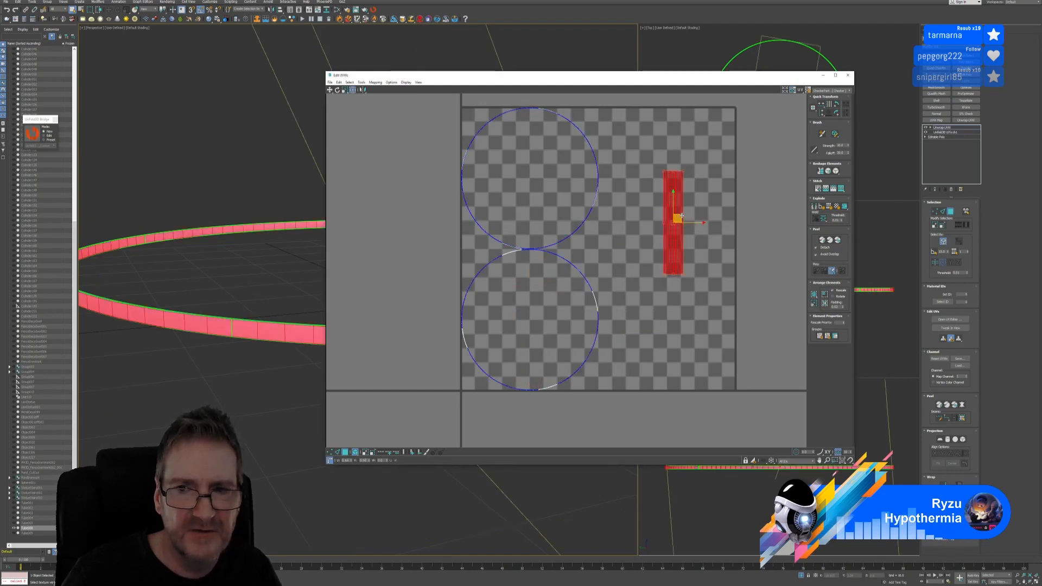
middle_drag(678, 214, 629, 239)
Select the strip's top-right UV vertex and bring up the Tools menu
scroll(627, 230, up, 3)
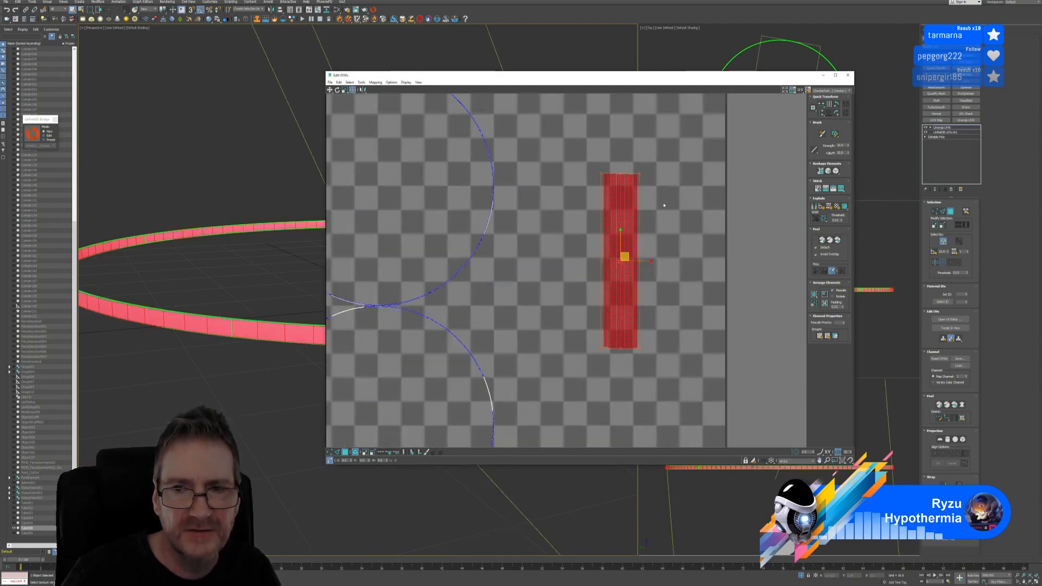
click(648, 168)
scroll(648, 174, up, 2)
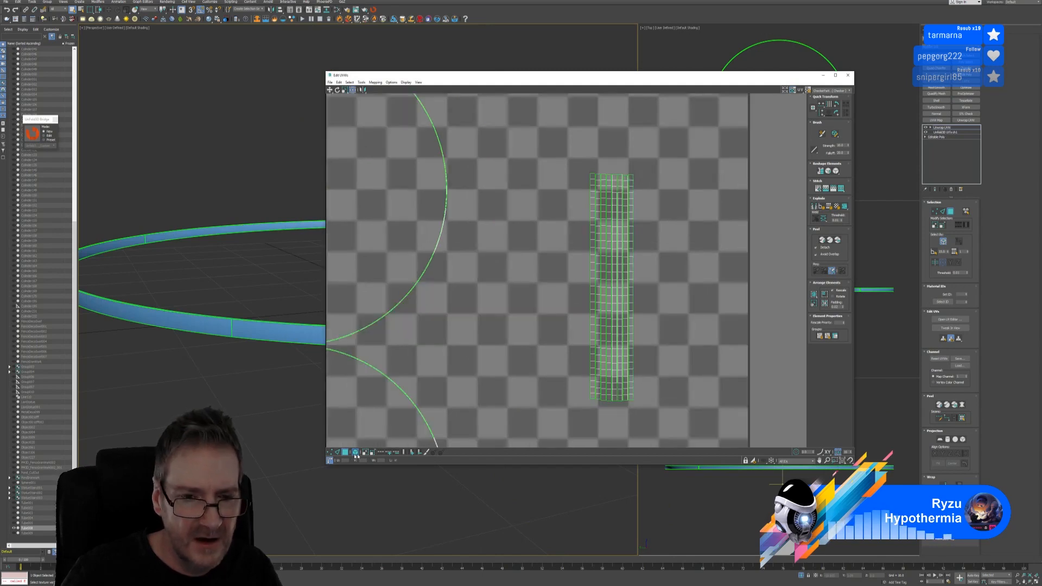
scroll(669, 201, up, 2)
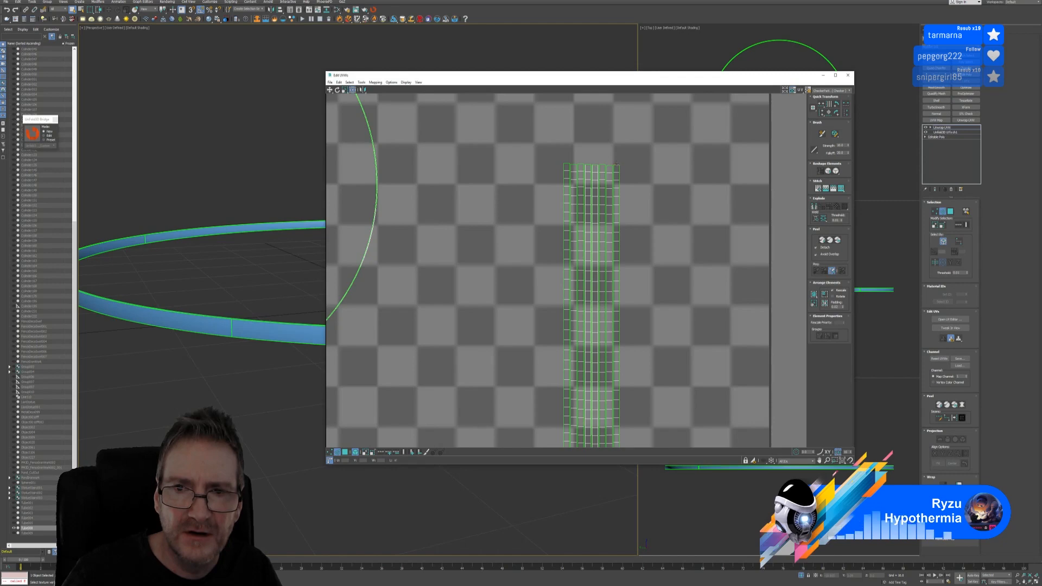
click(617, 164)
middle_drag(651, 265, 660, 221)
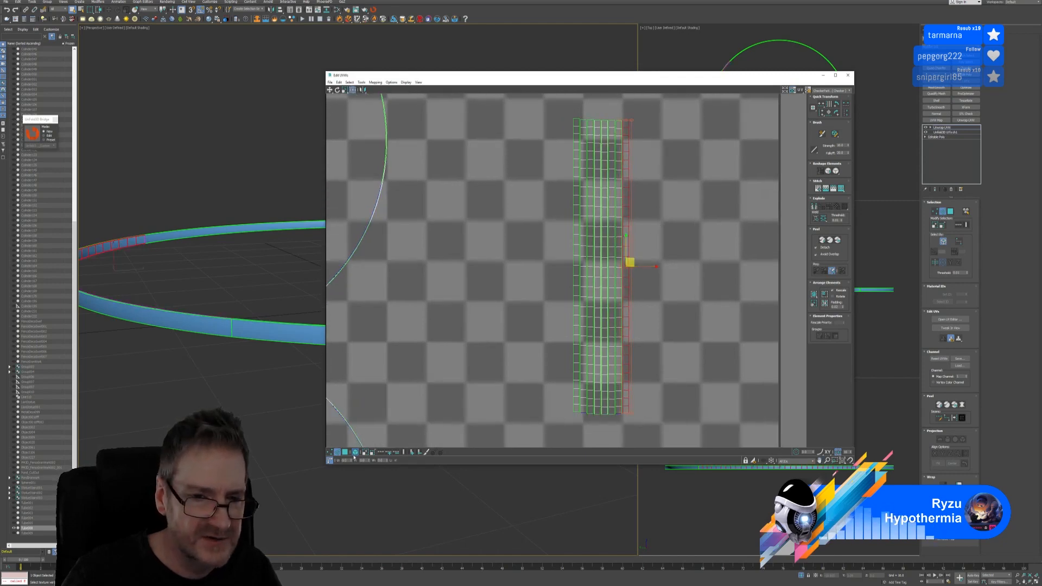
click(656, 189)
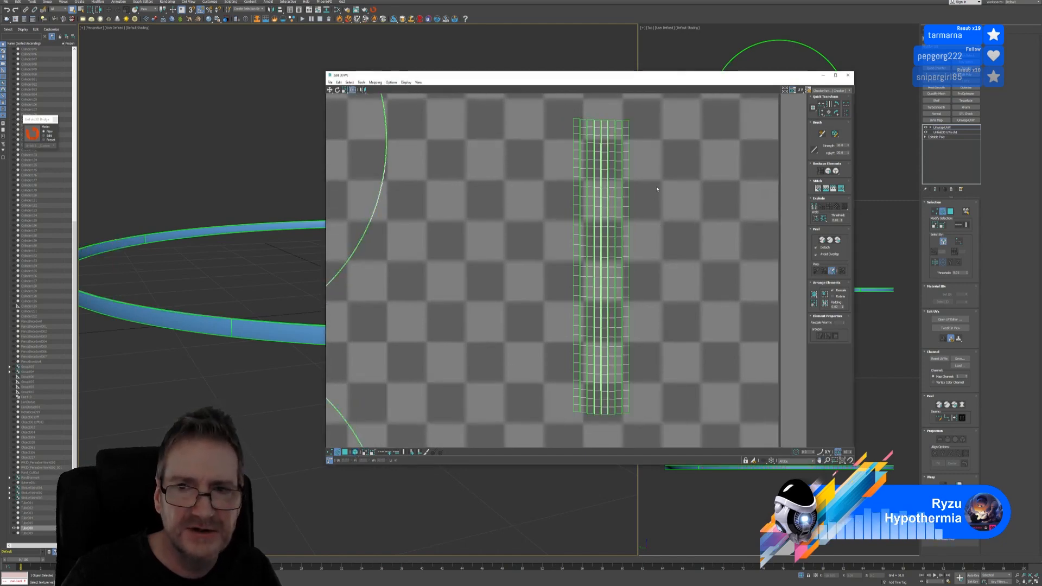
click(627, 121)
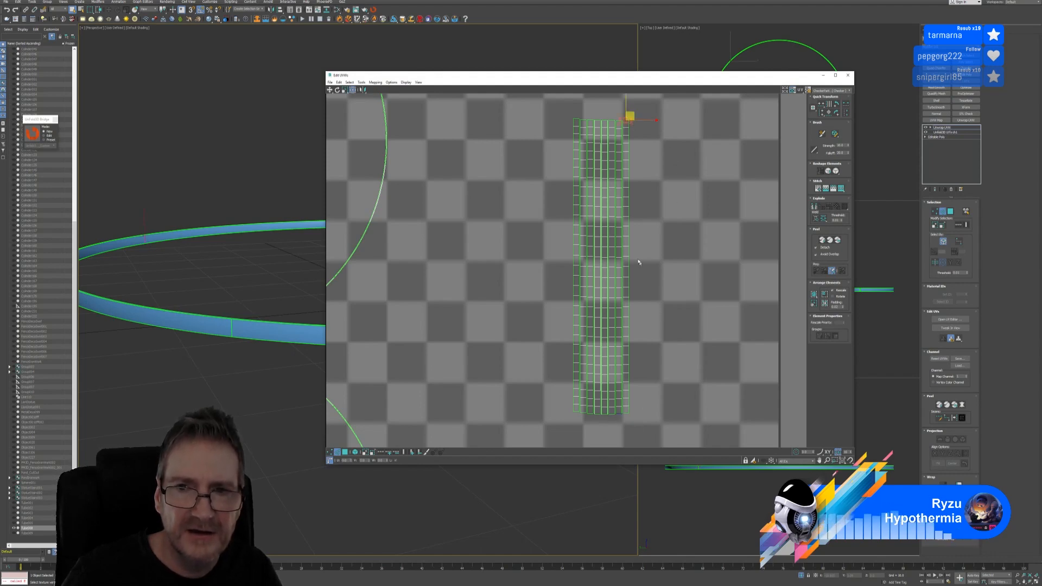
click(362, 83)
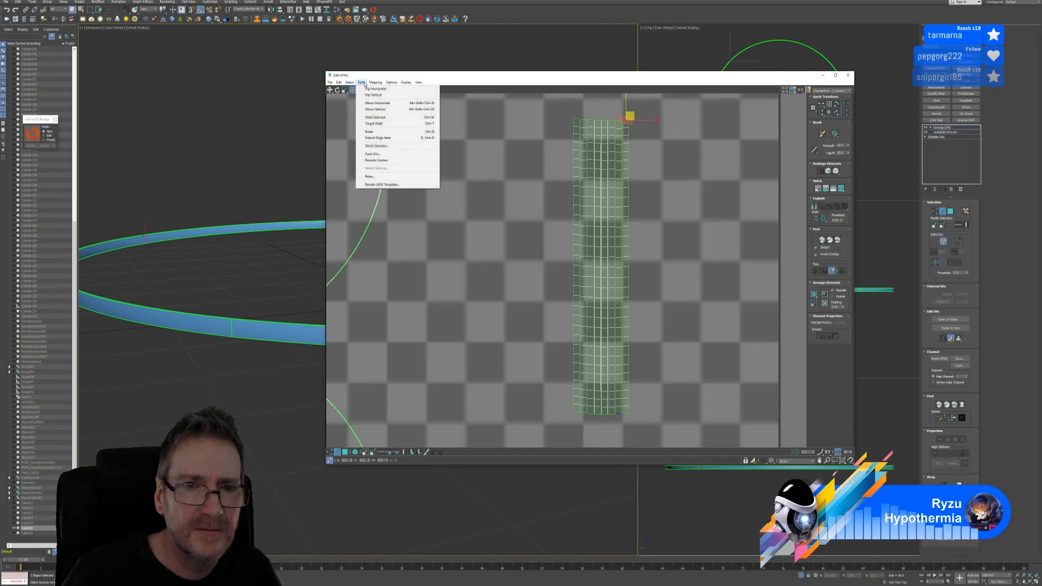
Weld the selected UV vertices, then stitch them to their neighbours with Stitch Selected
click(380, 118)
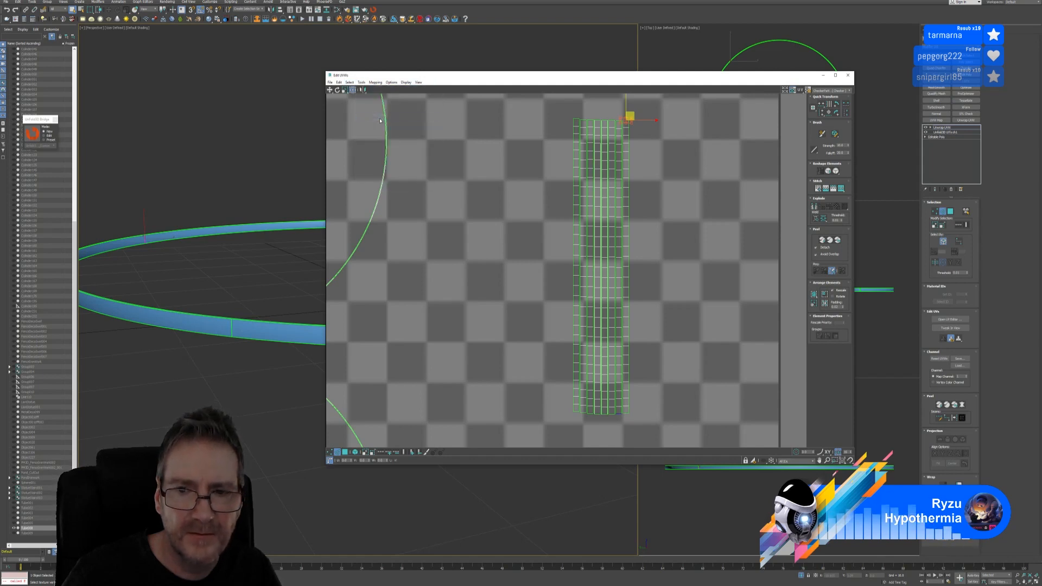
click(361, 82)
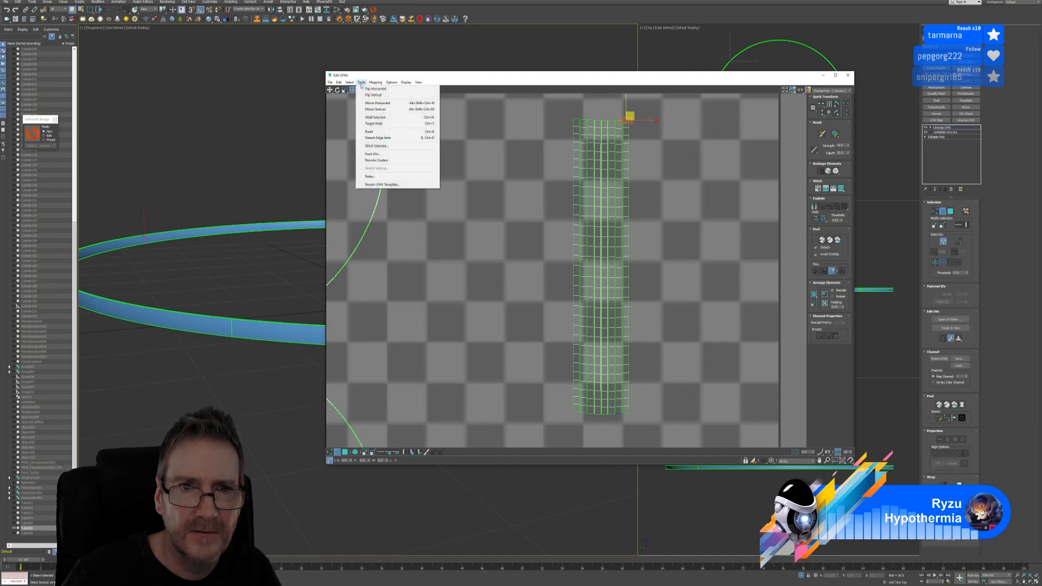
click(386, 146)
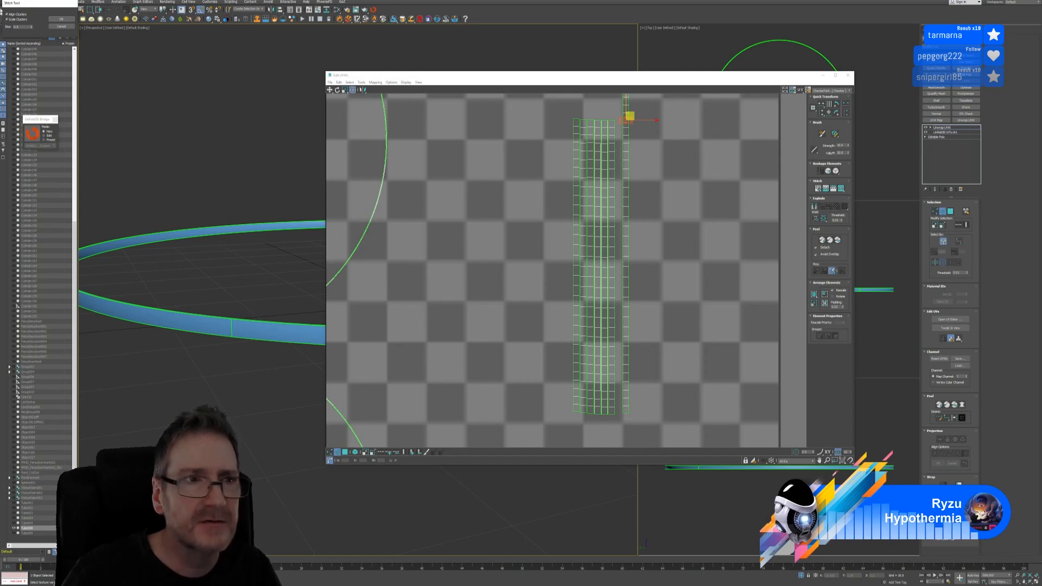
drag(30, 7, 263, 82)
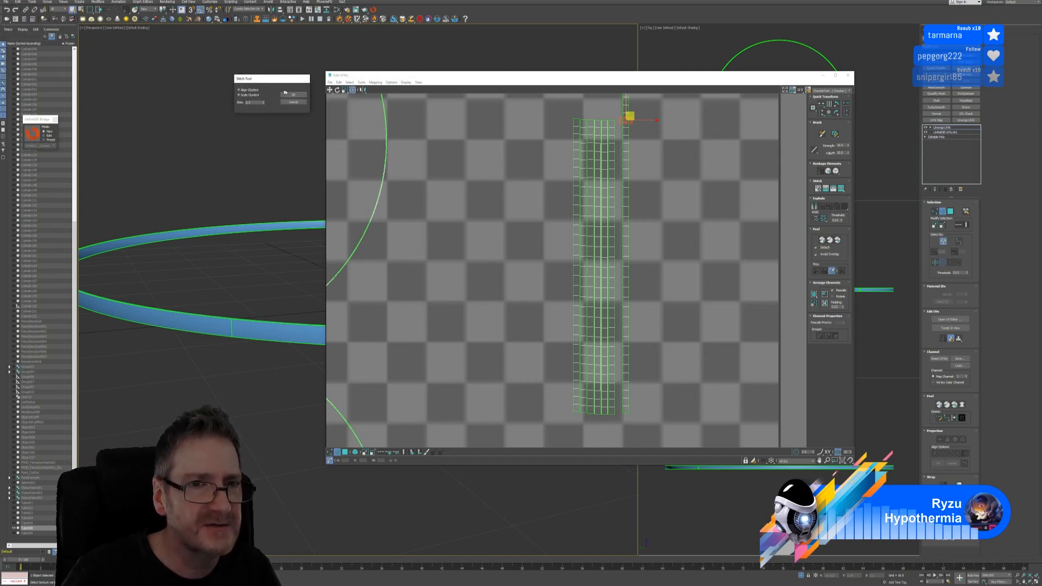
click(293, 96)
scroll(621, 223, down, 5)
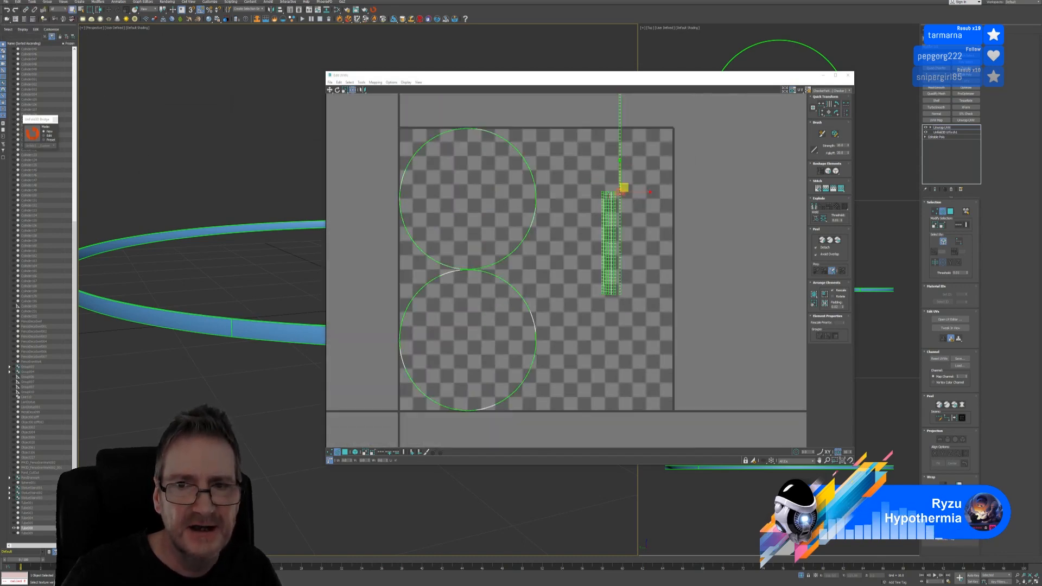
middle_drag(629, 176, 600, 204)
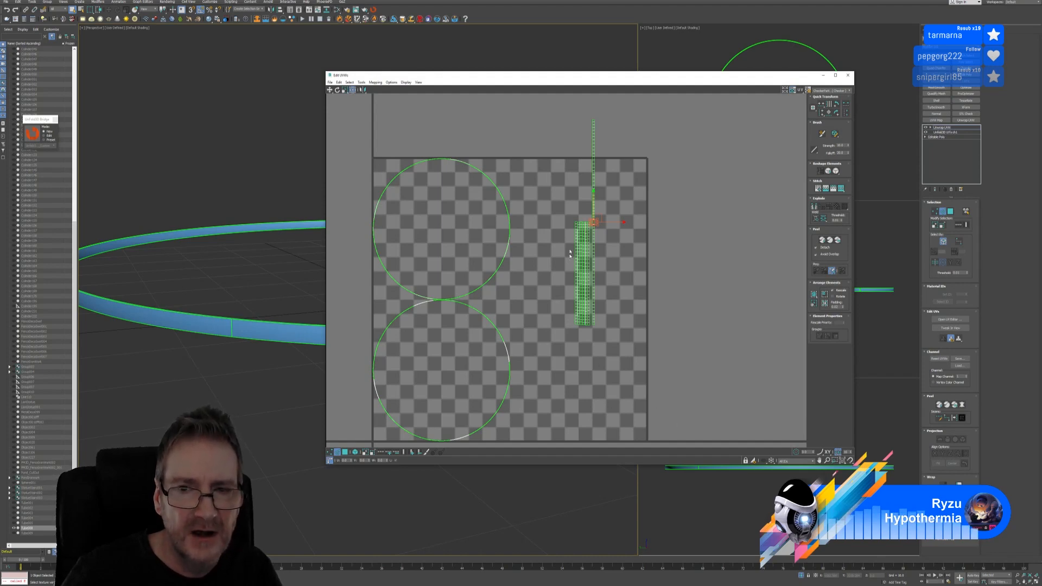
Select the UV shell's top-right vertex and stitch it to the adjoining UVs
alt+middle_drag(297, 314, 255, 298)
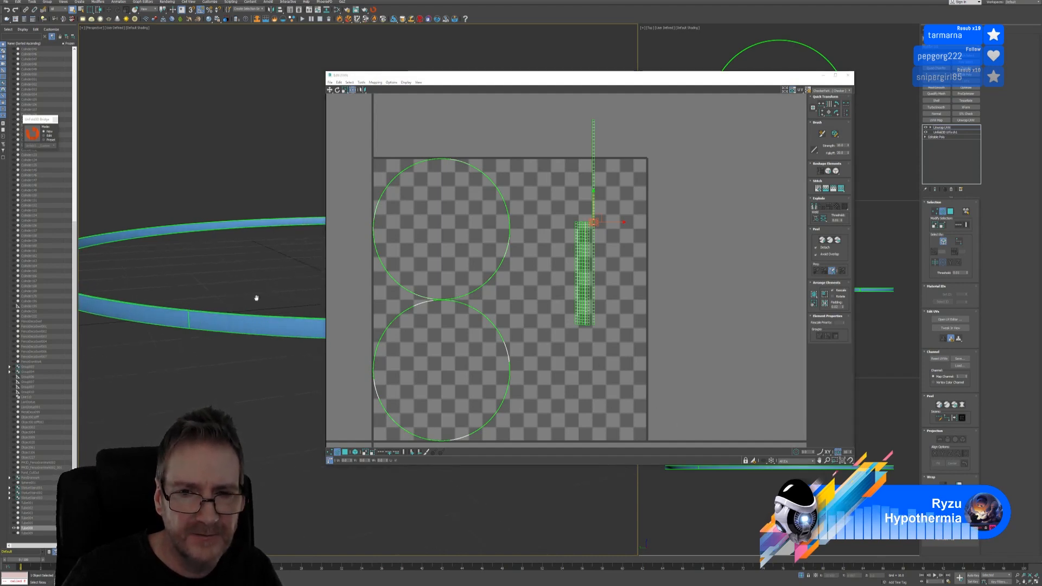
scroll(536, 304, up, 6)
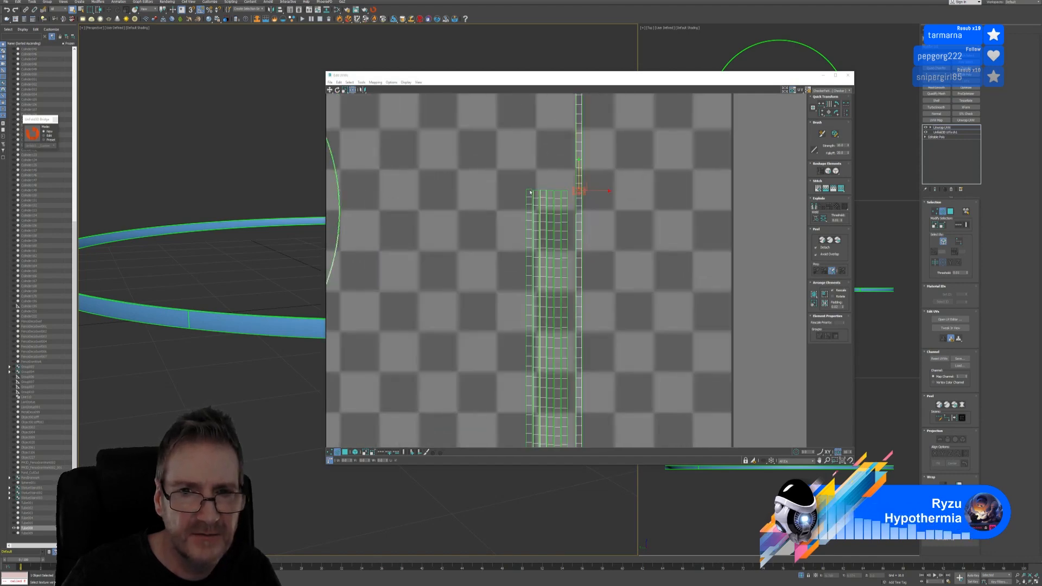
scroll(595, 282, down, 3)
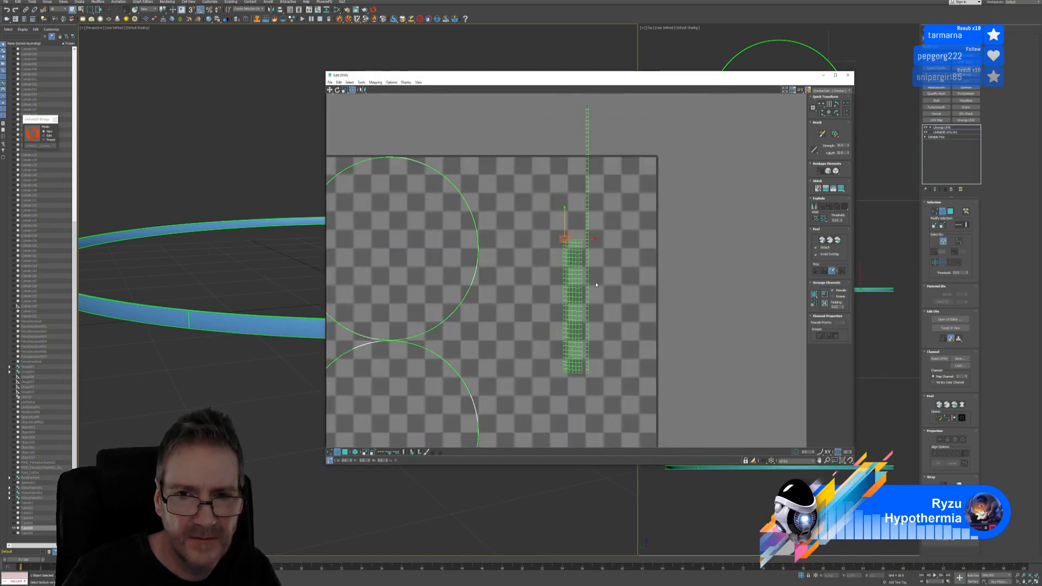
scroll(595, 282, up, 1)
scroll(600, 284, down, 3)
middle_drag(610, 210, 603, 247)
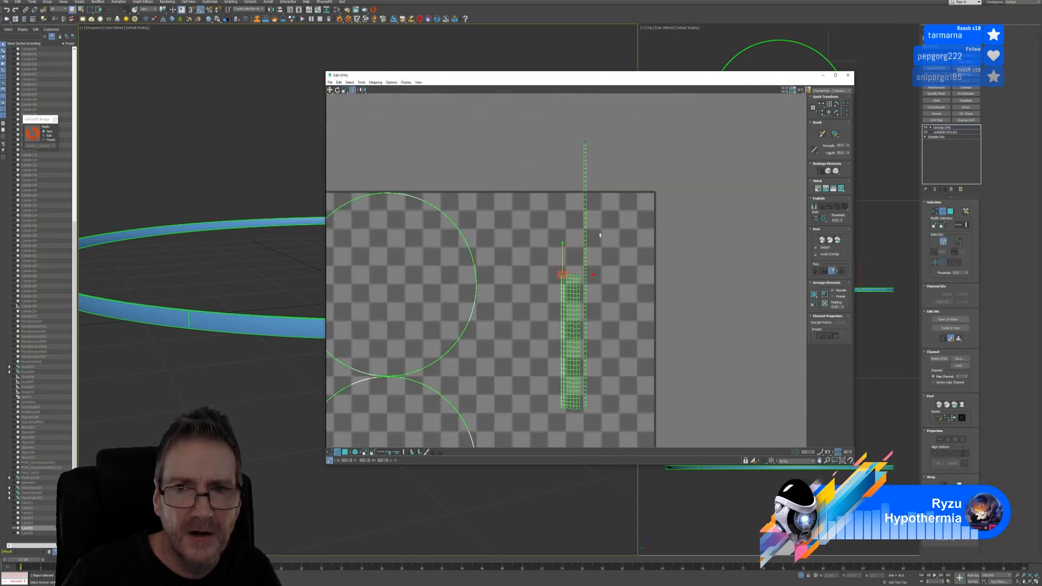
scroll(584, 274, up, 3)
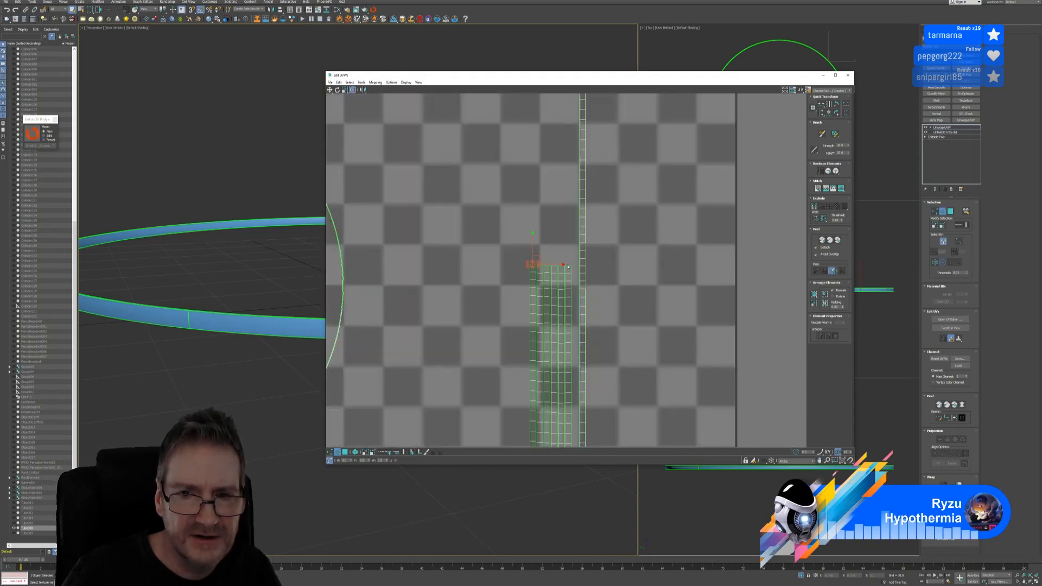
click(568, 267)
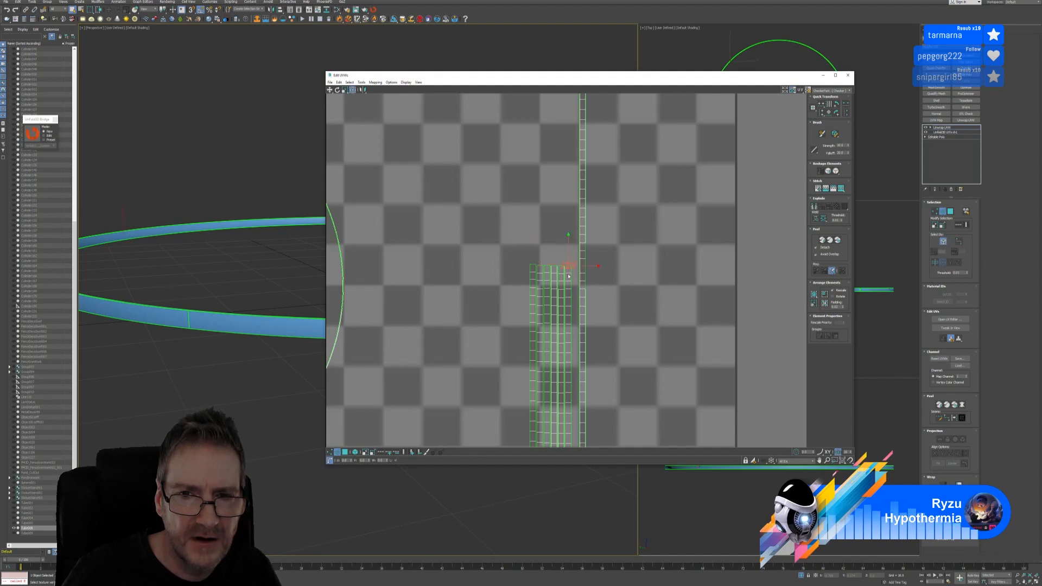
scroll(619, 314, down, 2)
middle_drag(600, 330, 560, 248)
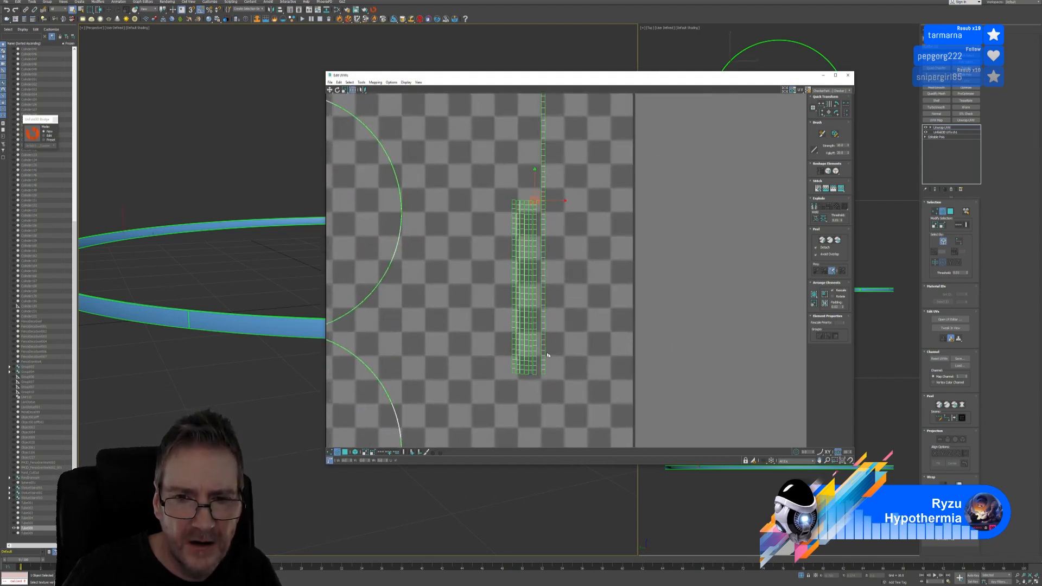
scroll(544, 355, up, 2)
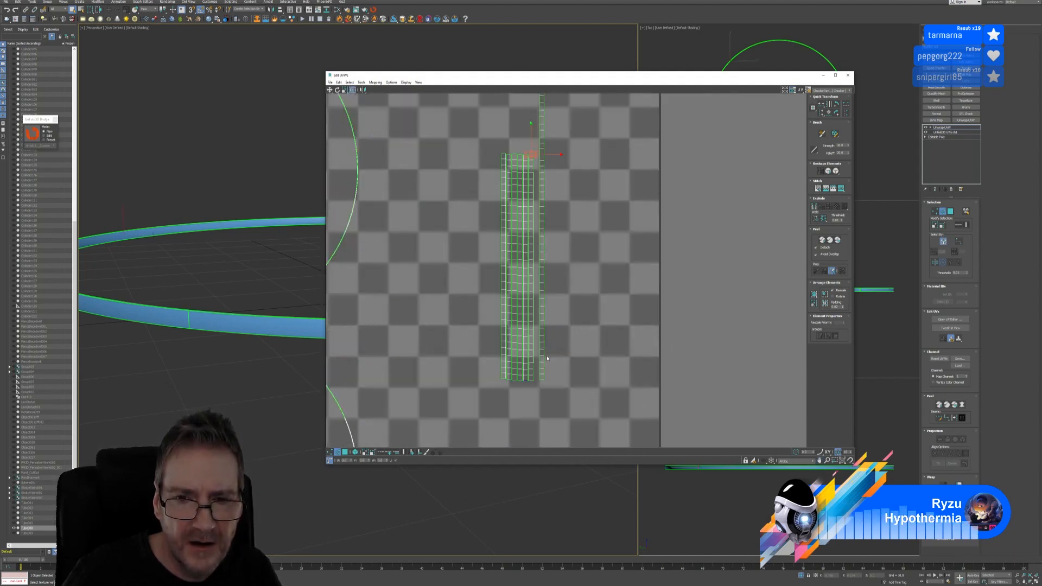
click(361, 82)
click(377, 147)
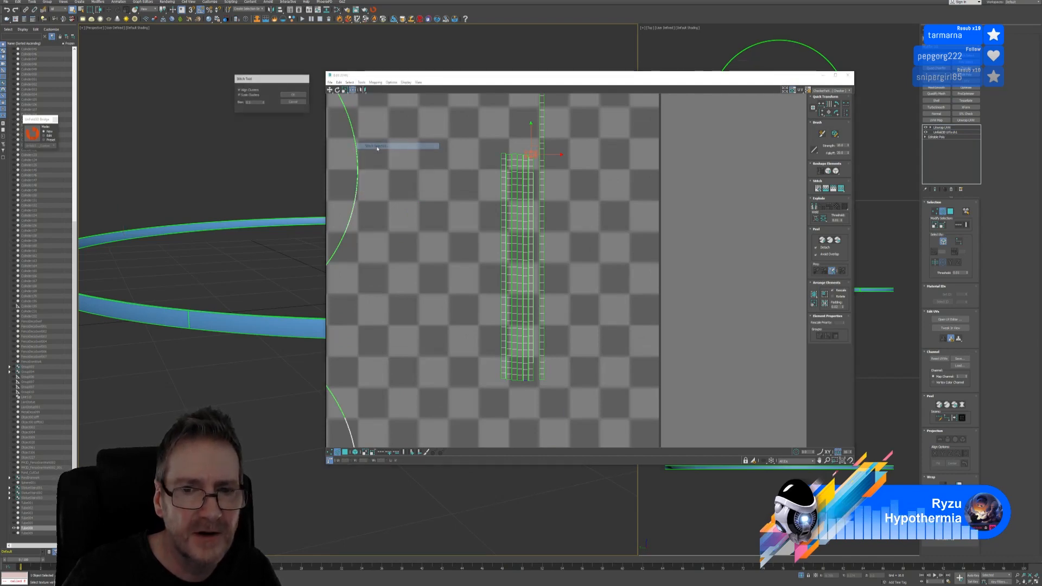
scroll(581, 194, down, 3)
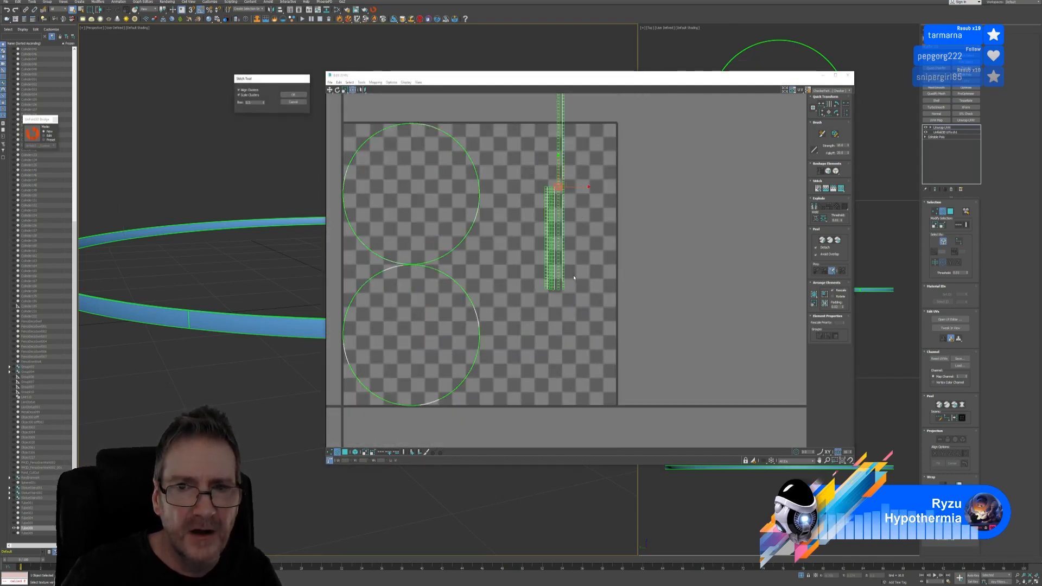
click(293, 95)
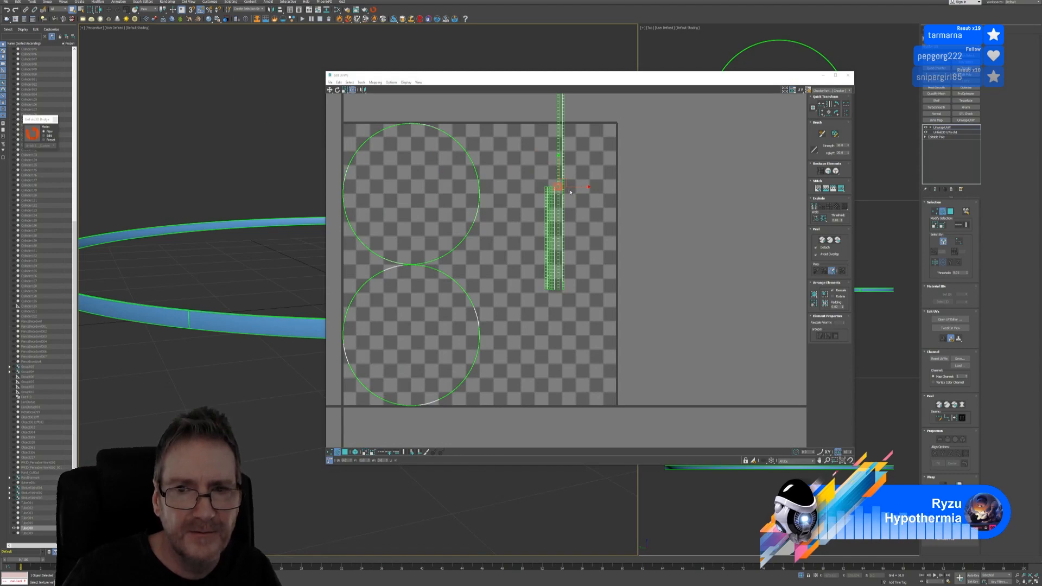
Run Stitch Selected twice more to join the remaining strips into one upright column
scroll(571, 192, up, 6)
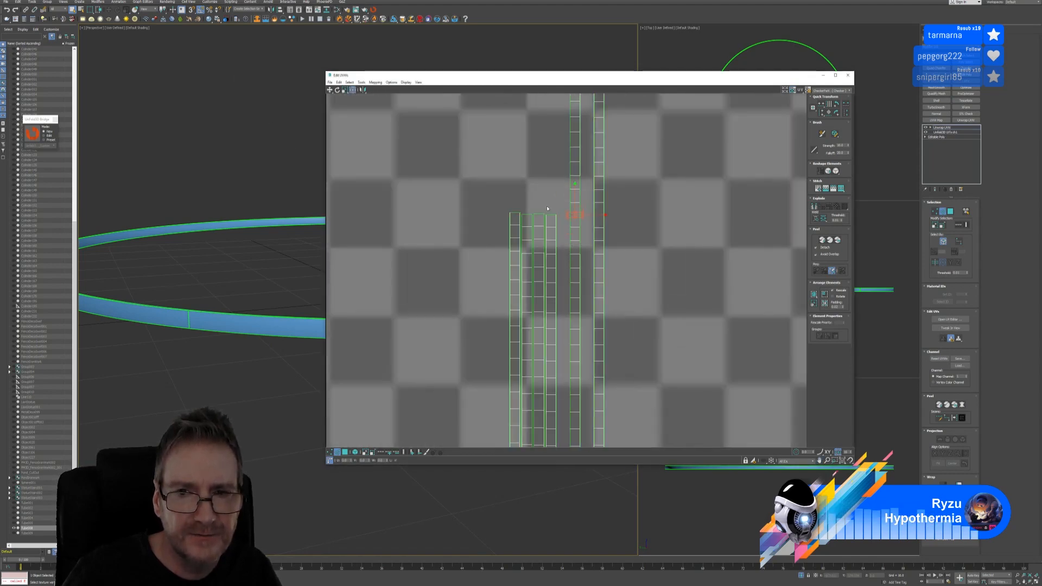
scroll(547, 208, down, 3)
scroll(558, 262, up, 5)
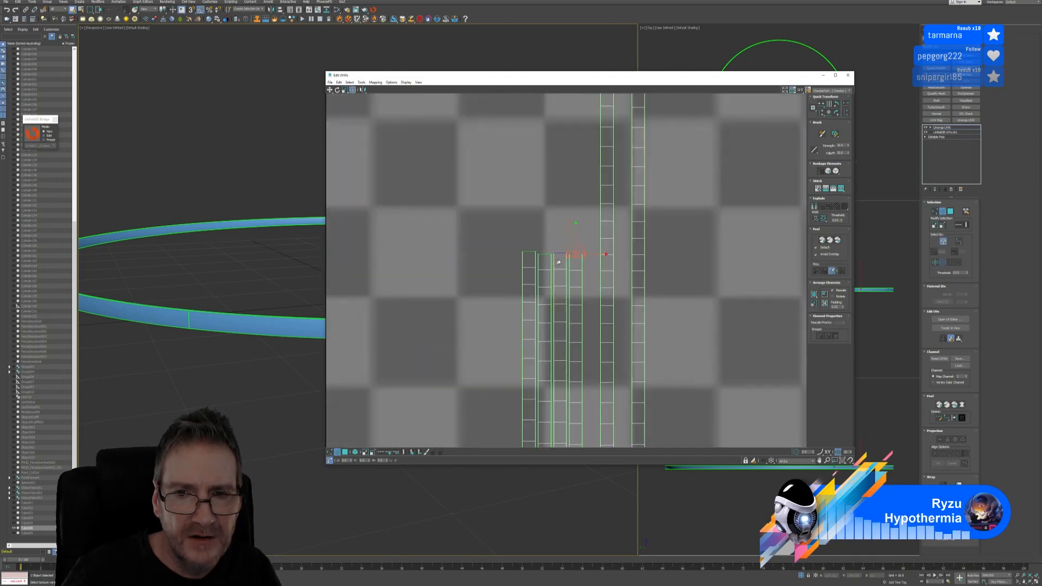
scroll(559, 262, down, 3)
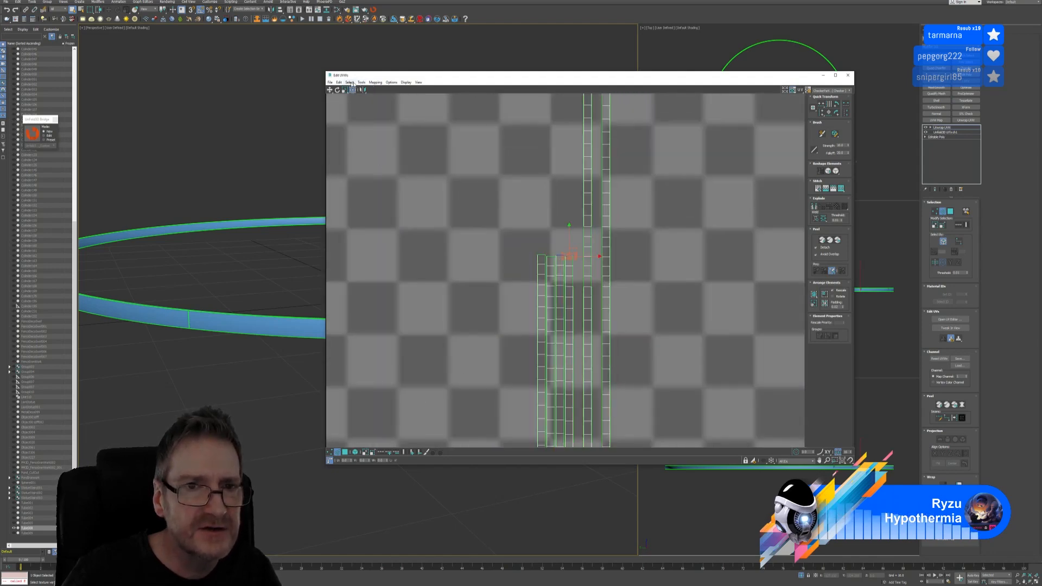
click(361, 82)
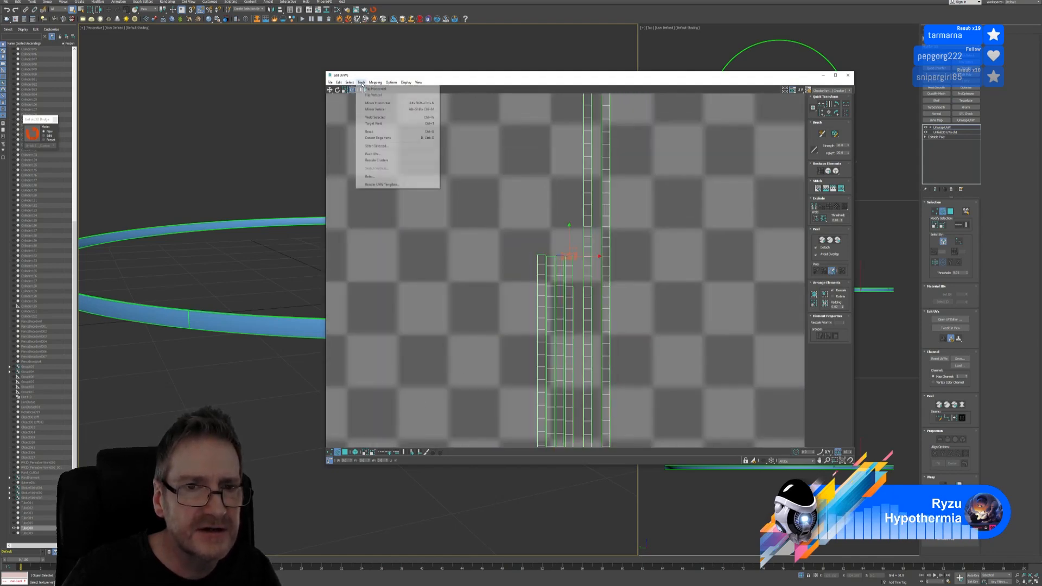
click(388, 146)
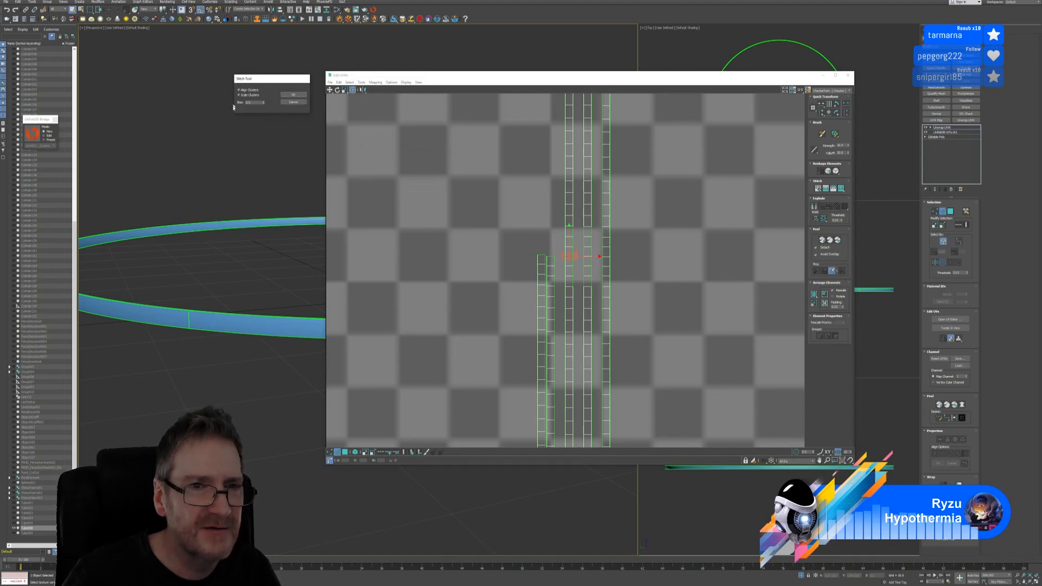
click(293, 94)
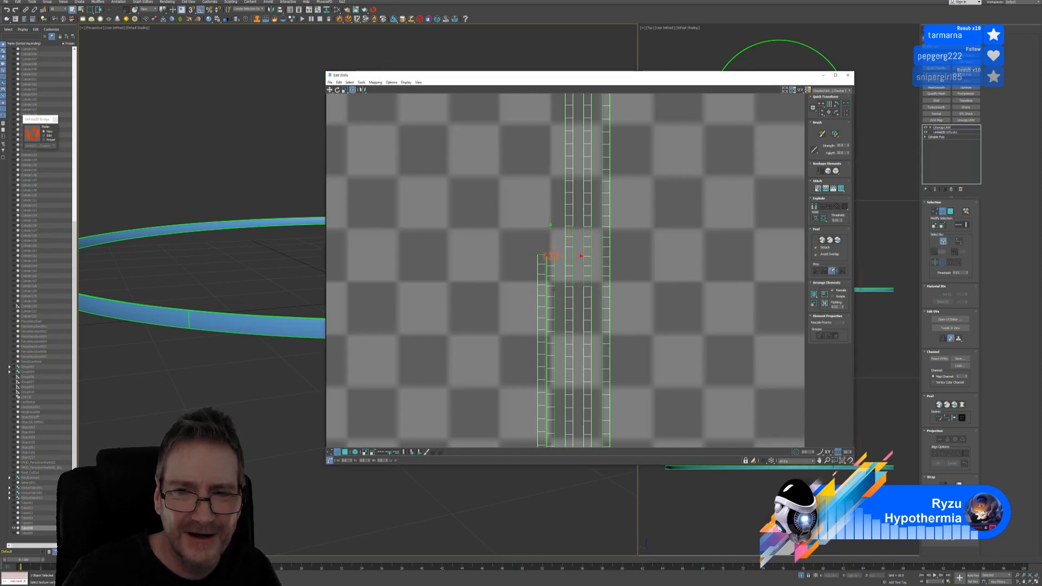
scroll(554, 290, down, 5)
scroll(561, 380, up, 5)
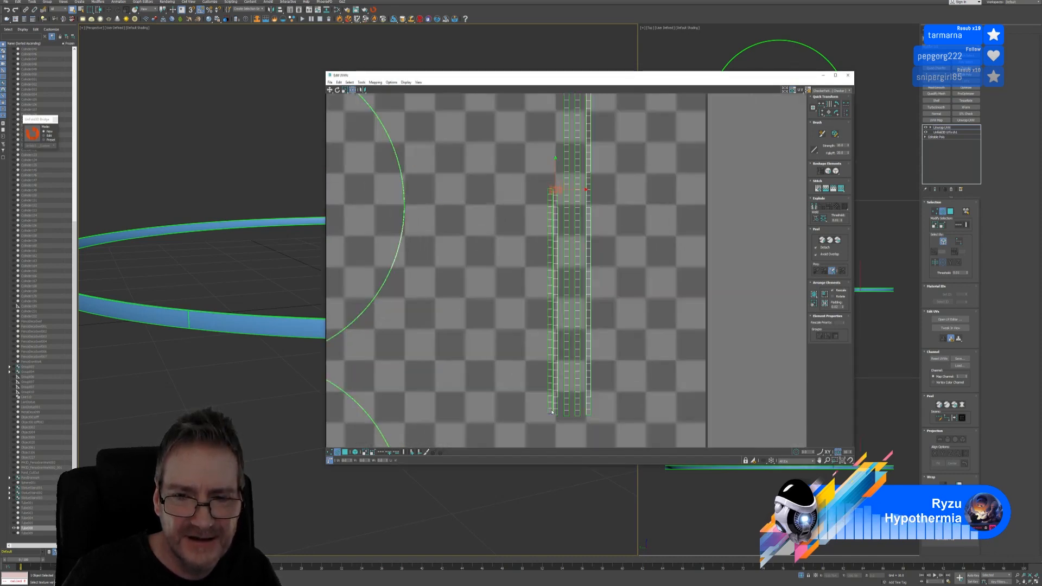
click(351, 83)
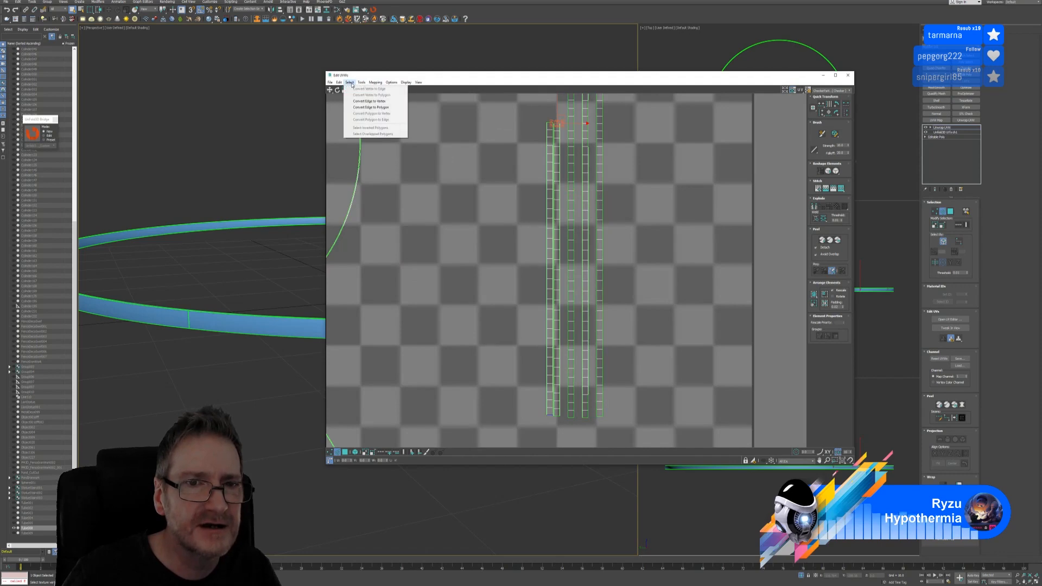
mouse_move(360, 82)
click(375, 146)
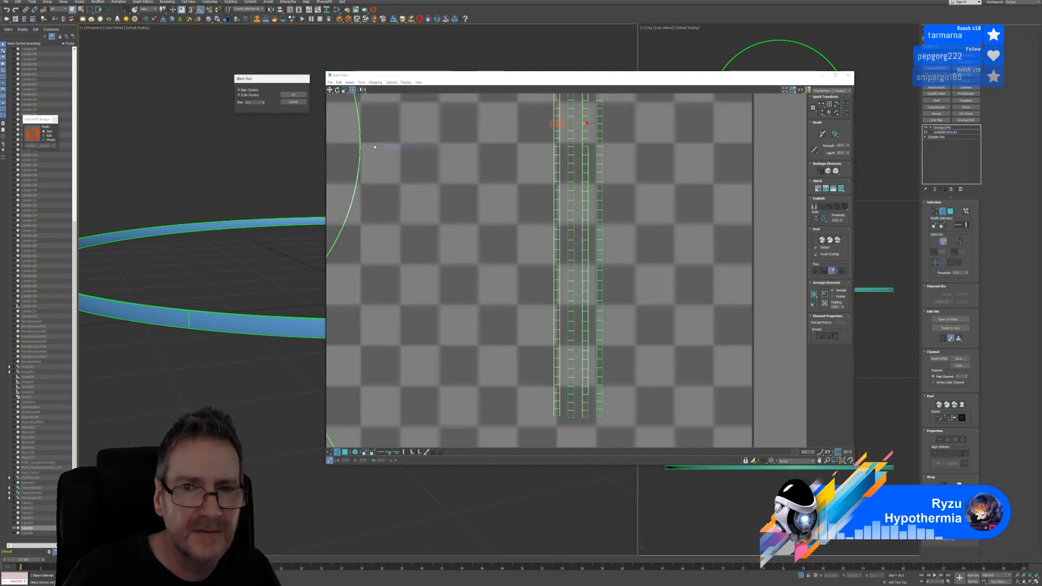
click(300, 102)
scroll(585, 220, down, 10)
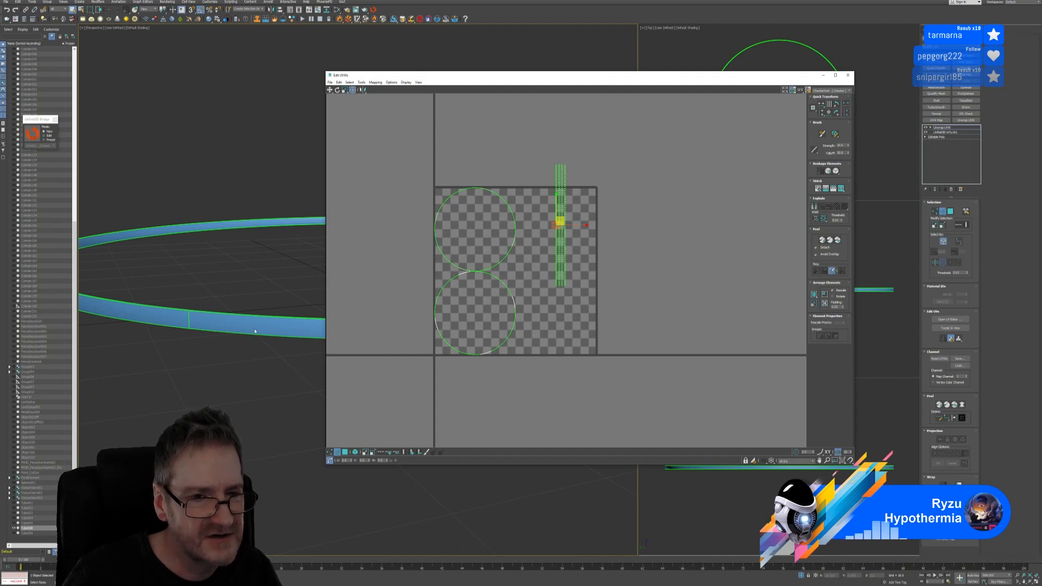
Select and then clear the vertical UV strip, reframing the UV view around the layout
drag(549, 144, 554, 319)
click(587, 241)
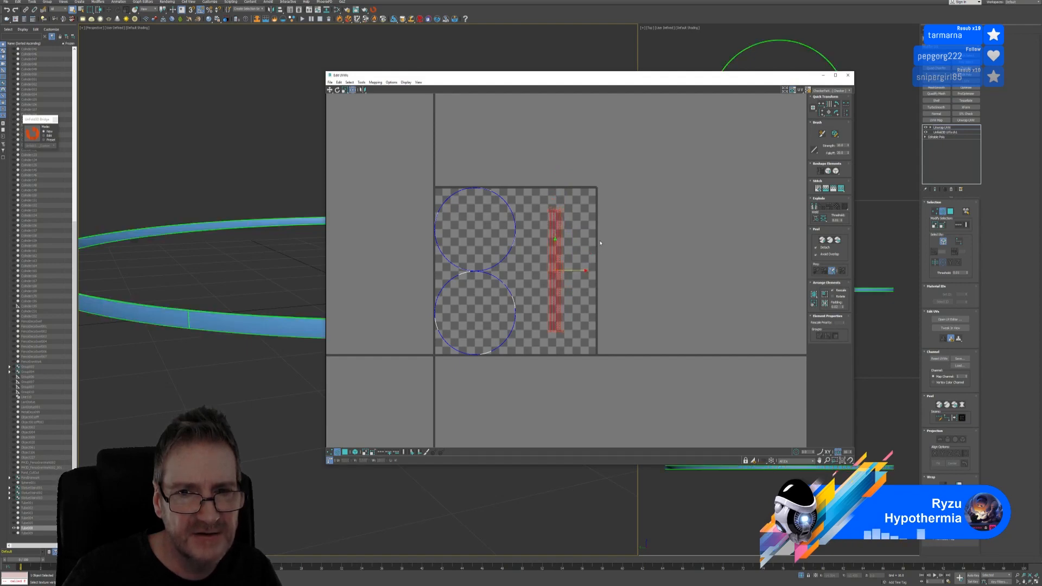
scroll(586, 241, up, 5)
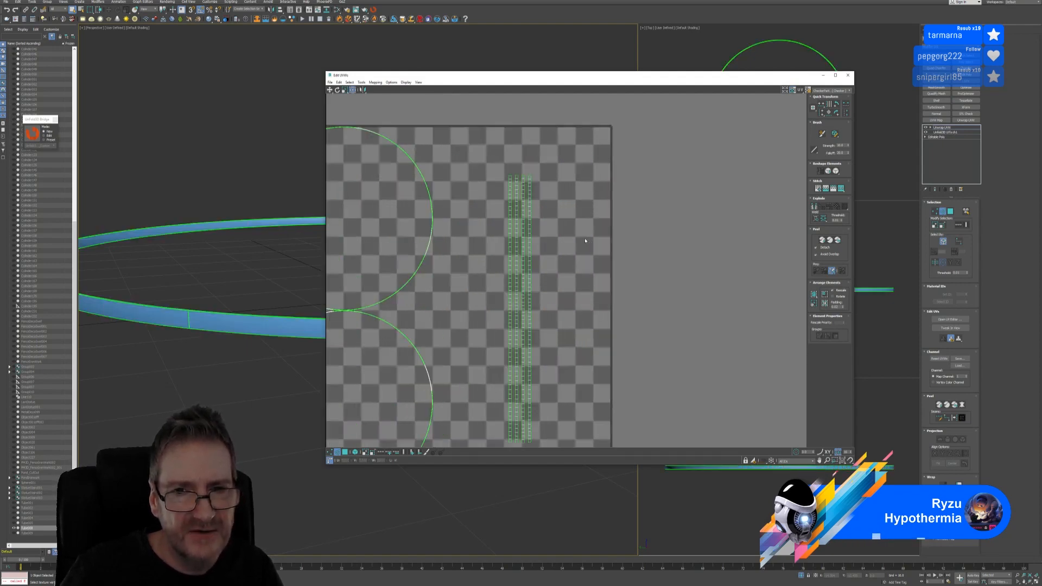
scroll(585, 240, down, 2)
scroll(167, 269, down, 3)
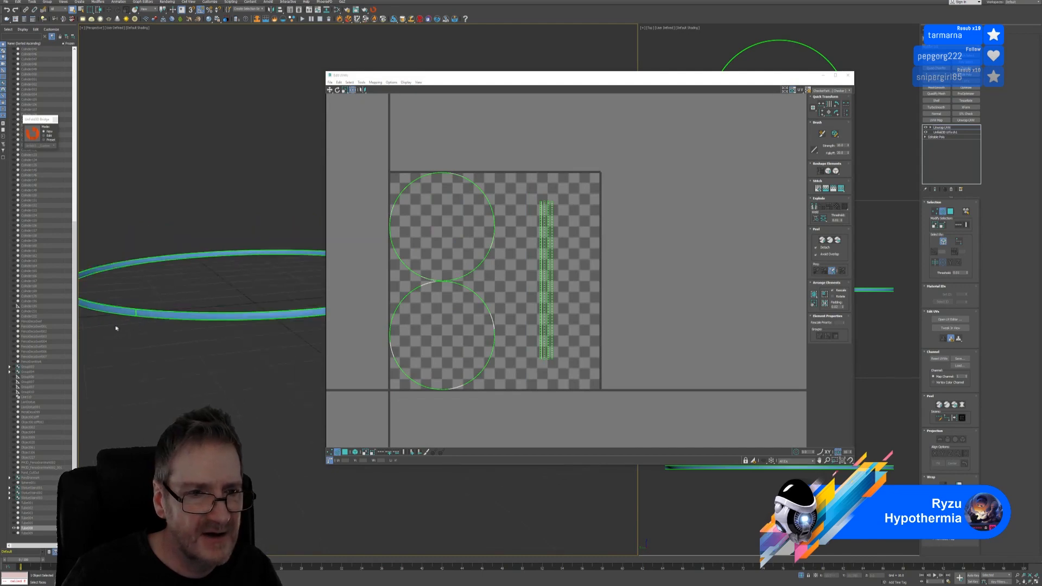
scroll(133, 316, up, 3)
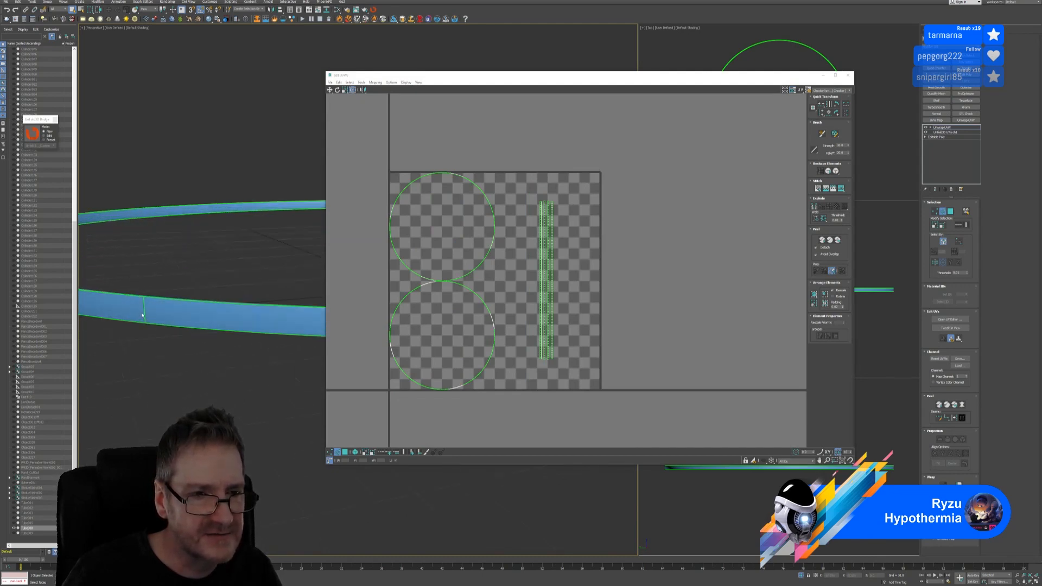
middle_drag(585, 224, 518, 211)
scroll(522, 216, down, 4)
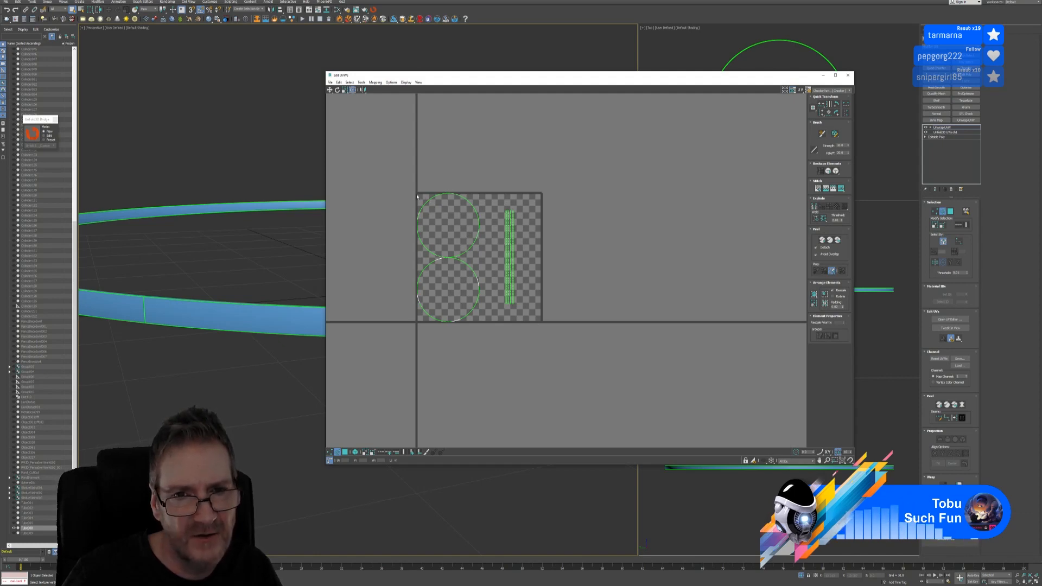
scroll(507, 232, up, 4)
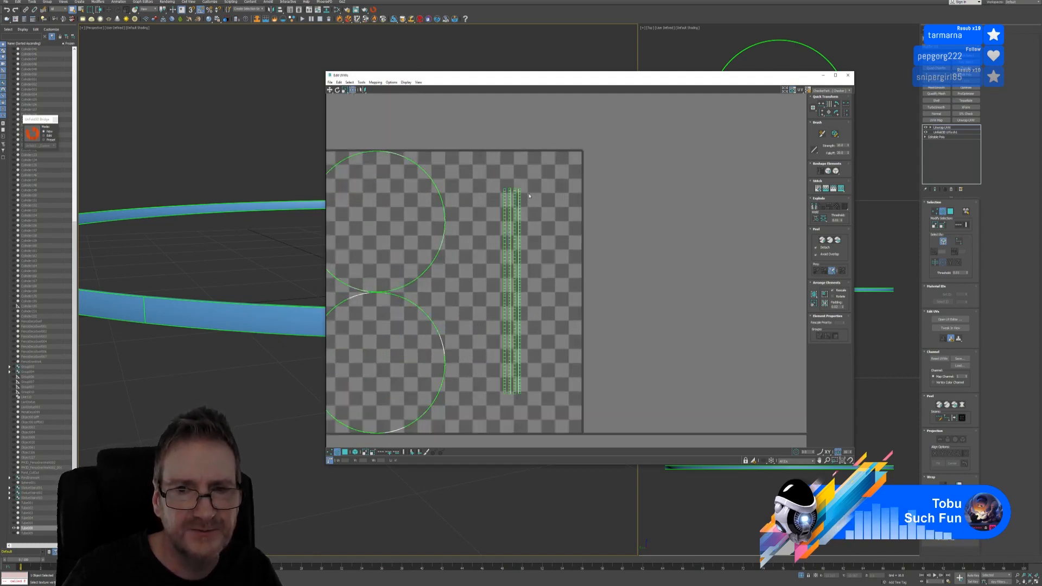
scroll(521, 195, up, 2)
scroll(515, 185, up, 3)
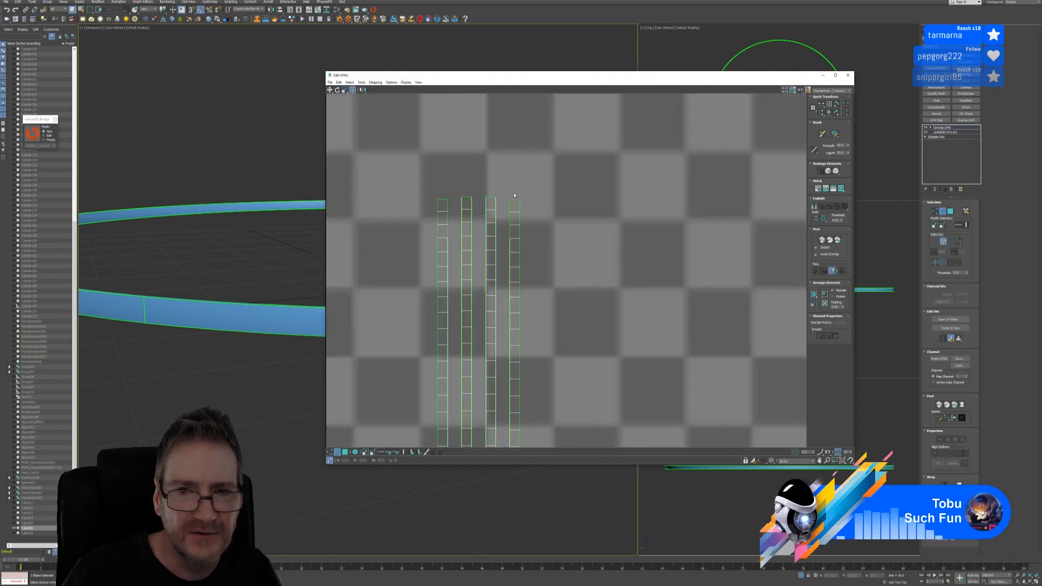
Select the rightmost strip's top edge and stitch it with Stitch Selected
click(514, 199)
scroll(489, 230, down, 2)
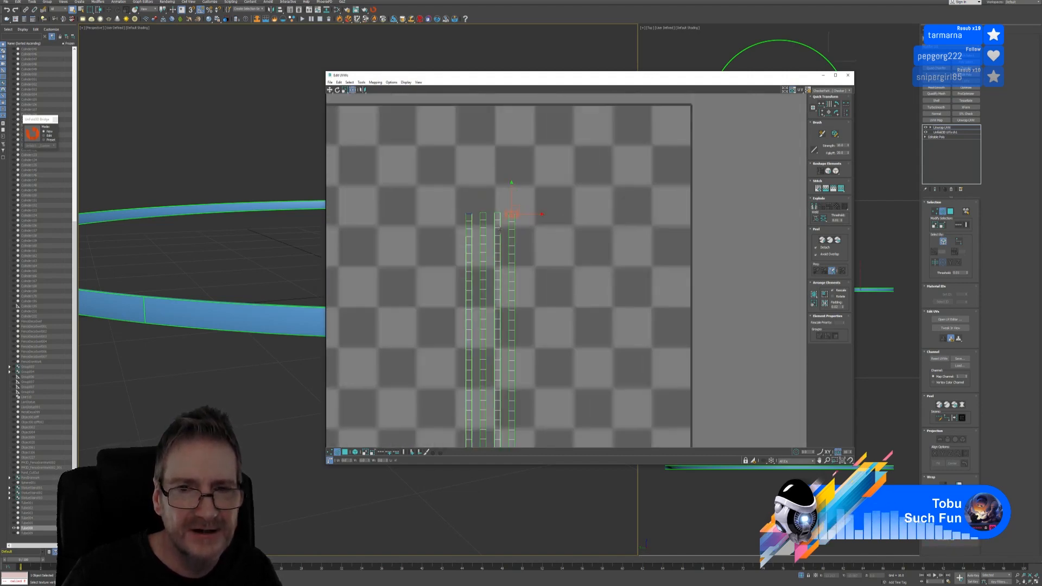
click(362, 83)
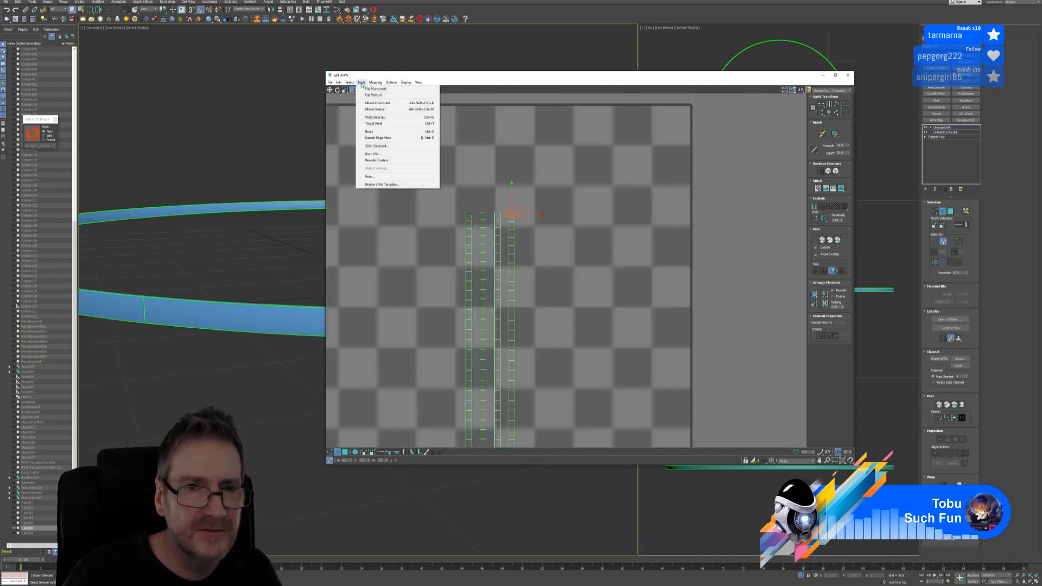
click(379, 144)
click(296, 95)
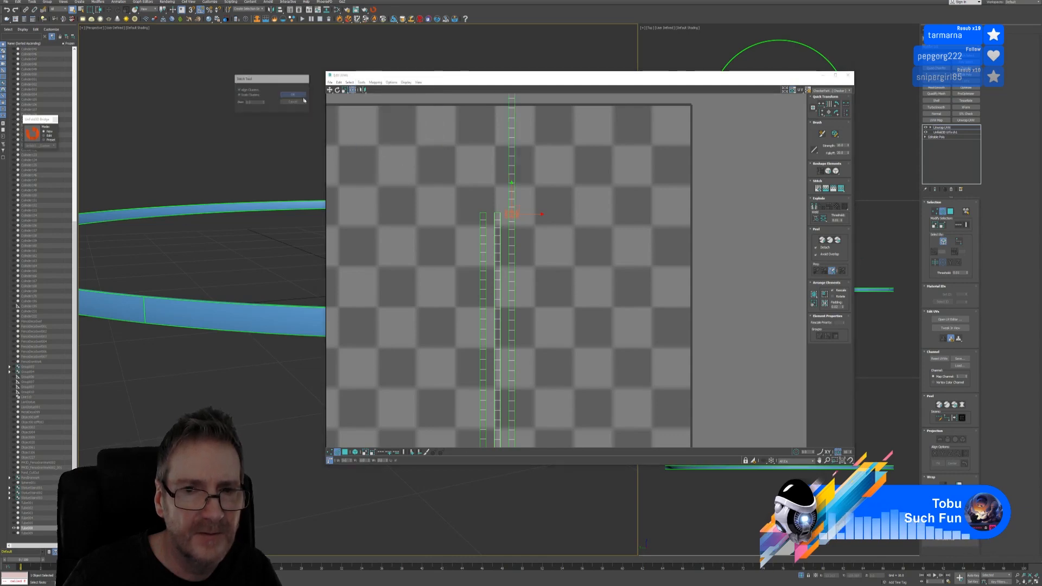
scroll(581, 207, down, 3)
middle_drag(581, 207, 580, 207)
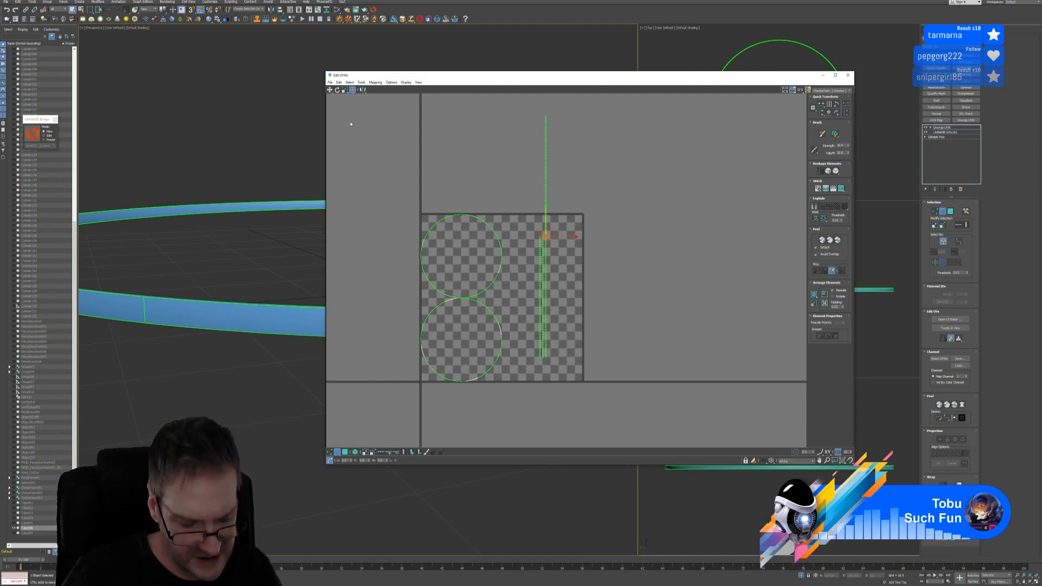
Undo the stretching stitch with Ctrl+Z, clear the selection, and close the Edit UVWs window
key(ctrl+z)
click(622, 275)
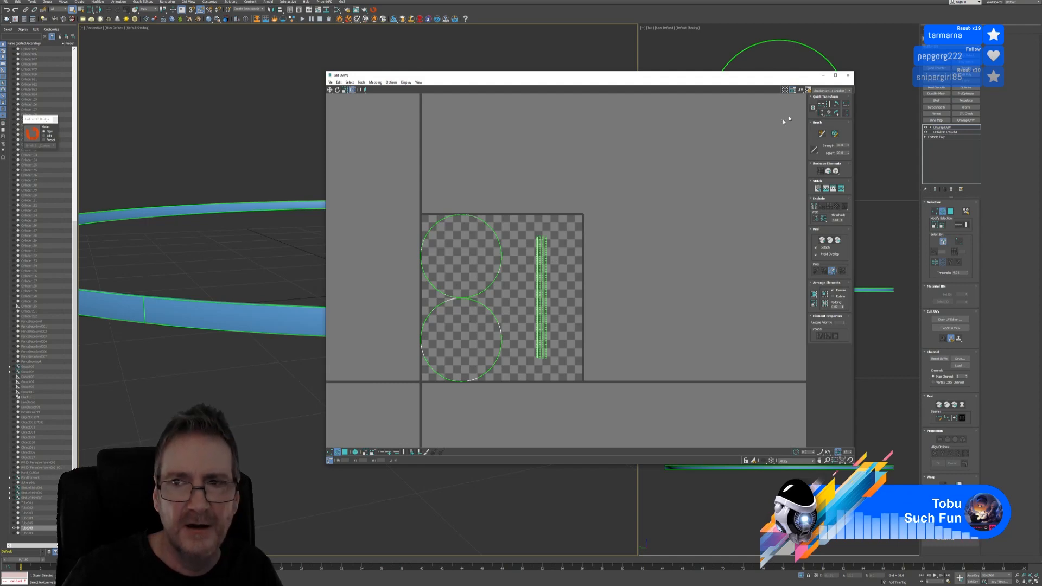
click(847, 76)
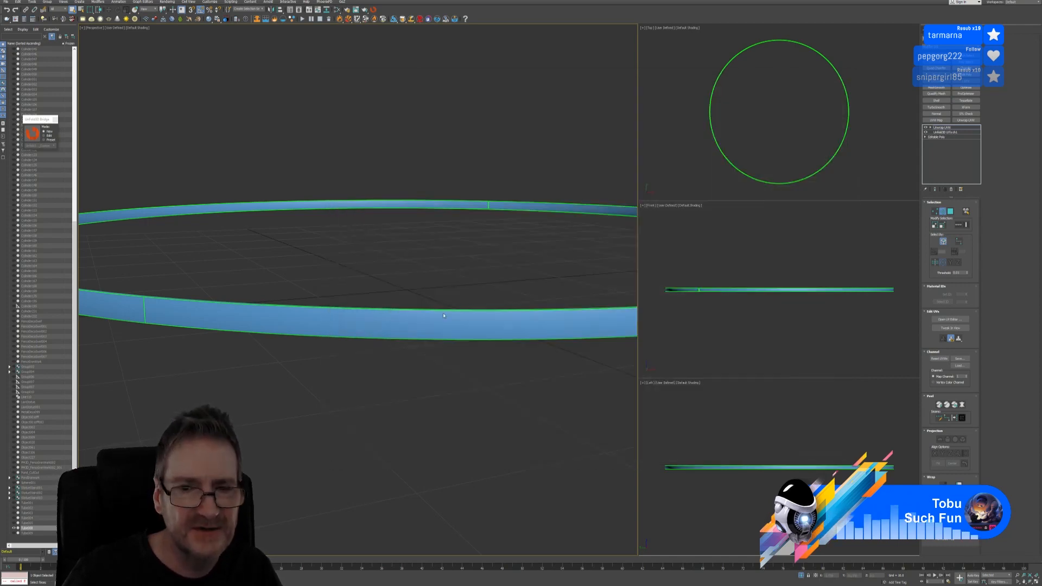
Exit isolation to restore the full gazebo scene and frame the fountain ring with Z
scroll(435, 312, down, 5)
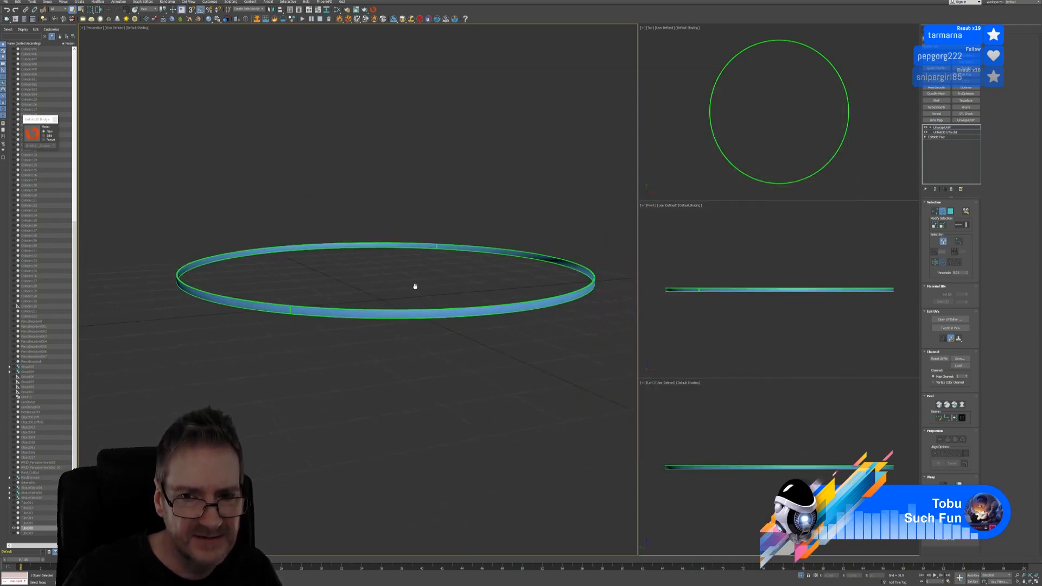
alt+middle_drag(408, 303, 386, 316)
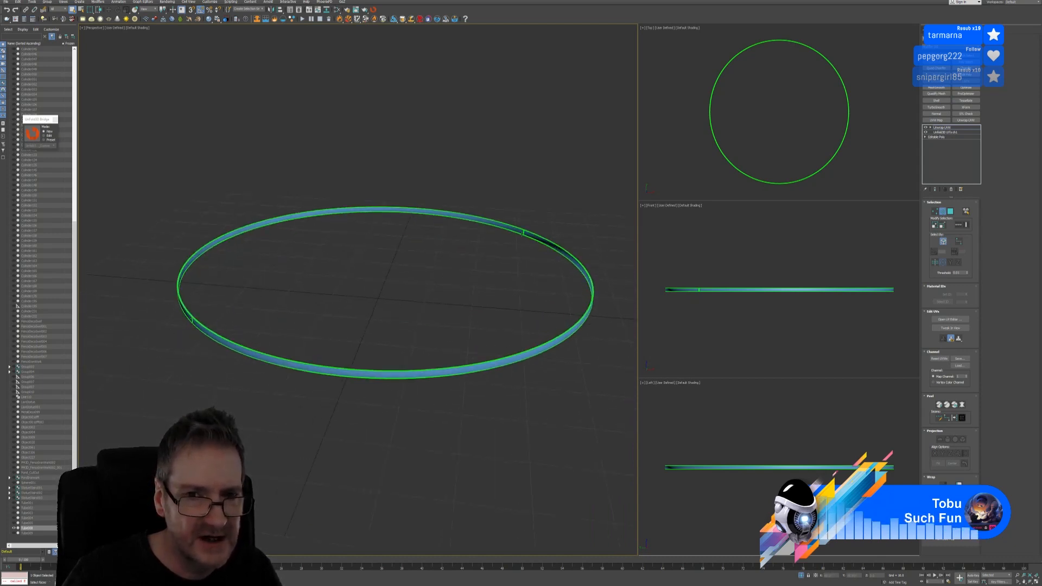
alt+middle_drag(384, 281, 435, 272)
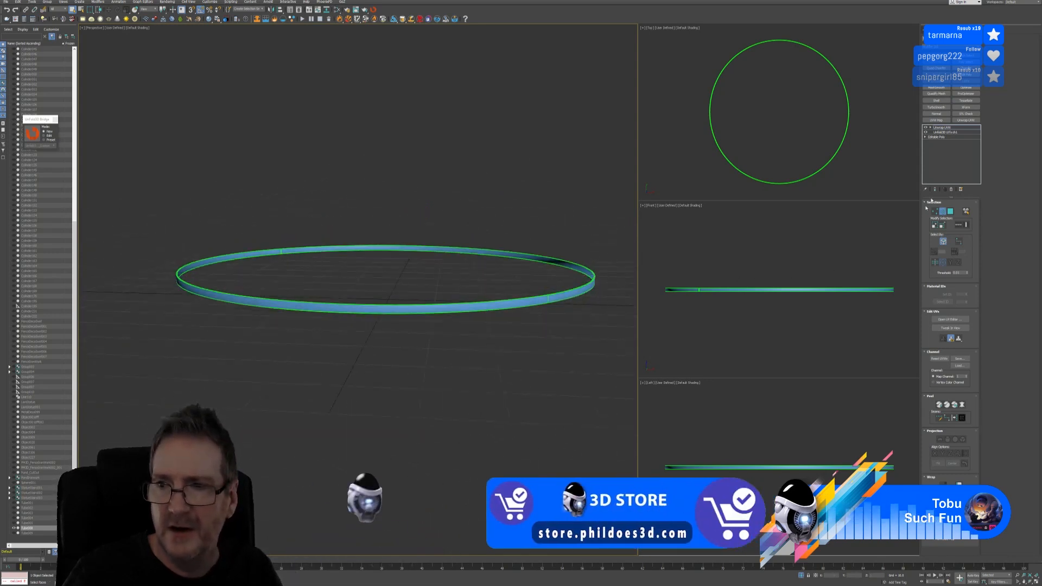
click(801, 576)
key(z)
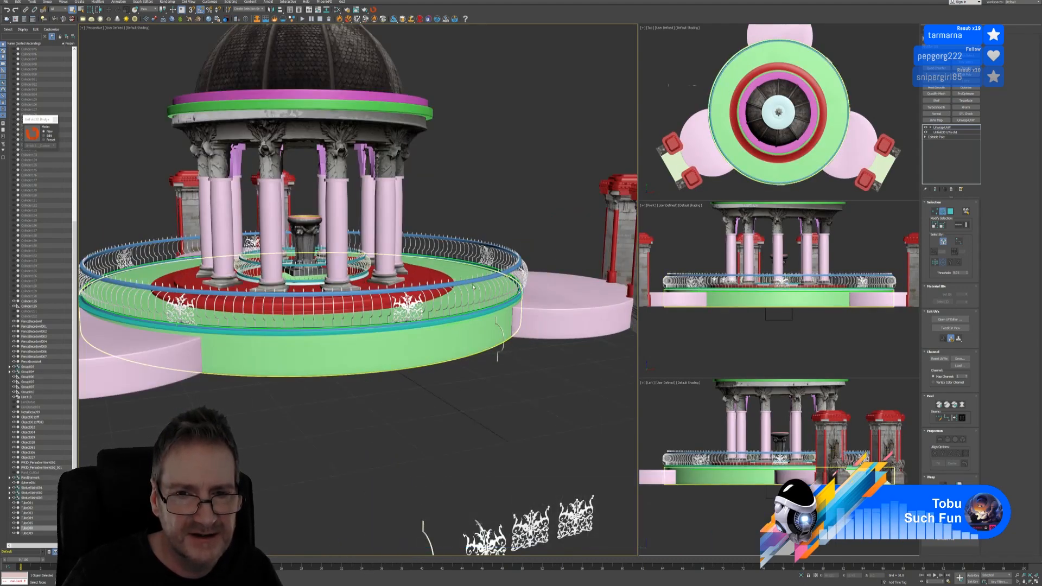
Leave Face mode, delete the ring's Unwrap UVW modifier, and isolate the ring again
click(942, 212)
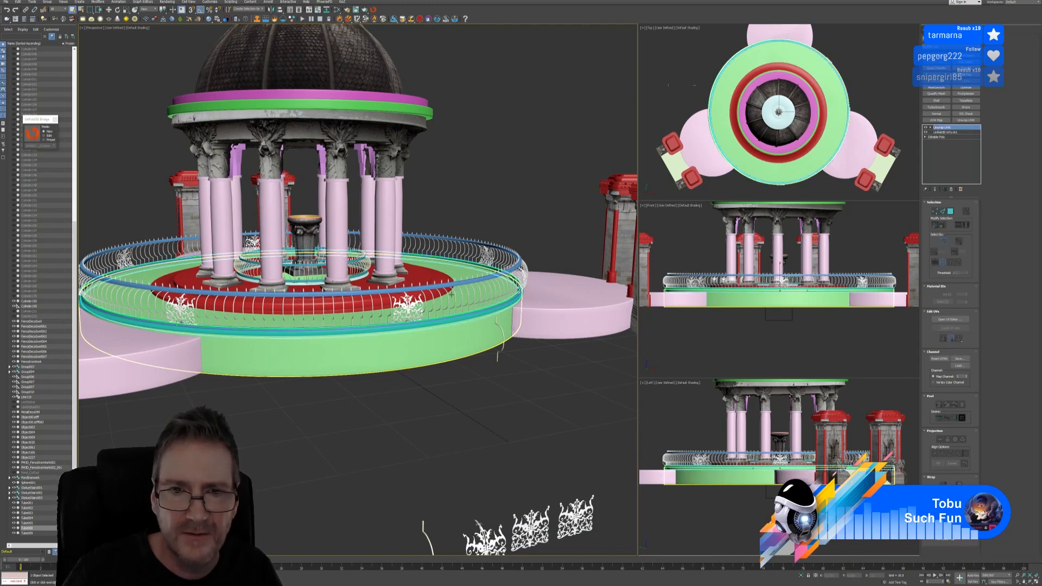
key(Delete)
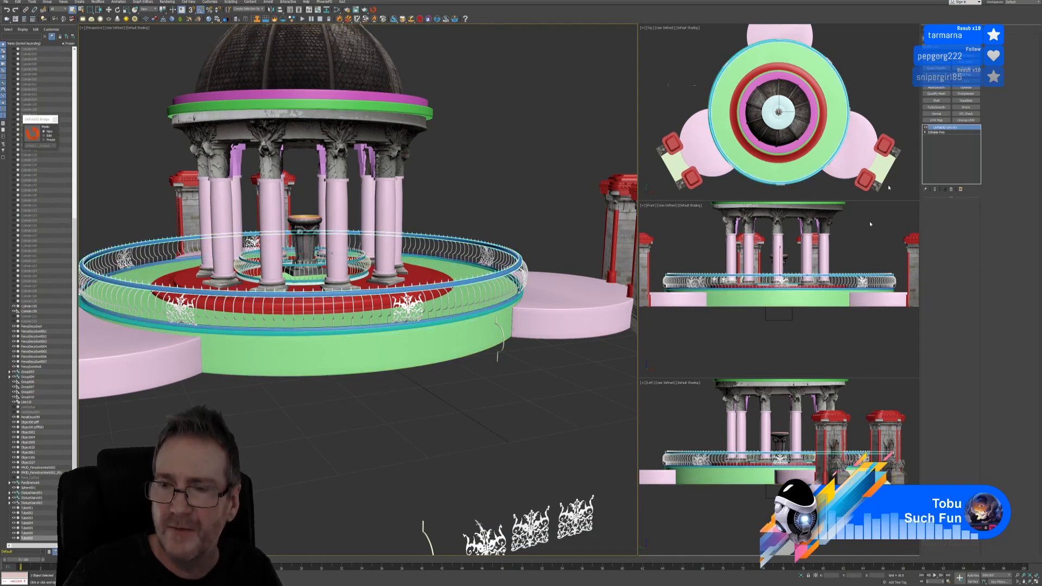
click(801, 576)
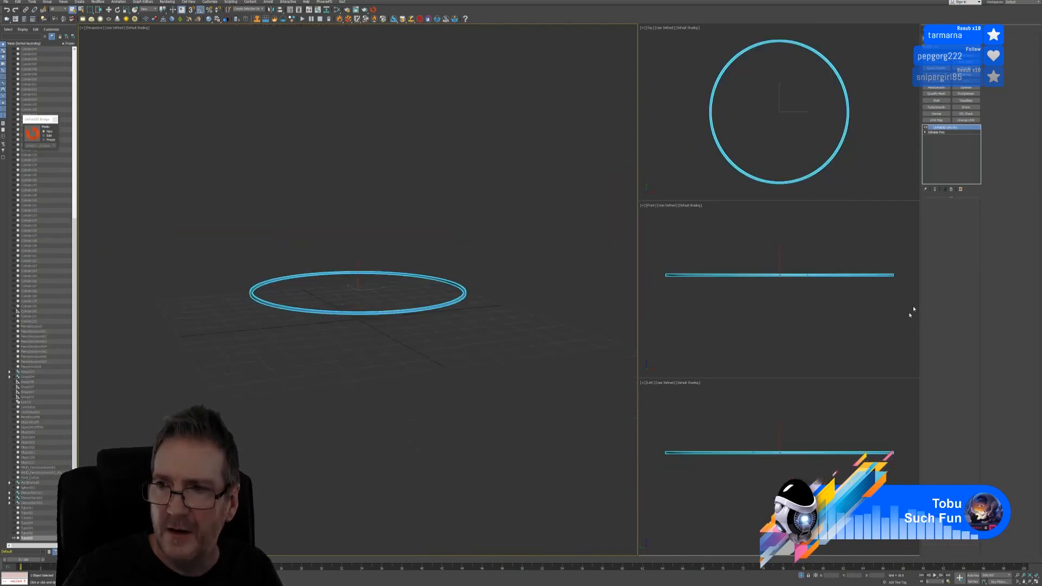
Add an Unwrap UVW modifier to the ring and move its vertical UV strip to the tile's upper right
click(965, 120)
click(949, 319)
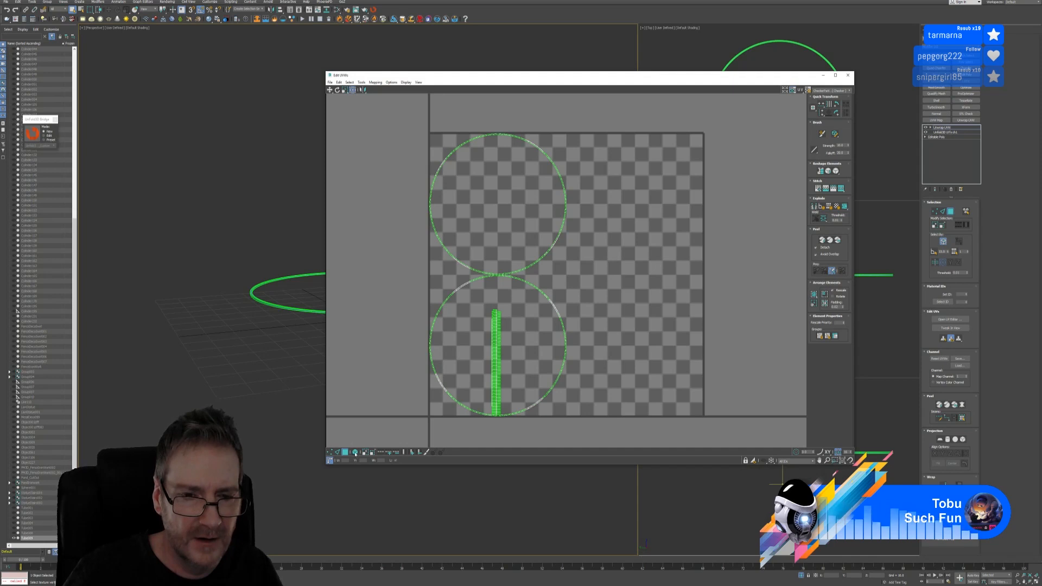
click(355, 453)
click(495, 343)
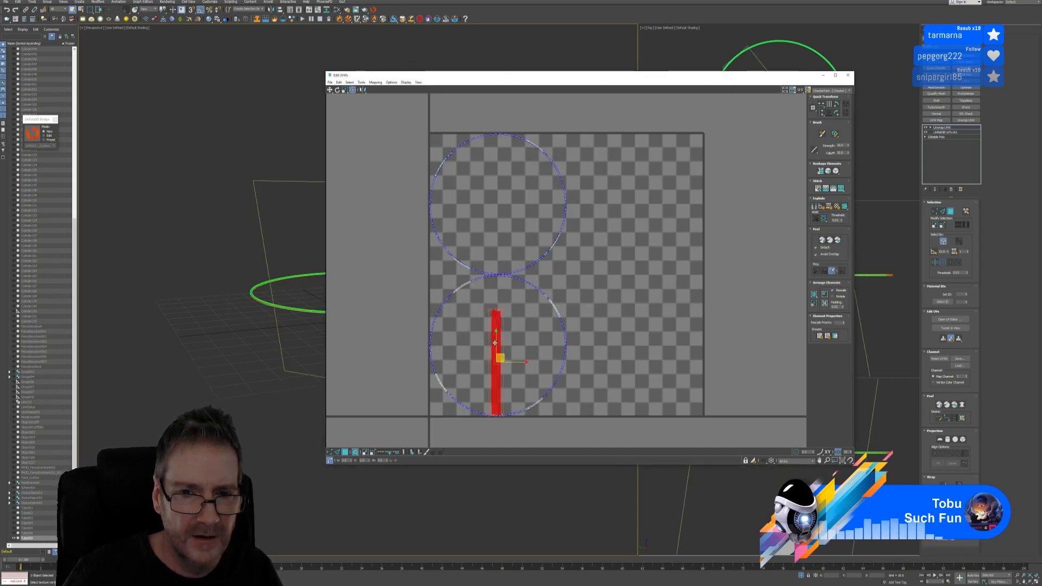
drag(495, 386, 642, 270)
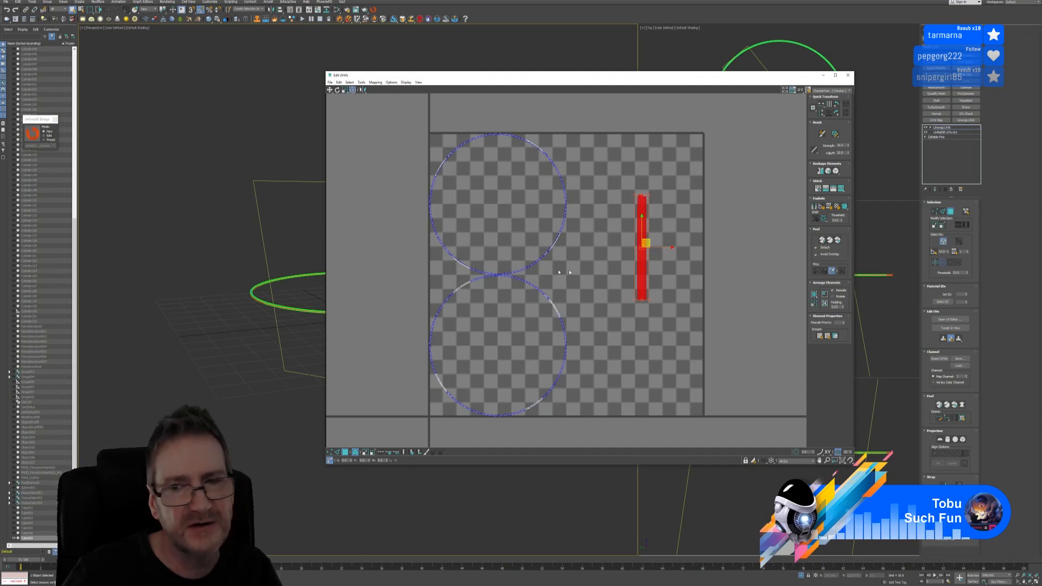
Deselect the strip and toggle UV sub-object editing off and back on
scroll(661, 231, up, 3)
middle_drag(661, 231, 662, 174)
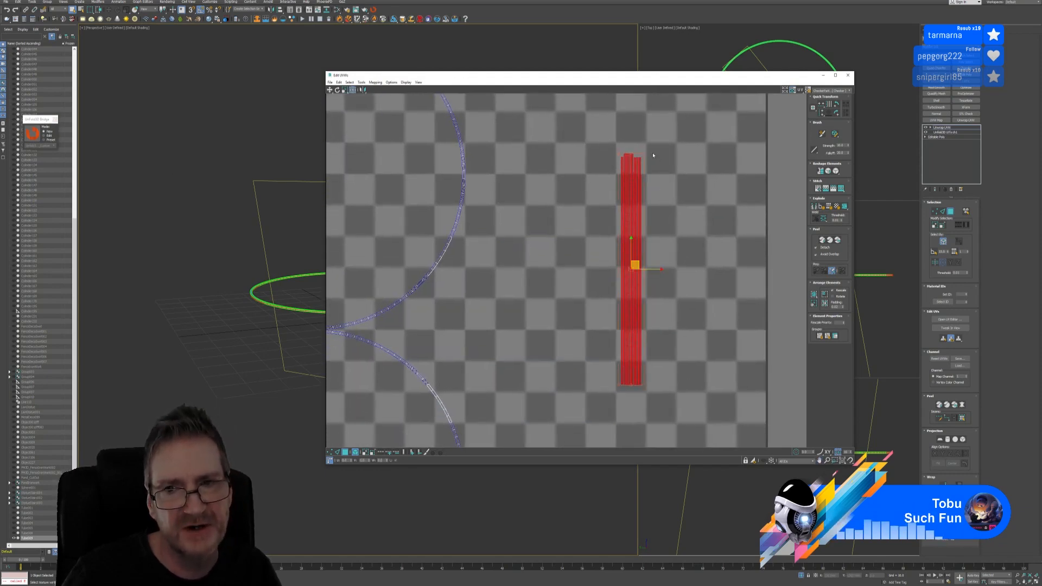
scroll(651, 152, up, 2)
click(644, 144)
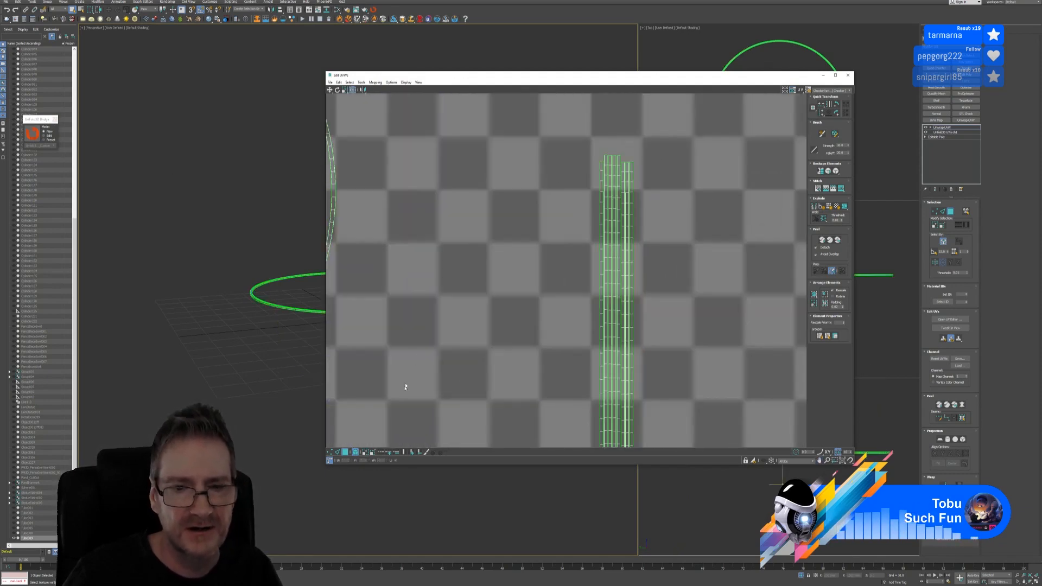
click(342, 451)
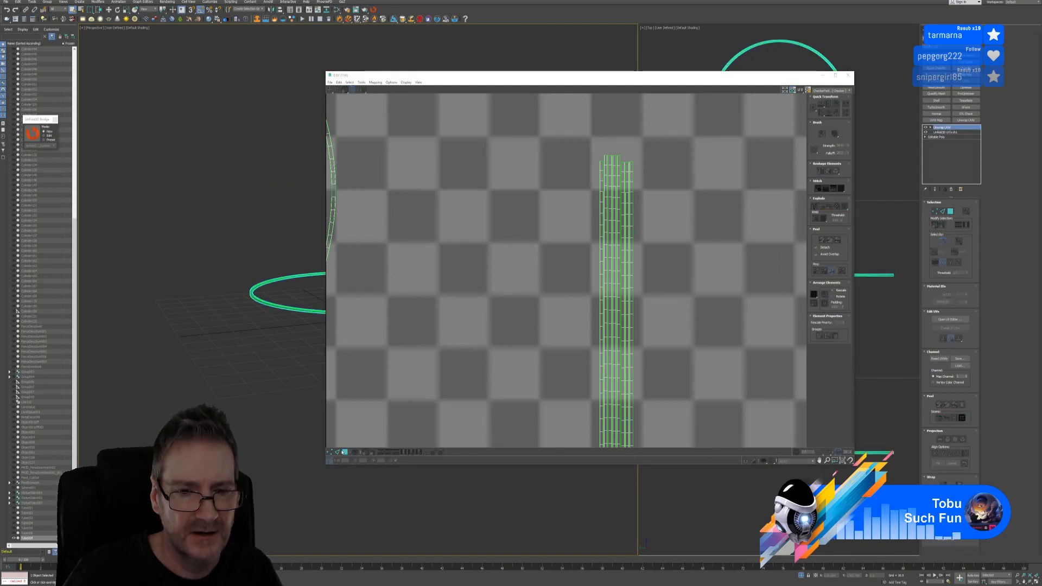
click(337, 451)
scroll(612, 175, up, 3)
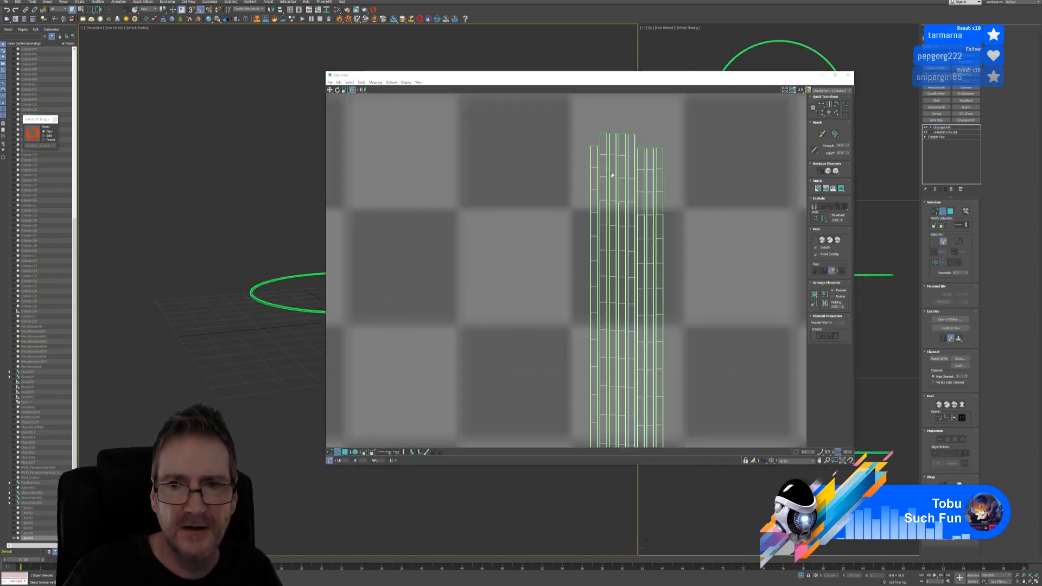
Select the strip's edges along its length and join them with Stitch Selected
click(660, 148)
scroll(662, 238, down, 5)
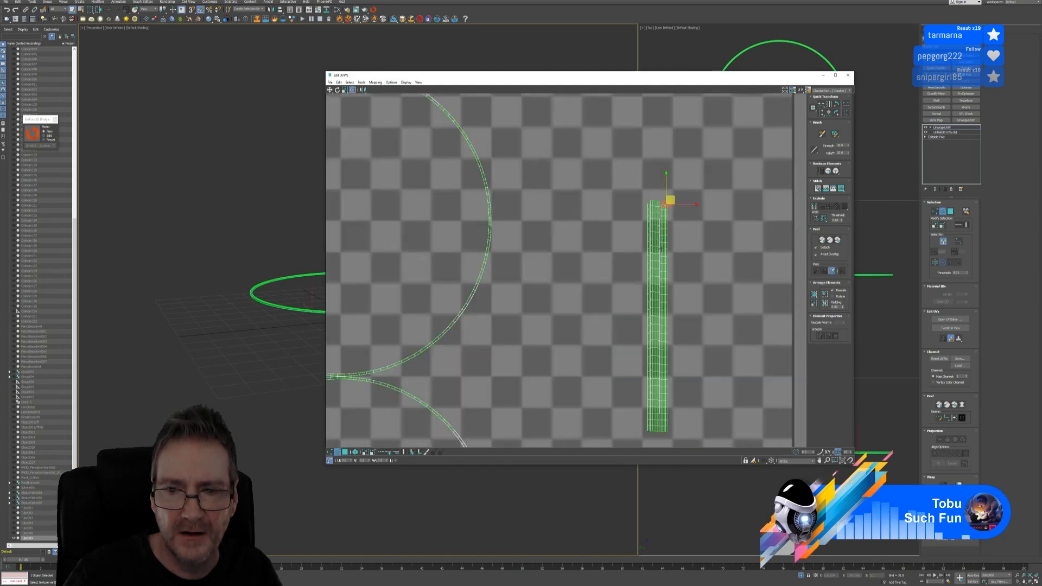
scroll(624, 402, up, 3)
middle_drag(656, 390, 634, 317)
scroll(639, 377, up, 4)
scroll(644, 375, down, 5)
middle_drag(553, 250, 554, 309)
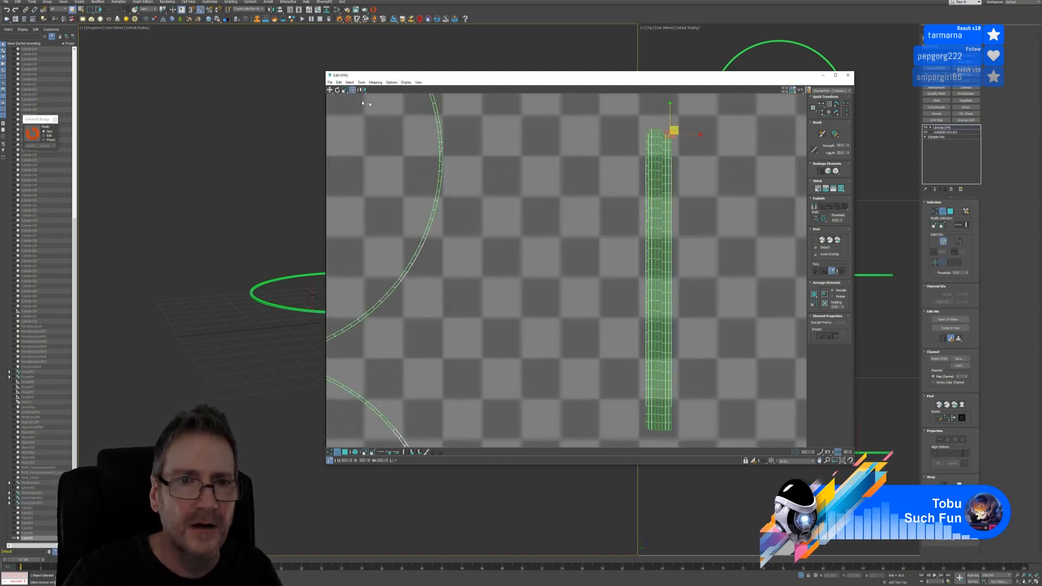
click(361, 82)
click(376, 145)
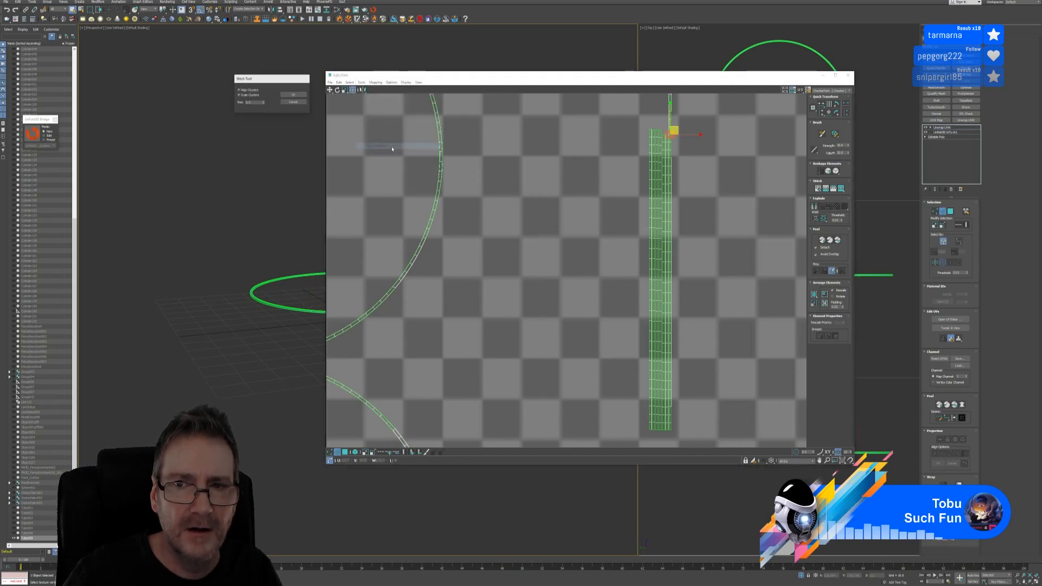
click(294, 95)
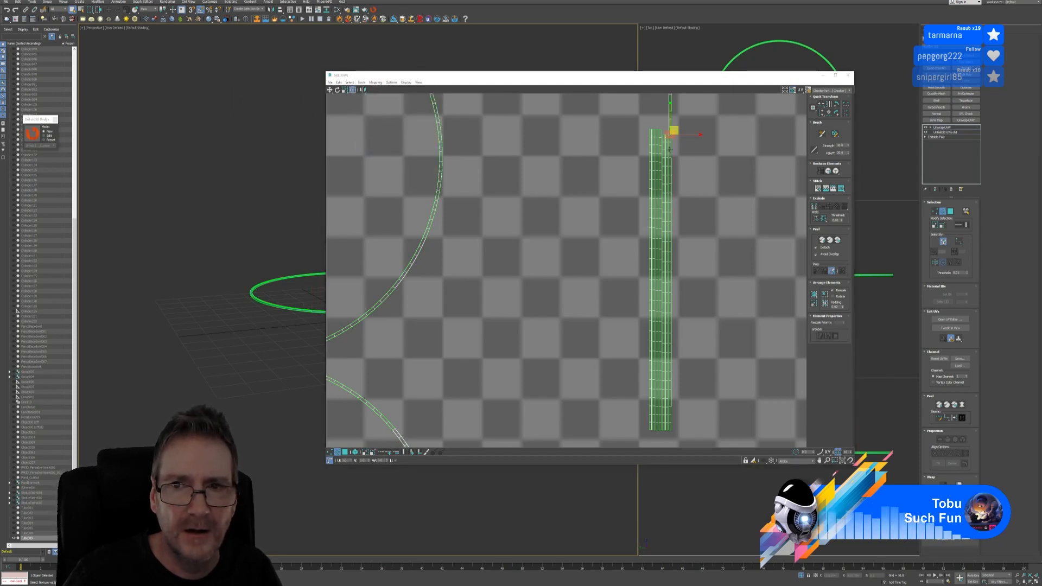
Stitch the next set of selected strip edges at the top end
middle_drag(666, 118, 653, 152)
scroll(654, 153, up, 4)
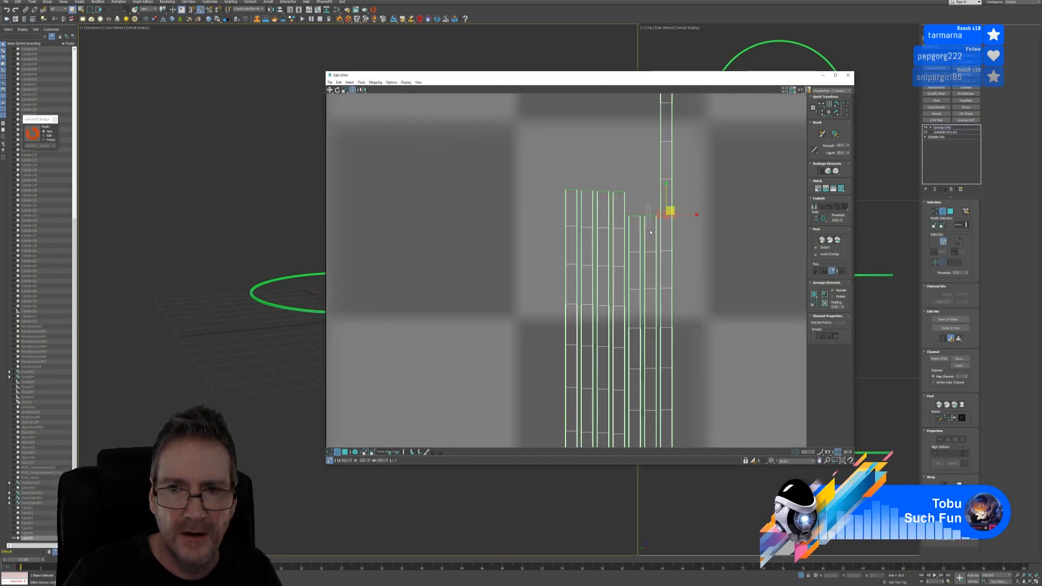
scroll(634, 317, down, 4)
middle_drag(627, 345, 641, 250)
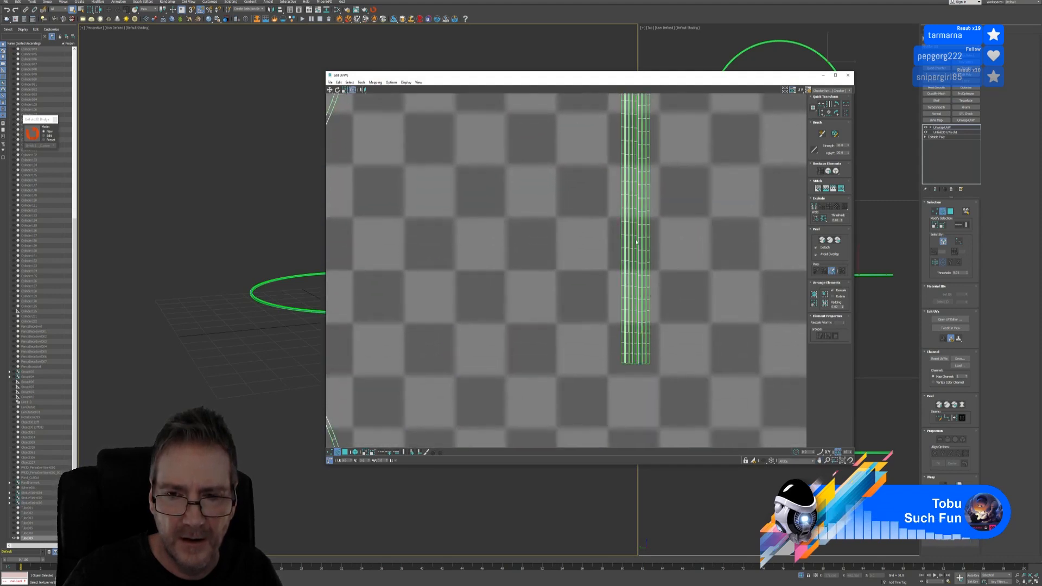
click(362, 82)
click(388, 140)
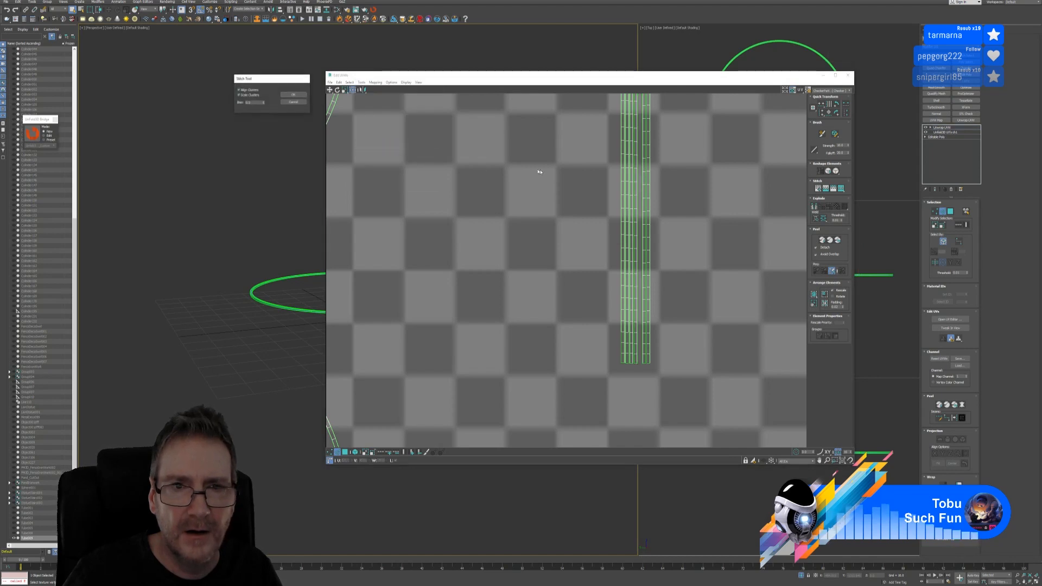
click(285, 98)
Select another of the ring's UV strips and stitch it onto the column
scroll(629, 171, up, 5)
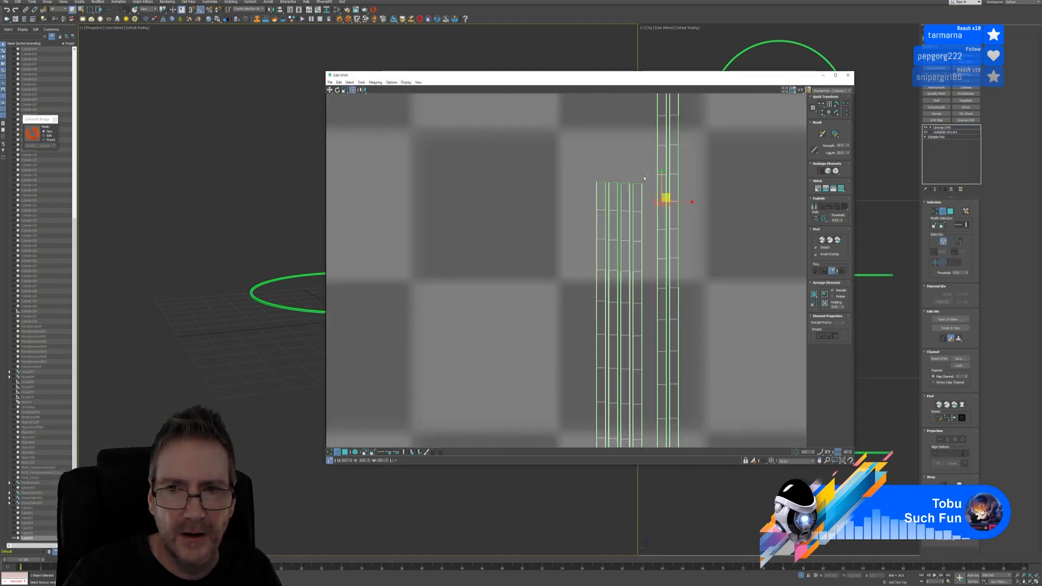
click(630, 176)
click(639, 178)
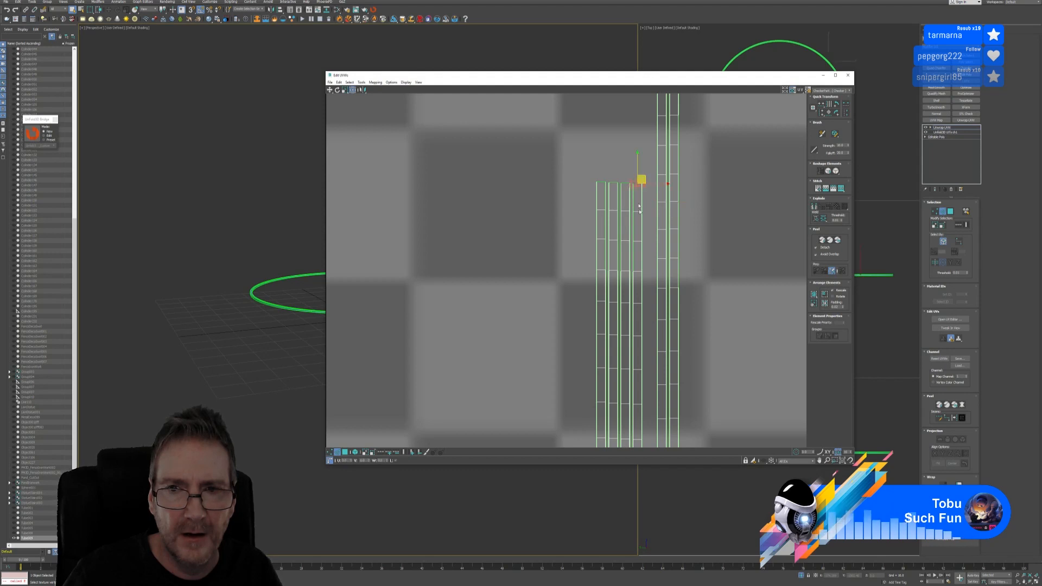
scroll(640, 184, down, 6)
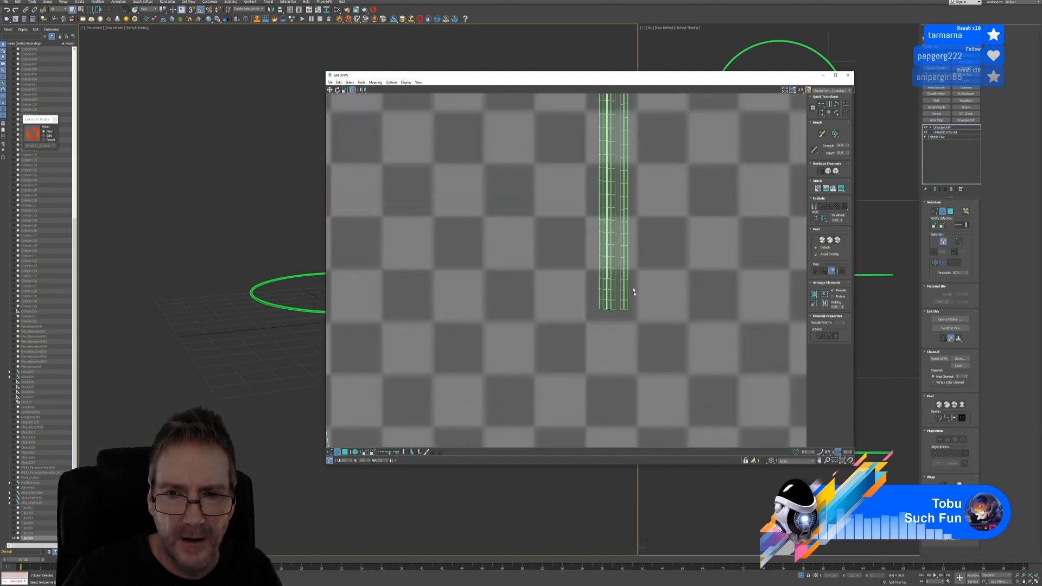
click(361, 82)
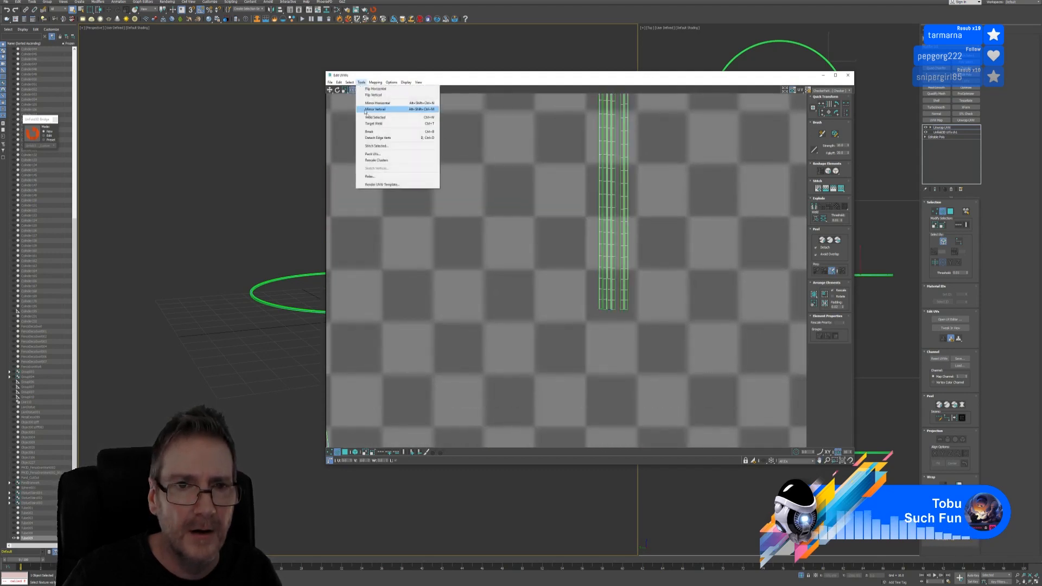
click(376, 146)
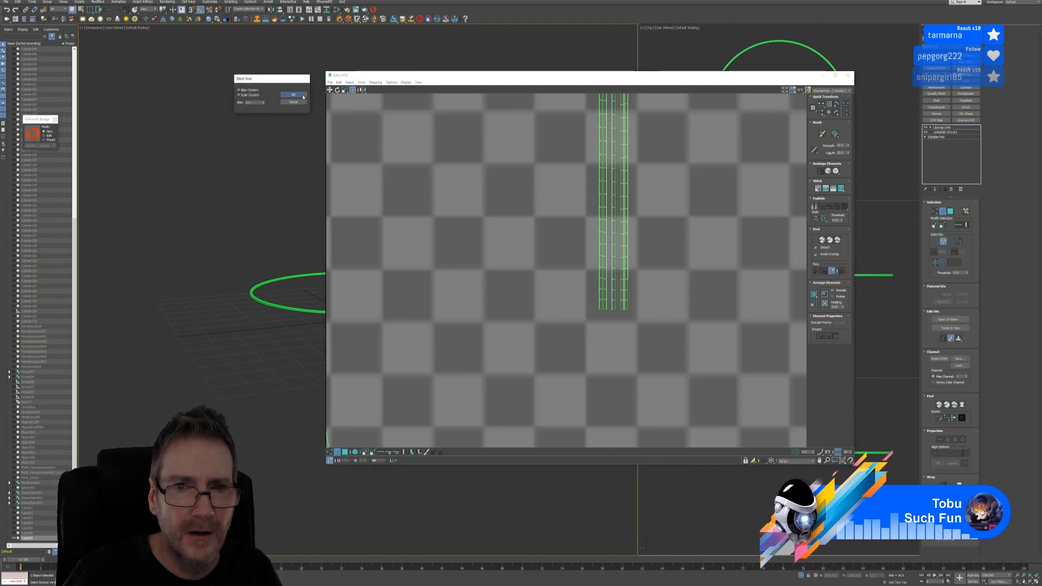
click(293, 95)
Stitch the remaining selected edges so the strips form one long column
scroll(654, 275, up, 6)
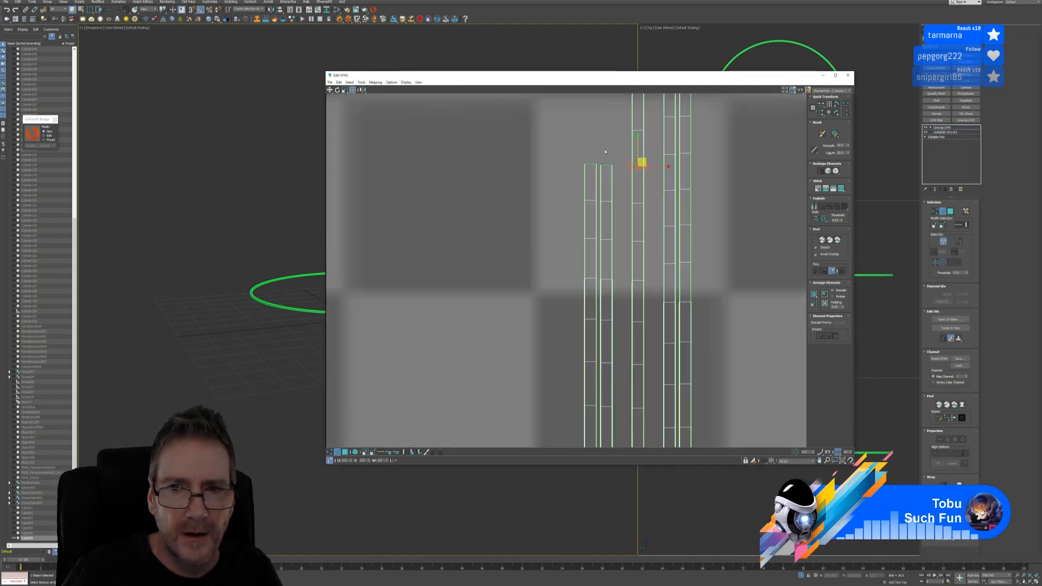
scroll(608, 173, down, 6)
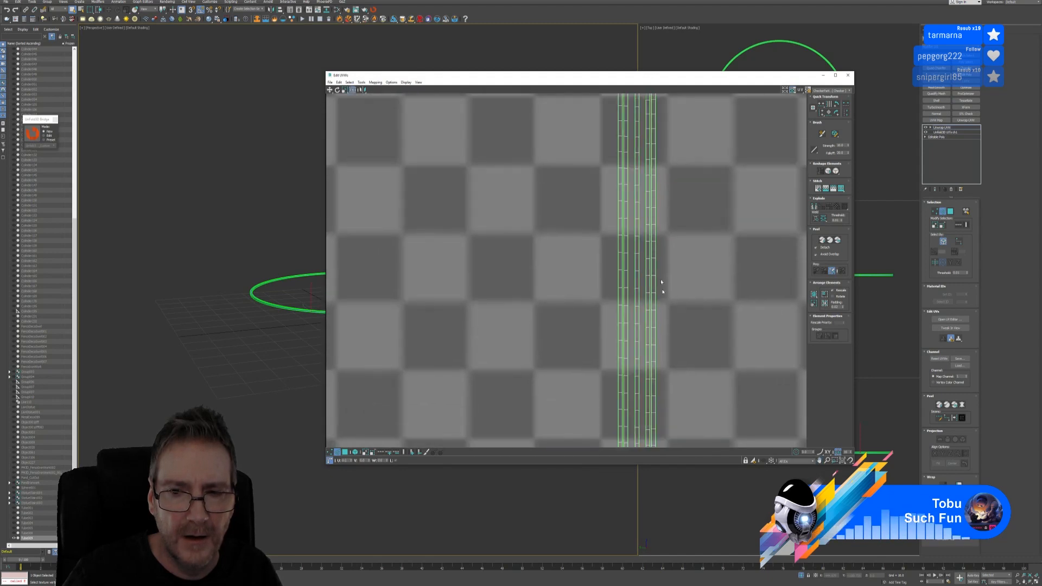
middle_drag(654, 190, 643, 167)
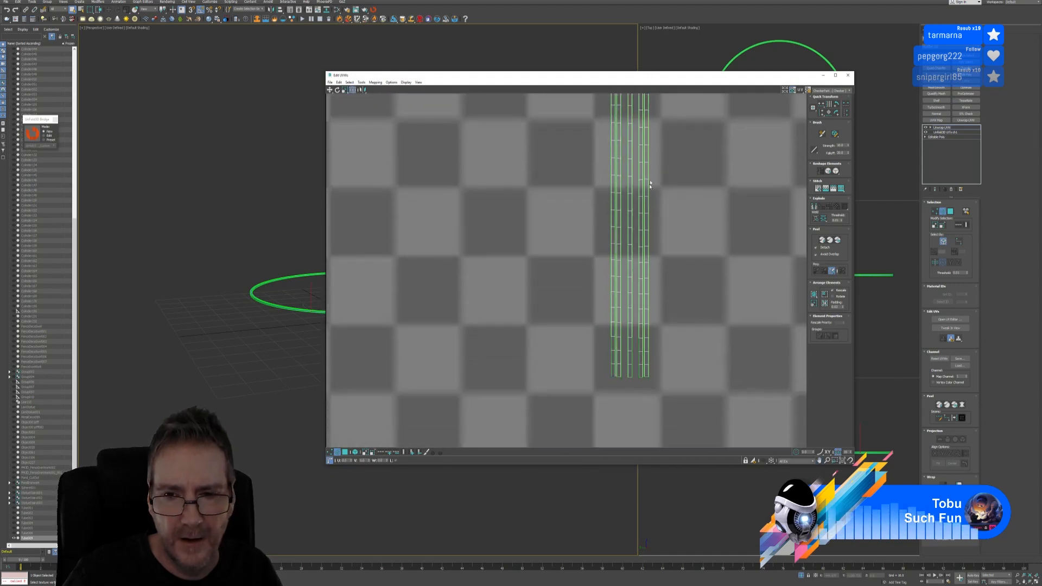
click(361, 82)
click(376, 146)
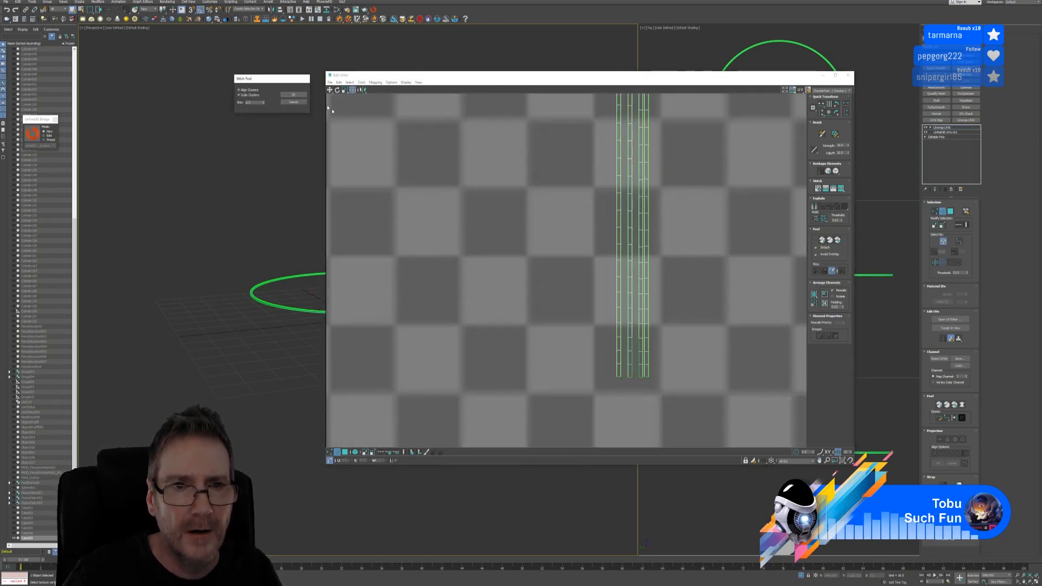
click(299, 96)
scroll(597, 221, down, 8)
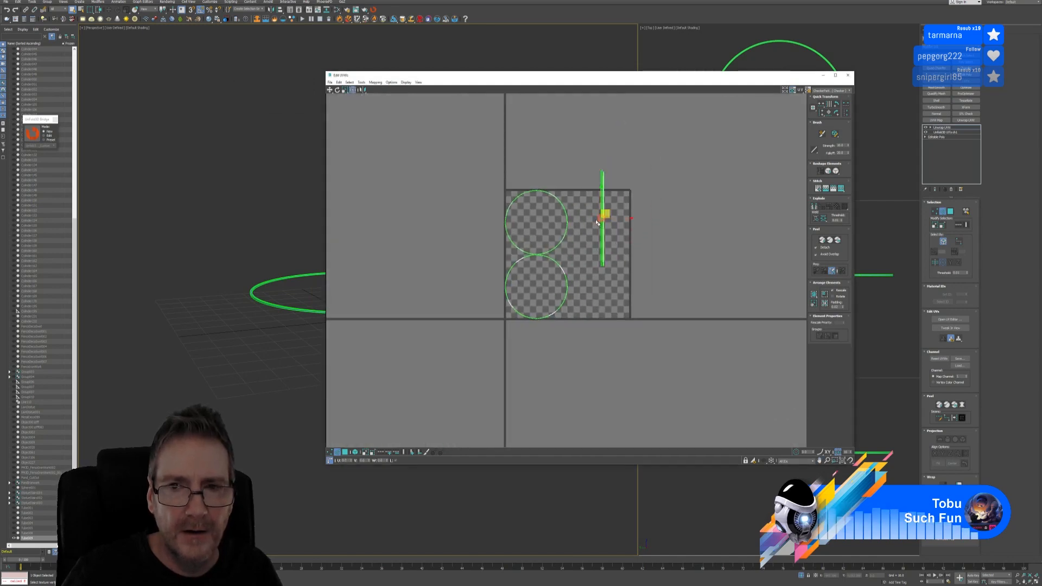
Move the long UV strip down beside the two circle shells
click(602, 224)
scroll(602, 224, up, 3)
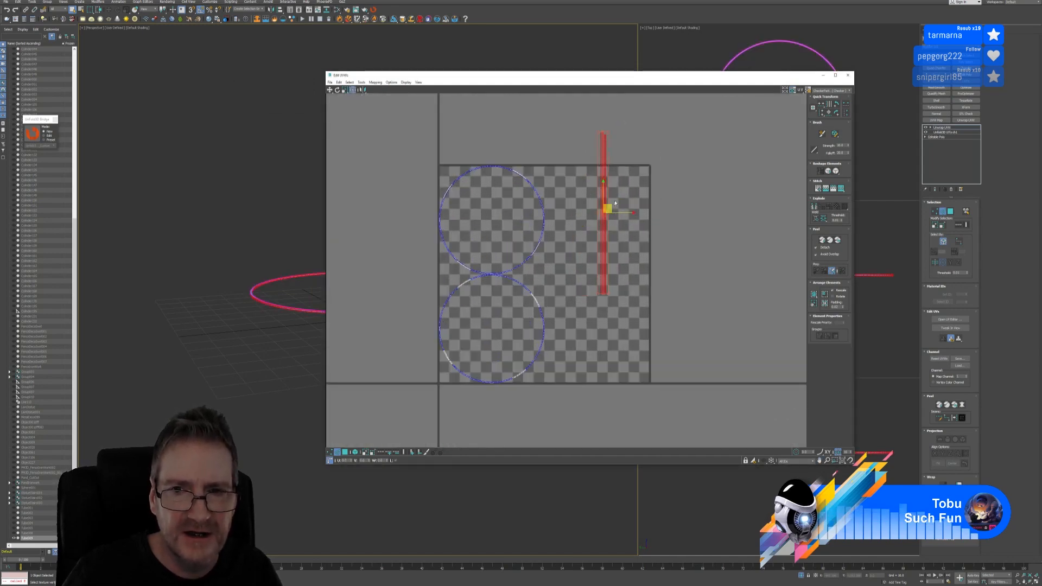
drag(604, 241, 590, 298)
click(718, 211)
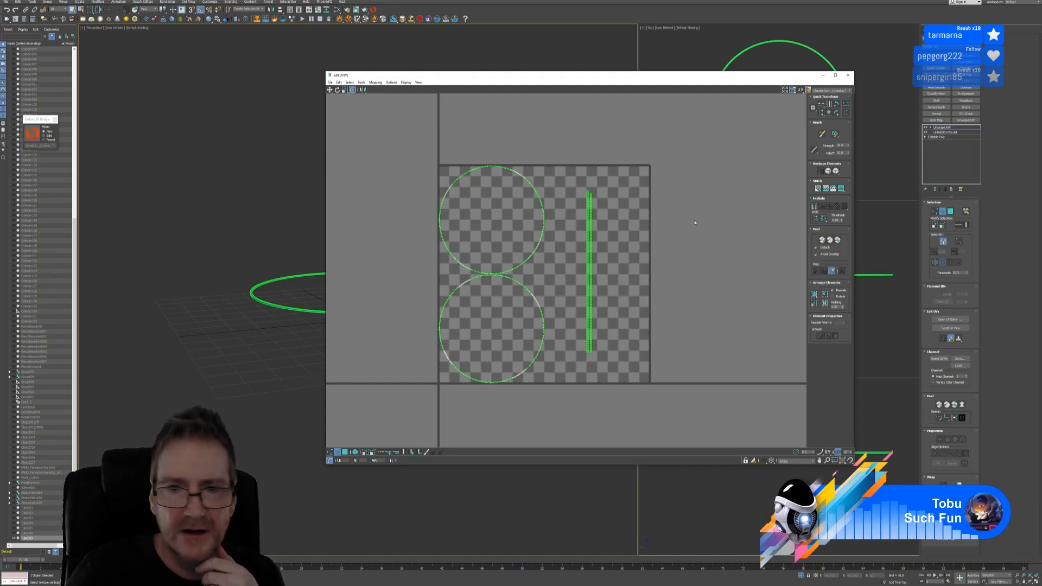
Shift both circles and the strip left off the tile, then close the UV editor
scroll(689, 225, down, 2)
drag(577, 242, 663, 346)
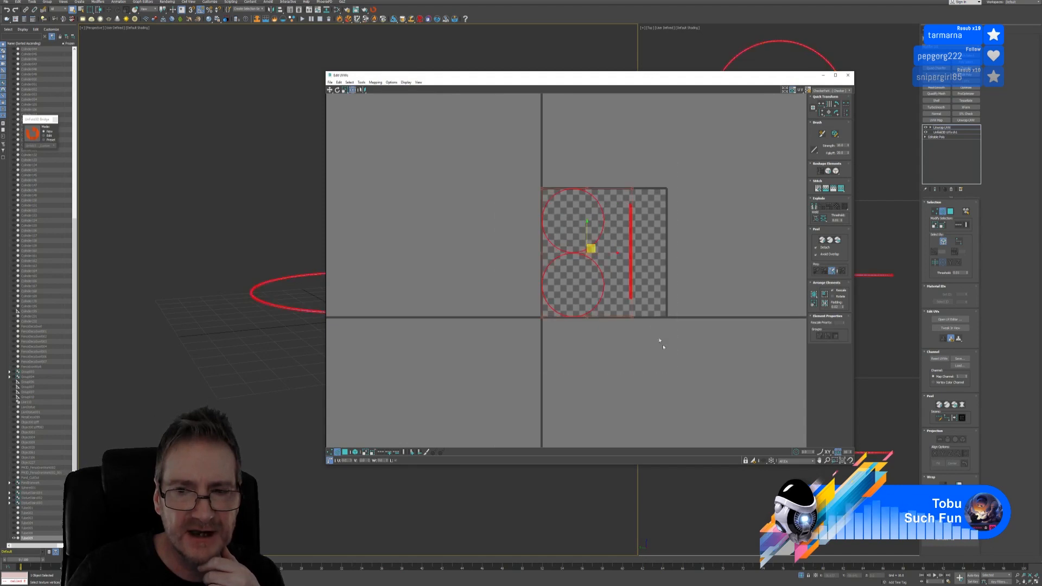
drag(629, 275, 531, 268)
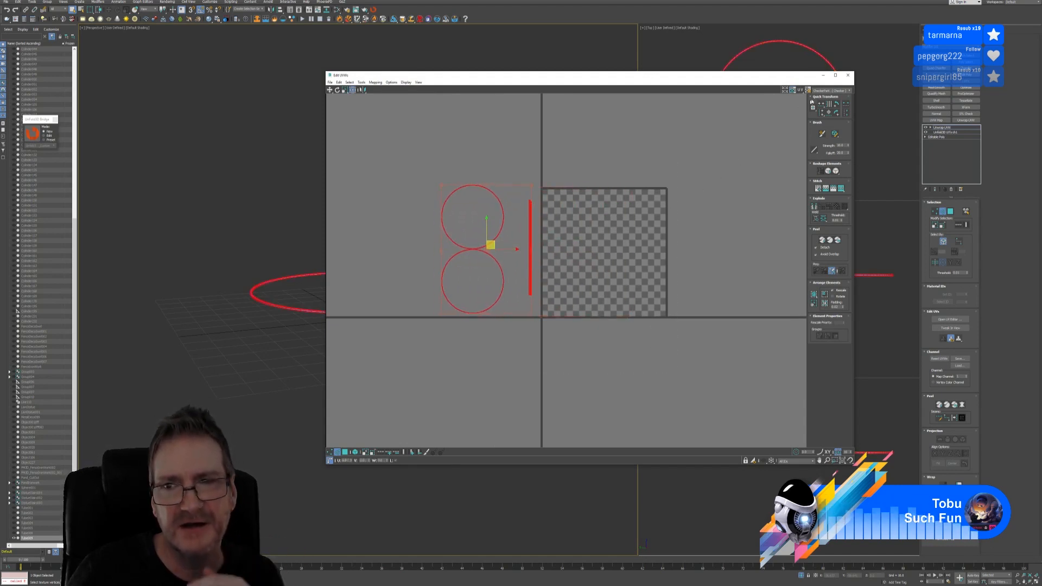
click(750, 156)
click(847, 75)
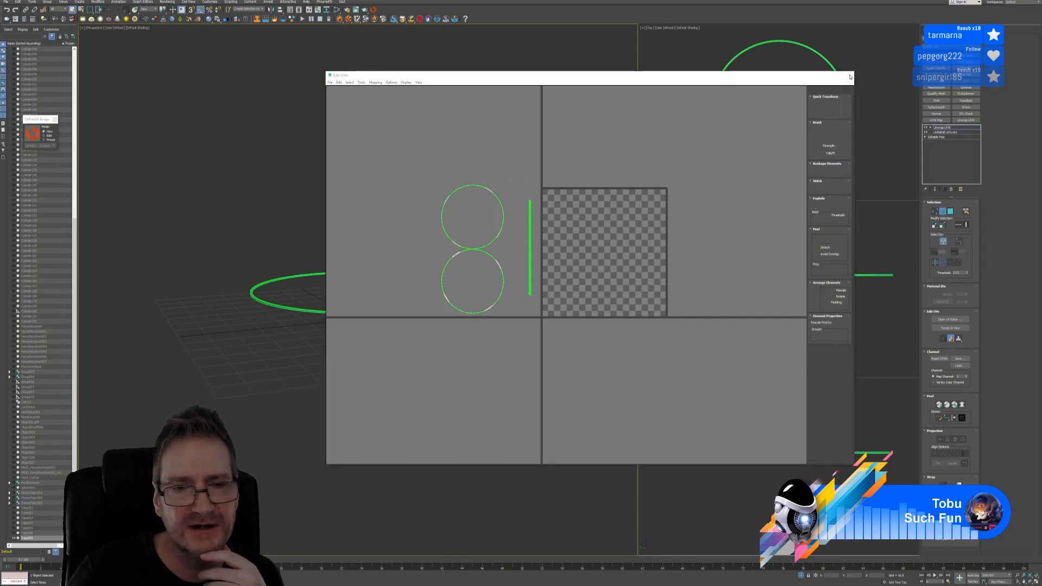
Restore the full scene, exit Face mode, and isolate the two railing rings
click(803, 575)
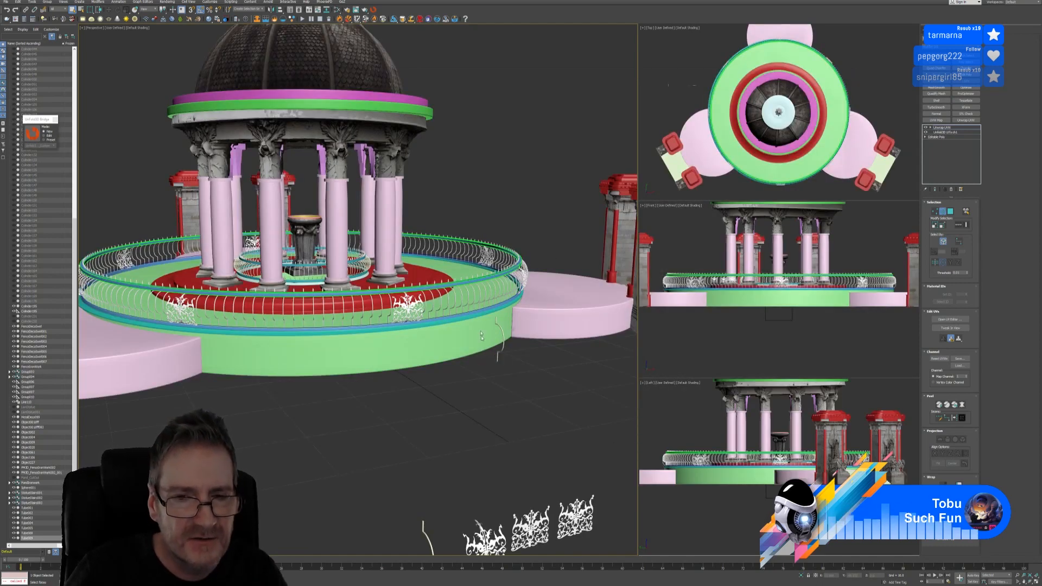
click(940, 212)
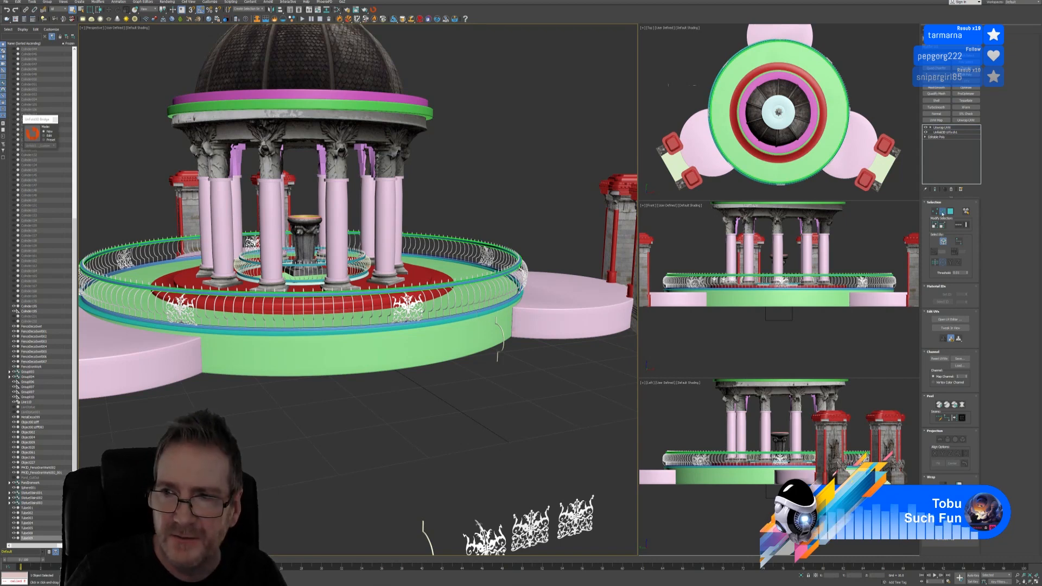
ctrl+click(453, 315)
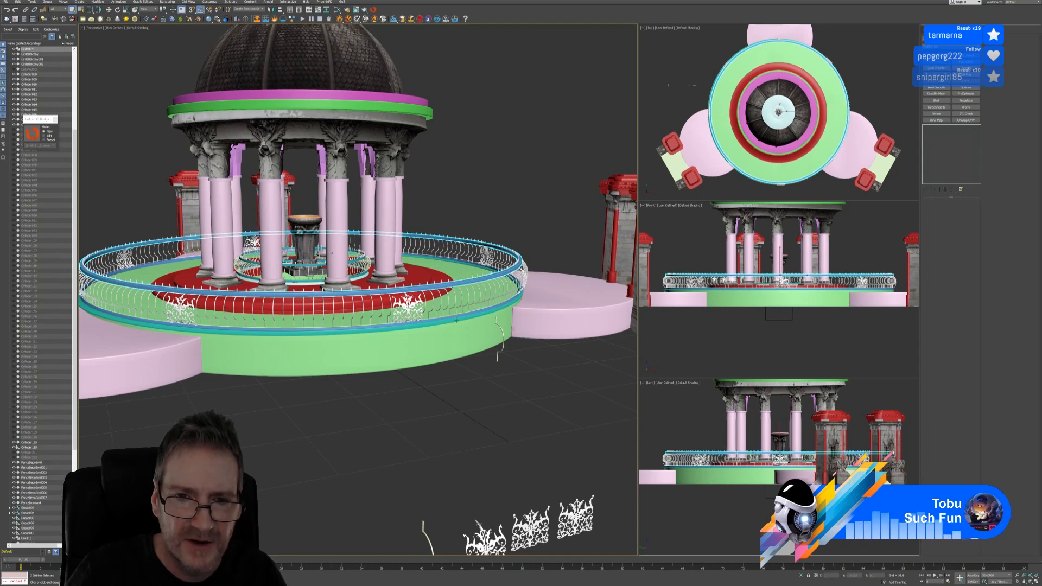
click(801, 576)
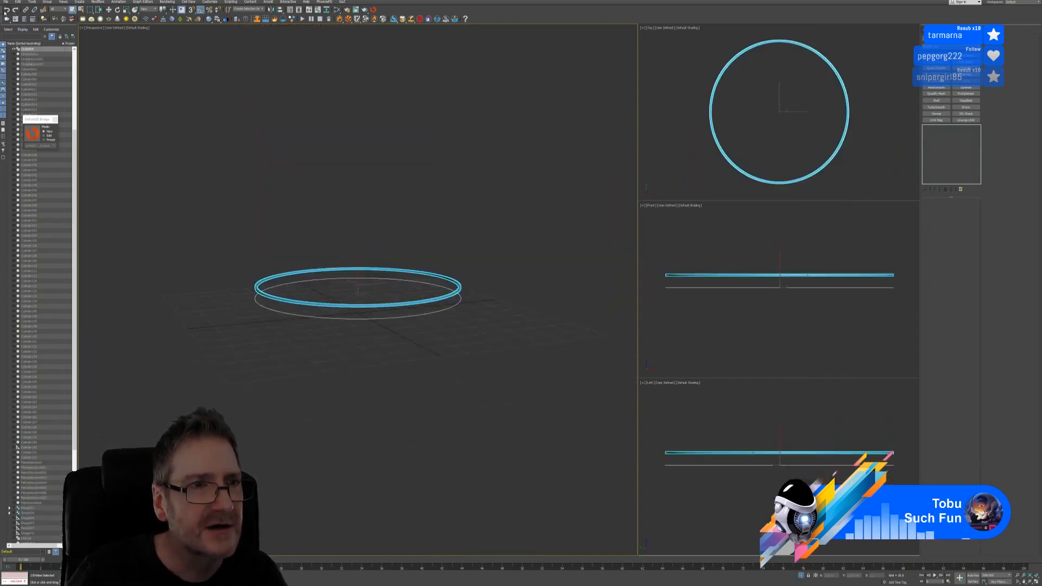
Unhide the scene, reselect both rings including Tube009, and isolate only them
click(802, 575)
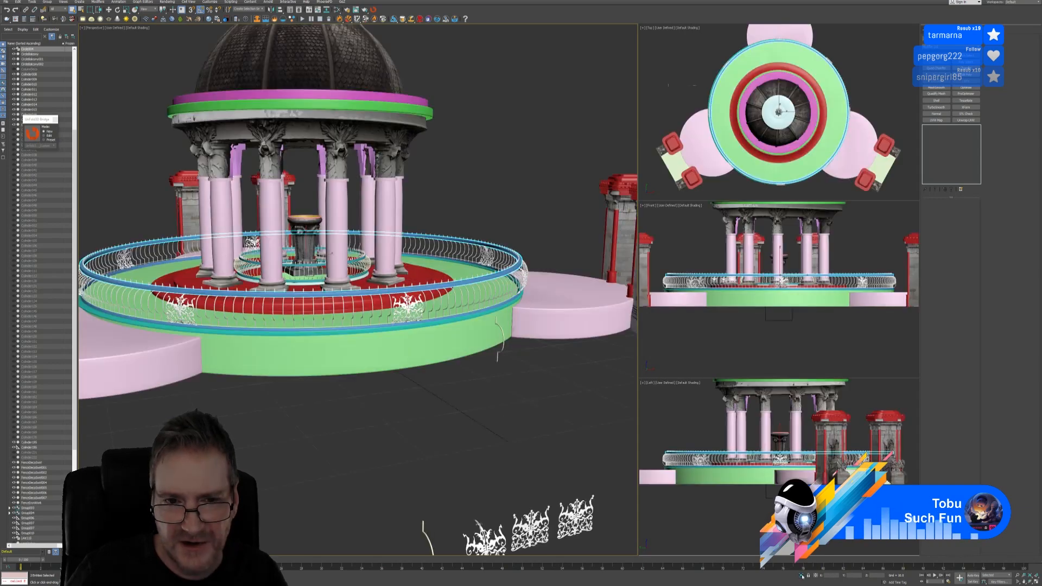
scroll(471, 271, up, 3)
click(497, 288)
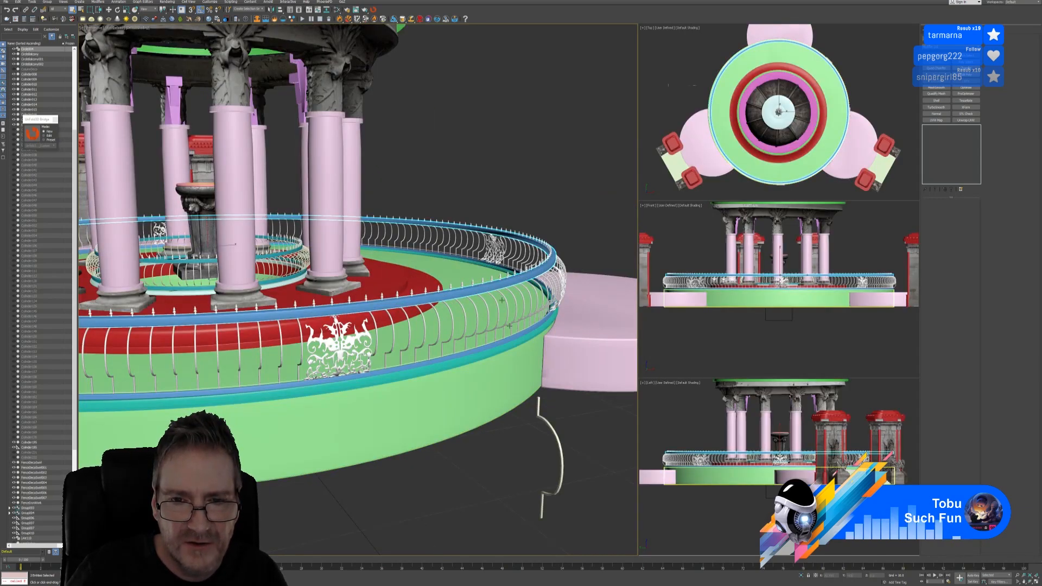
click(489, 494)
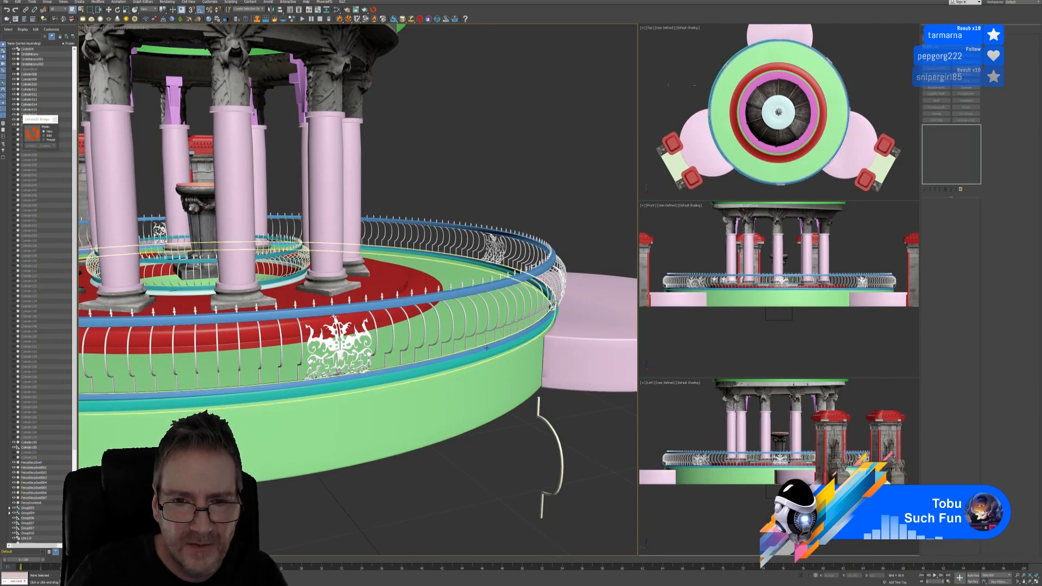
click(489, 345)
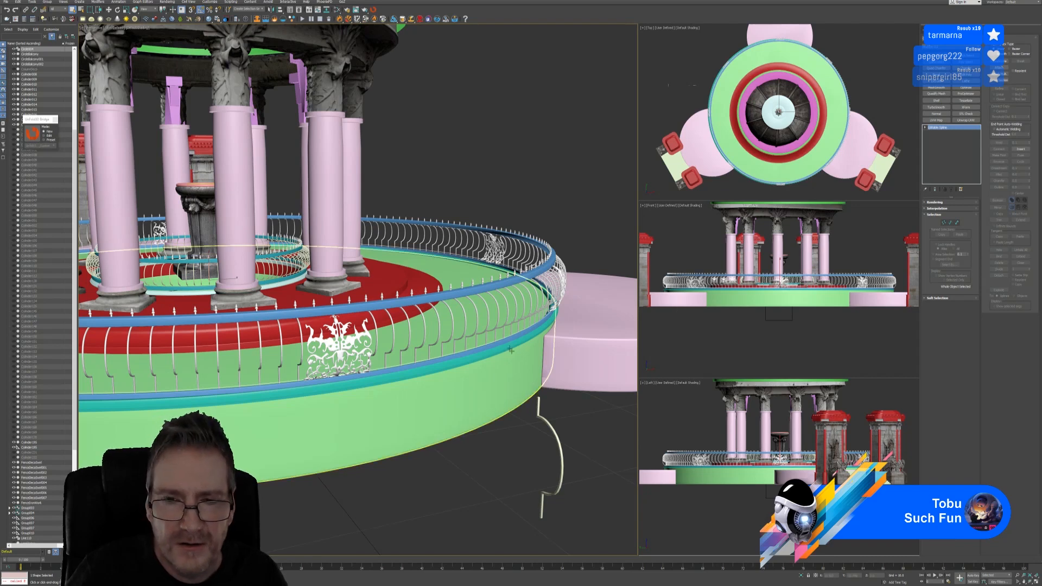
click(674, 309)
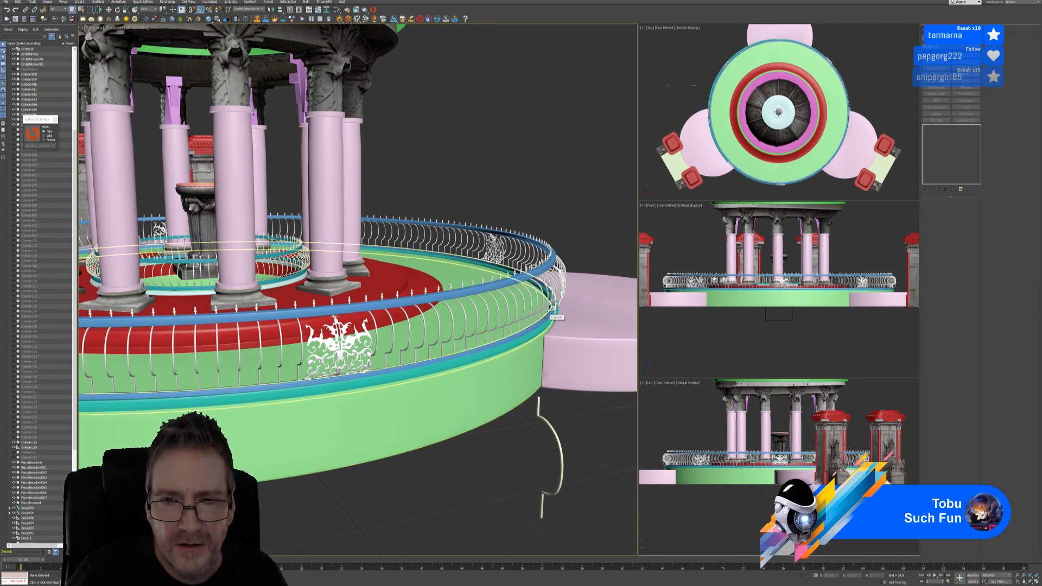
click(556, 317)
ctrl+click(510, 284)
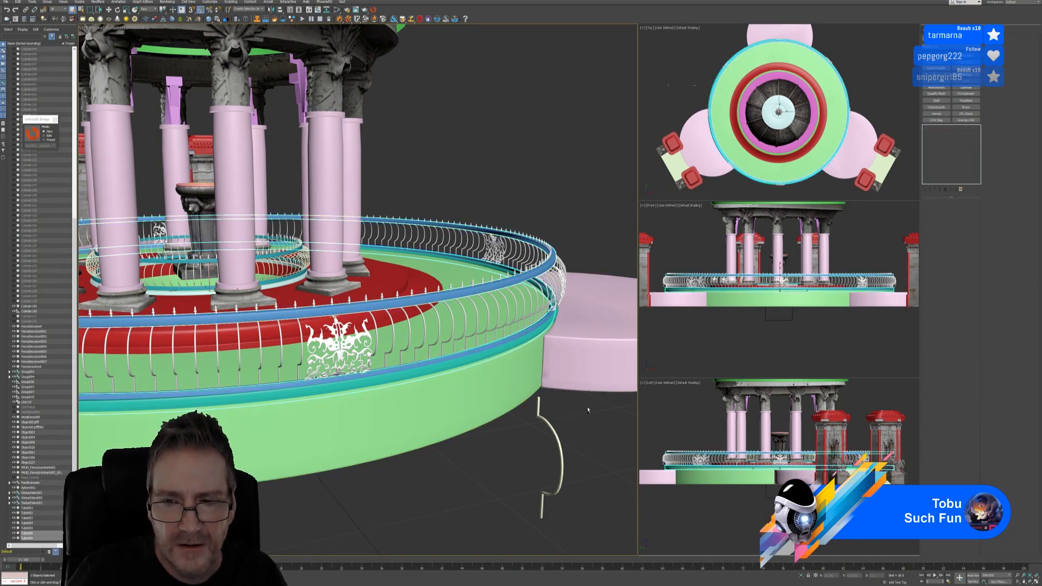
click(802, 576)
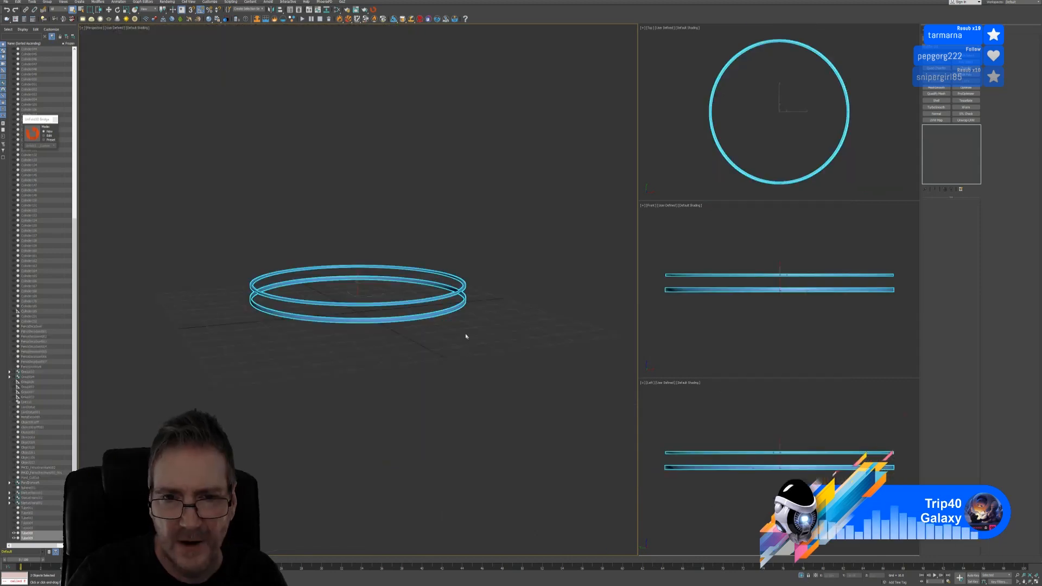
Attach the lower ring to the upper one via Edit Poly, then apply Unwrap UVW and open its editor
scroll(477, 331, up, 6)
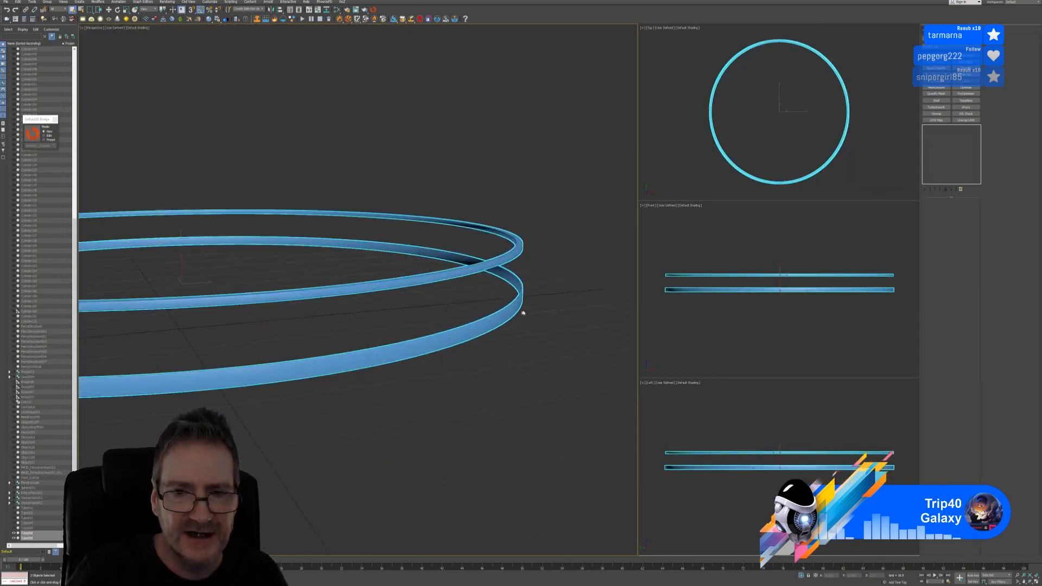
scroll(523, 320, down, 5)
click(491, 315)
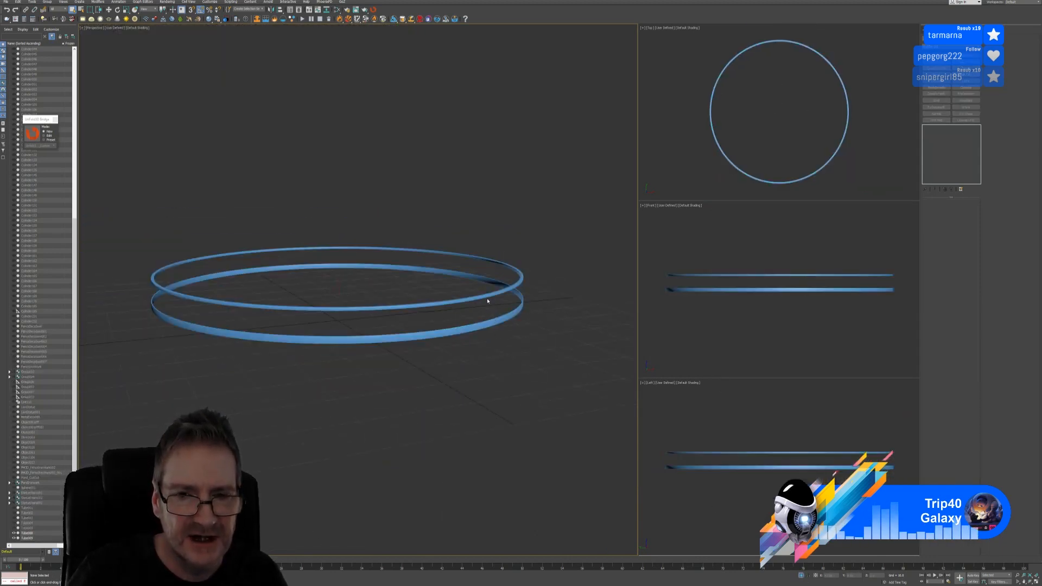
click(488, 300)
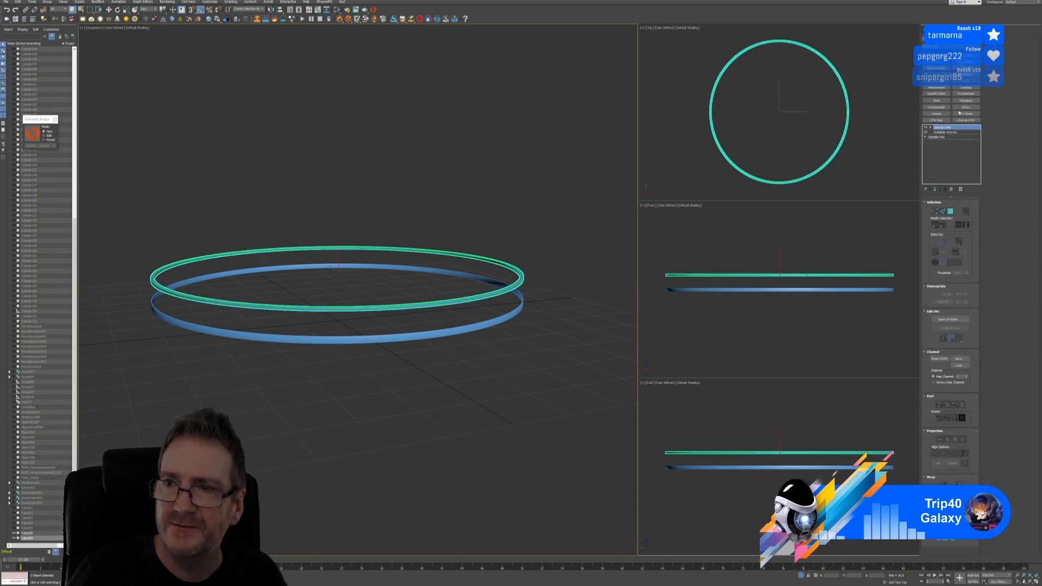
click(965, 74)
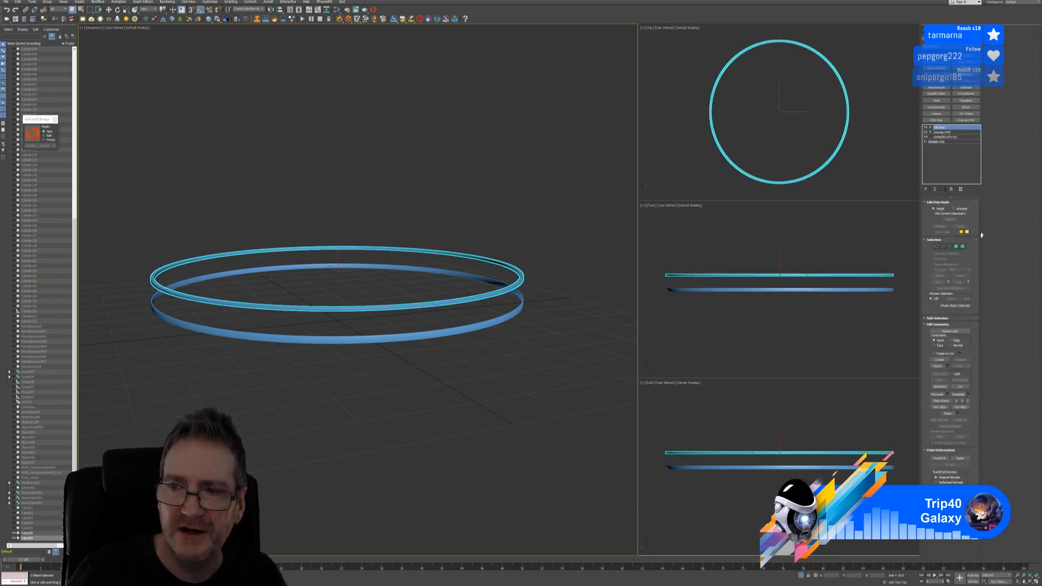
click(937, 365)
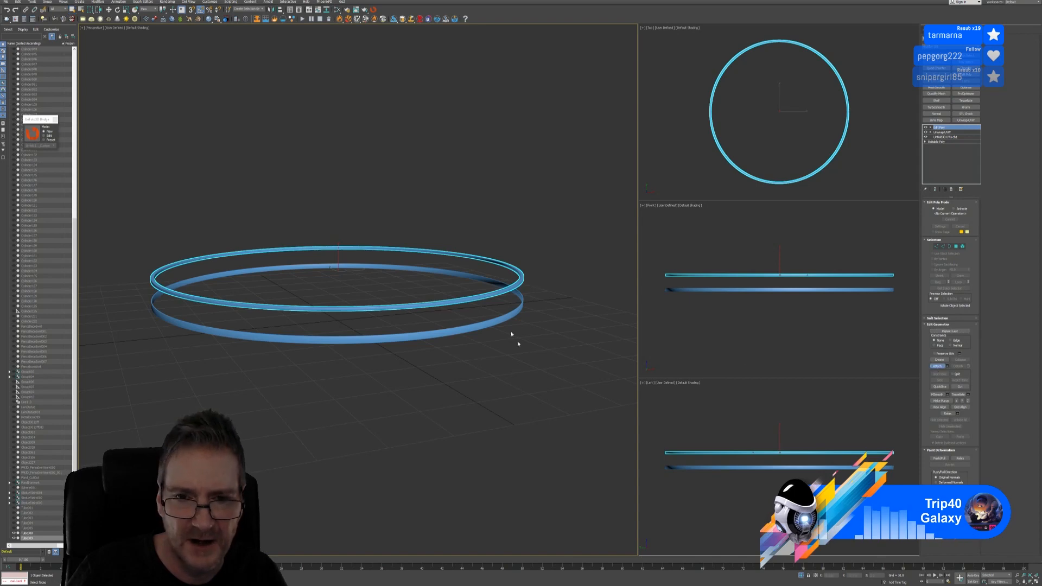
click(488, 325)
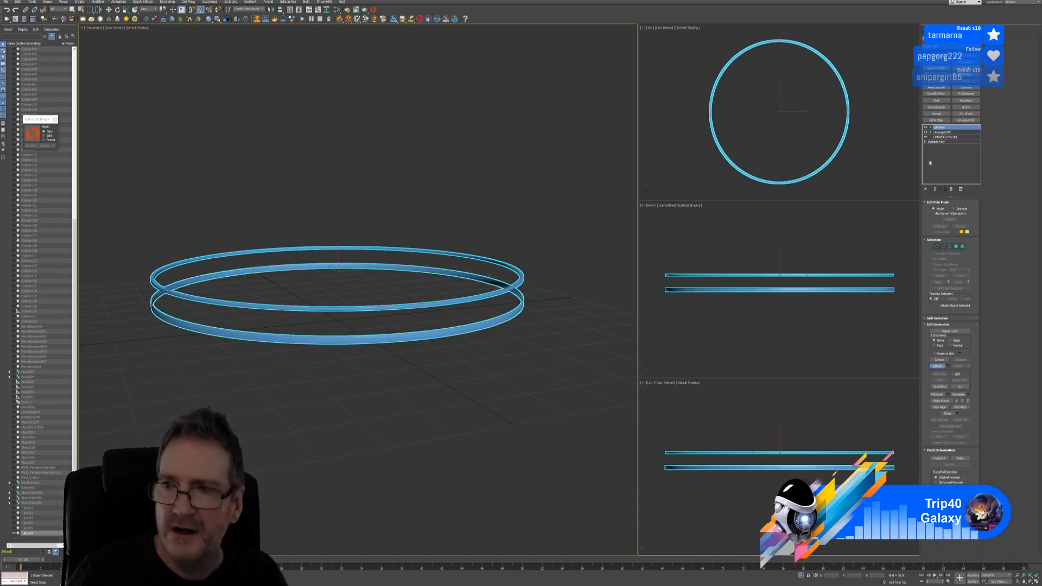
key(w)
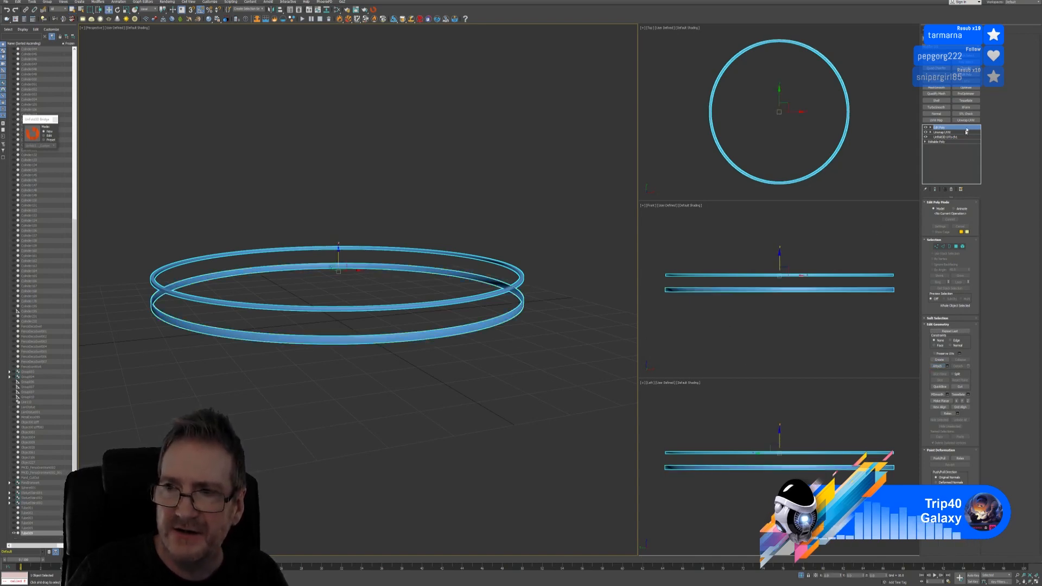
click(965, 120)
click(950, 320)
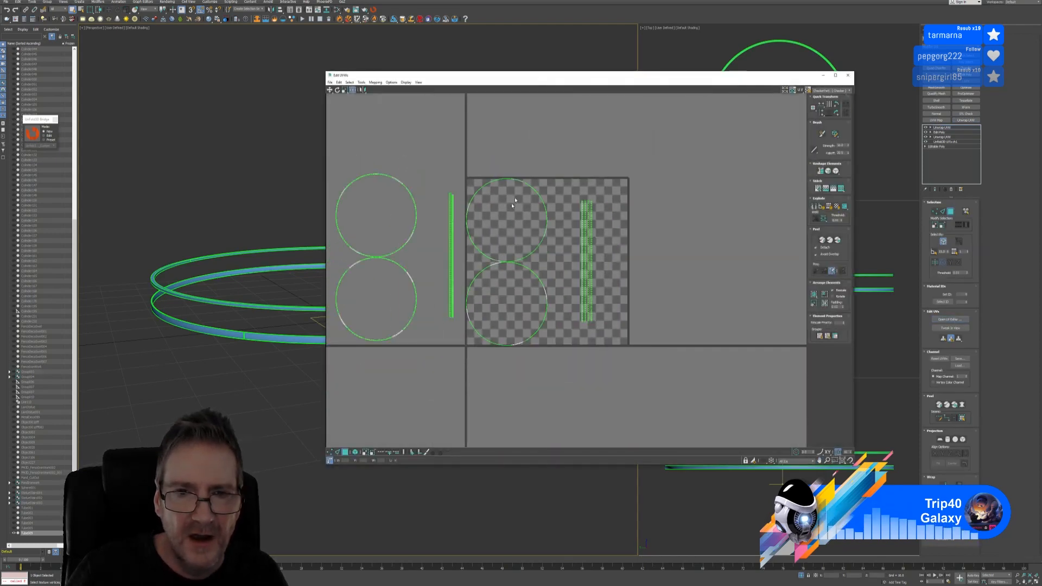
Move the UV strip right of the tile and bring the second circle pair onto it beside the first
drag(568, 182, 626, 335)
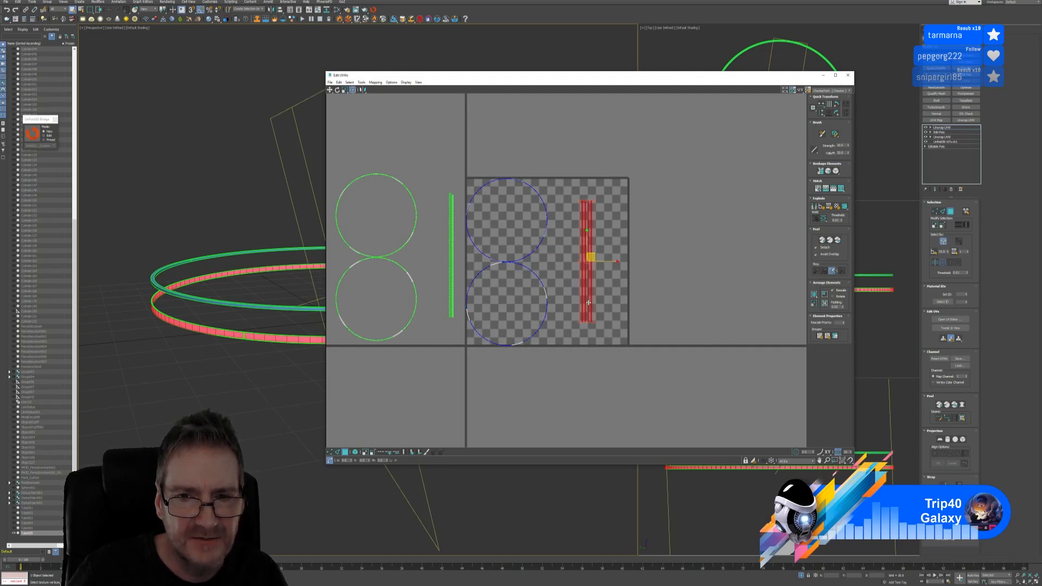
drag(588, 302, 694, 302)
middle_drag(391, 184, 437, 188)
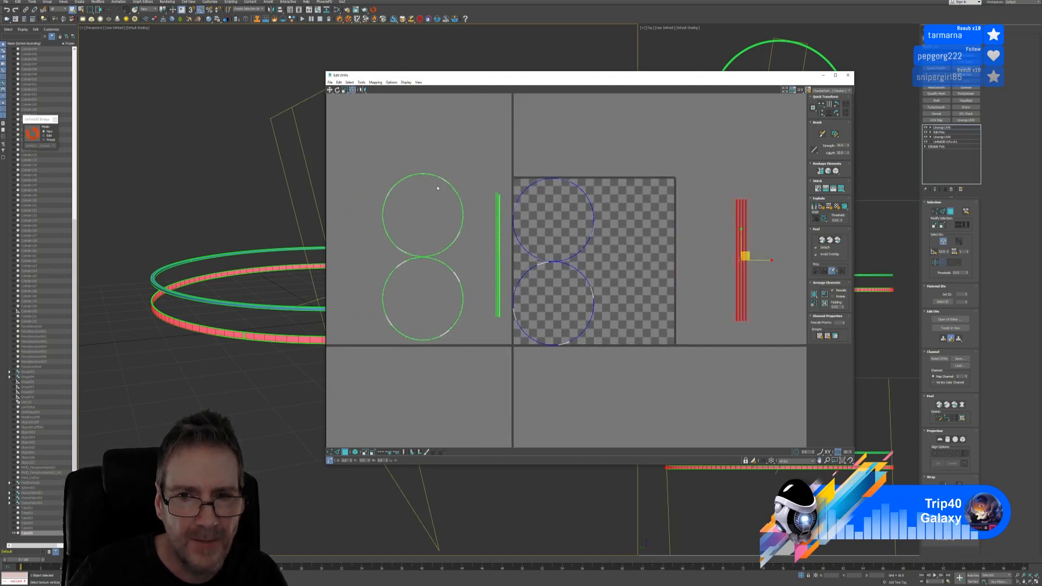
drag(376, 154, 472, 350)
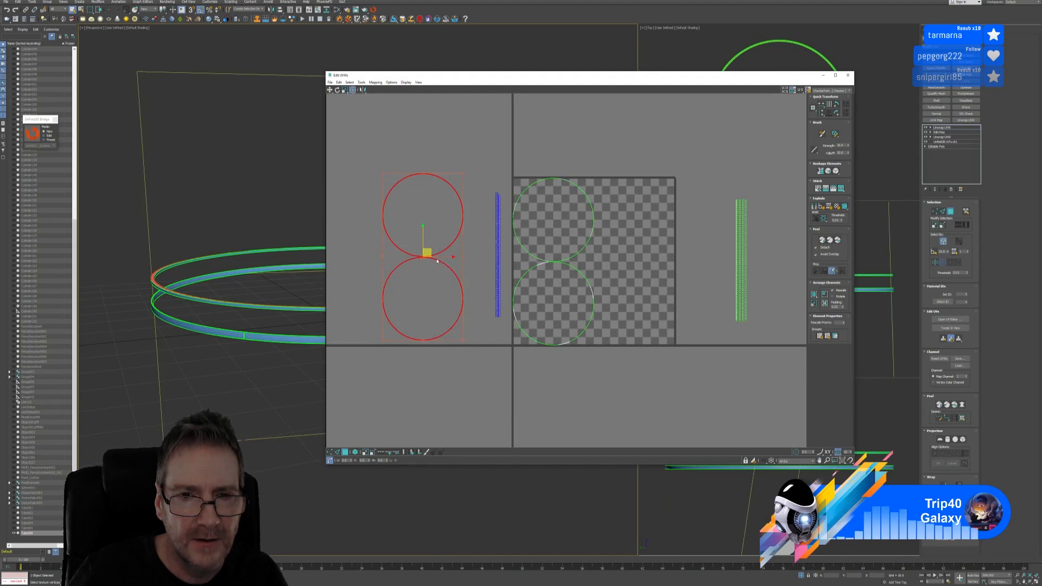
drag(436, 260, 656, 274)
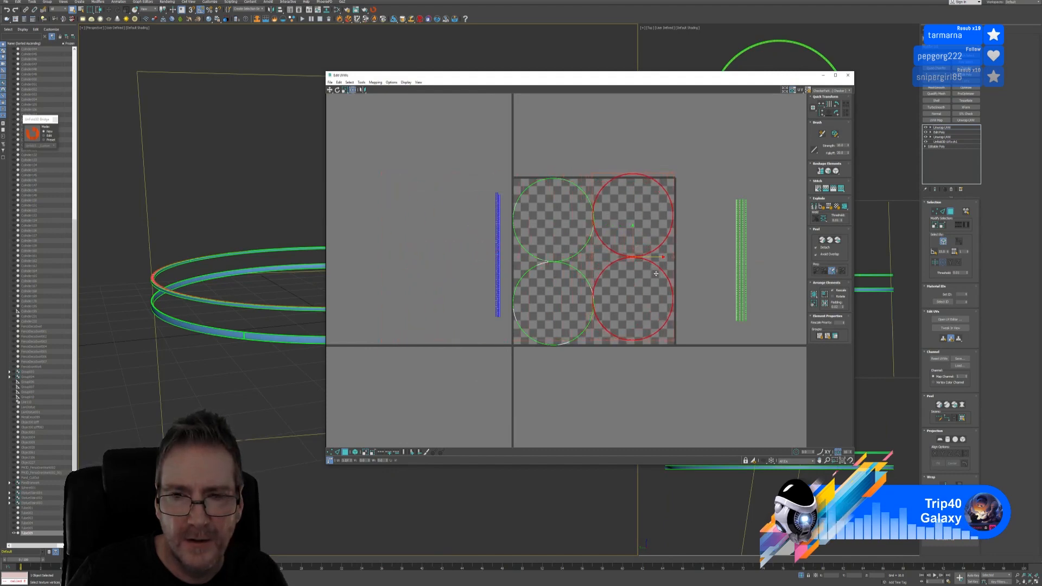
drag(634, 238, 652, 263)
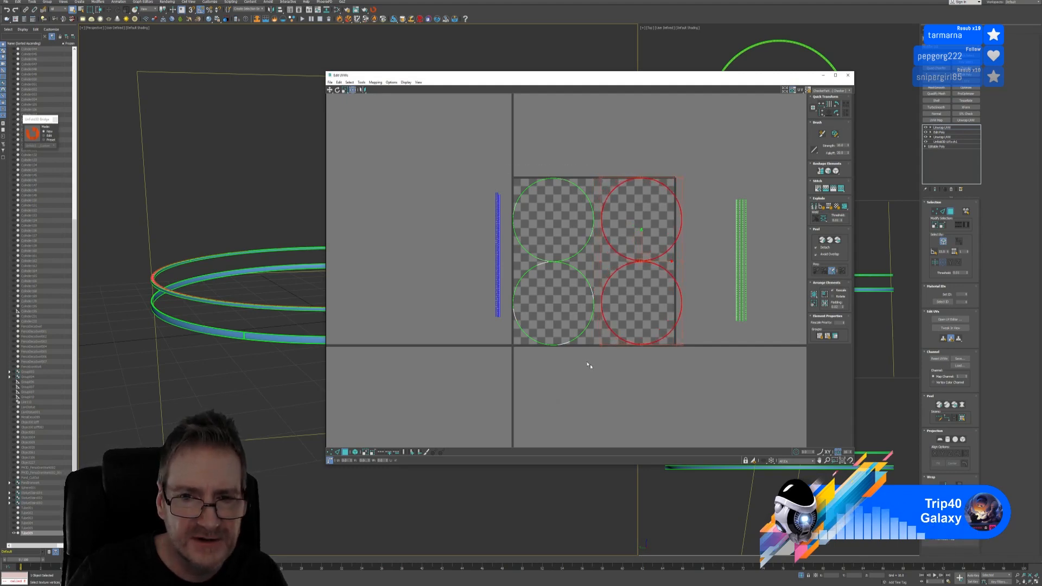
Select every UV shell and scale them all down toward their centre
drag(709, 385, 428, 193)
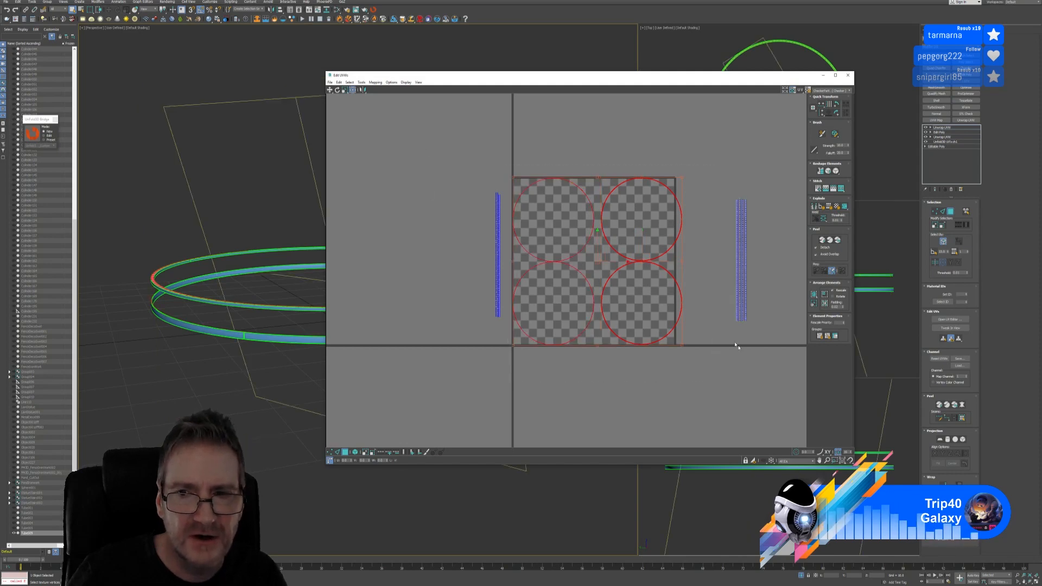
drag(735, 343, 783, 382)
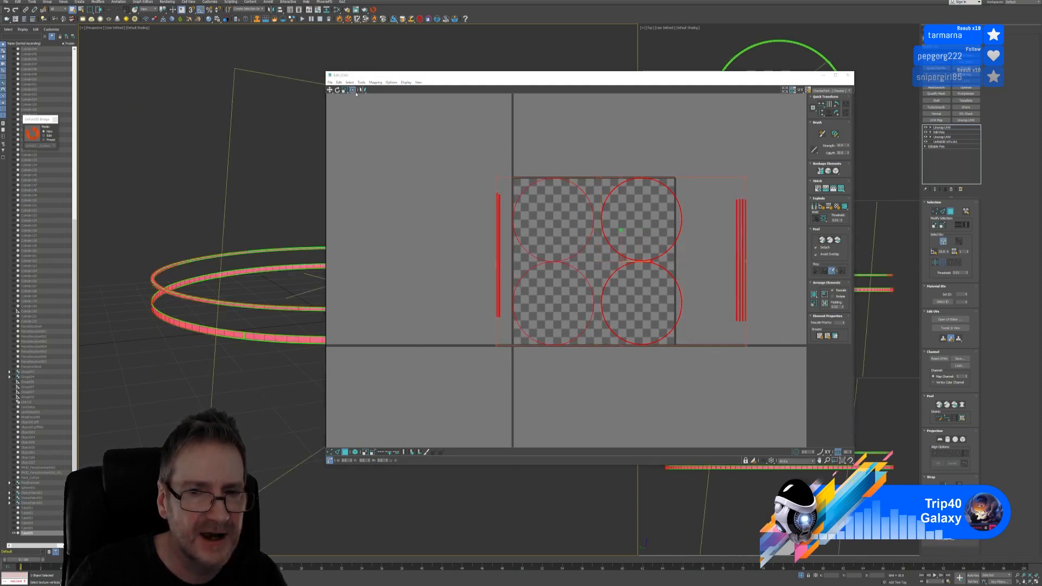
scroll(760, 271, up, 1)
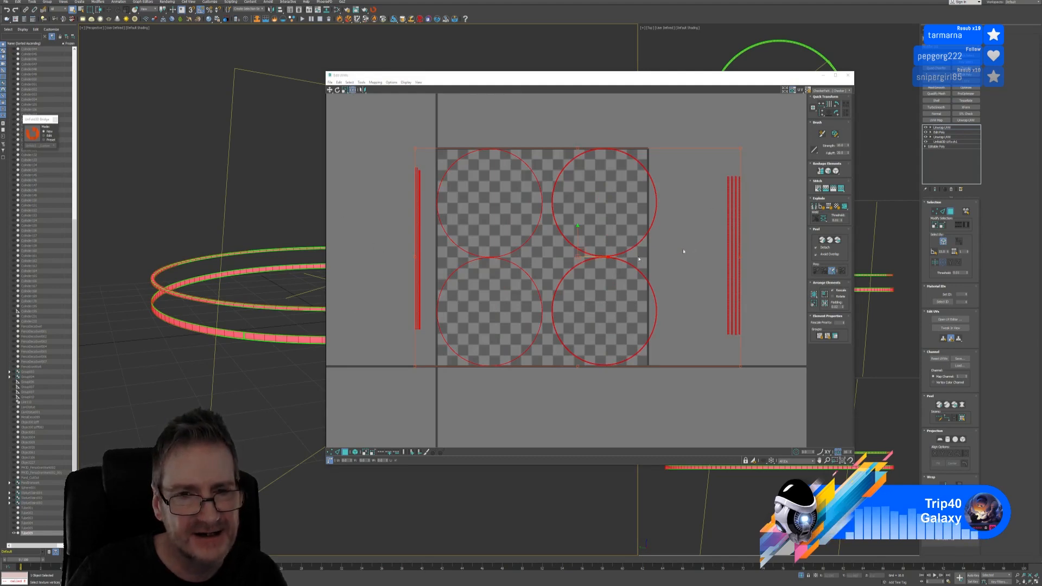
click(346, 92)
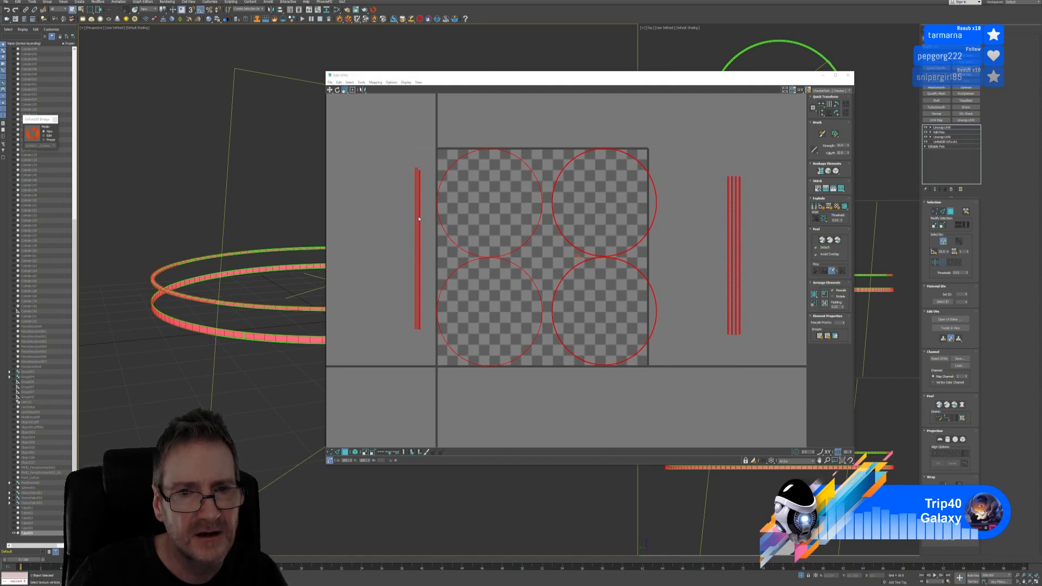
drag(419, 216, 415, 223)
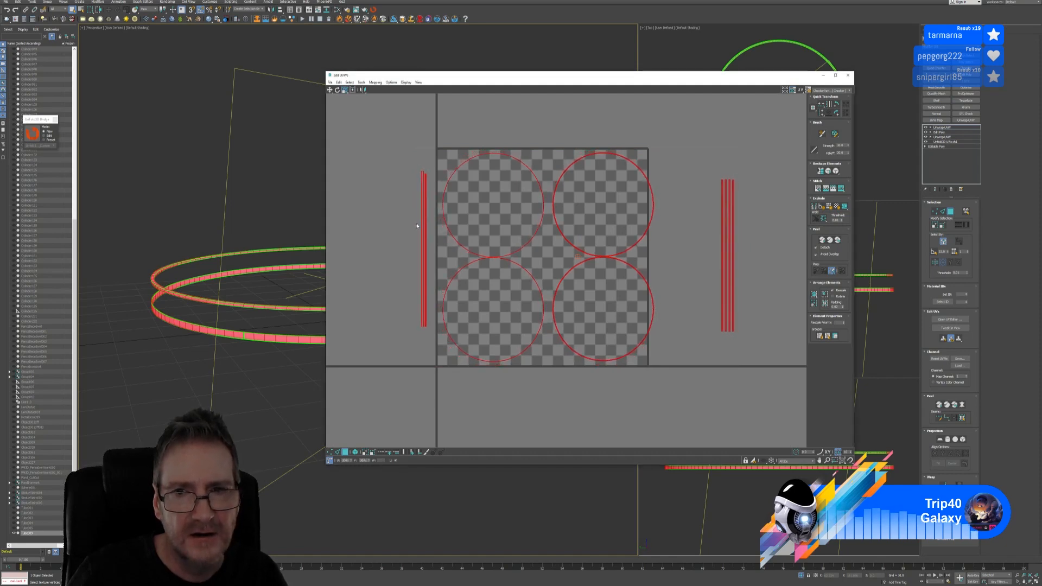
click(329, 90)
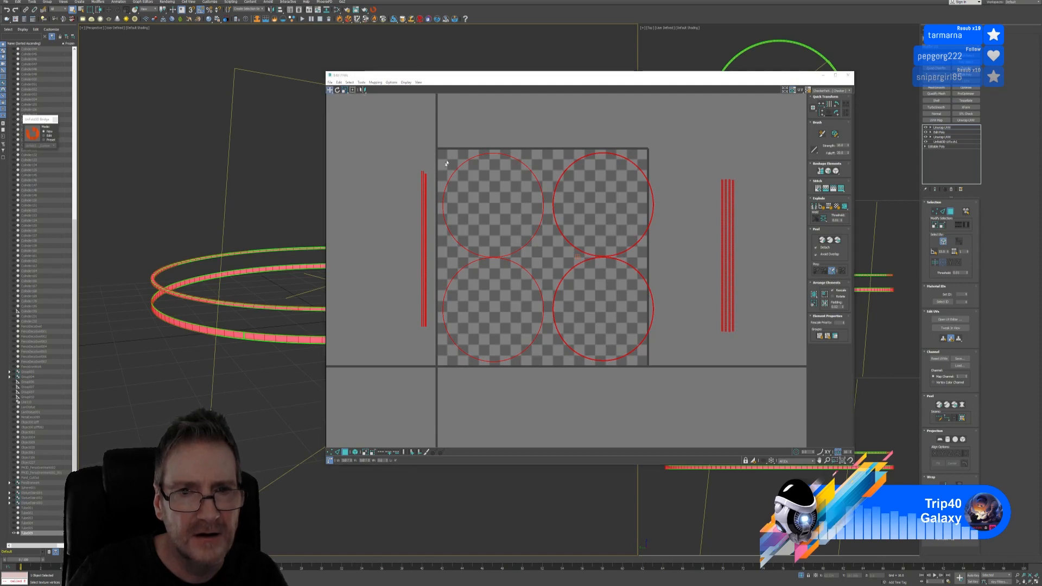
Nudge the left circle pair left and slide the right pair left to close the gap
drag(432, 143, 548, 393)
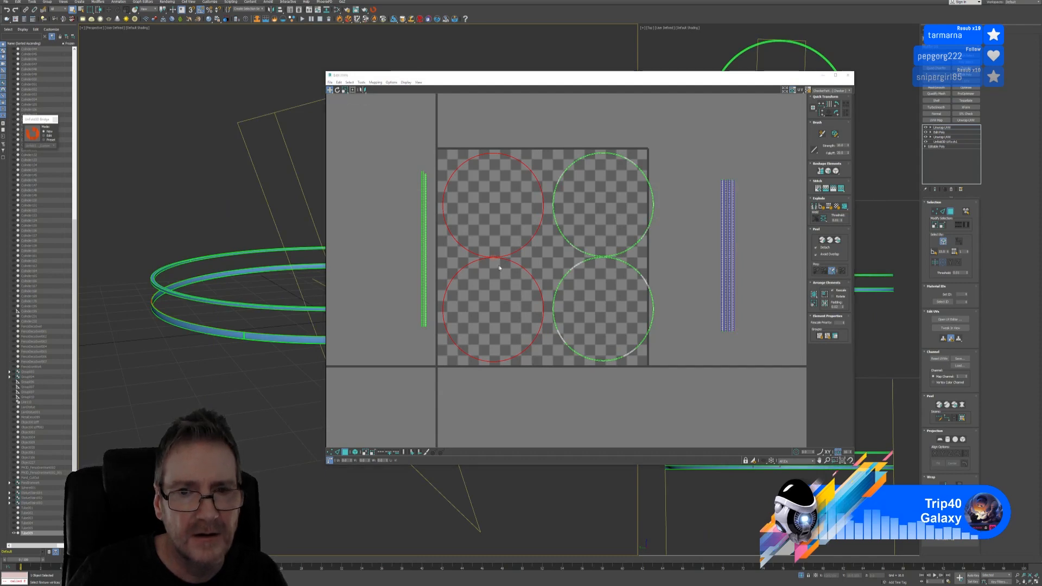
scroll(499, 267, up, 3)
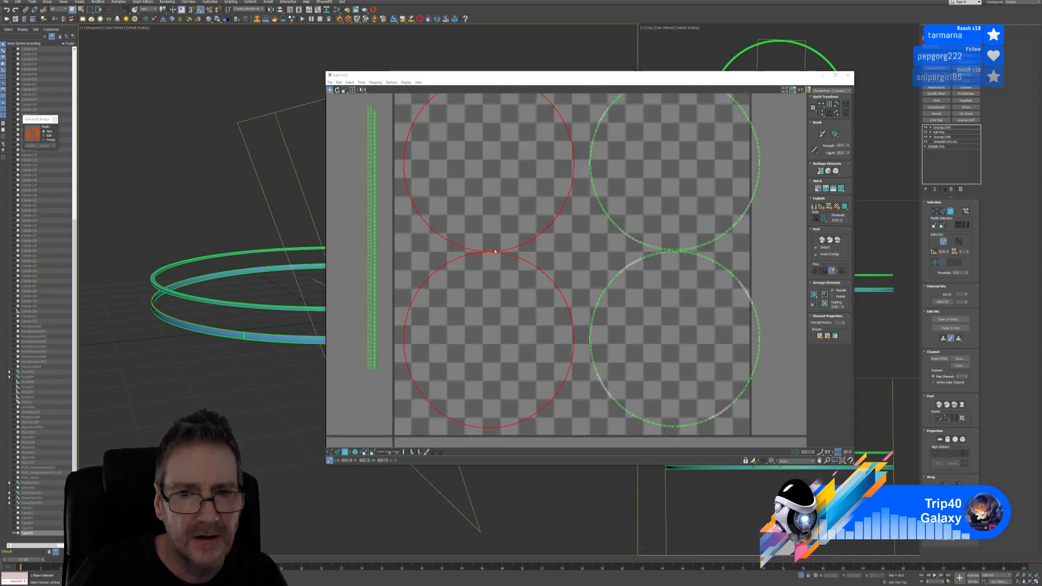
drag(470, 255, 465, 255)
middle_drag(565, 227, 507, 255)
scroll(507, 255, down, 2)
drag(683, 117, 530, 438)
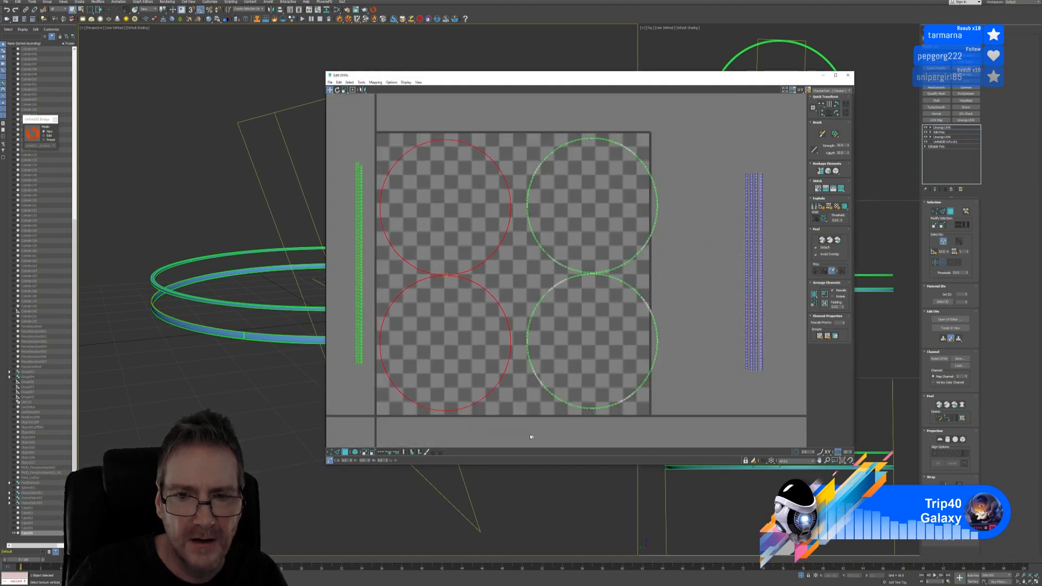
scroll(588, 280, up, 3)
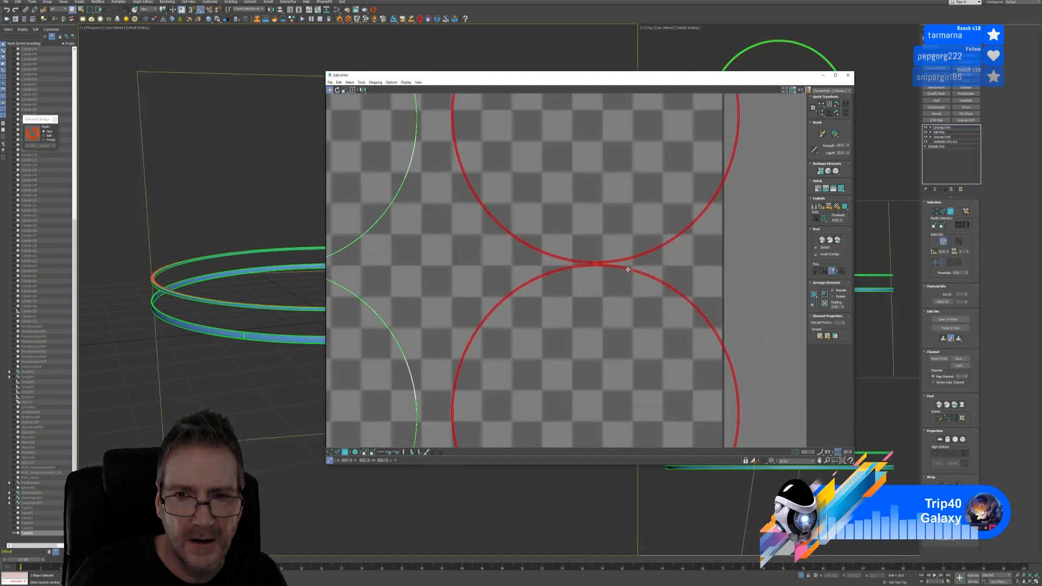
drag(628, 269, 604, 271)
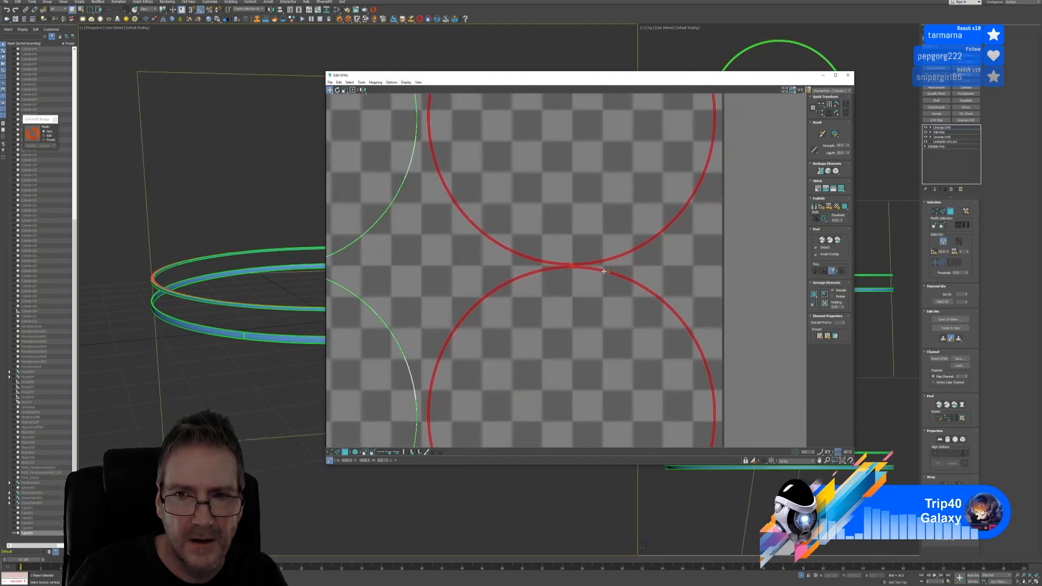
Bring the whole layout into view and select every UV shell
scroll(604, 271, down, 5)
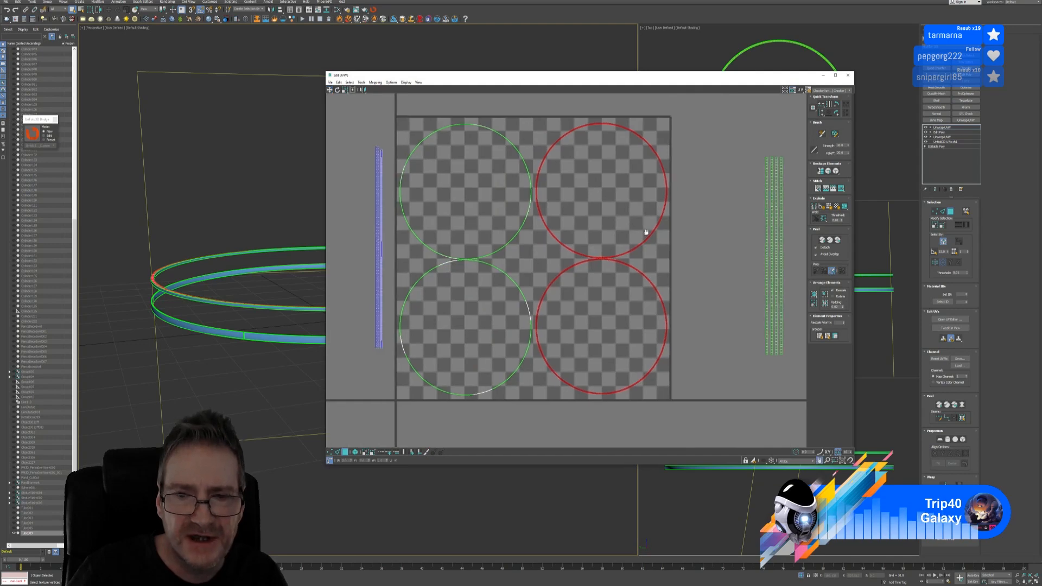
middle_drag(646, 233, 653, 233)
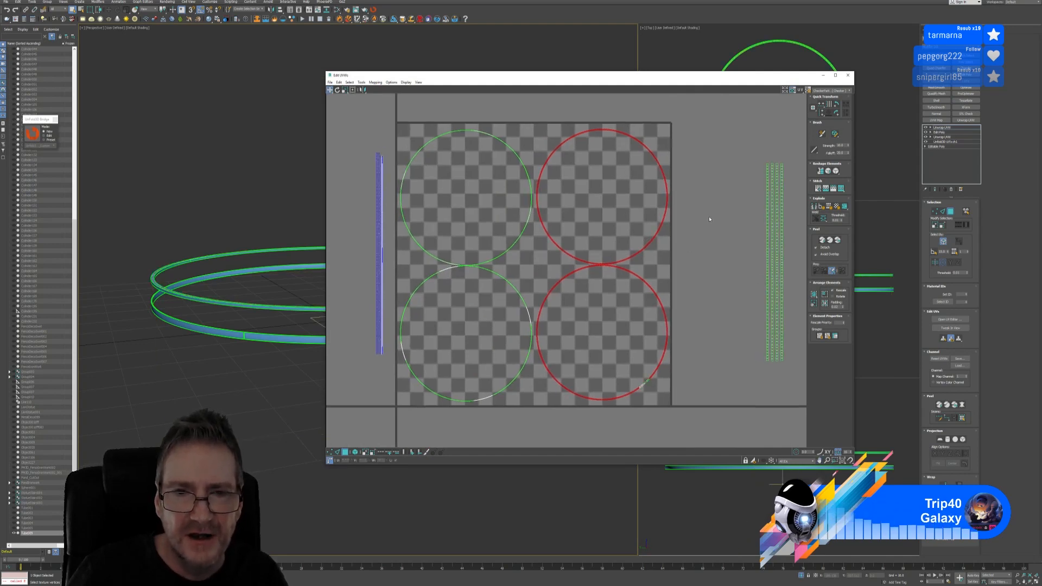
click(702, 225)
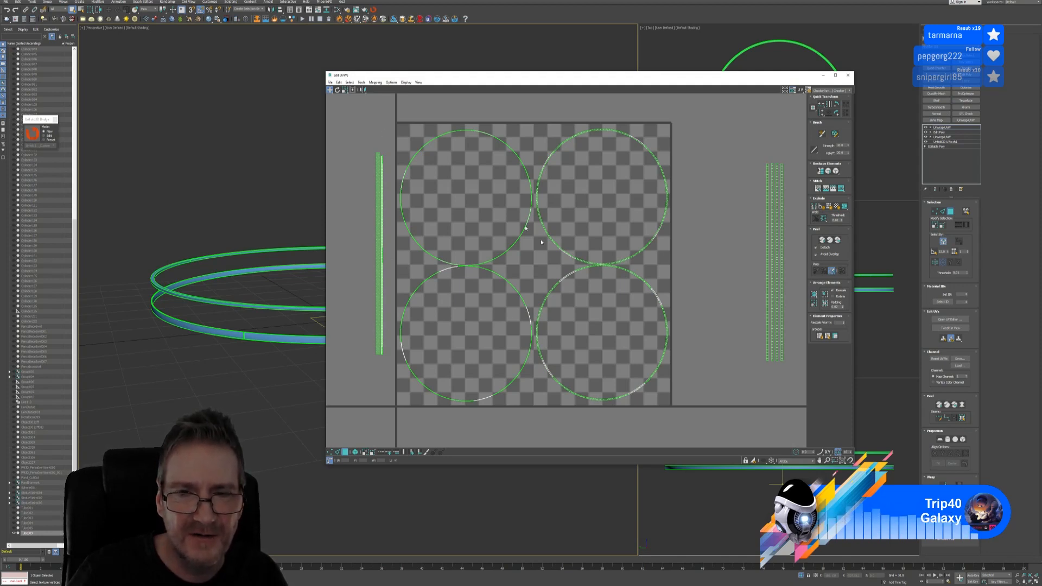
scroll(425, 199, down, 2)
drag(367, 117, 683, 404)
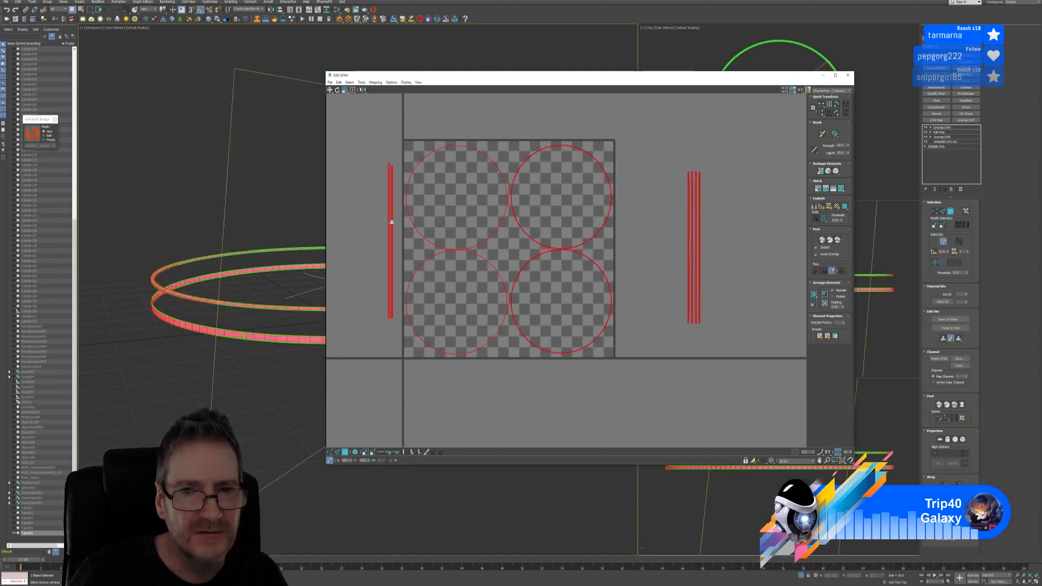
Scale all UVs down to fit, then shift the four circles slightly up and right
drag(391, 222, 412, 229)
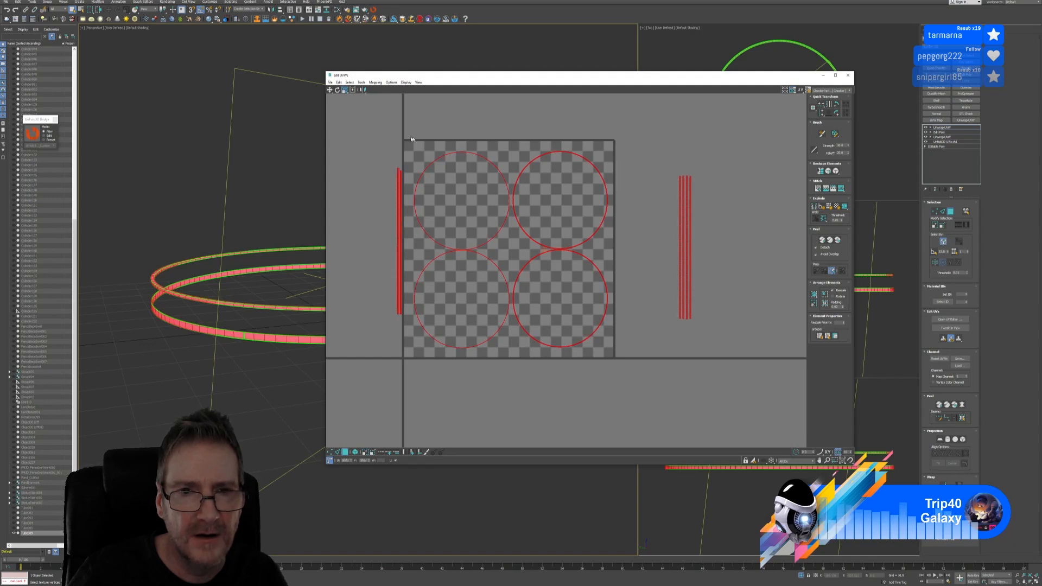
drag(411, 137, 614, 391)
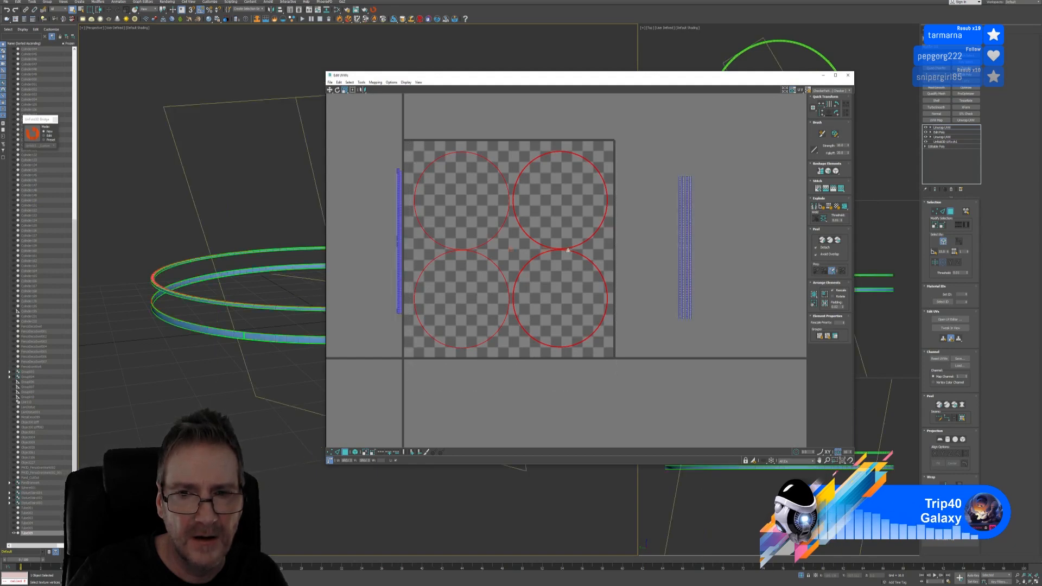
key(w)
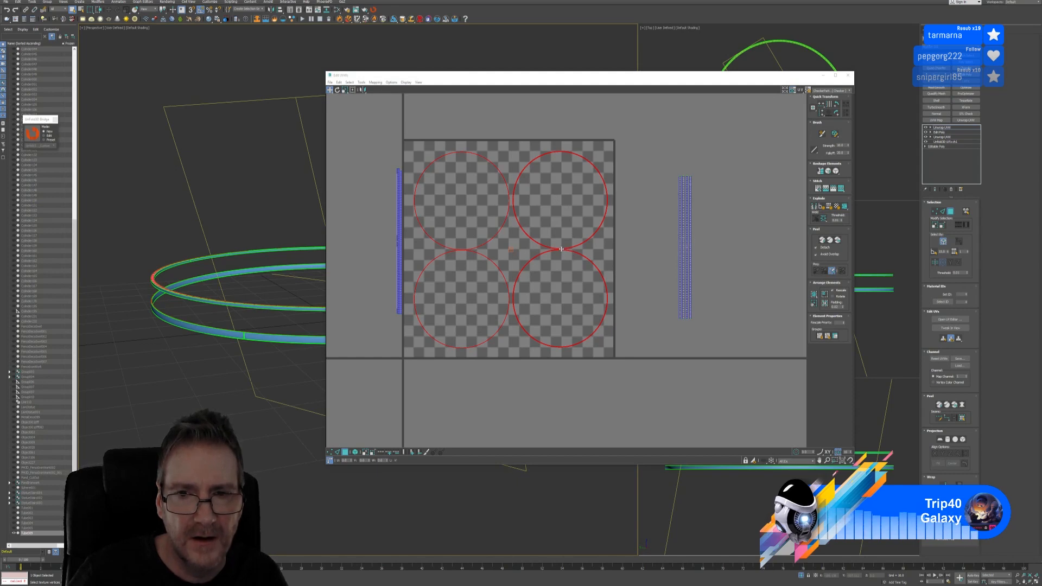
drag(561, 248, 565, 251)
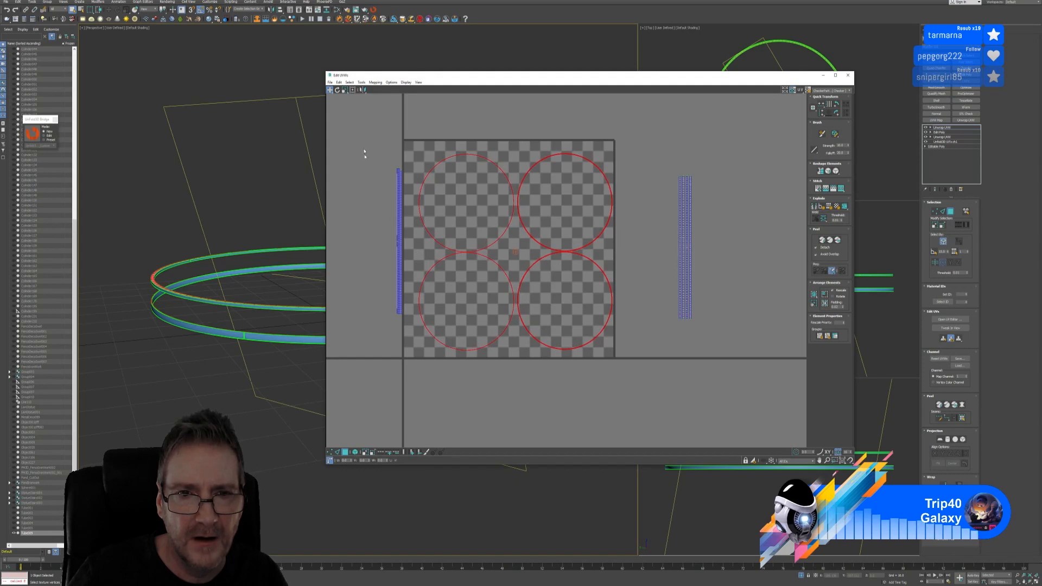
Move the left UV strips against the tile and raise them level with the circles
drag(362, 147, 405, 334)
scroll(404, 265, up, 3)
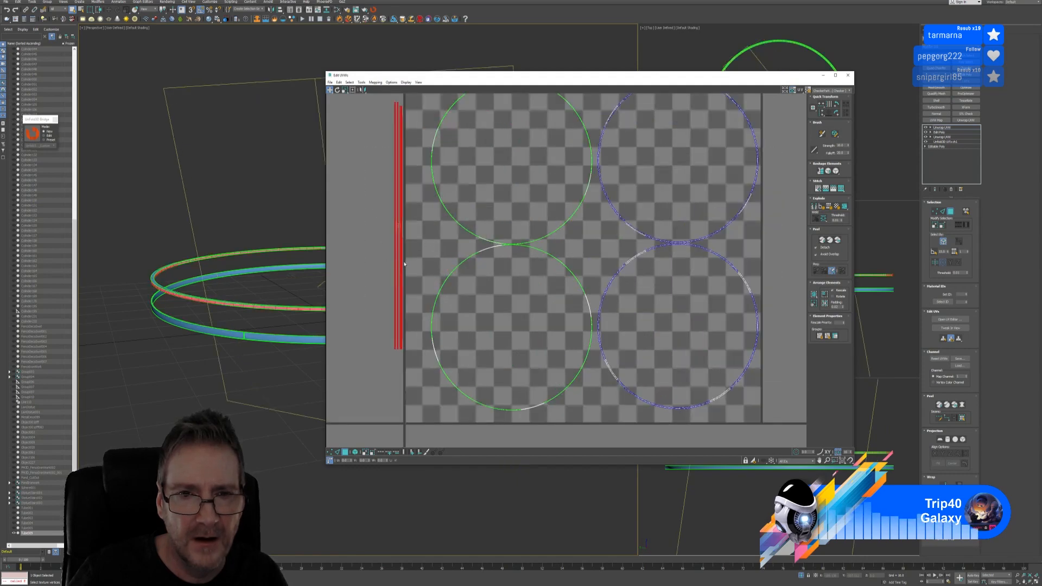
drag(400, 262, 418, 262)
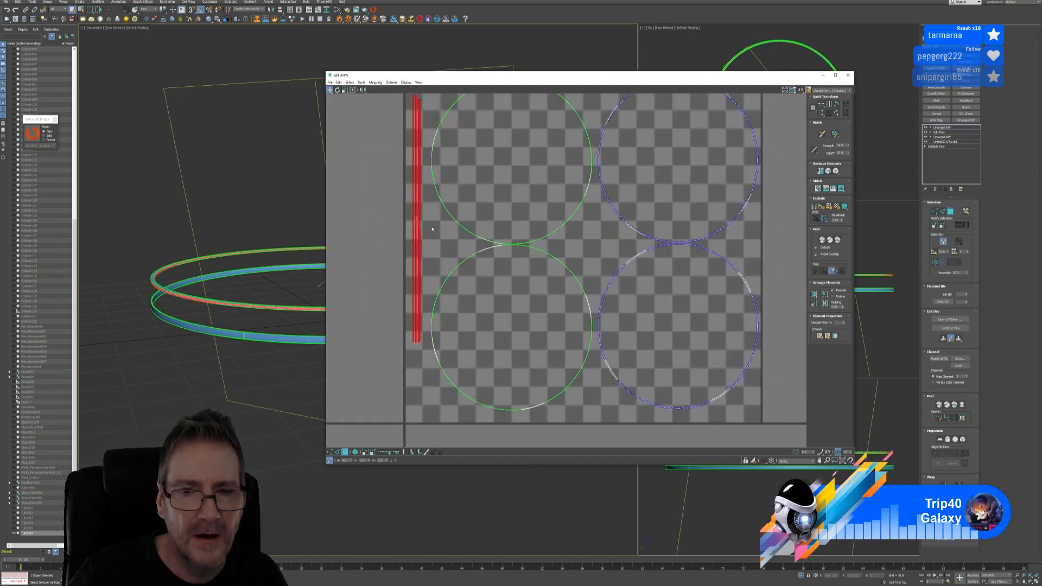
middle_drag(433, 235, 438, 327)
drag(423, 235, 423, 201)
scroll(484, 287, down, 3)
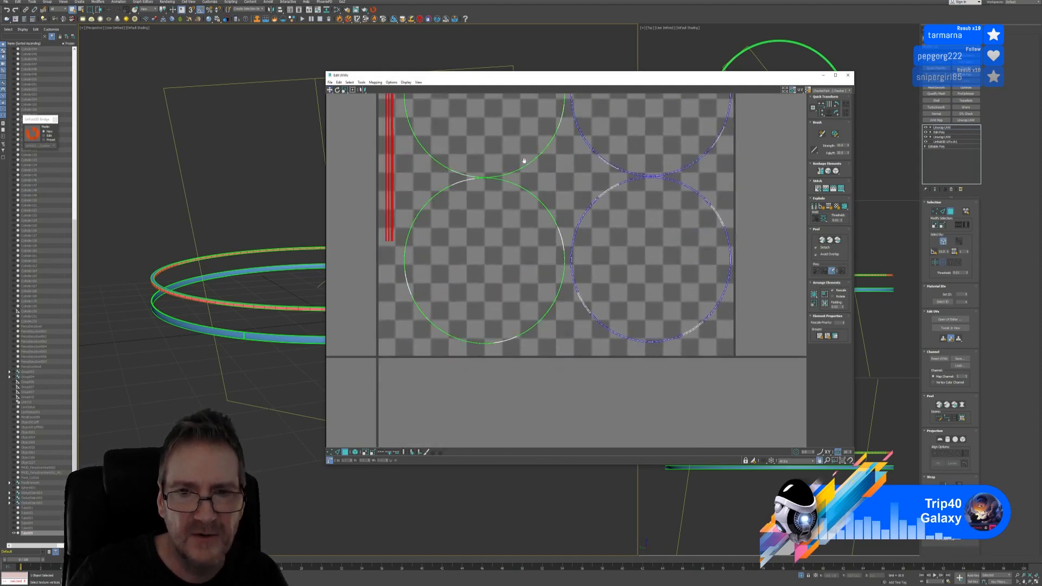
middle_drag(514, 228, 502, 231)
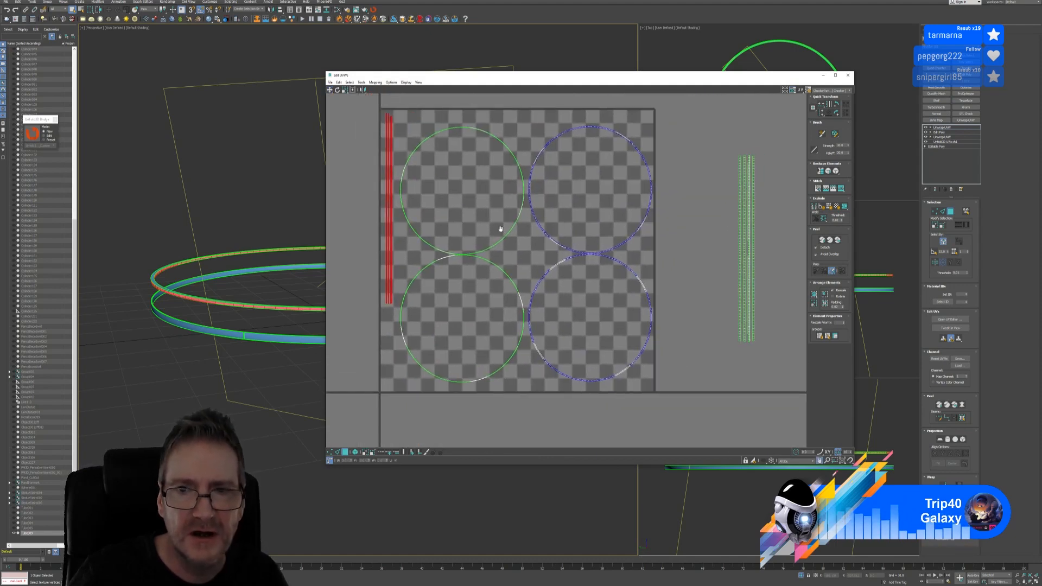
Fine-tune the four circles' horizontal position, then select the railing strip at the tile's left
drag(414, 421, 399, 421)
scroll(473, 262, up, 5)
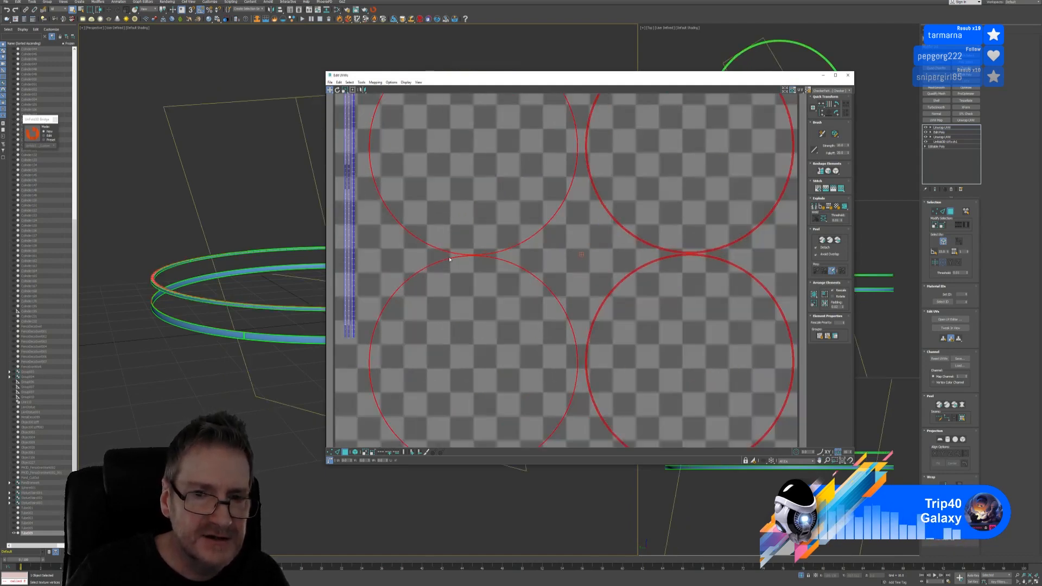
middle_drag(467, 258, 541, 268)
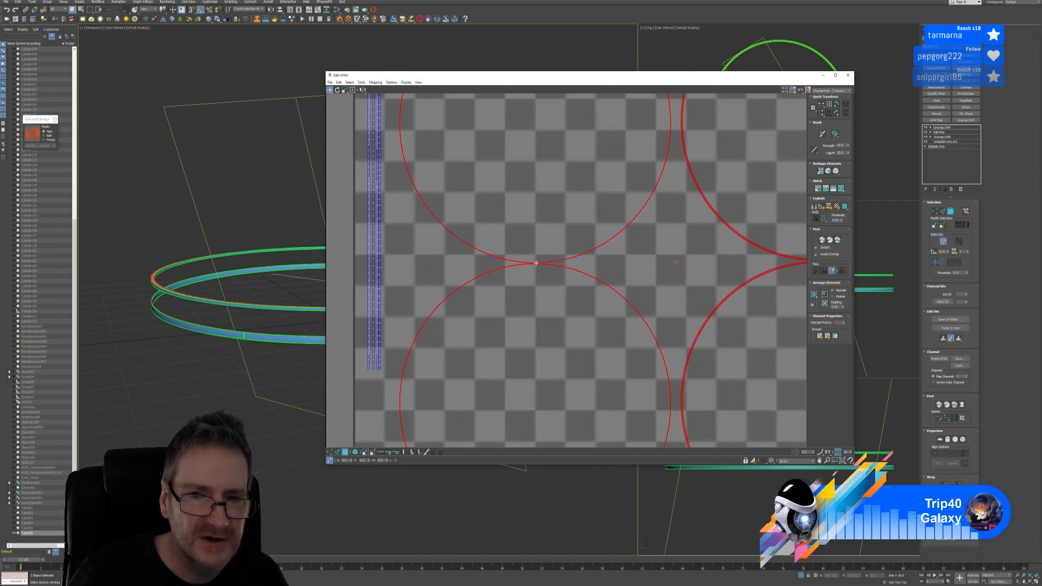
drag(536, 263, 523, 266)
middle_drag(625, 282, 461, 259)
scroll(461, 259, down, 5)
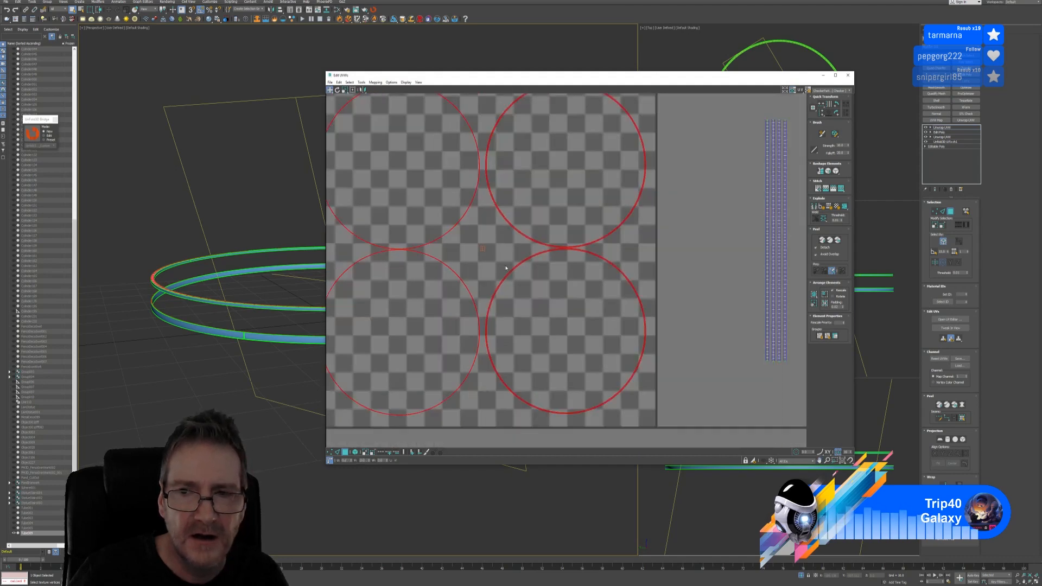
middle_drag(583, 266, 557, 259)
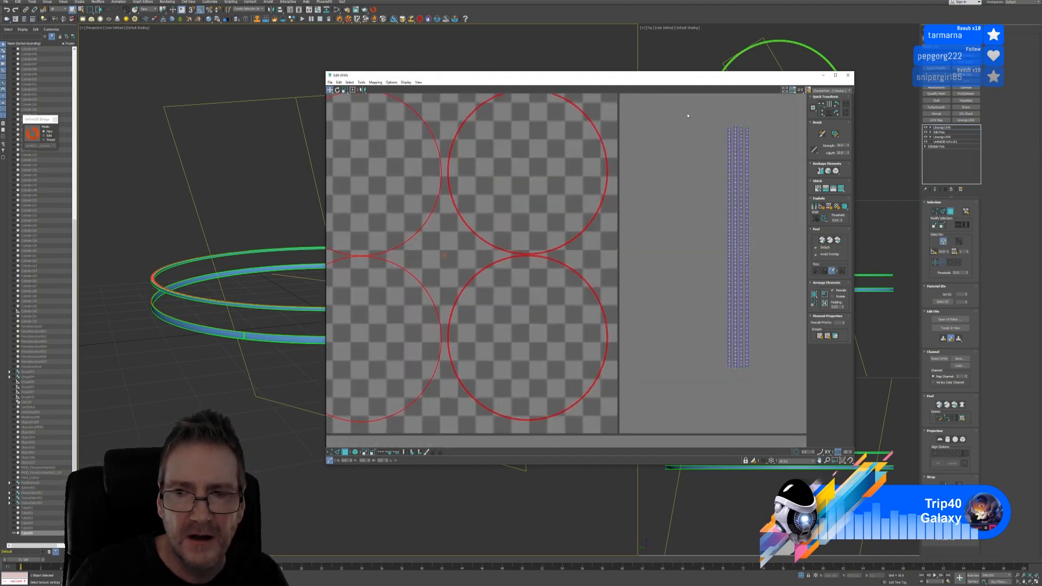
middle_drag(532, 214, 605, 223)
scroll(643, 222, down, 2)
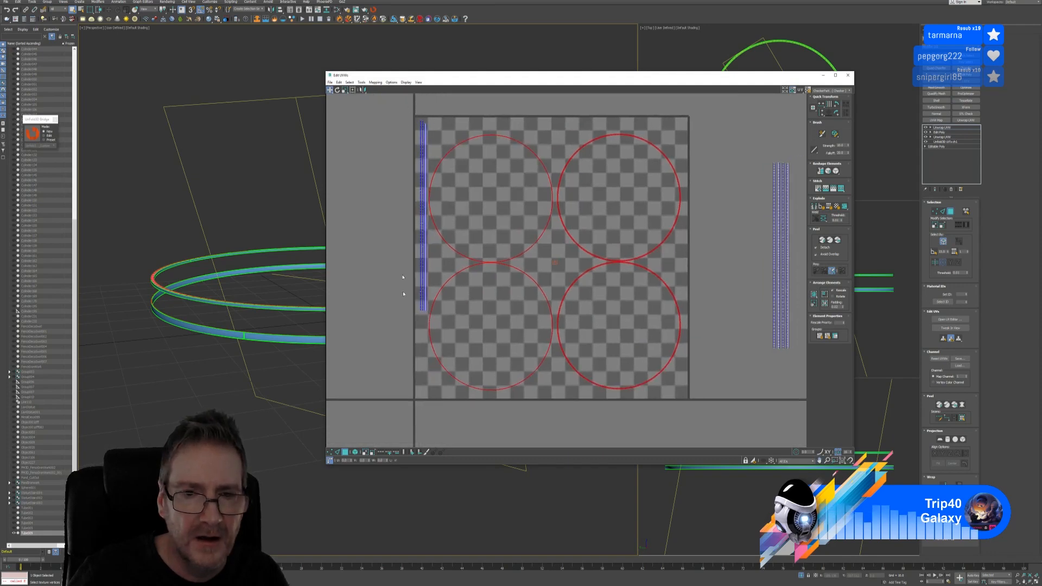
drag(403, 294, 688, 327)
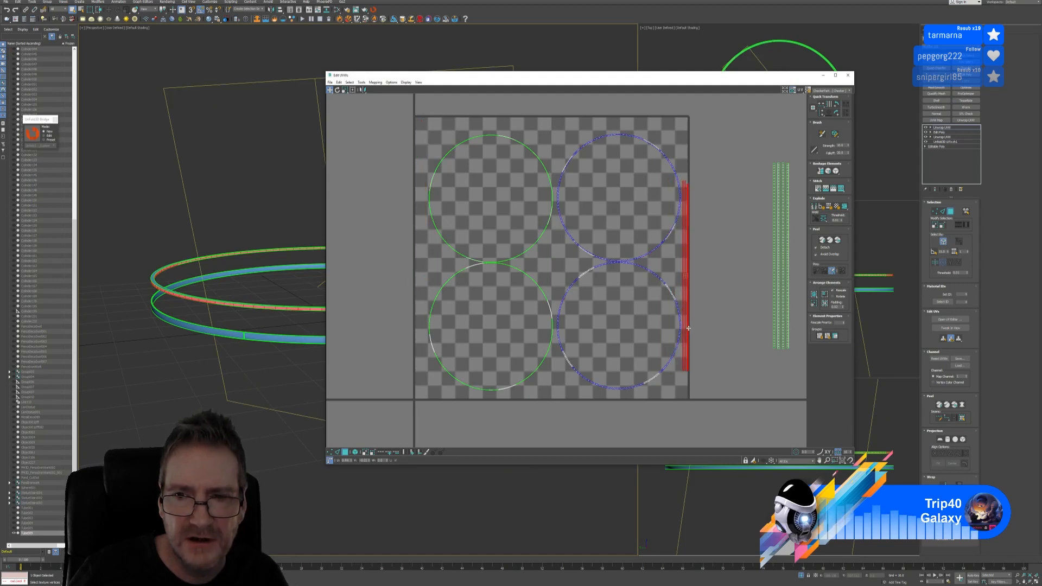
Nudge the currently selected railing strips slightly to the left
scroll(699, 290, up, 5)
drag(667, 271, 664, 273)
middle_drag(670, 357, 586, 184)
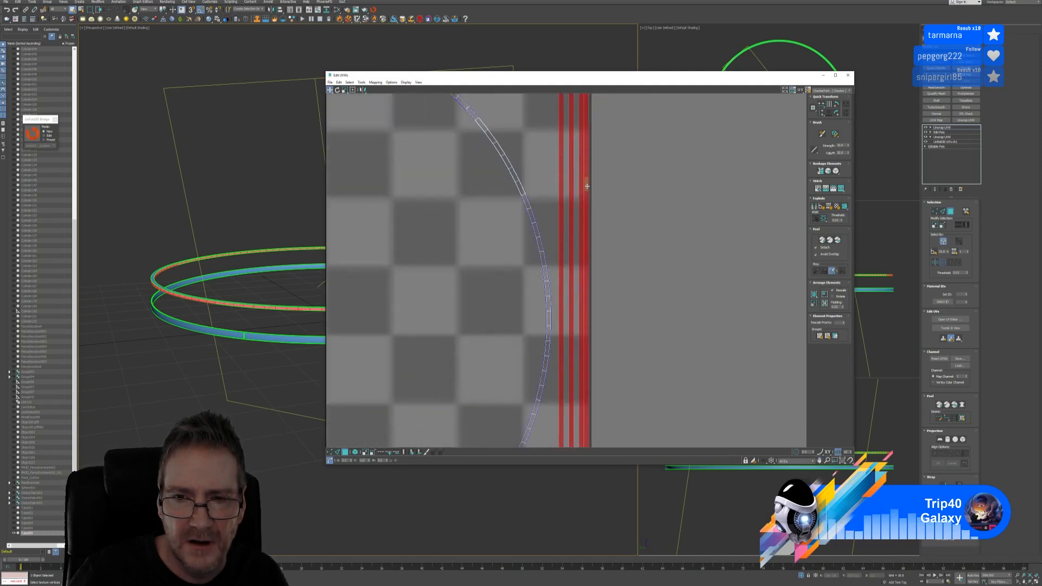
scroll(587, 348, up, 3)
drag(561, 337, 558, 337)
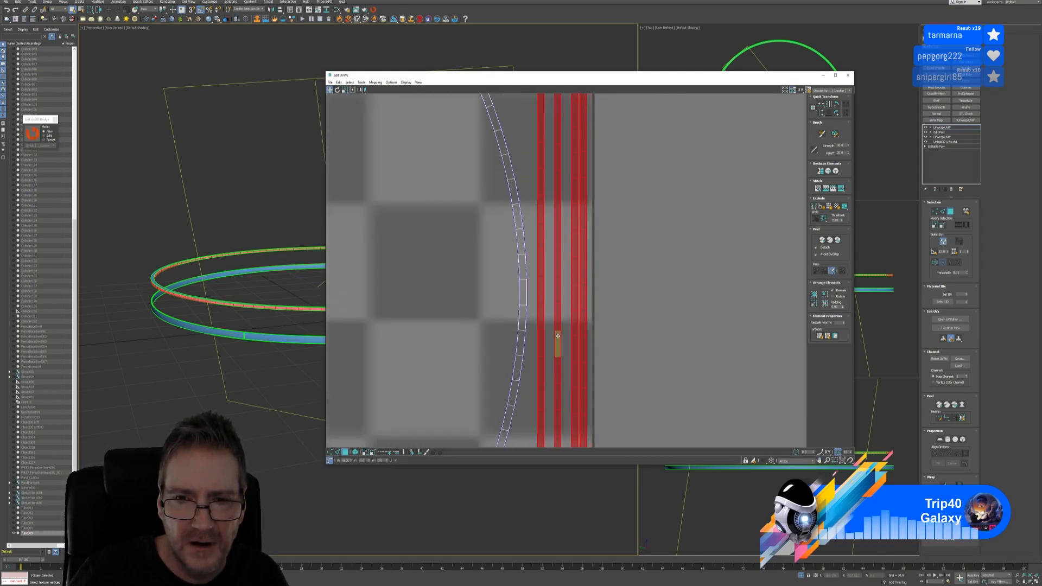
scroll(615, 273, down, 8)
middle_drag(614, 273, 622, 279)
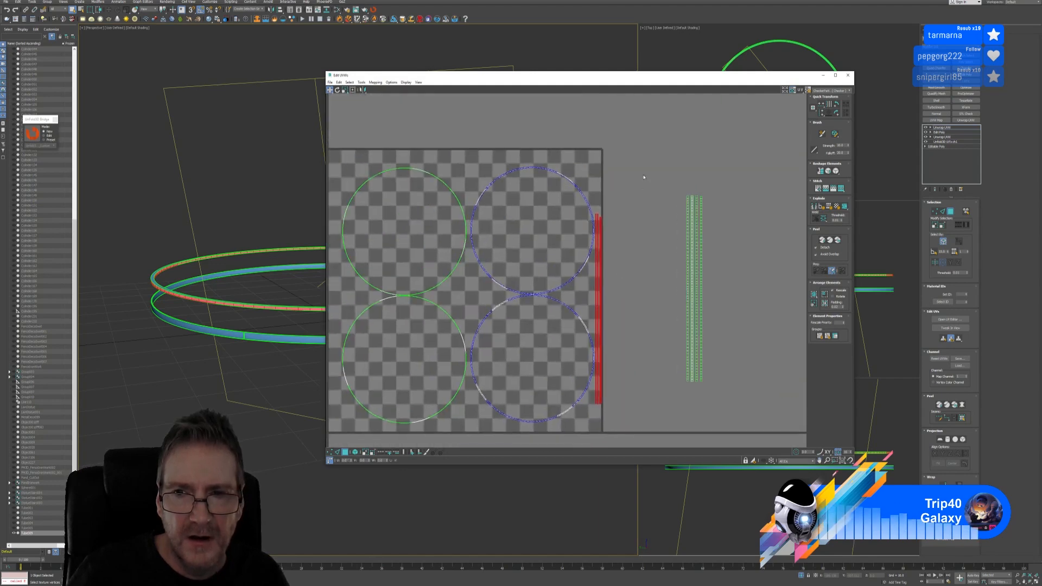
Marquee-select the four strips outside the tile and move them to the tile's left edge
drag(648, 169, 739, 384)
middle_drag(583, 238, 650, 248)
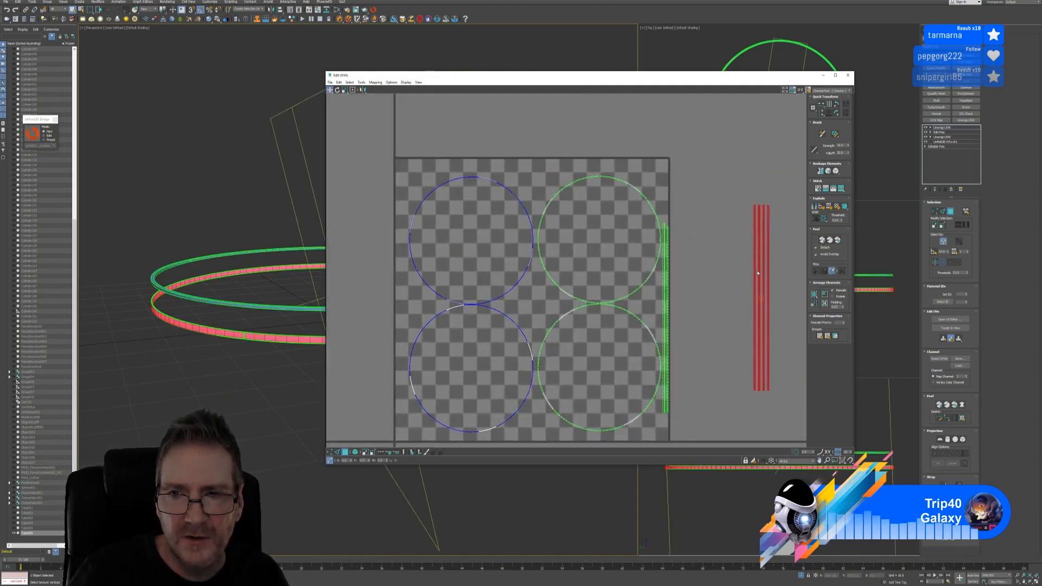
drag(758, 273, 397, 235)
scroll(398, 235, up, 5)
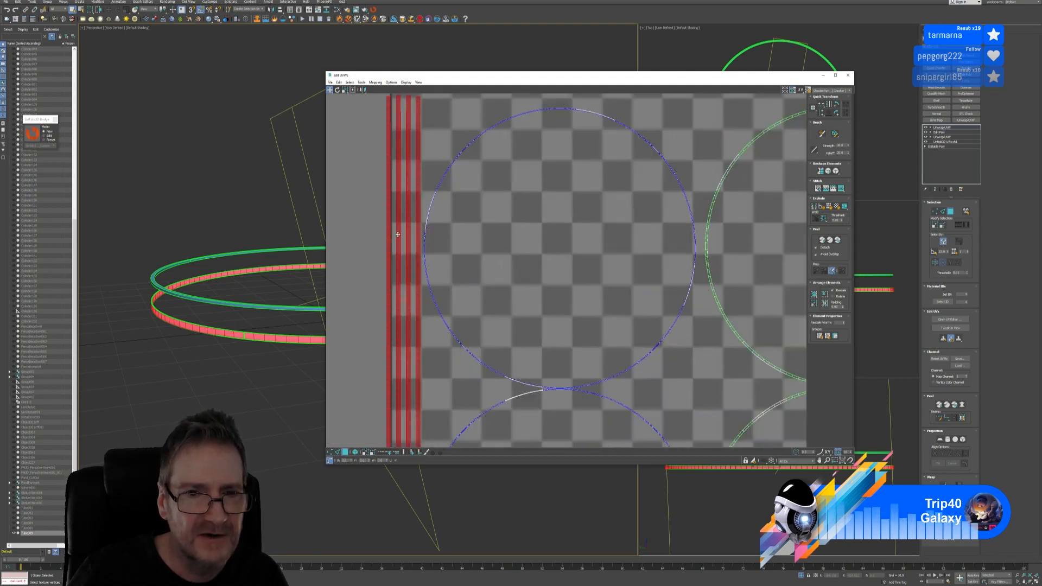
scroll(405, 249, down, 6)
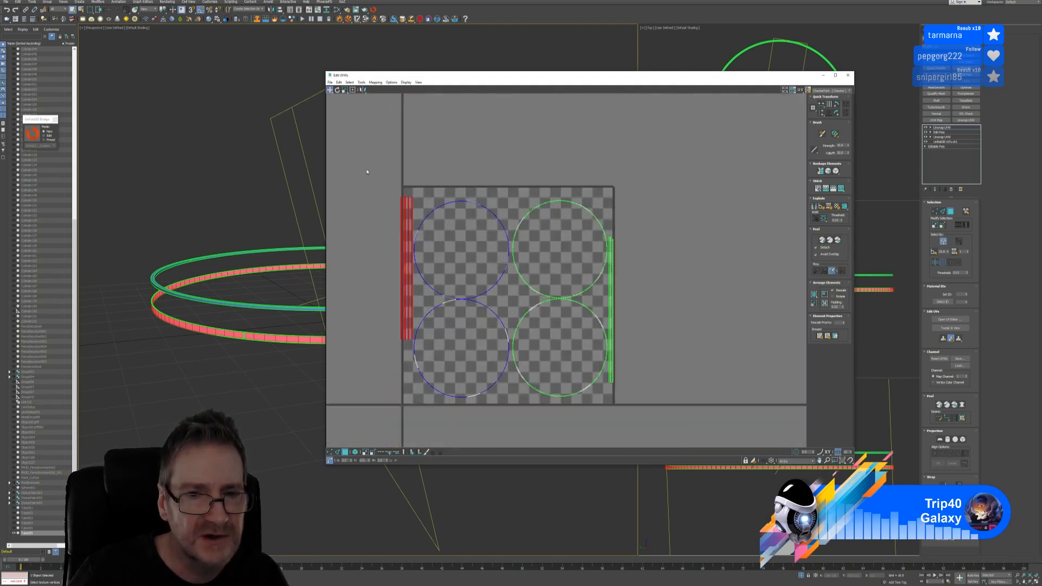
scroll(396, 179, up, 5)
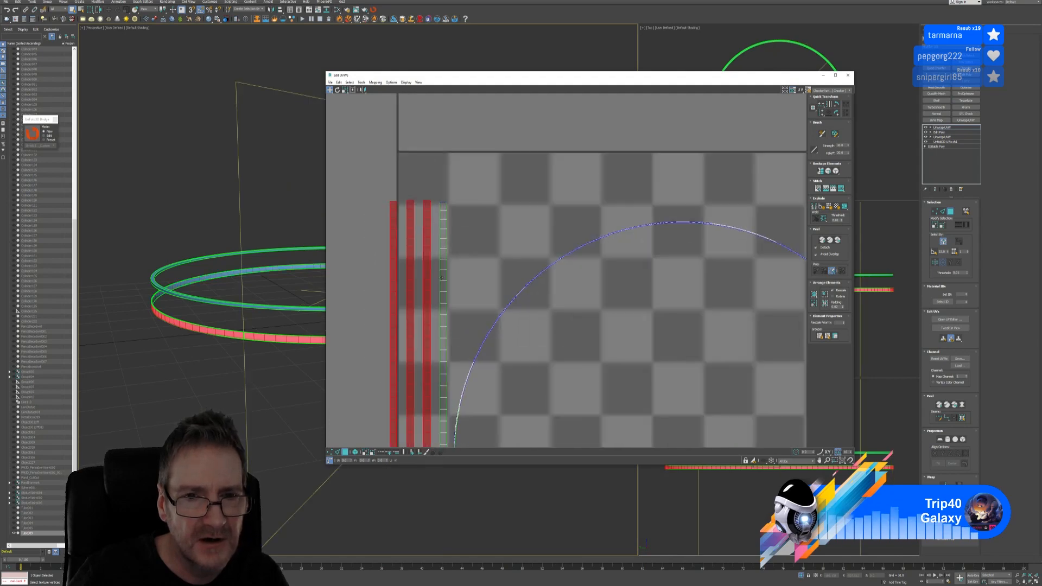
scroll(441, 276, up, 2)
Slide the red strips snugly against the green strips along the left edge
drag(423, 257, 434, 256)
scroll(342, 155, down, 5)
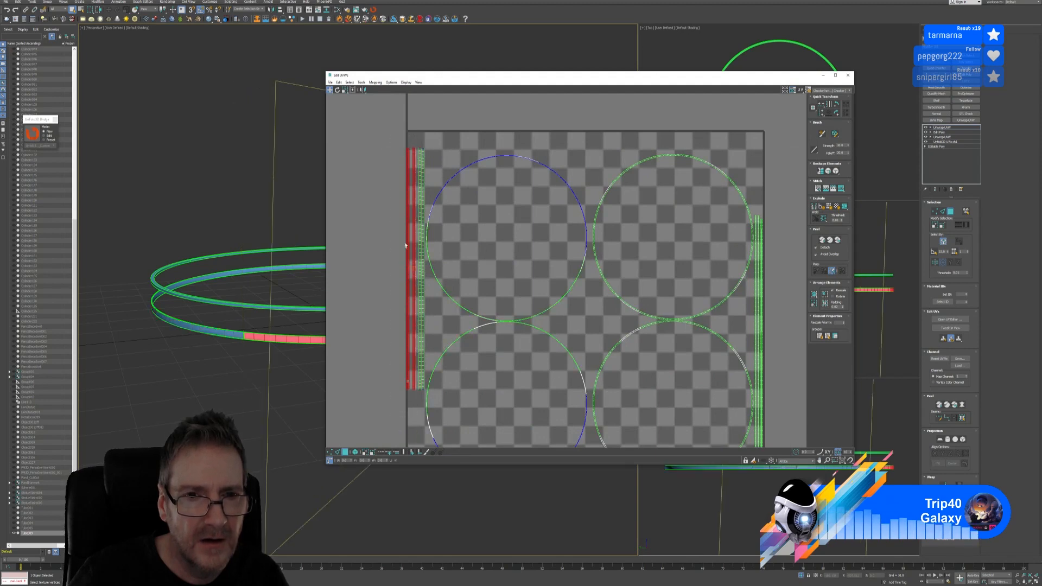
scroll(378, 244, up, 6)
drag(378, 244, 397, 237)
scroll(397, 237, down, 6)
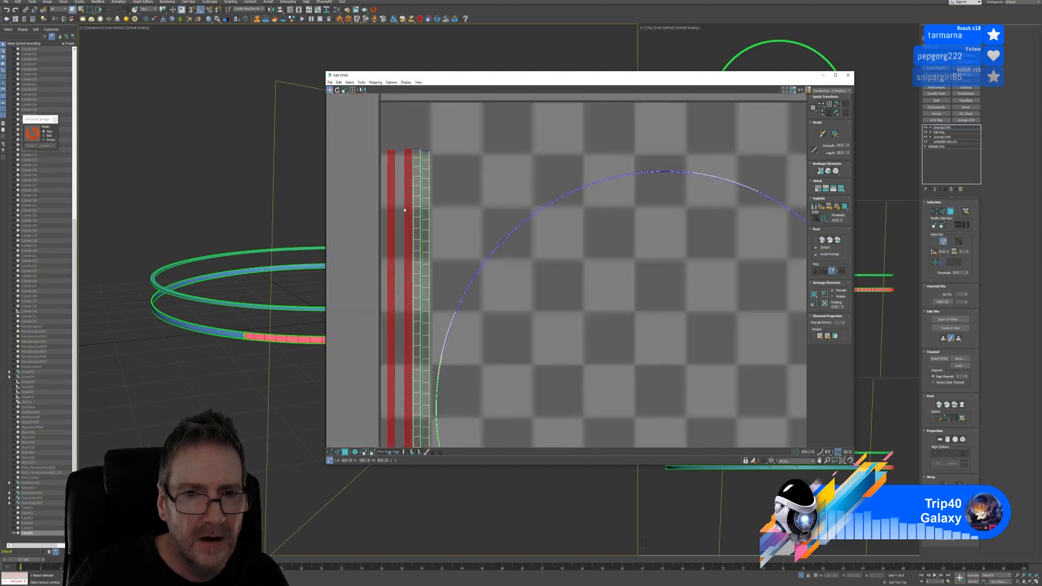
Check that the left-edge strips all sit inside the tile, deselect them, and close the Edit UVWs window
drag(374, 193, 372, 407)
middle_drag(375, 391, 381, 325)
scroll(381, 324, down, 3)
drag(377, 164, 397, 453)
scroll(383, 251, up, 4)
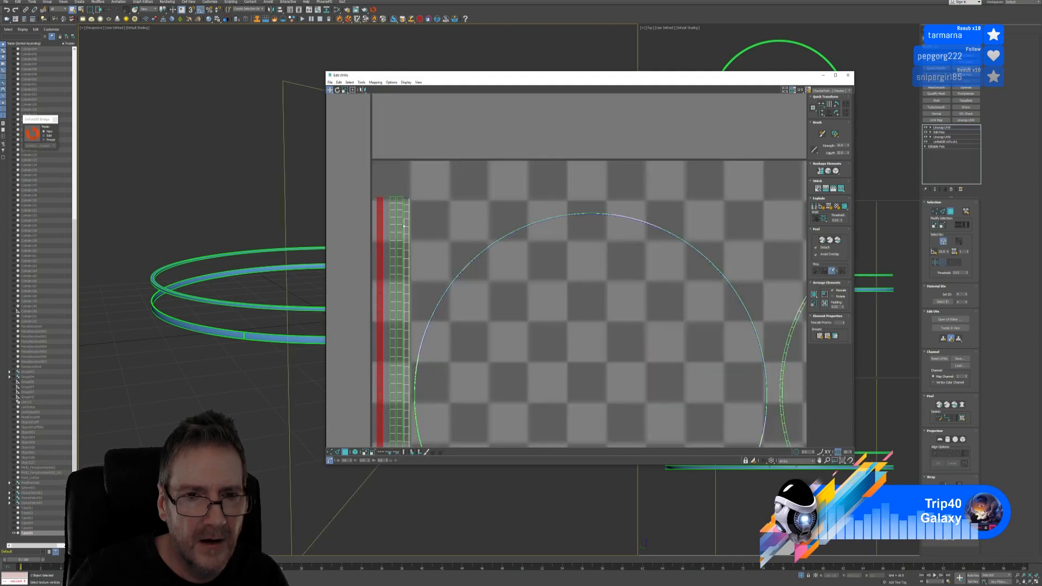
scroll(398, 279, down, 6)
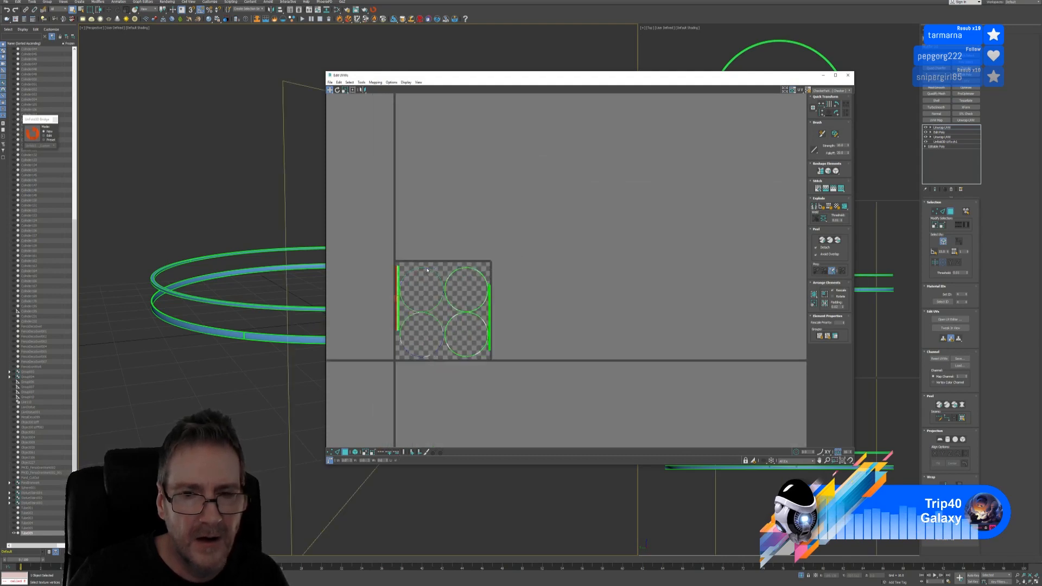
middle_drag(516, 268, 572, 237)
click(549, 235)
scroll(540, 265, up, 3)
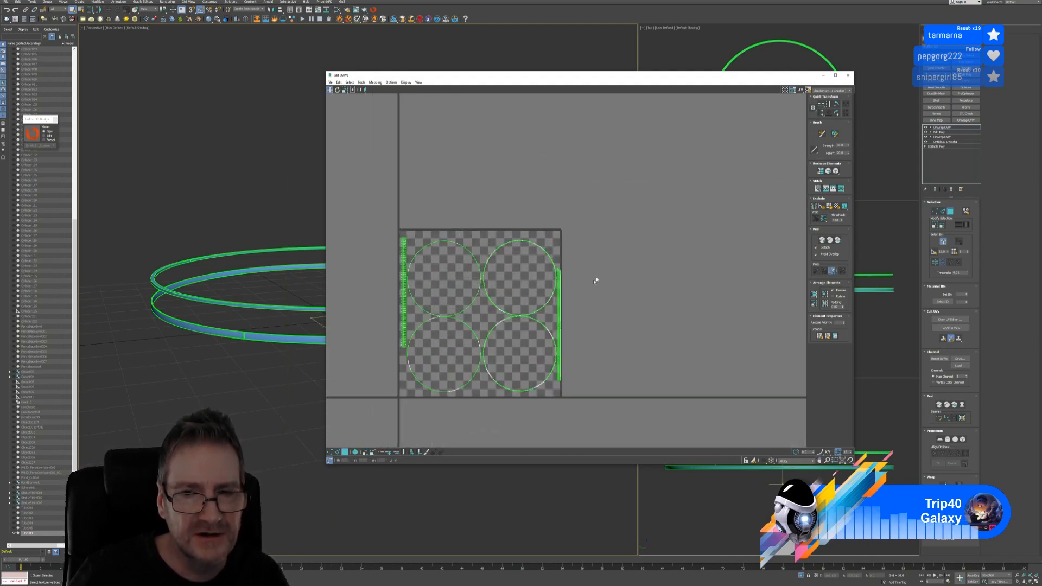
middle_drag(593, 279, 621, 230)
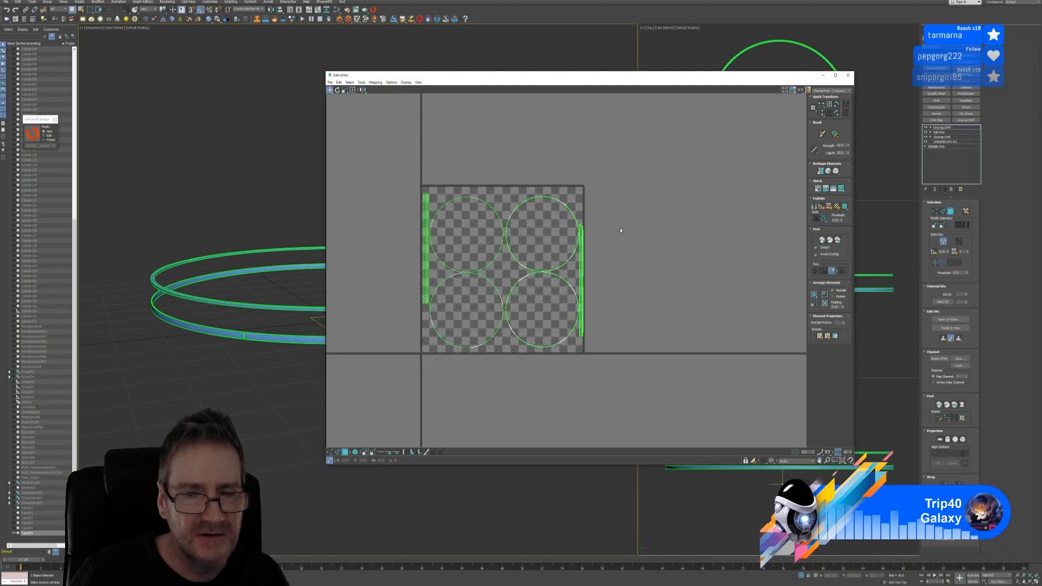
click(848, 75)
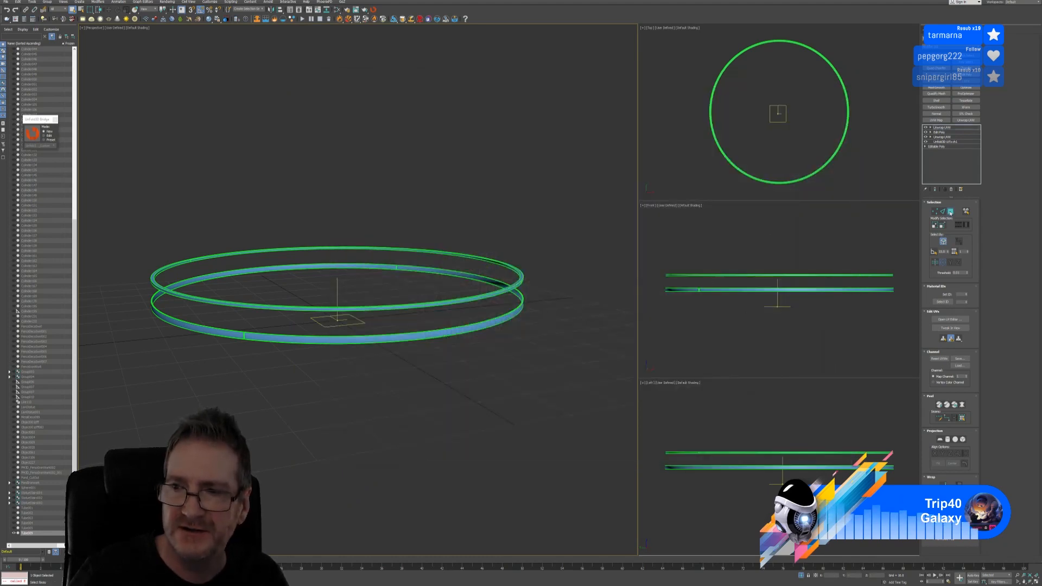
Exit Unwrap UVW sub-object mode and end Isolate Selection to show the full gazebo fountain scene
click(950, 212)
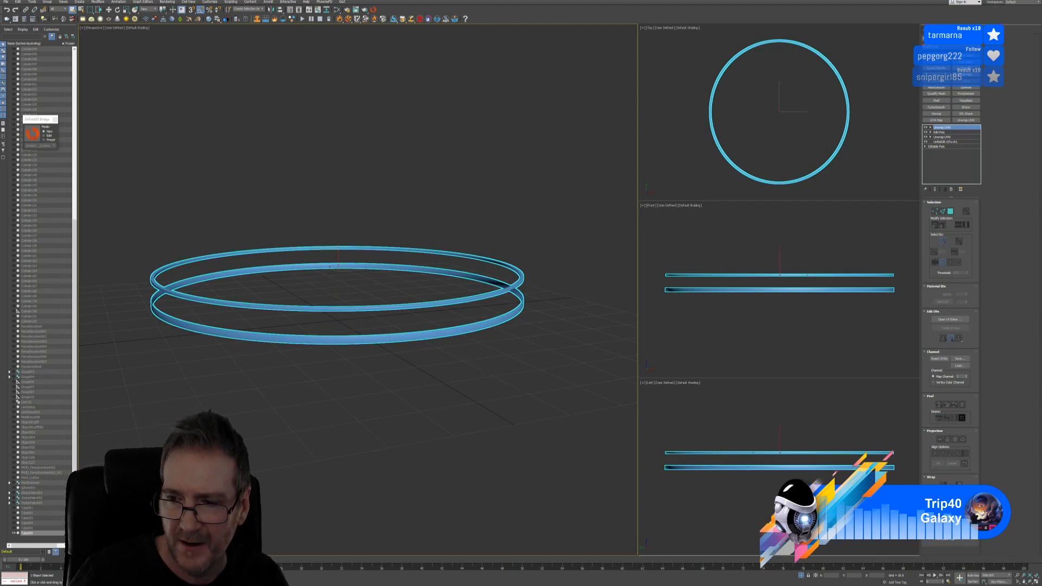
middle_drag(374, 380, 361, 382)
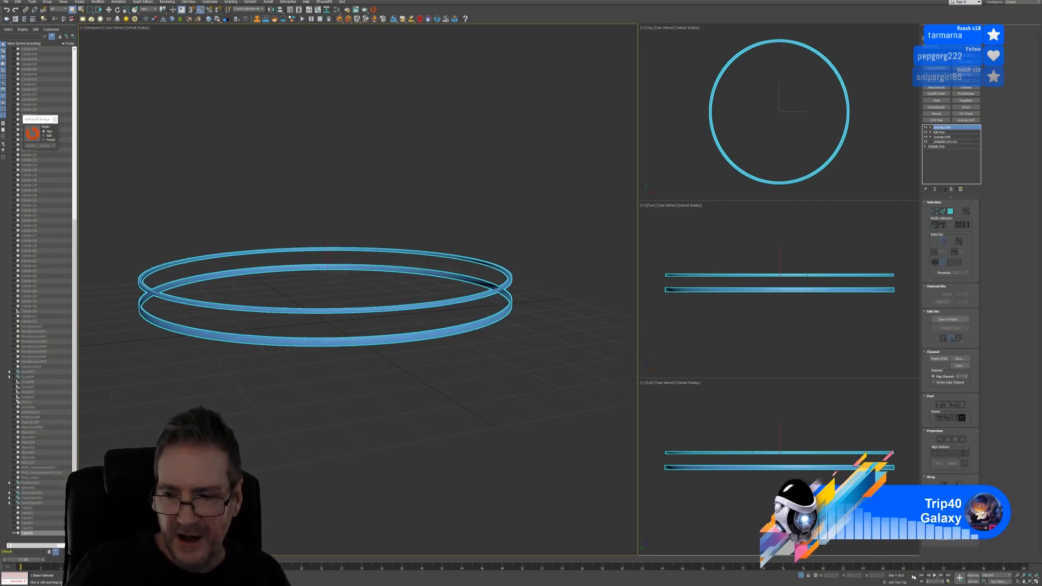
click(801, 575)
alt+middle_drag(459, 455, 465, 450)
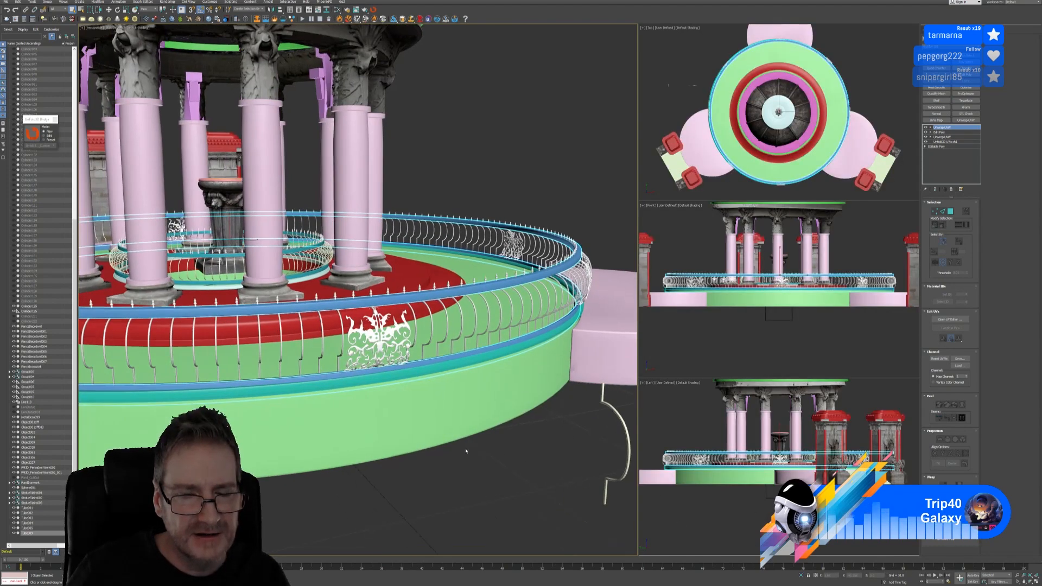
scroll(467, 438, down, 6)
scroll(467, 438, up, 8)
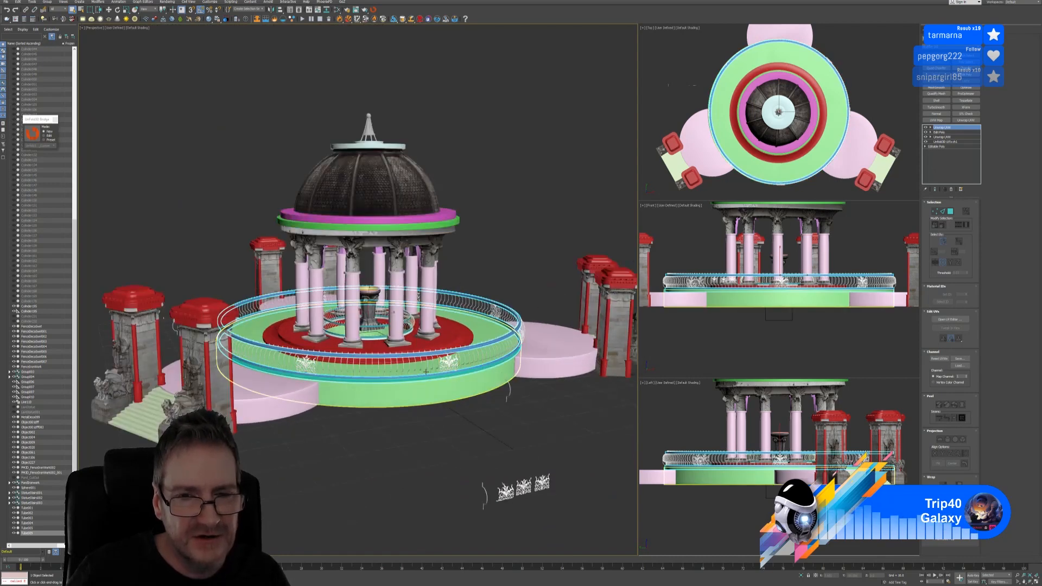
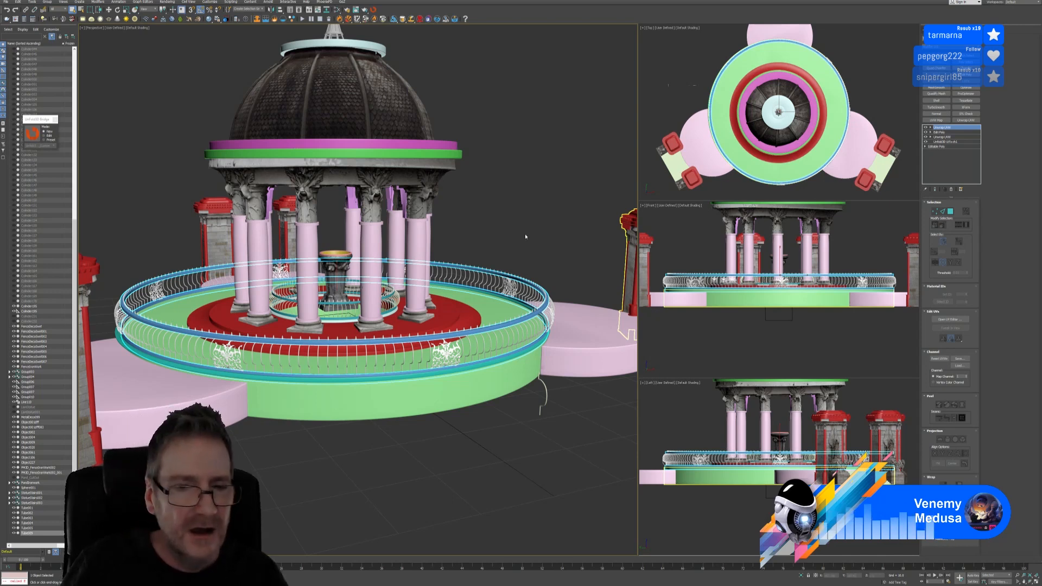
Maximize the Front viewport and frame the whole gazebo with both gate pillars in view
middle_drag(519, 202, 503, 197)
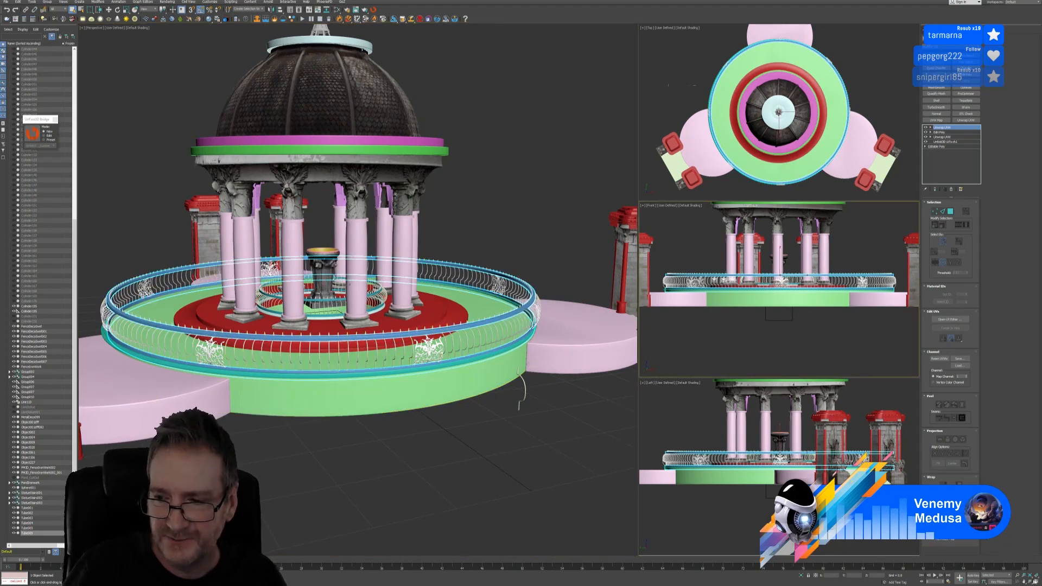
click(1036, 581)
middle_drag(639, 406, 644, 435)
scroll(644, 435, down, 2)
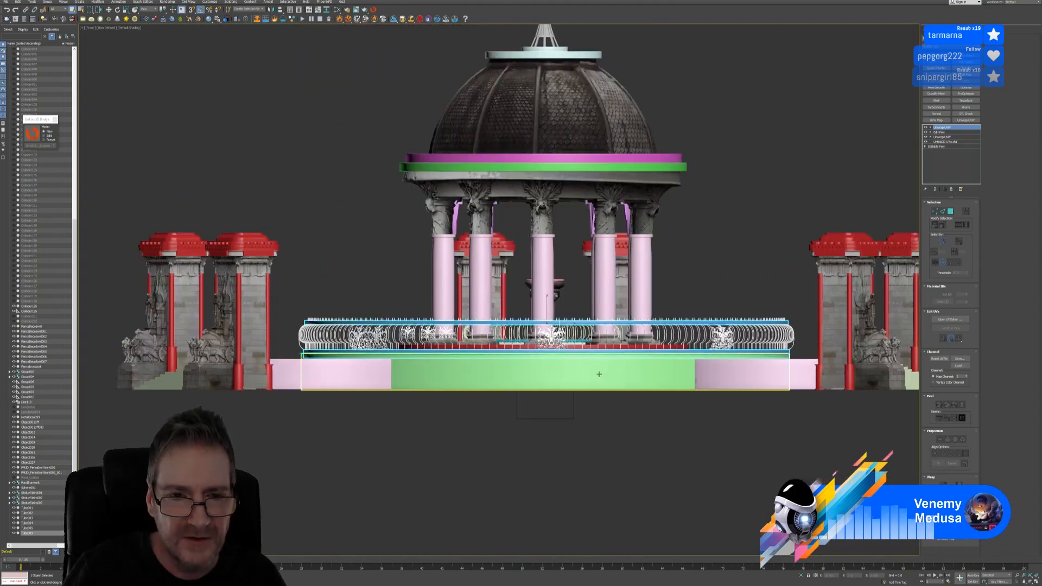
middle_drag(599, 374, 566, 389)
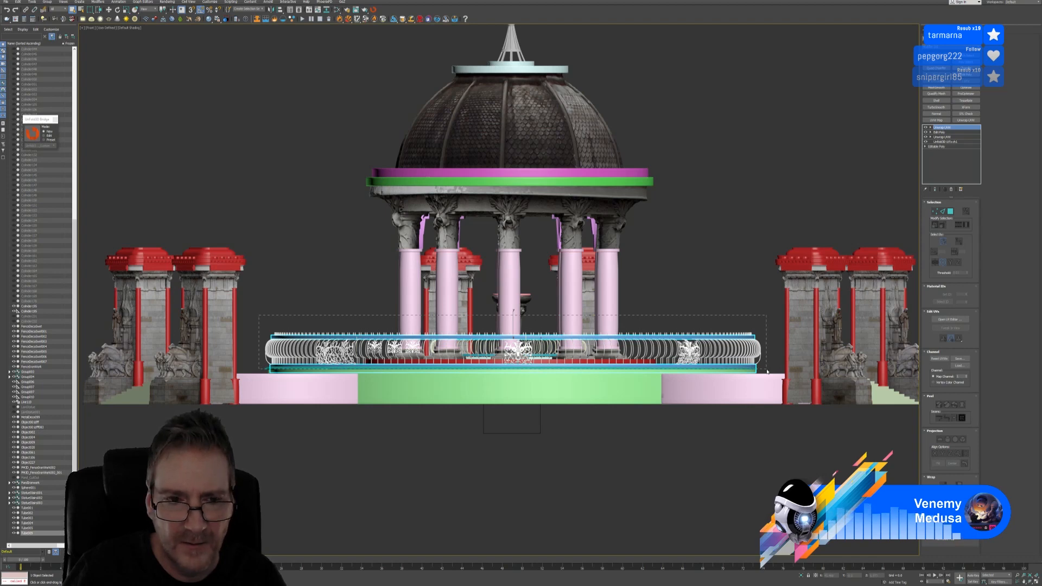
Marquee-select the fence, columns and platform, drop the columns, and restore the four-viewport layout
drag(769, 371, 768, 370)
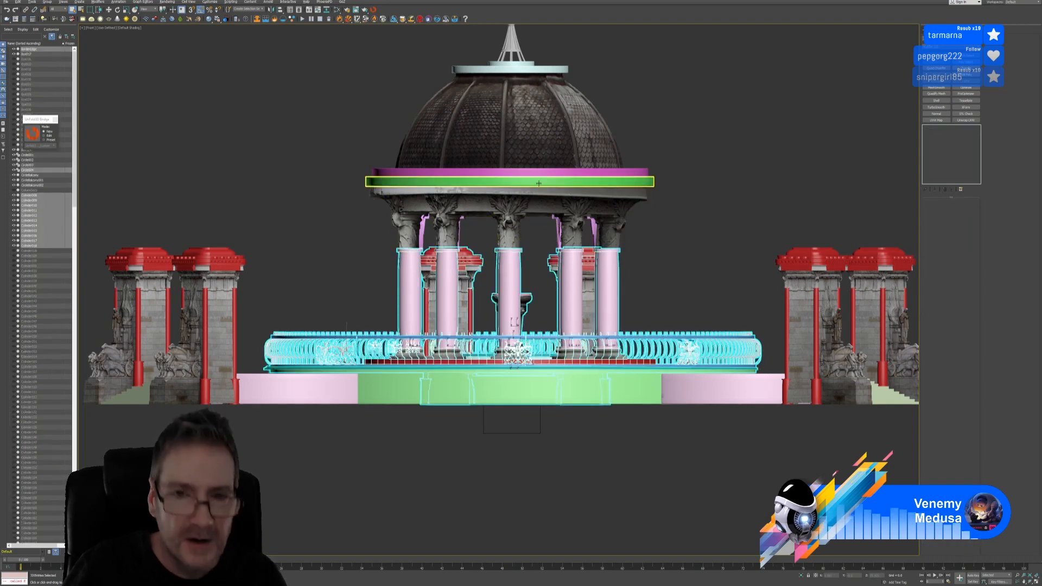
alt+drag(706, 271, 676, 327)
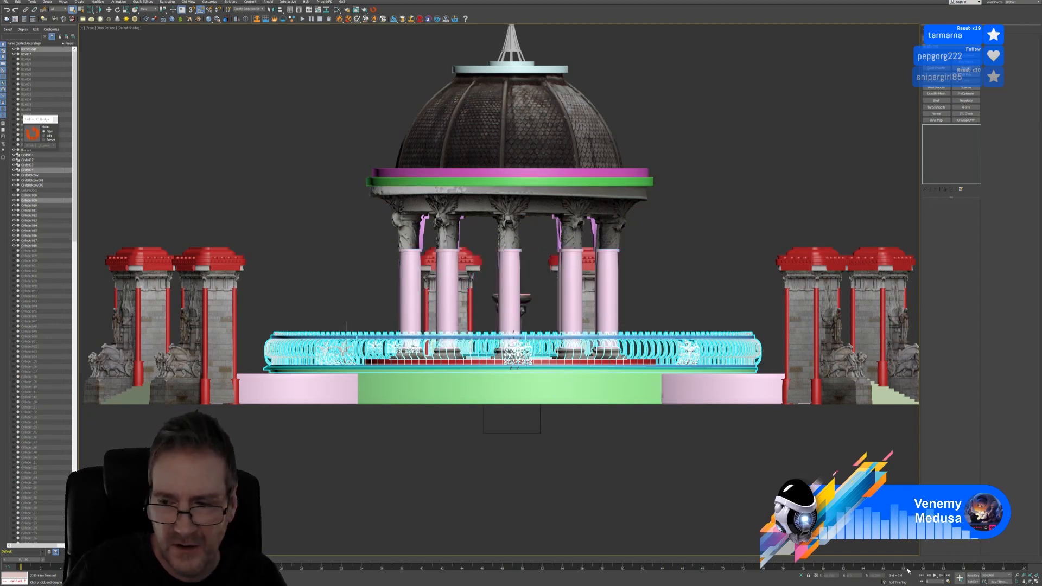
key(alt+w)
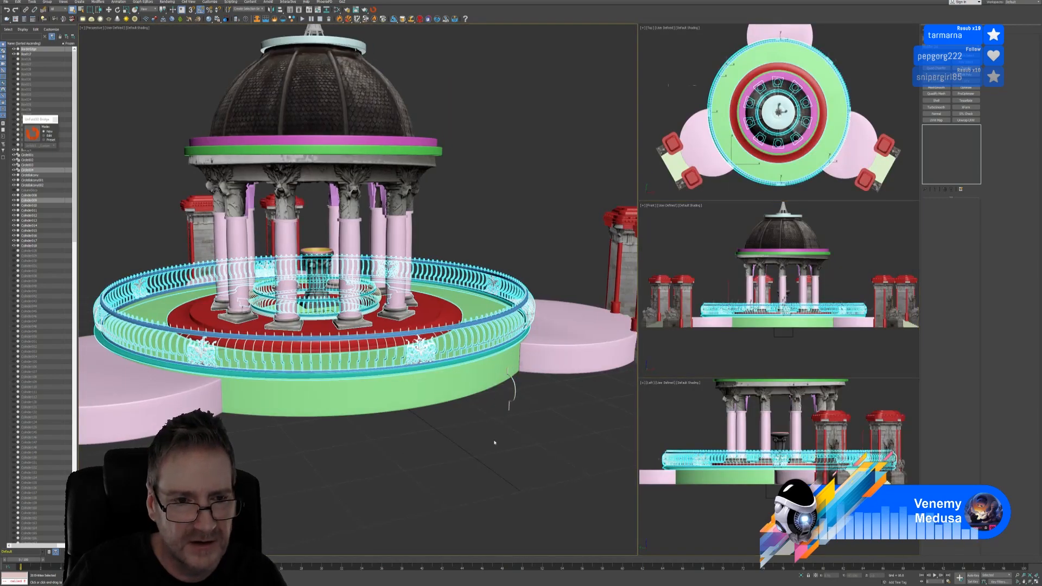
scroll(524, 420, up, 4)
scroll(574, 326, up, 3)
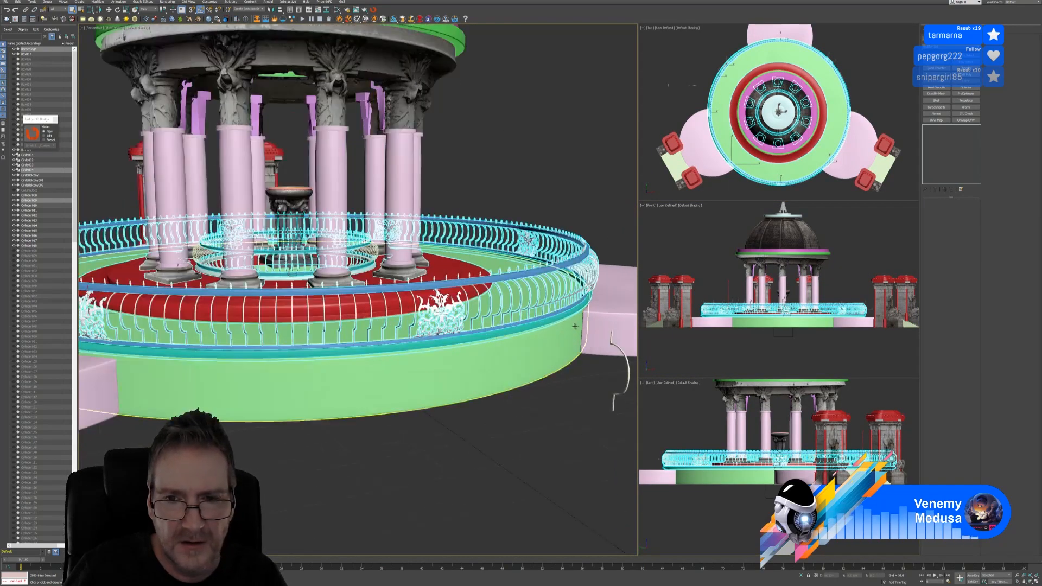
scroll(574, 326, up, 2)
scroll(470, 381, down, 5)
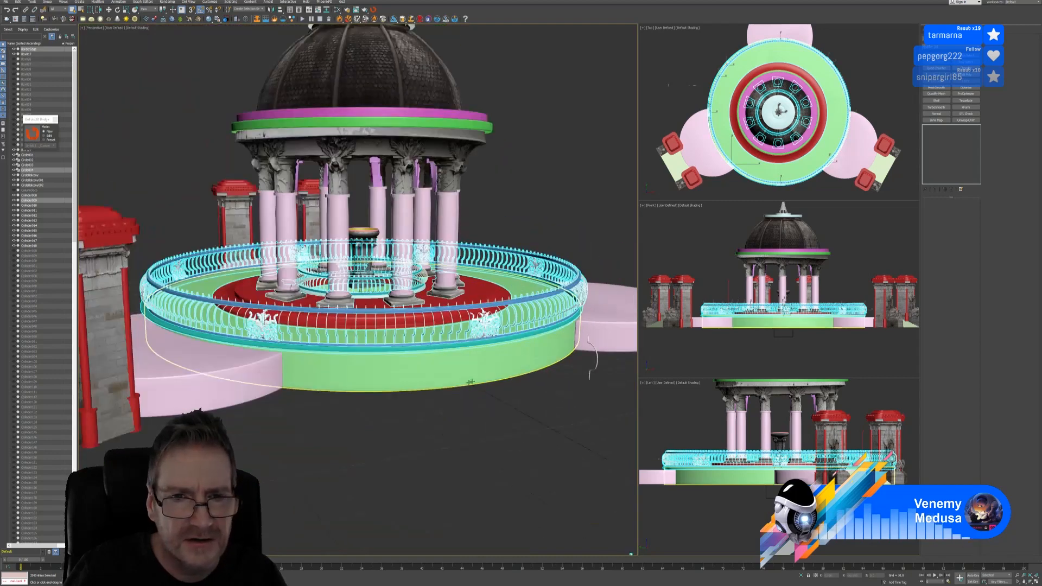
scroll(556, 462, down, 3)
scroll(557, 461, up, 2)
scroll(558, 462, up, 3)
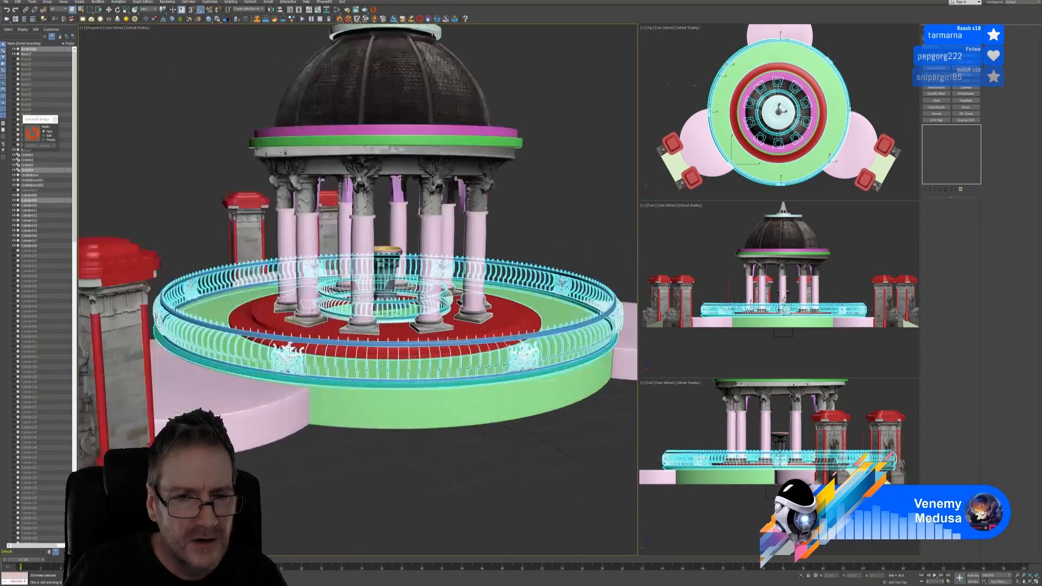
scroll(423, 321, up, 3)
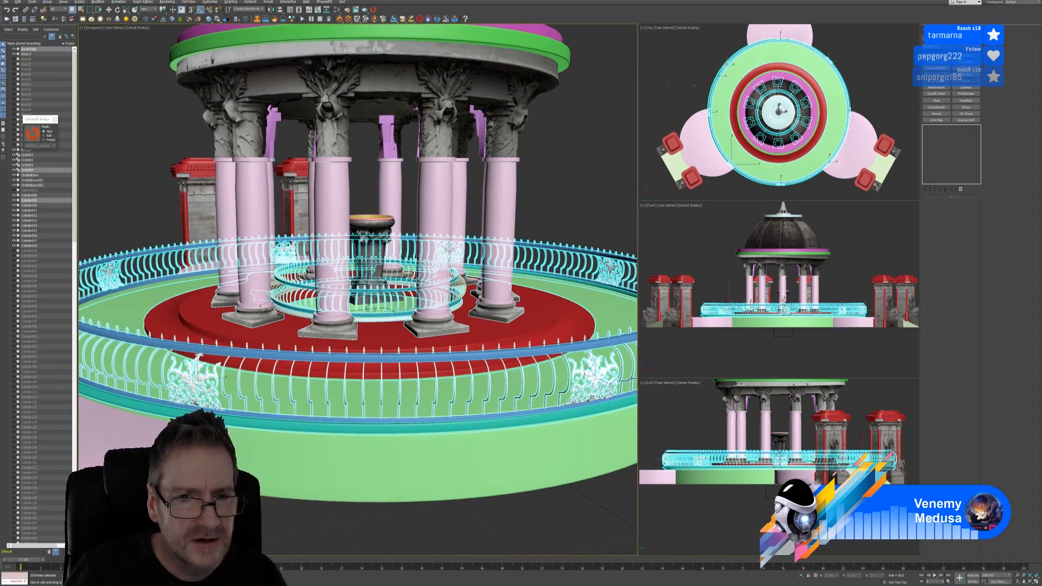
middle_drag(369, 301, 373, 310)
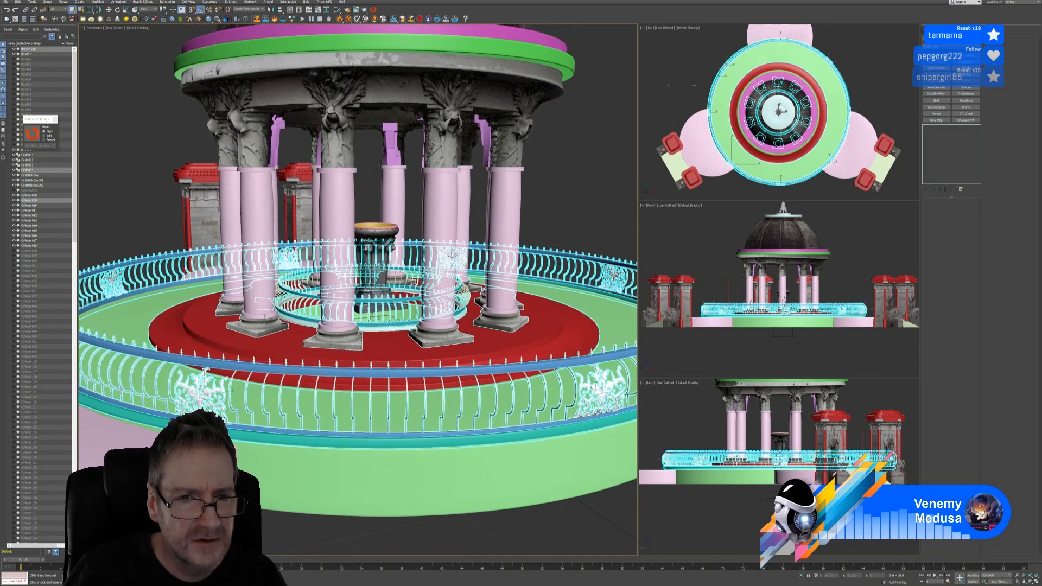
Remove the red platform and inner railing from the selection, then isolate the outer railing
key(ctrl+z)
scroll(395, 363, down, 4)
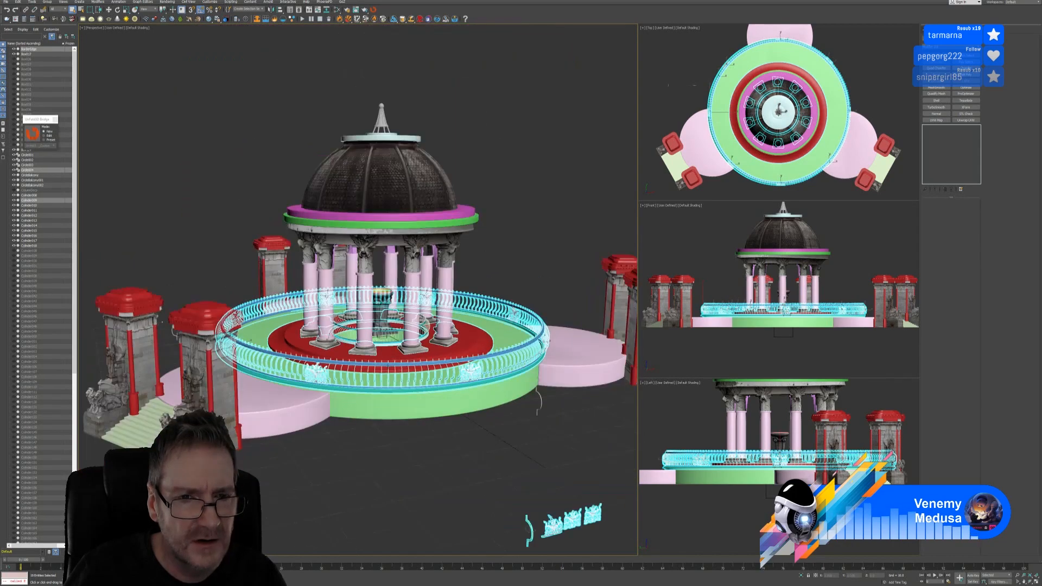
alt+middle_drag(369, 434, 398, 486)
alt+middle_drag(418, 479, 366, 474)
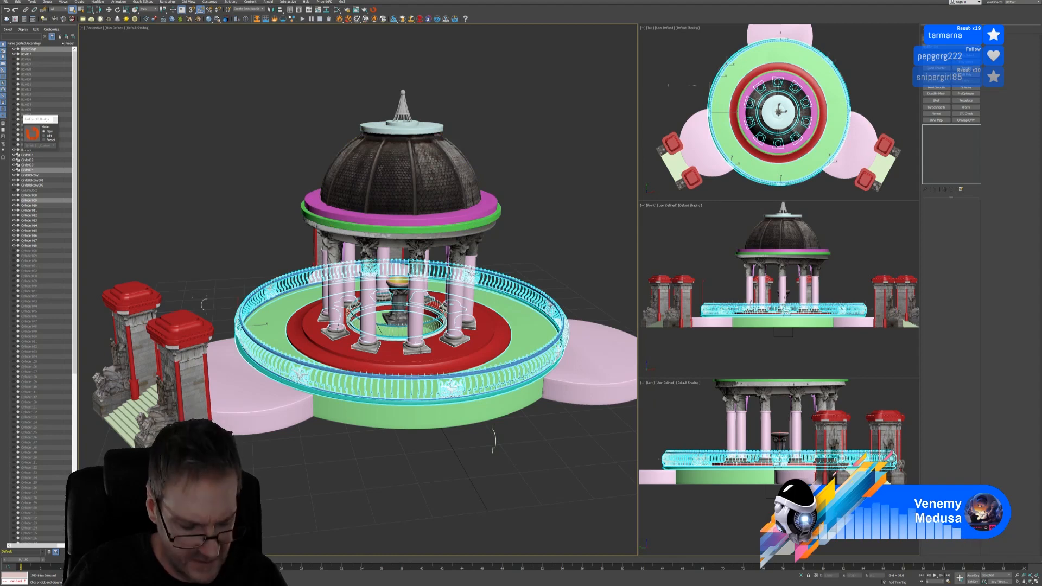
scroll(419, 334, up, 3)
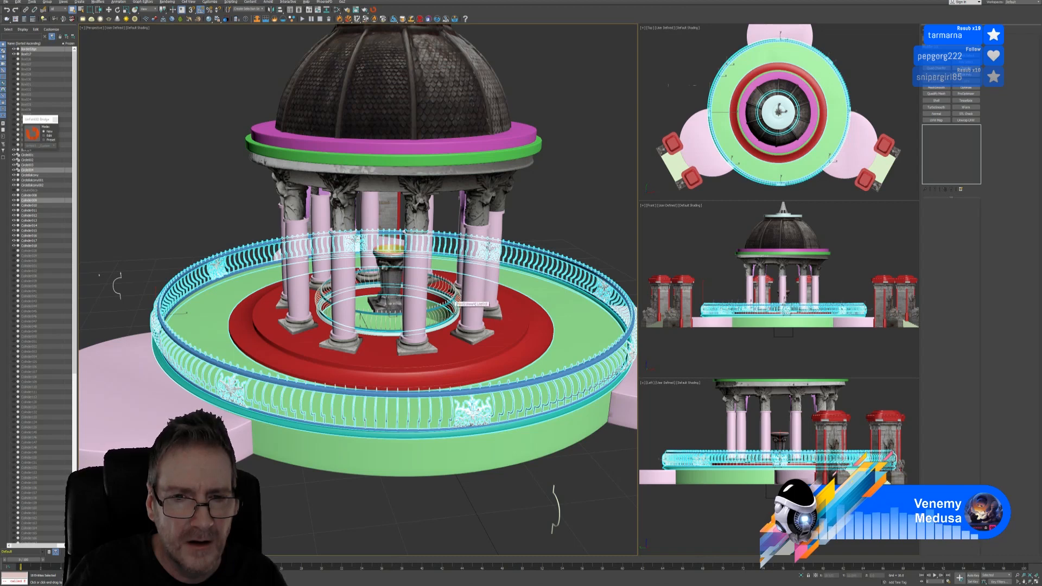
alt+click(453, 328)
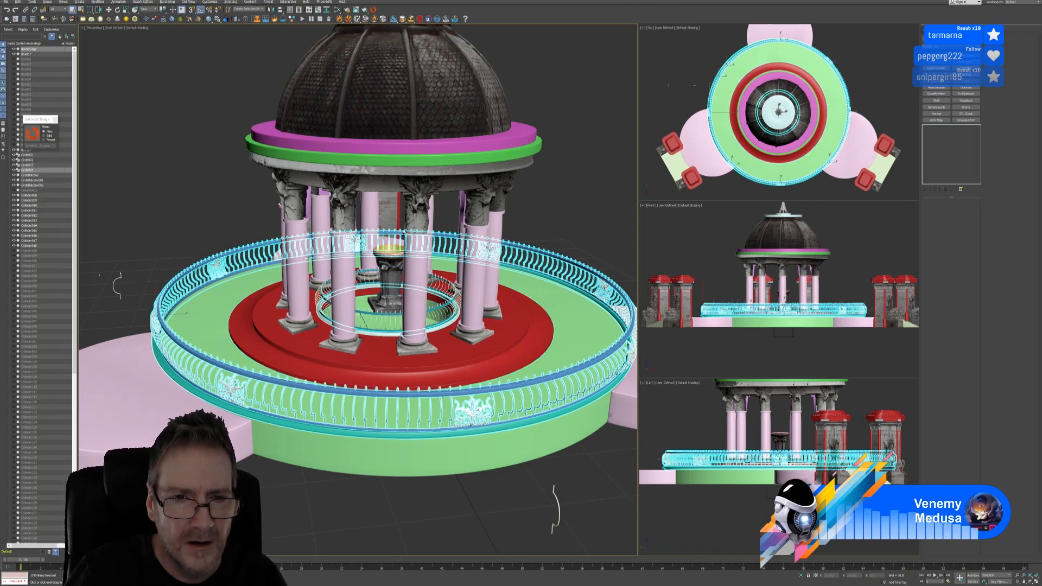
alt+click(382, 331)
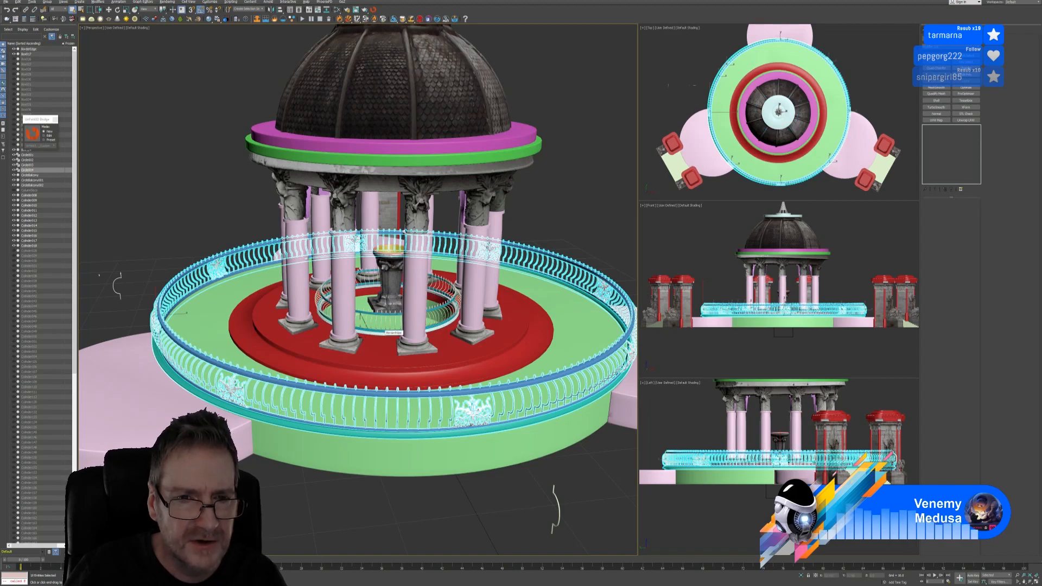
mouse_move(382, 331)
middle_down()
mouse_move(368, 321)
mouse_move(364, 362)
mouse_move(304, 343)
mouse_move(372, 326)
middle_up()
scroll(388, 306, down, 3)
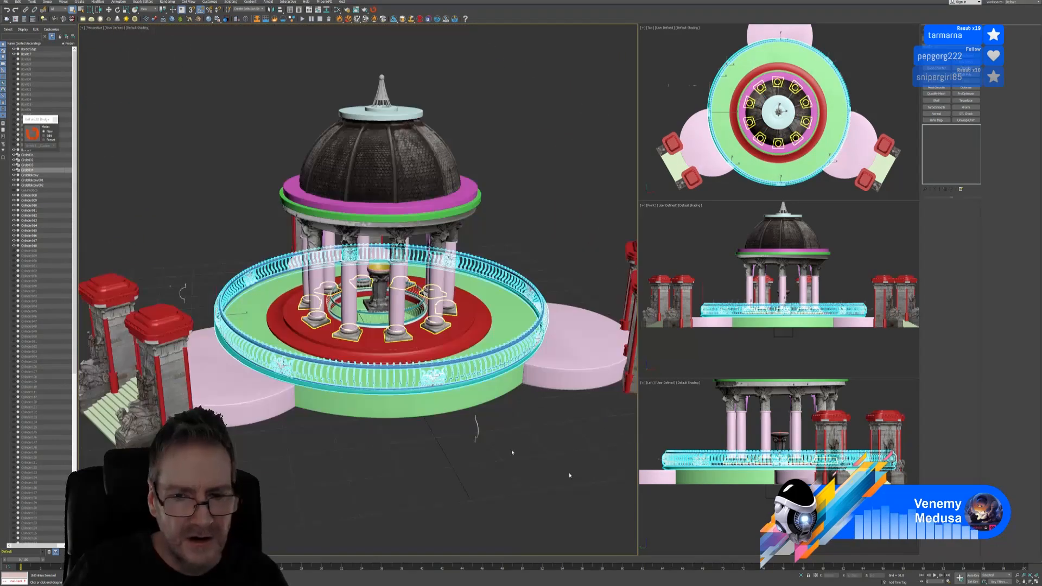
click(802, 575)
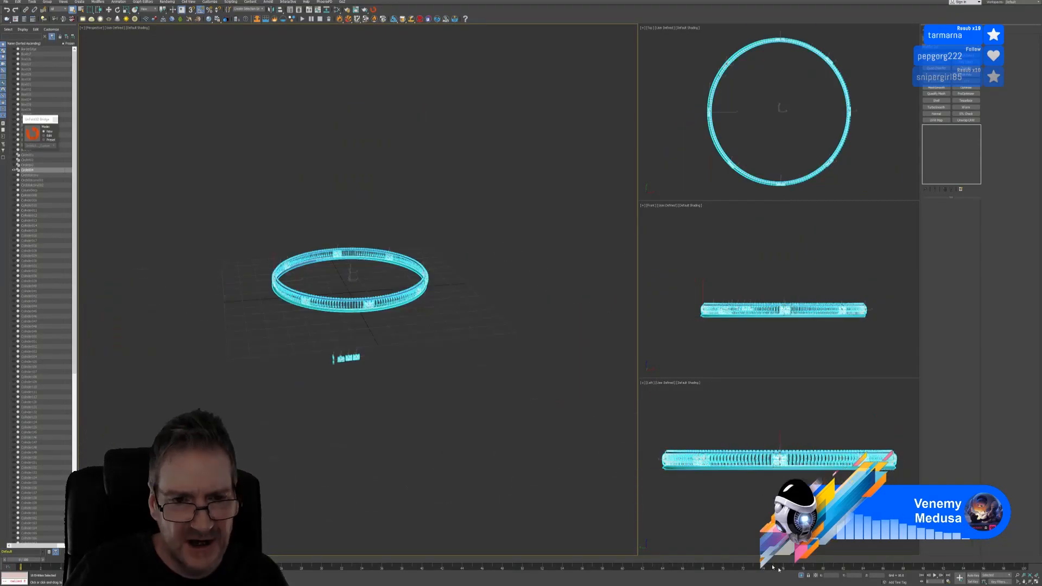
Deselect the stray pieces below the gazebo and re-isolate only the railing ring
click(802, 575)
alt+middle_drag(523, 447, 470, 395)
alt+drag(336, 405, 451, 480)
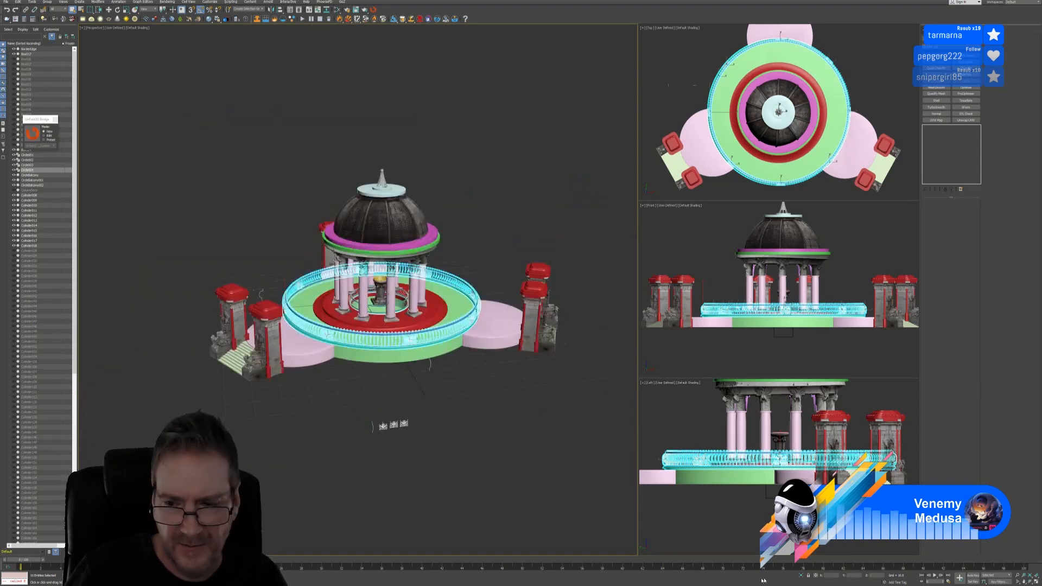
click(801, 575)
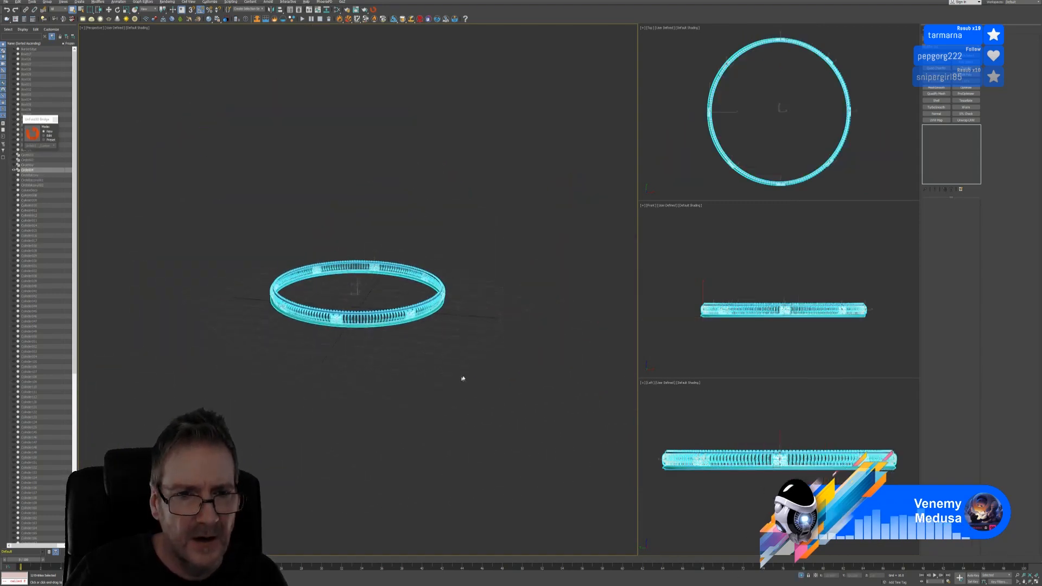
mouse_move(463, 378)
alt+middle_down()
mouse_move(496, 376)
mouse_move(454, 396)
alt+middle_up()
scroll(382, 288, up, 5)
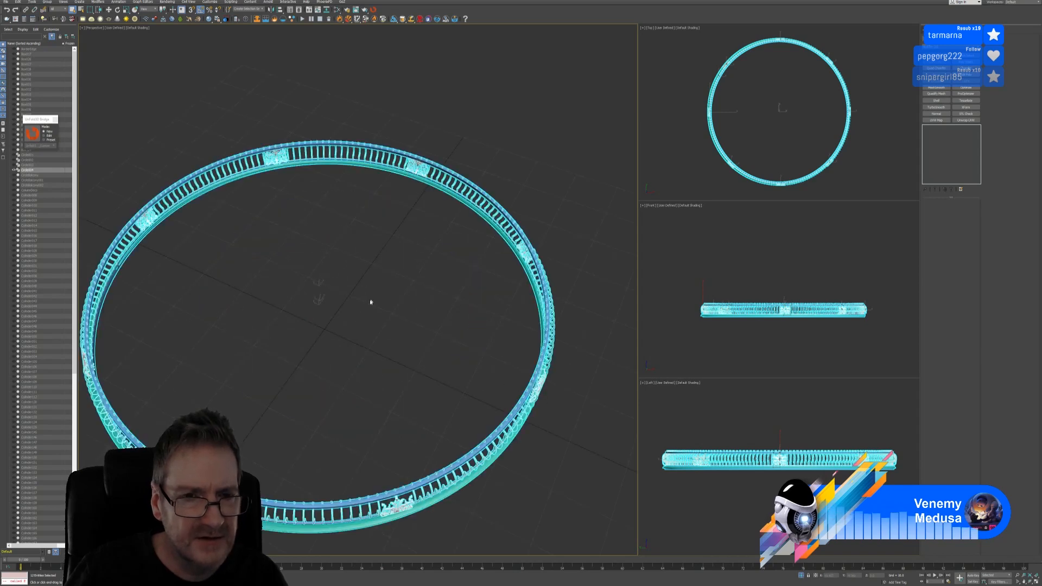
alt+middle_drag(370, 302, 342, 288)
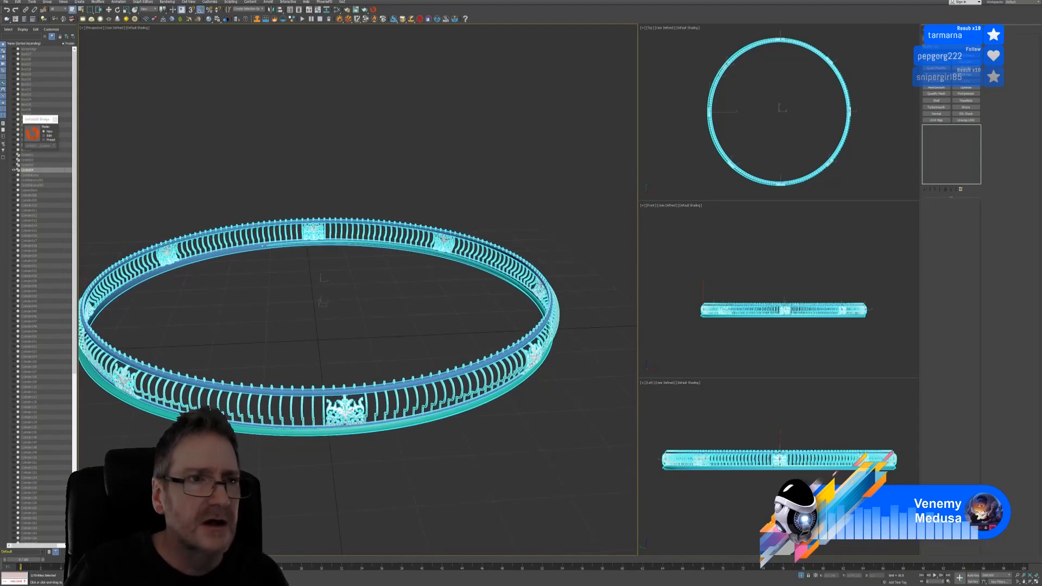
Group the railing pieces as 'RULLRAIL', close the Unfold3D Bridge panel, and isolate the group again
click(47, 2)
click(55, 11)
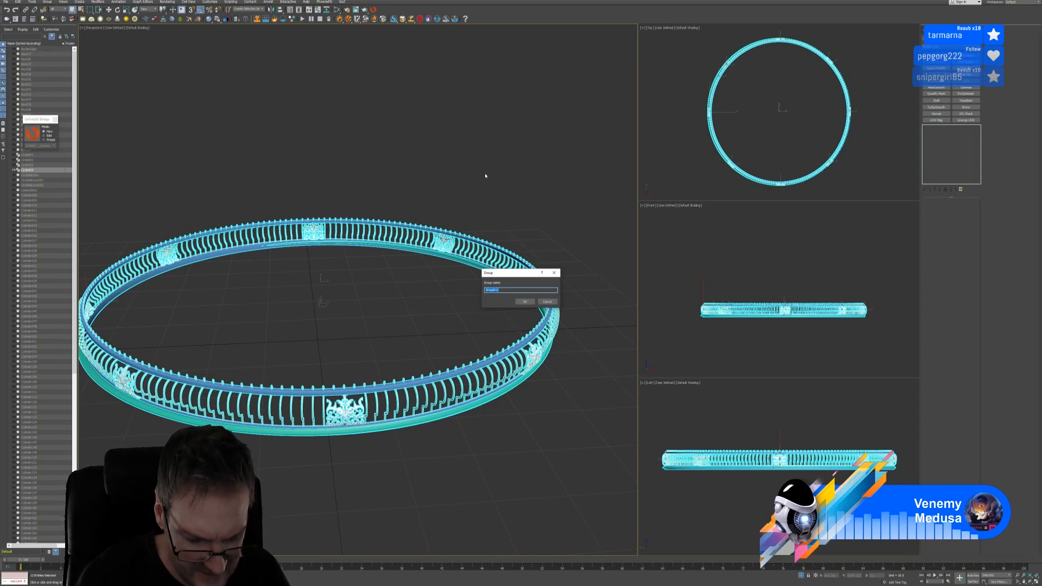
text(RULLRAIL)
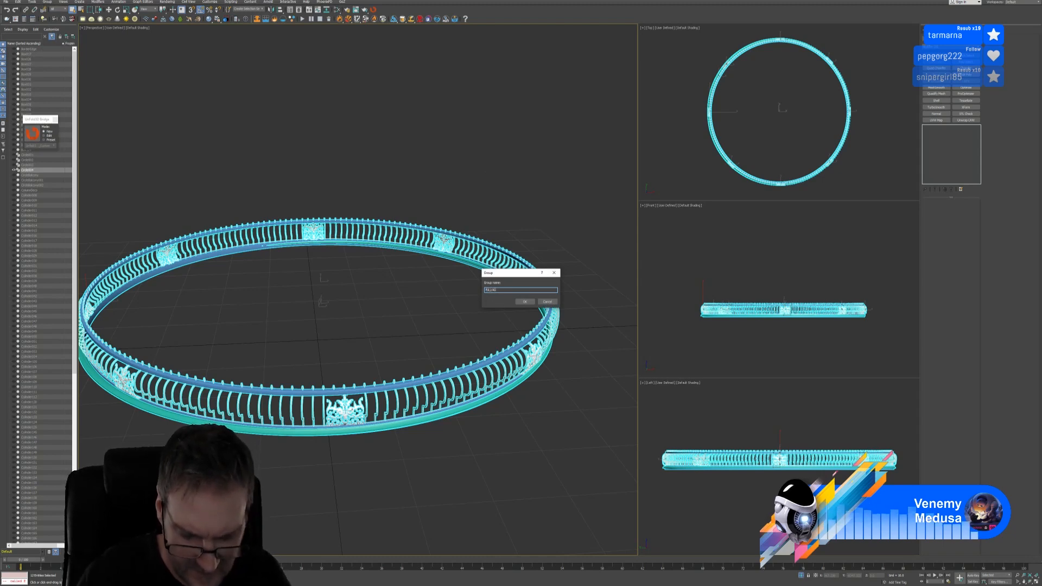
key(Return)
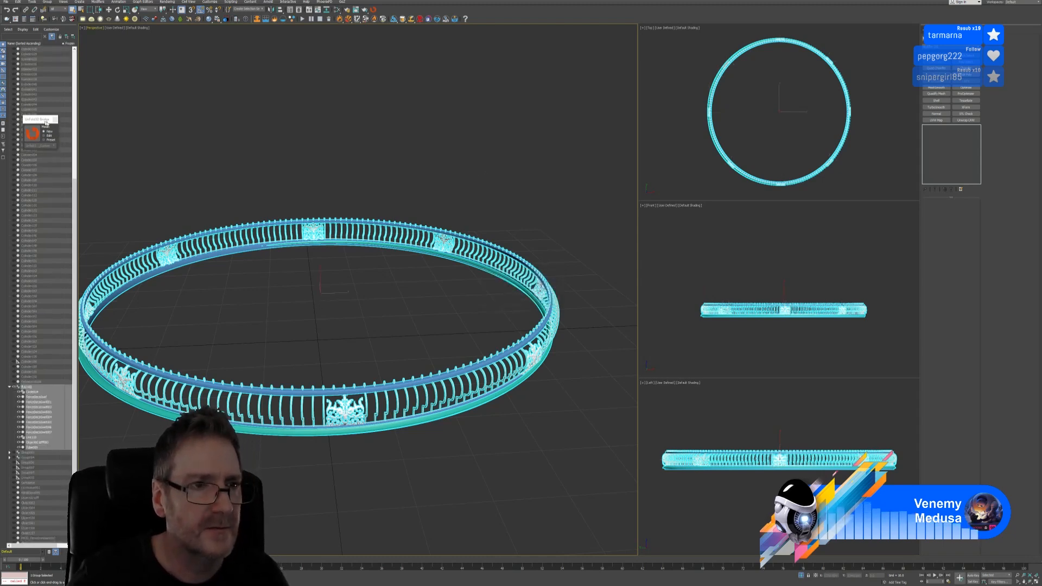
click(55, 119)
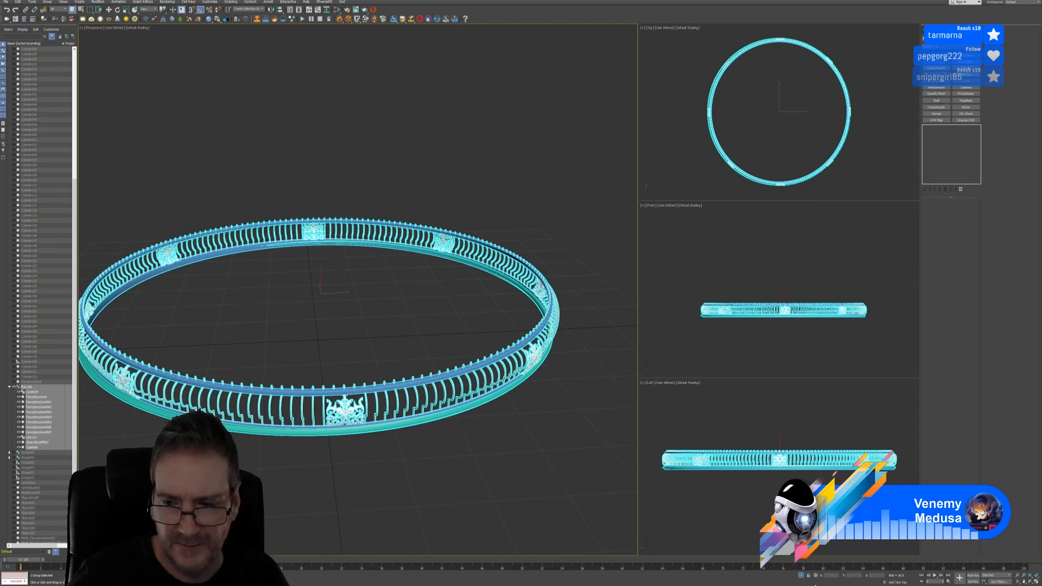
click(802, 576)
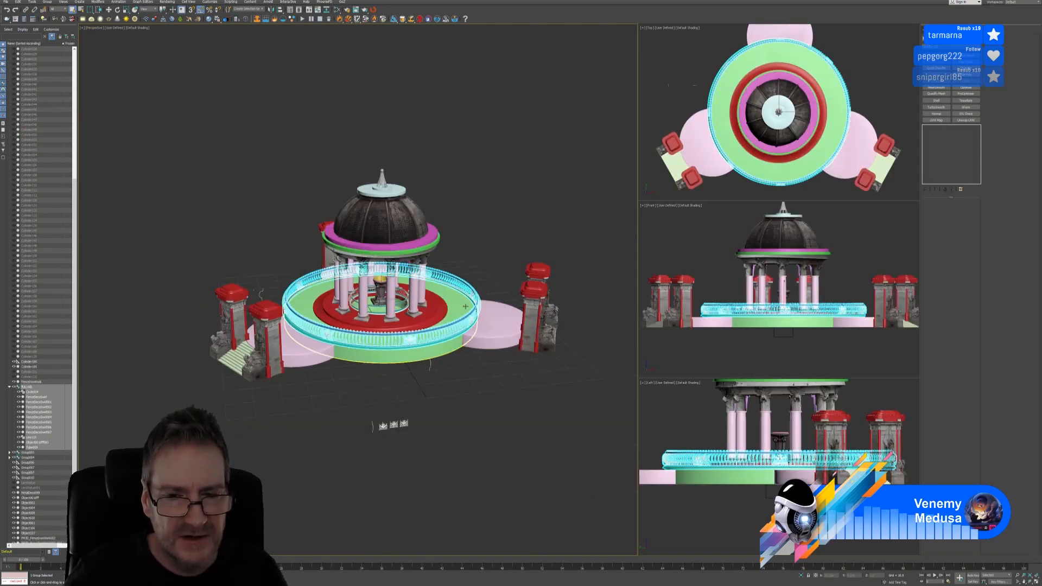
scroll(481, 261, up, 5)
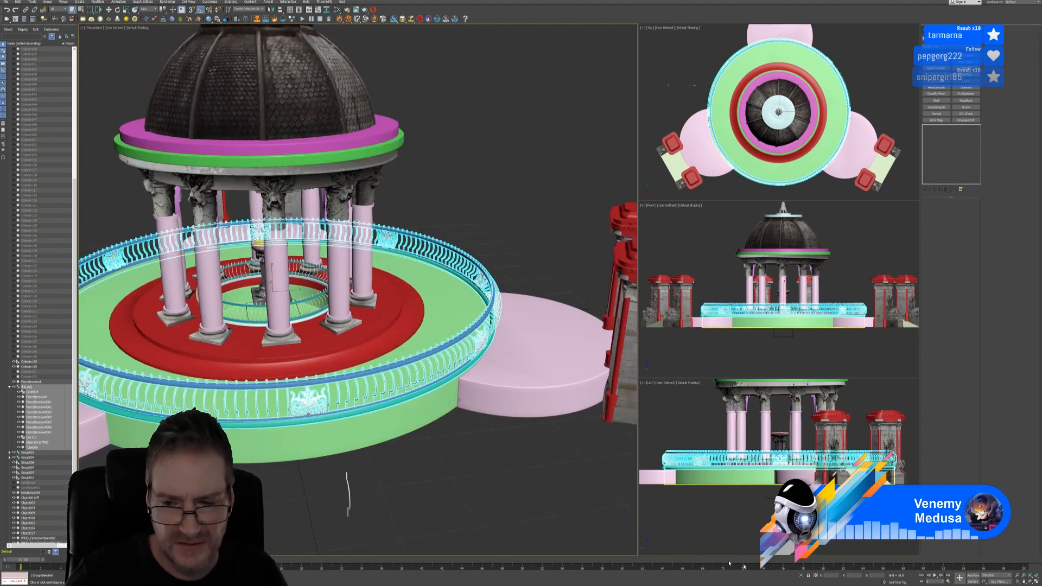
key(alt+q)
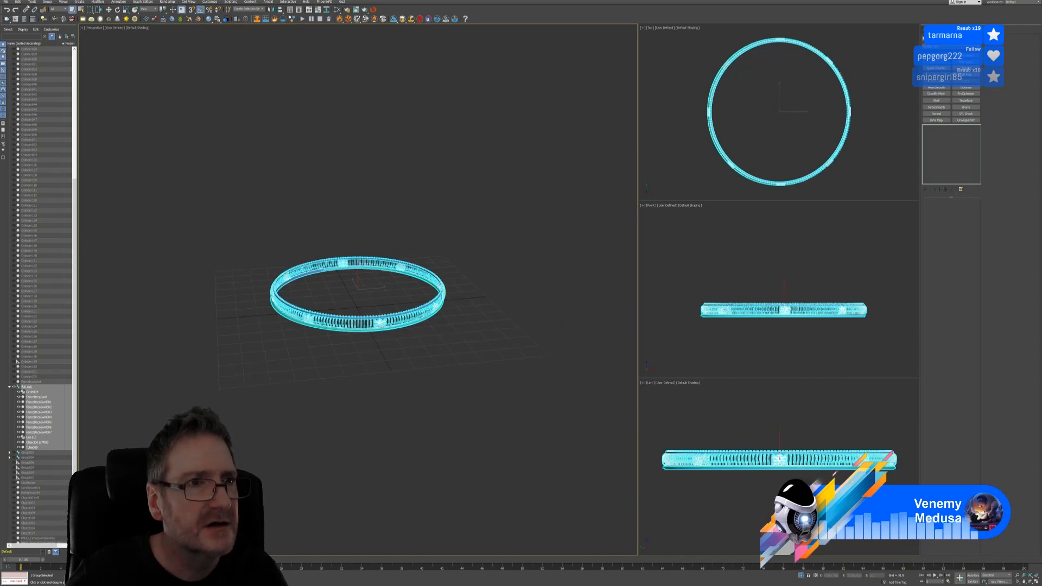
Open the rail group and select the baluster ring, framing the whole ring in view
click(18, 3)
mouse_move(47, 2)
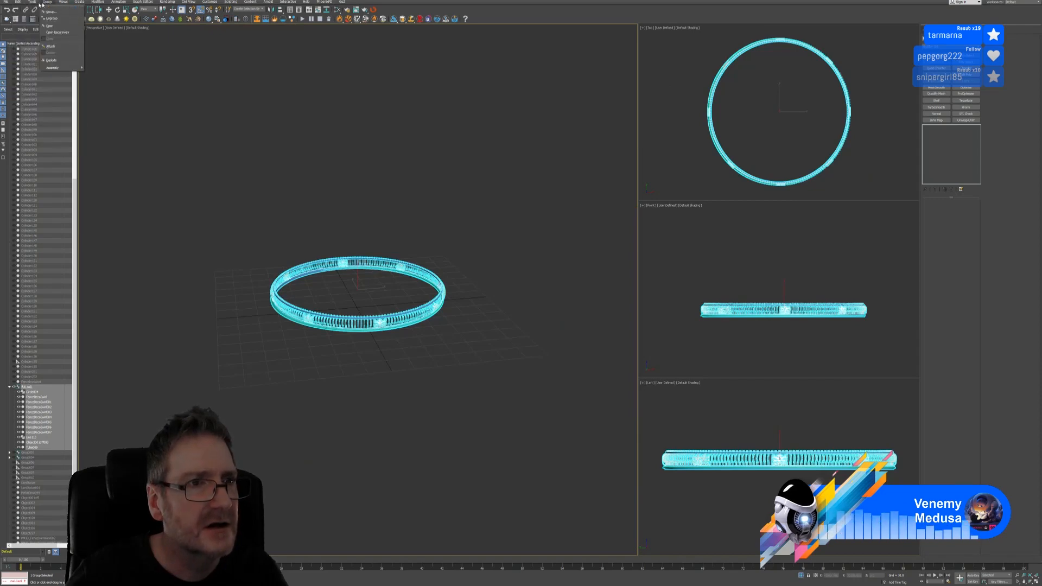
click(56, 26)
scroll(412, 316, up, 5)
scroll(390, 302, up, 6)
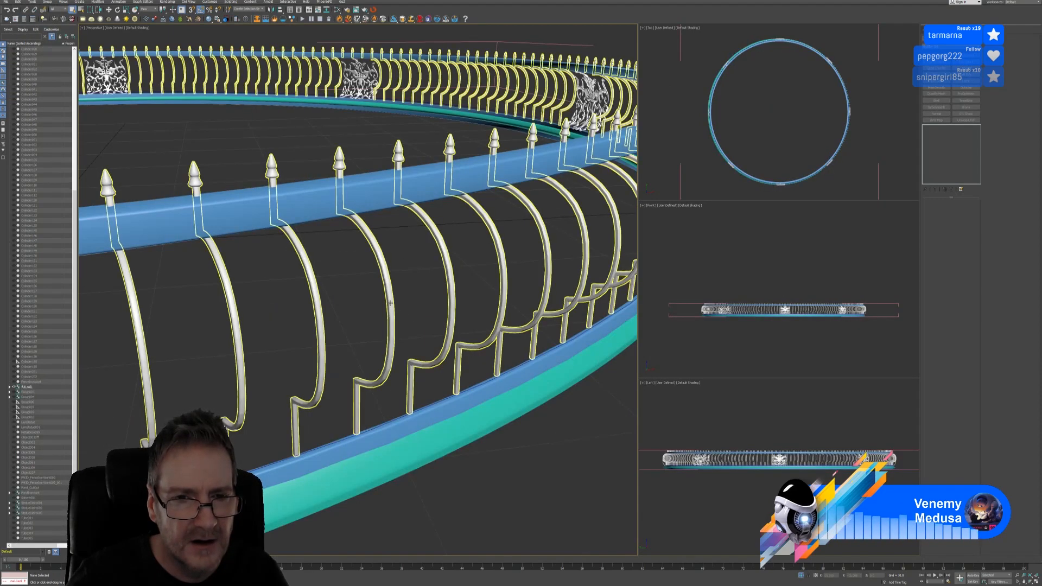
click(390, 303)
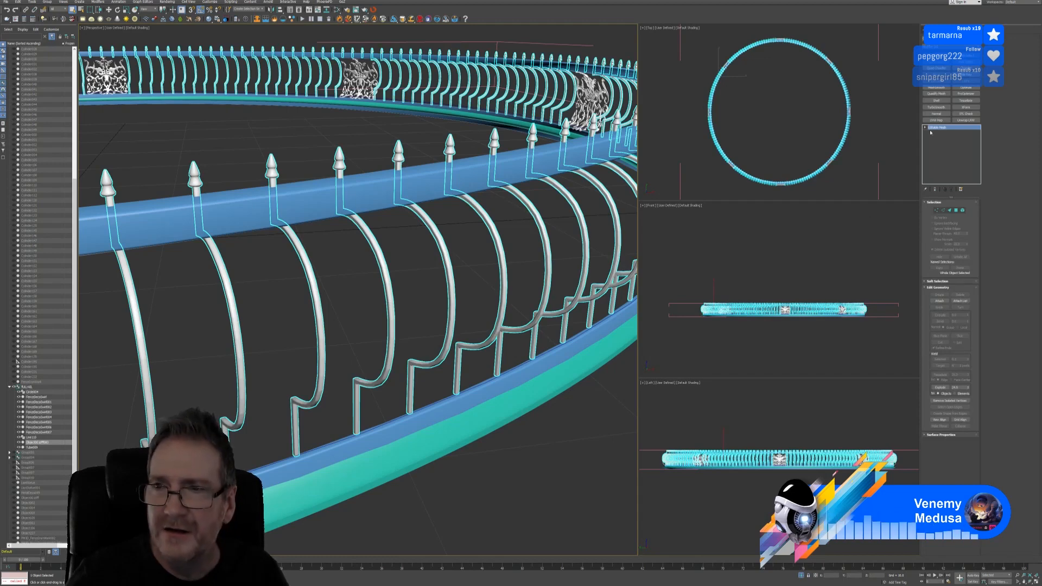
key(z)
middle_drag(507, 246, 524, 249)
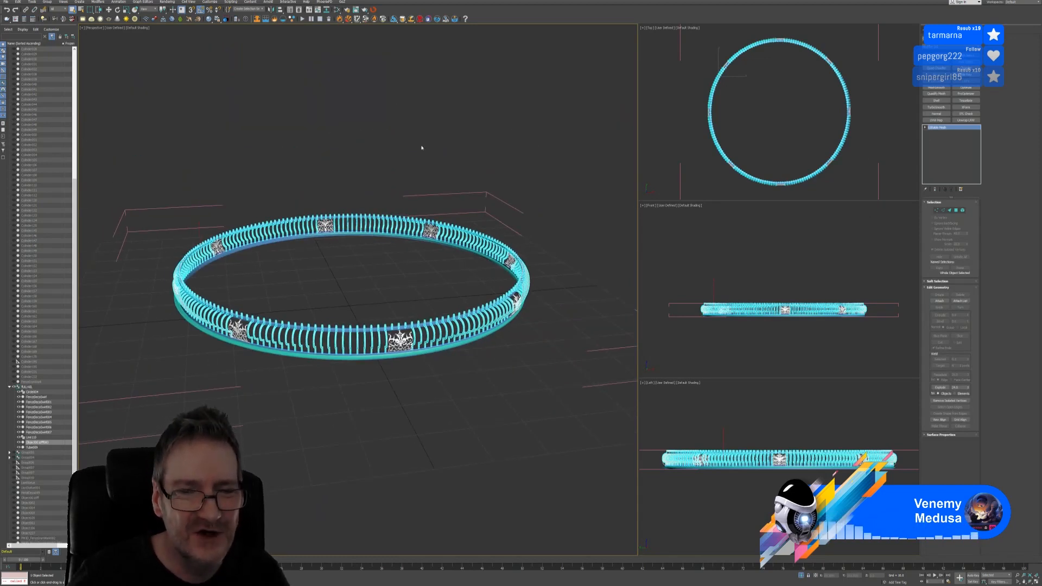
Send the ring to Unfold3D, dismiss the not-editable-poly warning, and convert it to Editable Poly
click(372, 10)
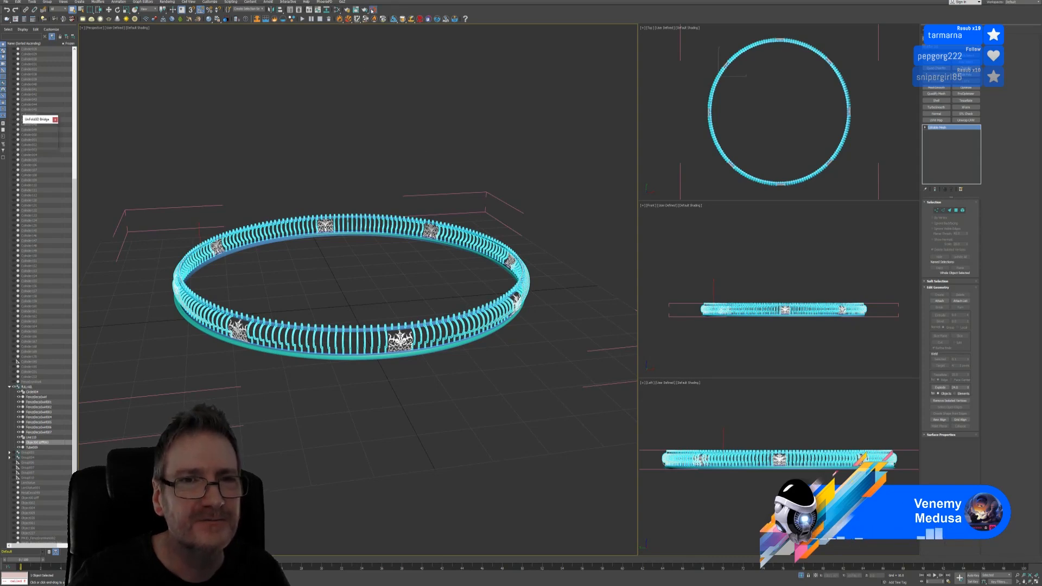
click(31, 136)
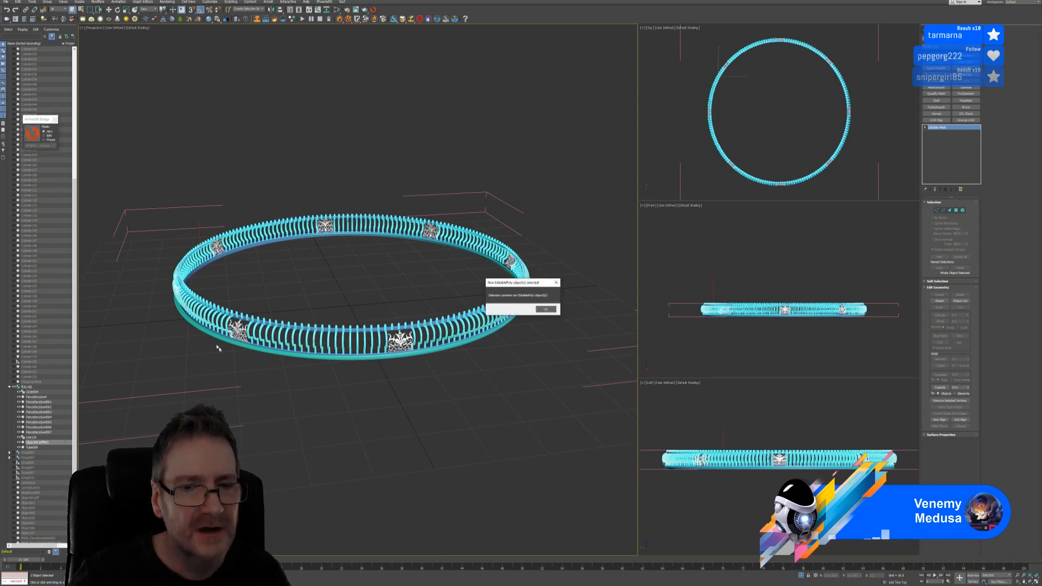
click(545, 309)
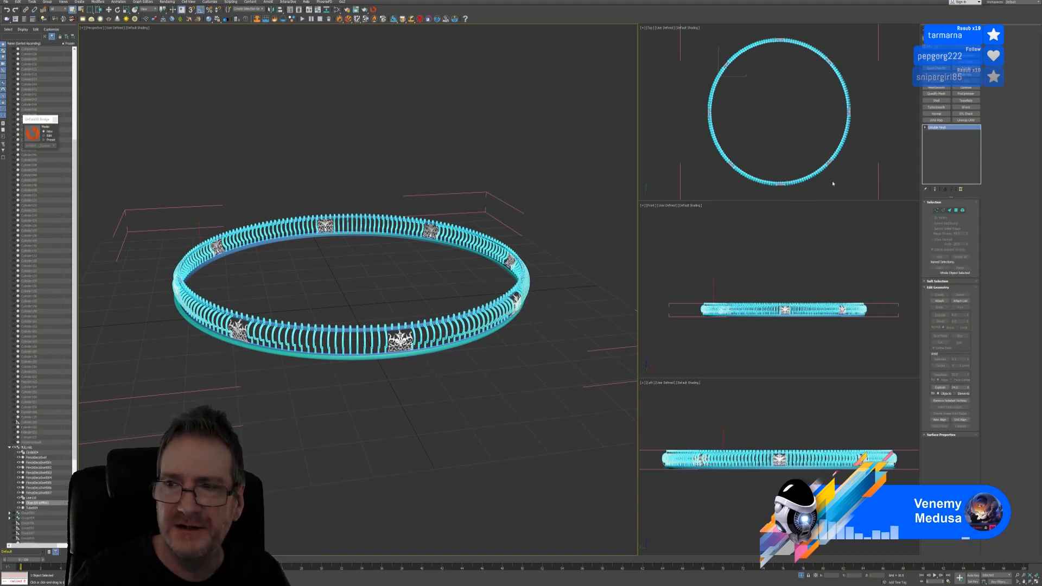
right_click(944, 131)
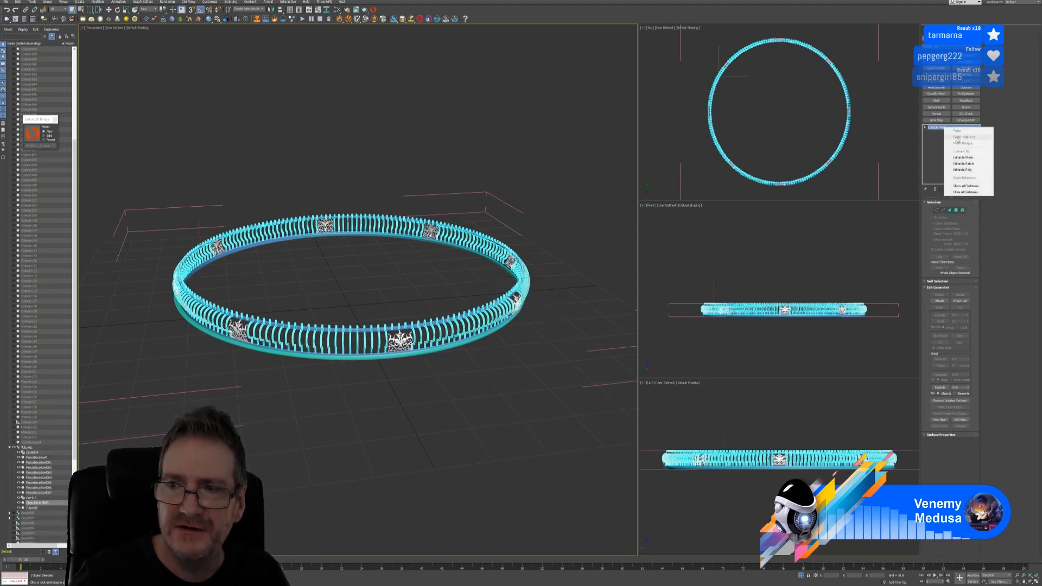
click(971, 170)
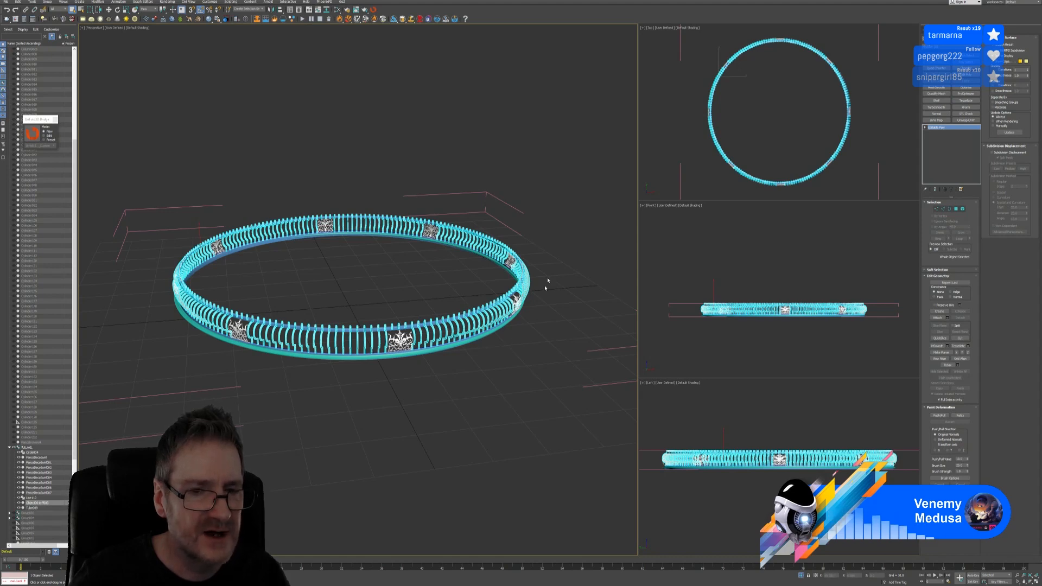
scroll(375, 259, up, 10)
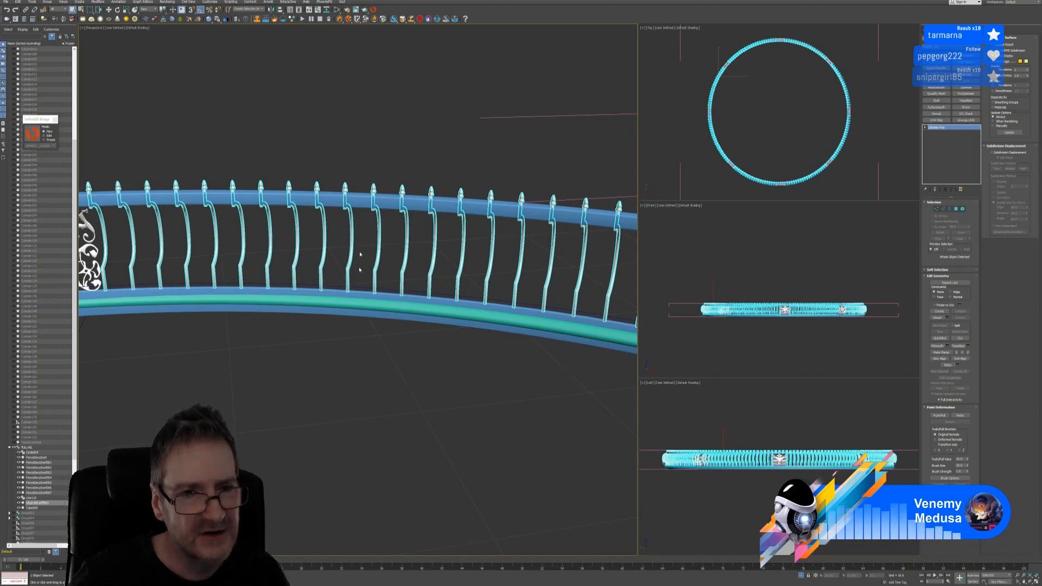
scroll(275, 329, down, 10)
middle_drag(276, 372, 333, 315)
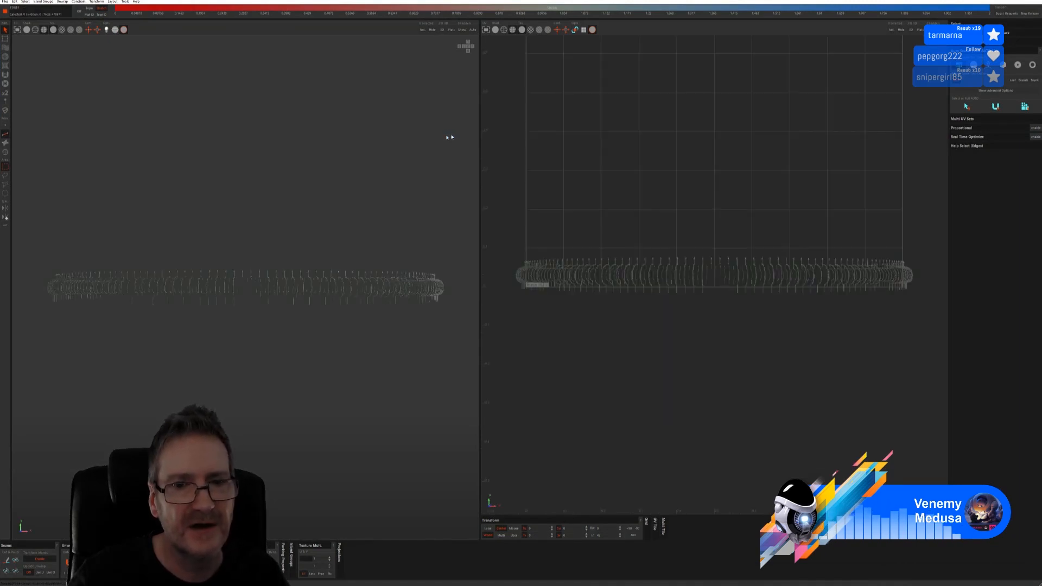
Quit RizomUV without saving changes
key(alt+F4)
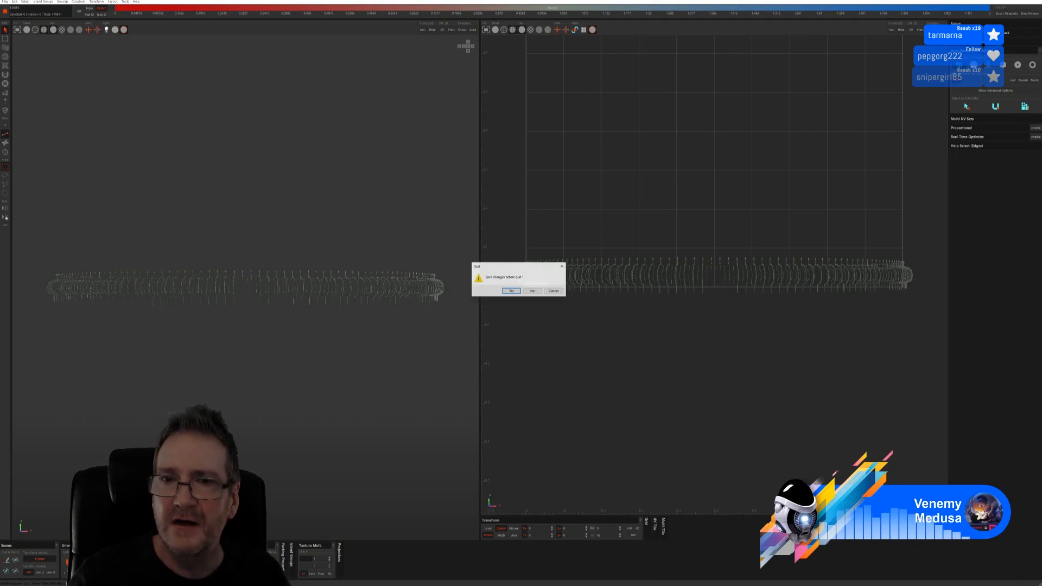
click(533, 291)
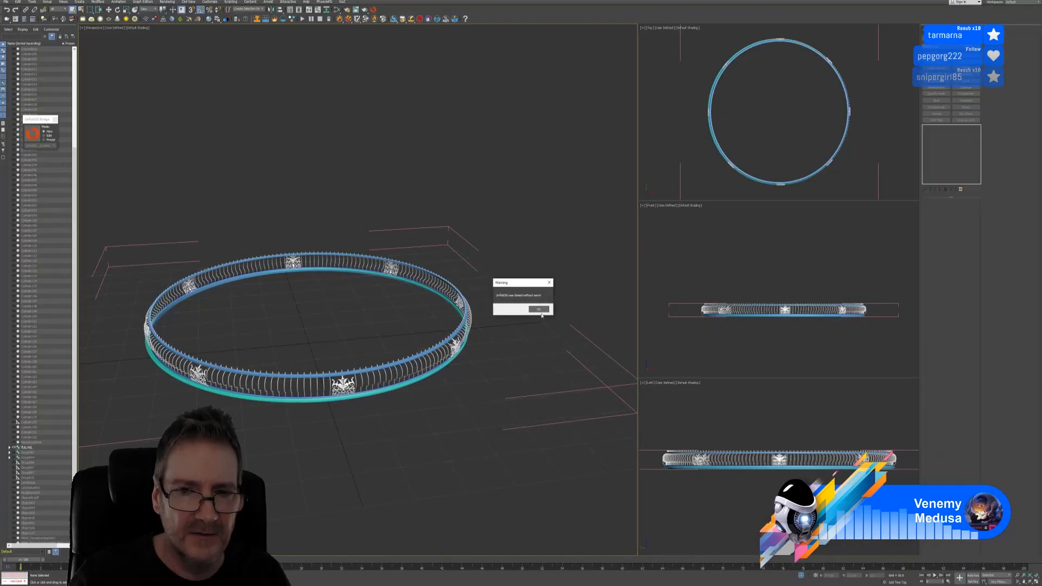
Dismiss the warning, open and ungroup the RAILING group, then select the baluster ring alone
click(539, 311)
click(577, 330)
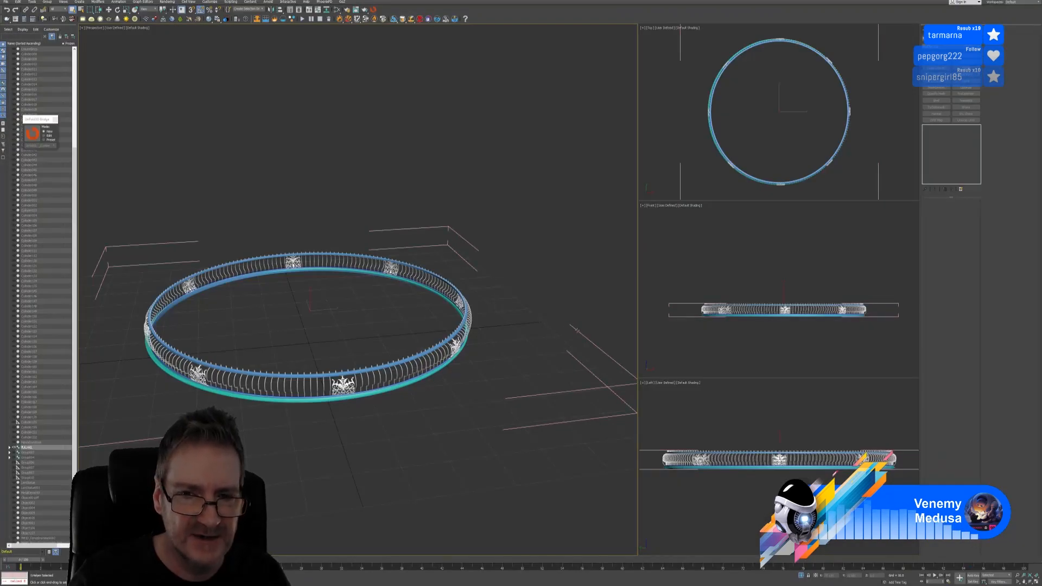
click(48, 3)
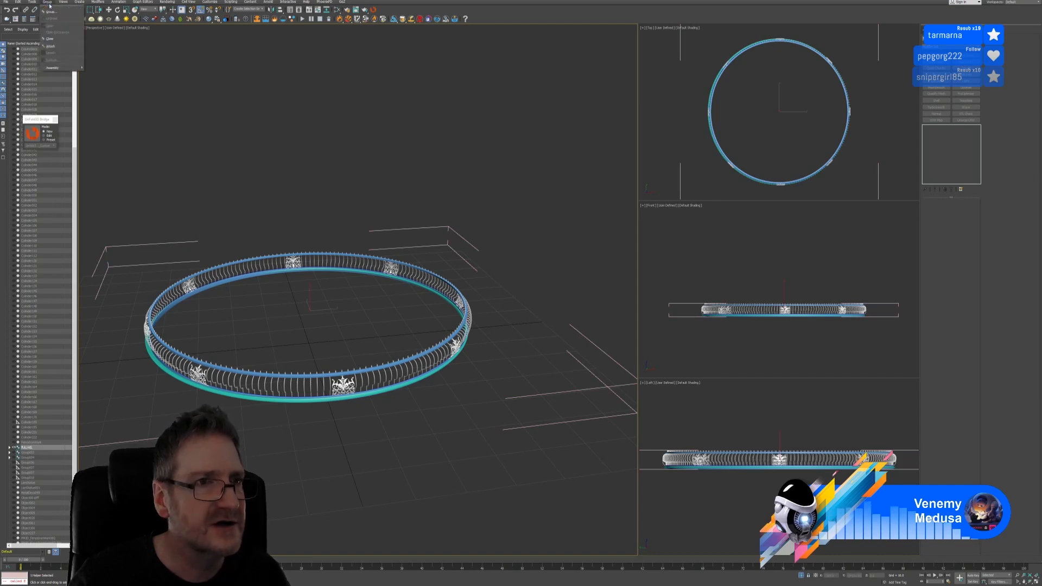
click(57, 39)
click(49, 3)
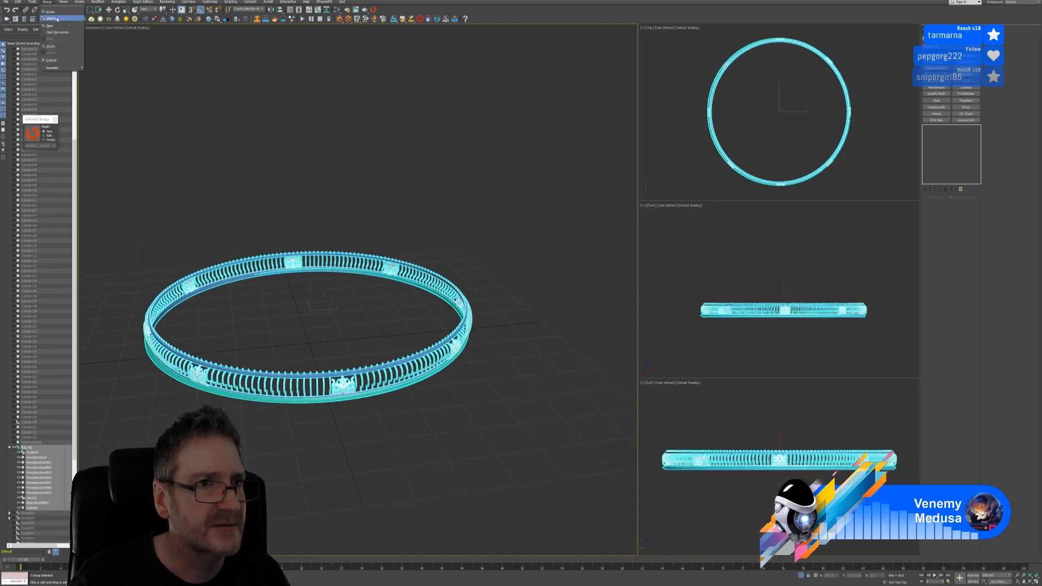
click(56, 19)
click(302, 212)
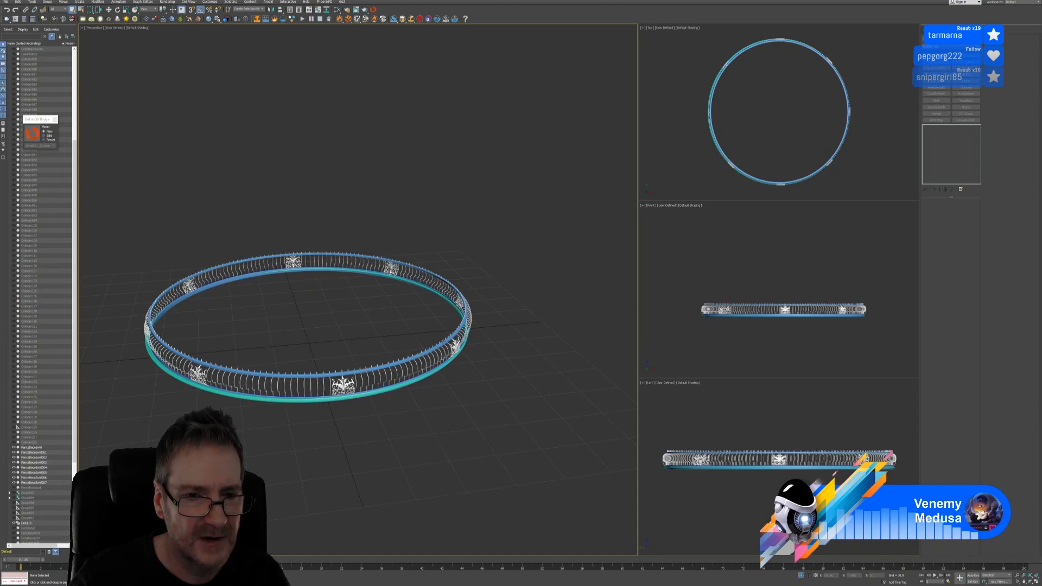
click(404, 373)
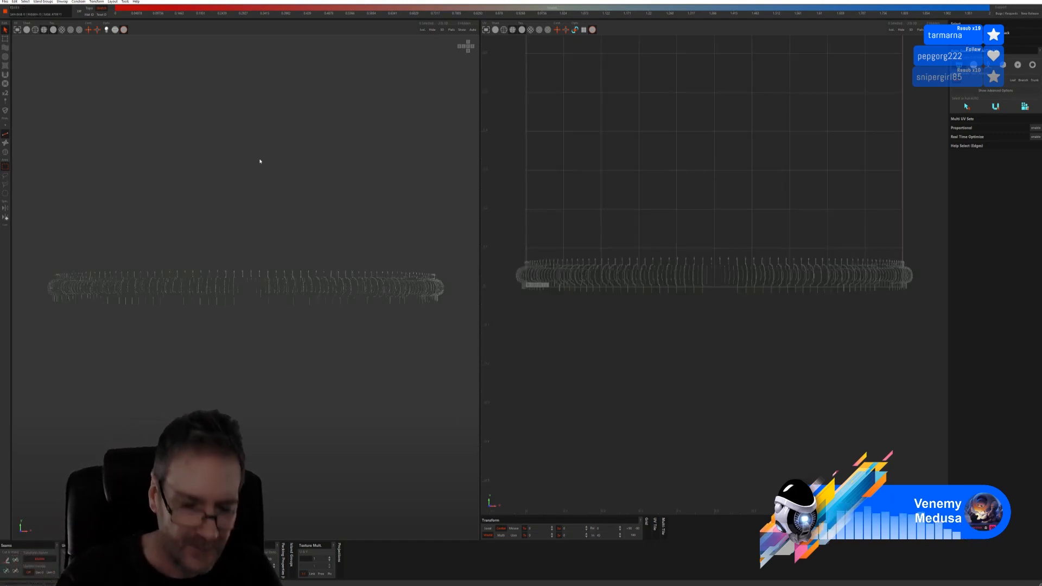
Toggle the wireframe, view the ring from above, and run Auto Seams to cut and unfold it
click(27, 31)
alt+drag(286, 230, 305, 259)
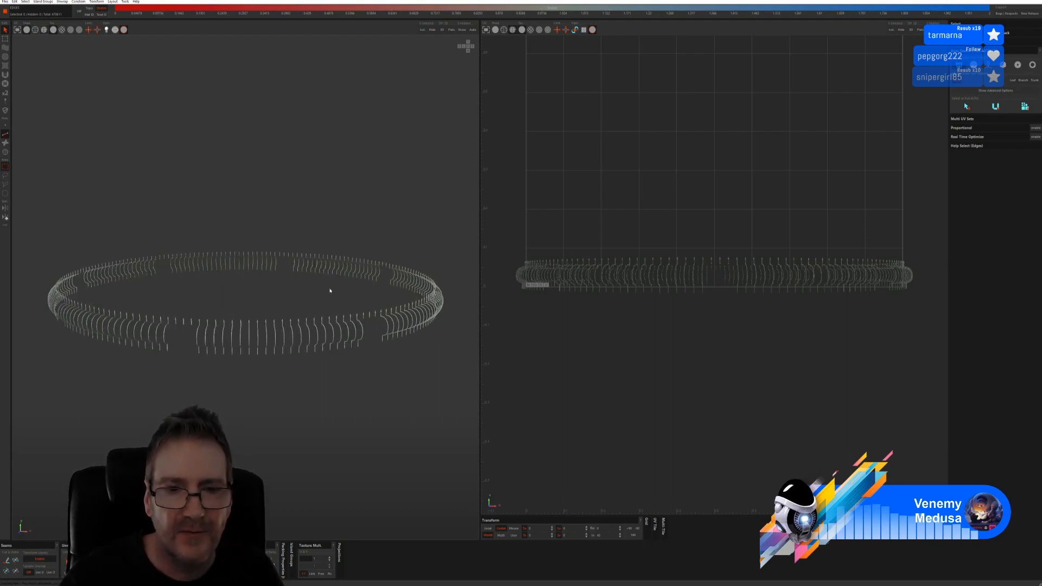
click(1002, 65)
click(981, 123)
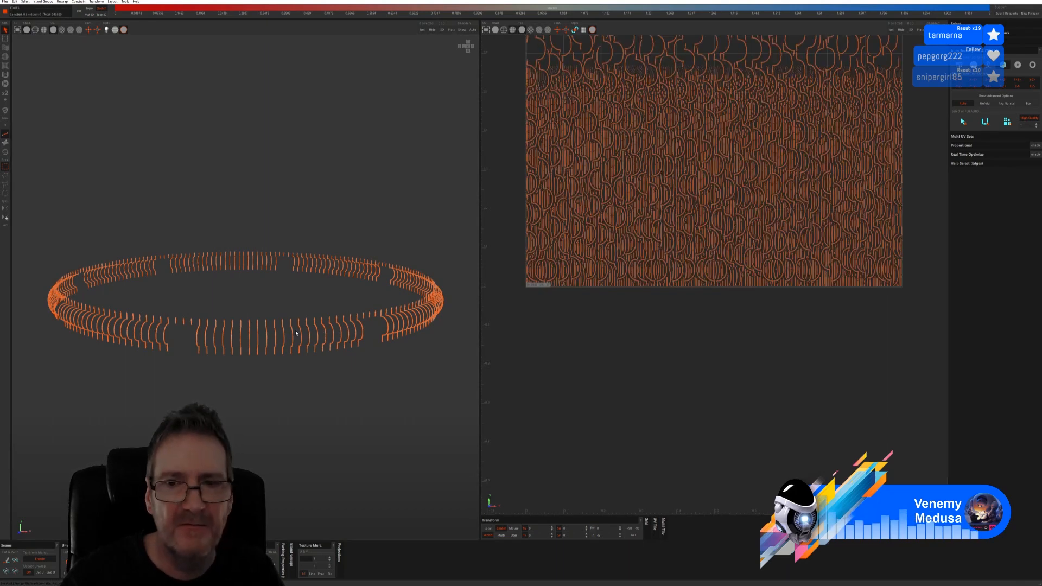
Turn off the seam overlay and orbit around the balusters to inspect the unwrapped UVs
scroll(638, 204, down, 5)
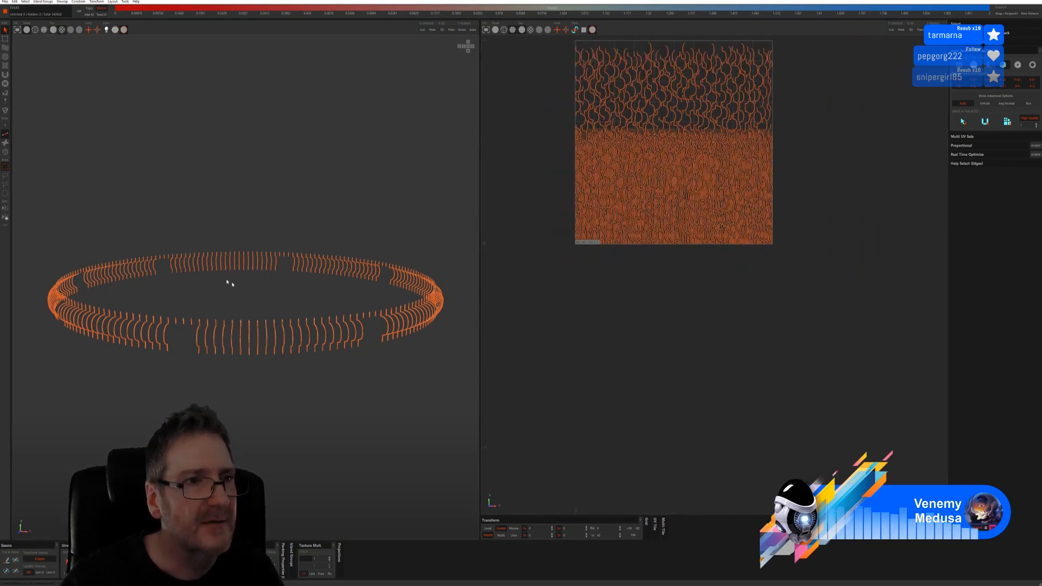
scroll(296, 341, up, 10)
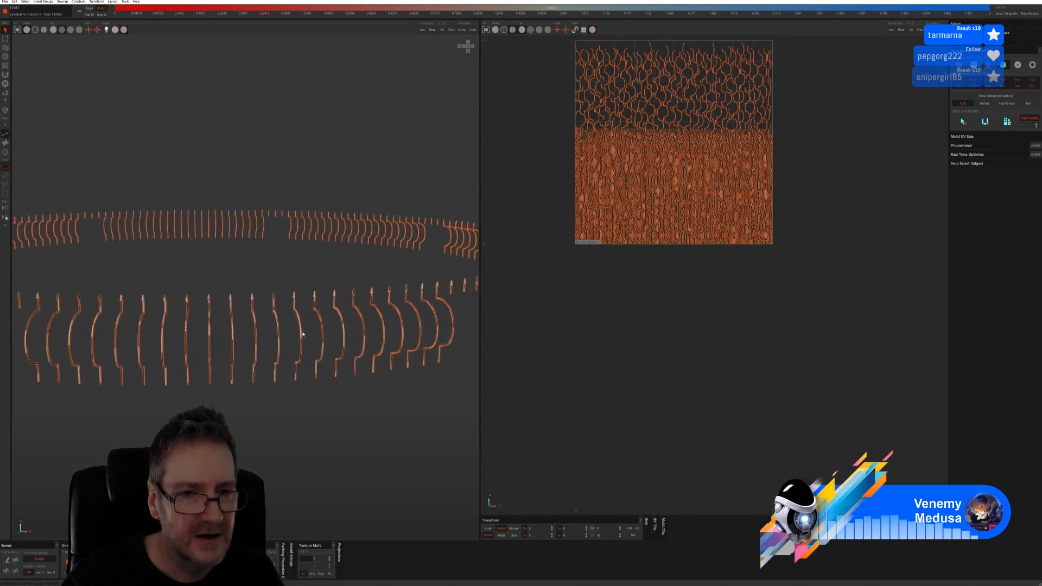
scroll(302, 334, up, 3)
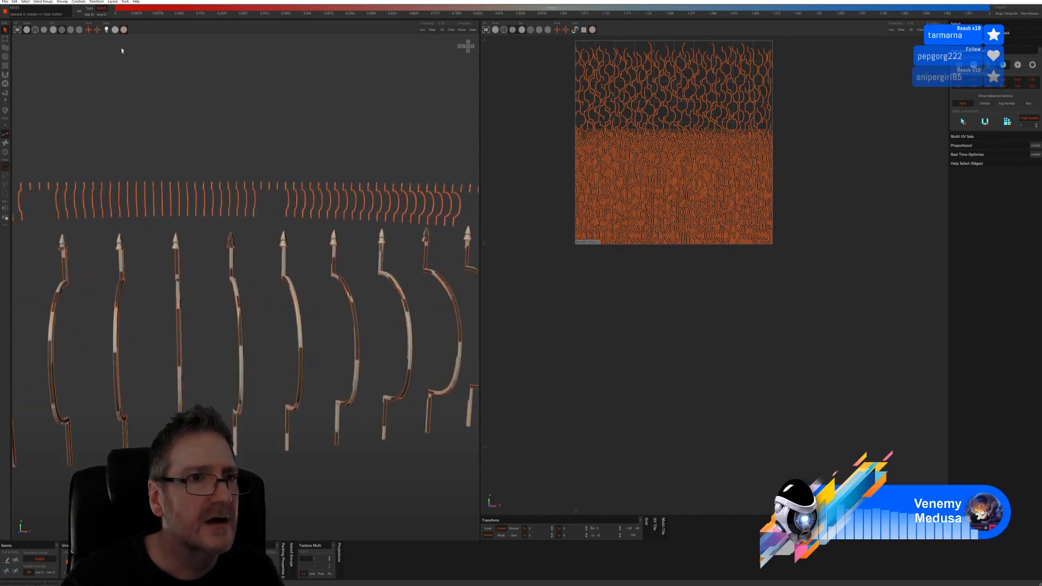
click(124, 29)
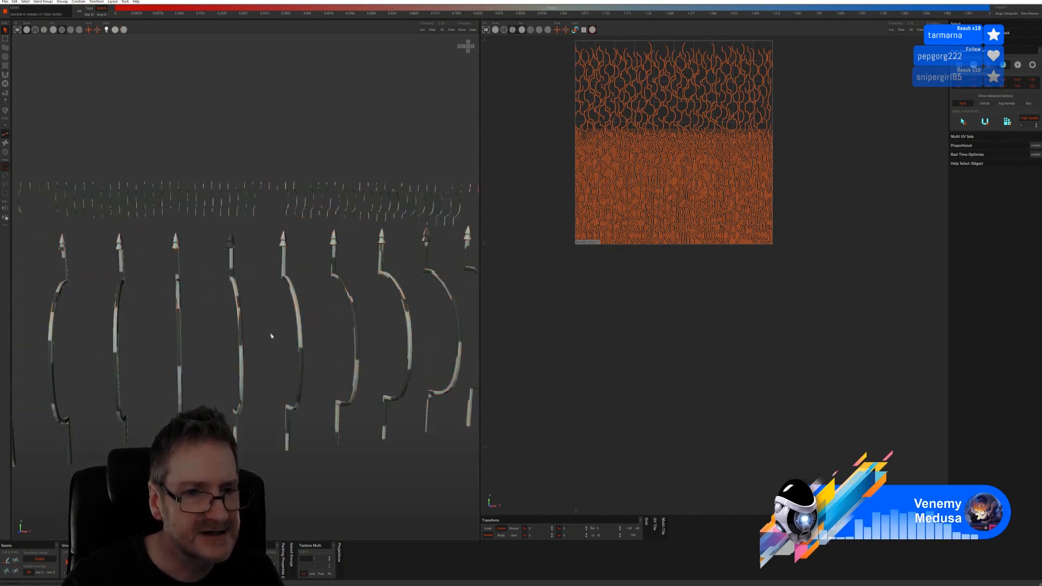
alt+drag(272, 339, 252, 366)
scroll(254, 374, down, 2)
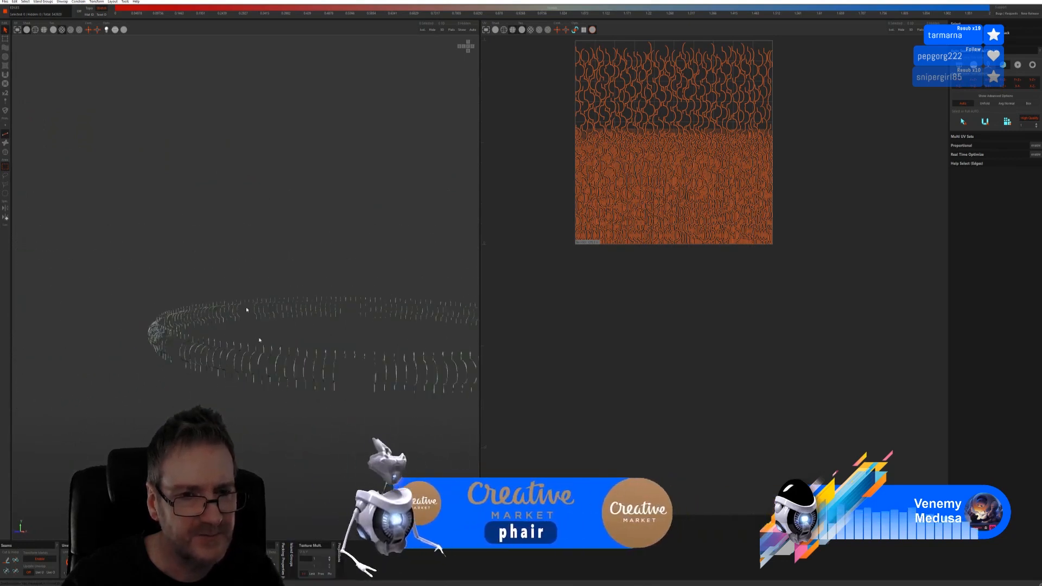
Save the ring's UVs back to 3ds Max and send the front ornament panel to Unfold3D
click(4, 2)
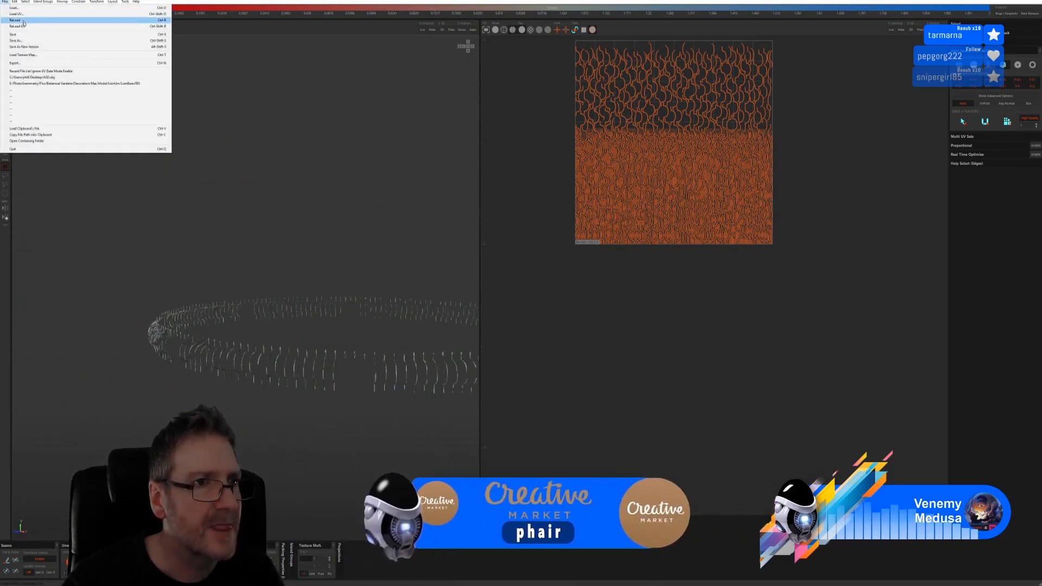
click(19, 35)
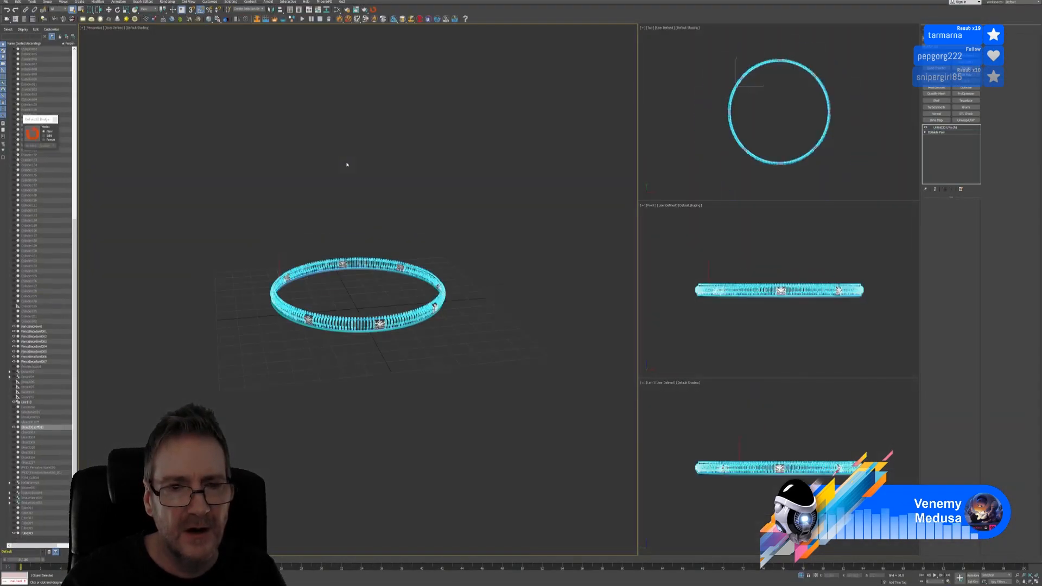
scroll(385, 337, up, 4)
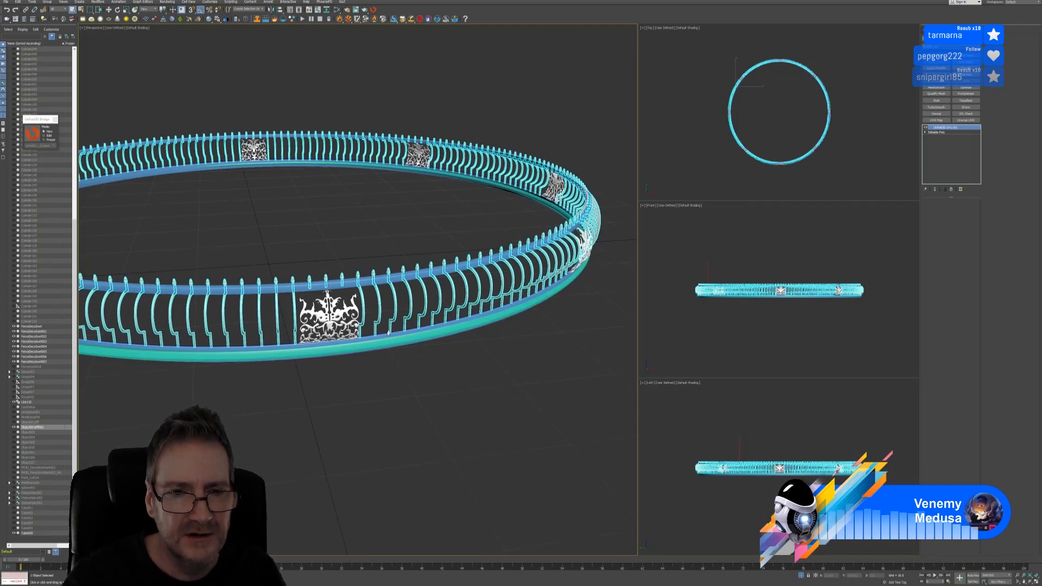
click(339, 315)
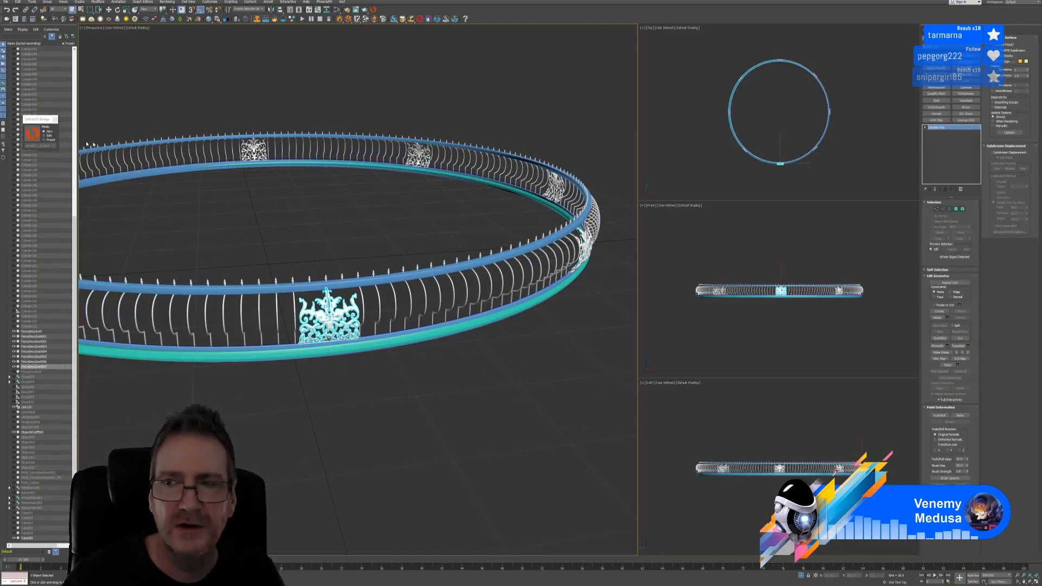
click(35, 134)
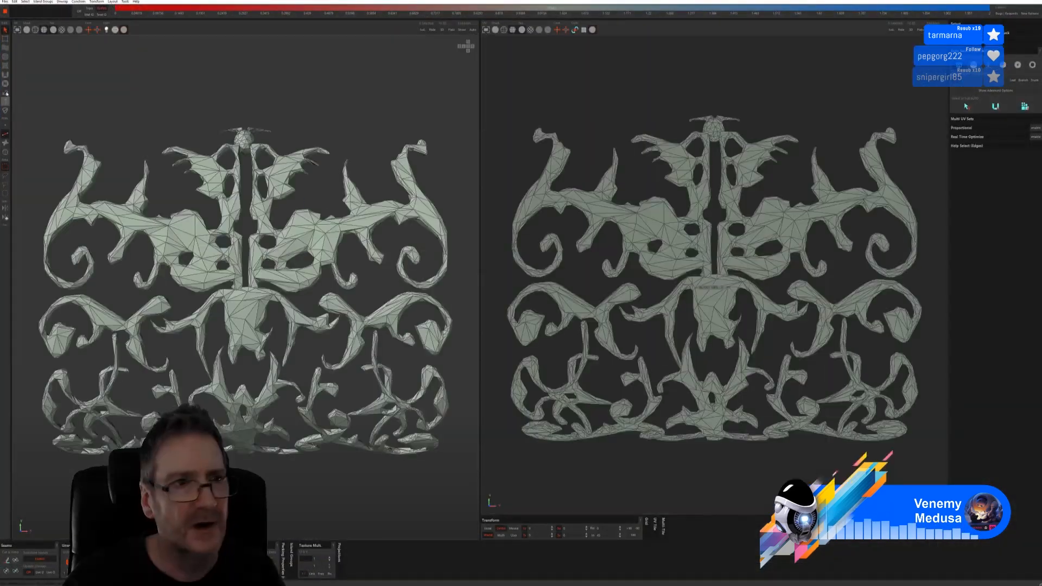
Turn off the panel's wireframe, switch the Auto Seams mode, and auto-cut and unwrap its UVs
click(27, 31)
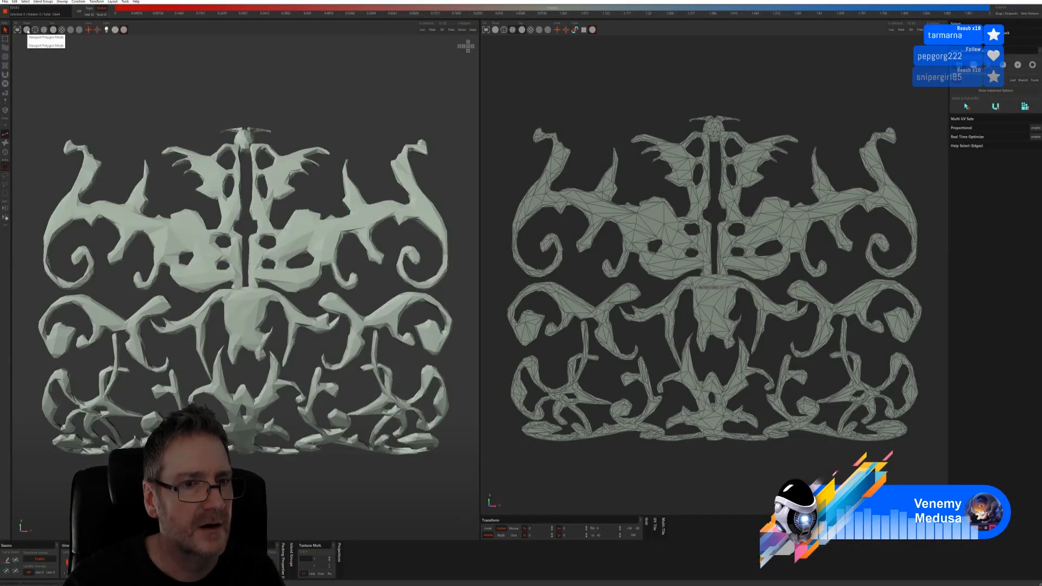
scroll(241, 209, down, 5)
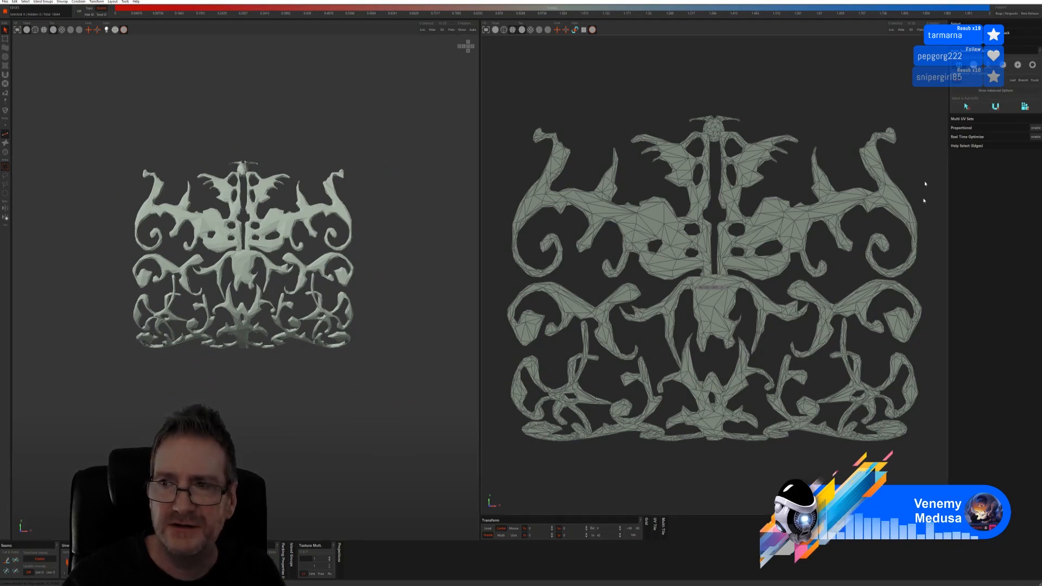
click(1002, 65)
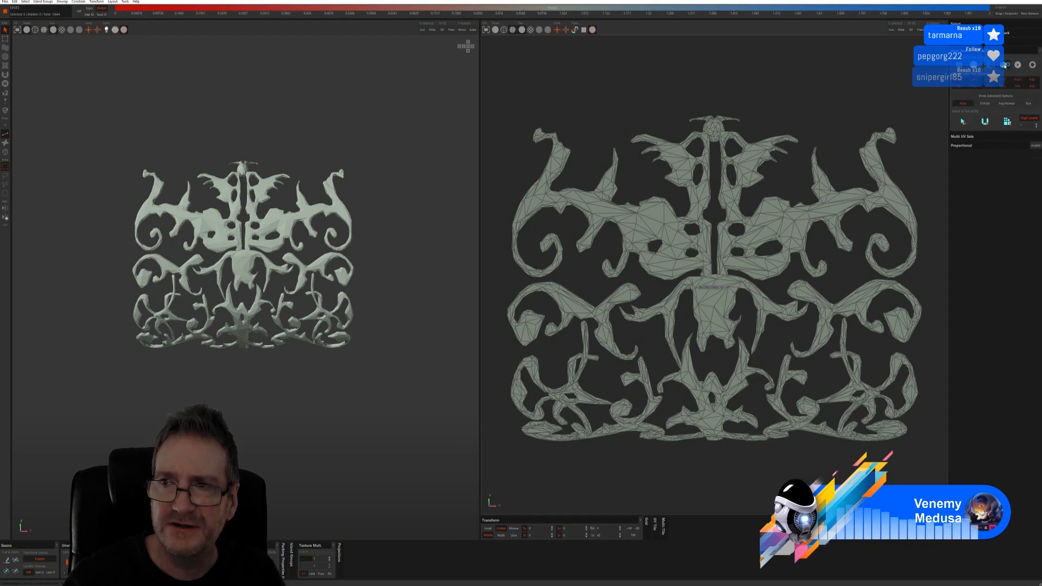
click(971, 120)
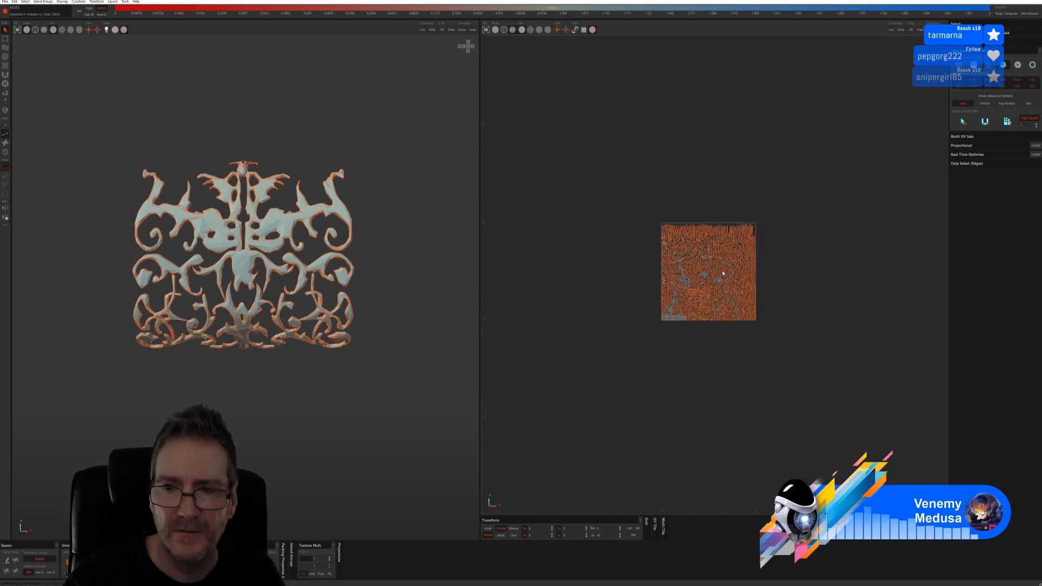
Show a checker pattern on the filigree panel and hide the orange seam overlay
scroll(723, 273, up, 3)
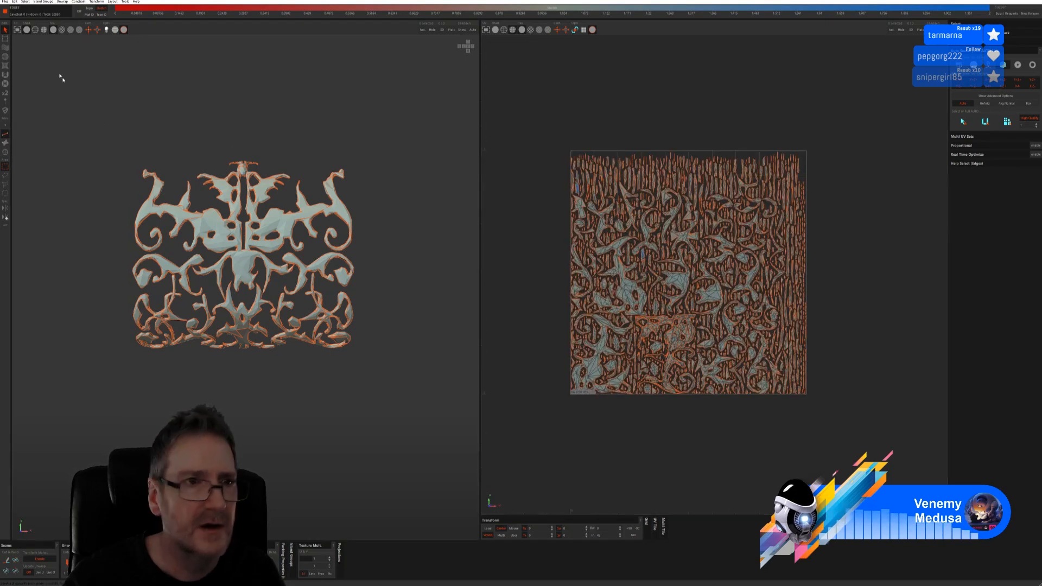
click(62, 30)
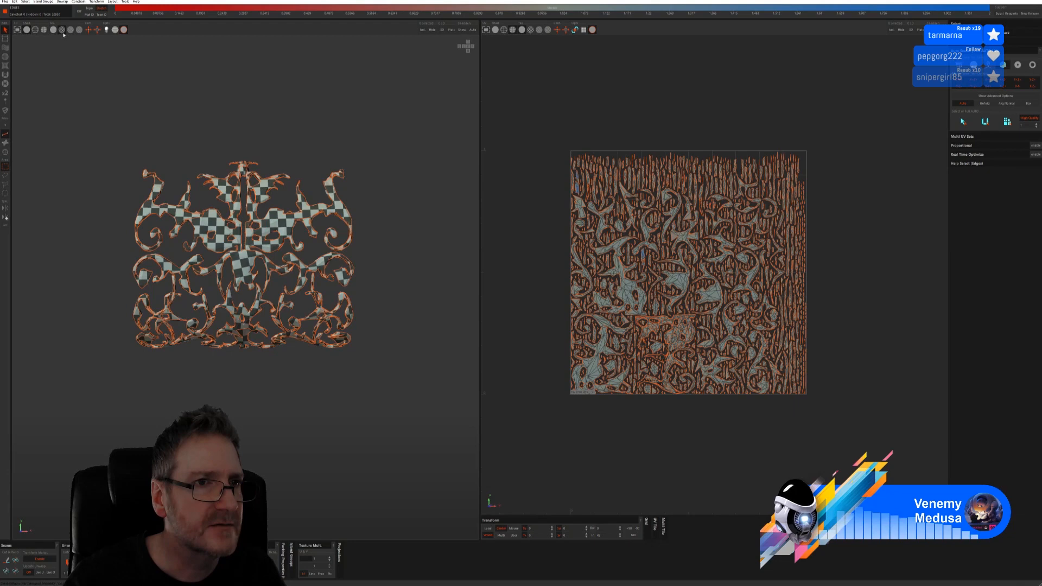
click(123, 31)
alt+drag(233, 152, 309, 212)
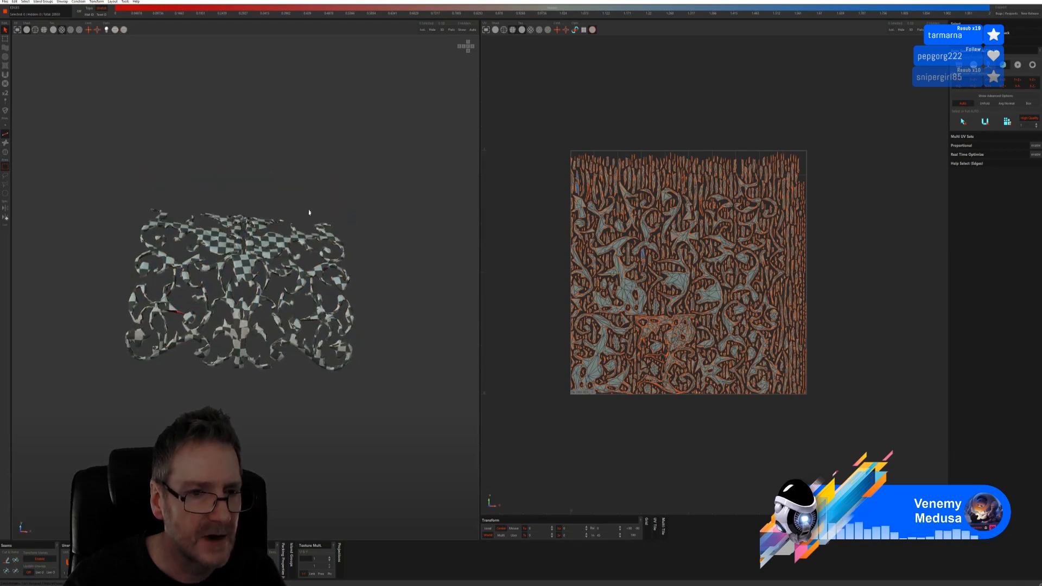
scroll(236, 334, up, 5)
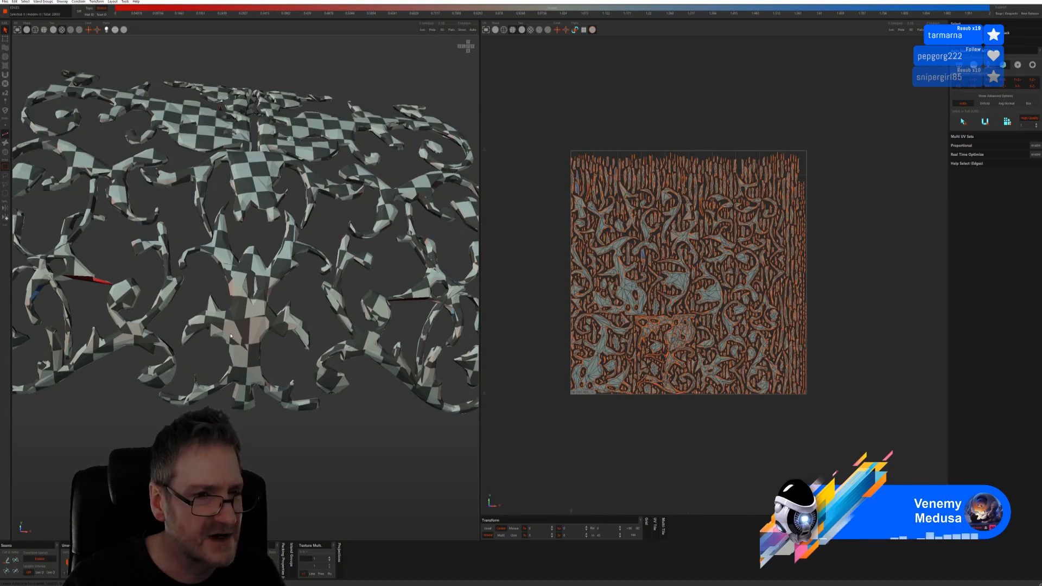
scroll(186, 266, down, 4)
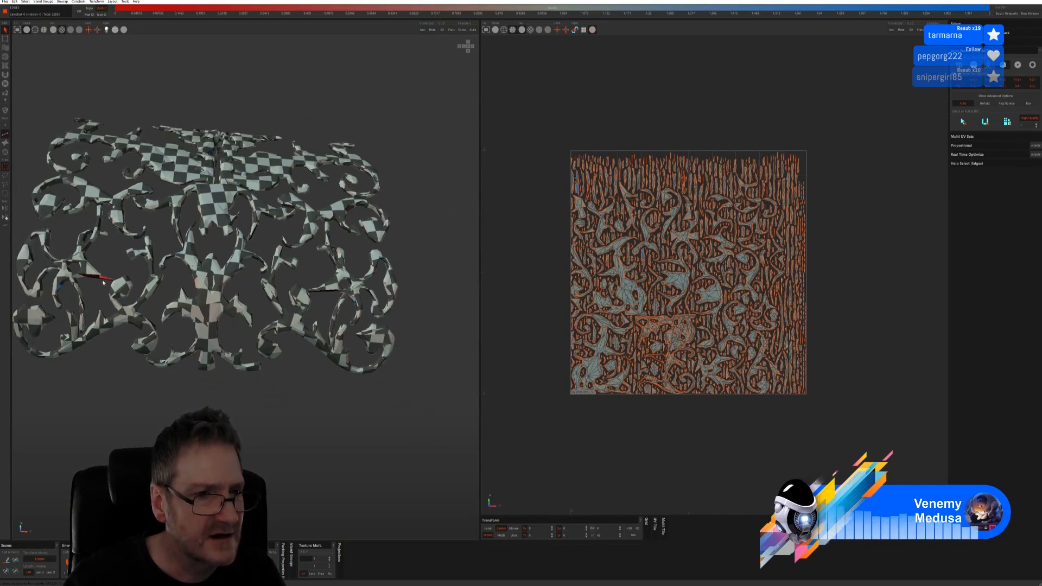
Inspect the tangled section for stretching, then undo the unwrap and packing
mouse_move(105, 271)
alt+mouse_down()
mouse_move(224, 331)
mouse_move(101, 292)
mouse_move(120, 285)
alt+mouse_up()
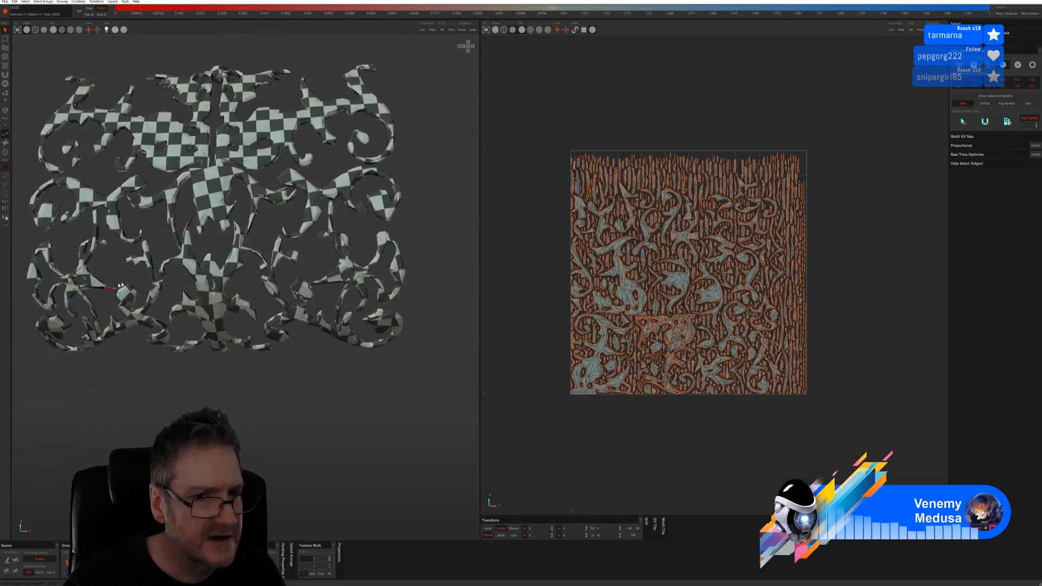
scroll(127, 287, up, 10)
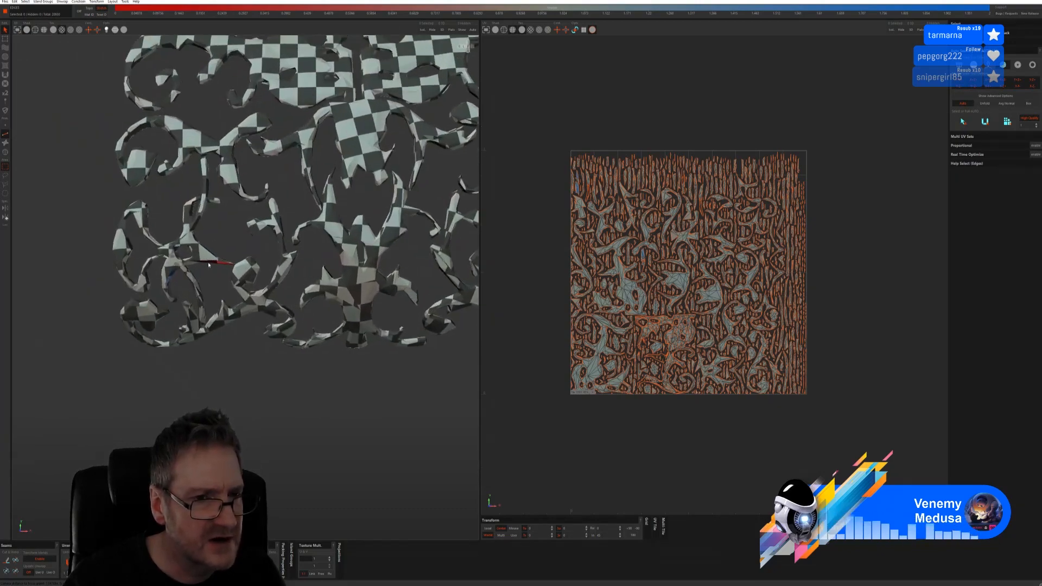
alt+drag(216, 264, 216, 218)
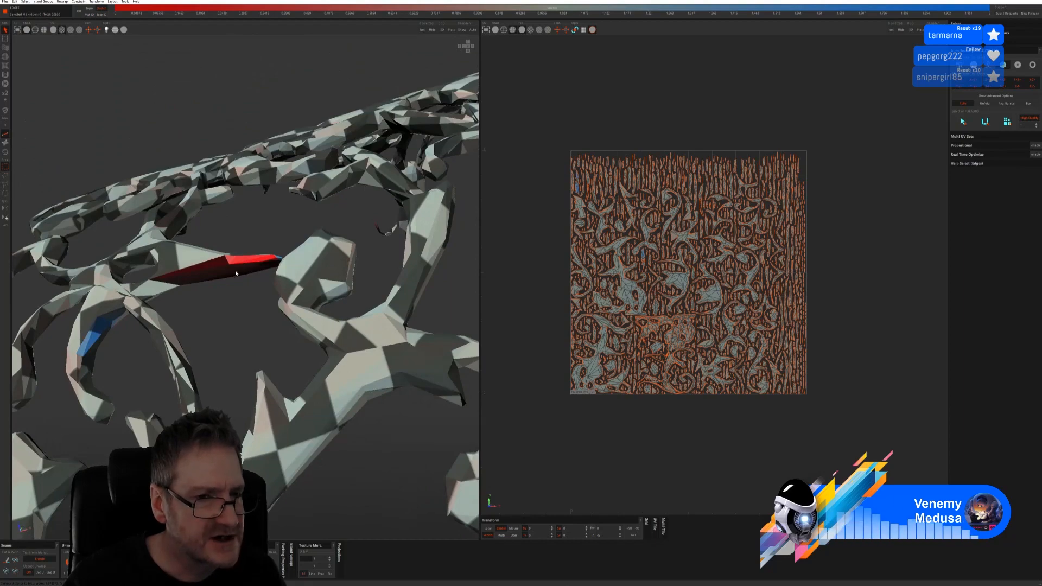
alt+drag(214, 281, 260, 285)
scroll(233, 354, down, 8)
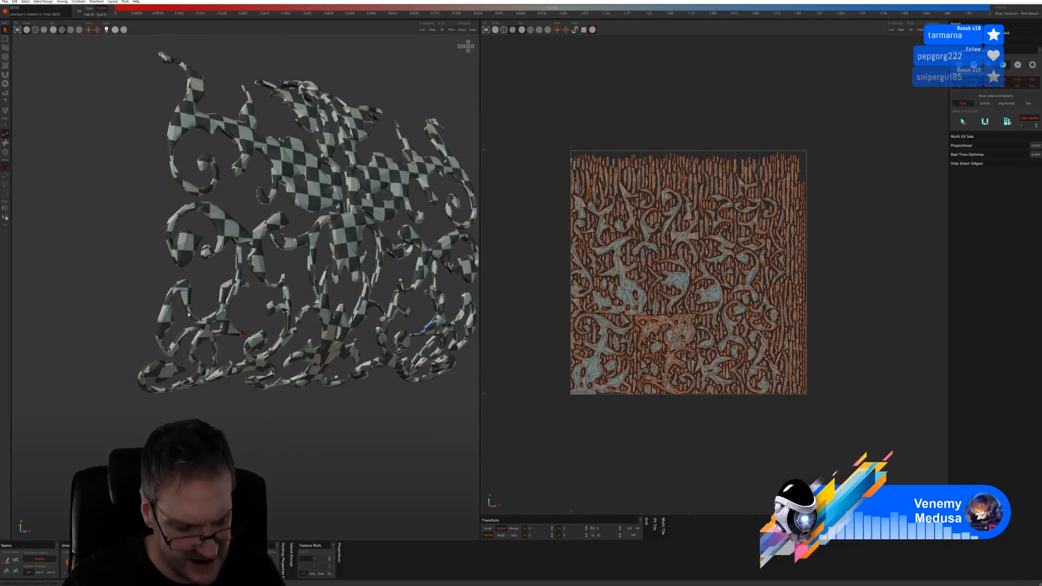
key(ctrl+z)
key(ctrl+z)
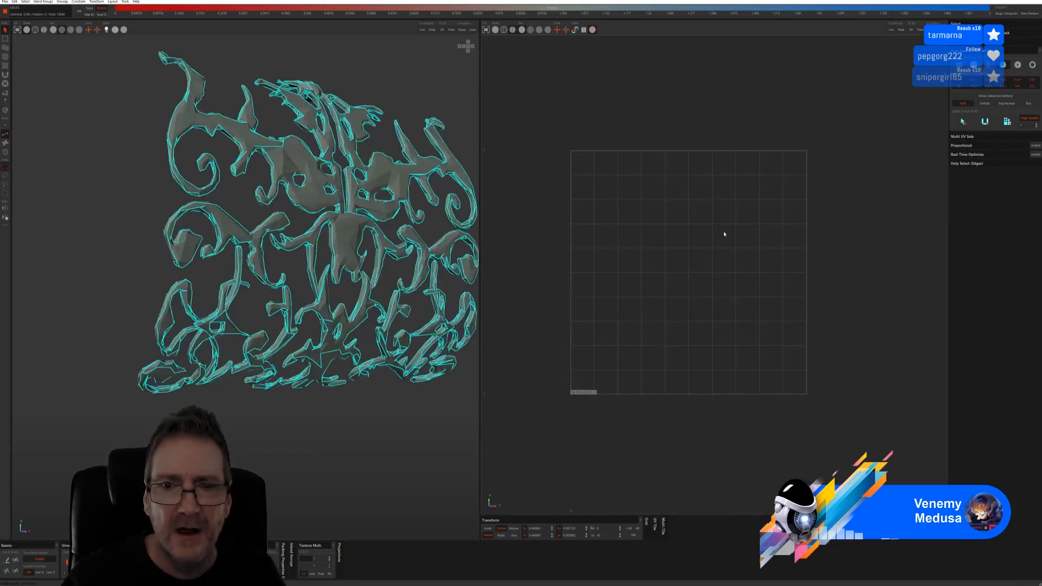
Cut, unwrap and pack the panel with Pelt auto-seams, then undo it
click(988, 65)
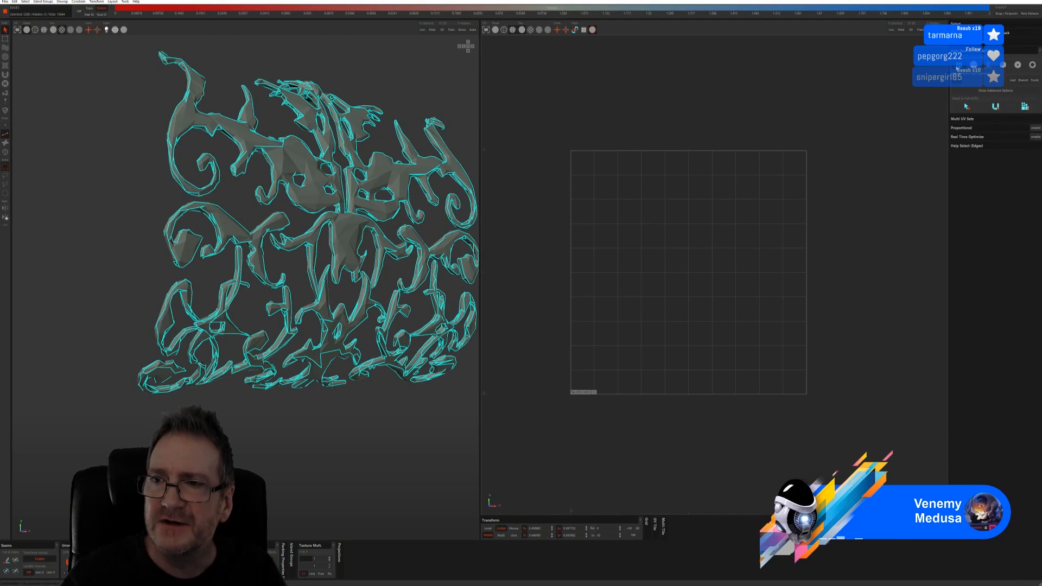
click(965, 106)
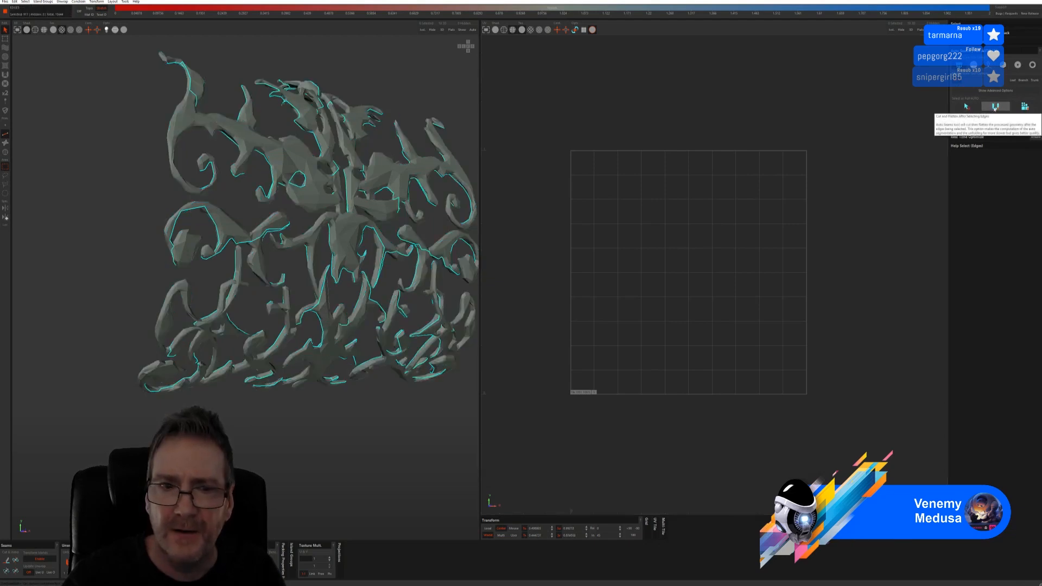
click(1020, 108)
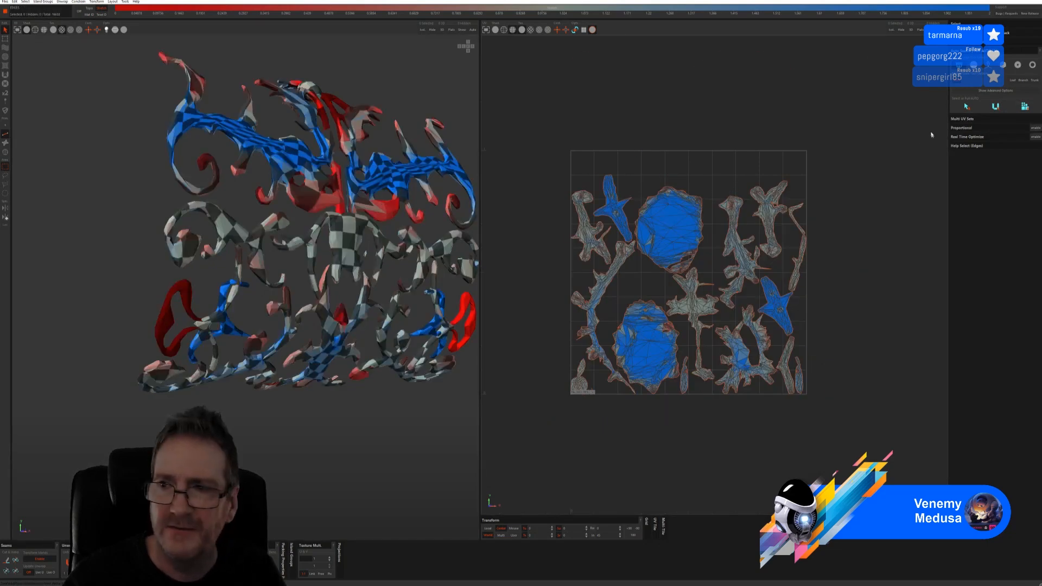
key(ctrl+z)
key(ctrl+z)
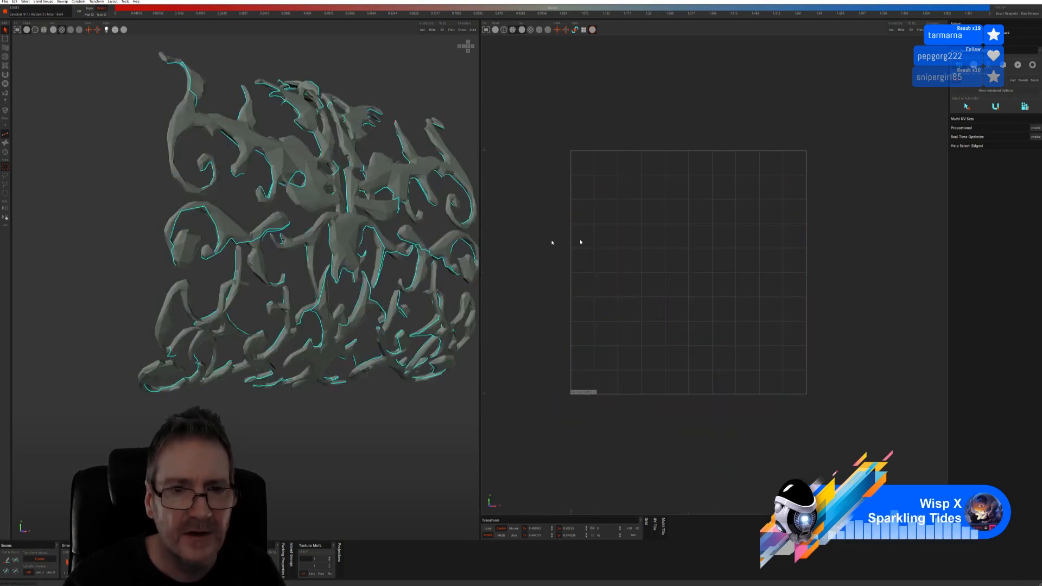
key(ctrl+z)
key(ctrl+z)
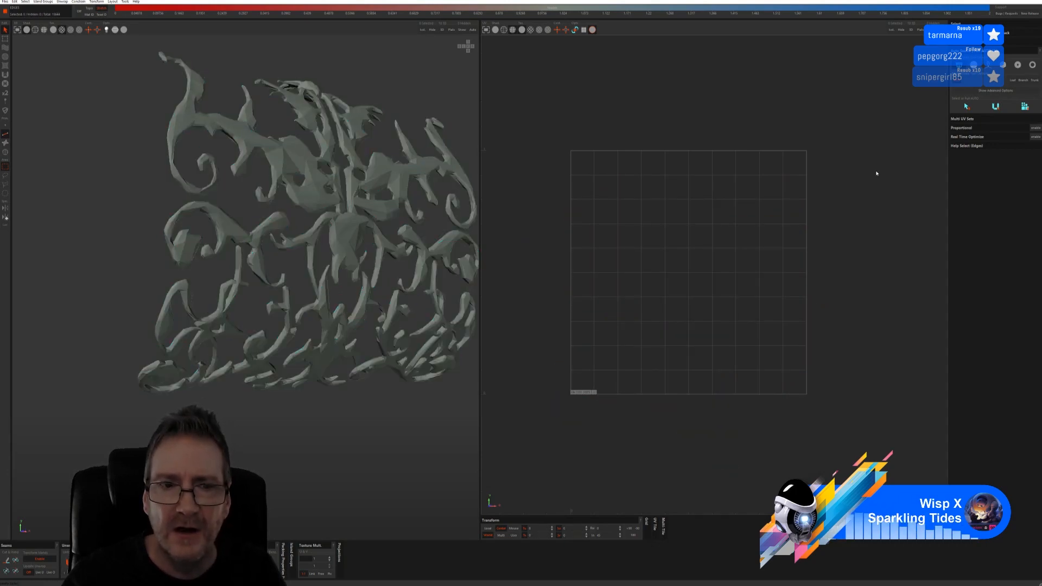
Unwrap along Box mode auto-seams, then undo it and clear the edge selection
click(974, 66)
click(967, 117)
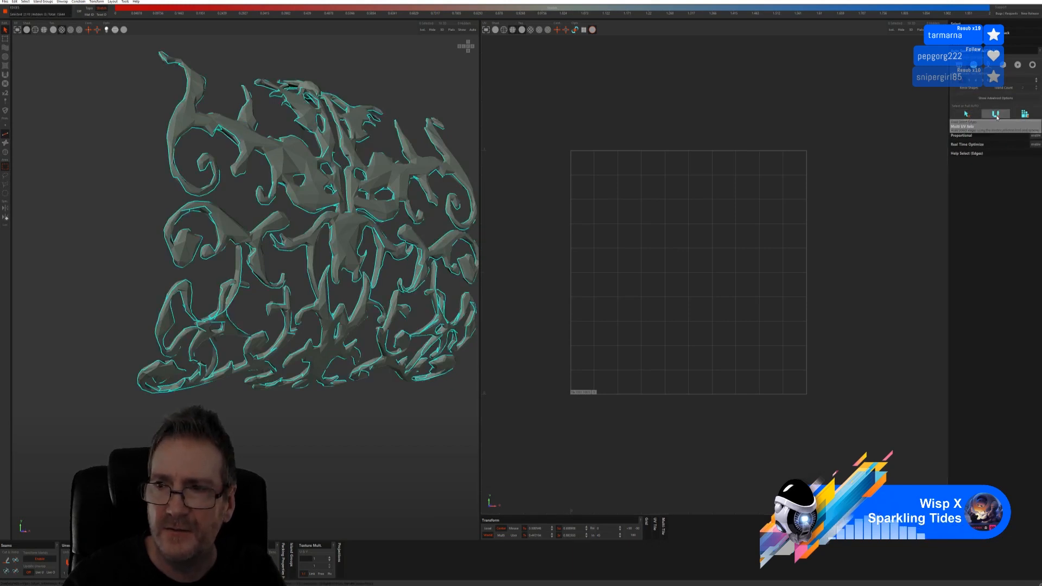
click(1016, 117)
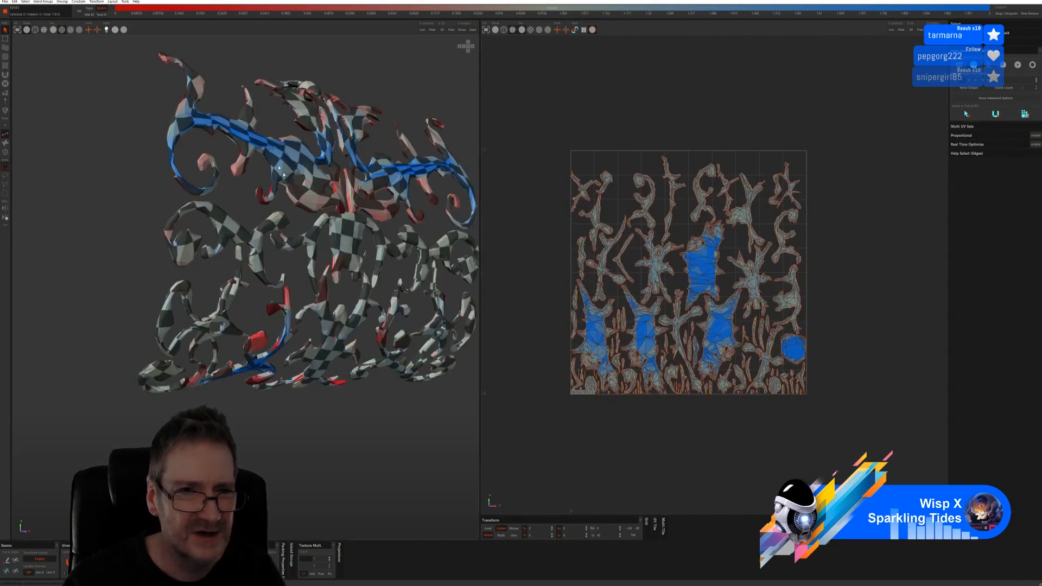
click(980, 113)
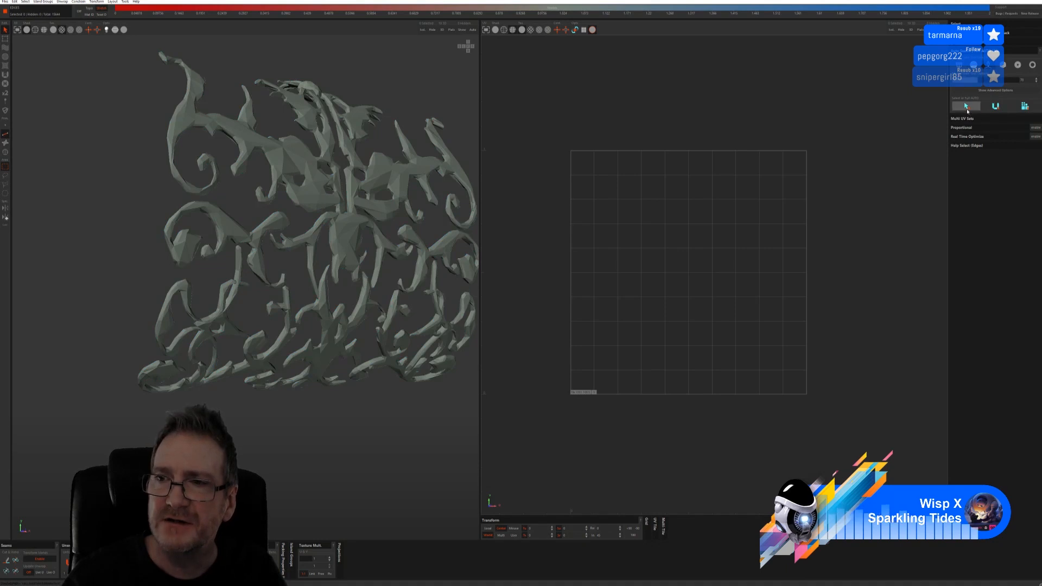
click(988, 109)
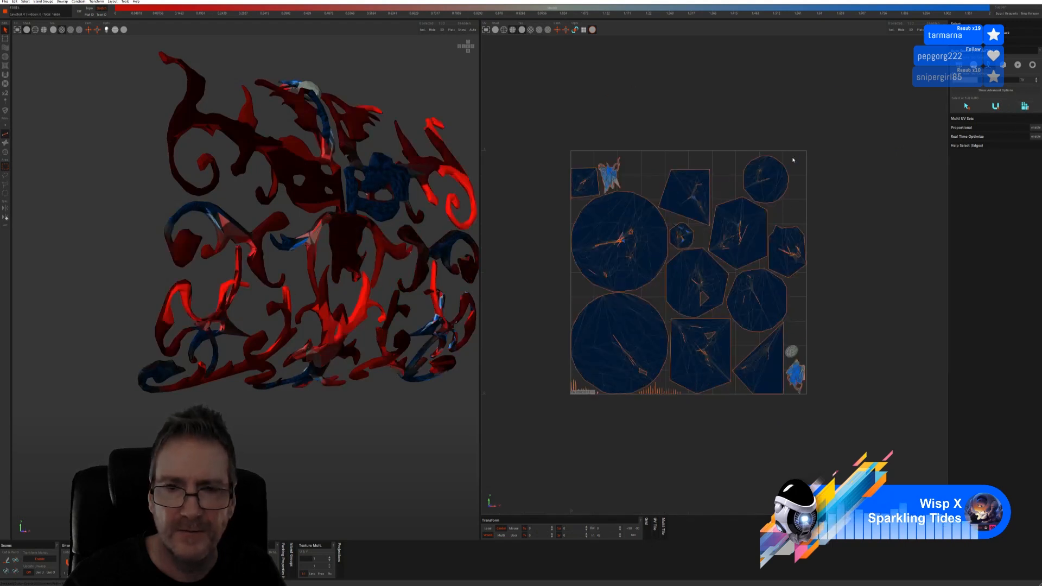
key(ctrl+z)
key(ctrl+z)
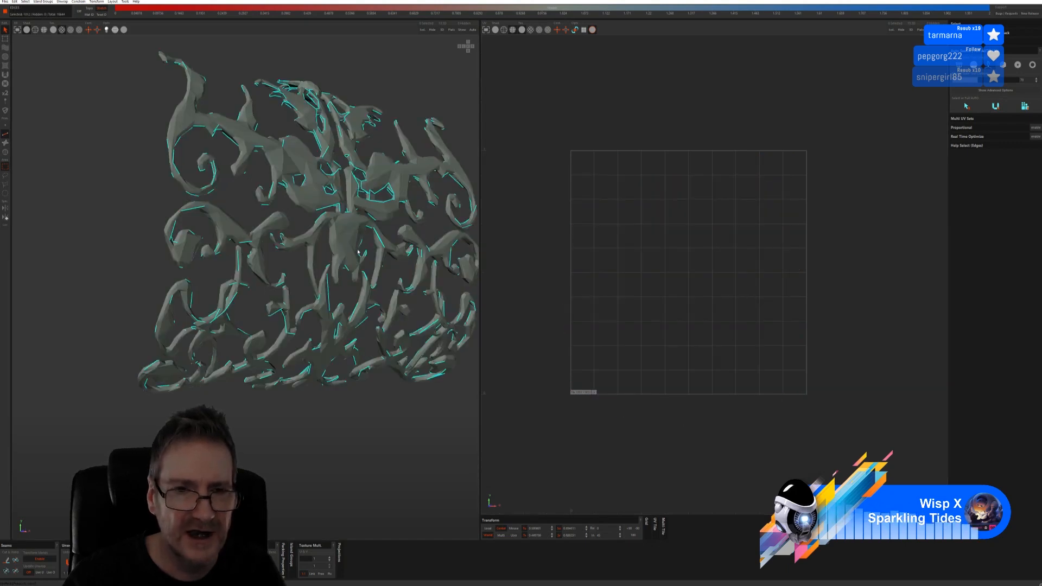
key(ctrl+z)
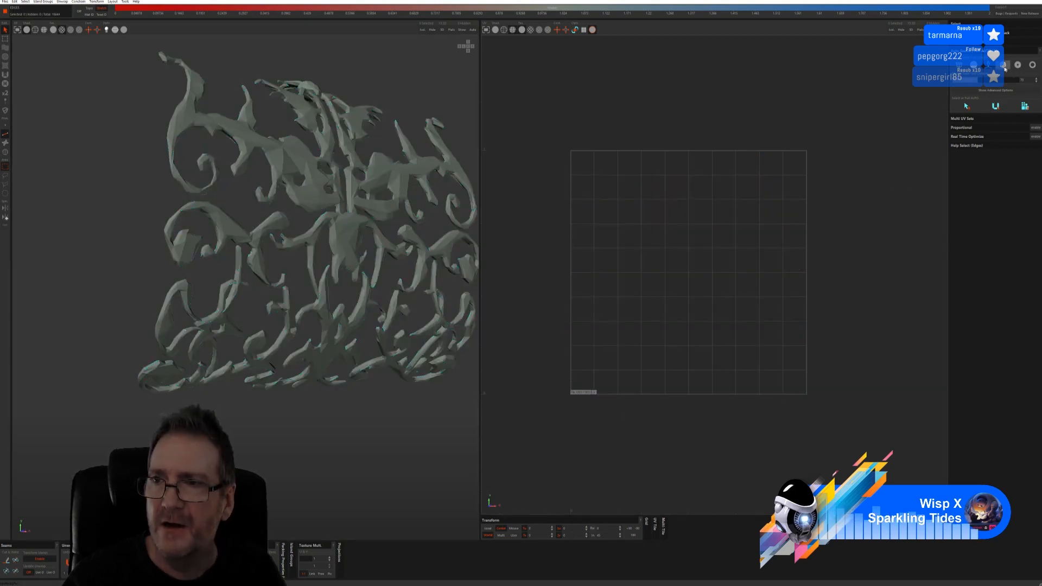
Try Cut-and-Flatten auto-seams, undo them, and reveal the advanced auto-seam options
click(1017, 64)
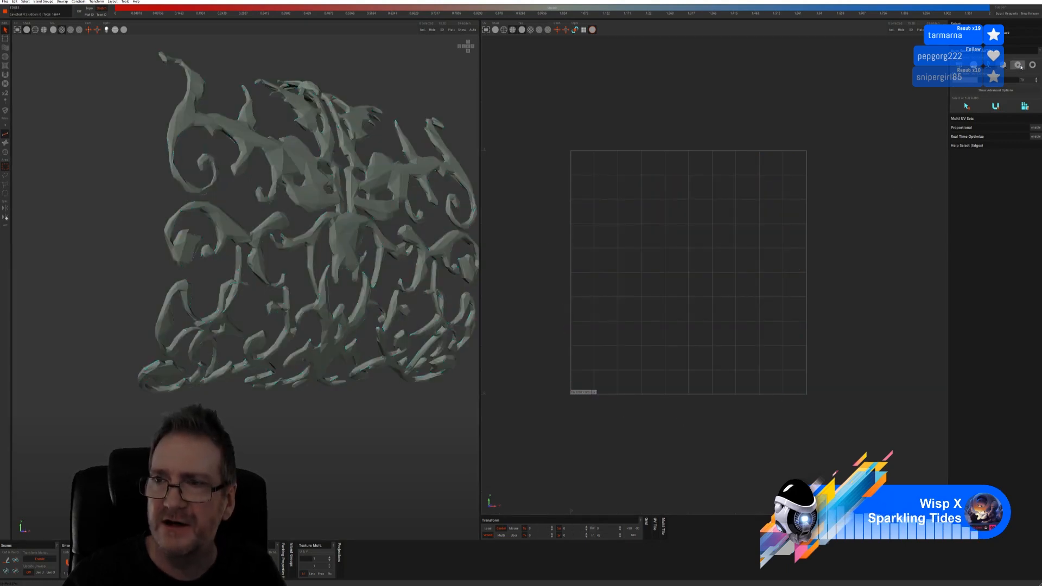
click(994, 99)
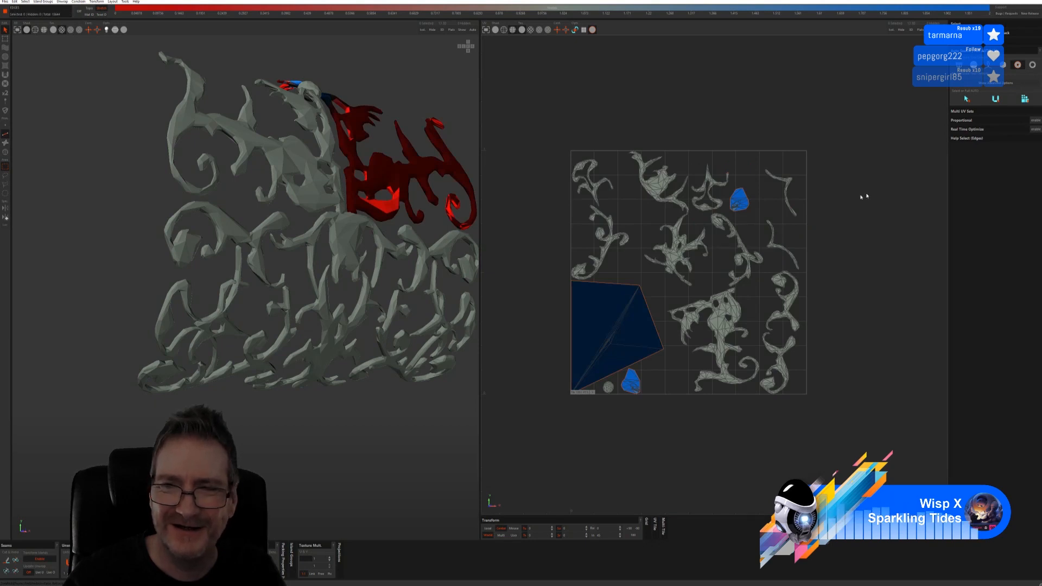
key(ctrl+z)
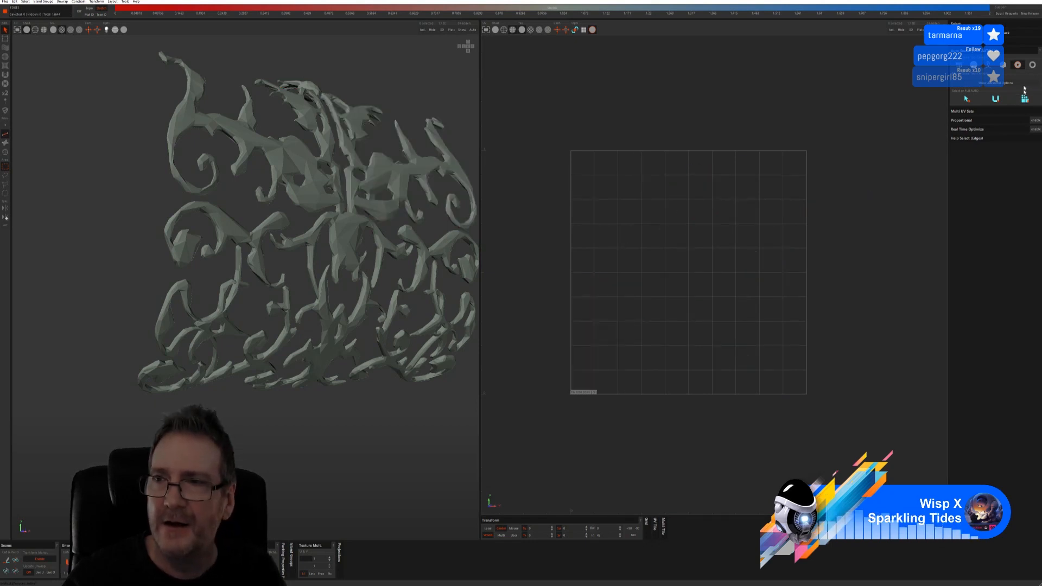
click(966, 100)
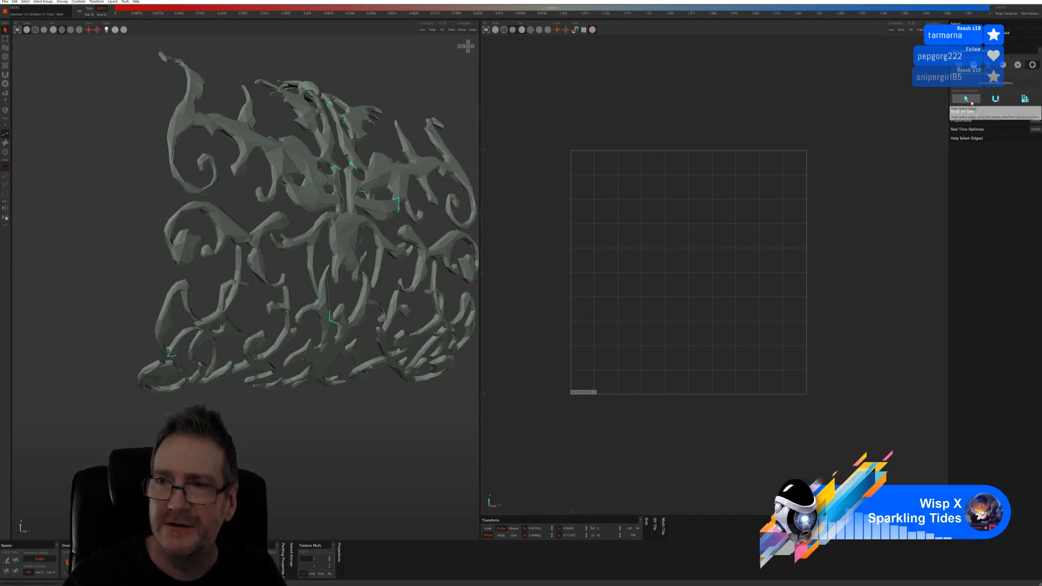
click(1001, 102)
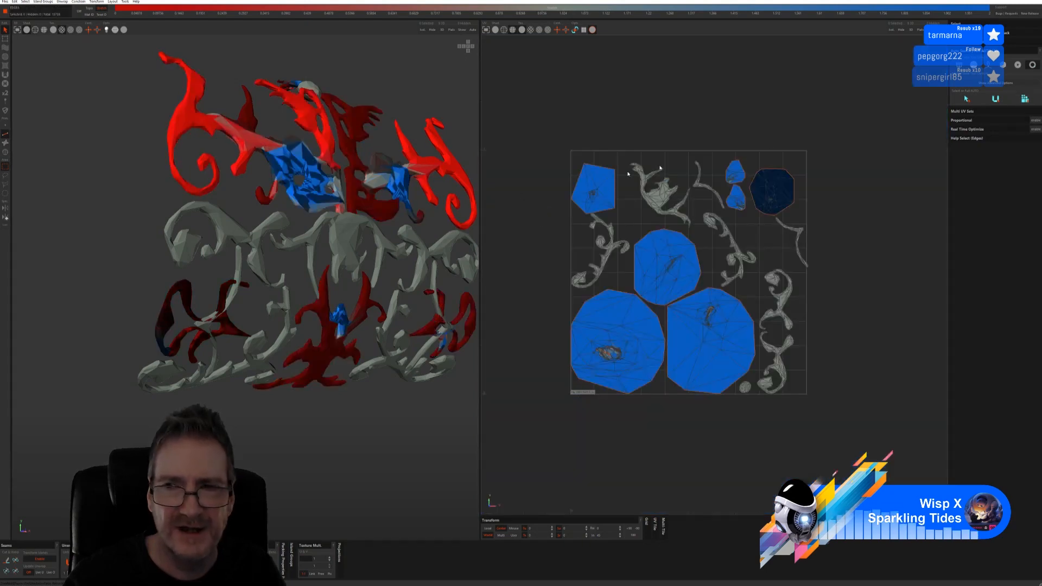
key(ctrl+z)
key(ctrl+z)
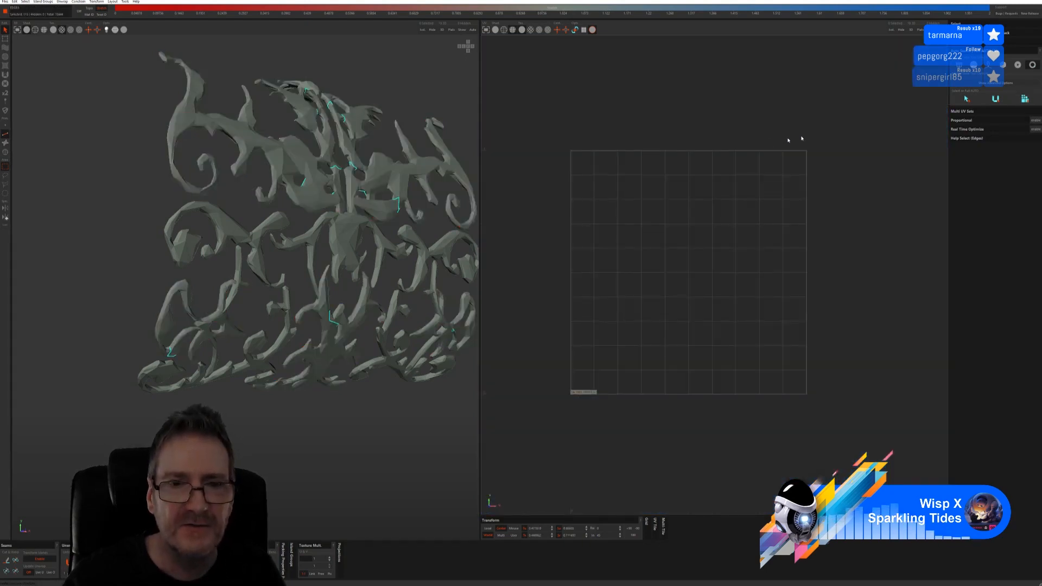
key(ctrl+z)
click(970, 88)
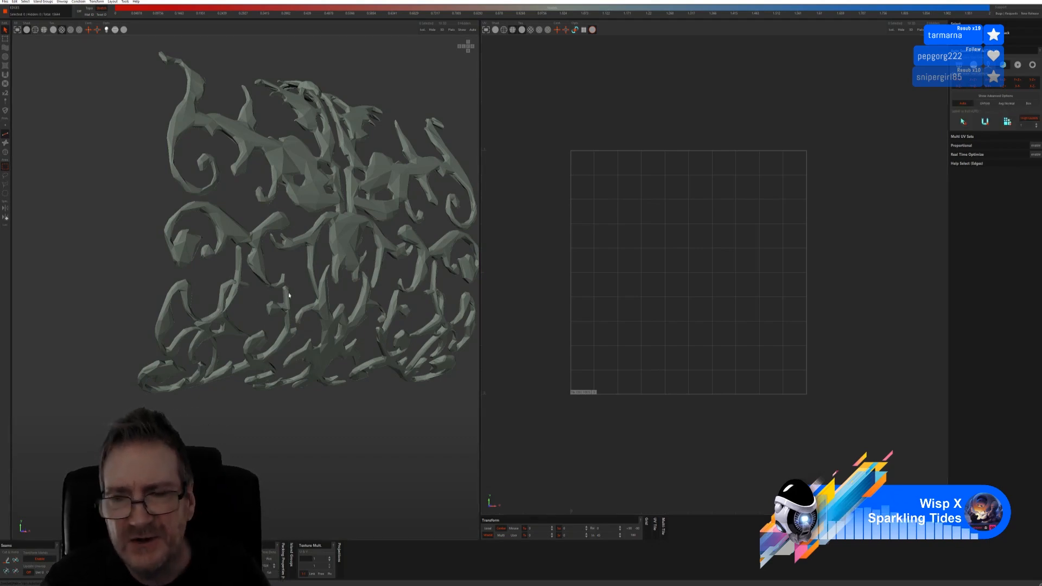
click(985, 103)
click(963, 123)
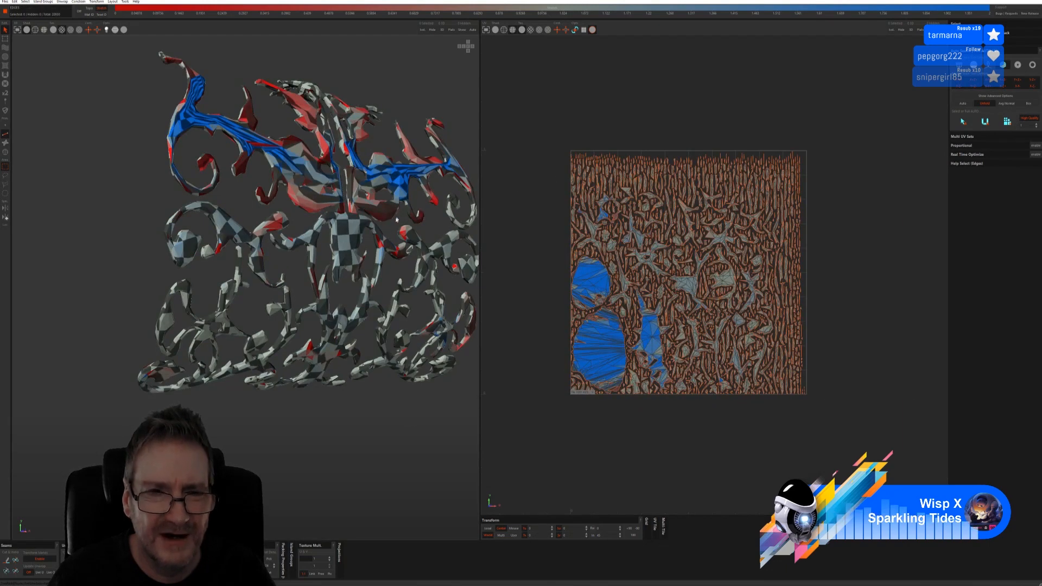
key(ctrl+z)
key(ctrl+z)
key(ctrl+z)
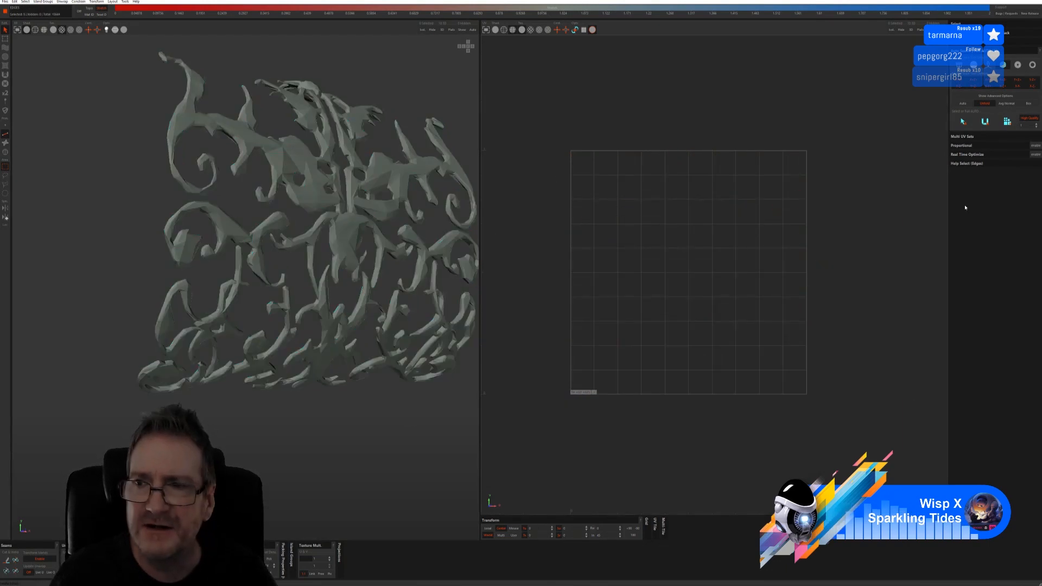
click(1007, 104)
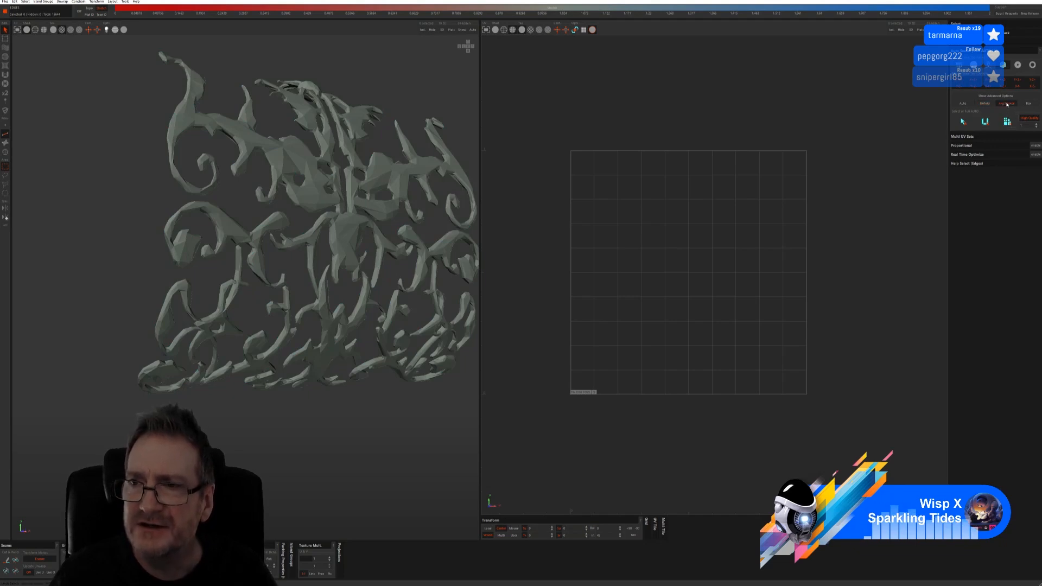
click(964, 122)
click(986, 123)
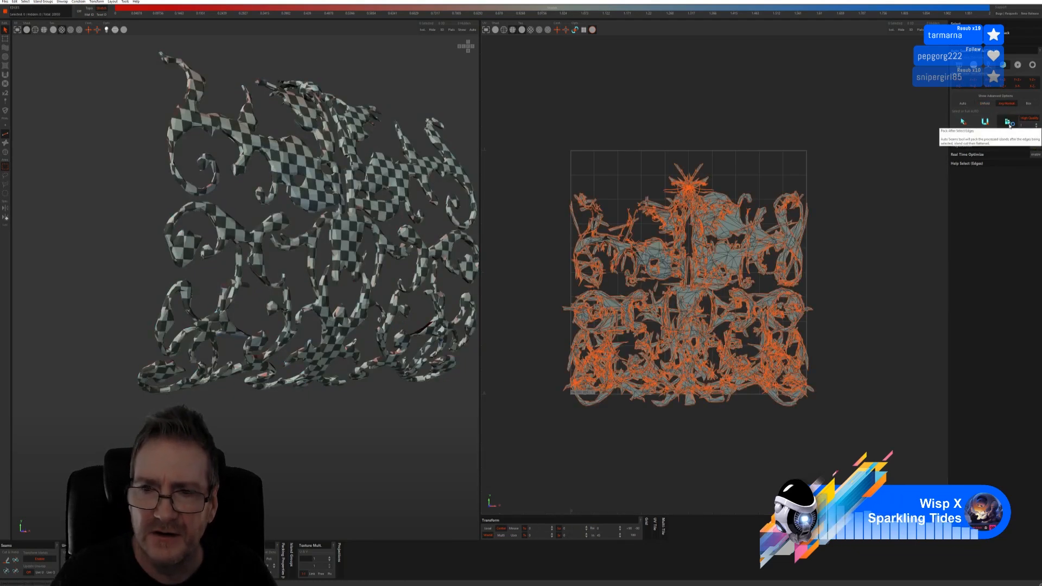
click(1005, 124)
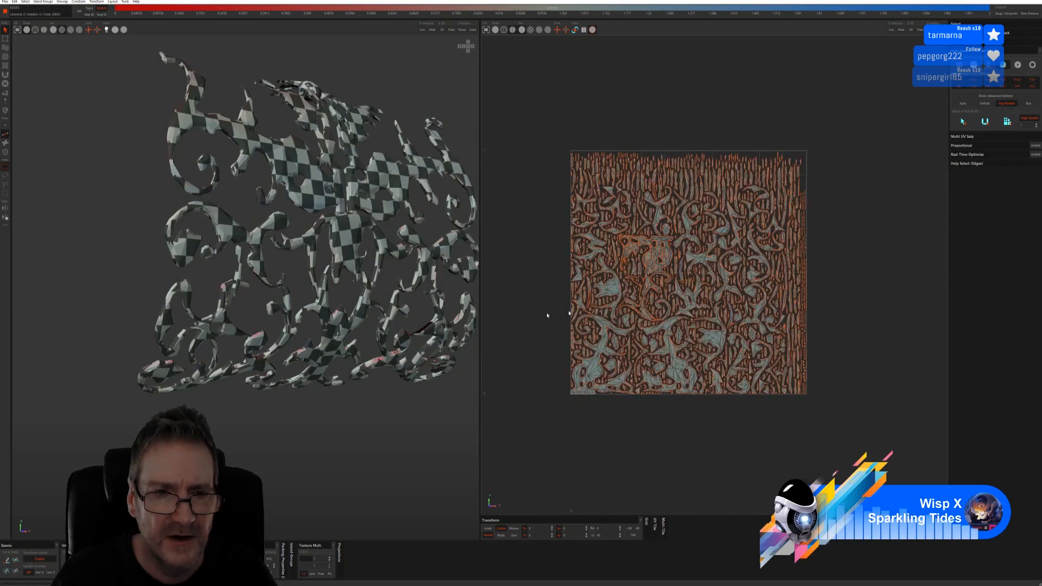
alt+drag(319, 401, 245, 373)
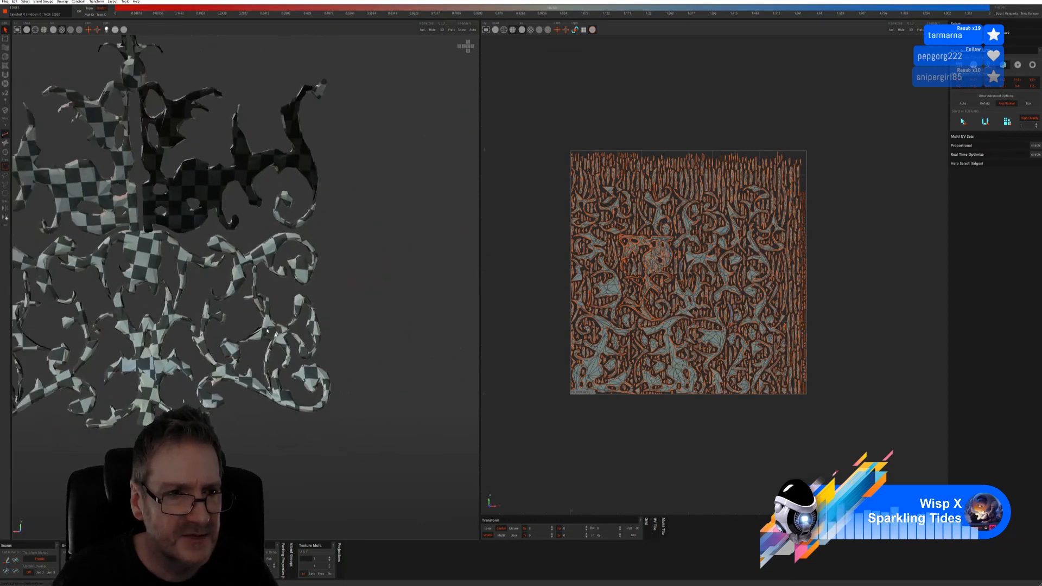
scroll(363, 353, down, 2)
alt+drag(353, 330, 215, 320)
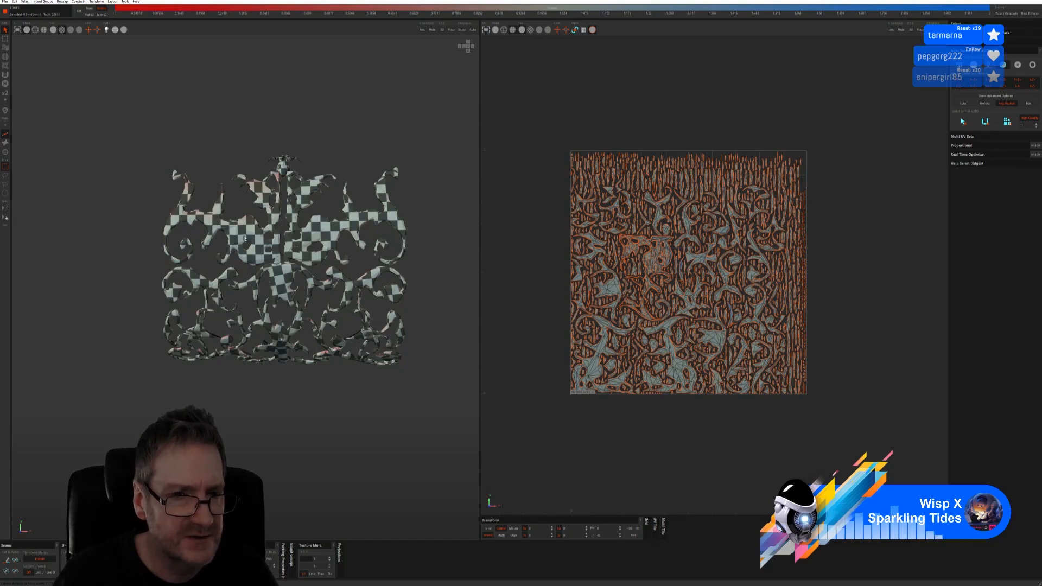
scroll(245, 238, up, 10)
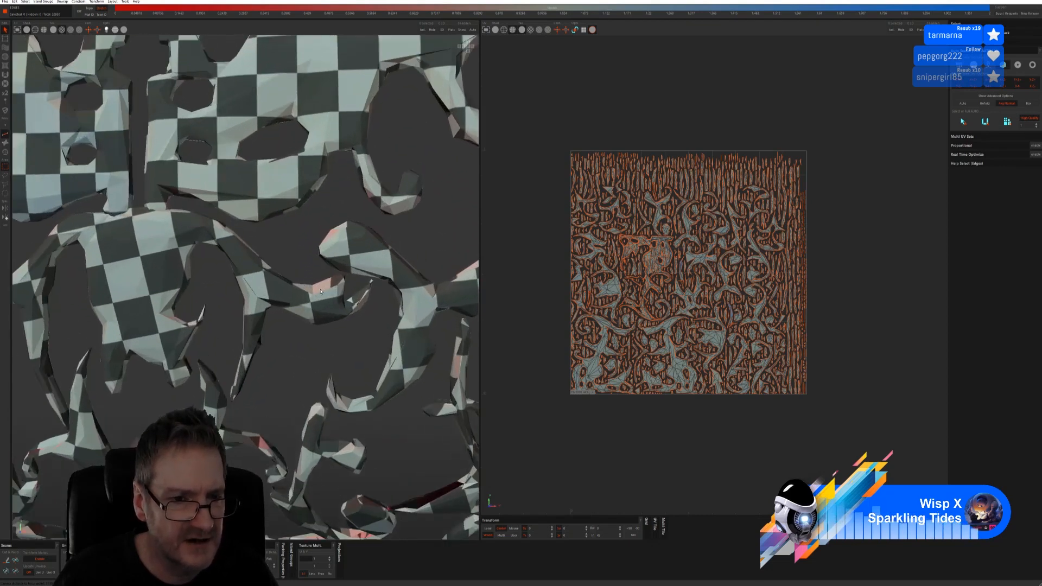
scroll(304, 295, down, 8)
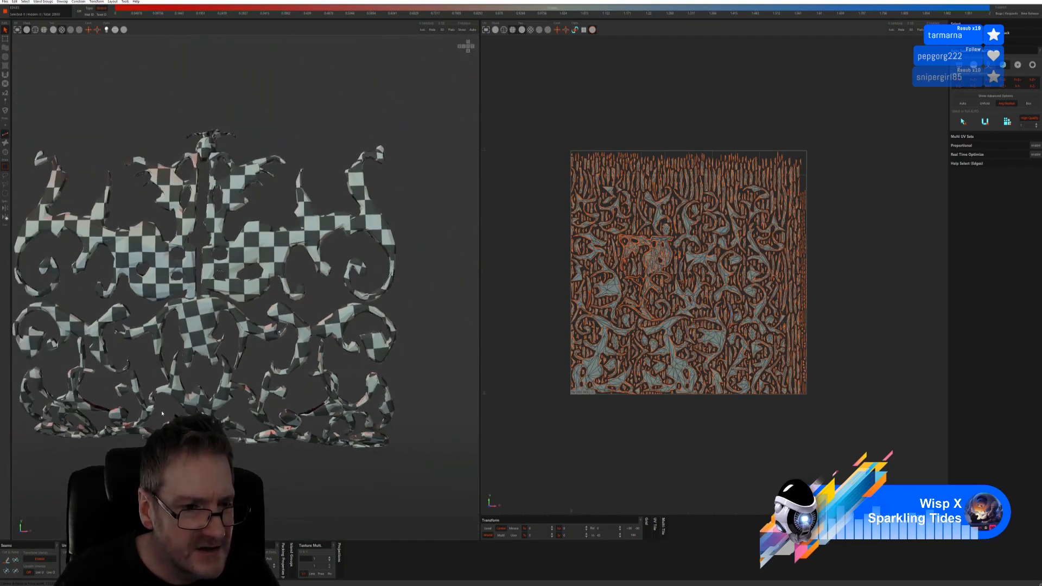
alt+drag(144, 397, 145, 380)
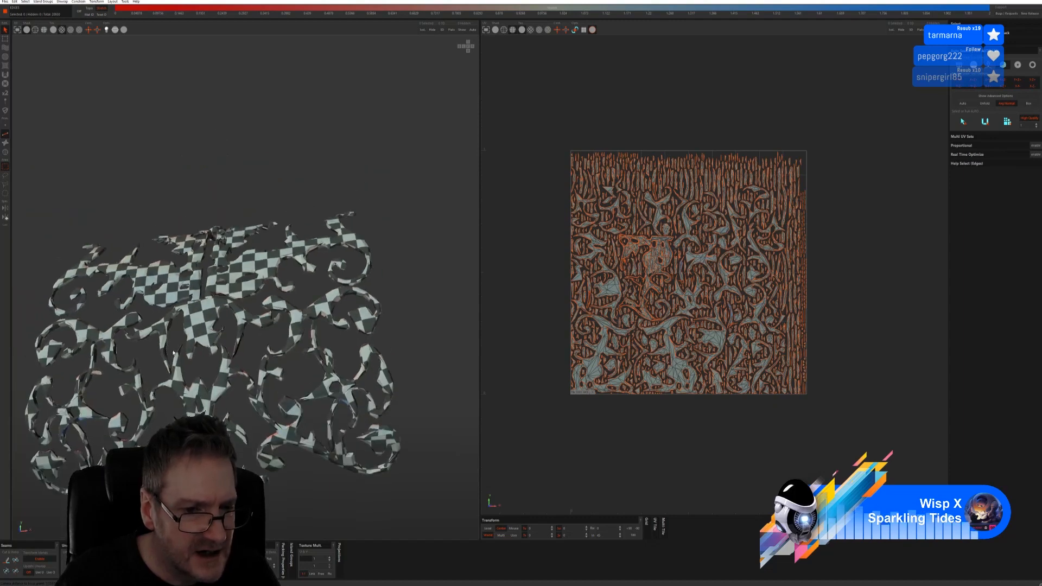
alt+middle_drag(90, 419, 152, 330)
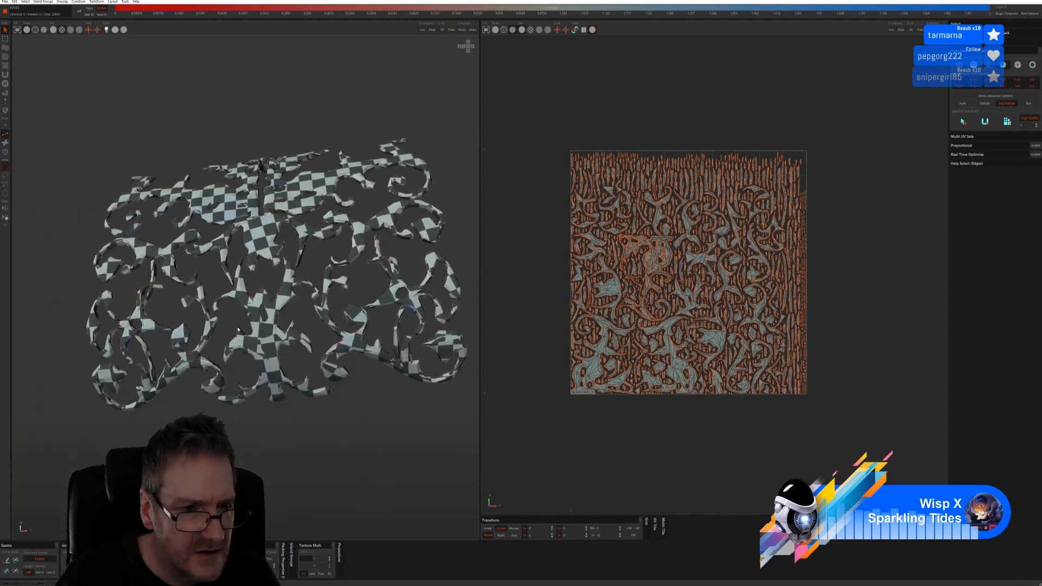
scroll(153, 329, up, 6)
alt+drag(155, 320, 163, 345)
scroll(162, 346, down, 5)
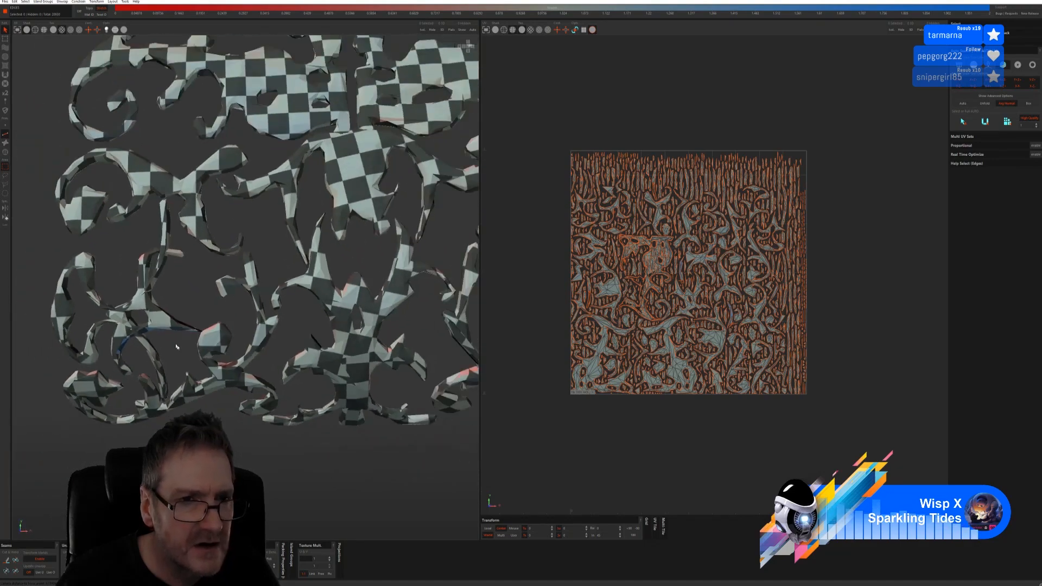
alt+drag(298, 272, 267, 309)
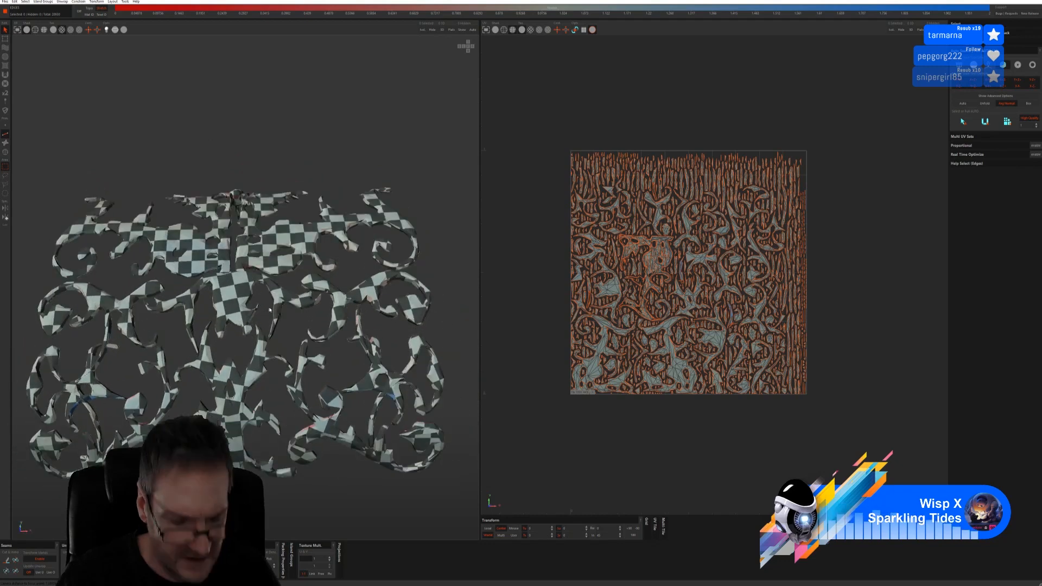
key(ctrl+z)
key(ctrl+z)
key(ctrl+z)
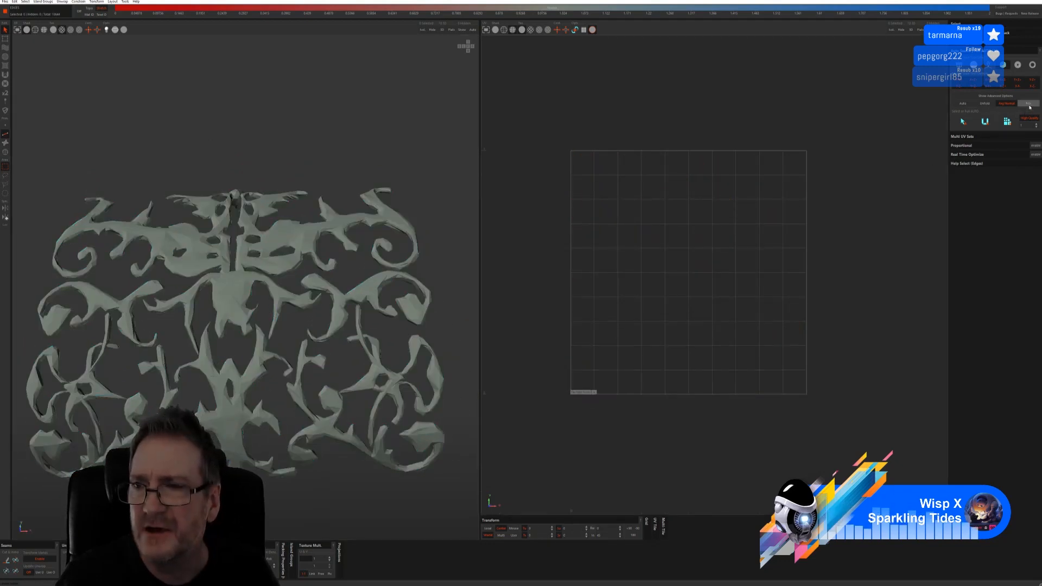
Auto-cut, unfold and pack the ornament's UV islands to fill the square
click(985, 120)
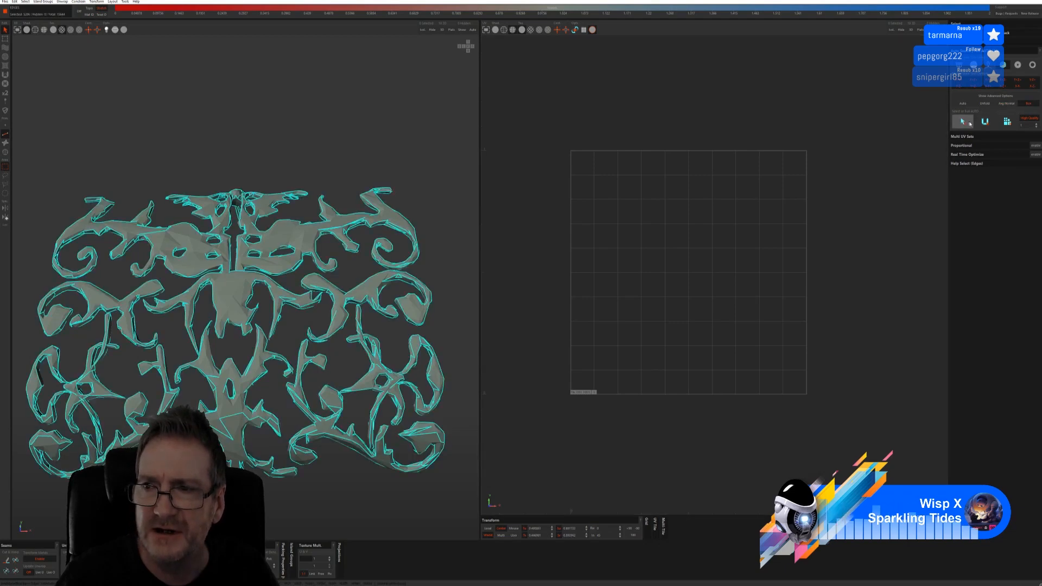
click(1007, 122)
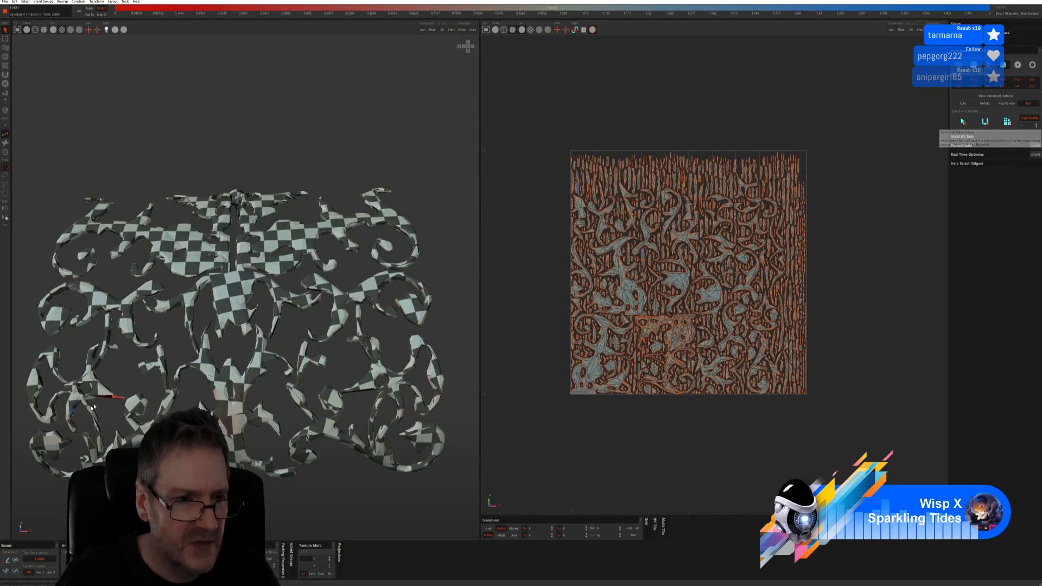
middle_drag(116, 397, 150, 390)
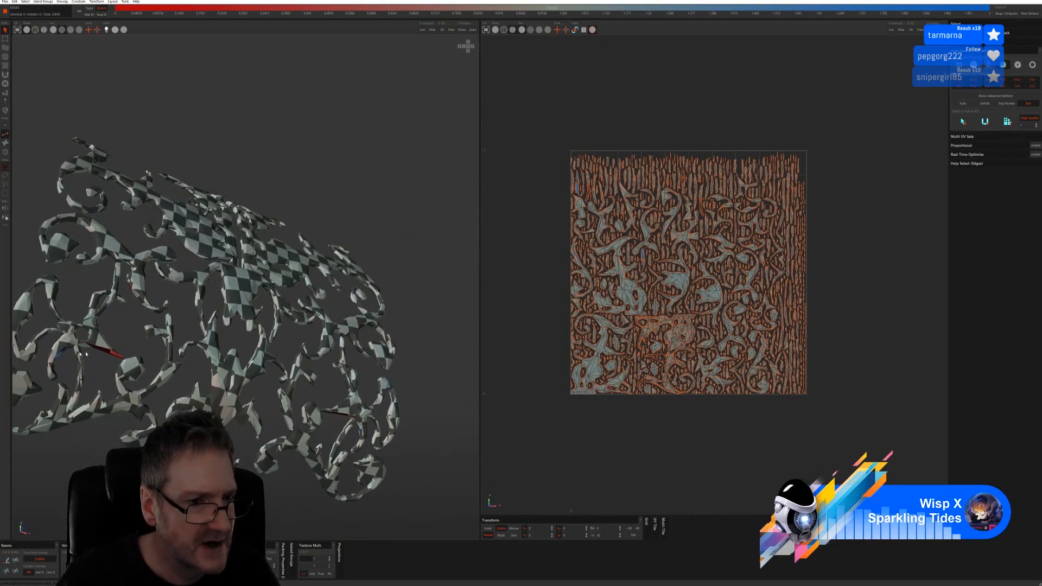
middle_drag(82, 352, 229, 338)
middle_drag(147, 323, 179, 344)
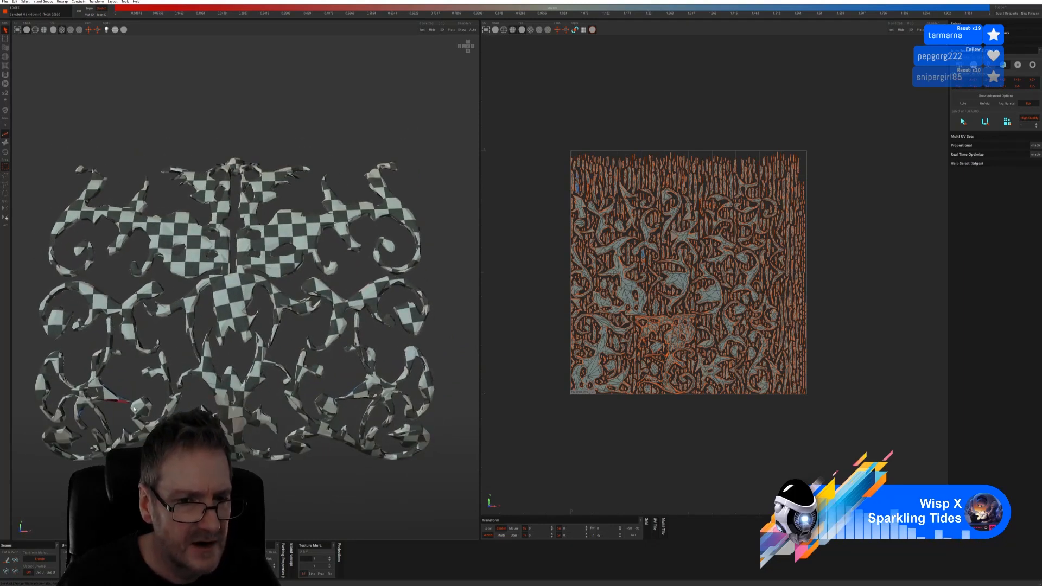
scroll(135, 409, up, 10)
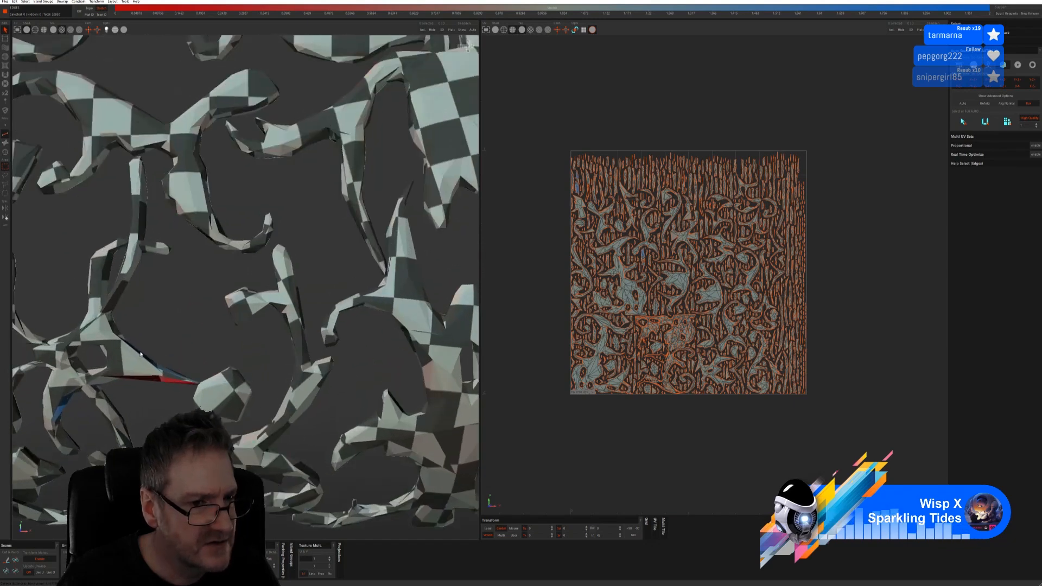
Check the checker texturing on the tendrils and save the mesh back to 3ds Max
middle_drag(153, 345, 234, 245)
middle_drag(172, 323, 169, 291)
scroll(170, 291, down, 10)
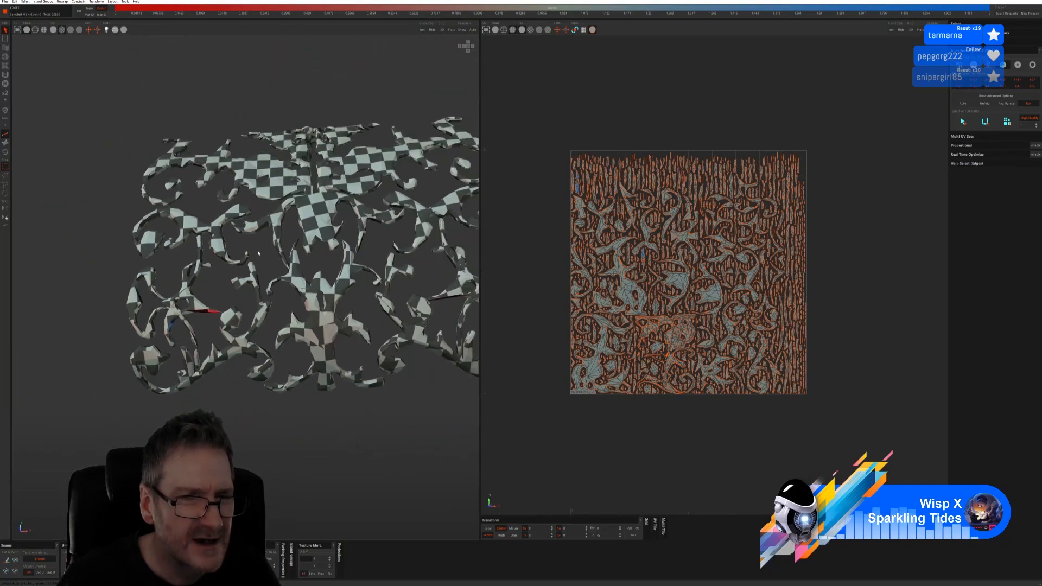
scroll(258, 254, down, 2)
middle_drag(299, 222, 169, 256)
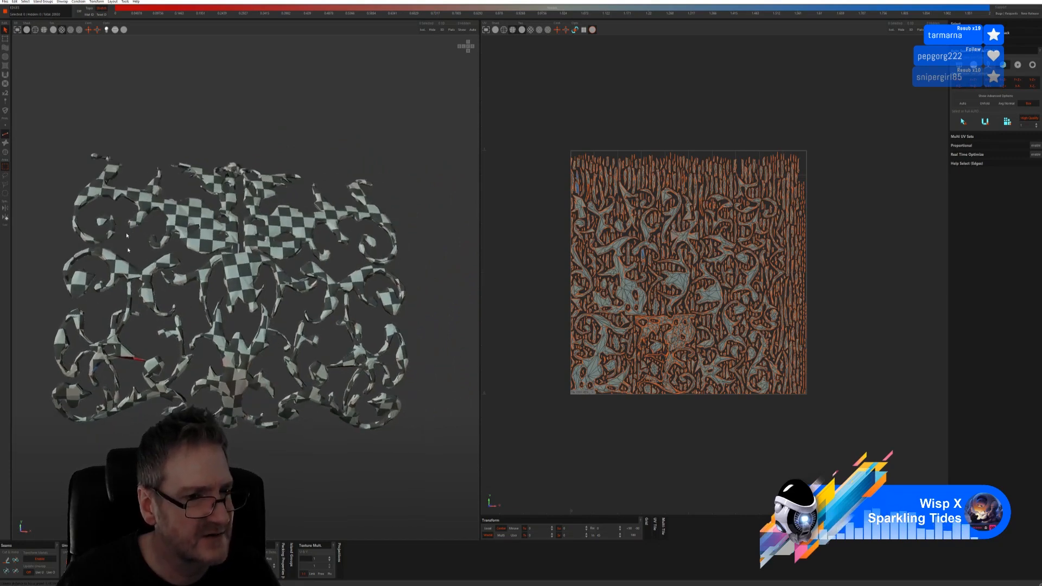
alt+drag(239, 293, 277, 338)
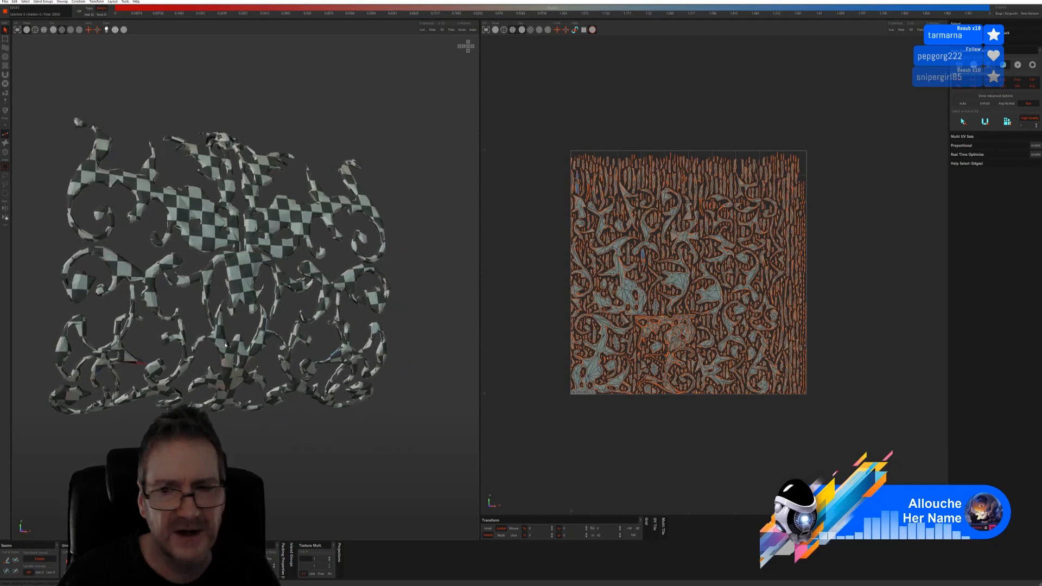
click(6, 2)
click(16, 35)
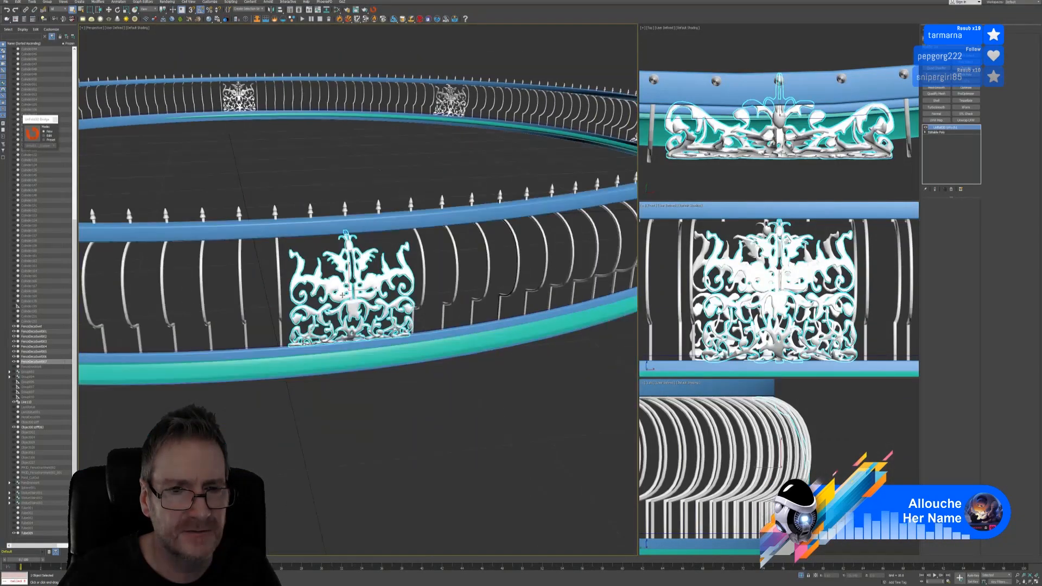
Check the ornament's imported UV layout in the UV editor
scroll(343, 294, down, 6)
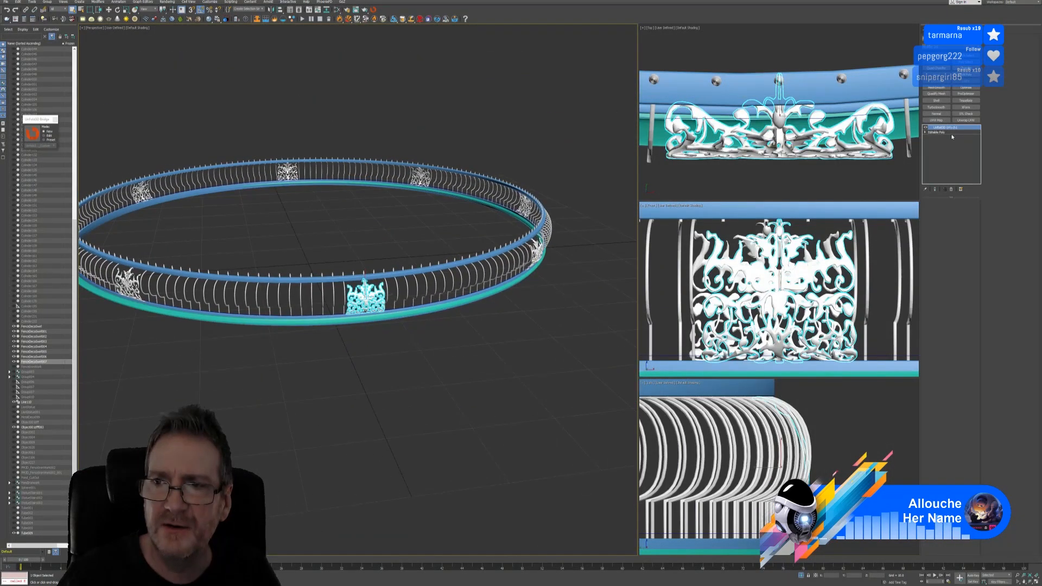
click(964, 120)
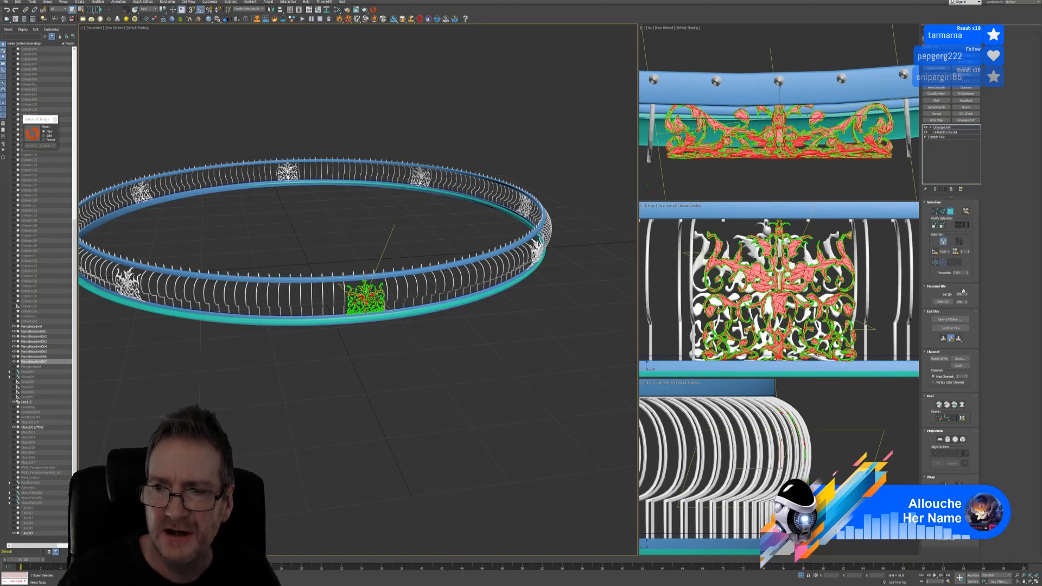
click(934, 320)
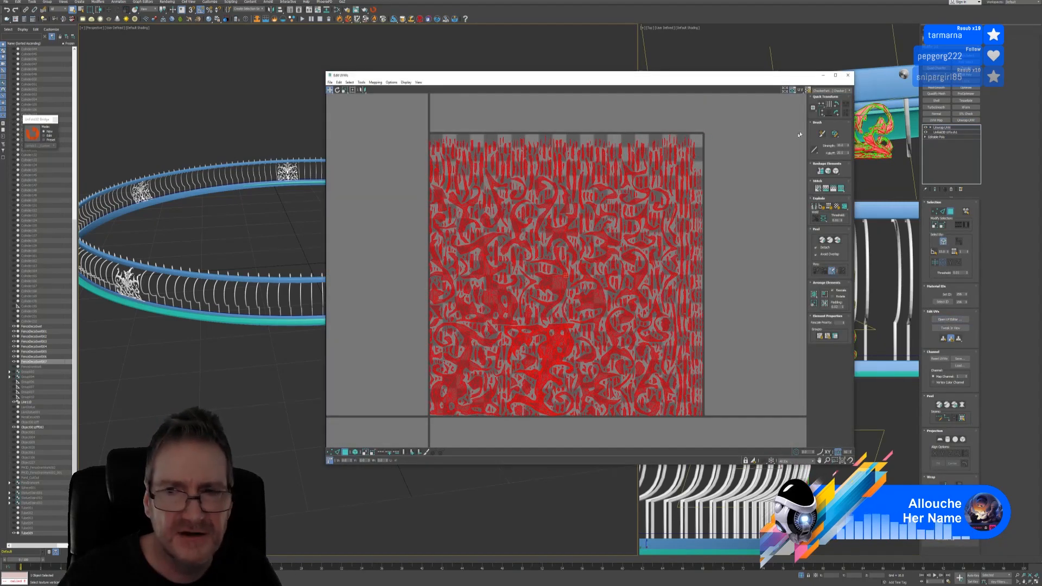
click(846, 76)
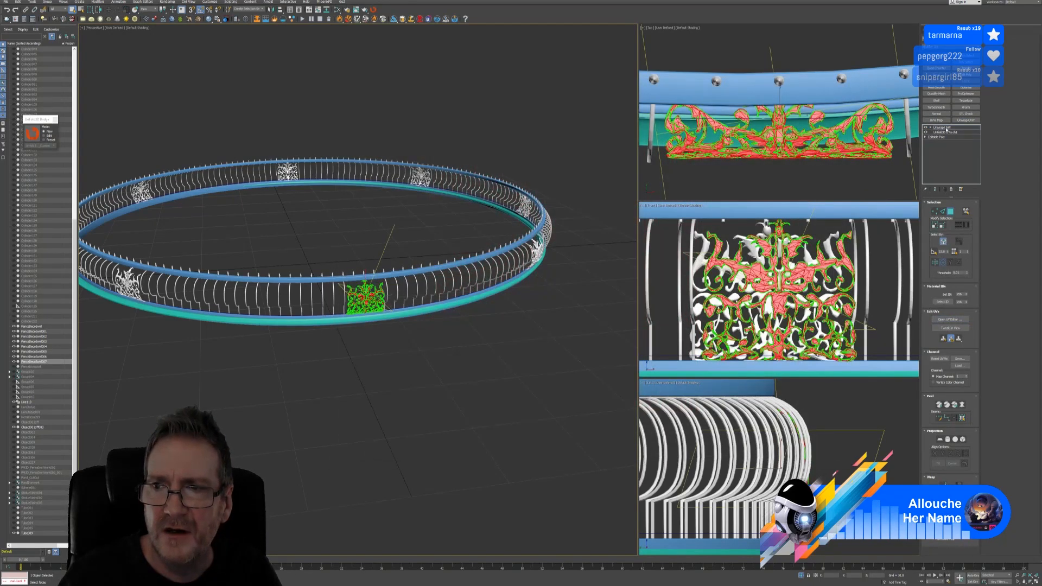
Copy the ornament's Unwrap UVW modifier from the stack
right_click(946, 129)
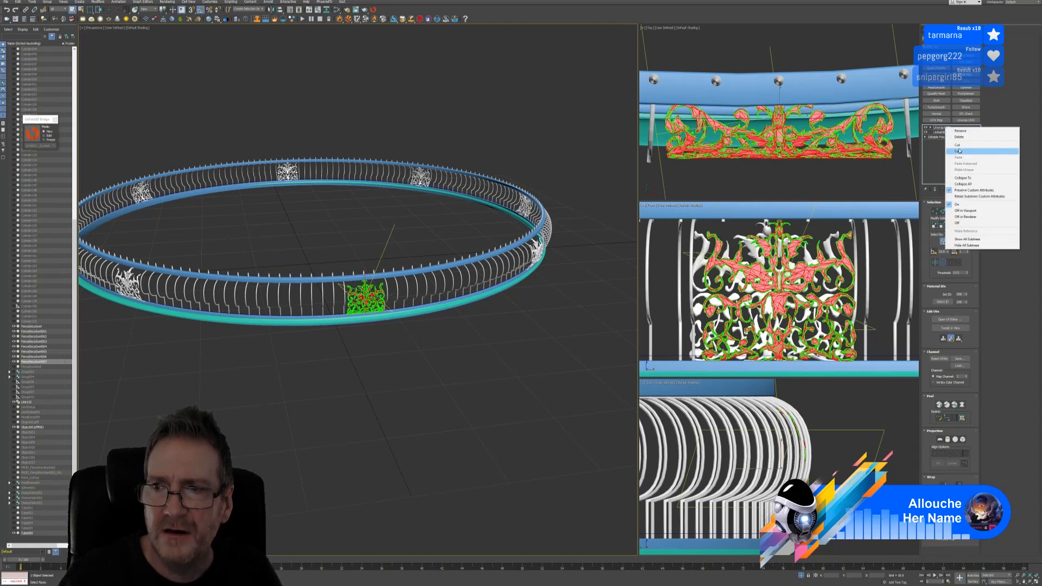
click(946, 151)
click(945, 128)
right_click(945, 128)
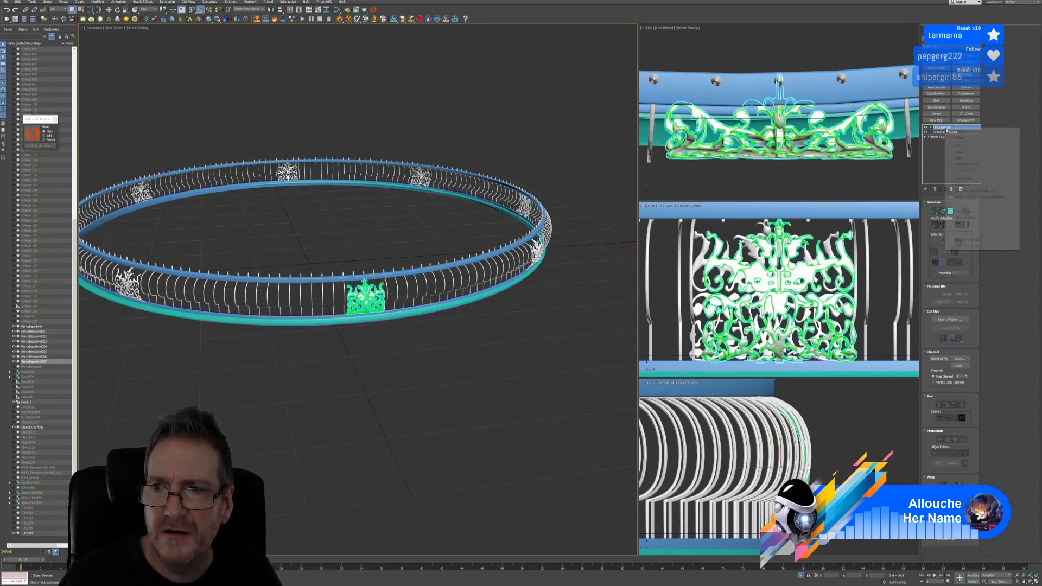
click(949, 152)
Paste the Unwrap UVW onto FenceDecoSwirl006 and FenceDecoSwirl005
middle_drag(341, 356, 449, 347)
click(239, 277)
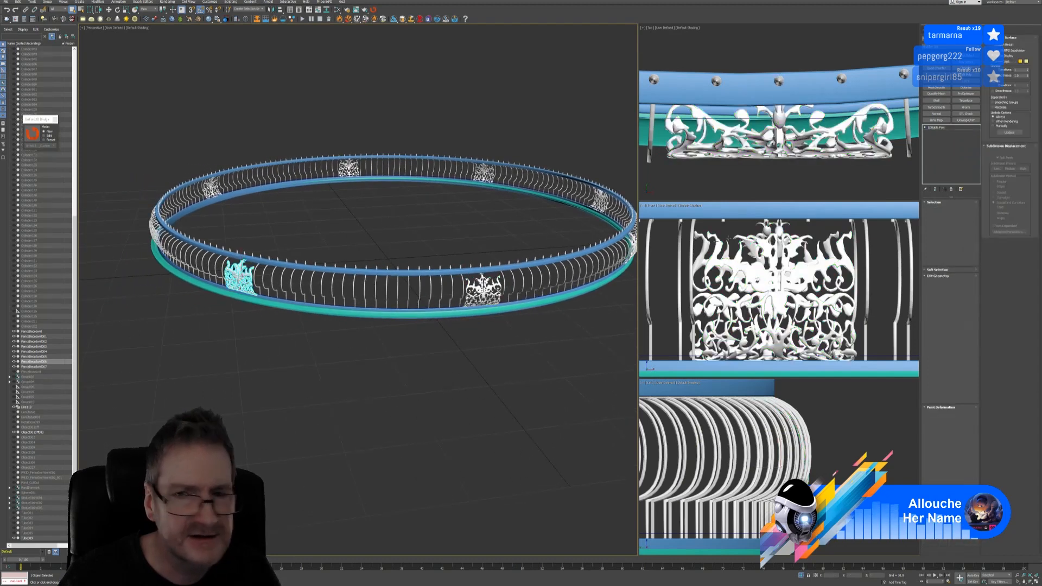
right_click(943, 127)
click(948, 155)
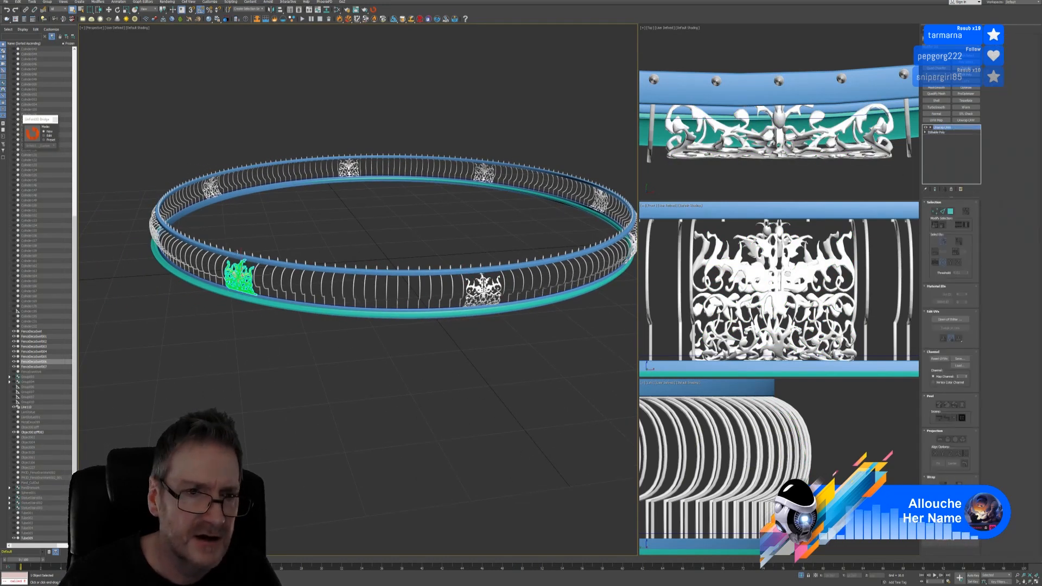
alt+middle_drag(197, 337, 443, 327)
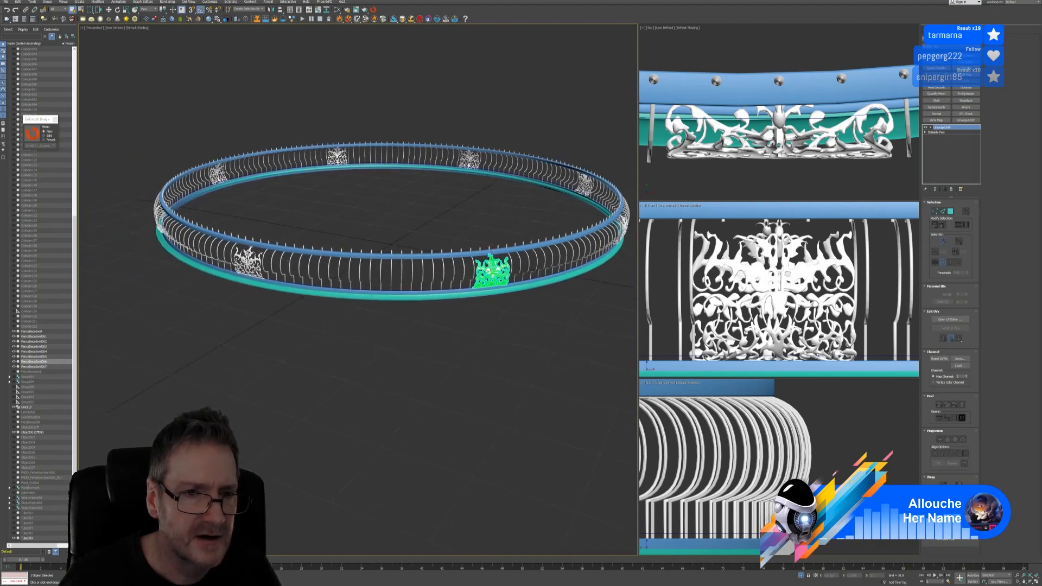
click(247, 261)
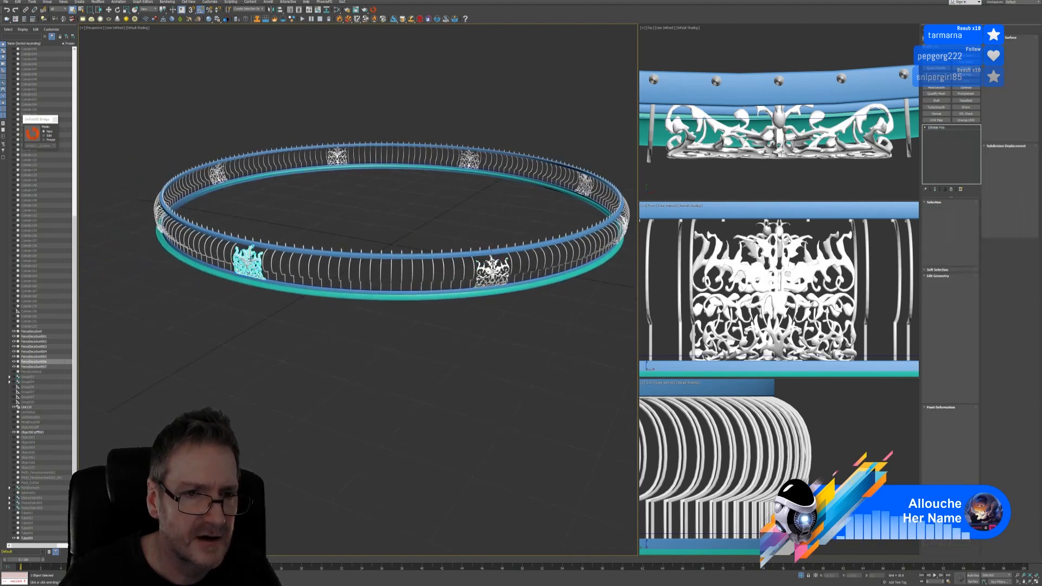
right_click(945, 128)
click(948, 155)
alt+middle_drag(222, 336, 434, 342)
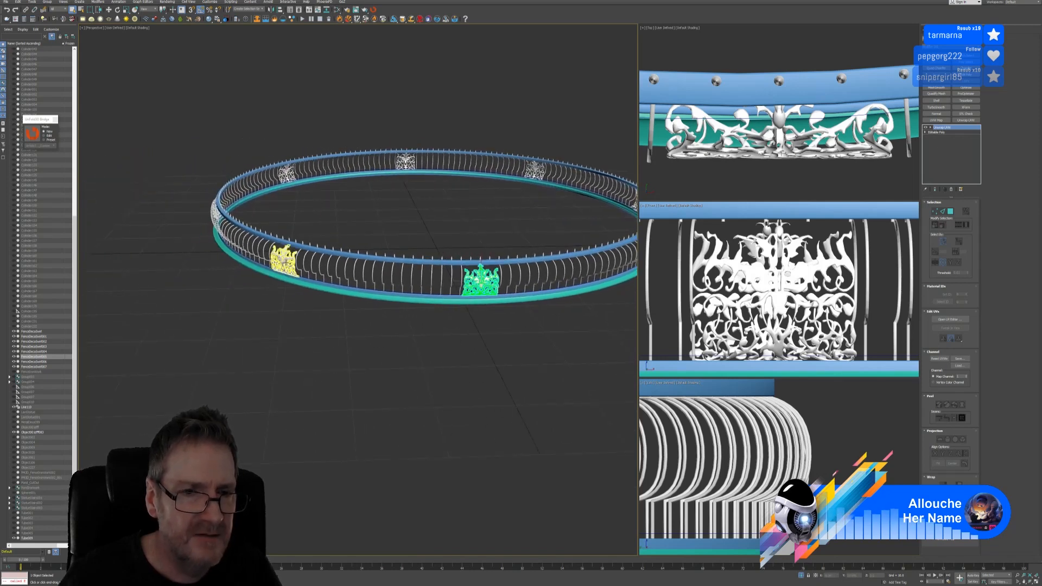
click(284, 259)
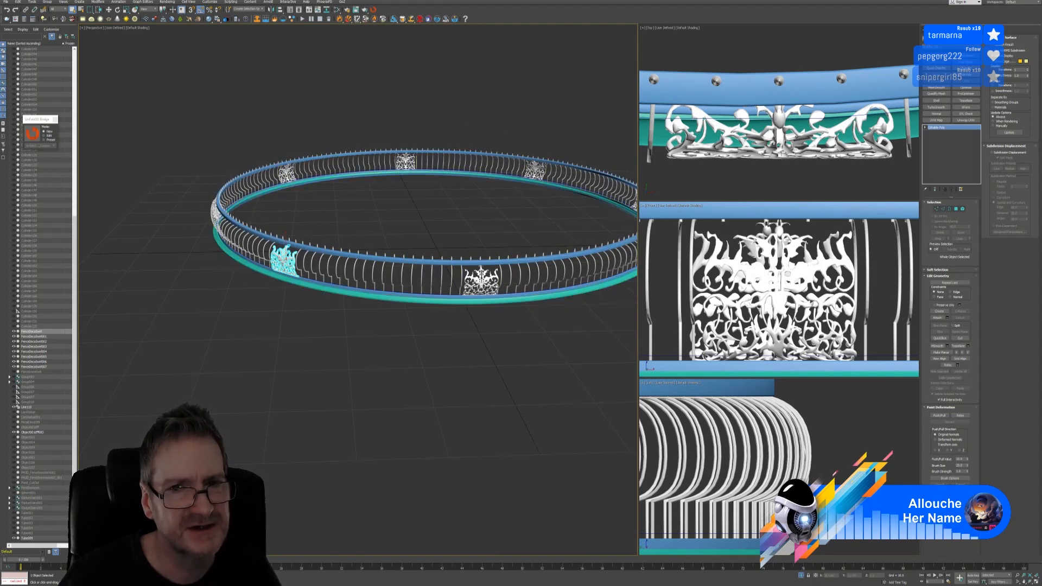
Paste the Unwrap UVW modifier onto three more ornaments around the ring
right_click(942, 128)
click(951, 132)
alt+middle_drag(341, 336, 506, 322)
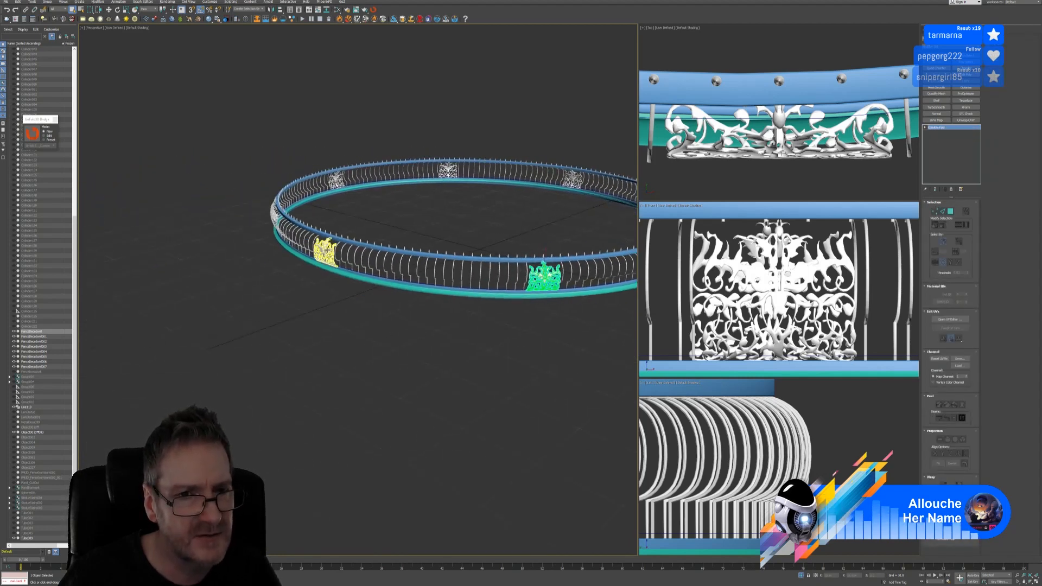
click(328, 251)
right_click(936, 129)
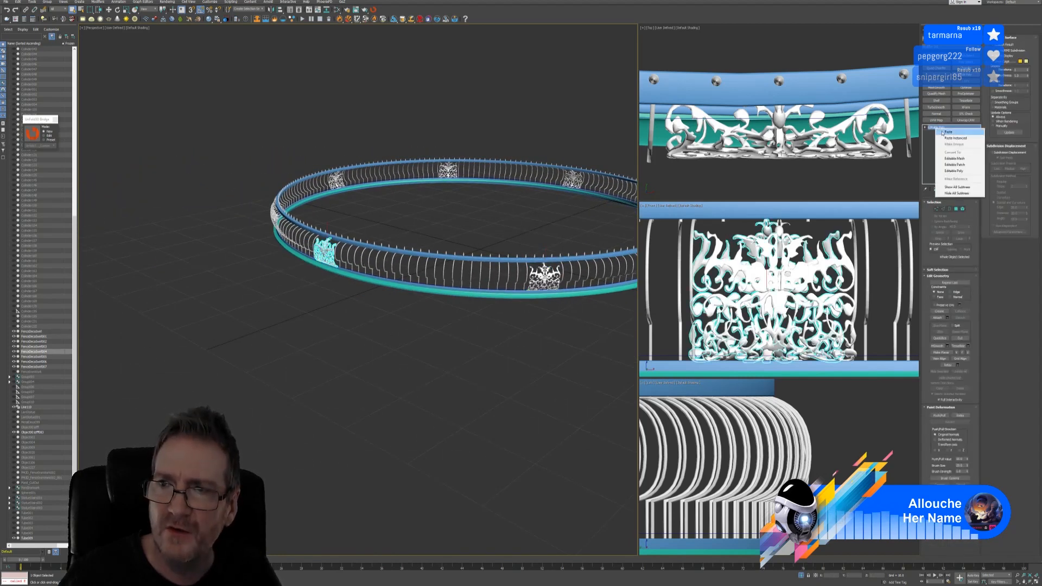
click(945, 131)
alt+middle_drag(450, 320, 342, 332)
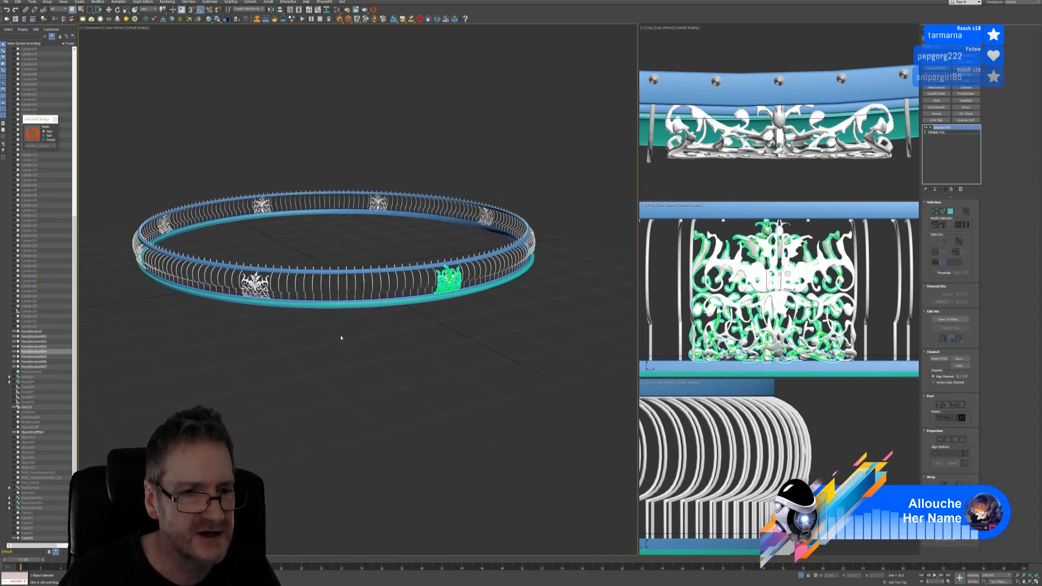
click(252, 284)
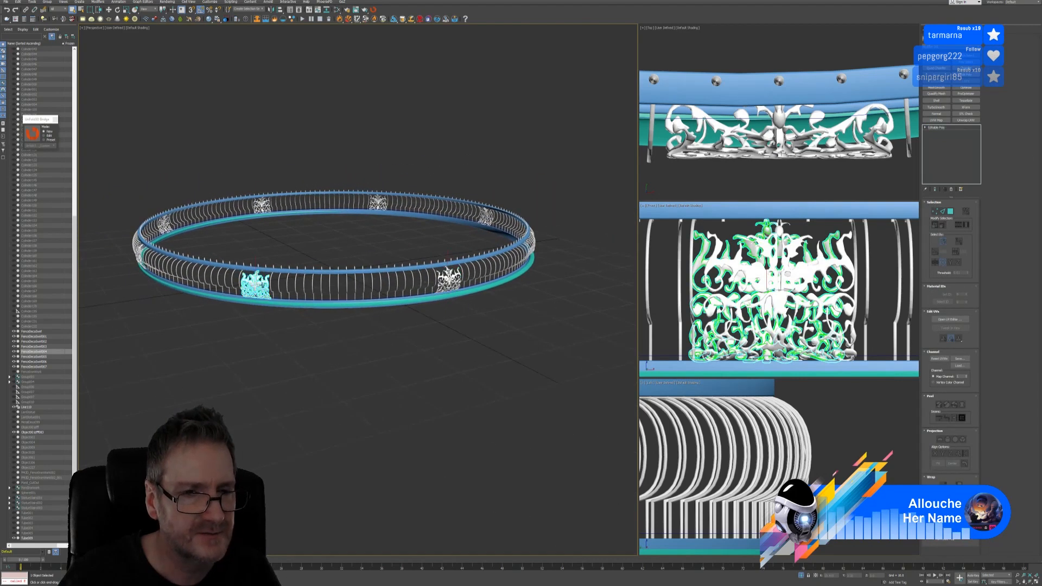
right_click(935, 132)
click(947, 133)
Paste the Unwrap UVW onto the front-left and front ornaments
middle_drag(173, 338, 338, 340)
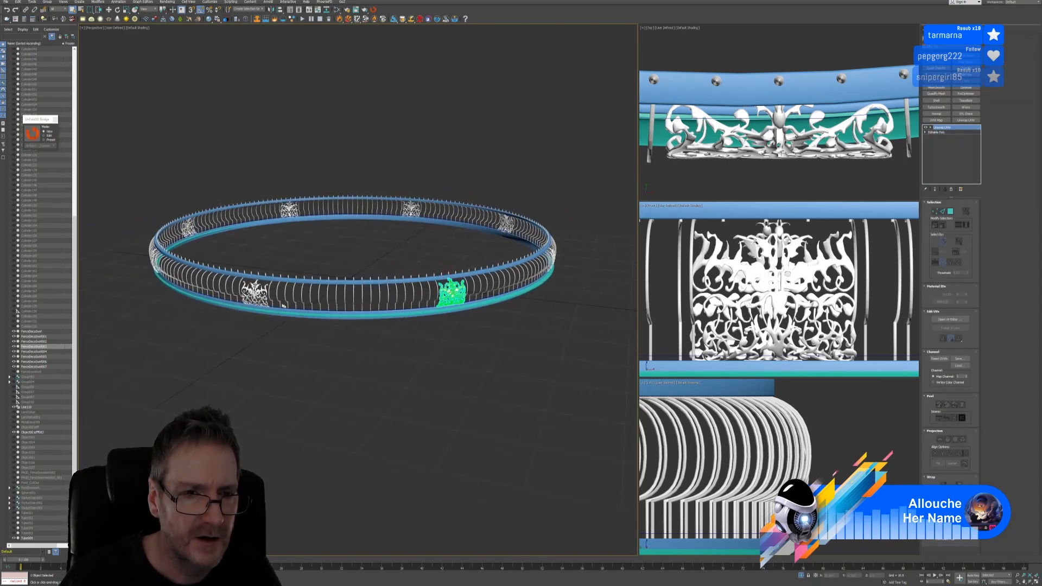
click(260, 291)
right_click(937, 128)
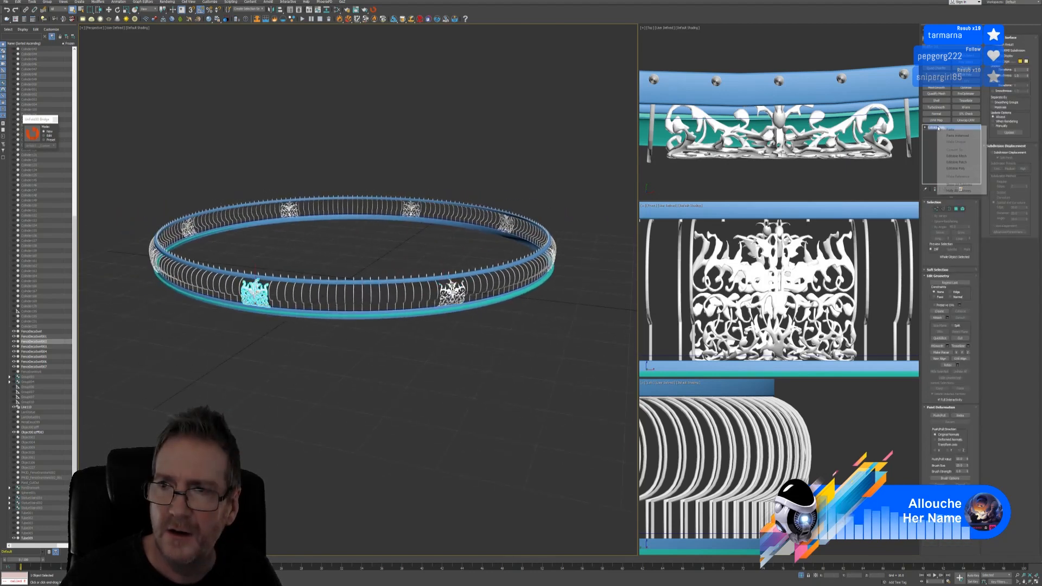
click(946, 129)
alt+middle_drag(271, 332, 324, 311)
click(288, 295)
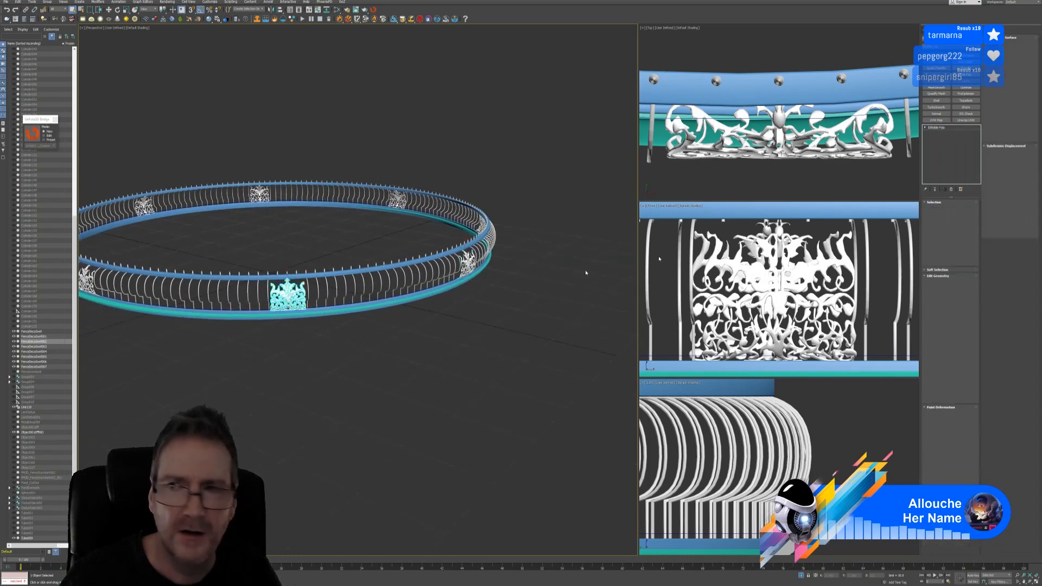
right_click(937, 130)
click(948, 134)
alt+middle_drag(274, 362, 303, 310)
click(241, 274)
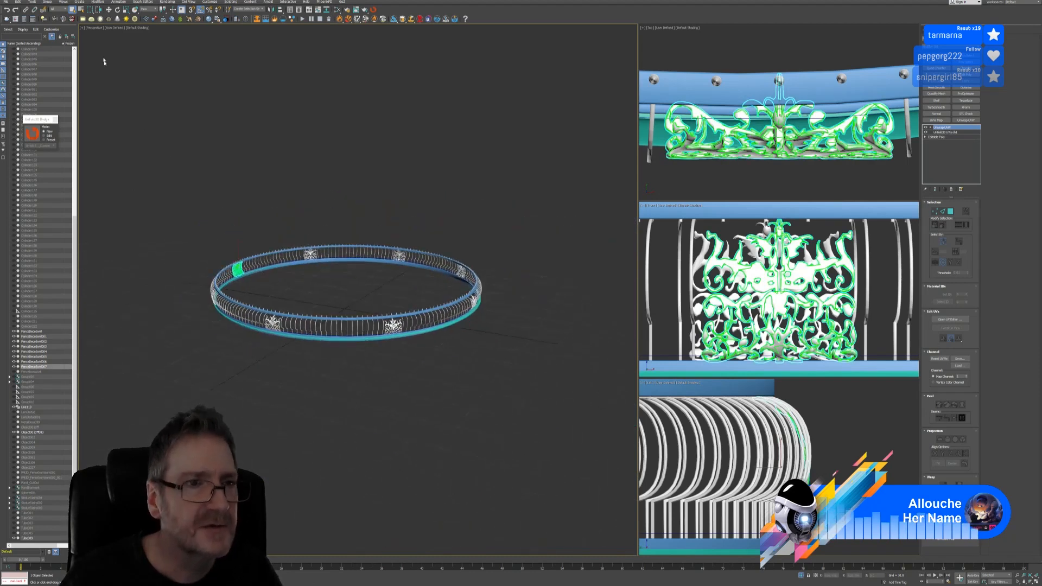
Select every object of the railing ring with Ctrl+A
click(44, 3)
click(227, 132)
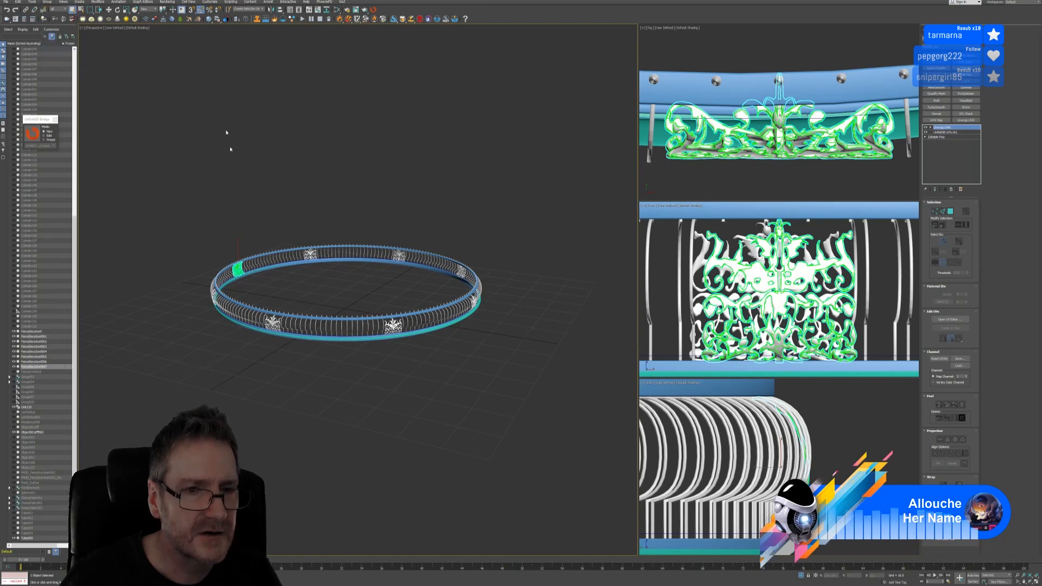
key(ctrl+a)
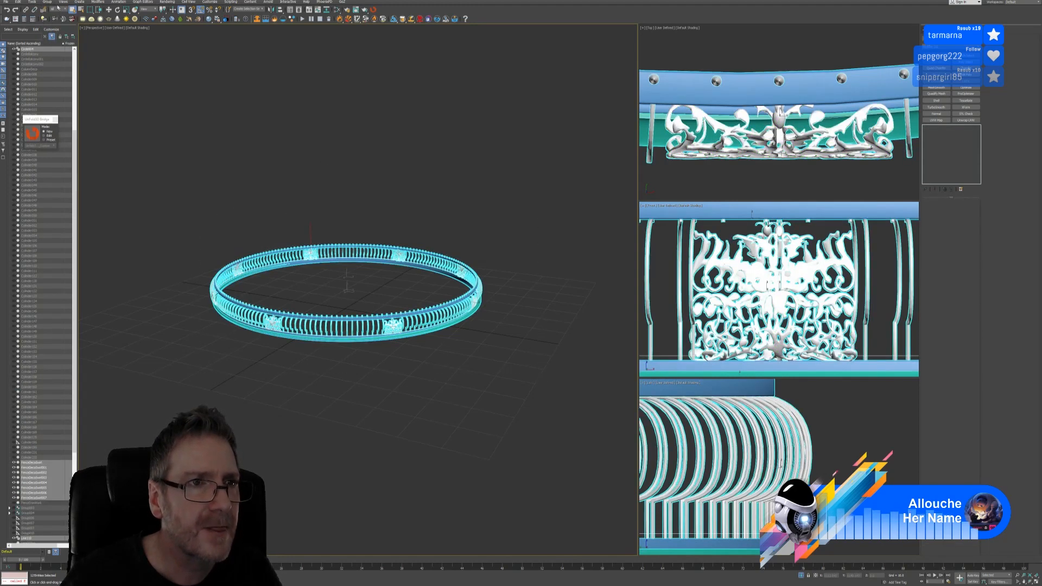
Group the selected ring objects under the name FULL ALL
click(47, 2)
click(54, 9)
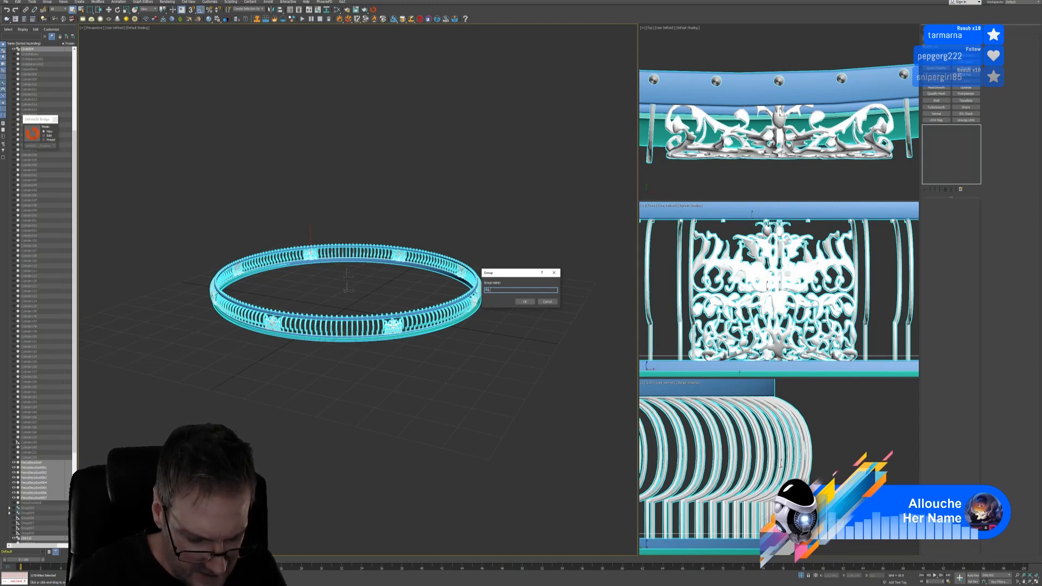
text(FULL ALL)
key(Return)
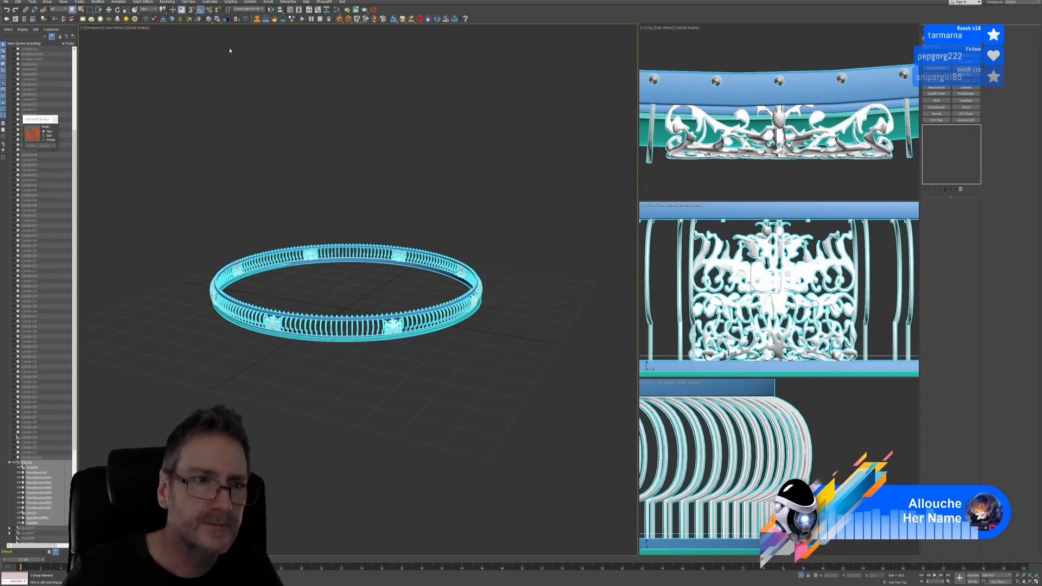
Close the Unfold3D Bridge panel and exit isolation to show the whole gazebo
click(55, 119)
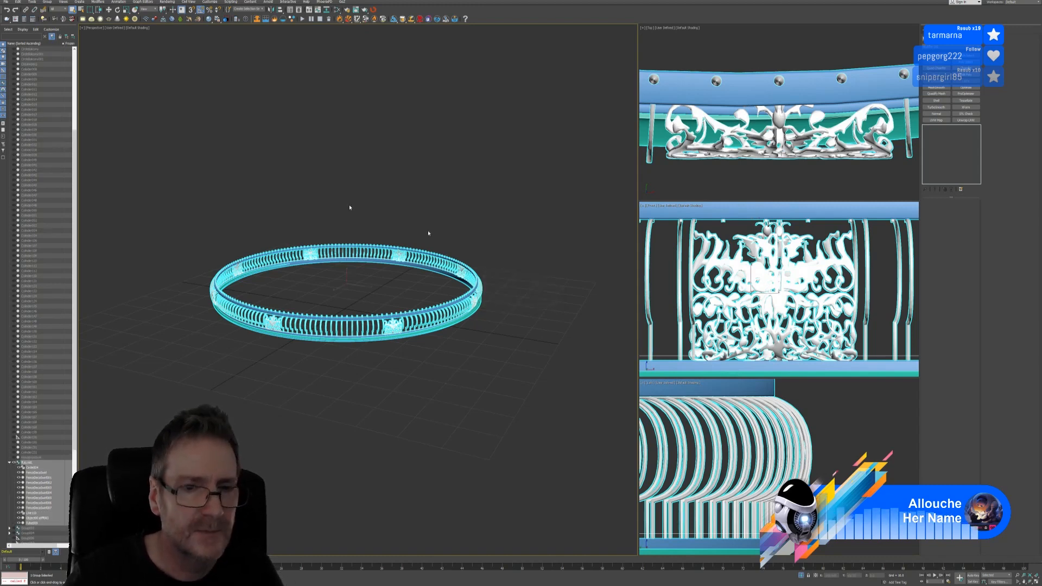
click(801, 576)
middle_drag(783, 134, 744, 114)
scroll(777, 147, down, 15)
Shift-drag a copy of the FULL ALL ring to the right in the Top view
key(w)
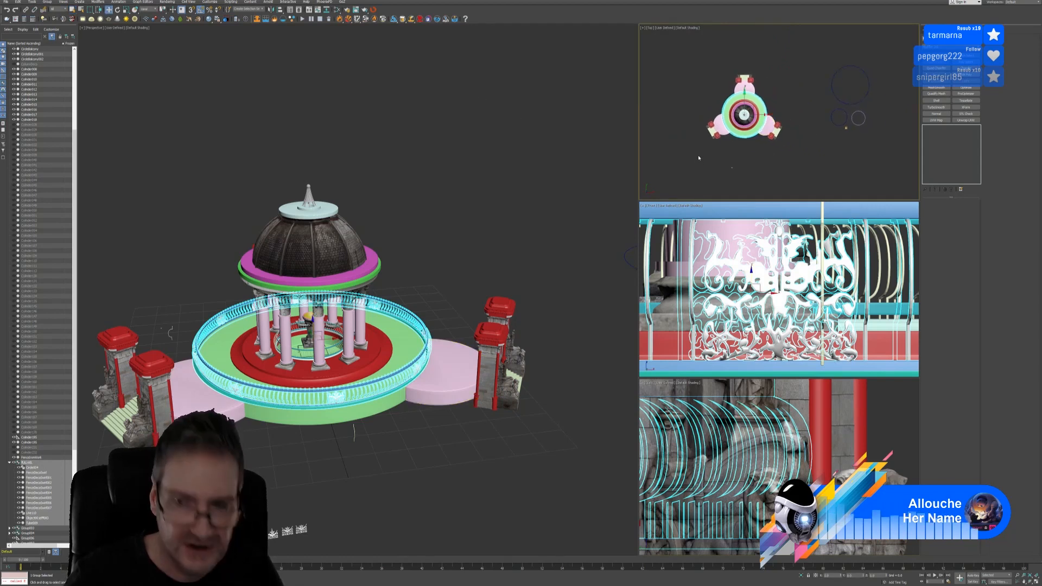
middle_drag(695, 154, 684, 152)
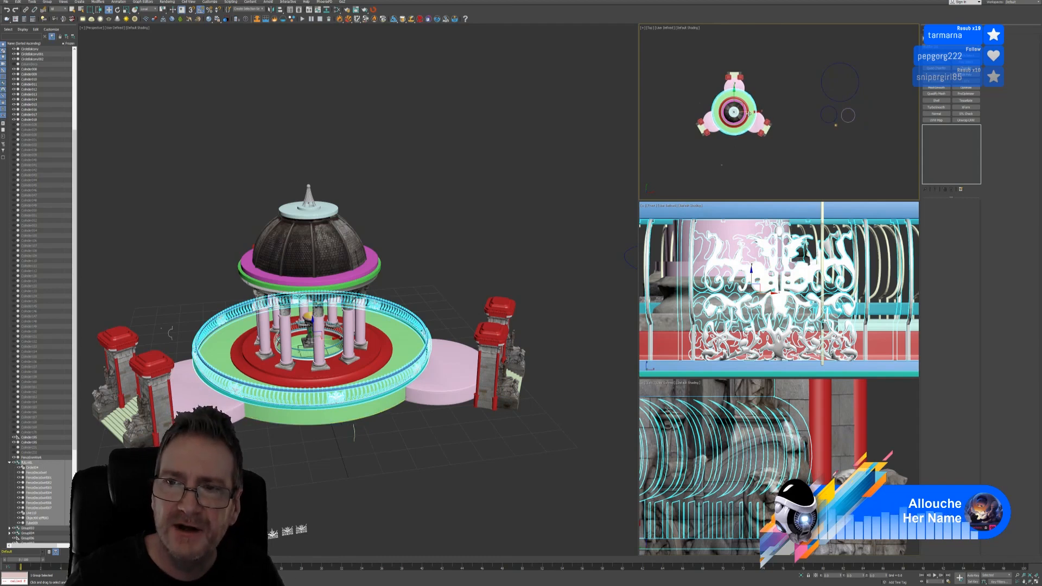
shift+drag(746, 112, 901, 103)
click(520, 316)
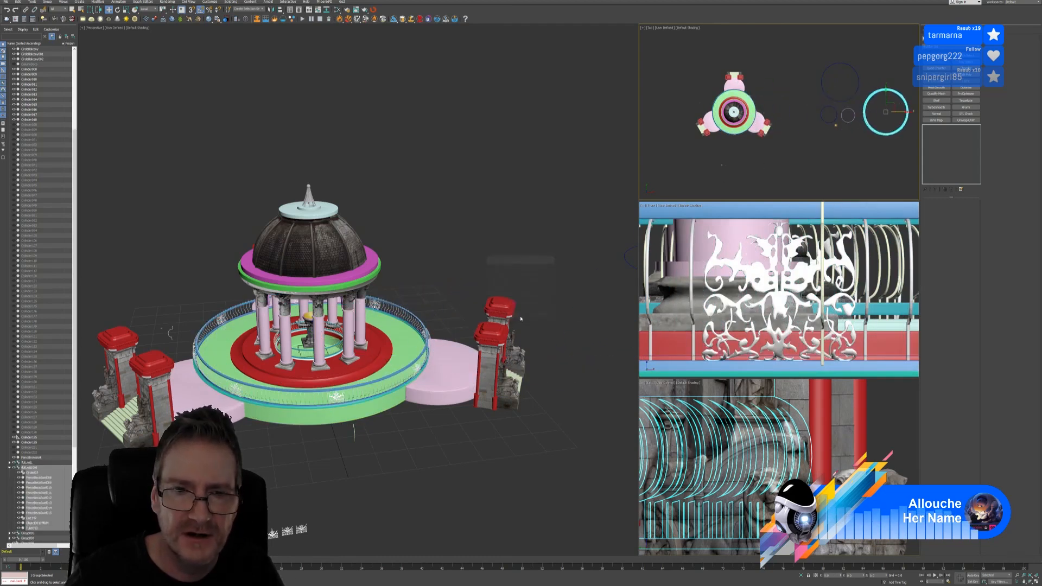
Select the left gate and its nearby columns in the Top view
middle_drag(440, 268, 479, 209)
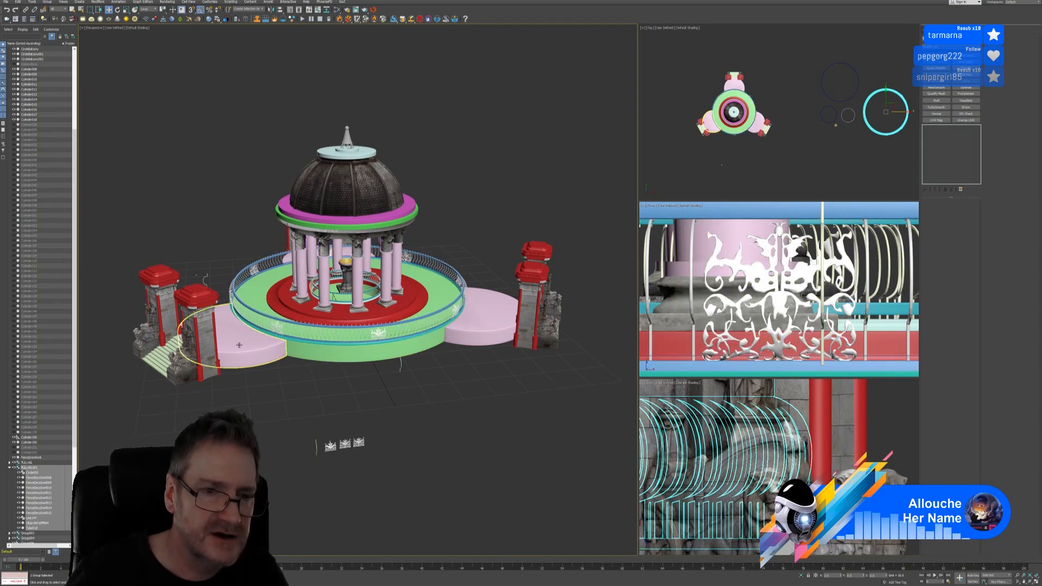
right_click(689, 117)
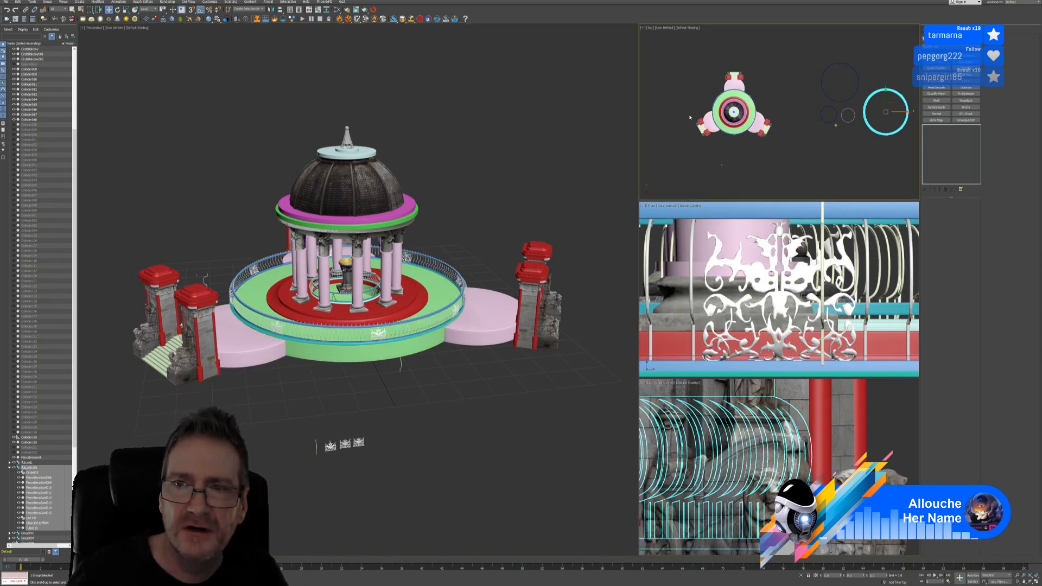
drag(708, 142, 709, 143)
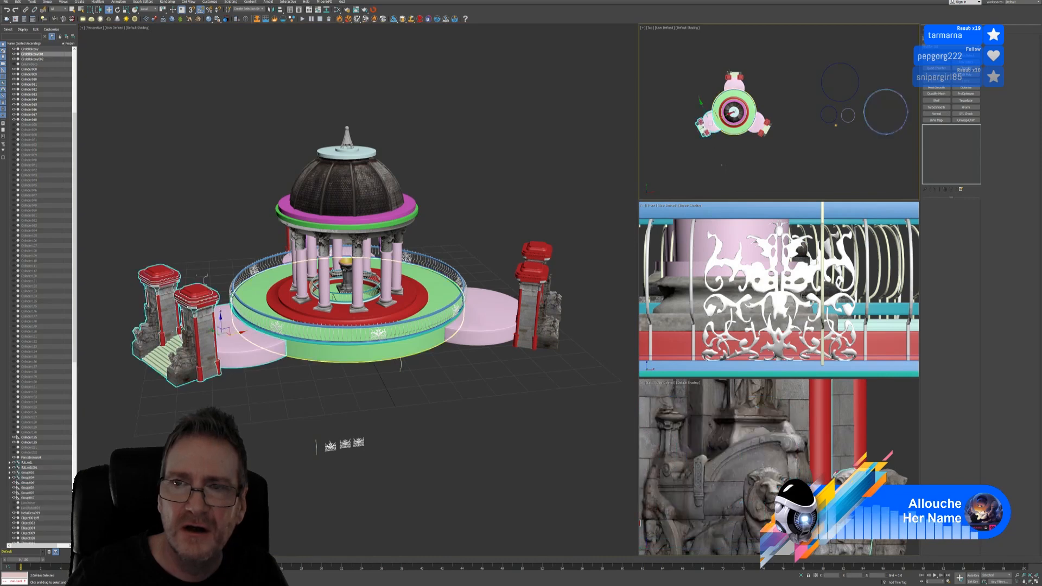
Group the top gate together with its disc platform
click(774, 117)
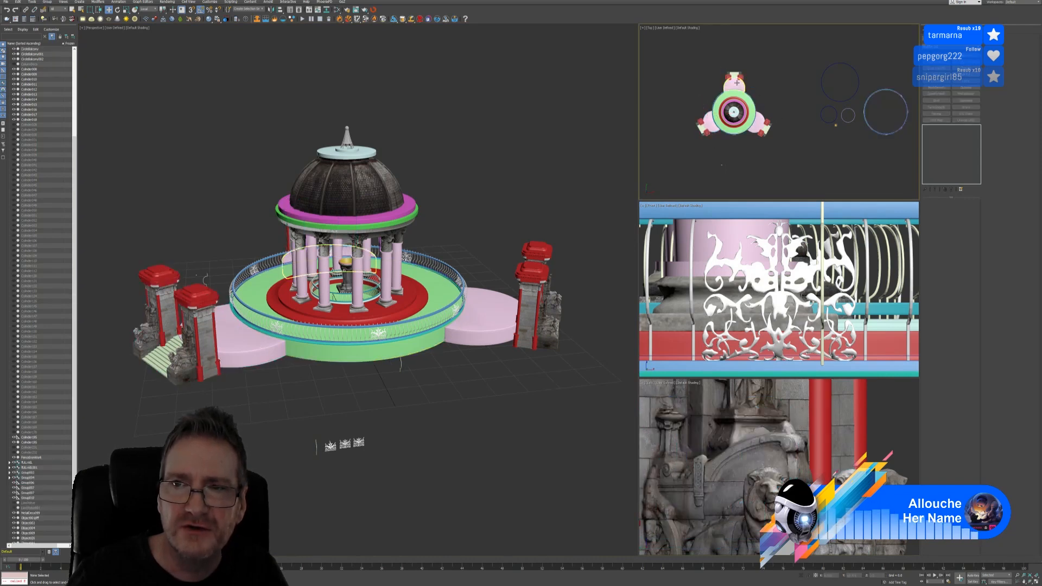
drag(721, 66, 750, 88)
middle_drag(751, 90, 743, 89)
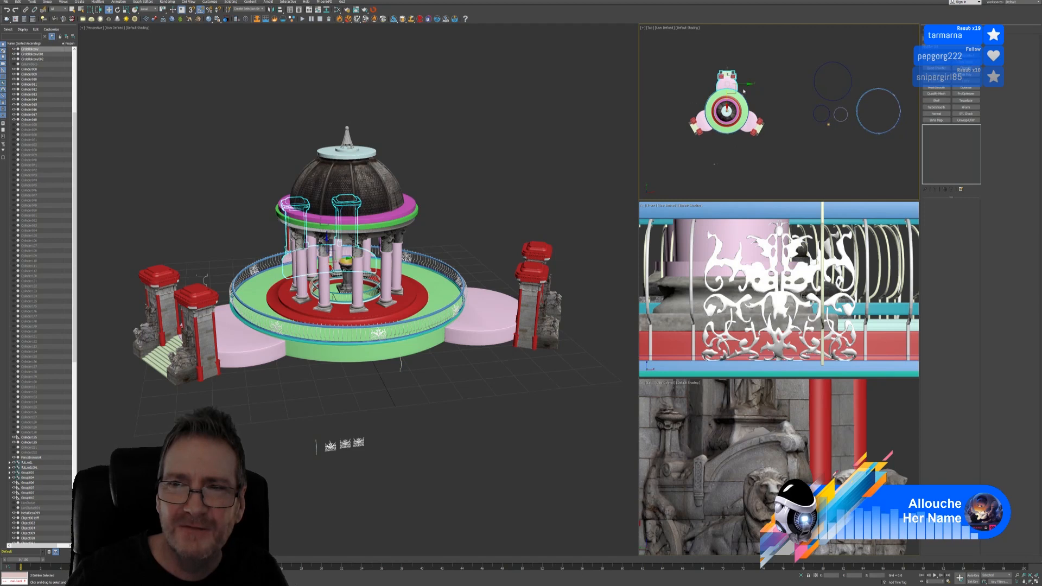
shift+drag(740, 84, 774, 84)
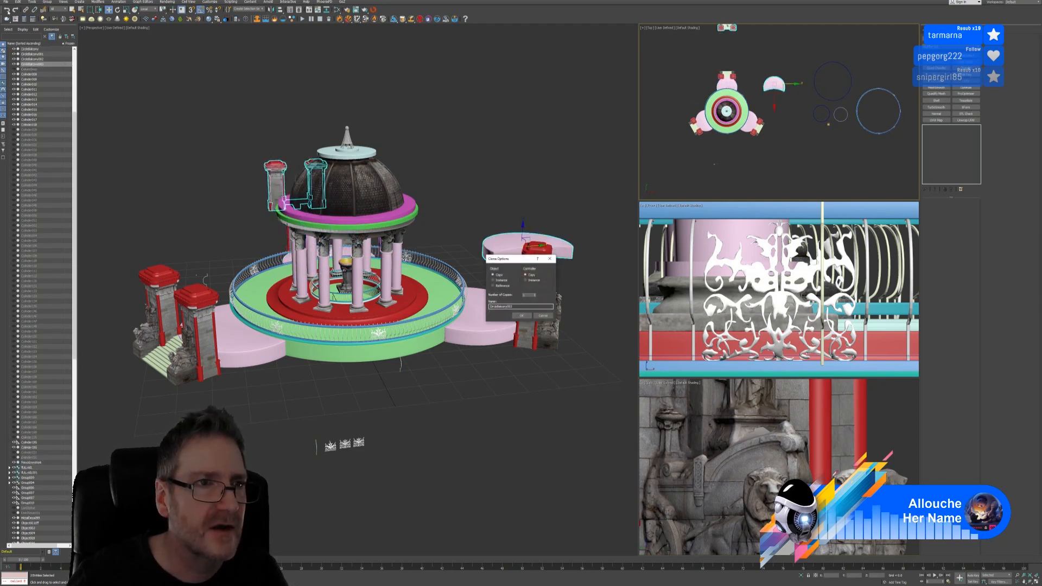
click(542, 315)
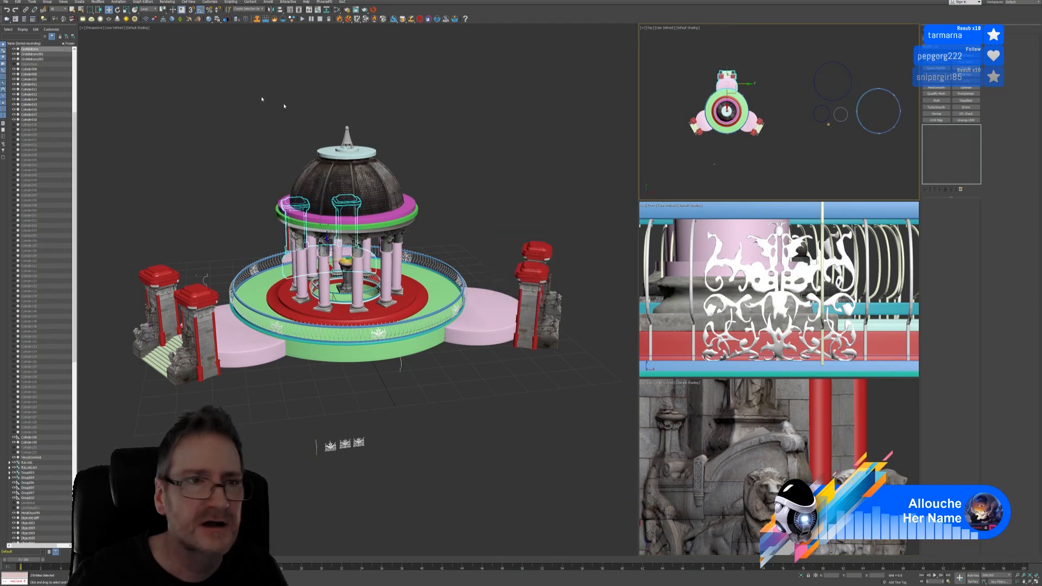
click(44, 2)
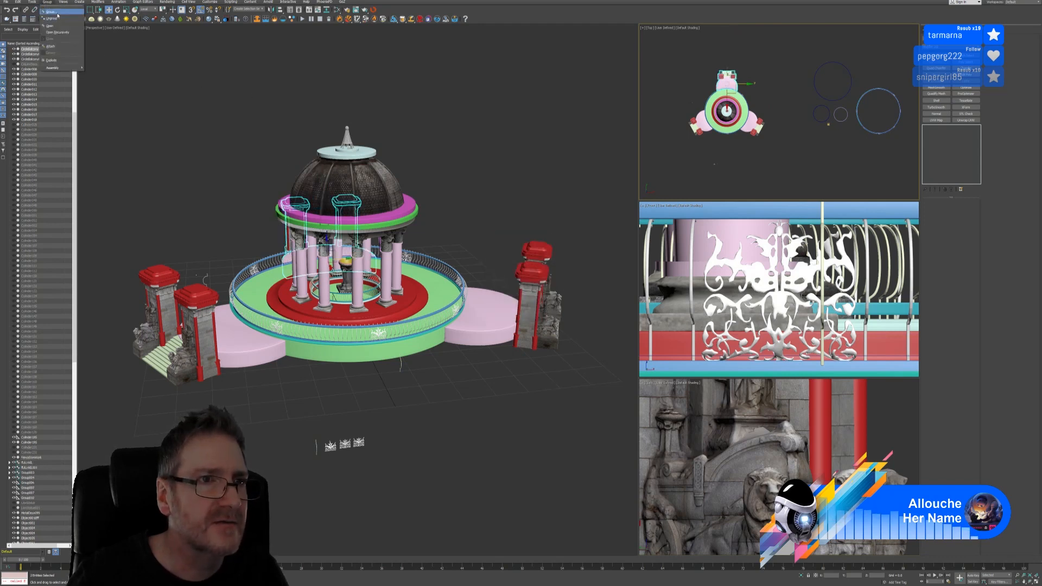
click(55, 9)
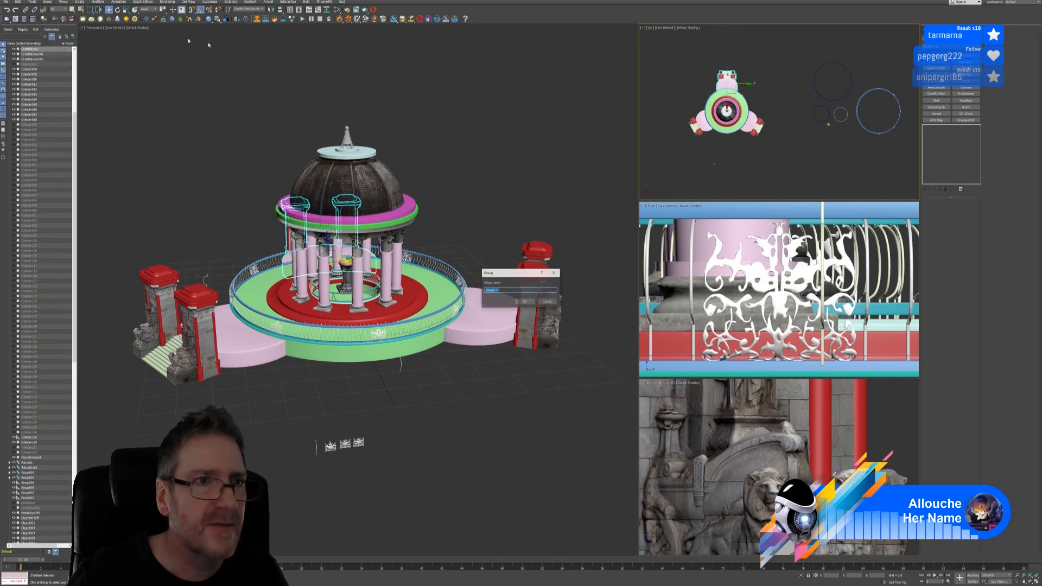
click(523, 302)
Copy the gate group to the right, then select the left gate
middle_drag(784, 94, 774, 94)
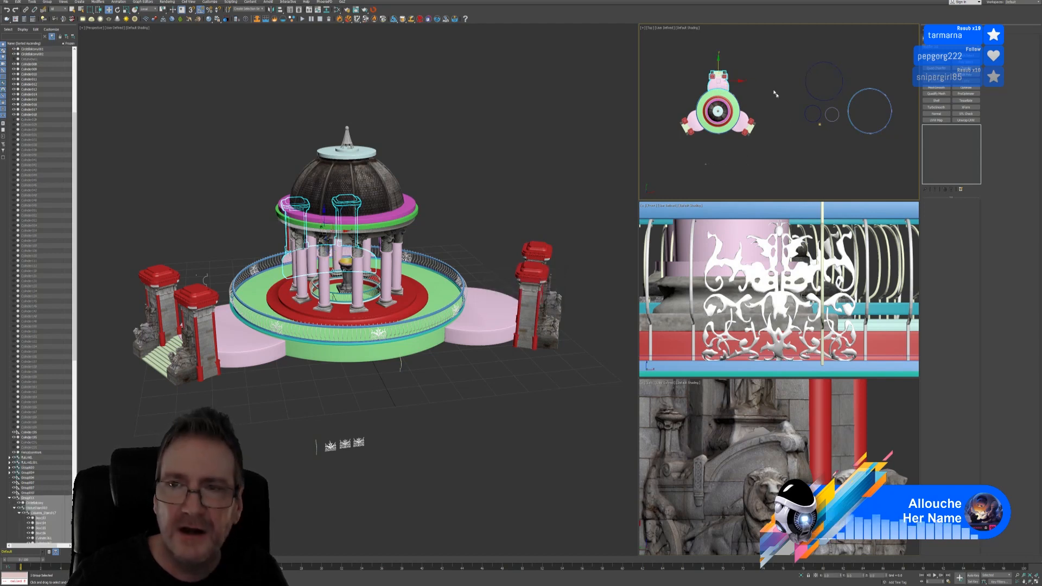
shift+drag(733, 80, 796, 81)
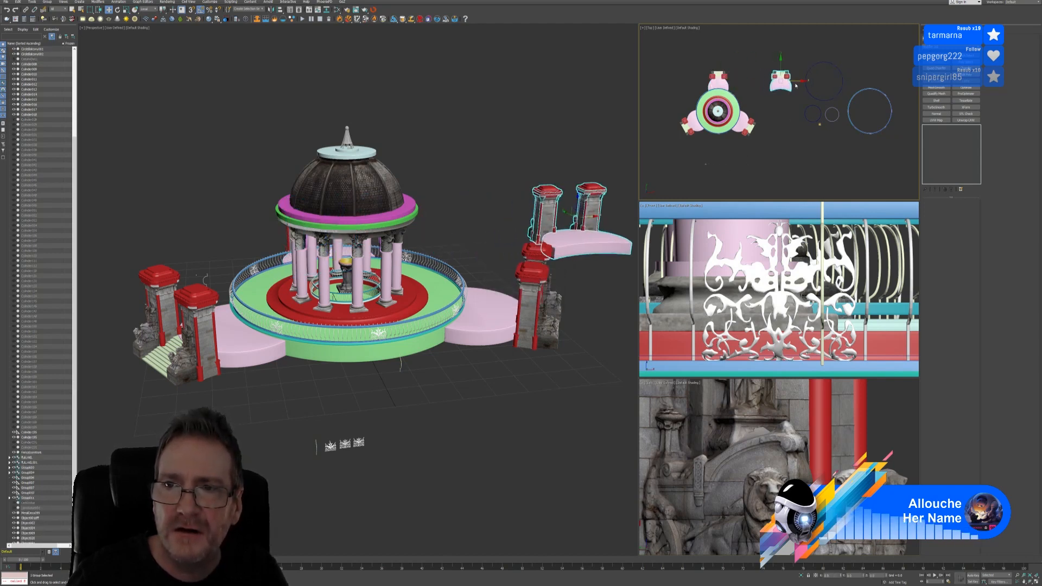
click(521, 315)
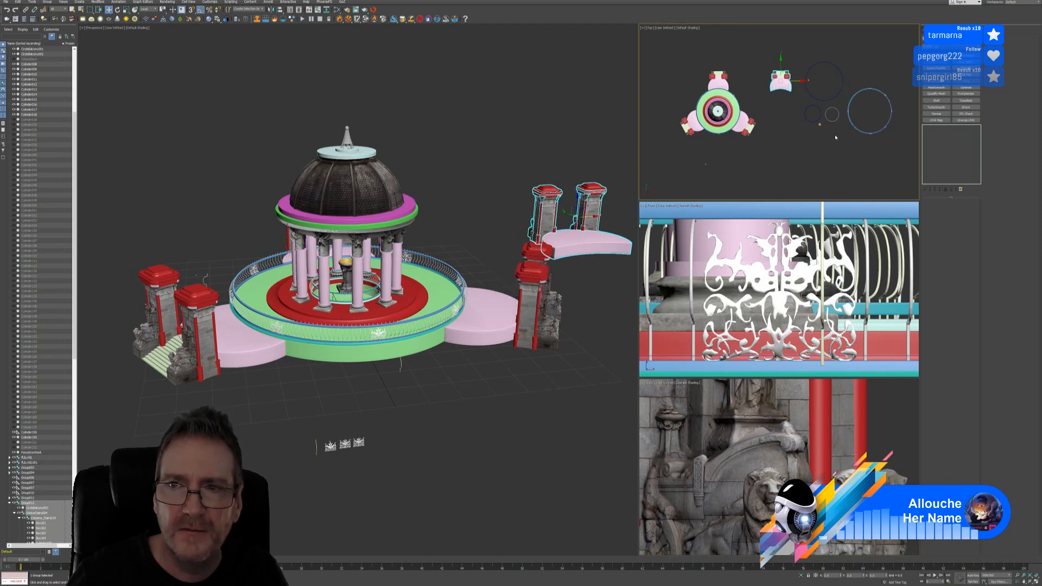
click(732, 84)
drag(670, 111, 746, 137)
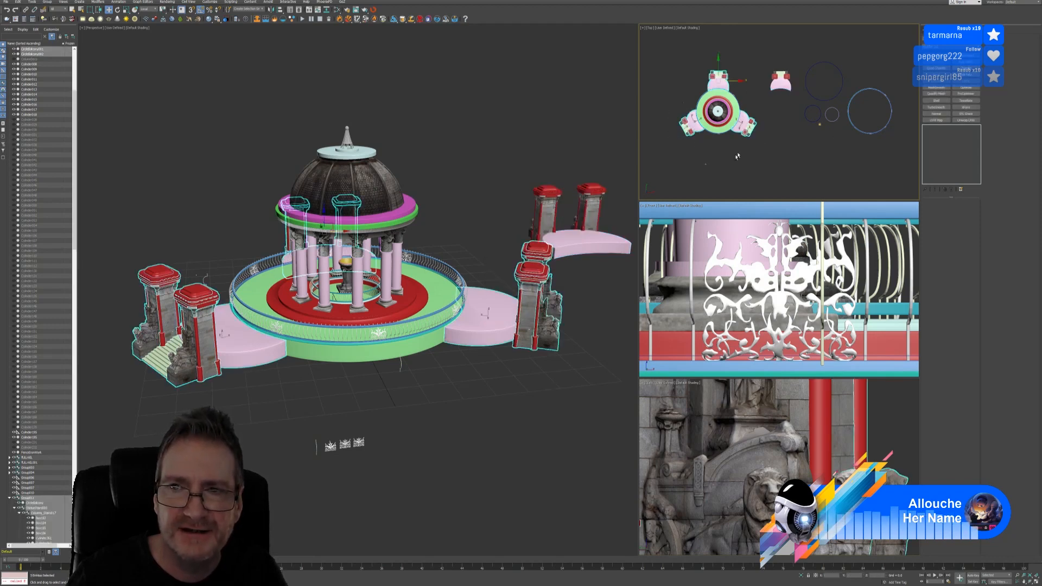
Group the selected stairs and gate pieces as B_Stairs and find it in the Scene Explorer
click(48, 2)
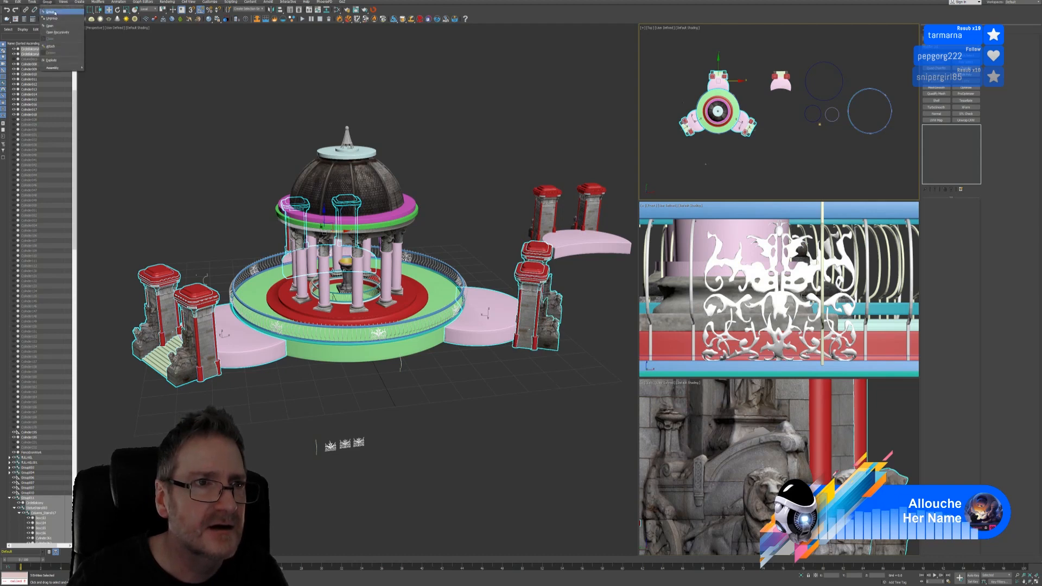
click(54, 12)
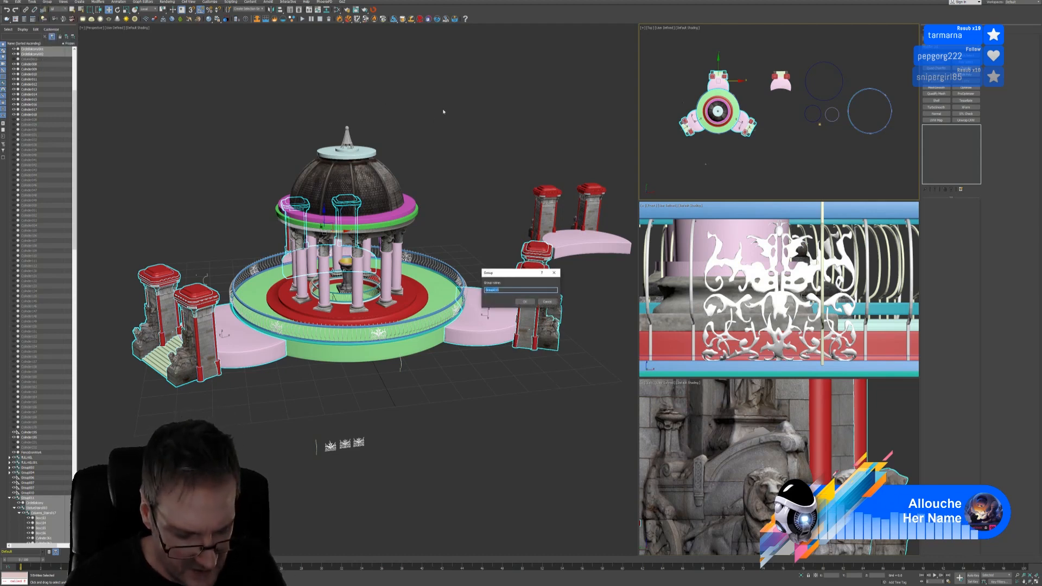
text(B_Sta)
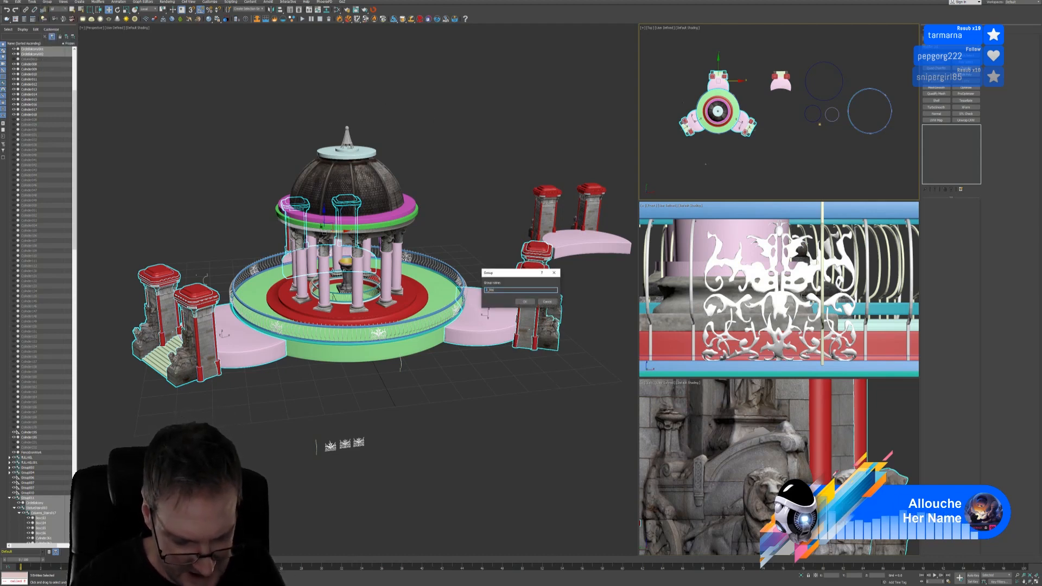
text(irs)
key(Return)
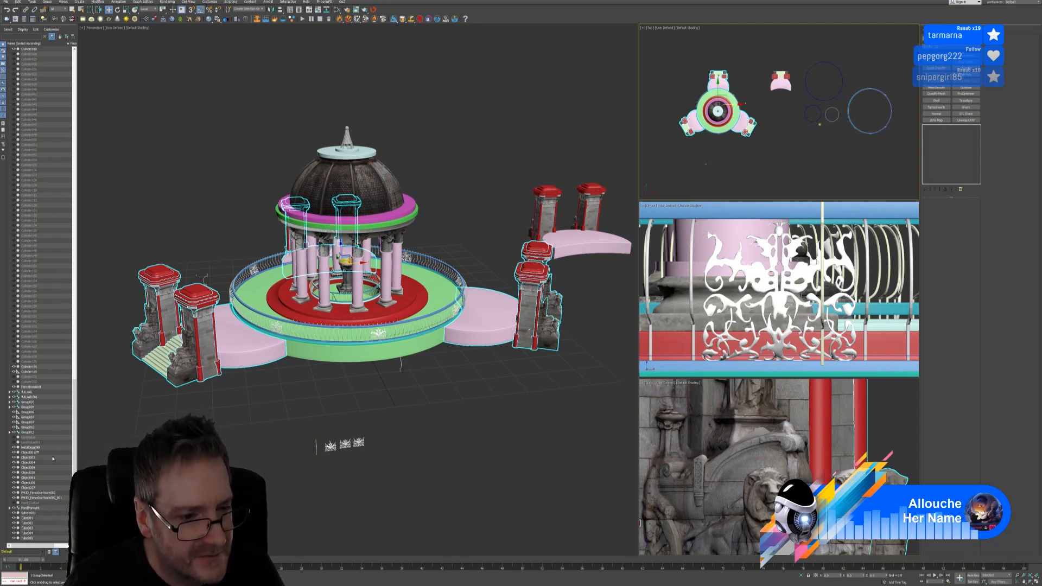
scroll(69, 438, up, 15)
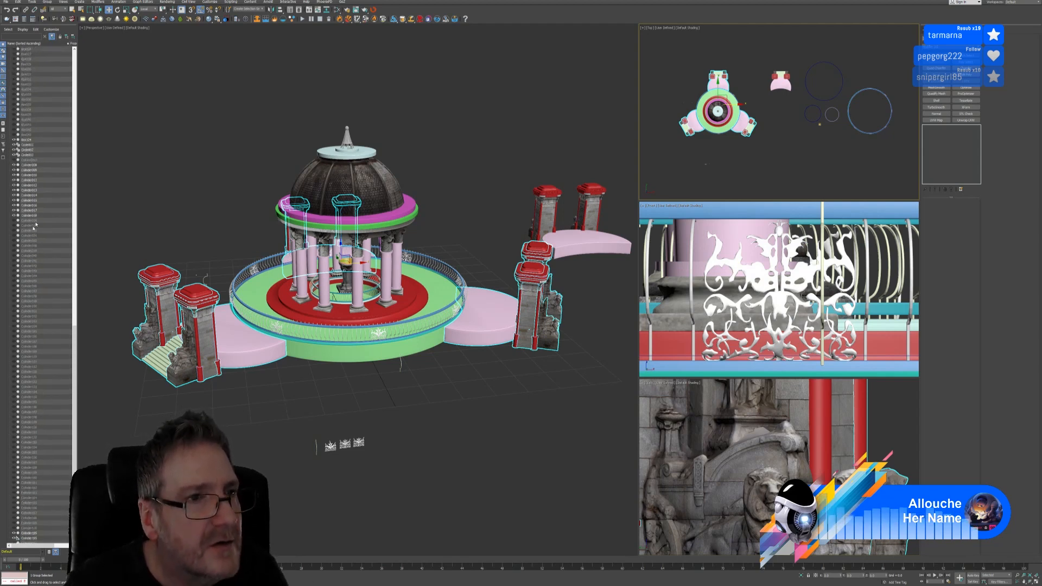
scroll(42, 170, up, 6)
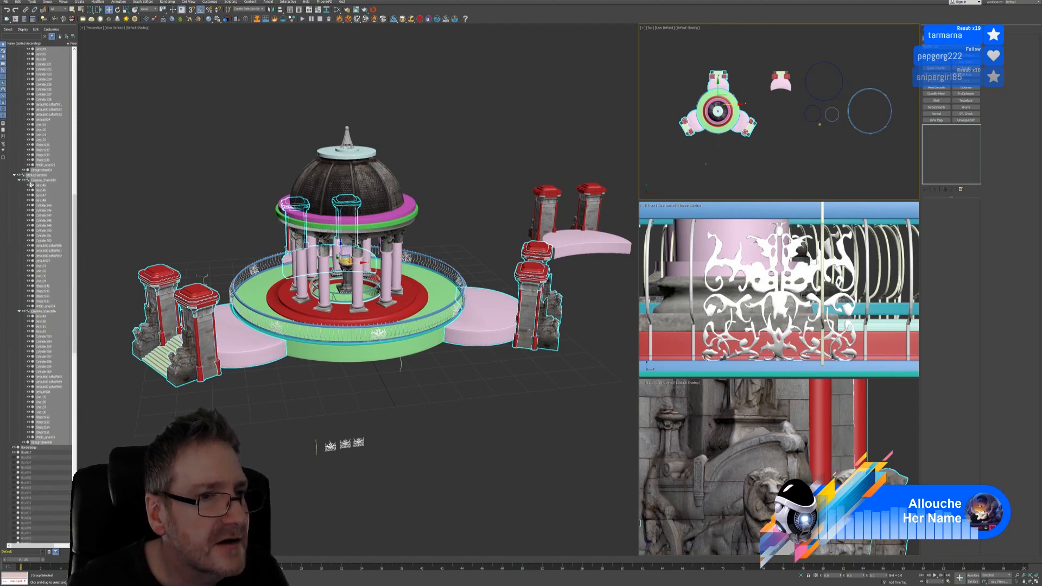
scroll(37, 200, up, 15)
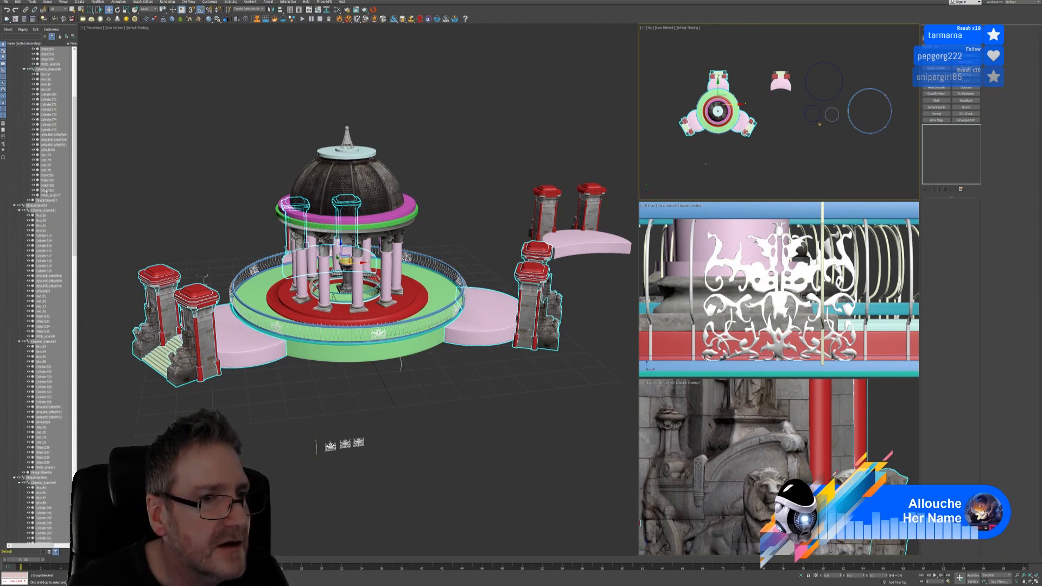
scroll(49, 203, up, 9)
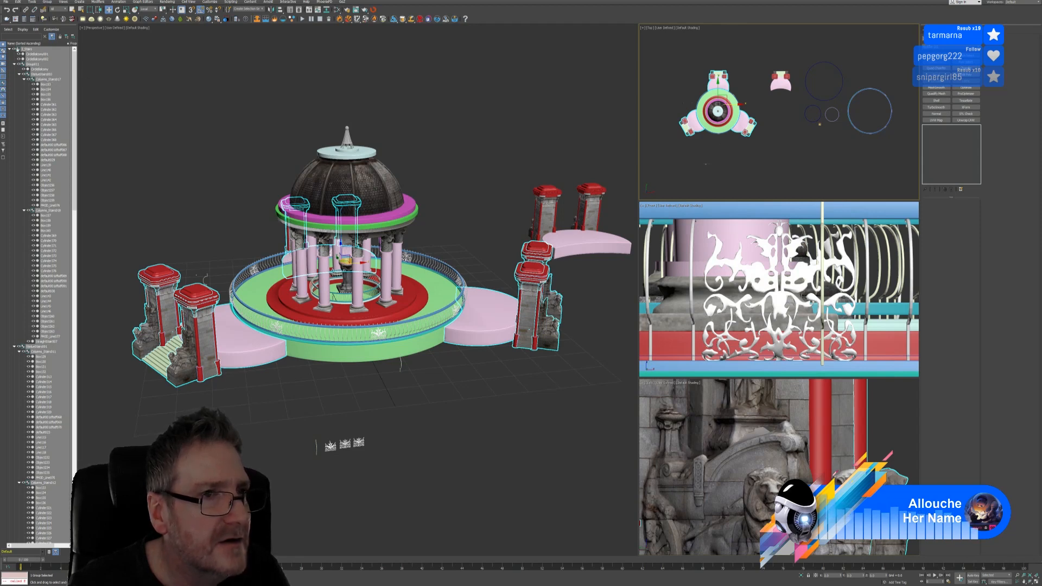
Hide the B_Stairs group and move the remaining gate group against the fountain base
click(14, 49)
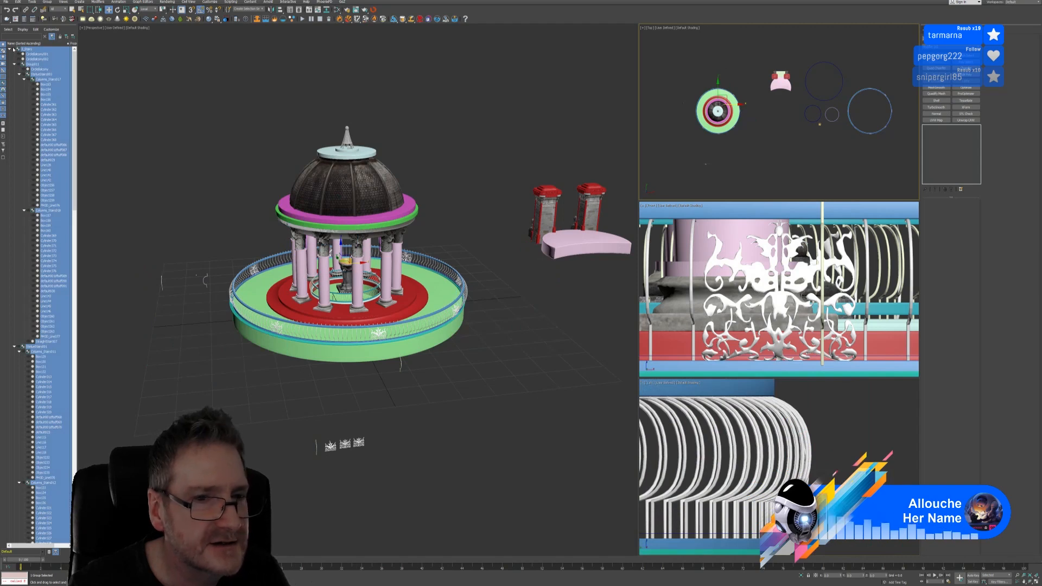
click(134, 163)
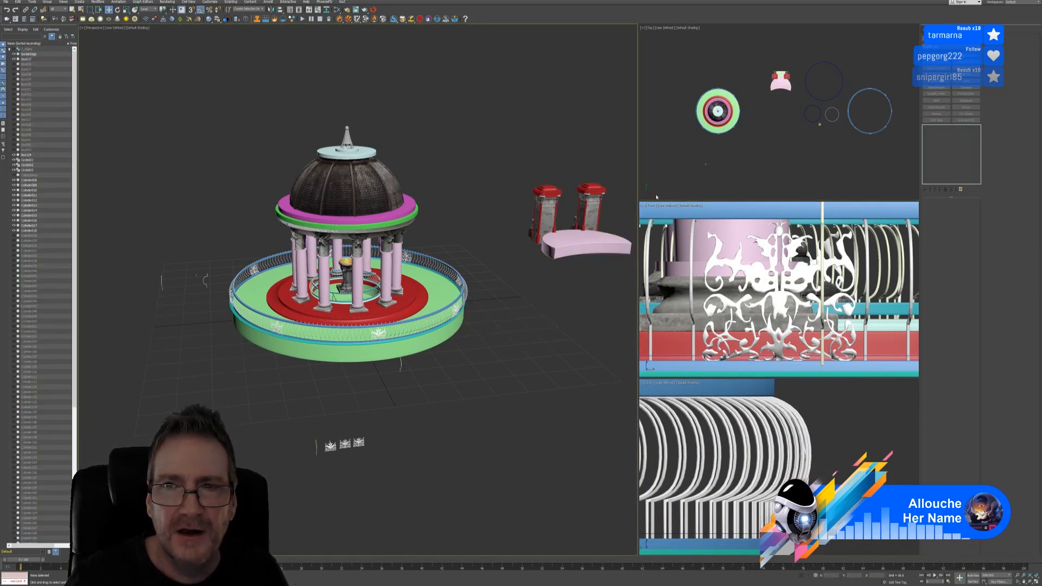
click(780, 81)
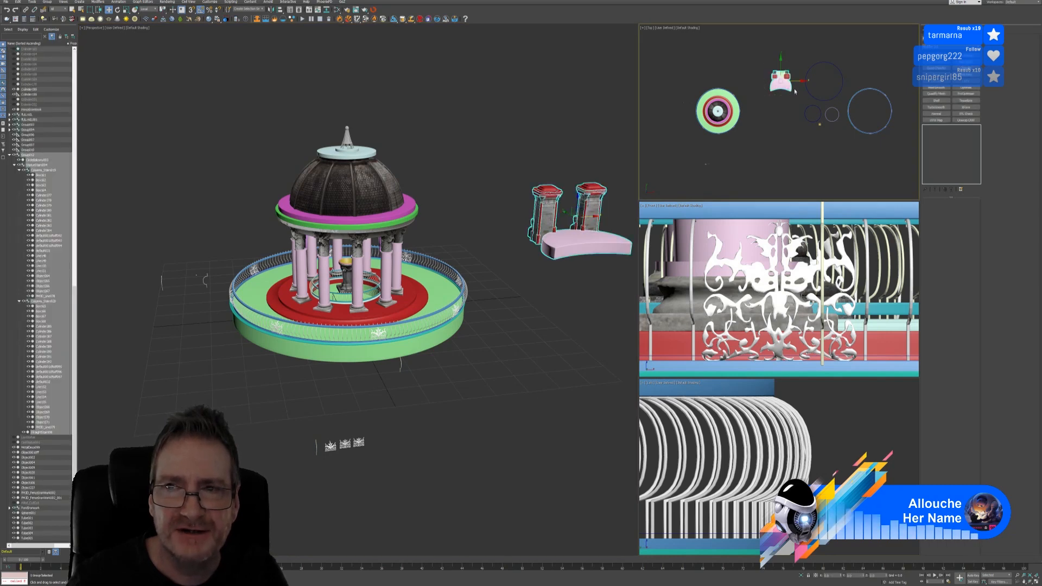
drag(798, 80, 736, 86)
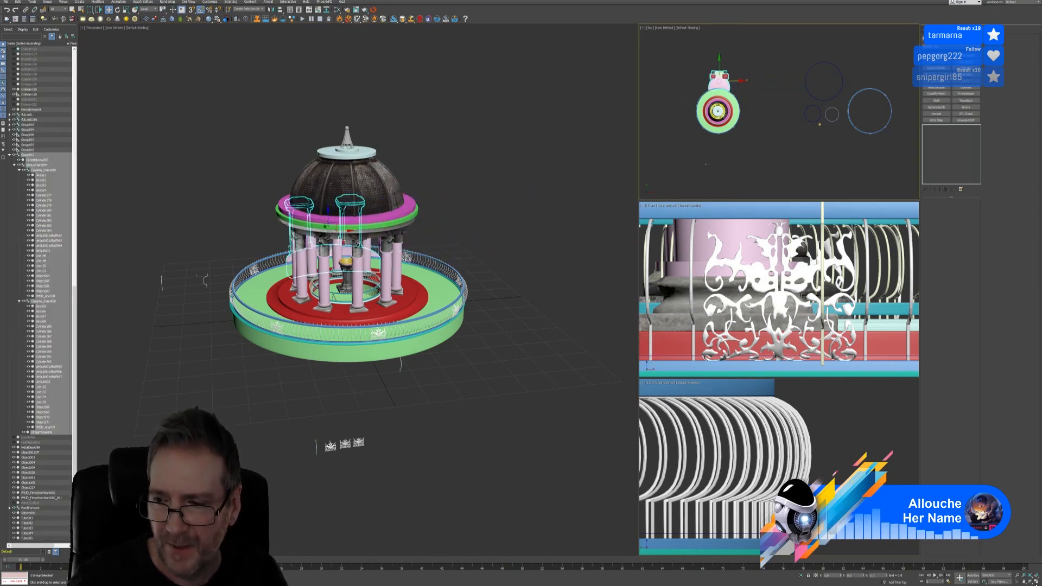
Maximize the Top view, centre the gate group and copy it to the opposite side
click(1035, 581)
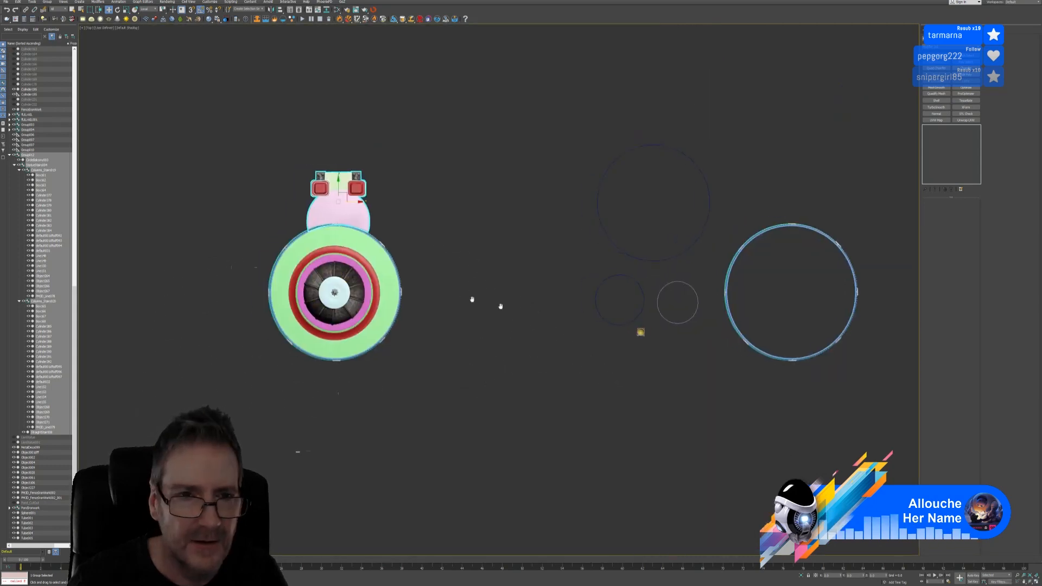
scroll(486, 208, up, 4)
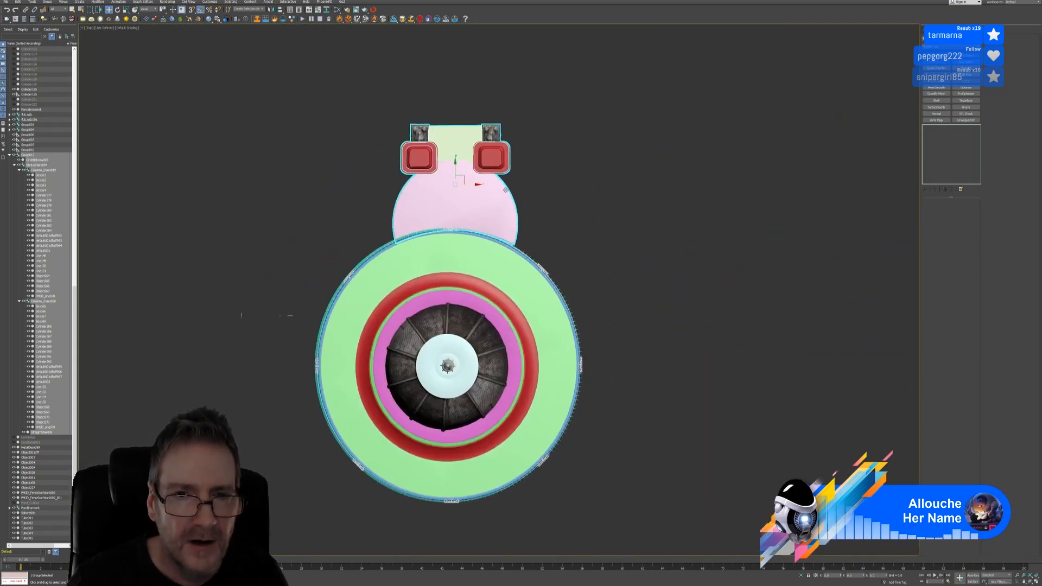
drag(451, 185, 443, 185)
scroll(628, 248, down, 5)
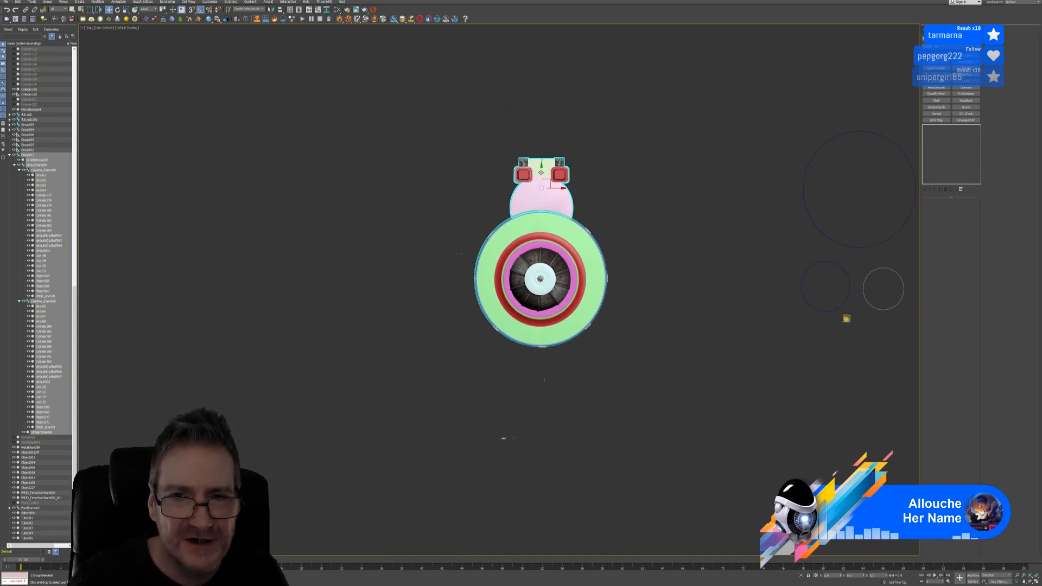
shift+drag(541, 173, 541, 327)
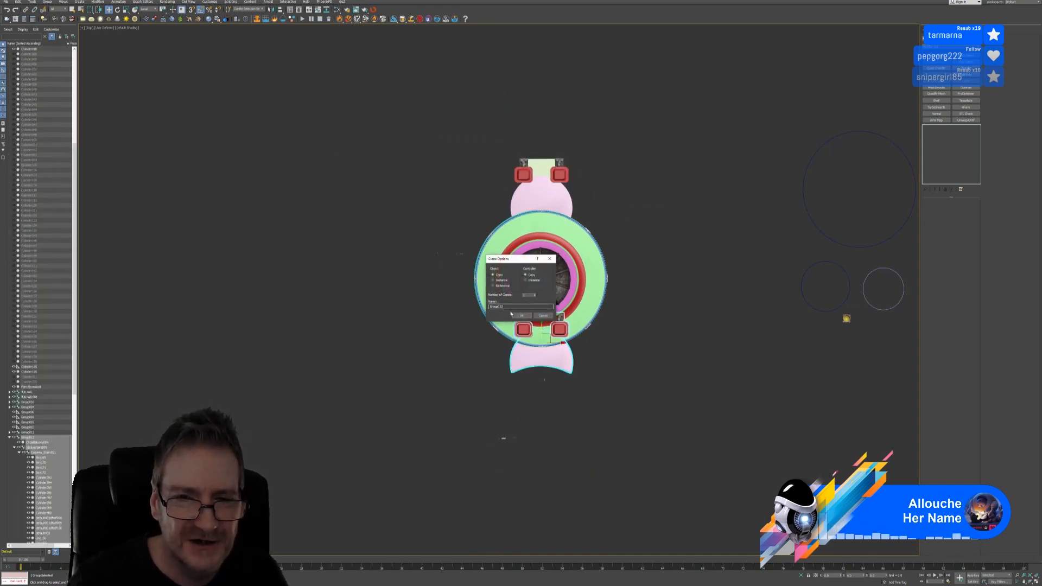
Create the gate-set copy and rotate it about 180°
click(520, 315)
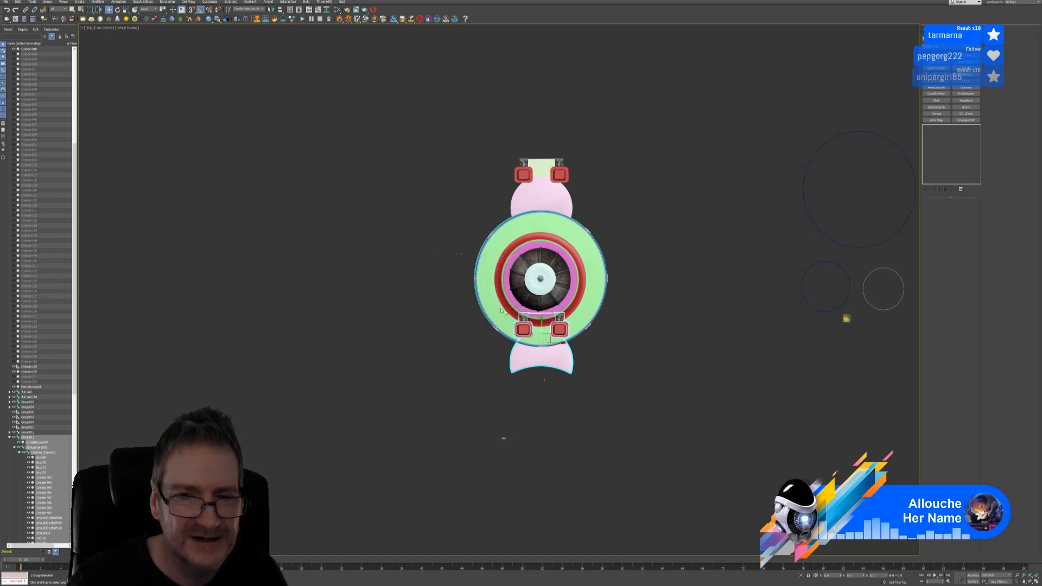
click(117, 10)
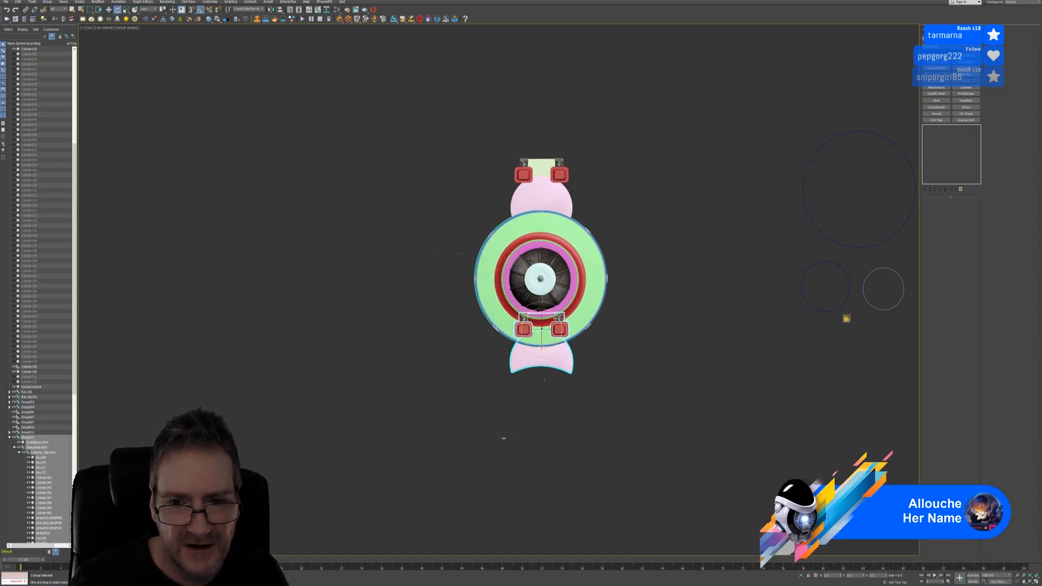
drag(556, 315, 596, 347)
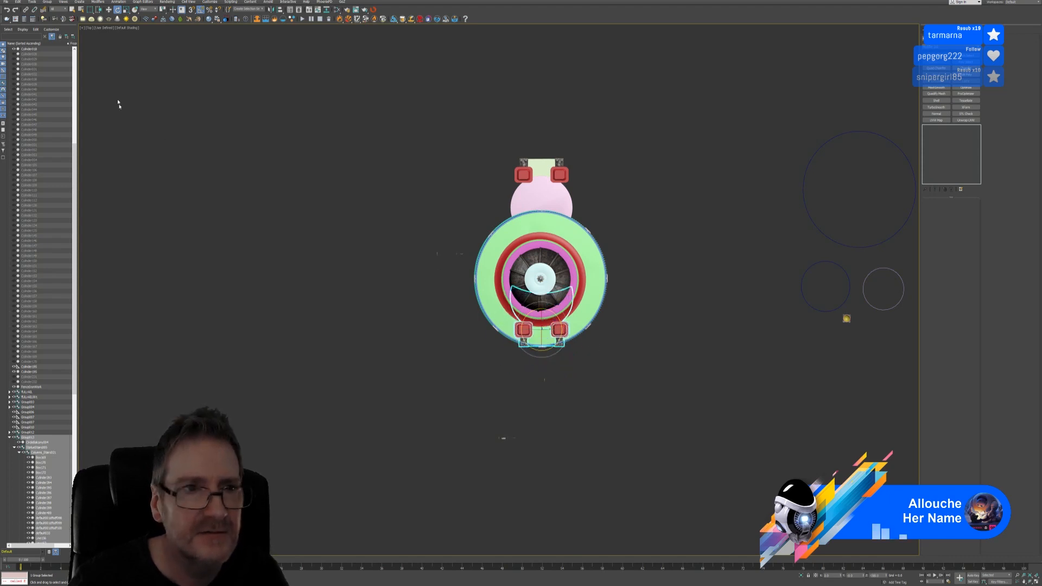
Move the turned copy below the fountain base, align it to the edge, and restore four viewports
key(w)
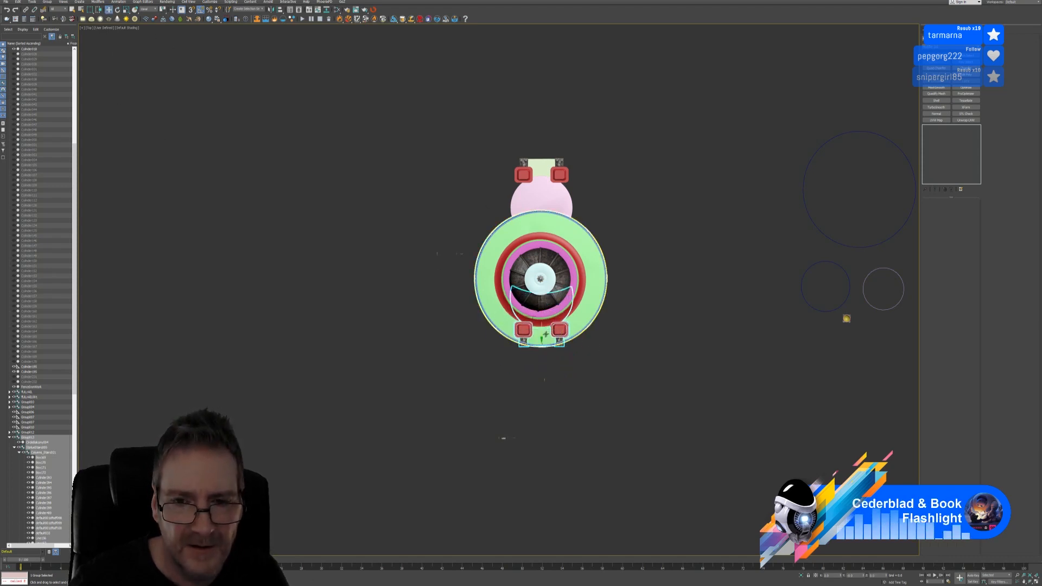
drag(545, 335, 547, 386)
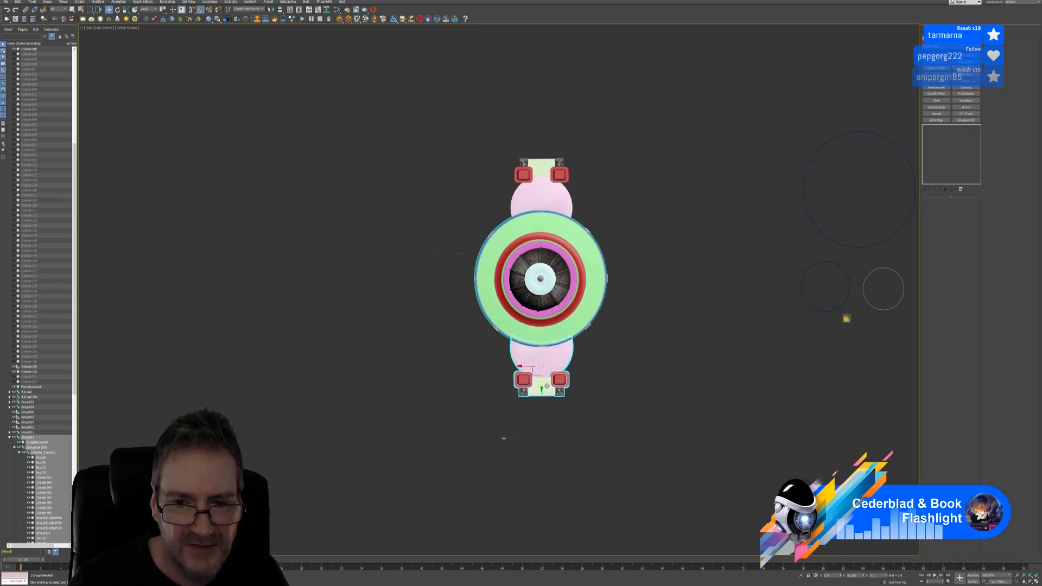
scroll(549, 376, up, 5)
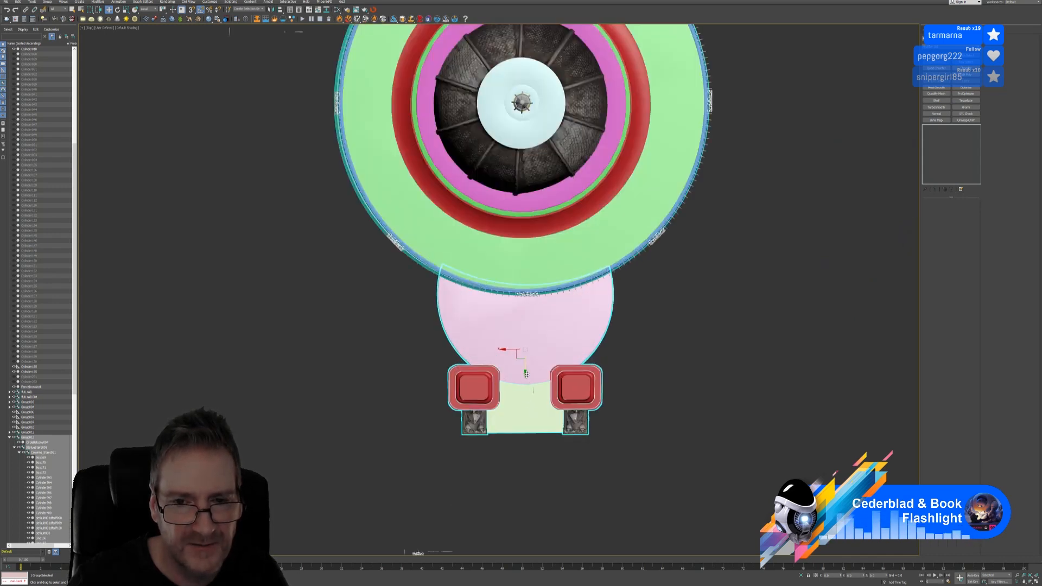
drag(525, 372, 524, 376)
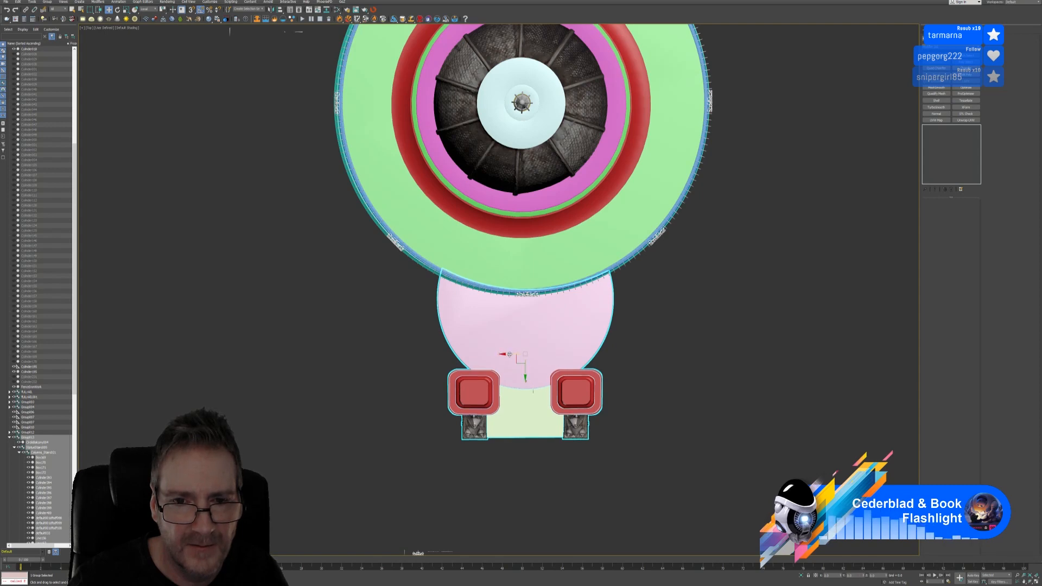
drag(510, 354, 522, 374)
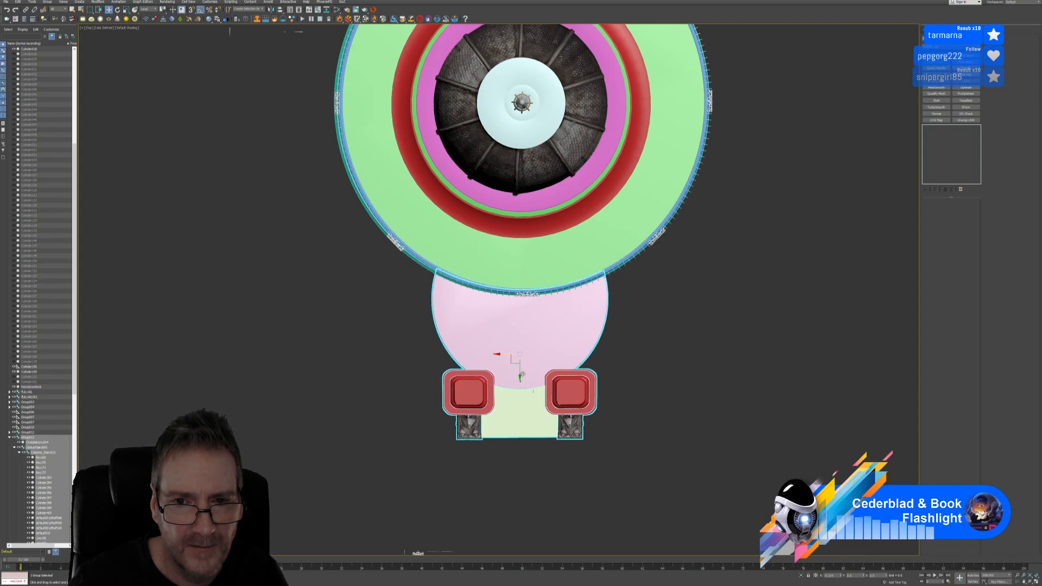
scroll(572, 314, down, 4)
scroll(559, 159, up, 6)
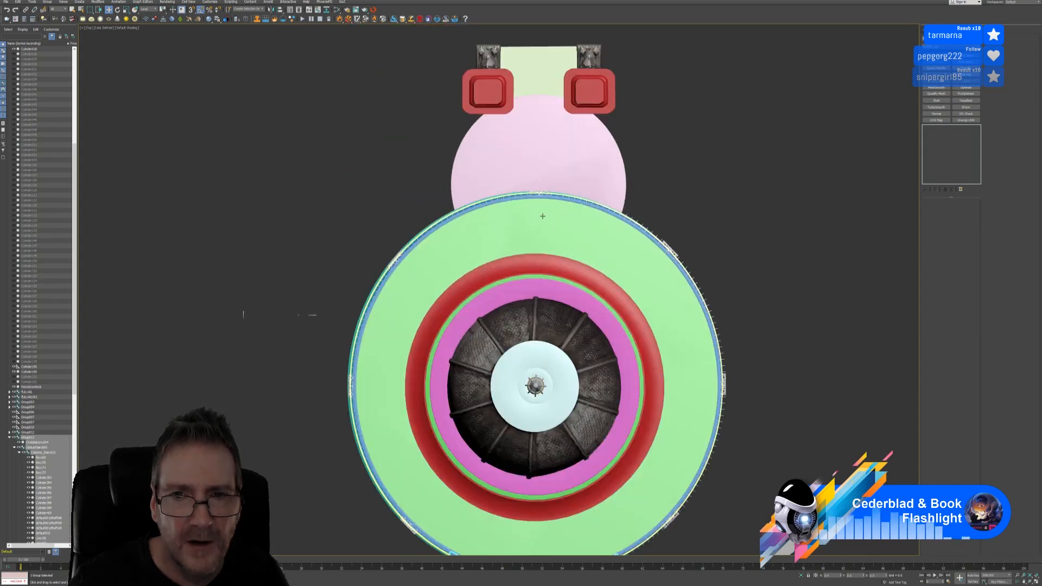
scroll(559, 159, down, 6)
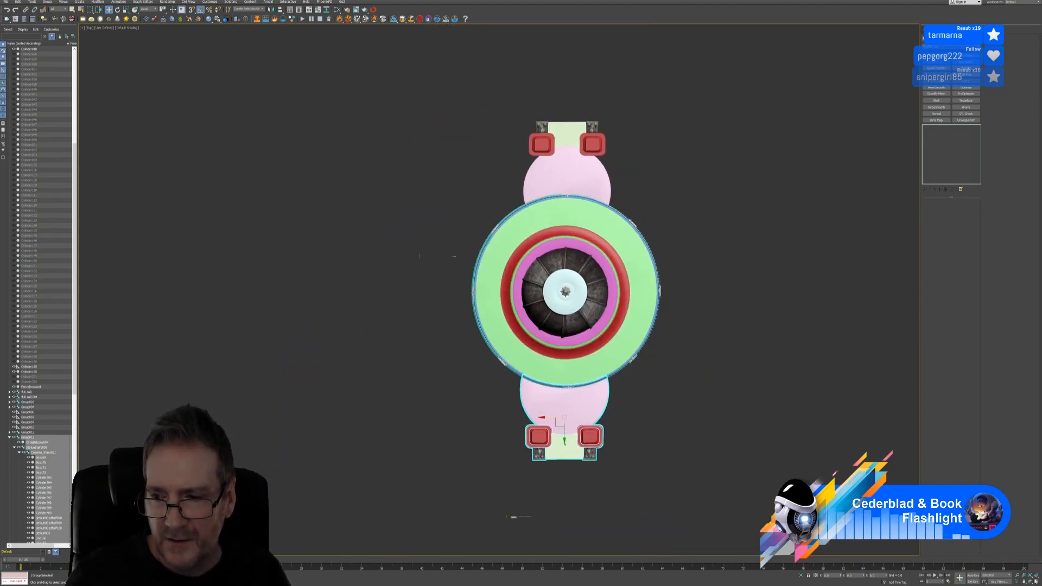
key(alt+w)
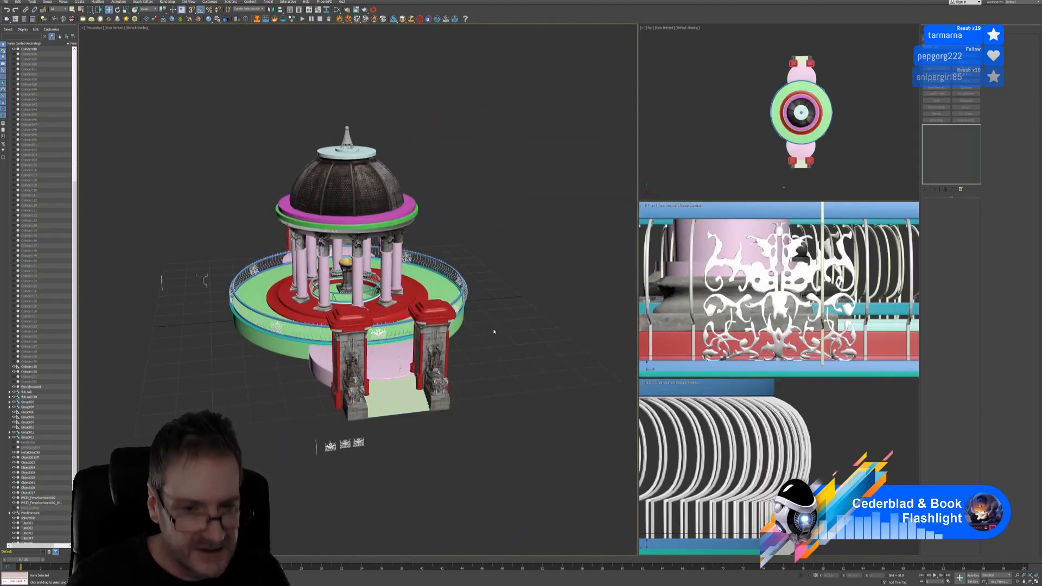
Orbit close to a gate and its stairs, then select the circular ornamental railing group
alt+middle_drag(494, 332, 451, 328)
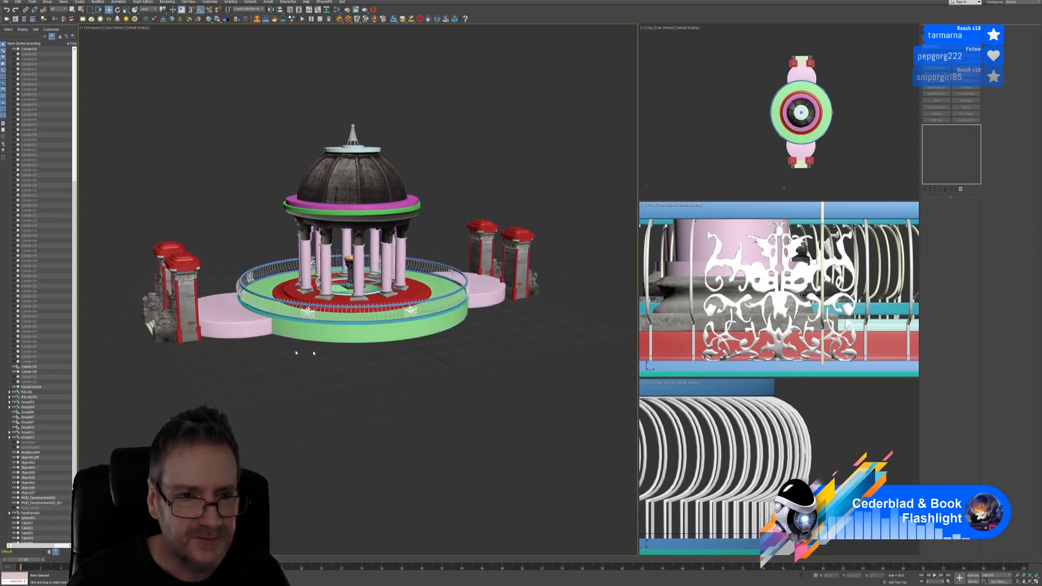
scroll(282, 346, up, 4)
alt+middle_drag(275, 344, 324, 330)
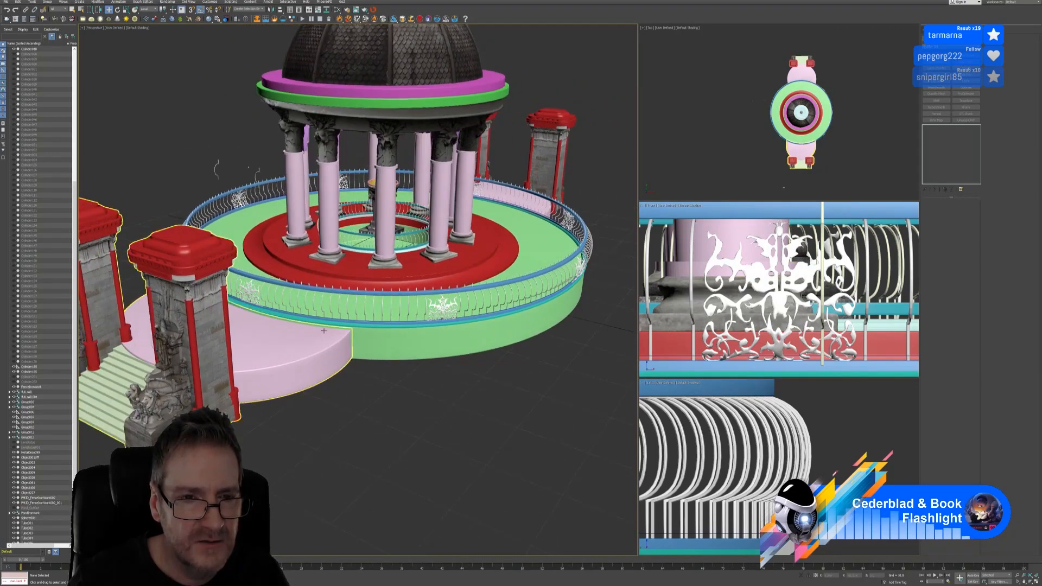
click(430, 318)
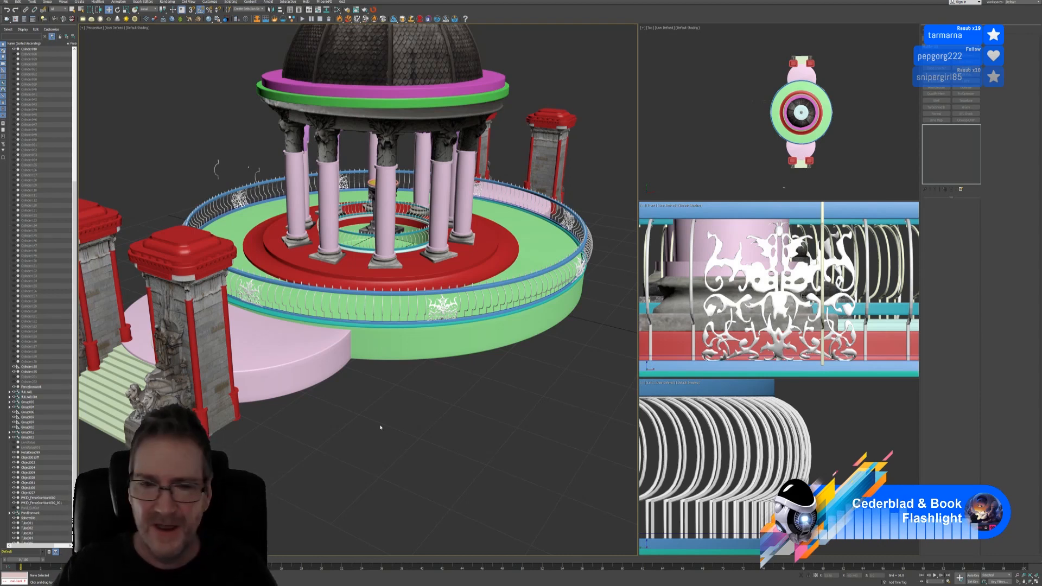
click(446, 313)
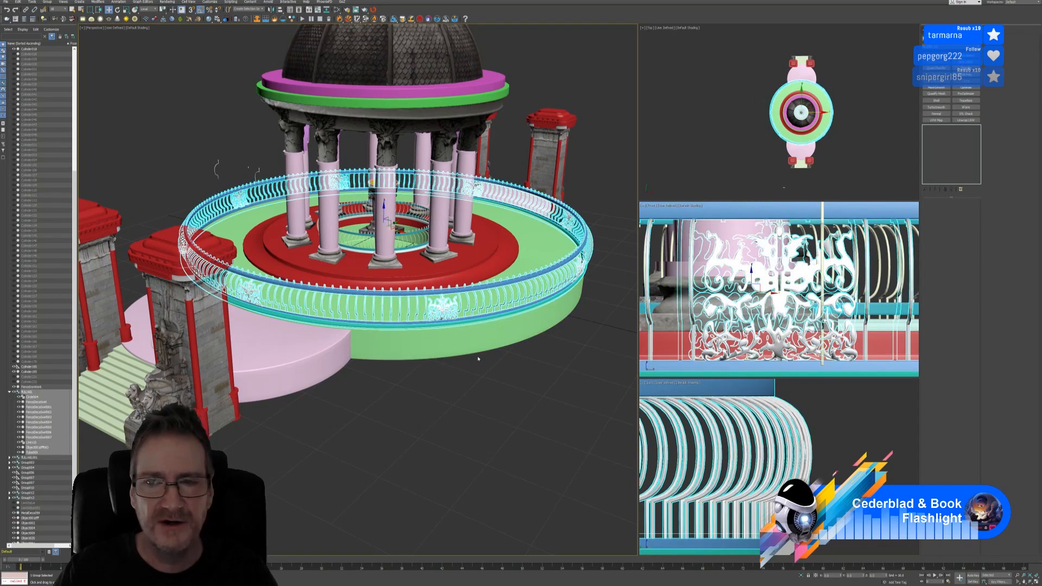
Zoom out the Front and Left views, then orbit the Perspective view around the railing and base
scroll(771, 306, down, 9)
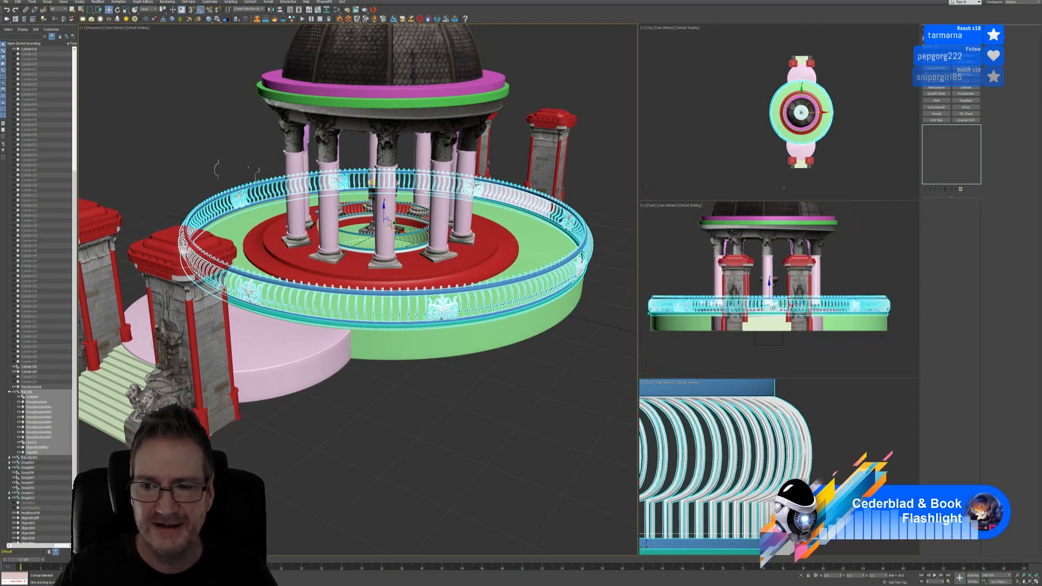
scroll(813, 439, down, 8)
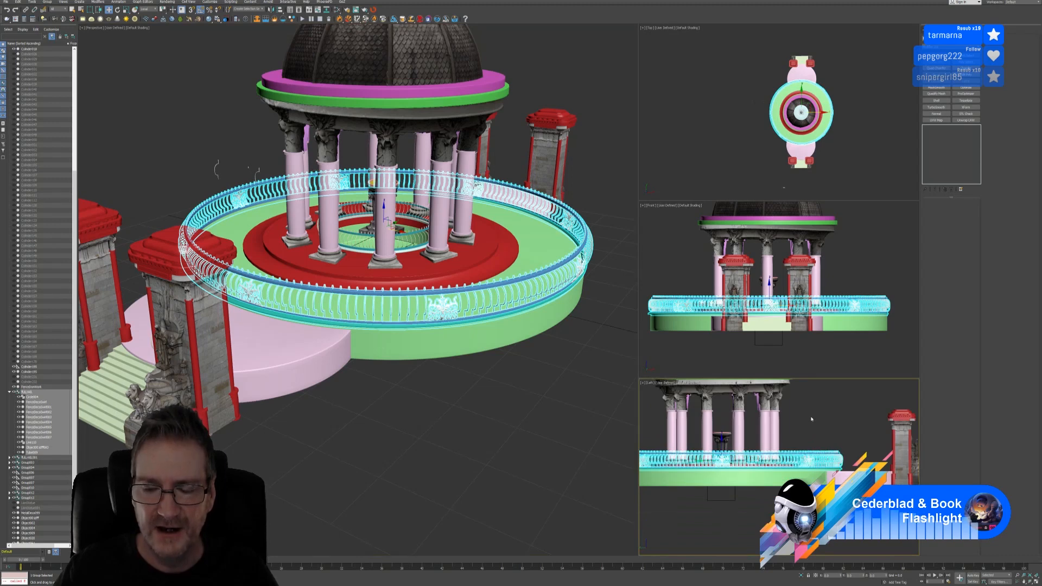
scroll(811, 419, down, 4)
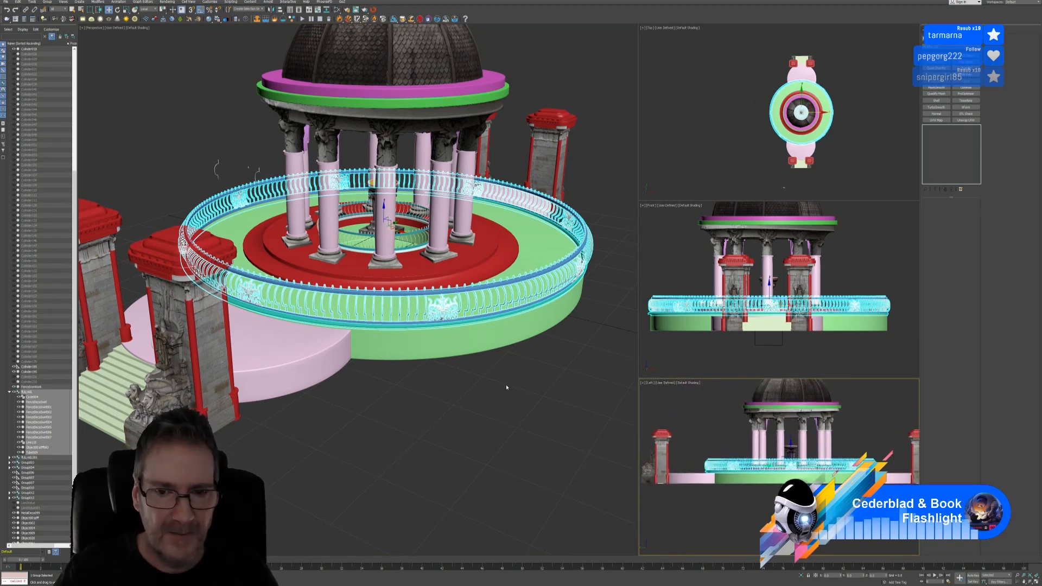
alt+middle_drag(480, 389, 452, 389)
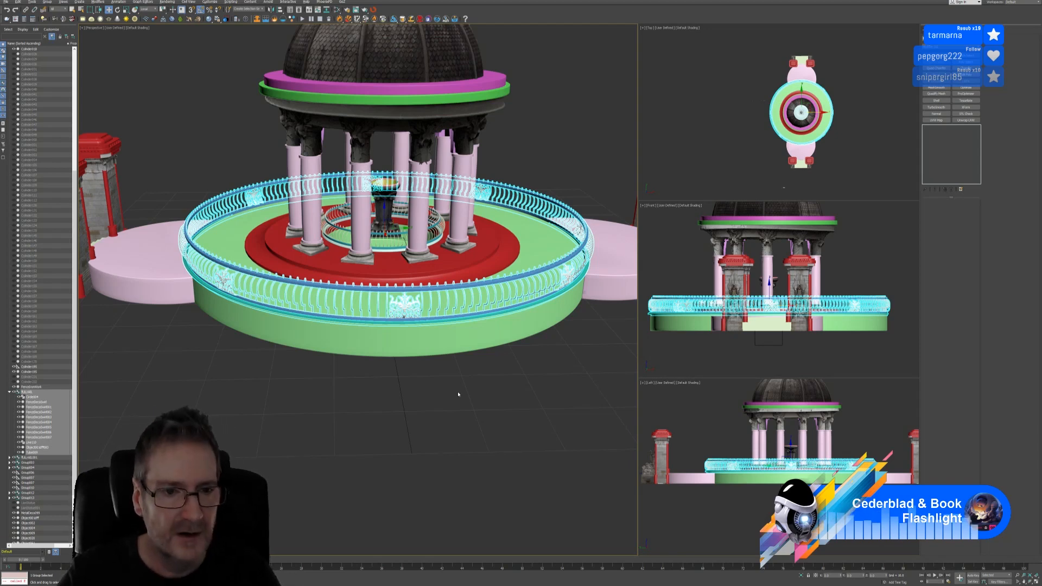
alt+middle_drag(214, 400, 277, 384)
scroll(276, 384, up, 3)
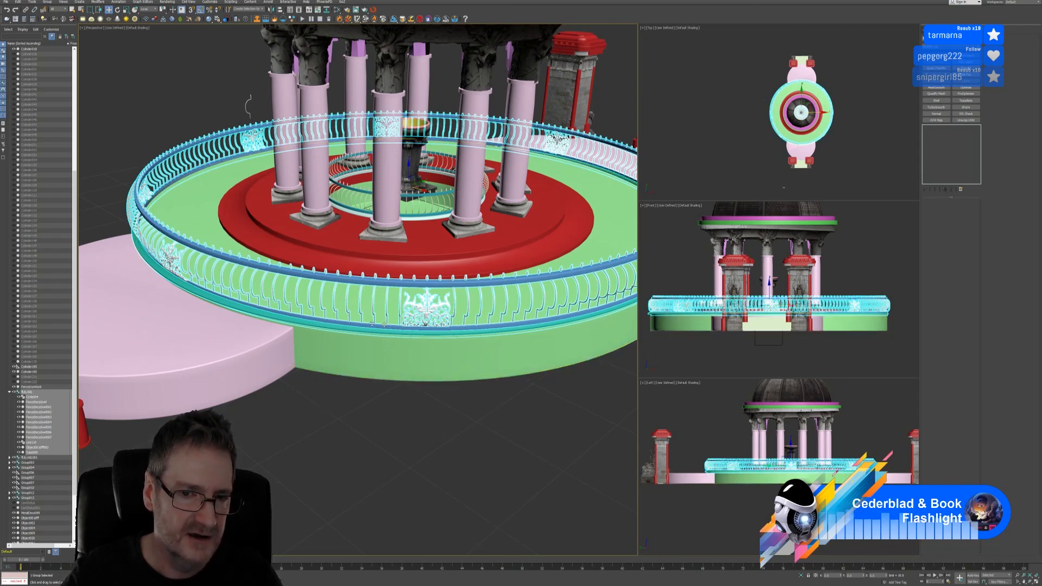
middle_drag(459, 361, 376, 382)
scroll(407, 384, down, 5)
scroll(376, 382, up, 5)
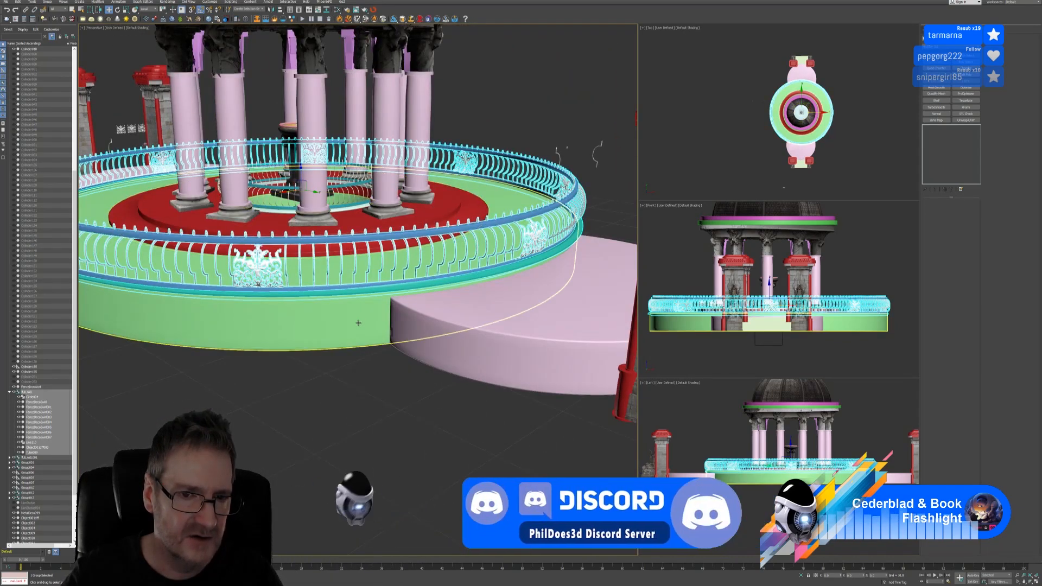
scroll(300, 378, down, 3)
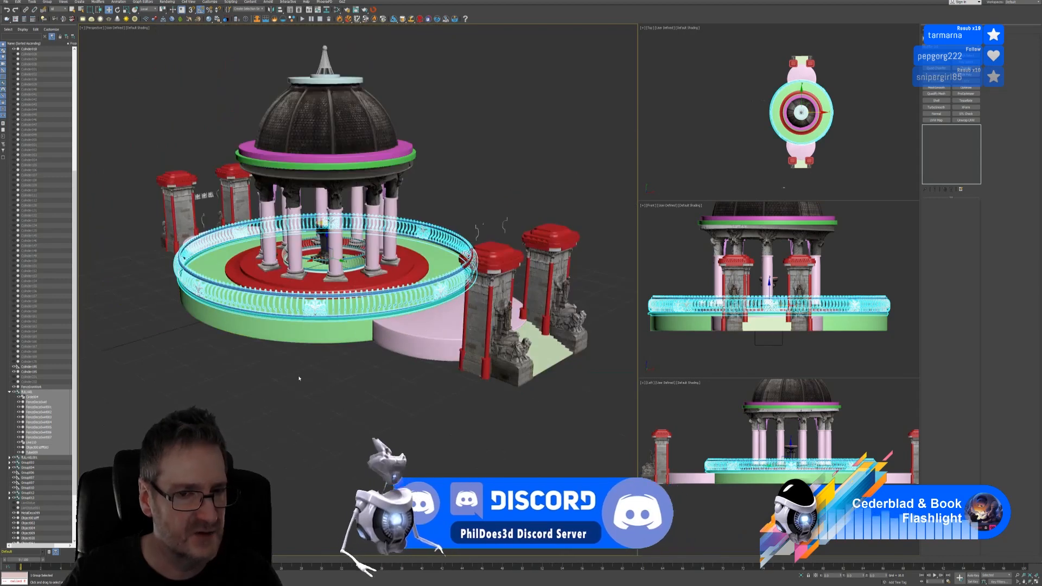
Orbit the Perspective view to a low frontal angle showing gate pillars on both sides
alt+middle_drag(300, 379, 341, 380)
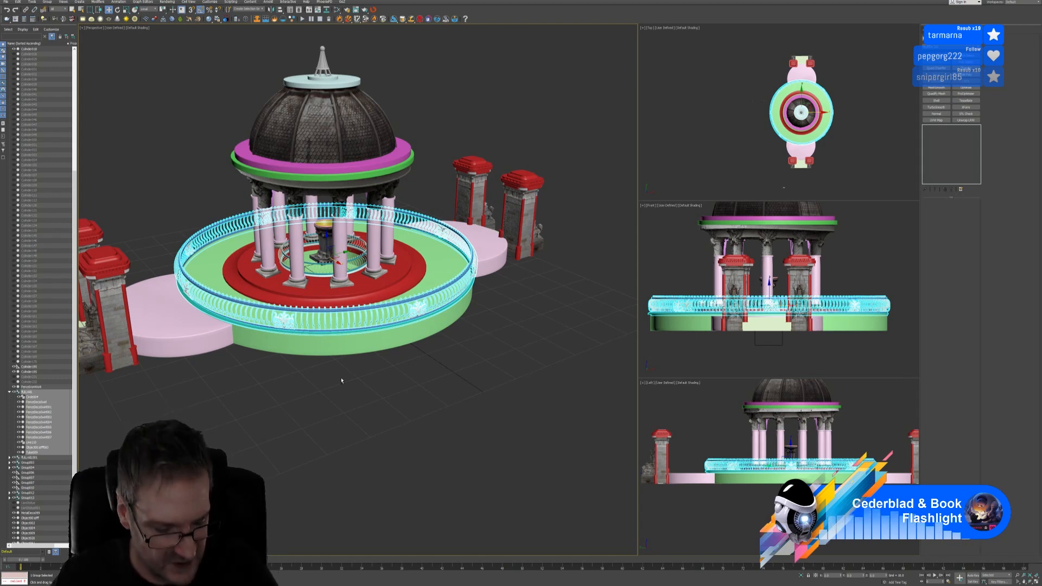
mouse_move(351, 391)
alt+middle_down()
mouse_move(324, 380)
mouse_move(342, 388)
mouse_move(357, 380)
mouse_move(310, 376)
mouse_move(342, 382)
alt+middle_up()
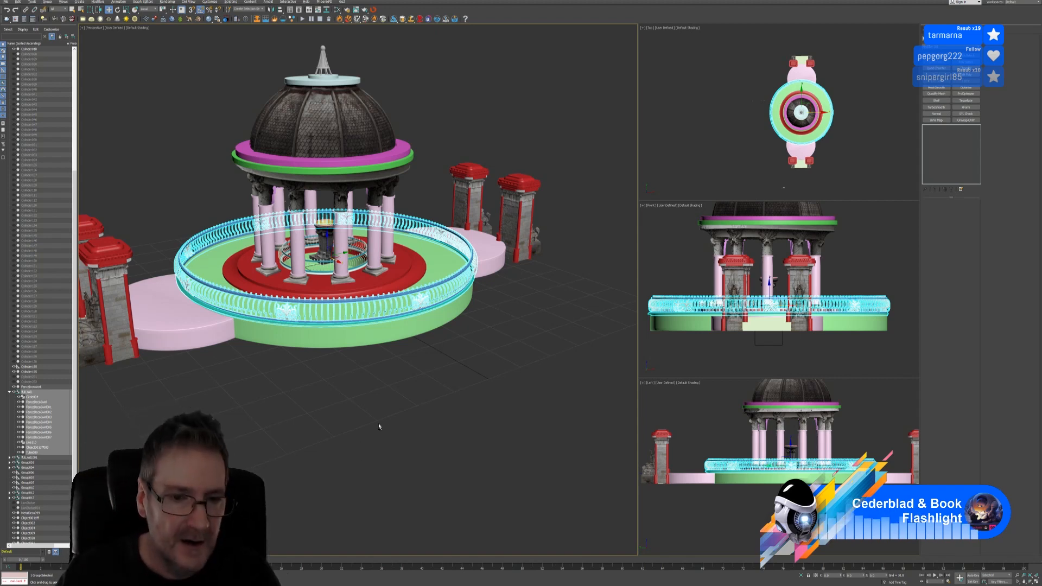
mouse_move(379, 426)
alt+middle_down()
mouse_move(344, 418)
mouse_move(370, 418)
alt+middle_up()
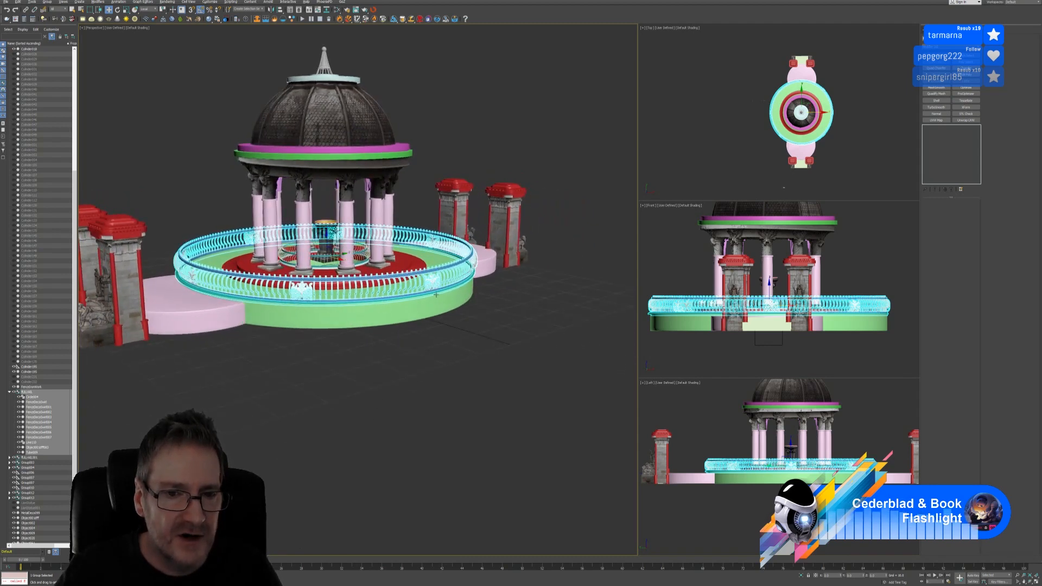
alt+middle_drag(482, 356, 464, 365)
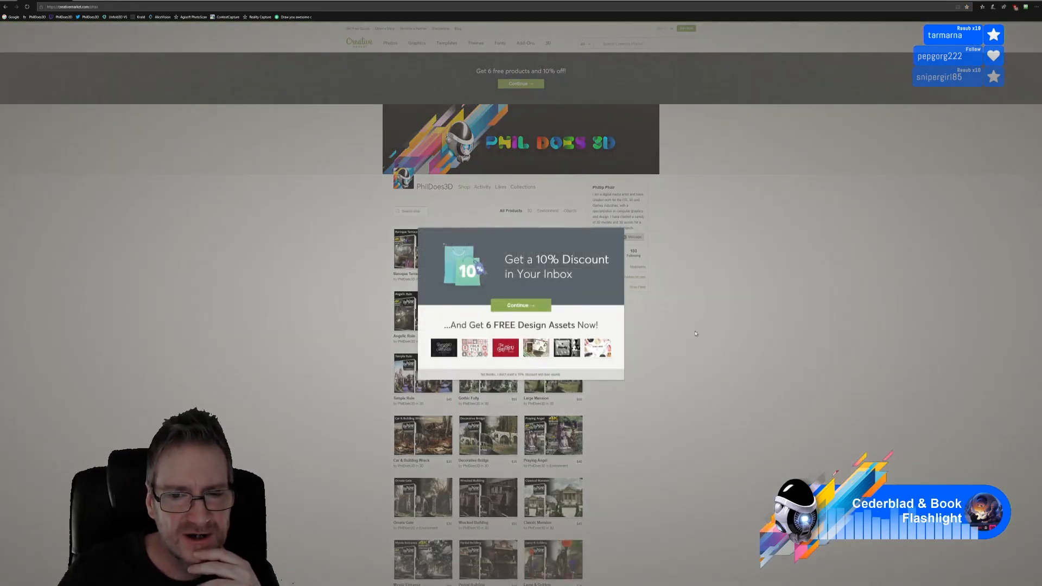
Dismiss the discount popup and go to page 2 of the shop's products
click(522, 374)
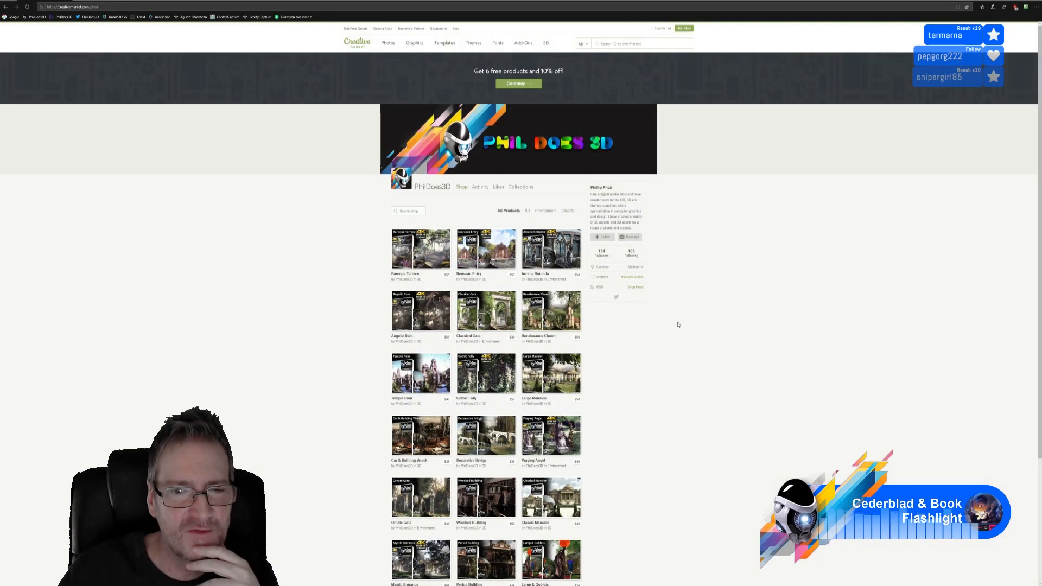
scroll(617, 365, down, 3)
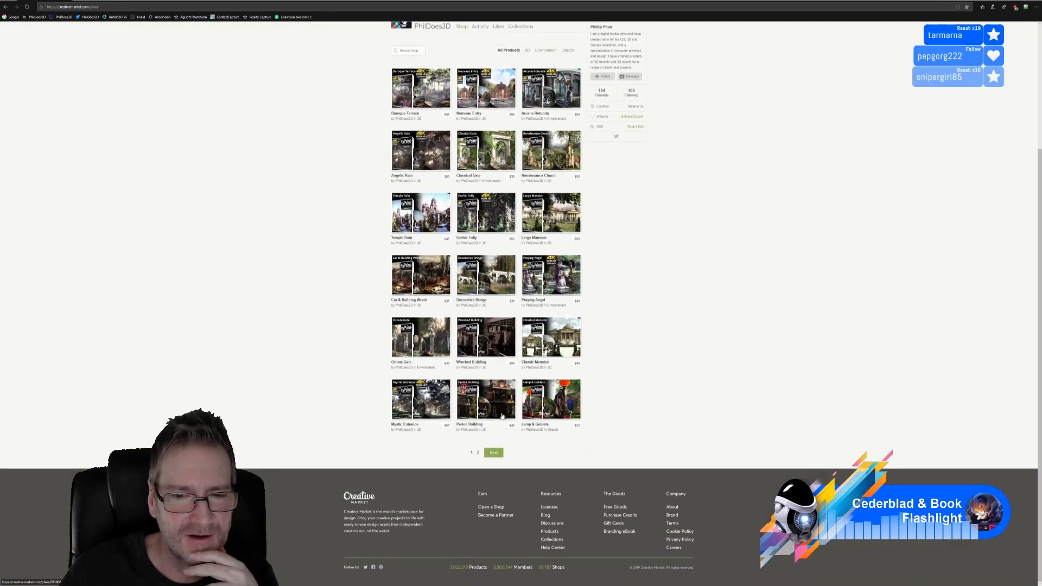
click(478, 453)
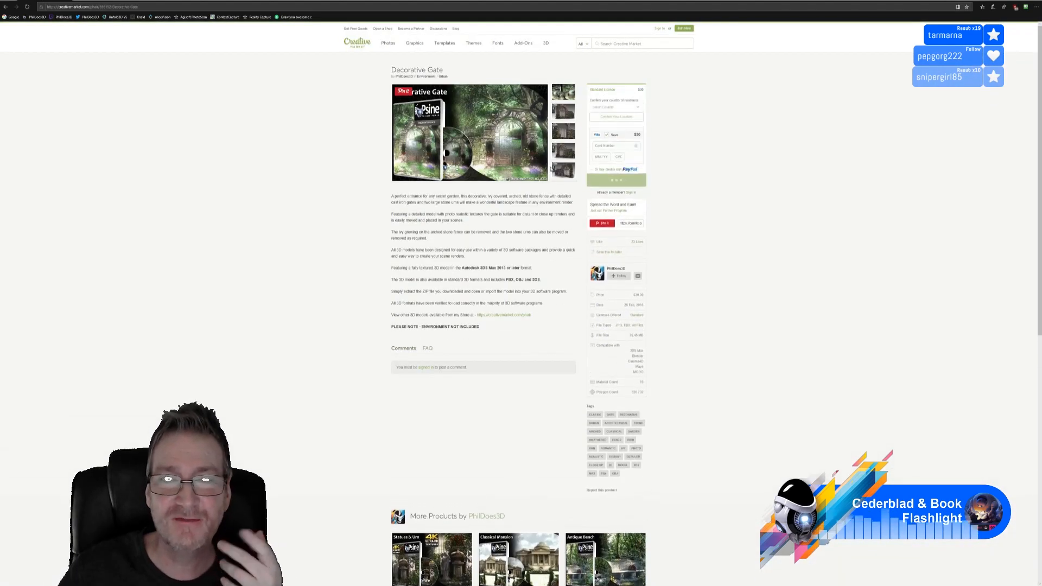
View the Decorative Gate's main image and the stone-arch gate render at full size
click(472, 133)
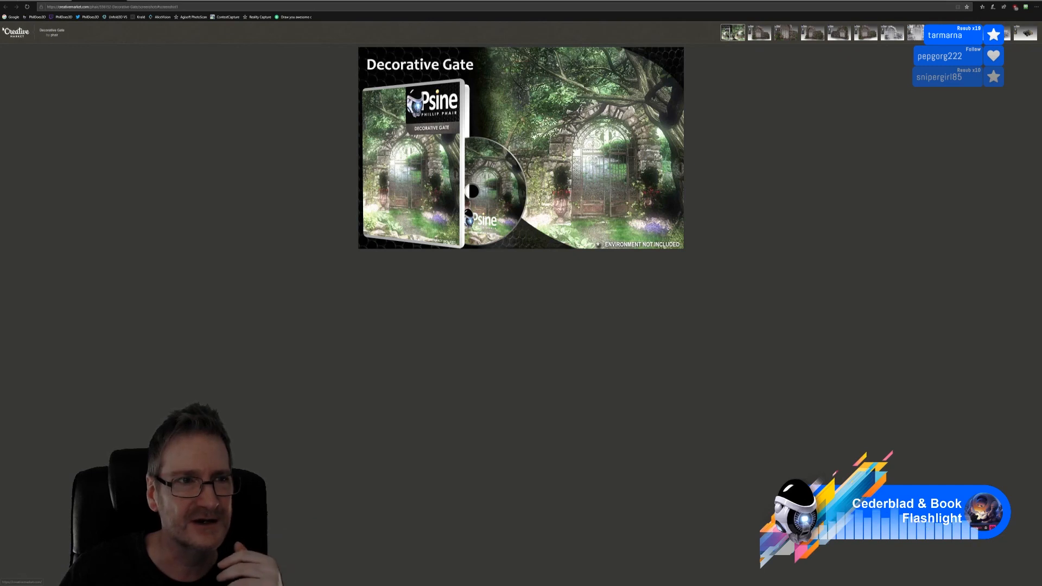
click(38, 1)
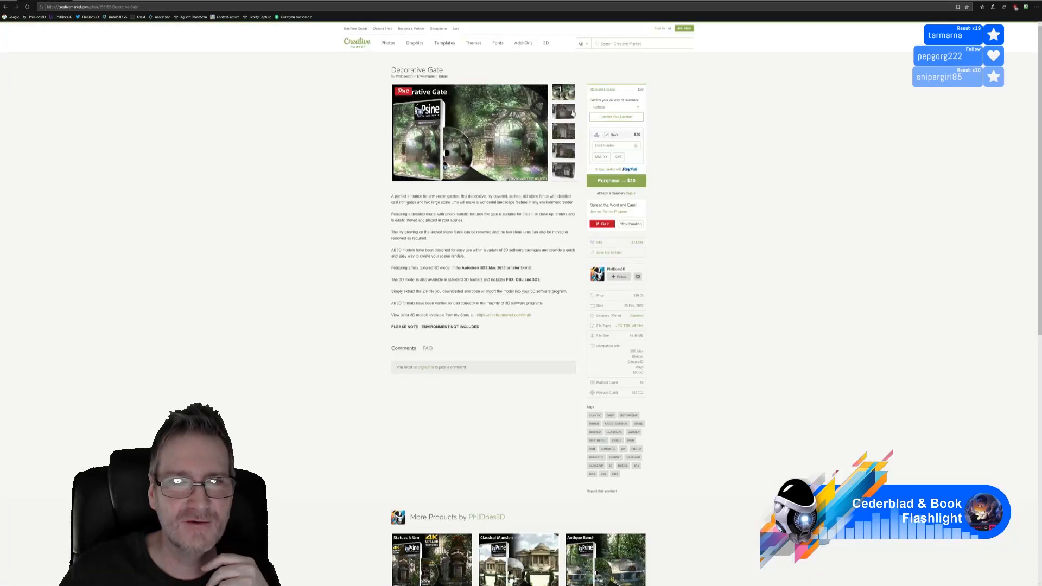
click(572, 113)
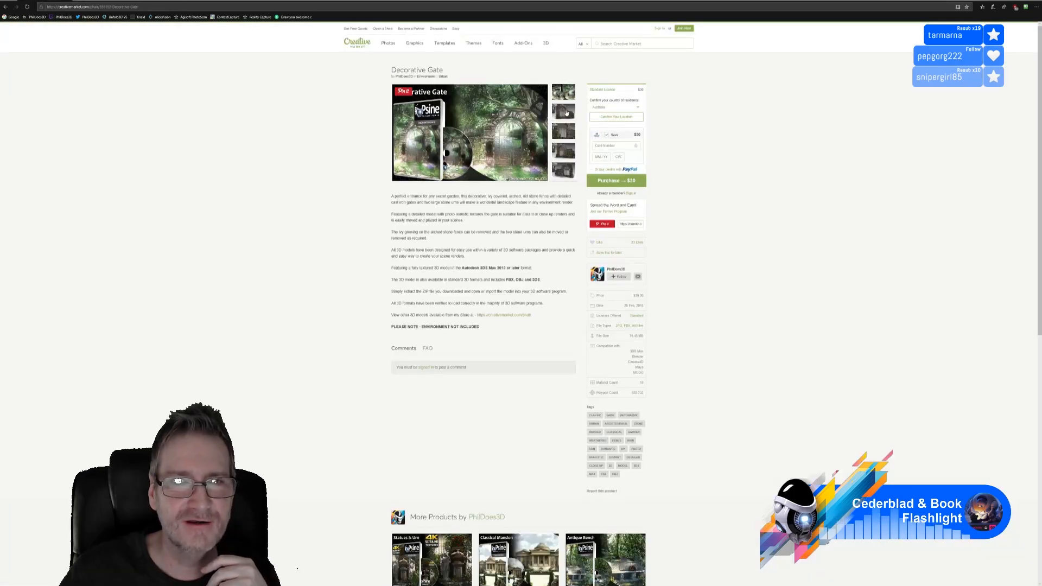
click(469, 137)
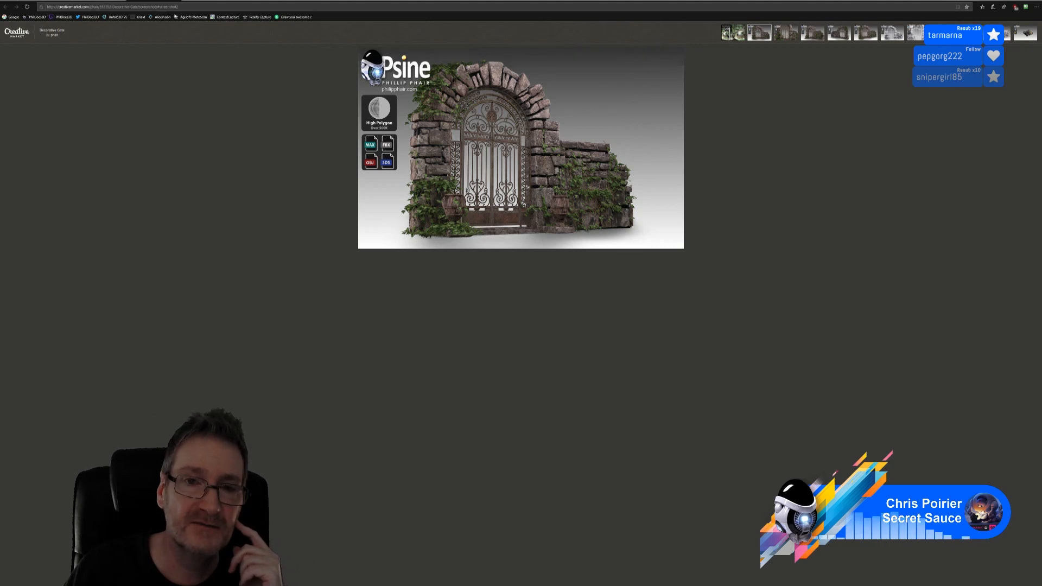
click(45, 1)
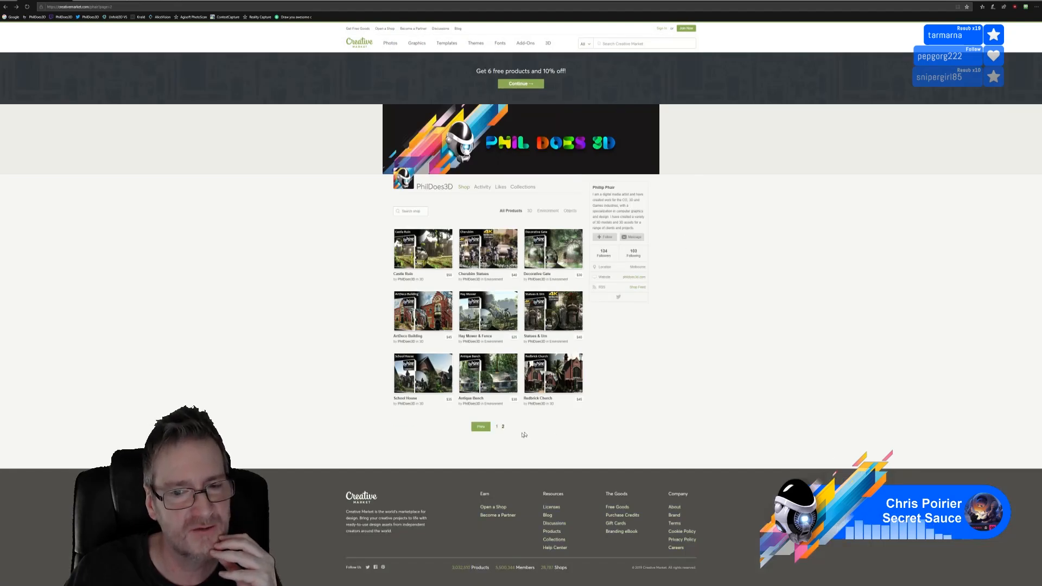
Return to page 1 of the shop, then close the browser
click(496, 427)
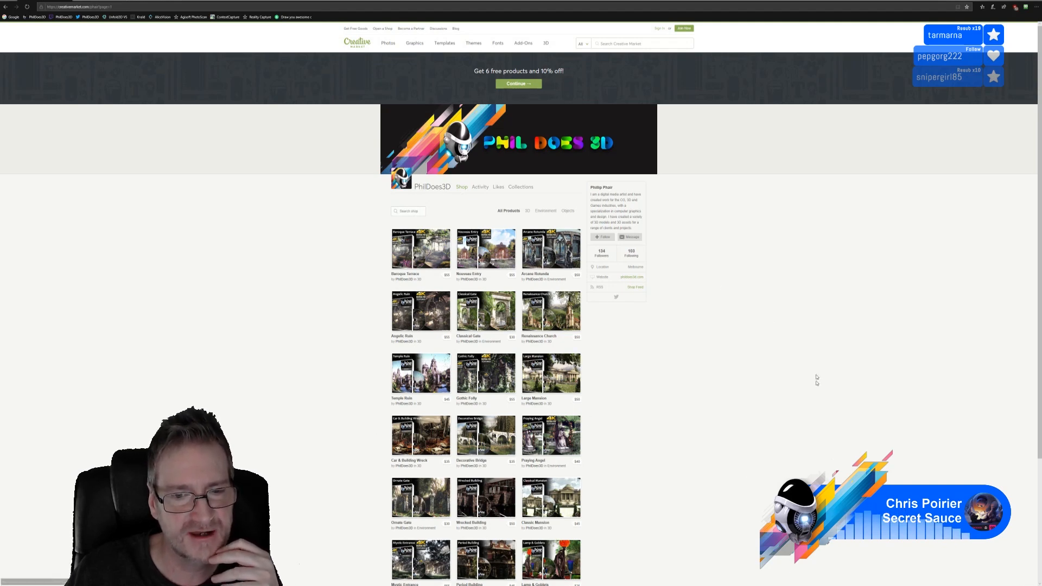
click(1035, 1)
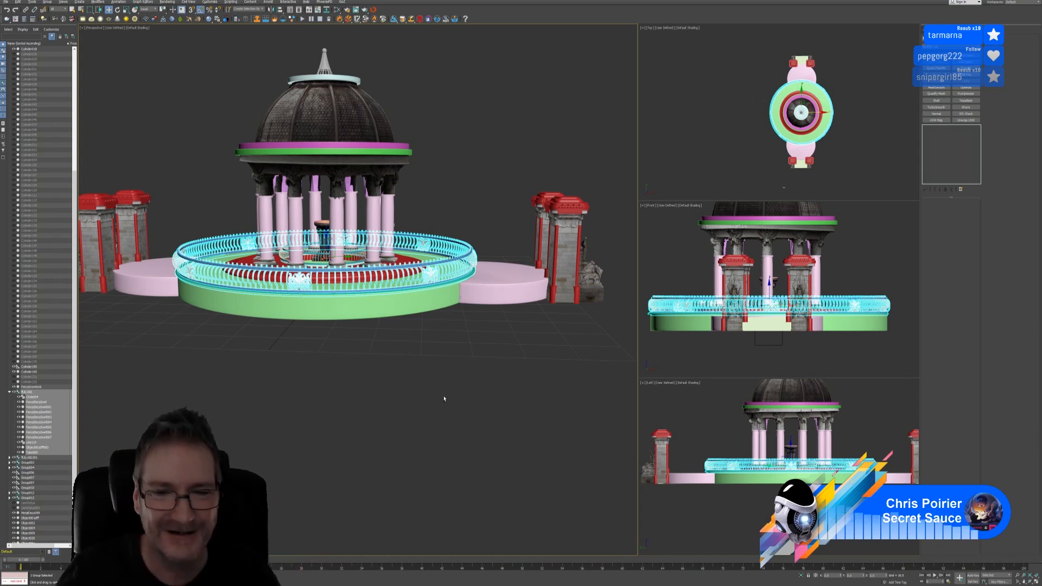
Orbit to a higher view, select the left gate group and green base, then clear the selection
alt+middle_drag(444, 398, 371, 400)
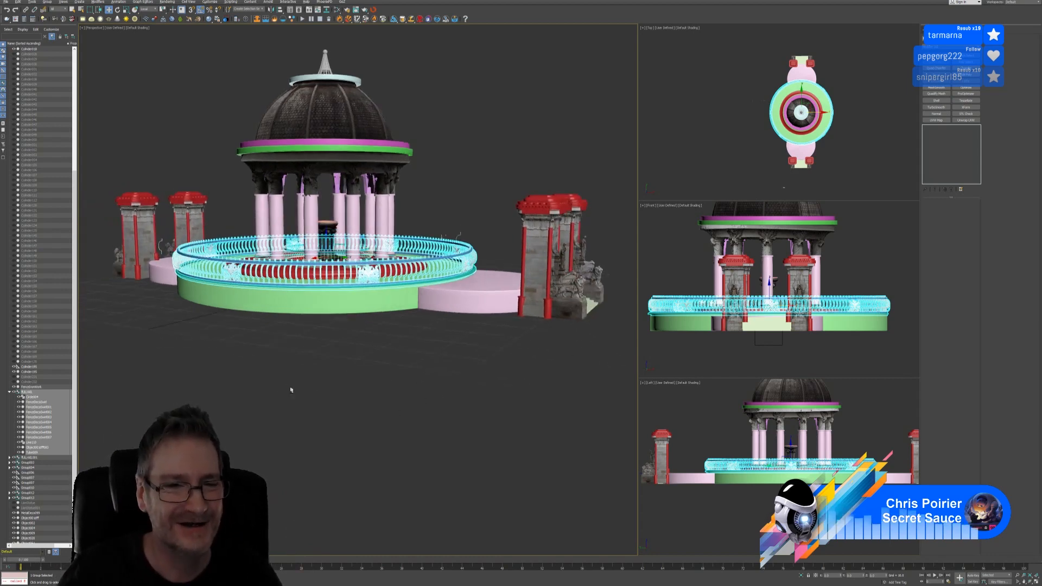
alt+middle_drag(291, 389, 347, 402)
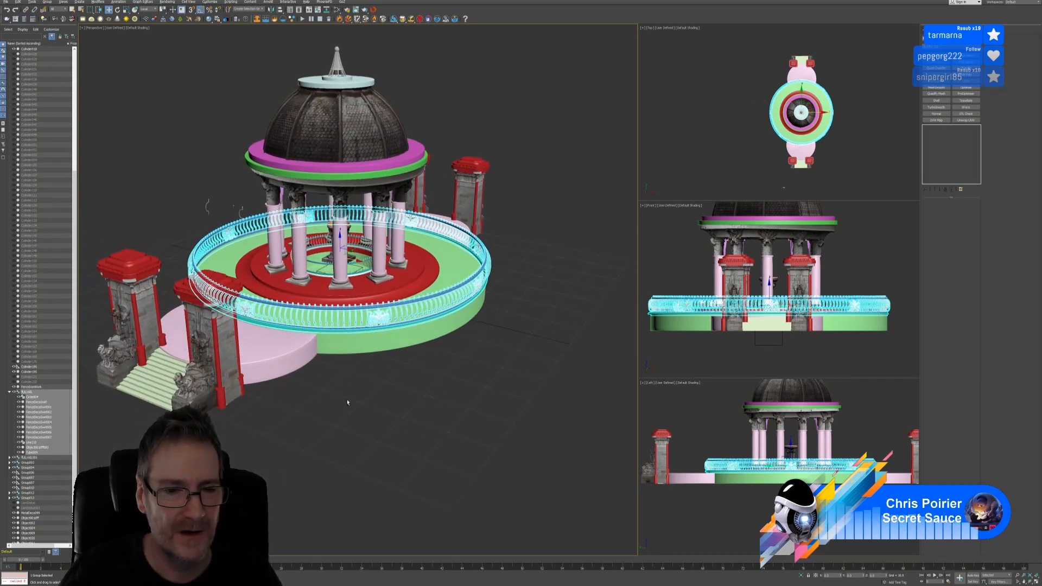
click(260, 370)
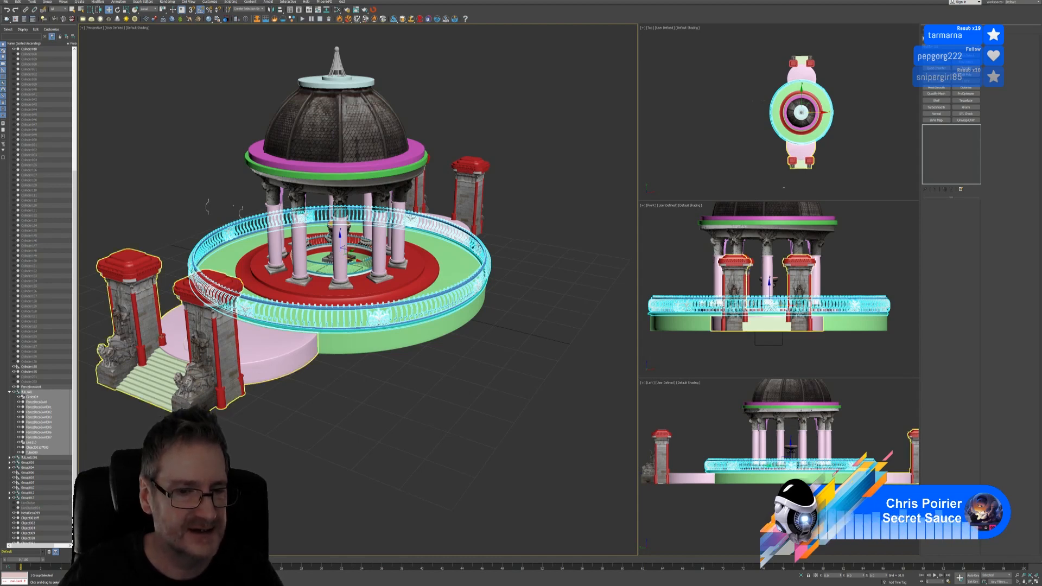
click(348, 331)
click(191, 250)
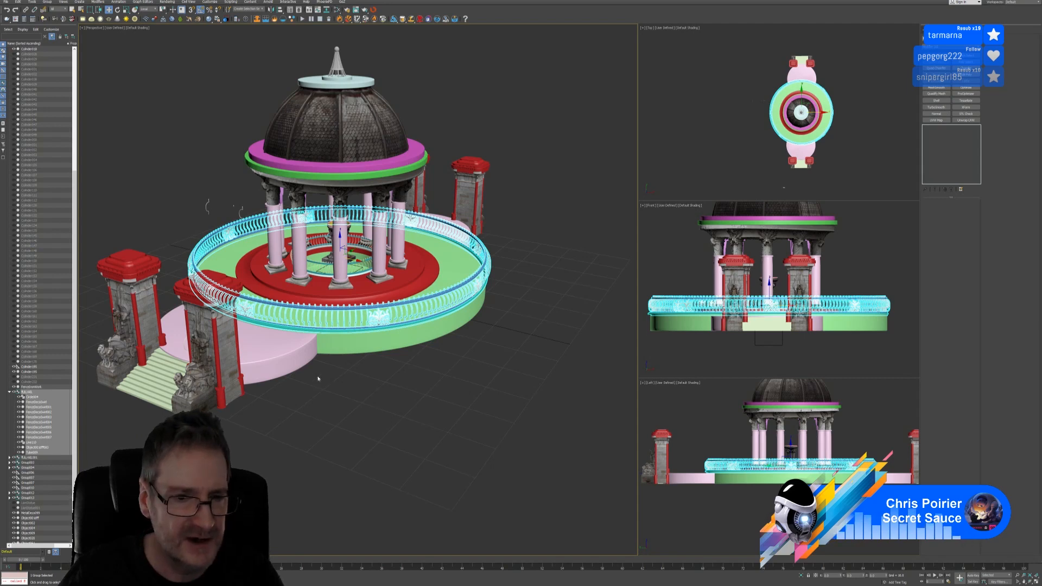
Orbit and pan until the railing overlapping the gate pillar is clearly visible
alt+middle_drag(318, 378, 296, 380)
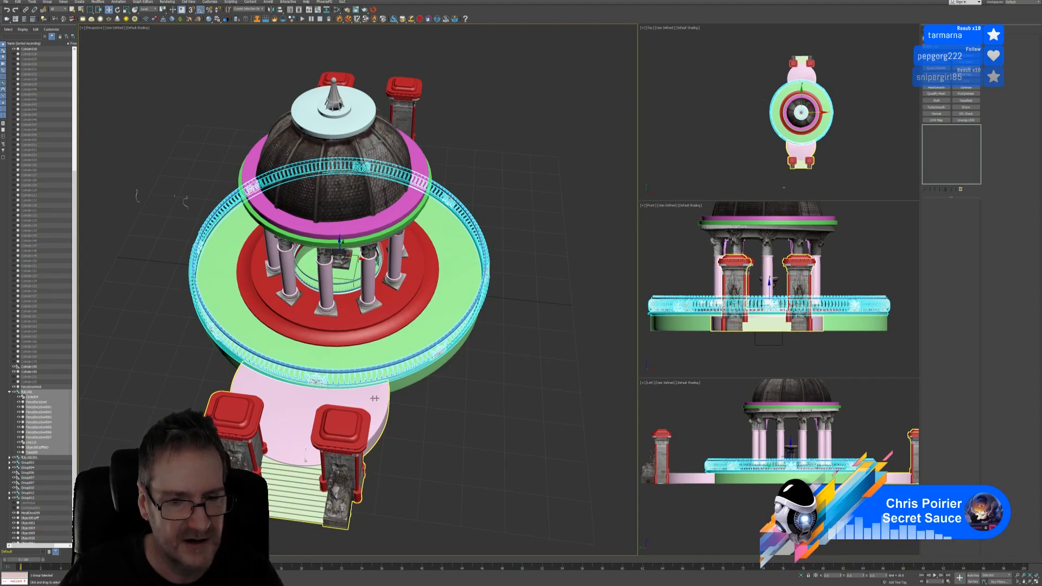
alt+middle_drag(374, 404, 303, 372)
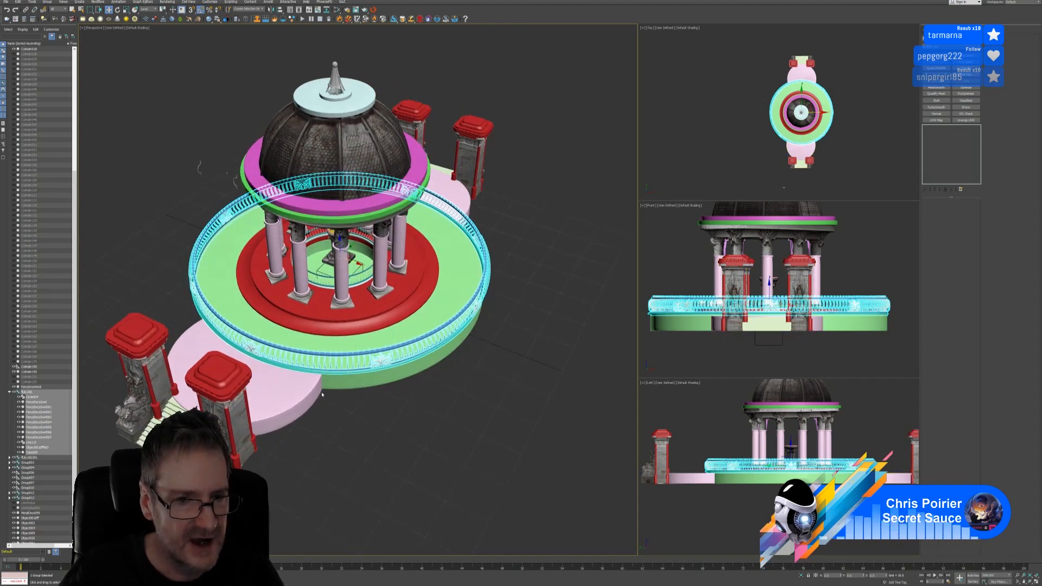
scroll(284, 360, up, 5)
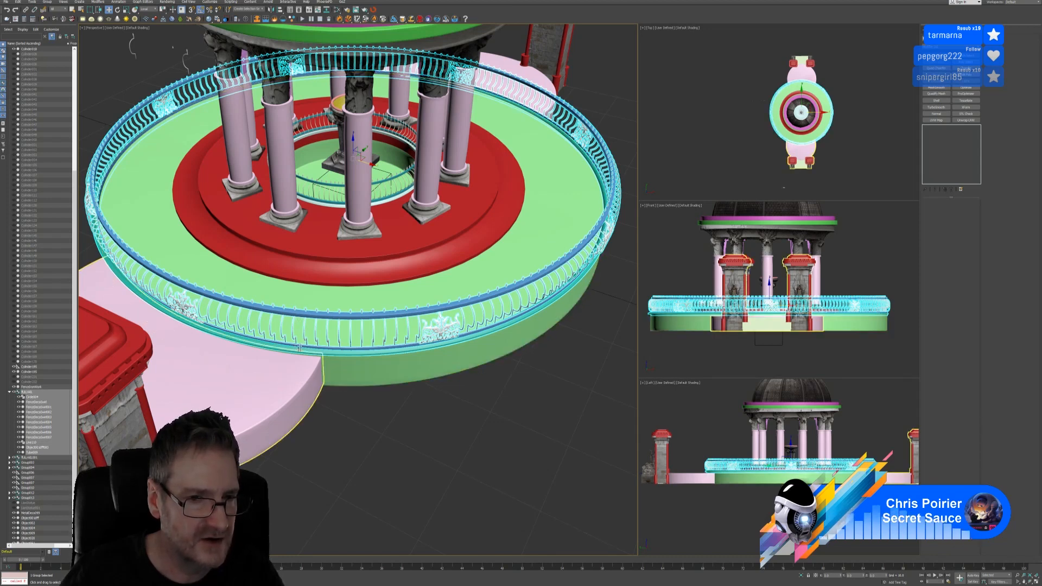
scroll(329, 404, down, 5)
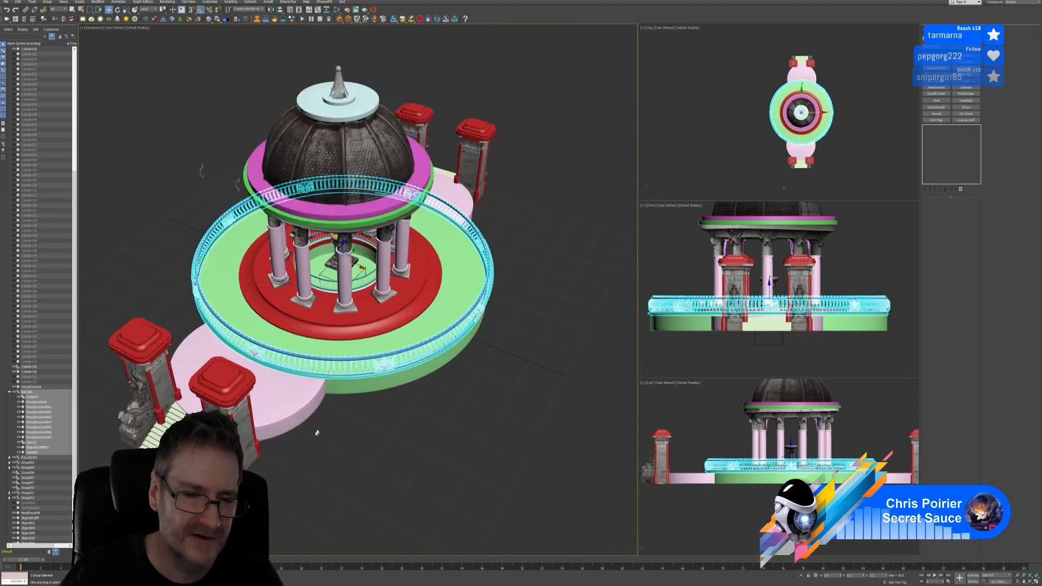
alt+middle_drag(317, 432, 303, 410)
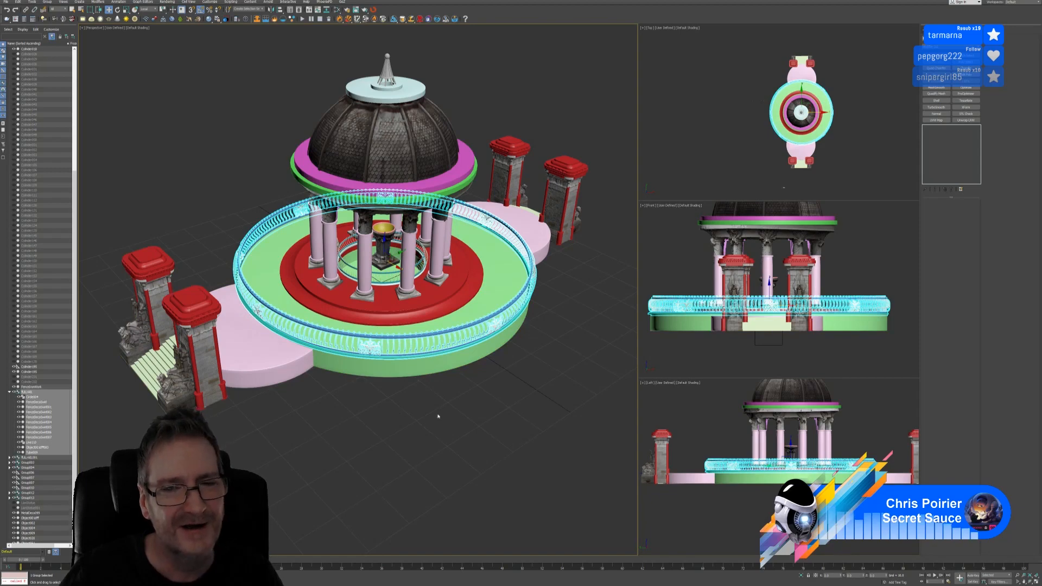
alt+middle_drag(387, 411, 369, 274)
scroll(380, 389, up, 3)
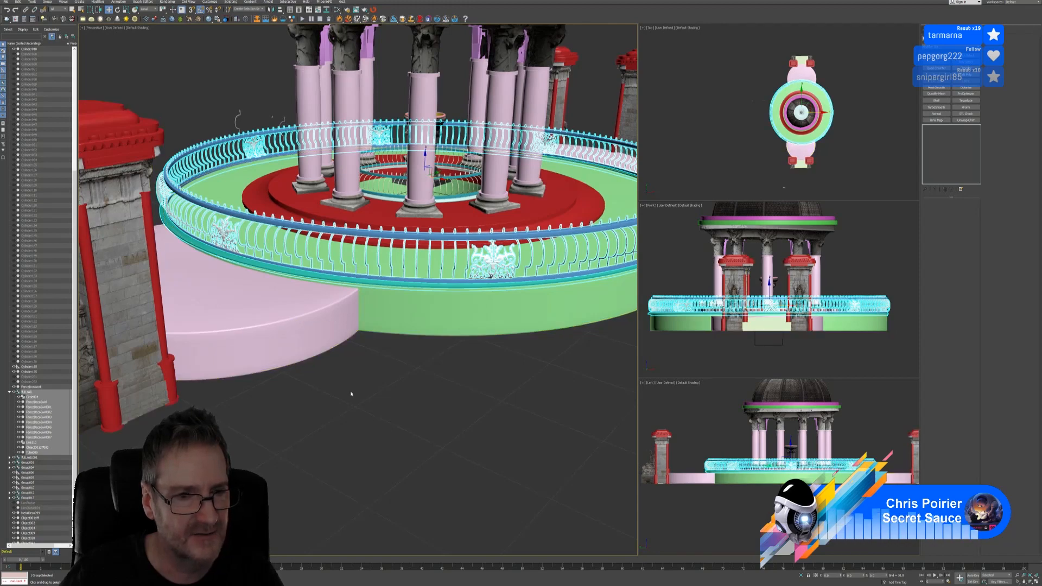
alt+middle_drag(350, 390, 354, 393)
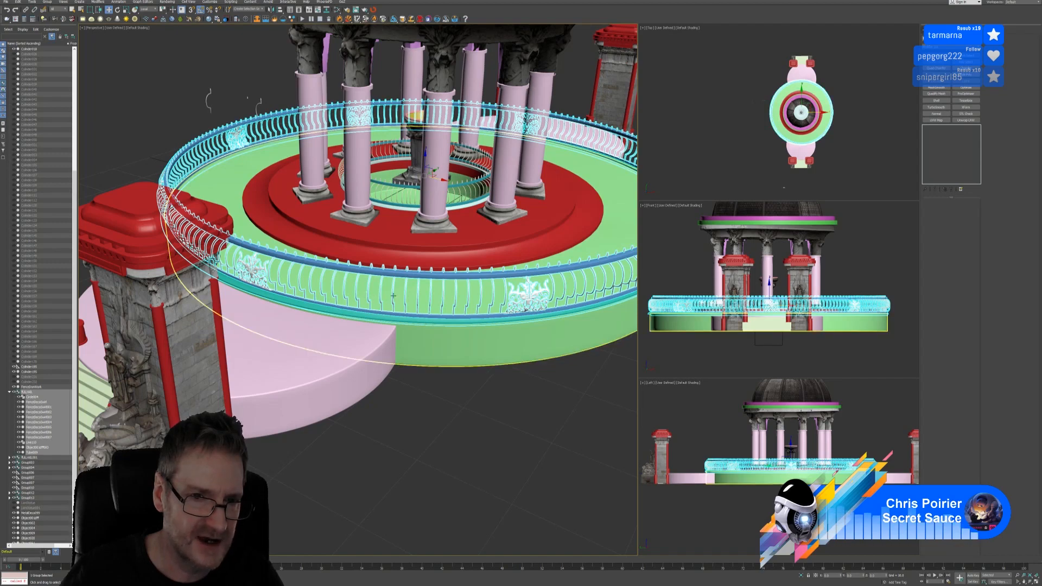
middle_drag(364, 296, 418, 344)
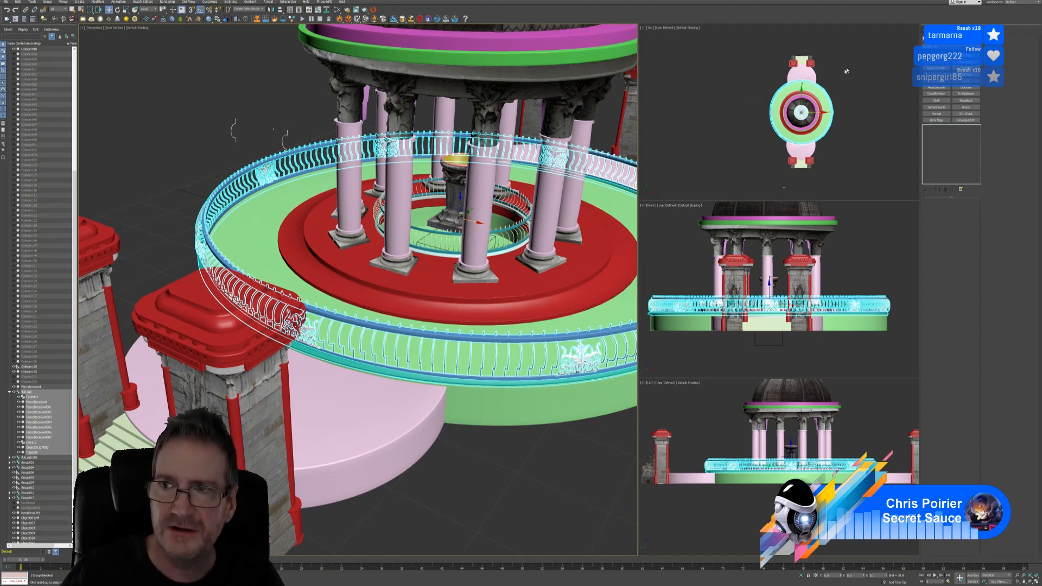
Open the railing's group and select the railing inside it
click(47, 2)
click(53, 25)
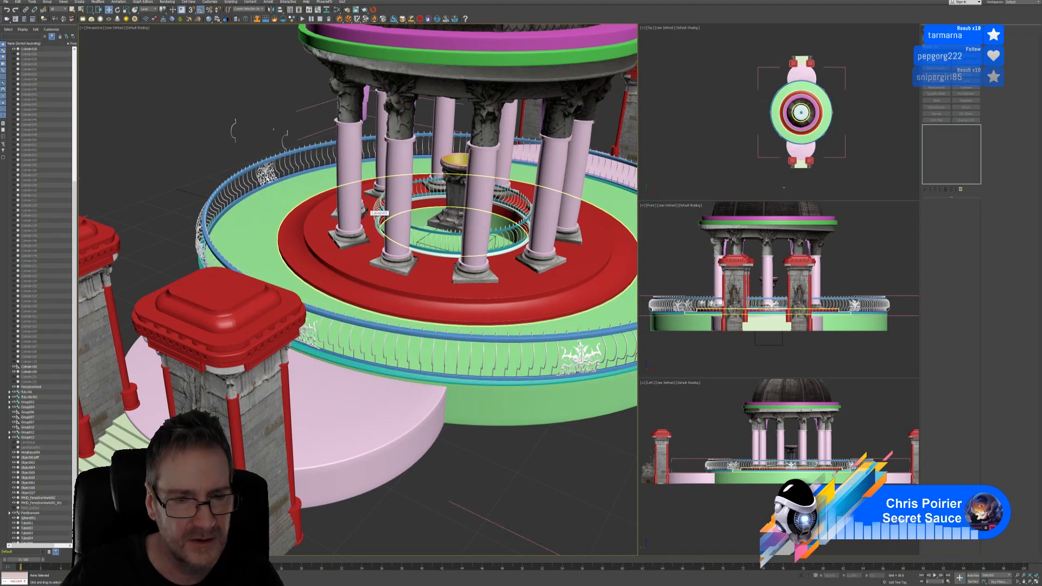
click(417, 360)
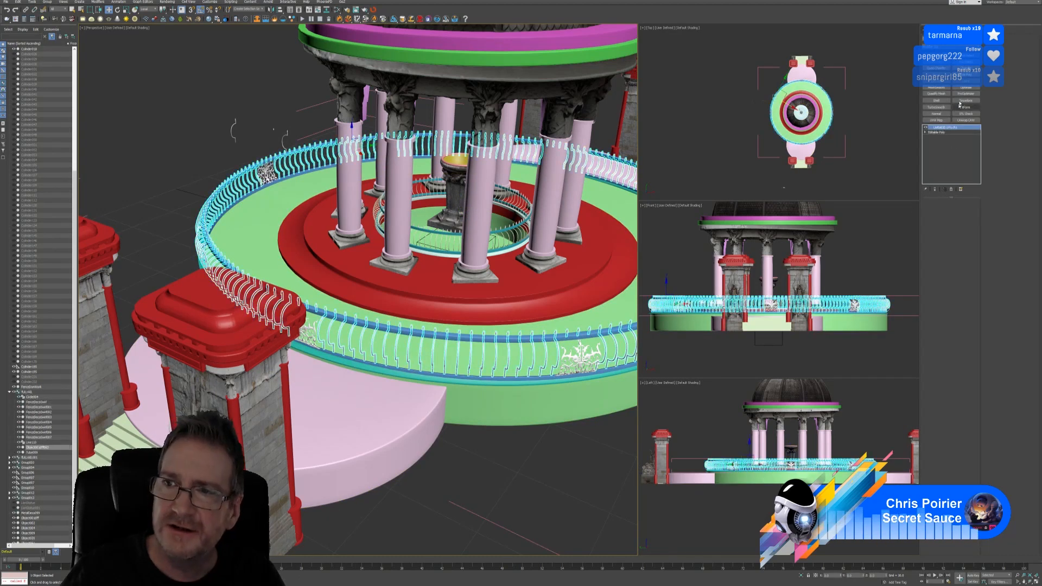
Add an Edit Poly modifier to the railing and select one whole baluster near the gate in Polygon mode
click(967, 76)
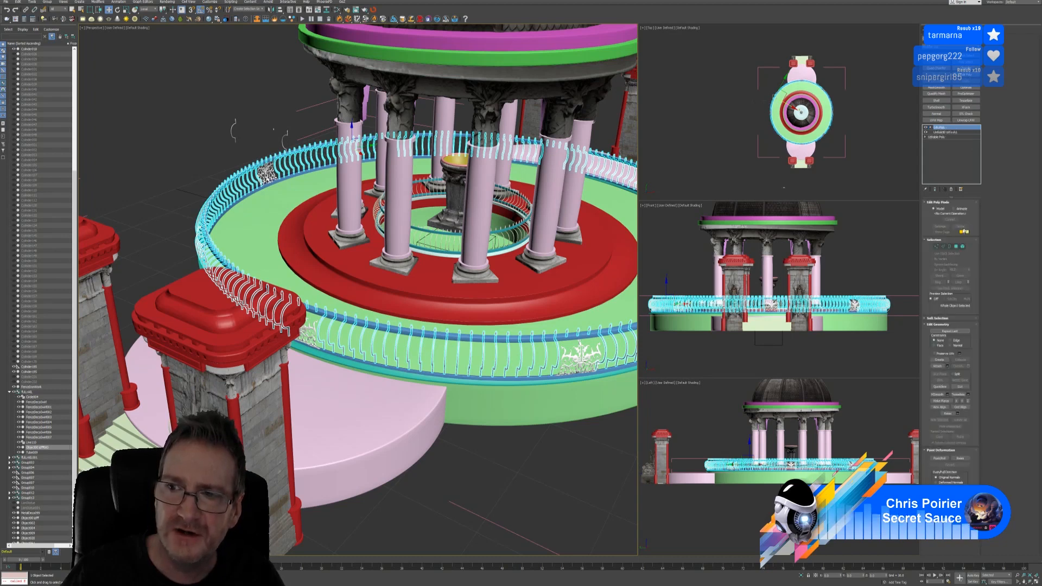
click(962, 246)
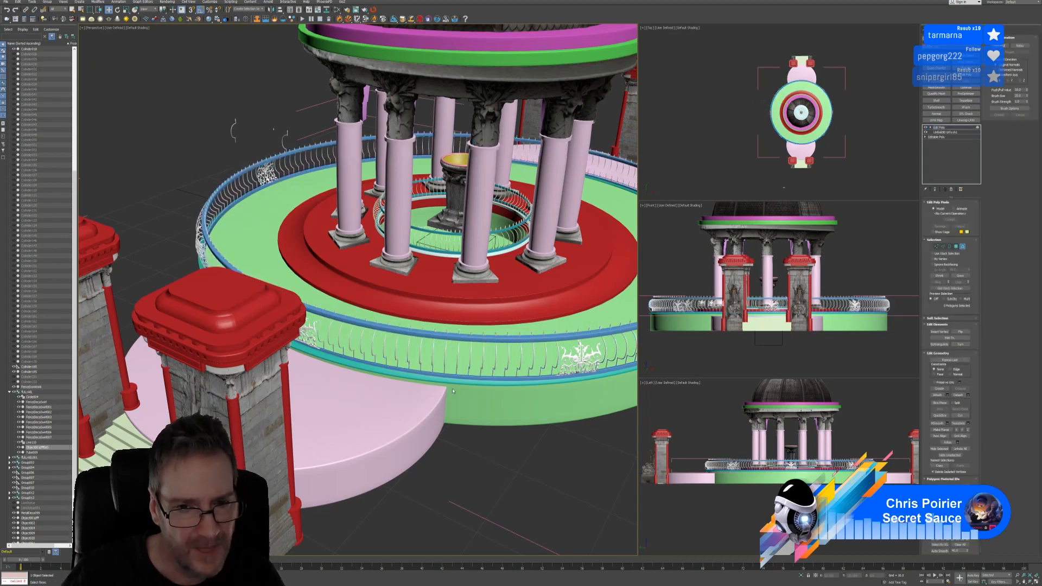
double_click(408, 353)
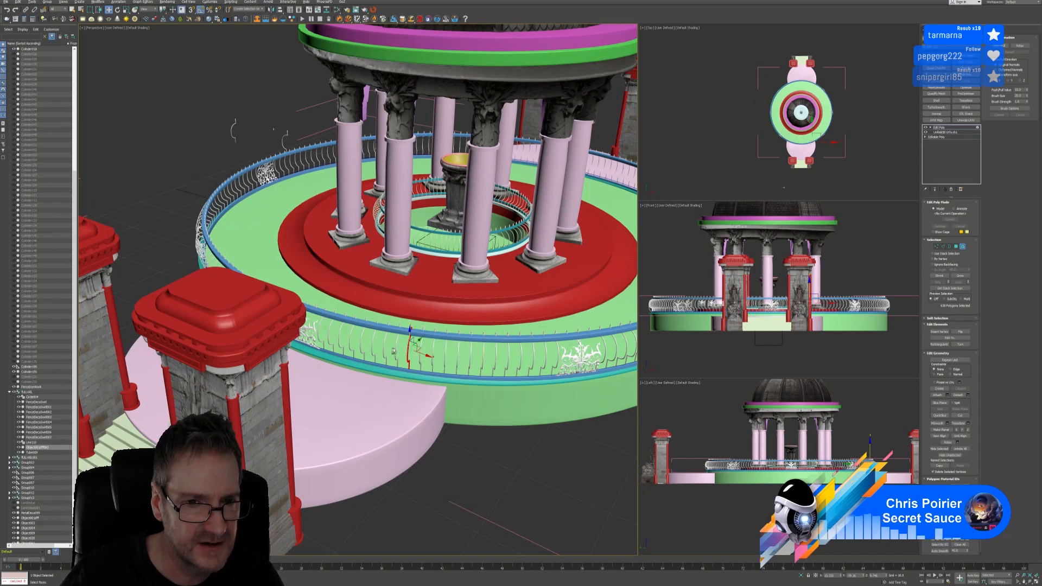
scroll(391, 349, up, 5)
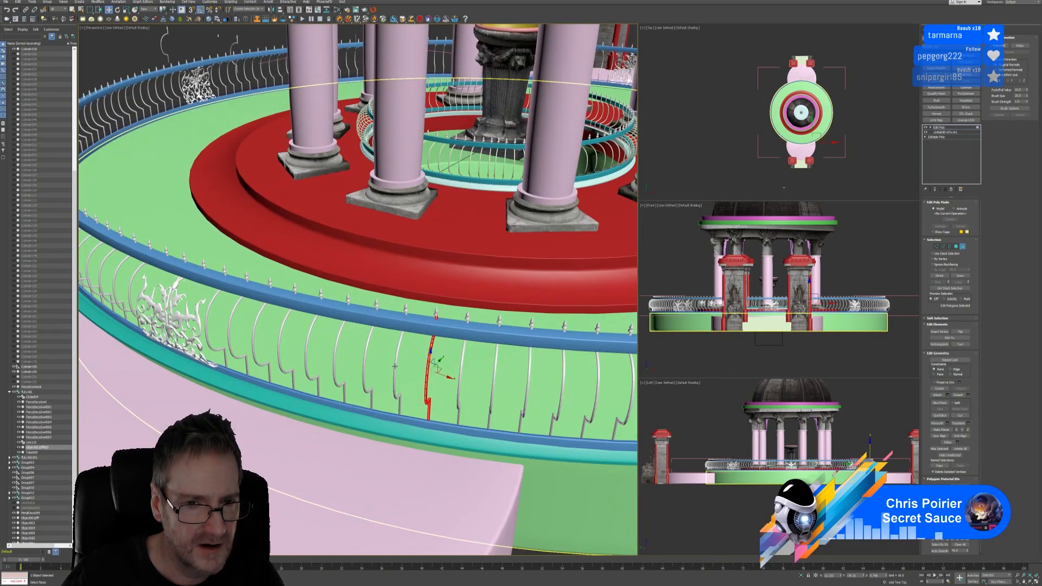
Add the neighbouring balusters one by one along the railing to the selection
ctrl+click(396, 364)
ctrl+click(365, 358)
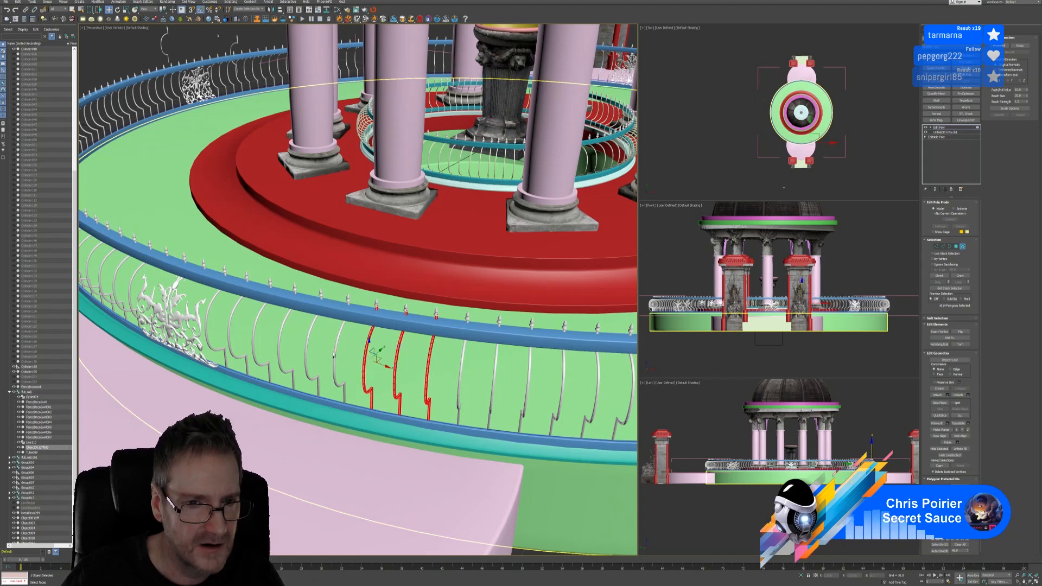
ctrl+click(336, 352)
ctrl+click(305, 350)
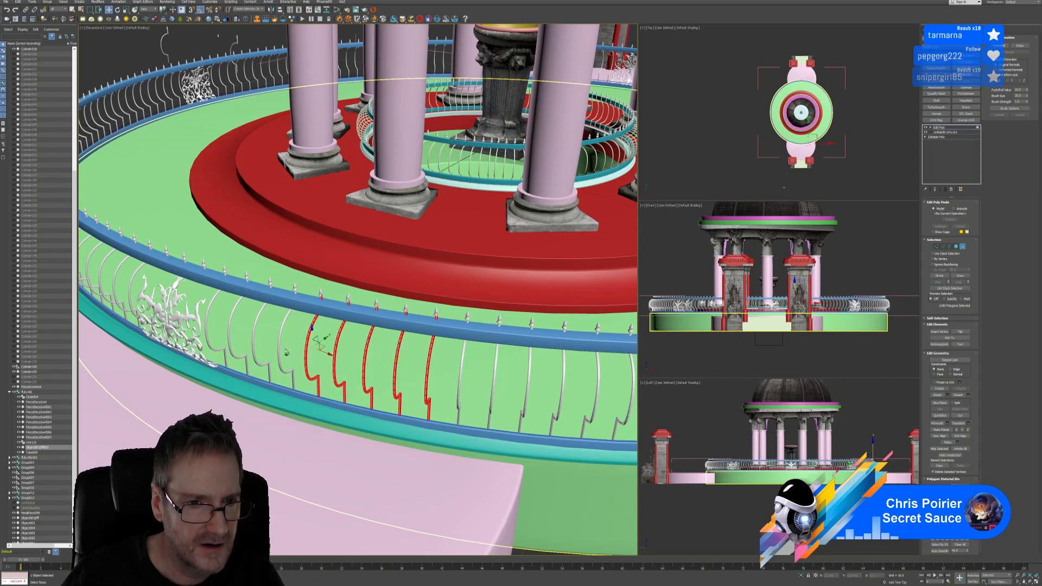
ctrl+click(278, 346)
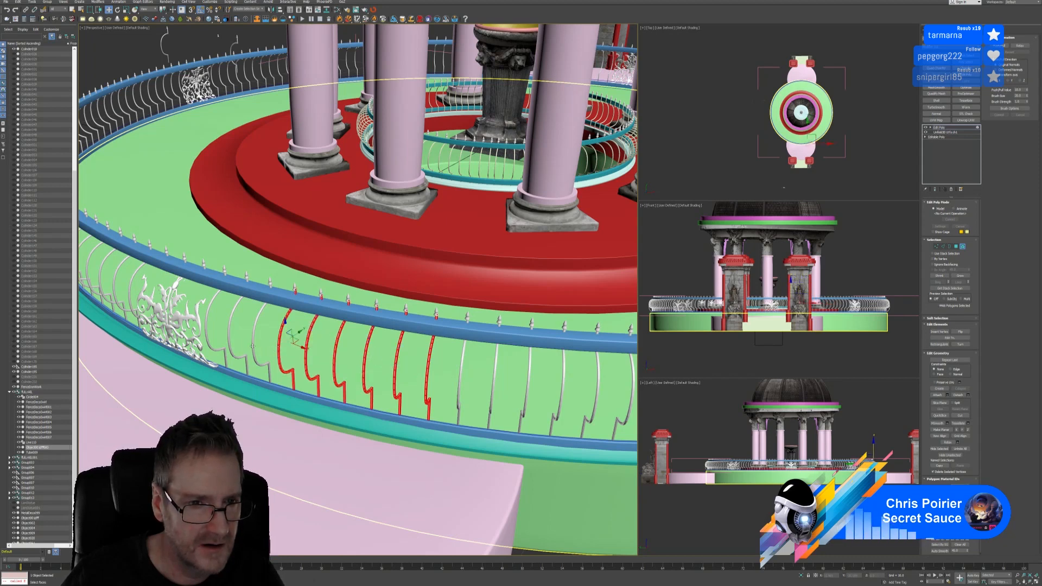
ctrl+click(252, 345)
ctrl+click(229, 337)
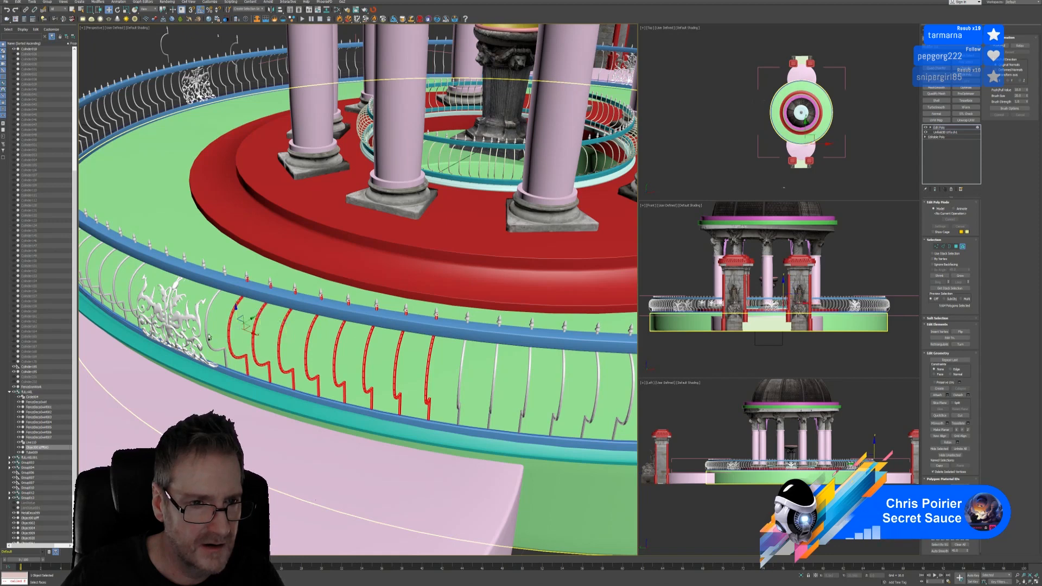
ctrl+click(207, 333)
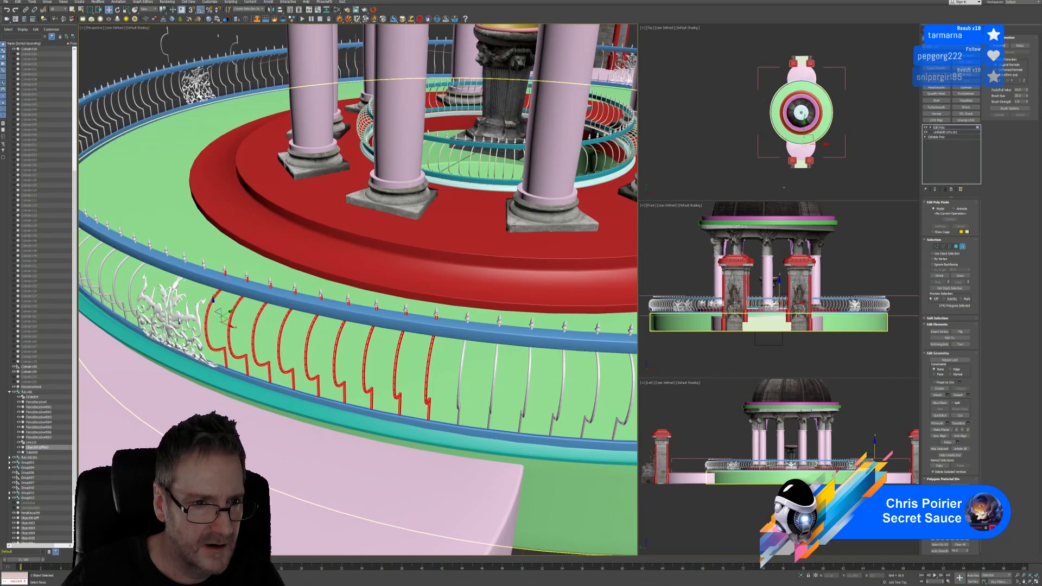
middle_drag(186, 319, 336, 444)
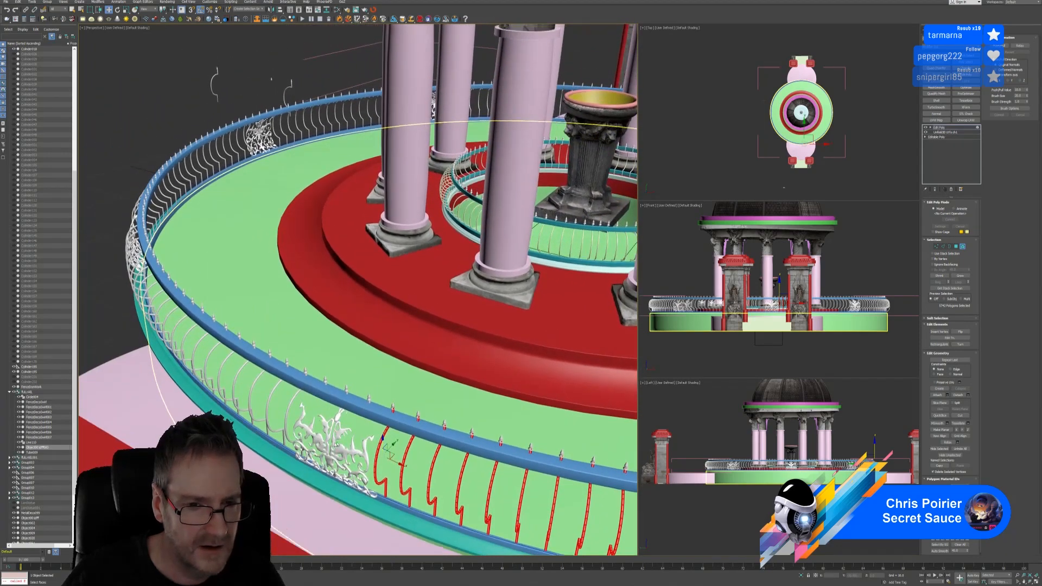
ctrl+click(291, 401)
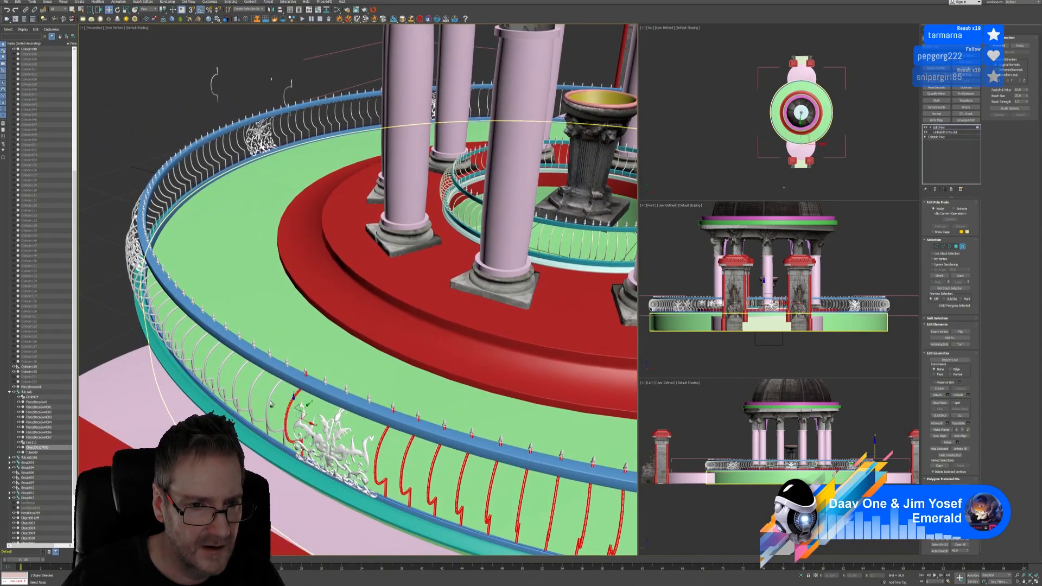
ctrl+click(270, 398)
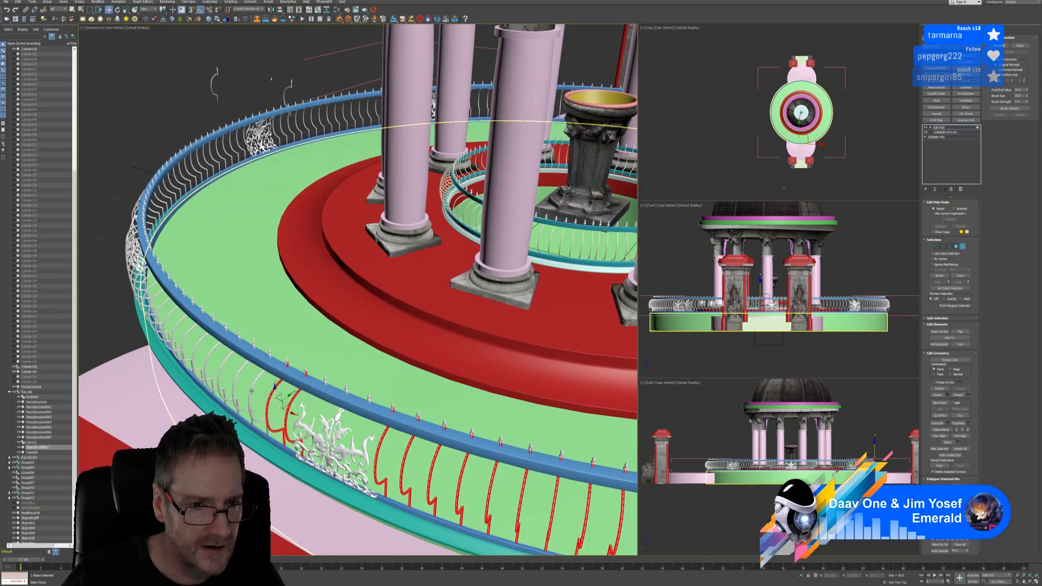
ctrl+click(250, 390)
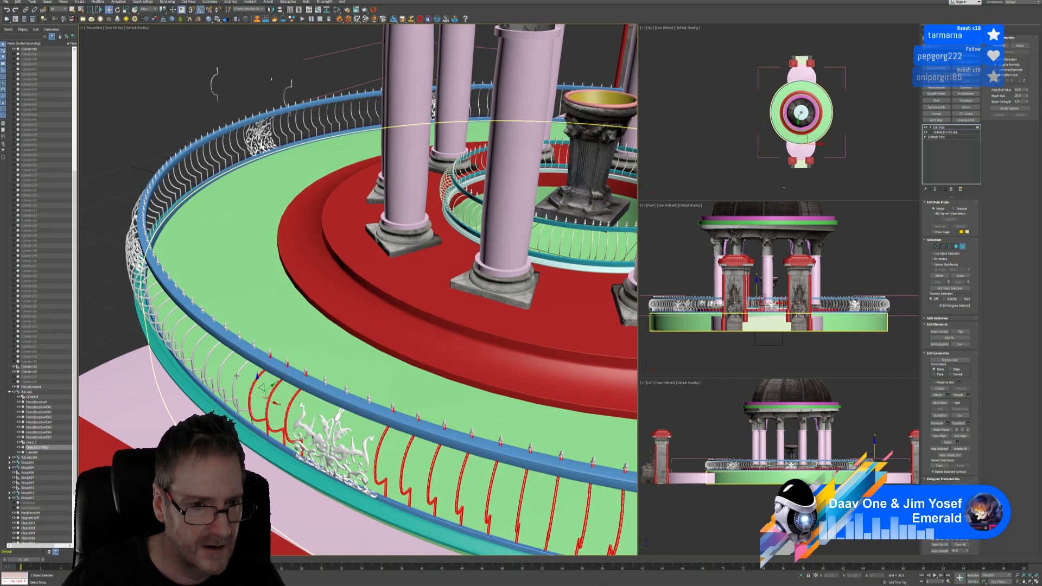
ctrl+click(237, 375)
Extend the baluster selection further left under the pillar and orbit to check coverage
alt+middle_drag(236, 376, 304, 468)
scroll(312, 437, down, 3)
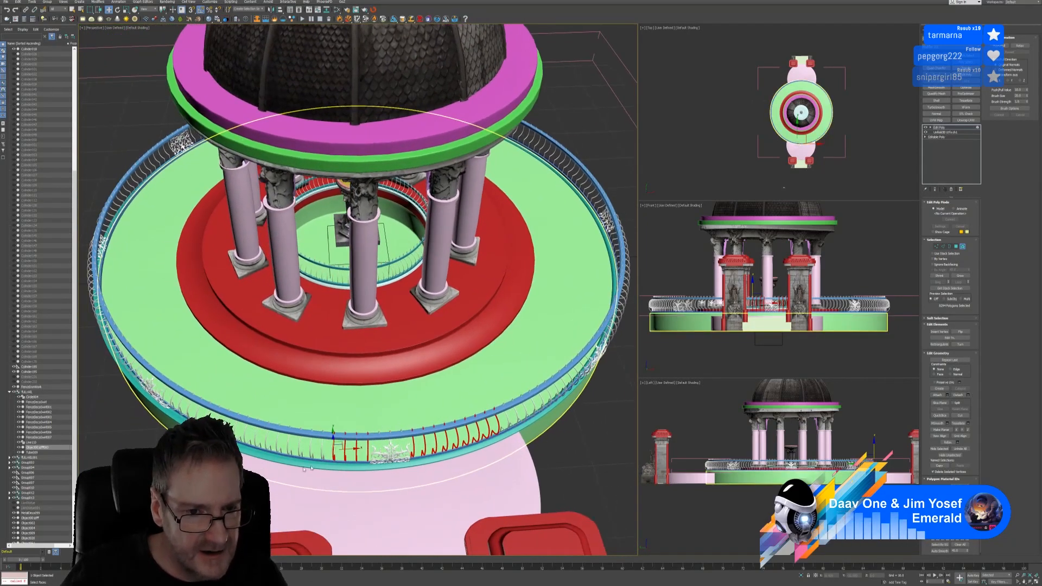
ctrl+click(317, 451)
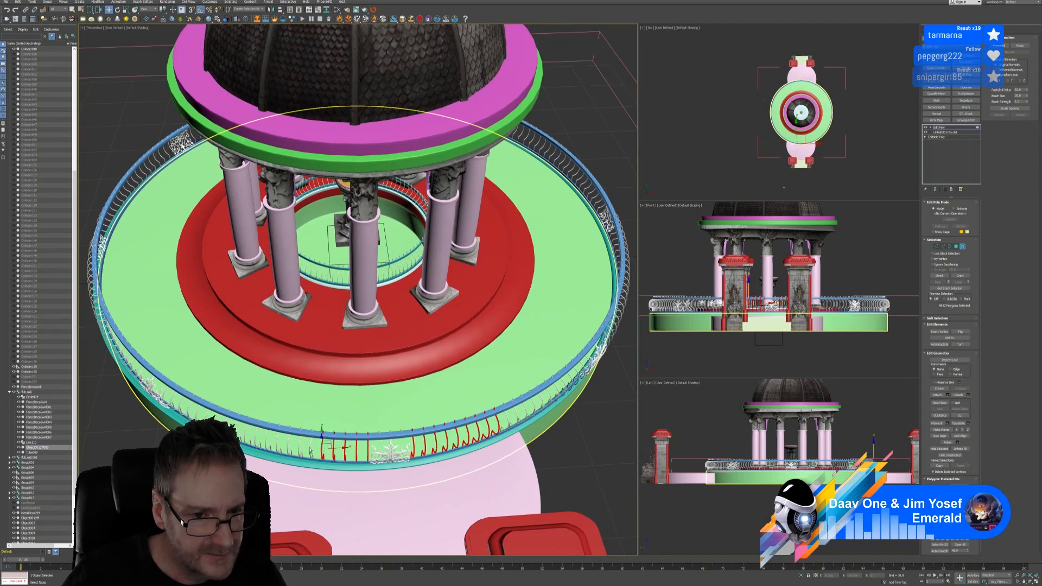
ctrl+click(307, 448)
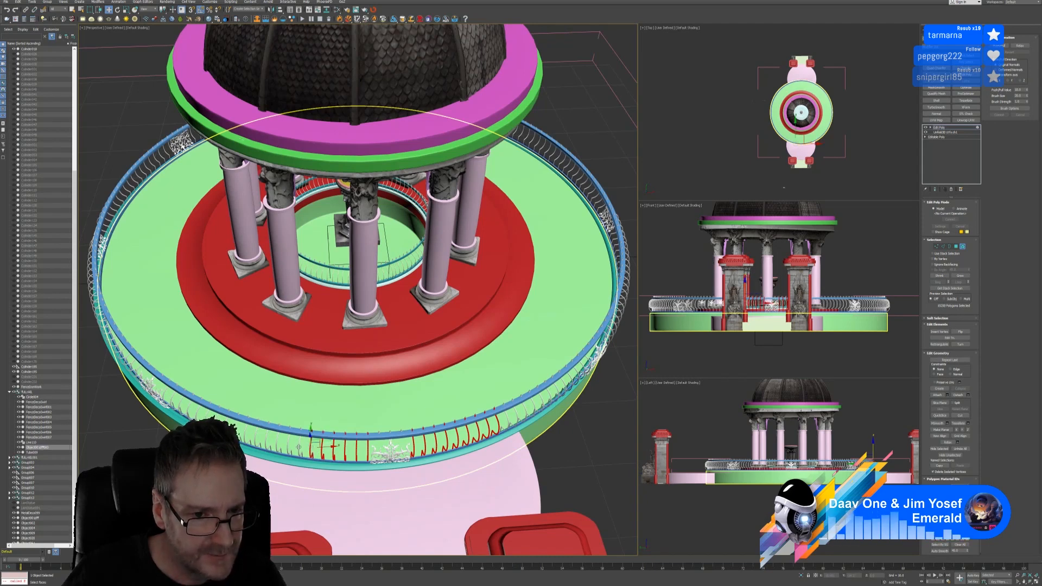
ctrl+click(298, 447)
ctrl+click(288, 448)
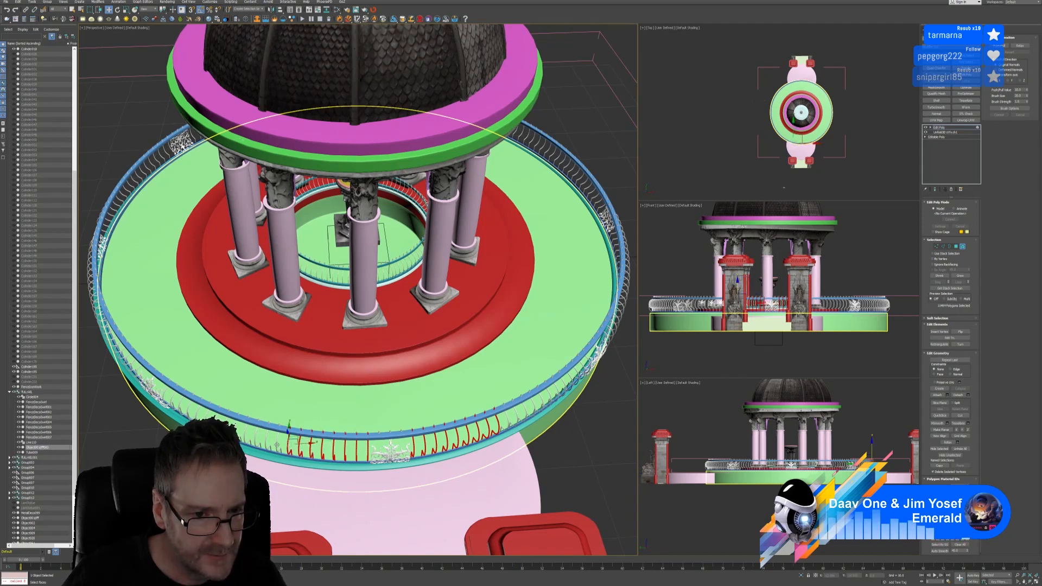
ctrl+click(279, 448)
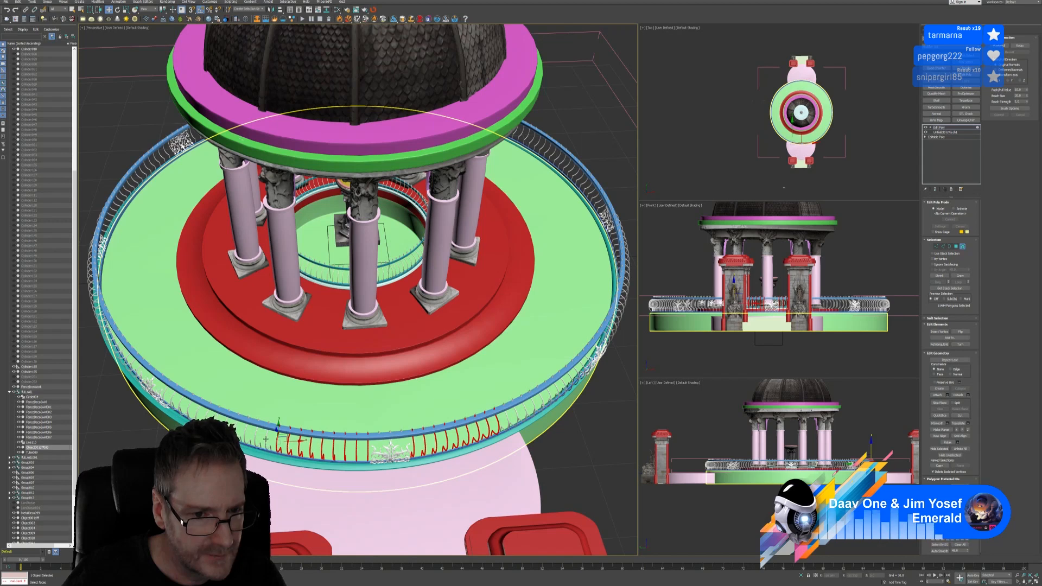
ctrl+click(264, 444)
ctrl+click(509, 423)
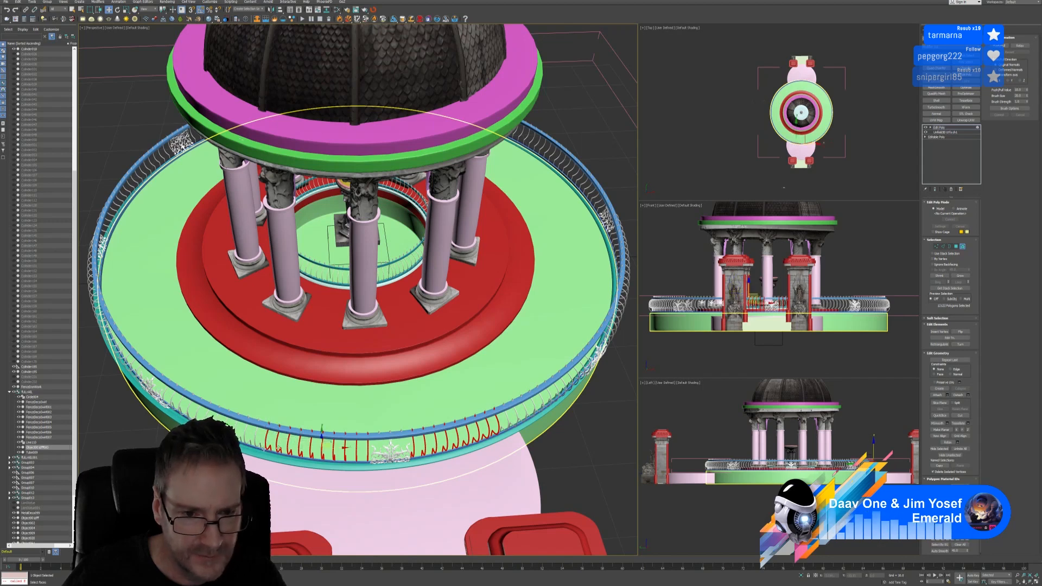
ctrl+click(253, 439)
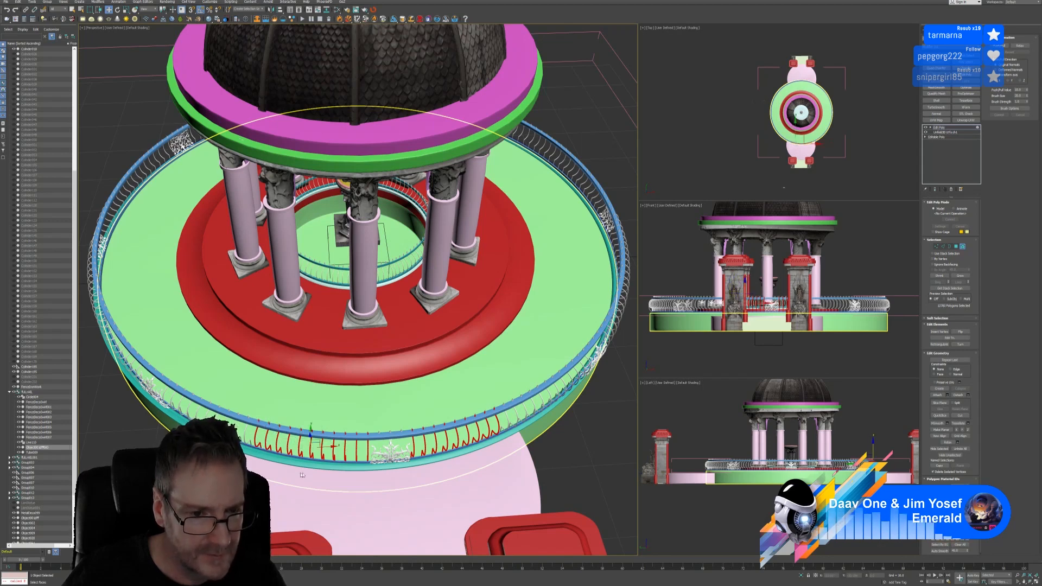
alt+middle_drag(255, 443, 313, 474)
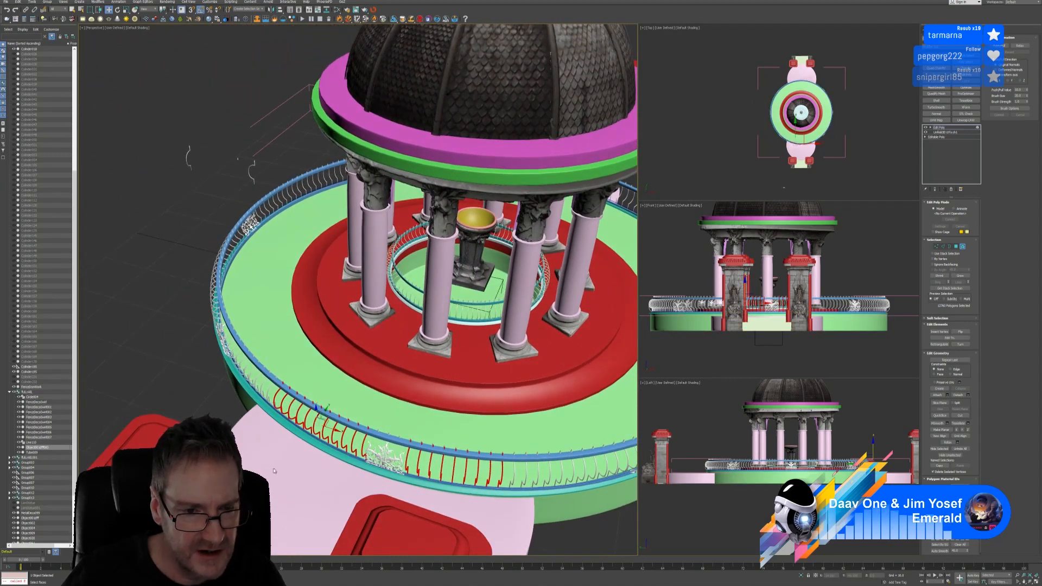
alt+middle_drag(273, 467, 339, 483)
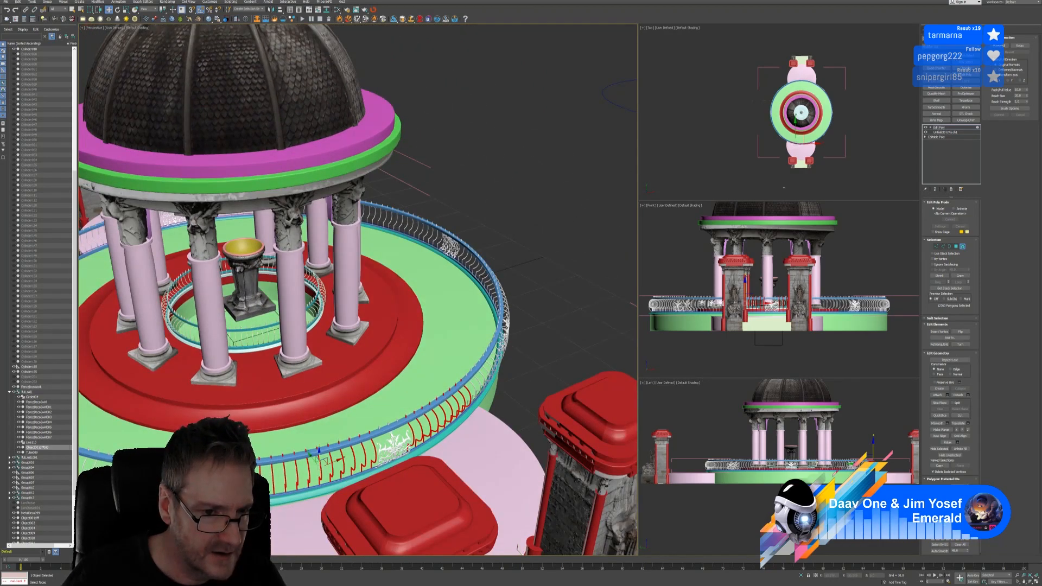
Trim the face selection and delete the balusters where the gate meets the railing, then inspect the gap
key(ctrl+z)
mouse_move(339, 483)
alt+middle_down()
mouse_move(328, 429)
mouse_move(335, 473)
alt+middle_up()
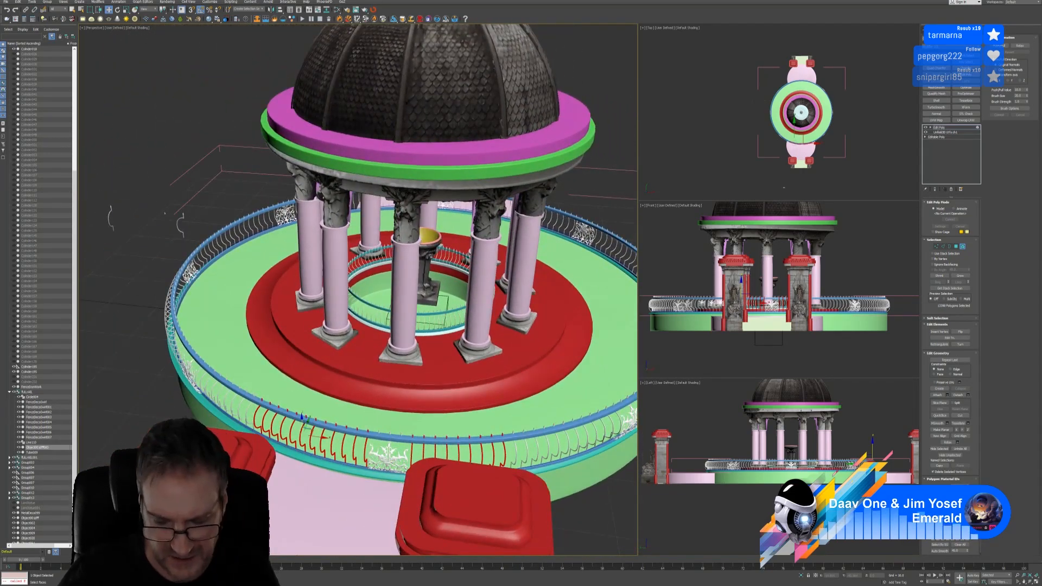
key(Delete)
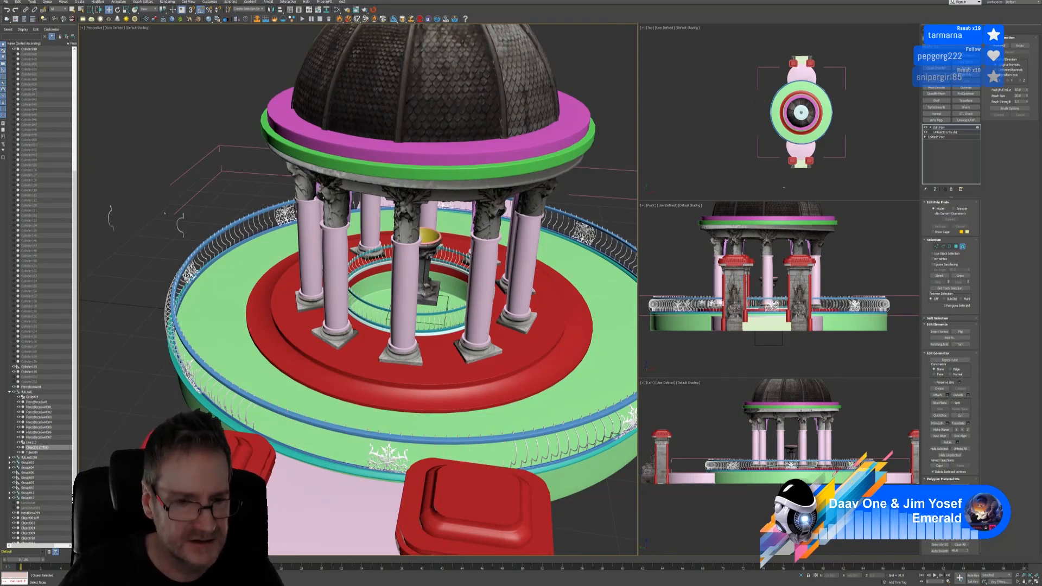
alt+middle_drag(275, 460, 266, 464)
alt+middle_drag(311, 492, 326, 494)
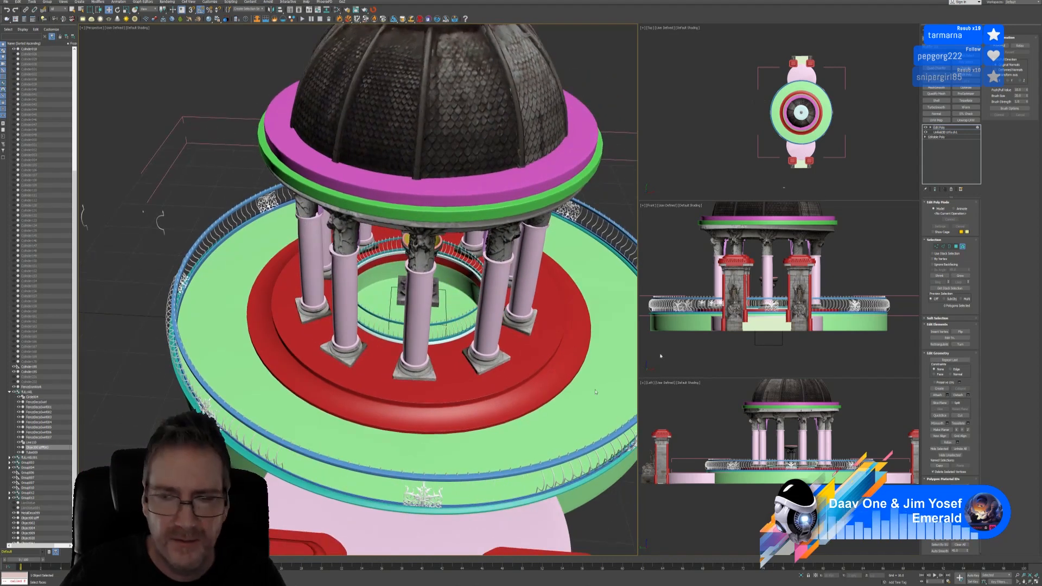
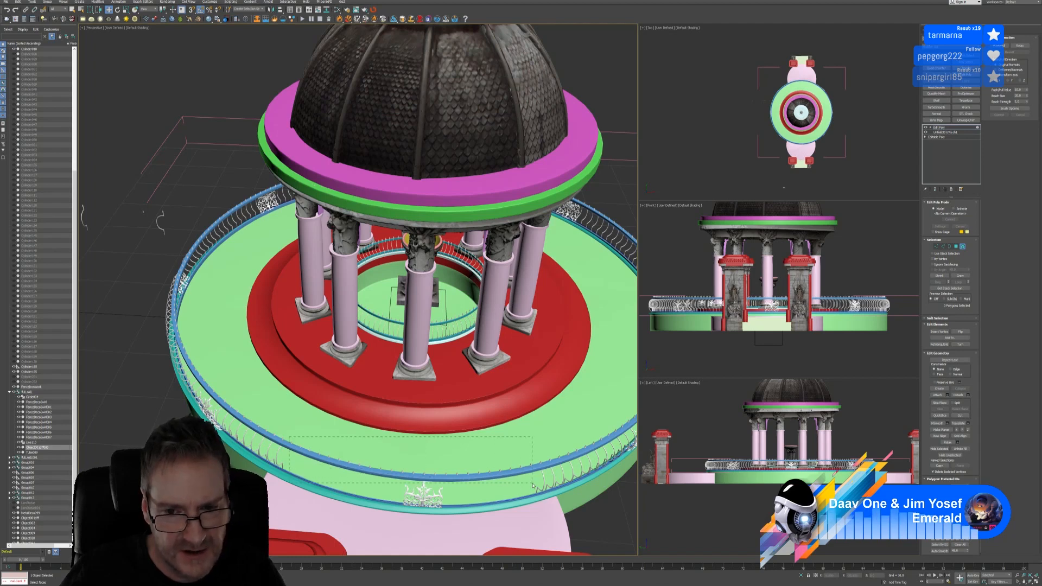
Delete the selected railing pieces at the front of the ring
drag(532, 485, 534, 485)
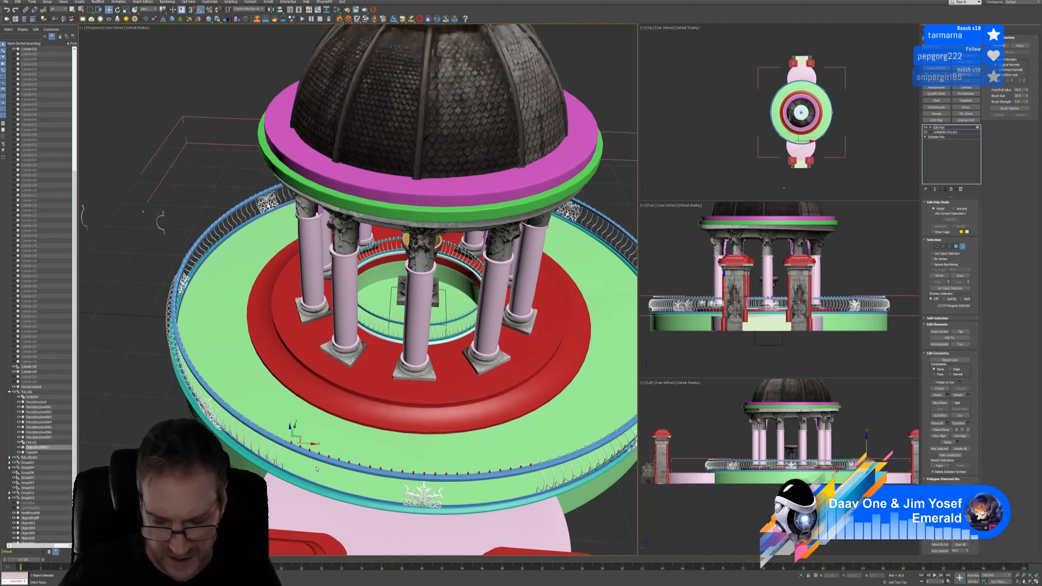
key(Delete)
middle_drag(419, 460, 397, 455)
Delete the crown ornament from the front railing and select the railing tube
click(967, 246)
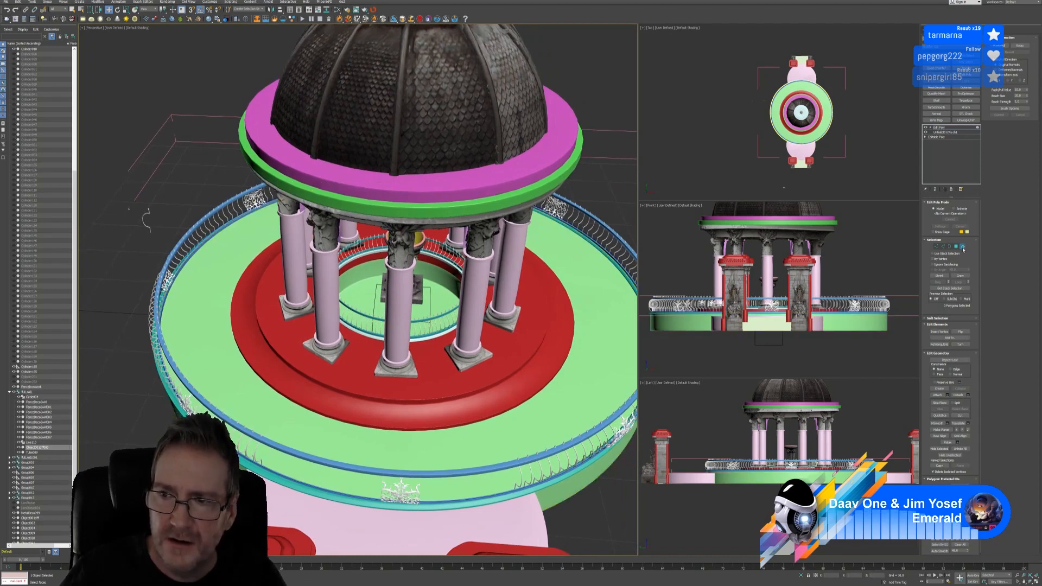
click(404, 491)
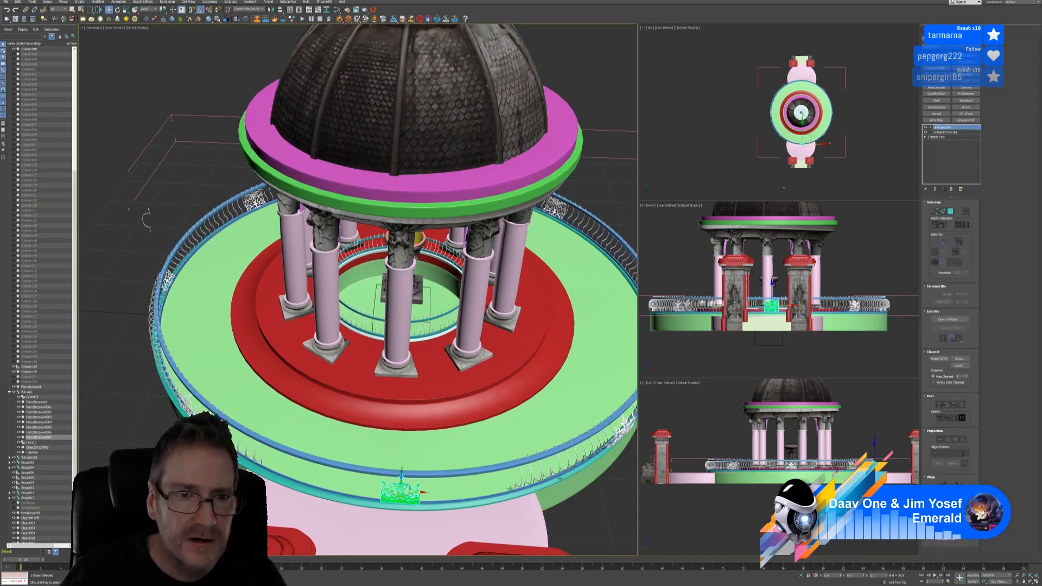
key(Delete)
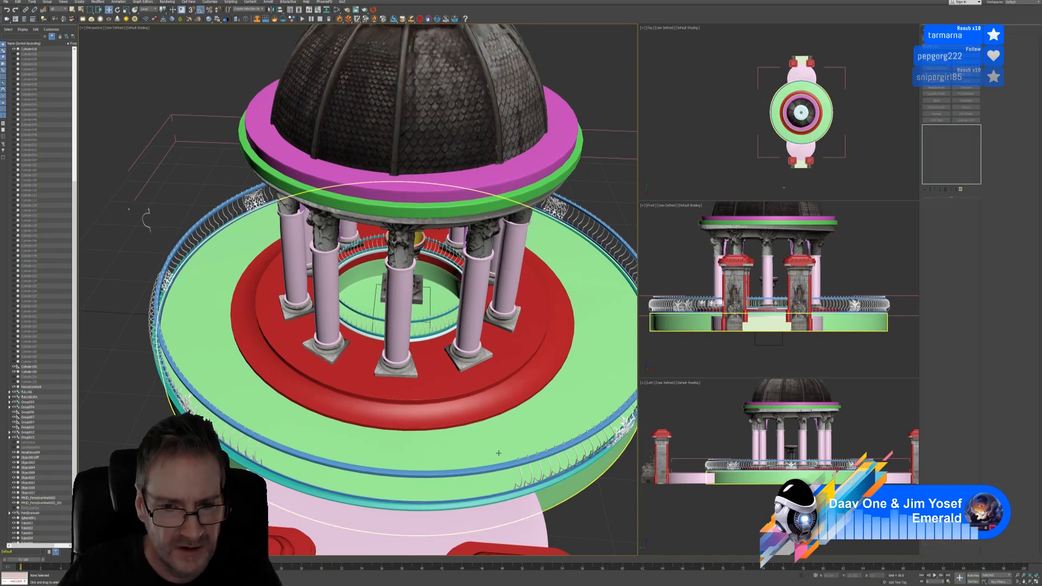
middle_drag(485, 455, 482, 451)
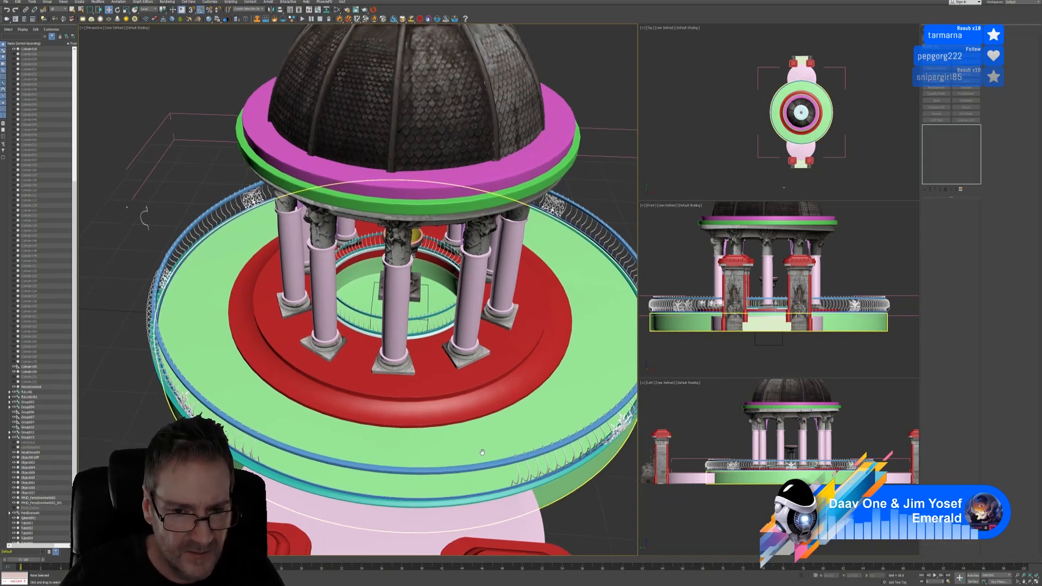
click(515, 460)
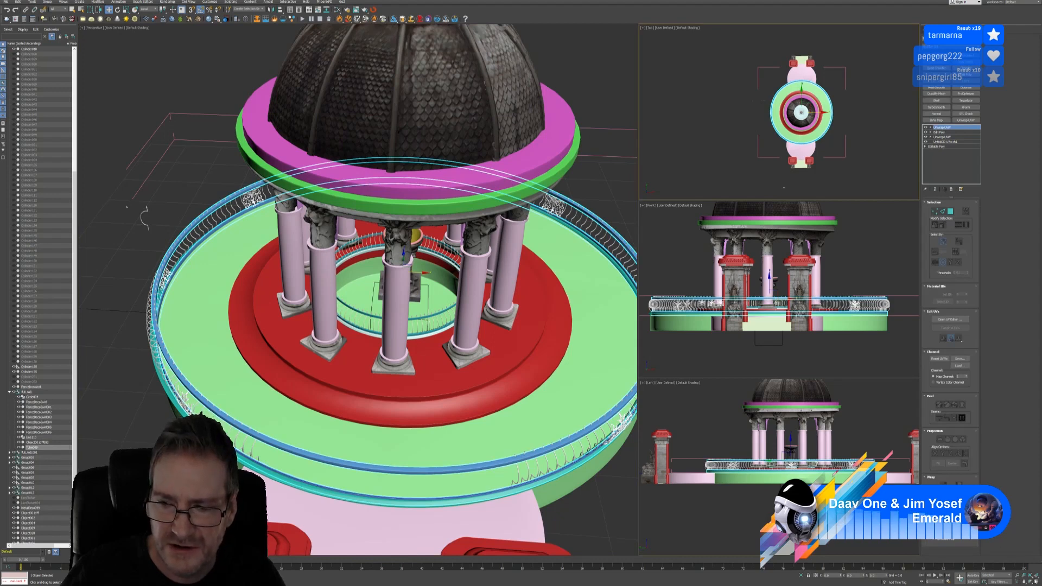
Collapse the railing tube's modifier stack to an editable poly
key(alt+w)
scroll(505, 504, up, 8)
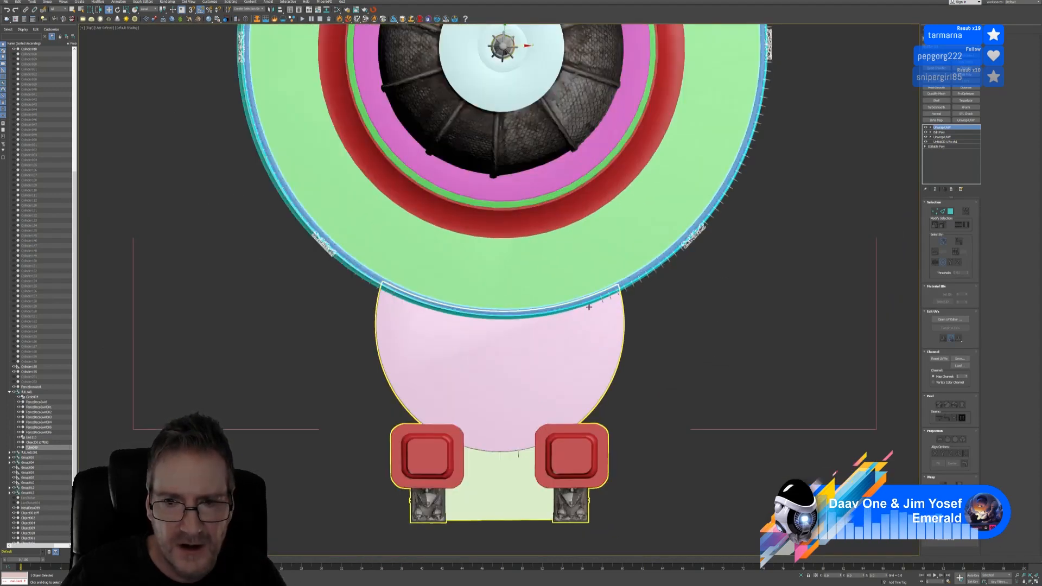
scroll(589, 307, up, 2)
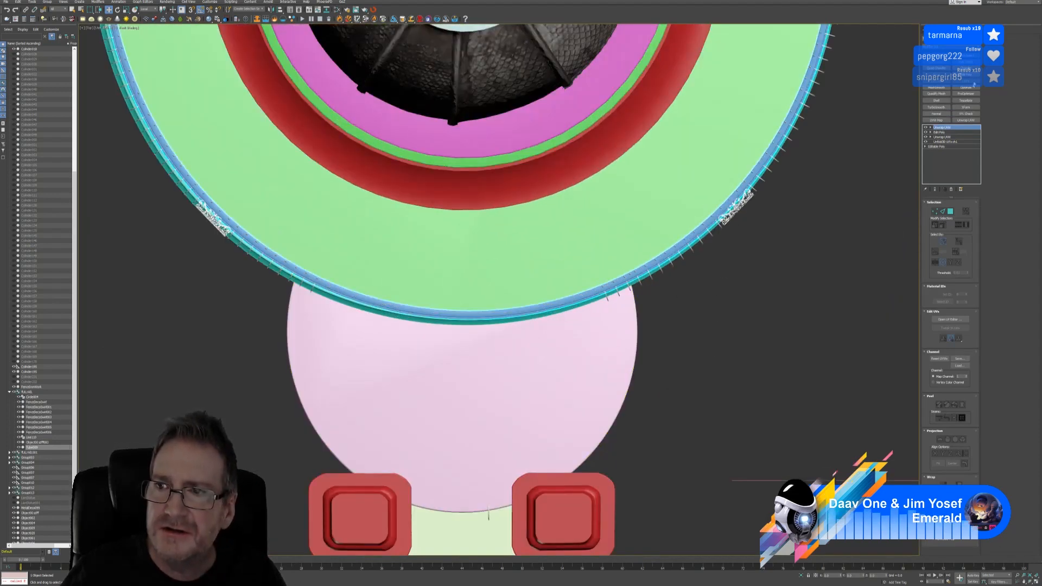
right_click(948, 130)
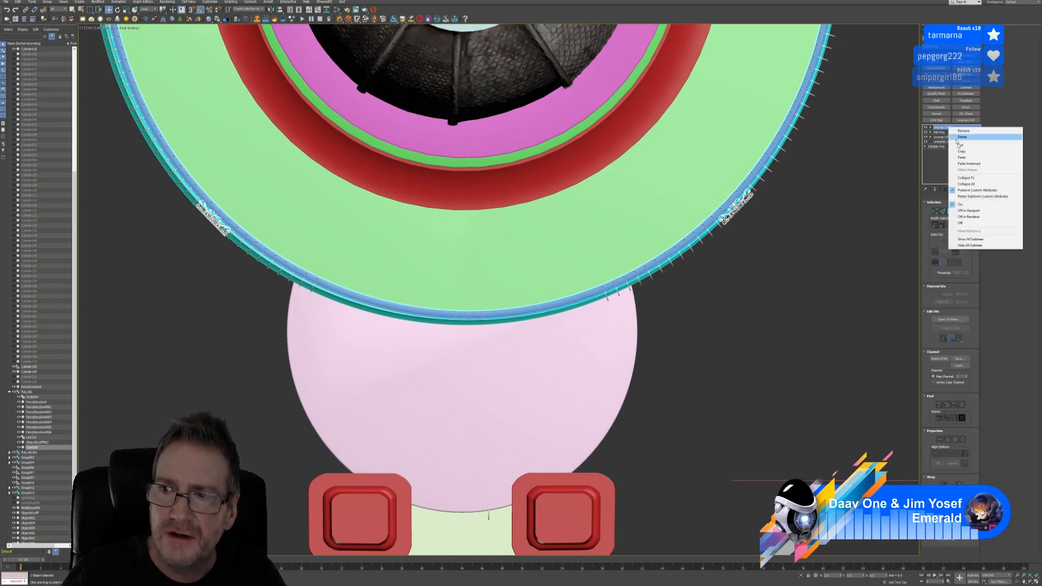
click(964, 184)
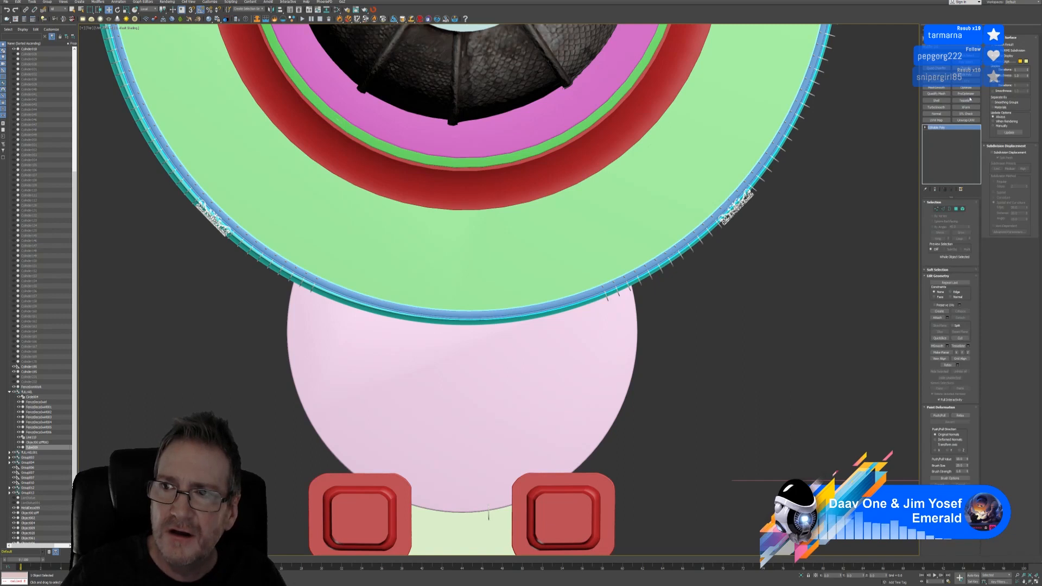
QuickSlice the railing in the Top view on both sides of the gate
click(939, 338)
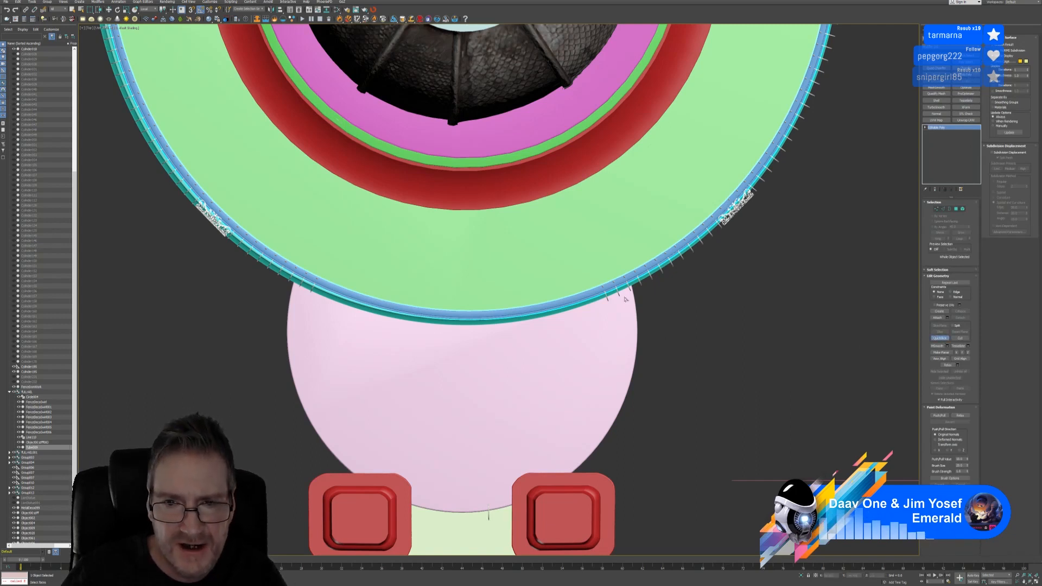
click(601, 276)
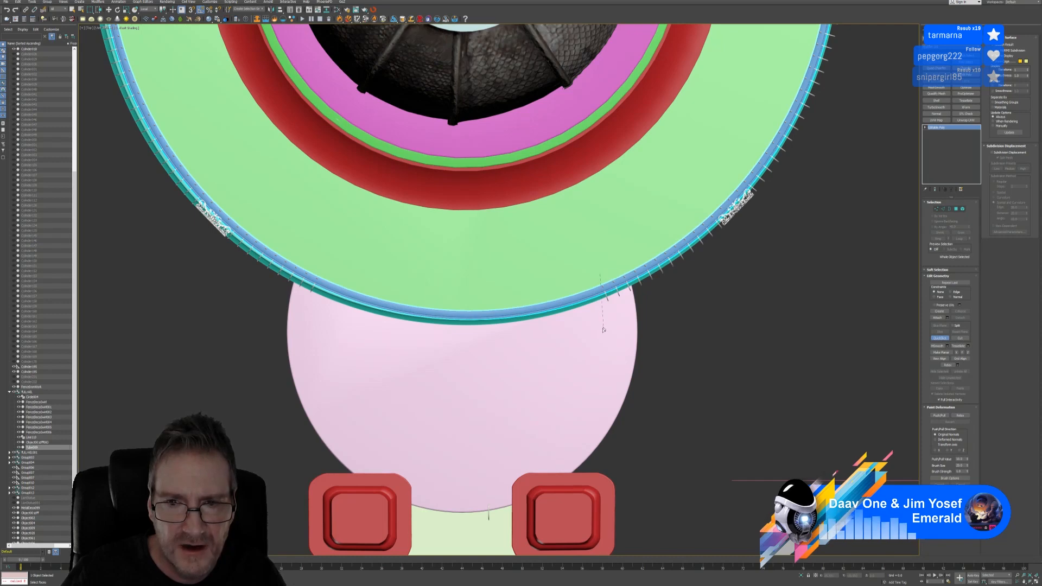
click(602, 332)
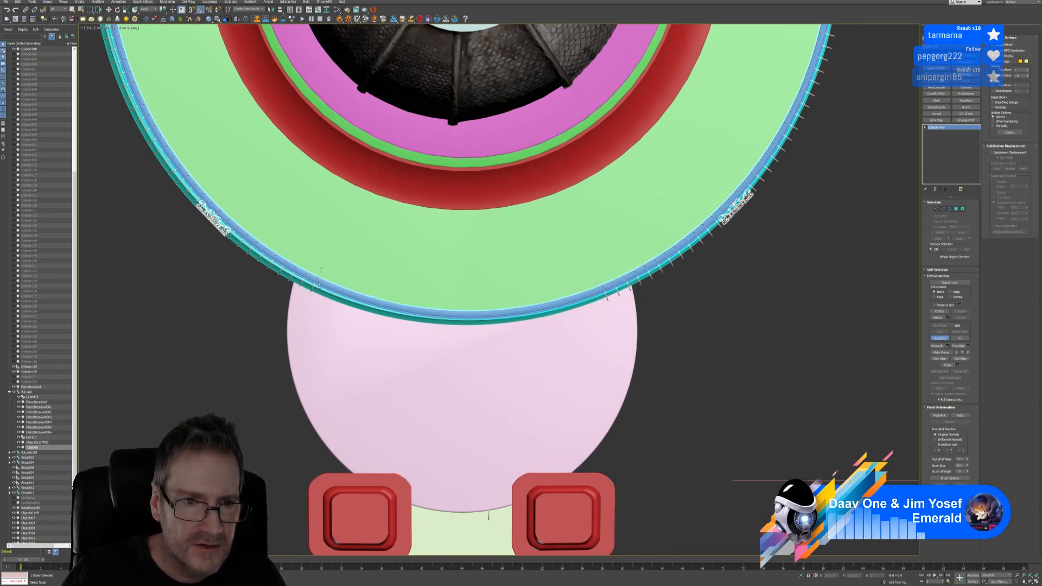
click(319, 328)
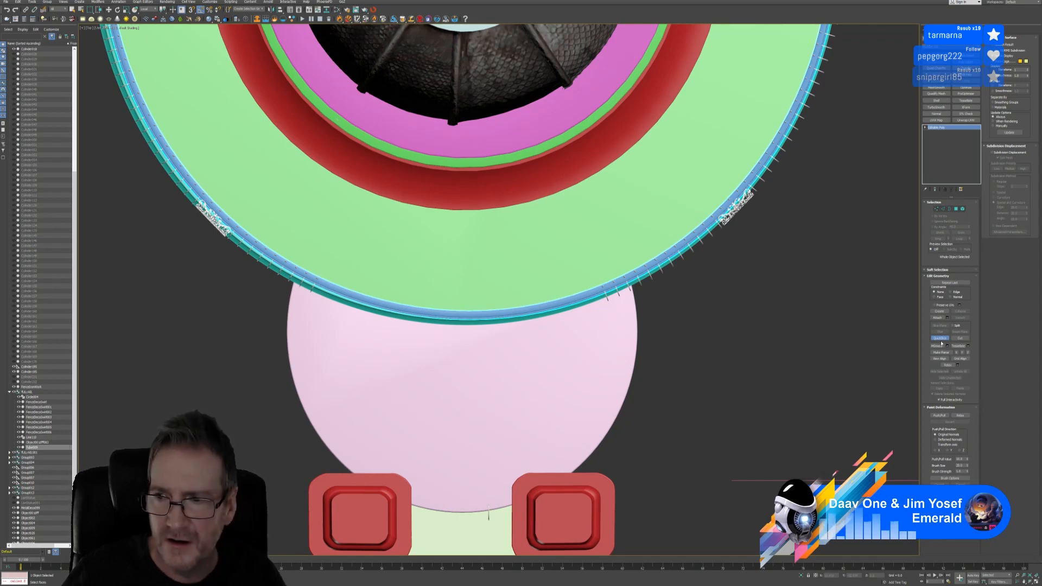
key(w)
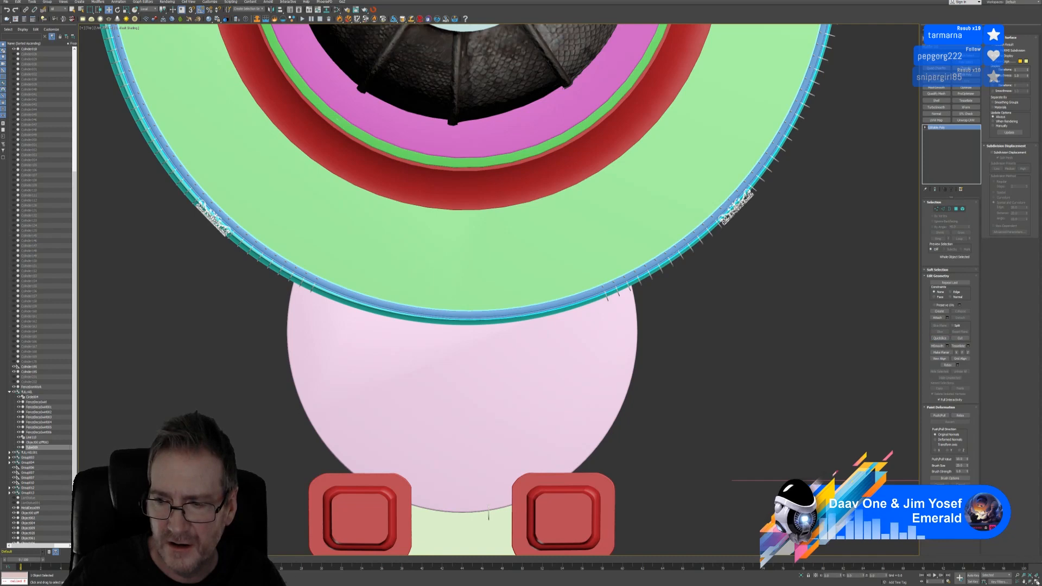
Select the rail polygons spanning the gate, excluding the end polygons on both sides
click(958, 210)
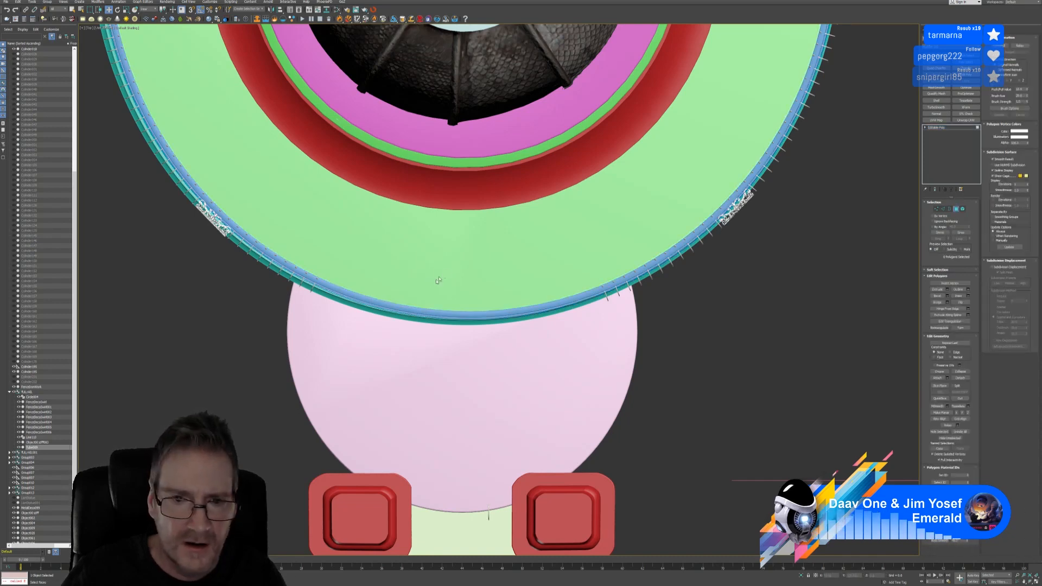
drag(419, 279, 507, 380)
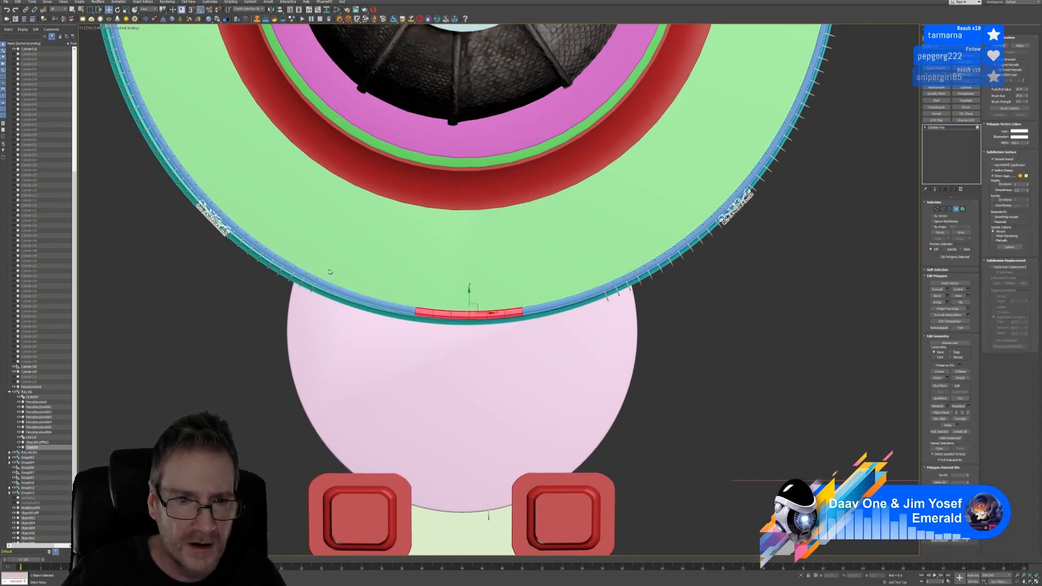
drag(616, 395, 605, 398)
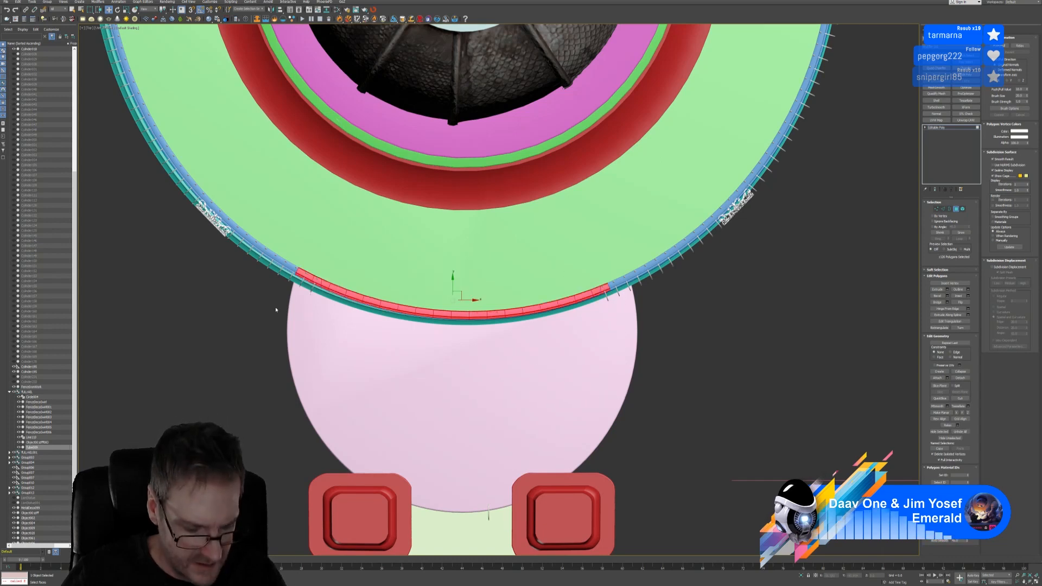
alt+drag(653, 261, 601, 339)
alt+drag(276, 247, 320, 310)
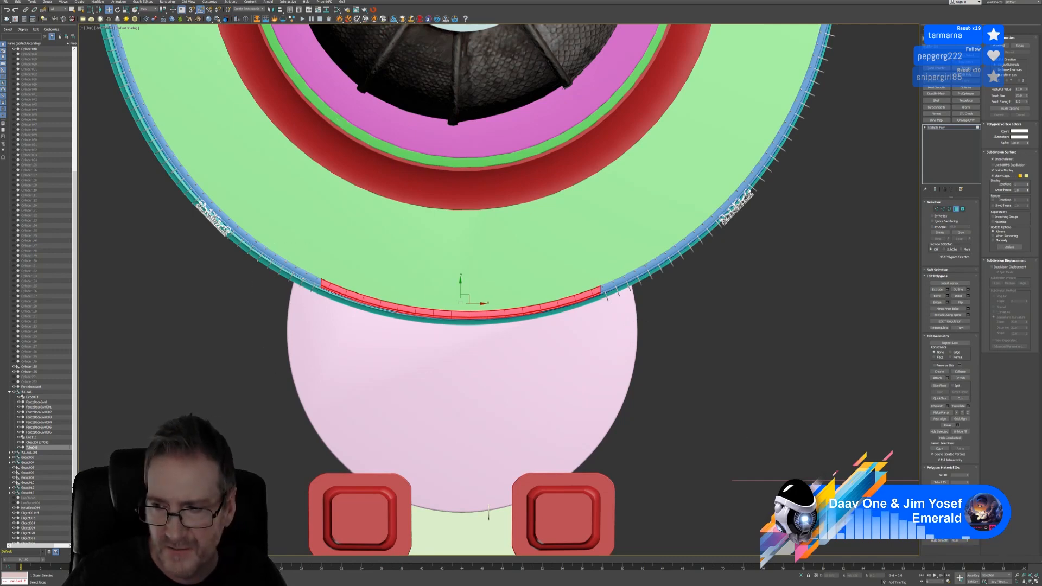
click(1035, 582)
middle_drag(488, 430, 475, 374)
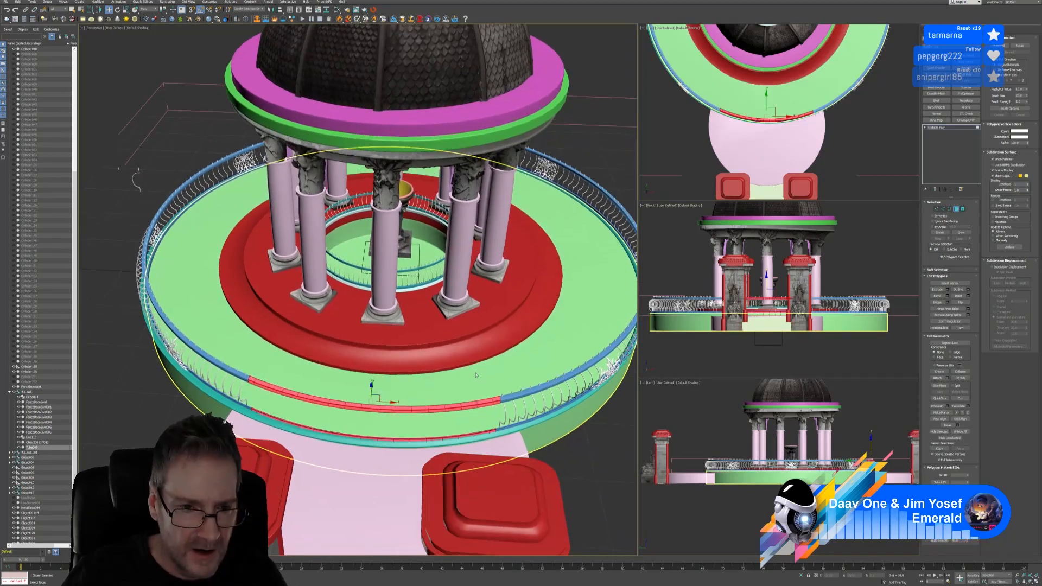
Delete the rail section spanning the gate
alt+middle_drag(468, 415, 444, 414)
key(Delete)
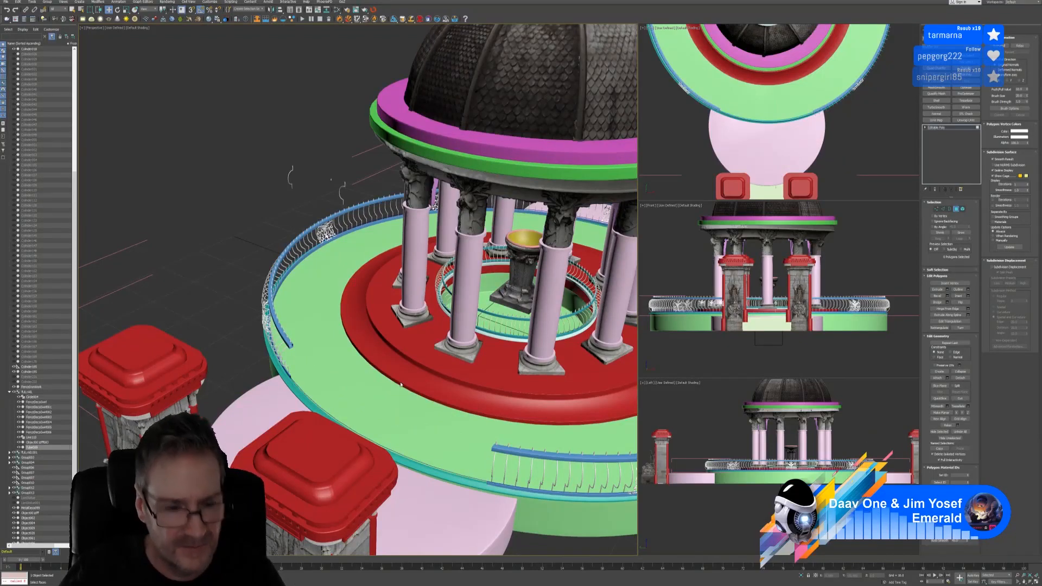
scroll(268, 372, up, 4)
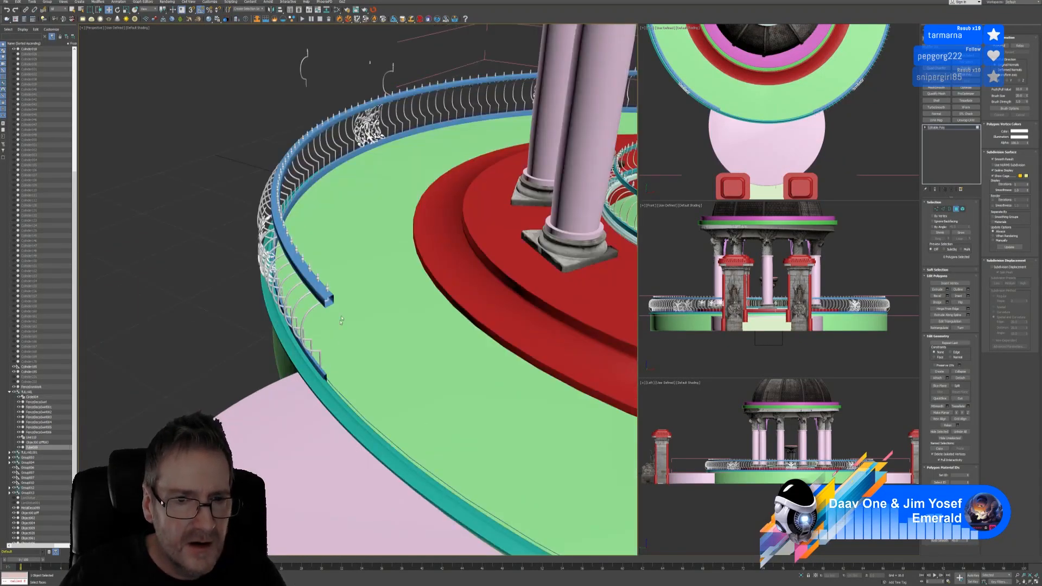
Cap the upper and lower open borders at the rail's cut end
click(328, 300)
scroll(328, 299, up, 4)
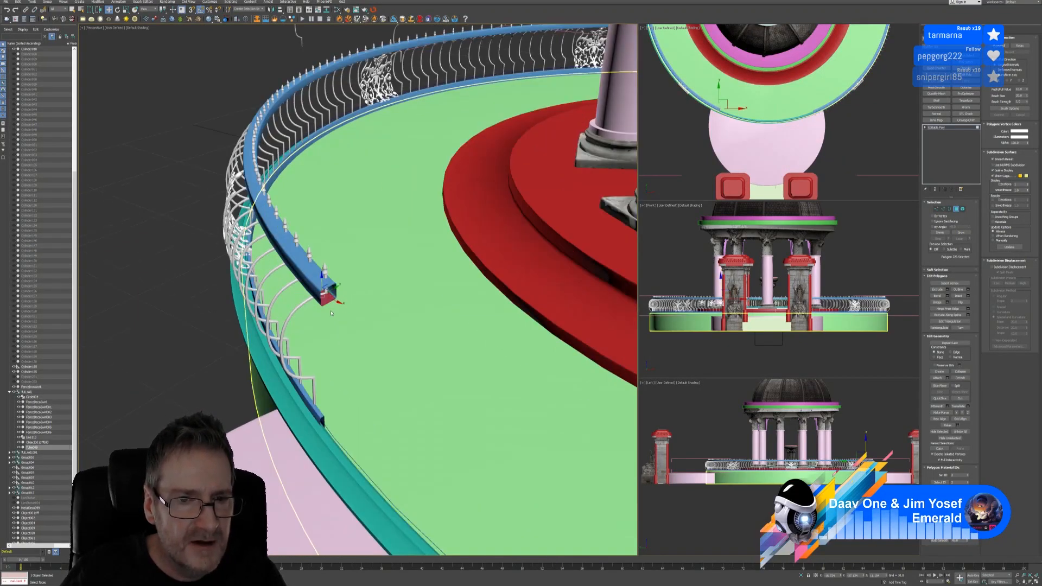
click(950, 208)
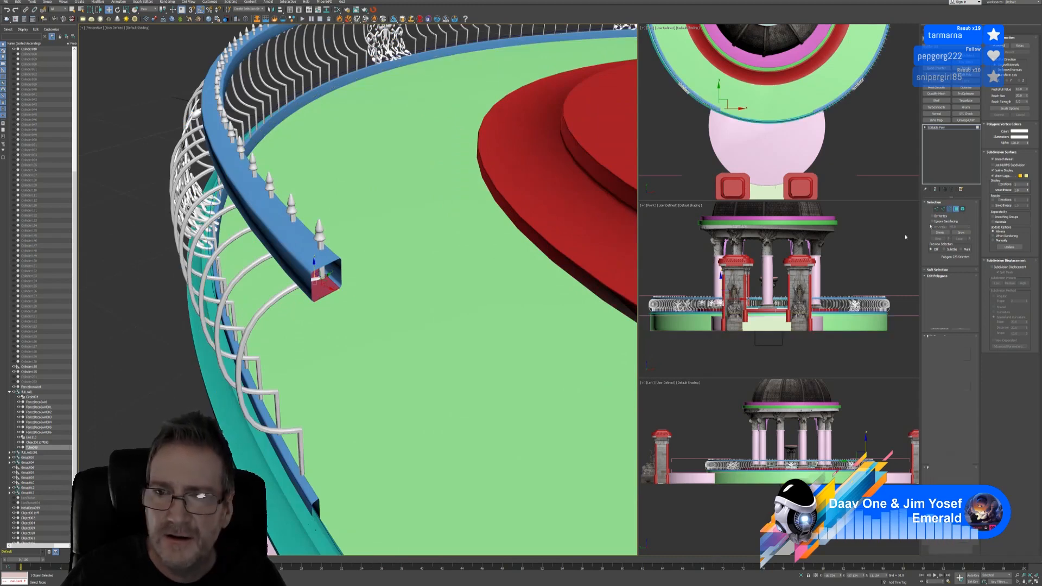
click(340, 273)
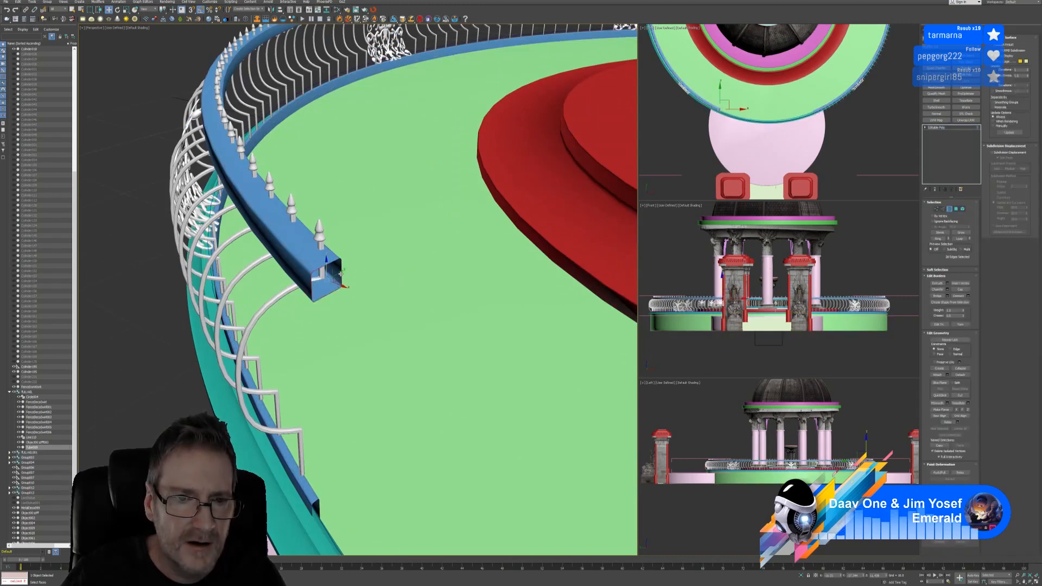
click(960, 289)
middle_drag(432, 392, 429, 337)
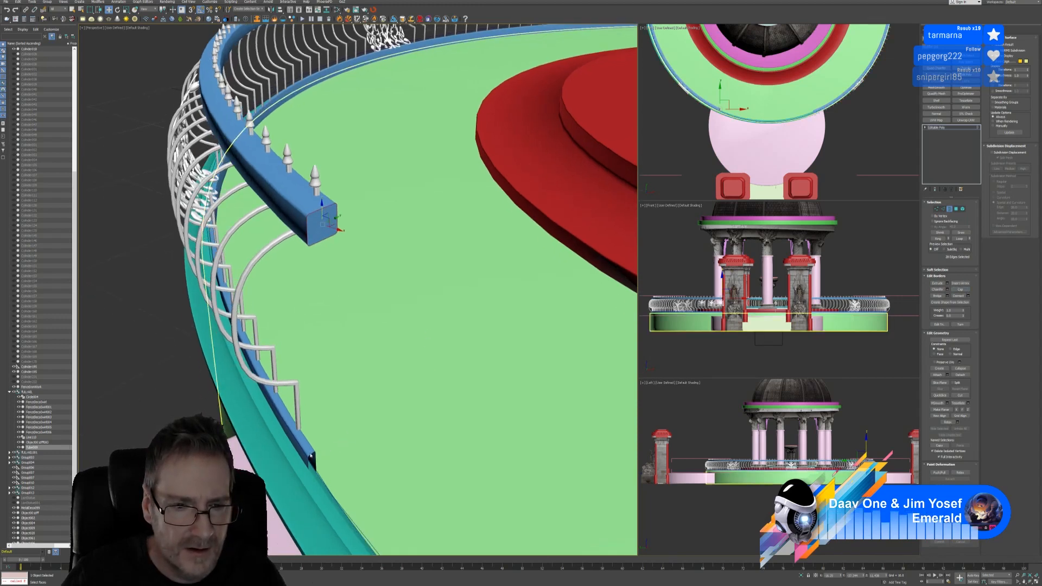
click(313, 459)
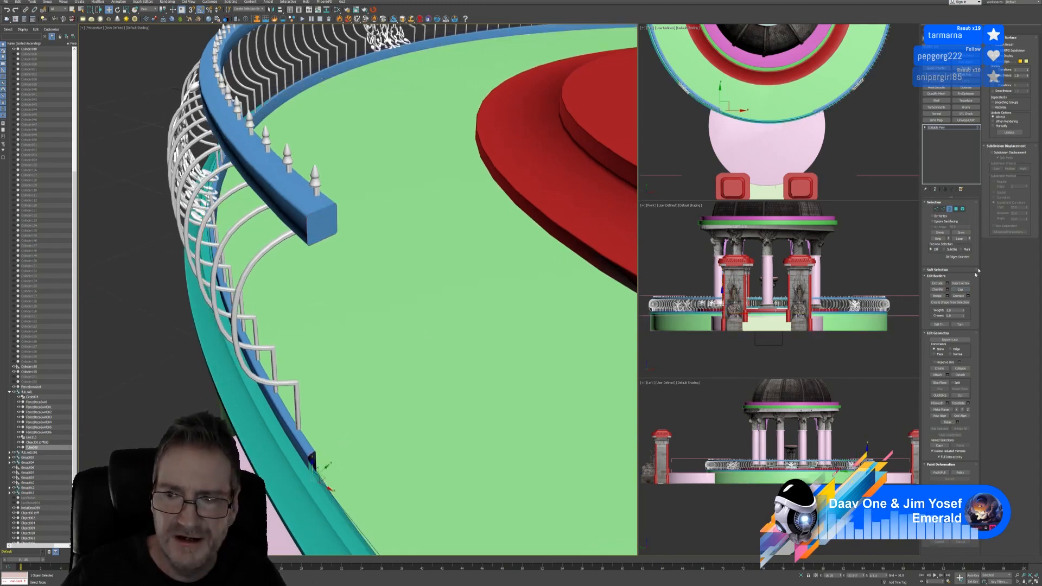
click(960, 289)
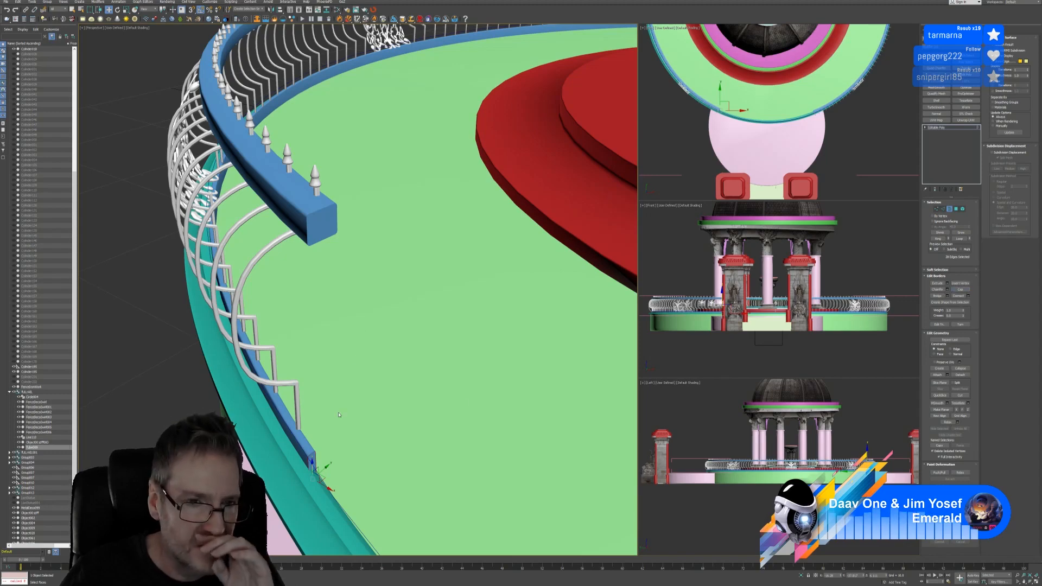
Cap the other rail's open end and select its lower open border
alt+middle_drag(338, 395, 174, 379)
scroll(429, 345, down, 3)
alt+middle_drag(427, 312, 477, 222)
scroll(424, 256, up, 3)
scroll(425, 255, down, 3)
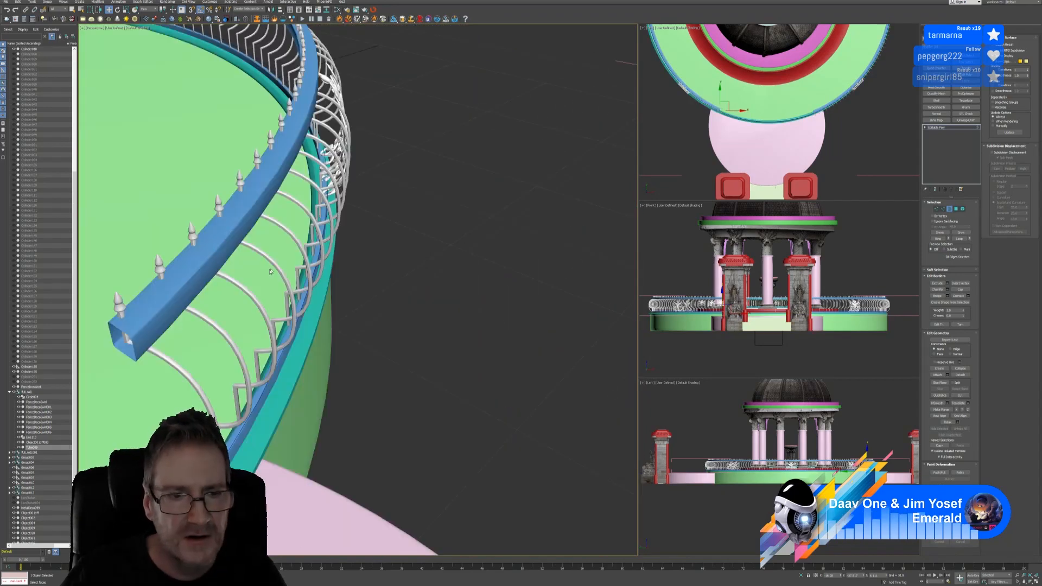
middle_drag(162, 324, 363, 189)
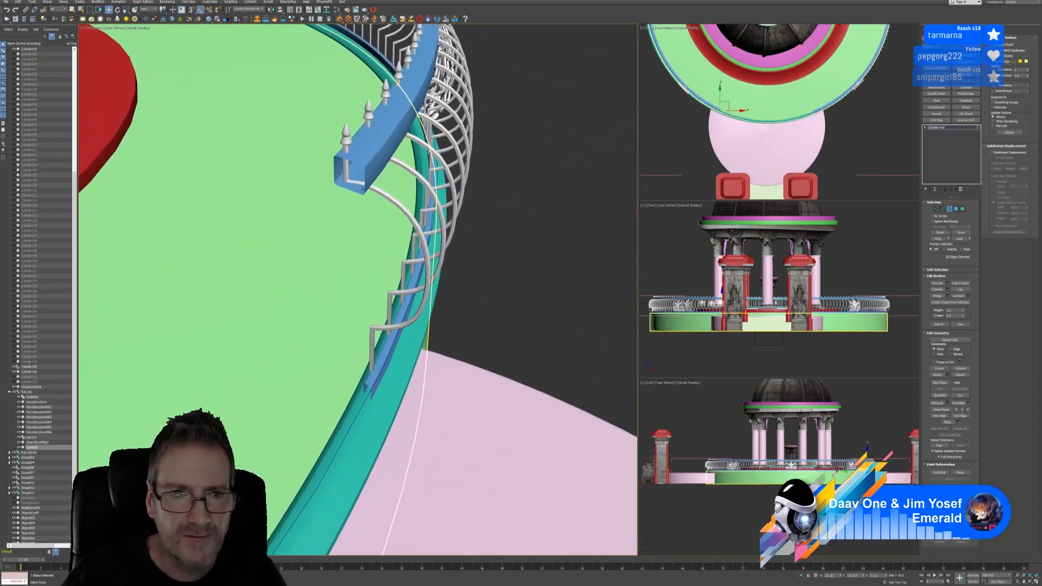
click(356, 162)
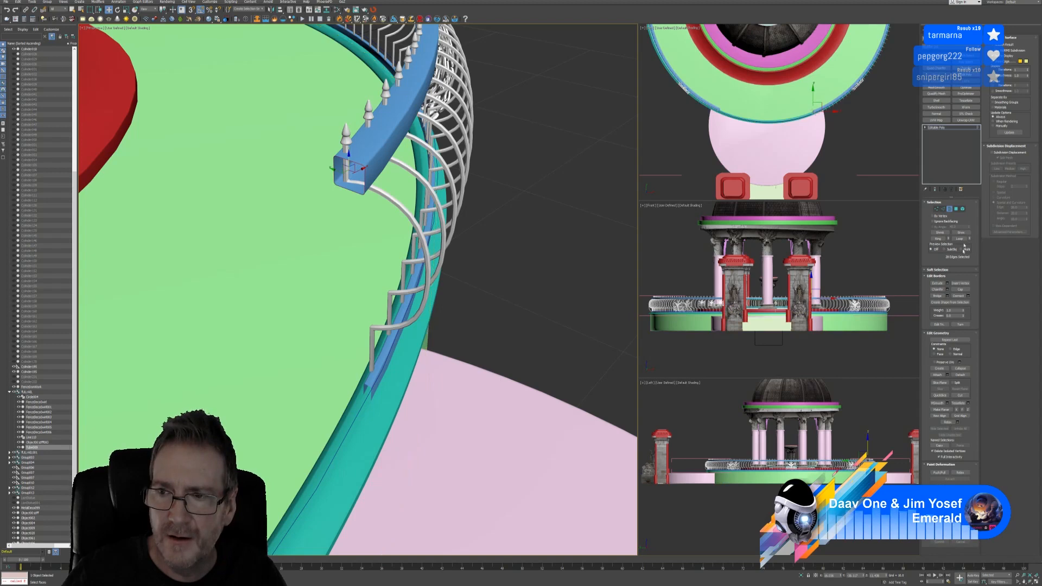
click(960, 289)
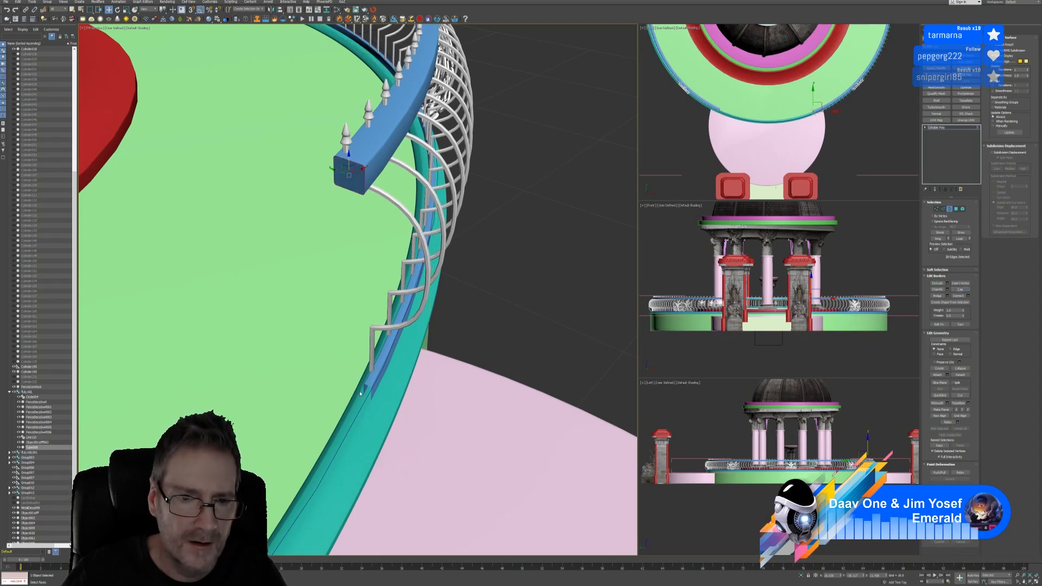
click(368, 390)
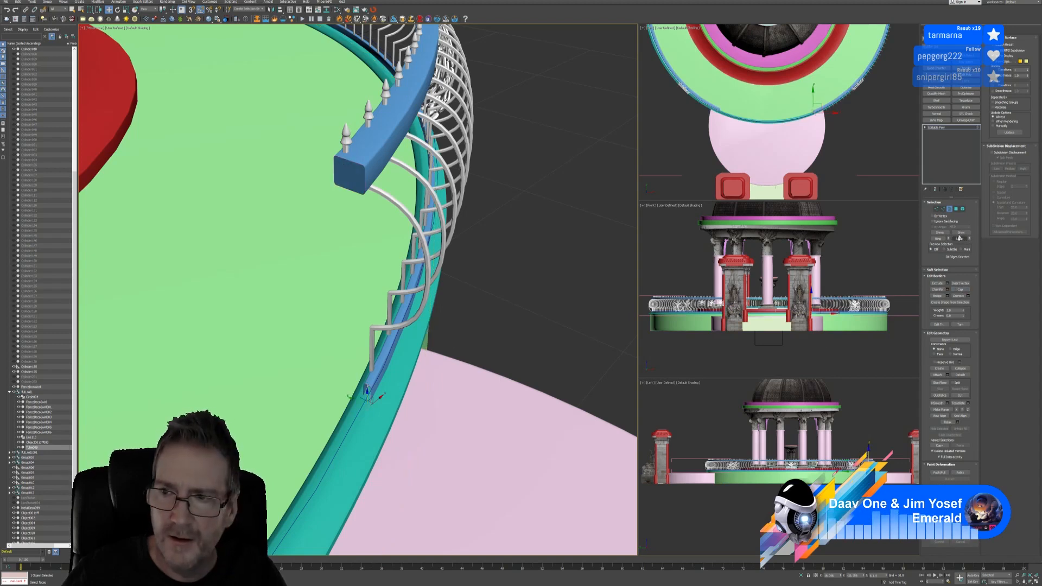
scroll(456, 337, down, 5)
scroll(454, 336, down, 4)
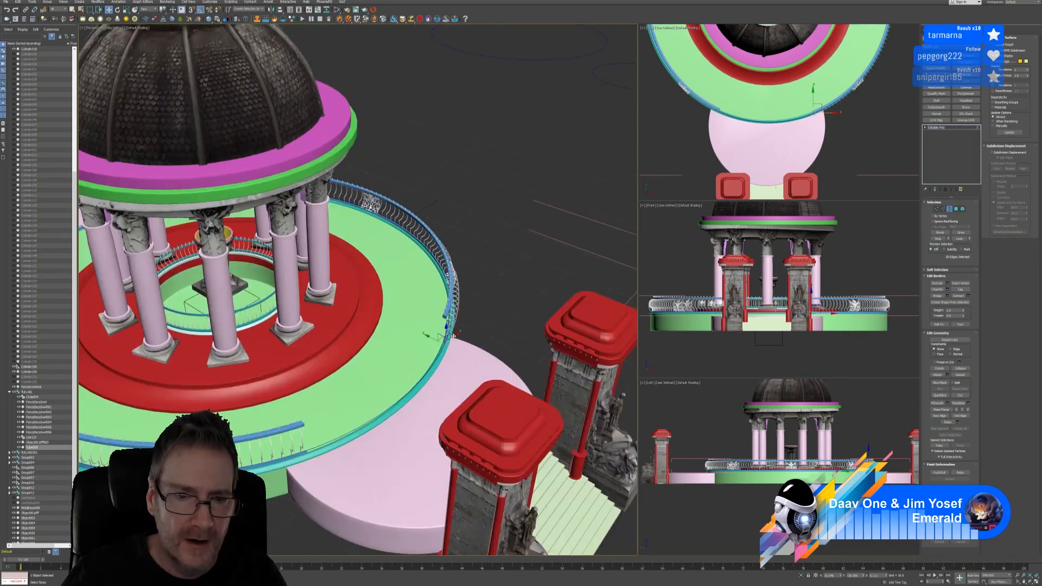
Exit edge editing and select the teal base ring Line110 beneath the rail
click(949, 209)
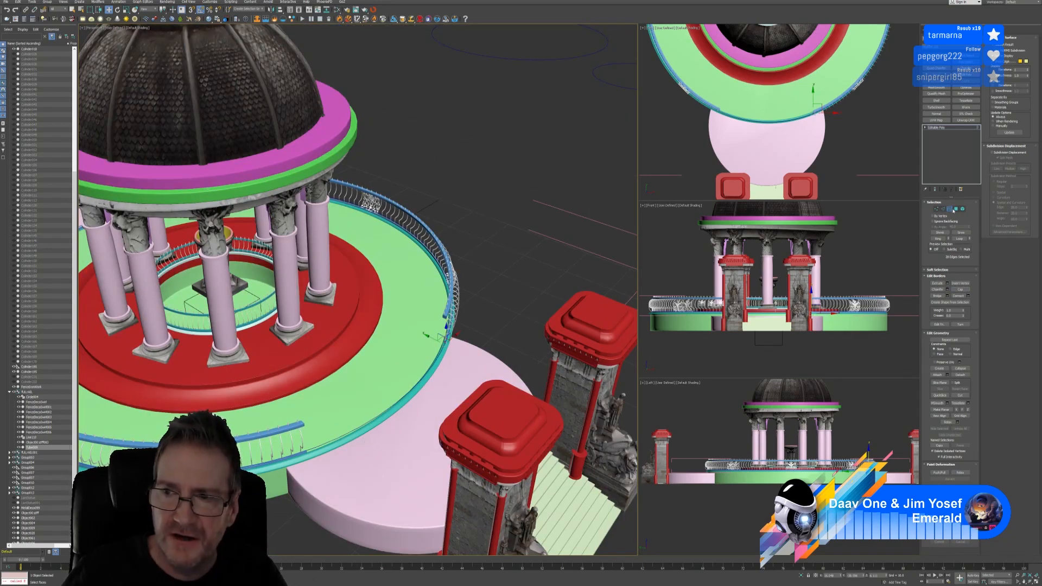
alt+middle_drag(431, 394, 597, 402)
scroll(406, 371, up, 5)
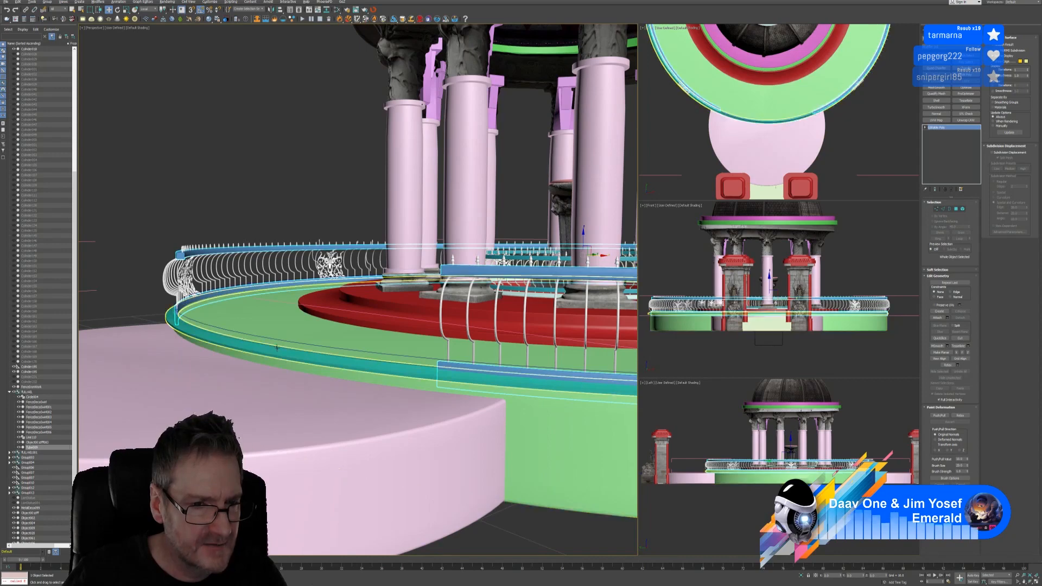
alt+middle_drag(243, 382, 276, 292)
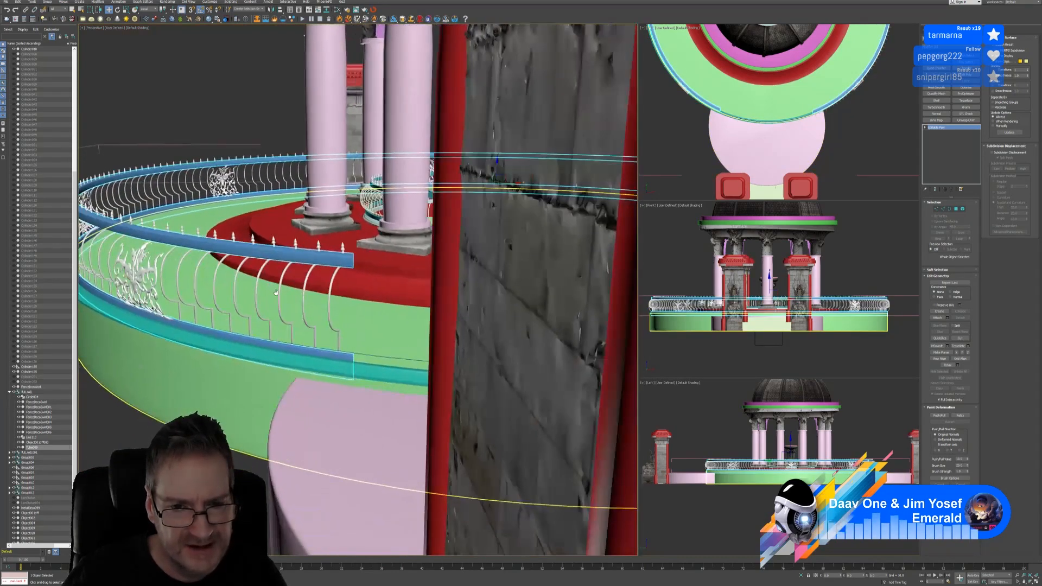
middle_drag(352, 353, 26, 264)
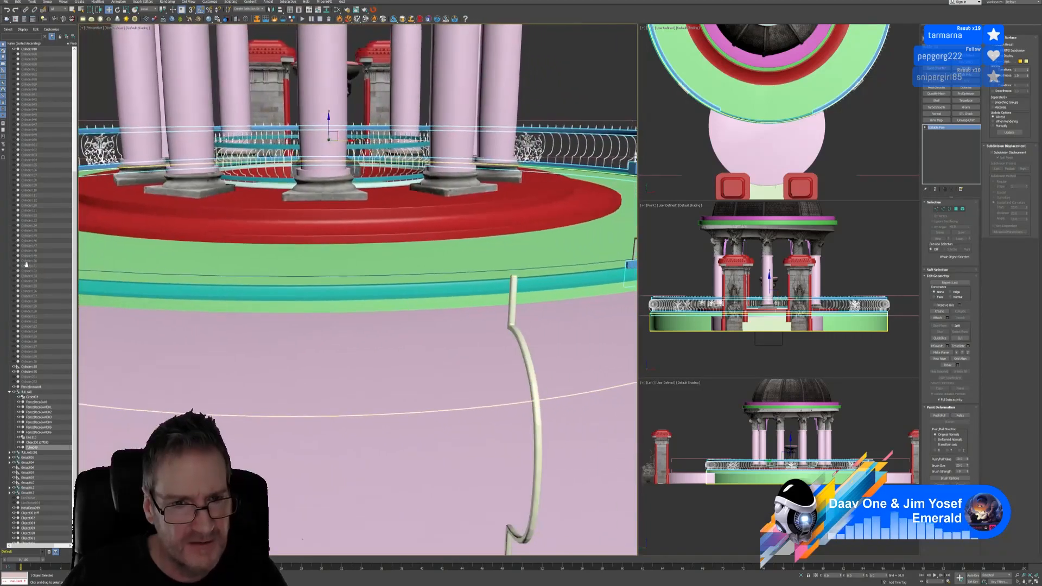
alt+middle_drag(349, 340, 516, 326)
scroll(301, 298, down, 4)
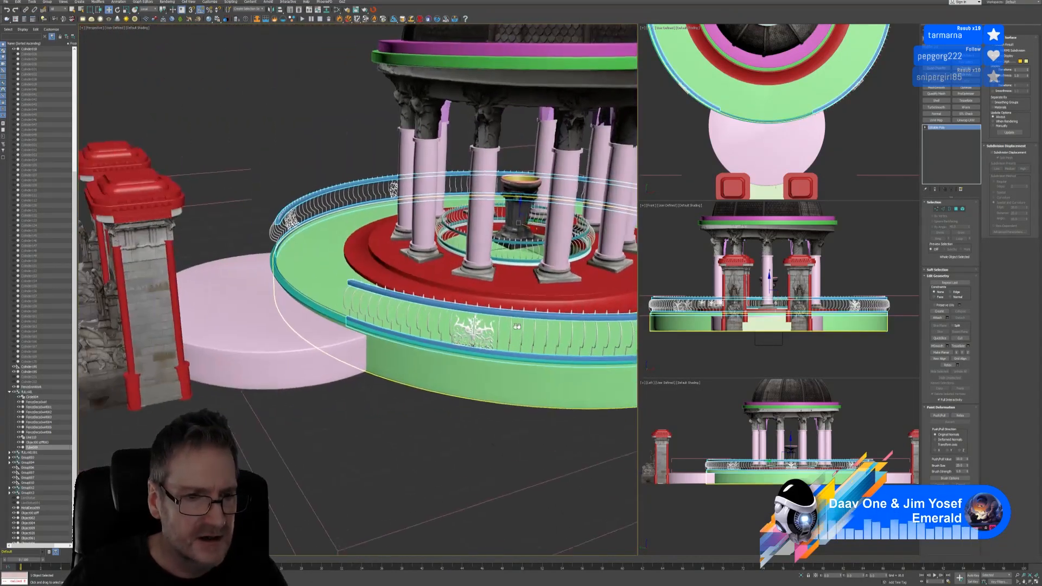
mouse_move(293, 363)
alt+middle_down()
mouse_move(301, 304)
mouse_move(300, 358)
alt+middle_up()
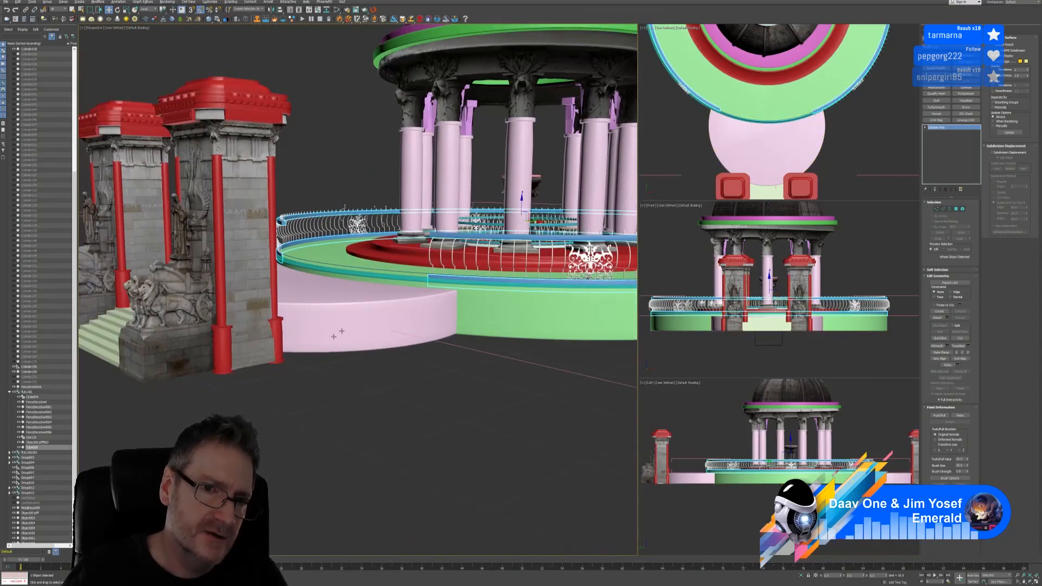
click(420, 334)
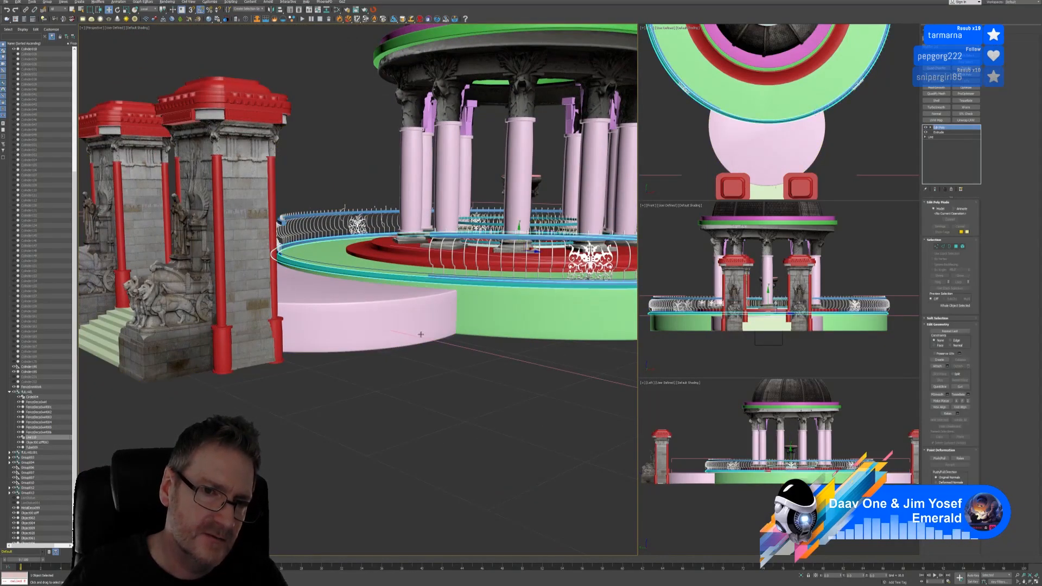
mouse_move(421, 334)
alt+middle_down()
mouse_move(418, 343)
mouse_move(405, 335)
mouse_move(416, 338)
alt+middle_up()
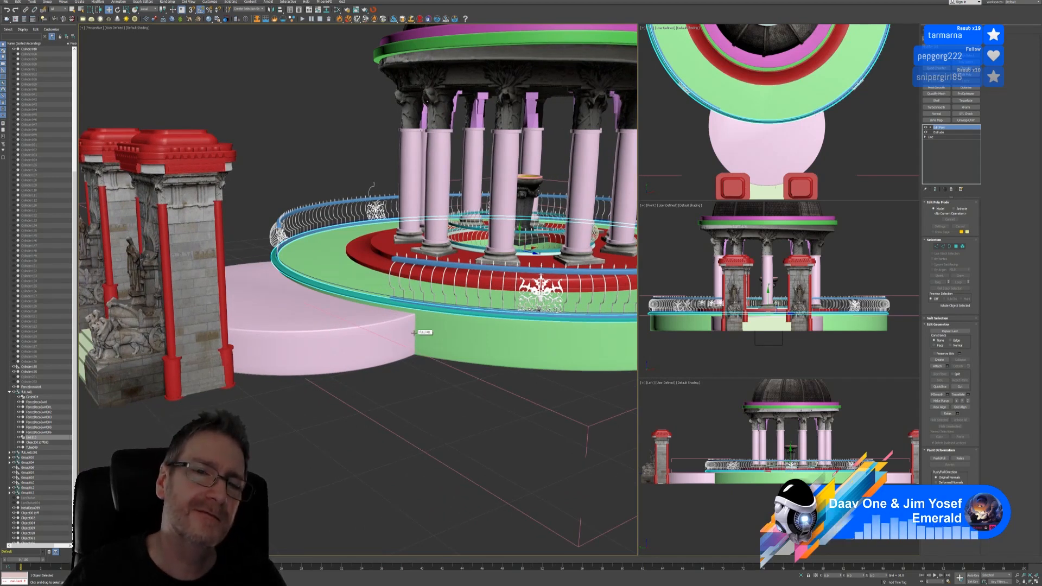
alt+middle_drag(413, 333, 350, 319)
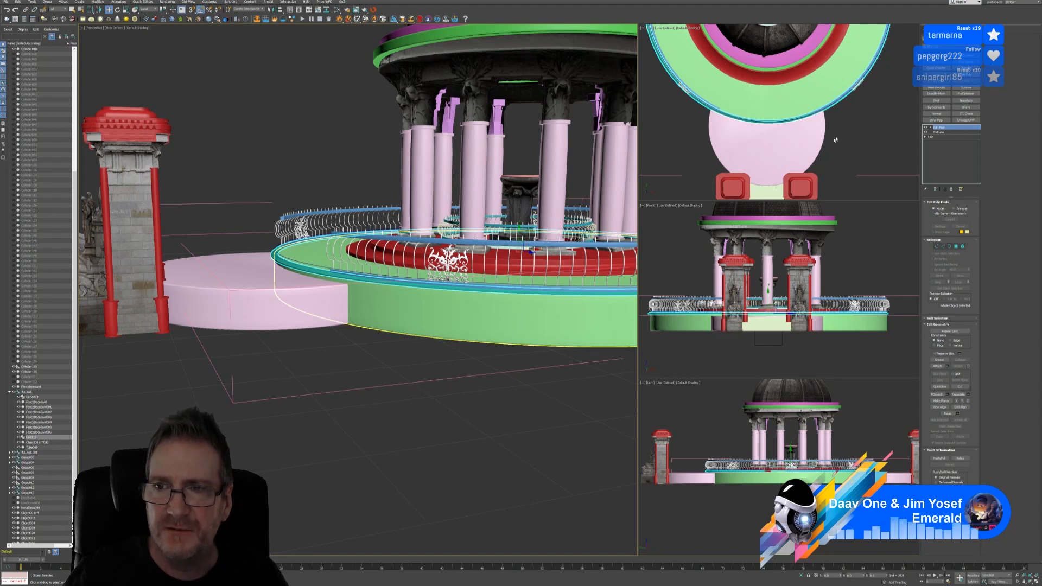
QuickSlice the base ring in the maximized Top view at both rail ends
middle_drag(844, 132, 849, 138)
click(1036, 581)
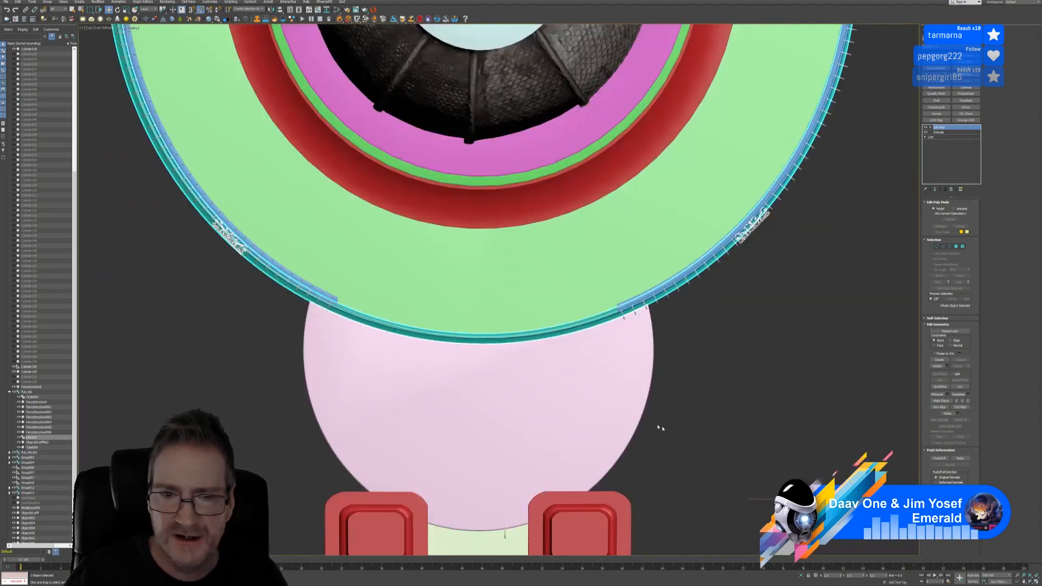
middle_drag(568, 362, 590, 357)
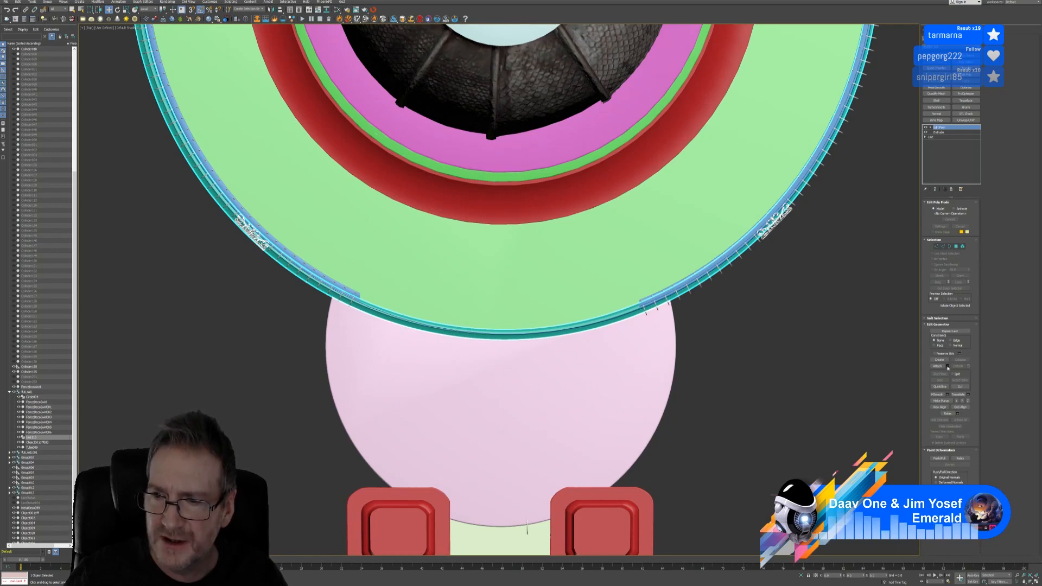
click(939, 386)
scroll(620, 308, up, 5)
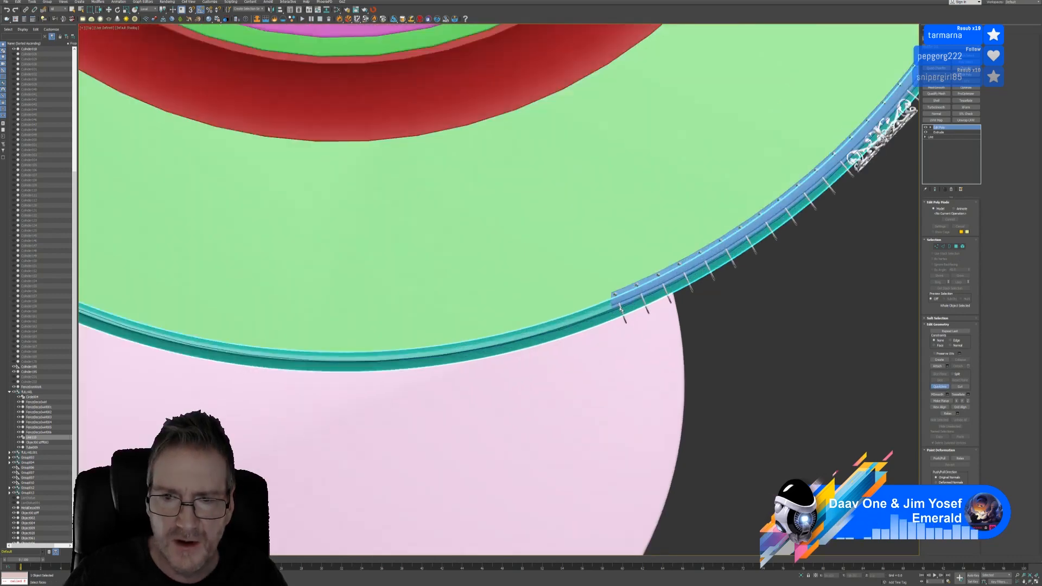
click(614, 292)
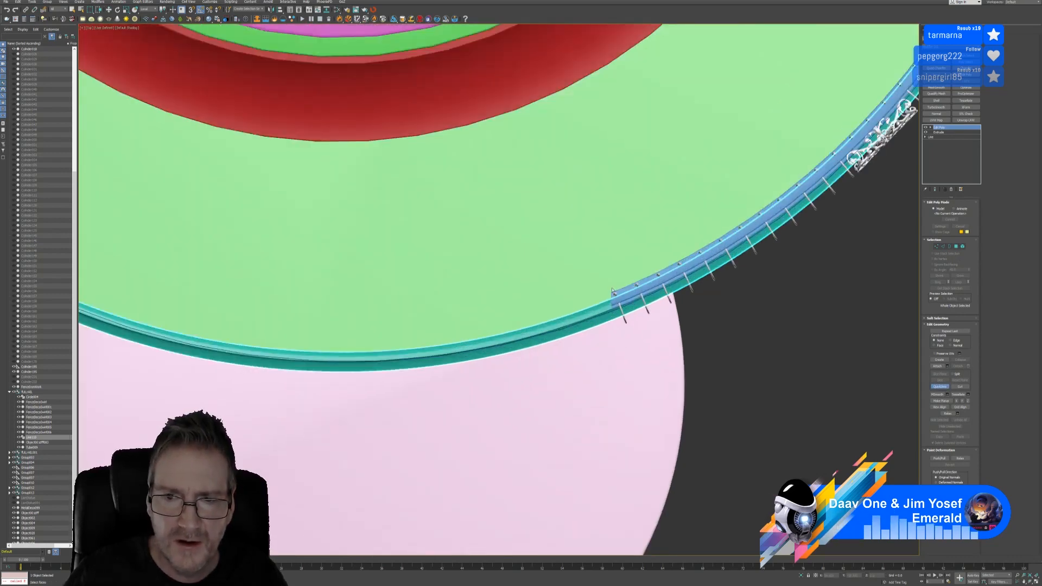
click(613, 339)
middle_drag(395, 330, 705, 311)
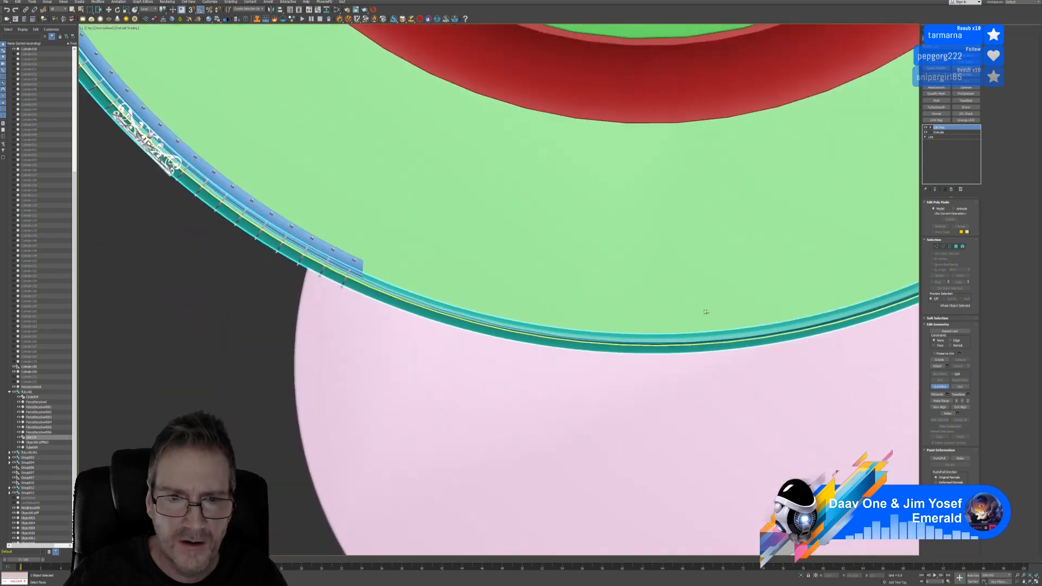
click(364, 259)
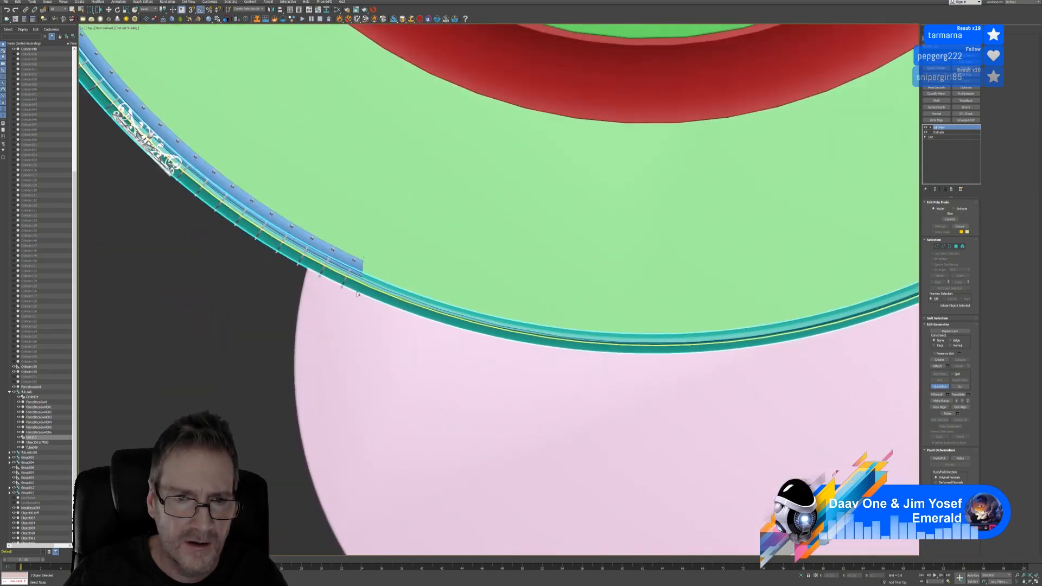
click(362, 302)
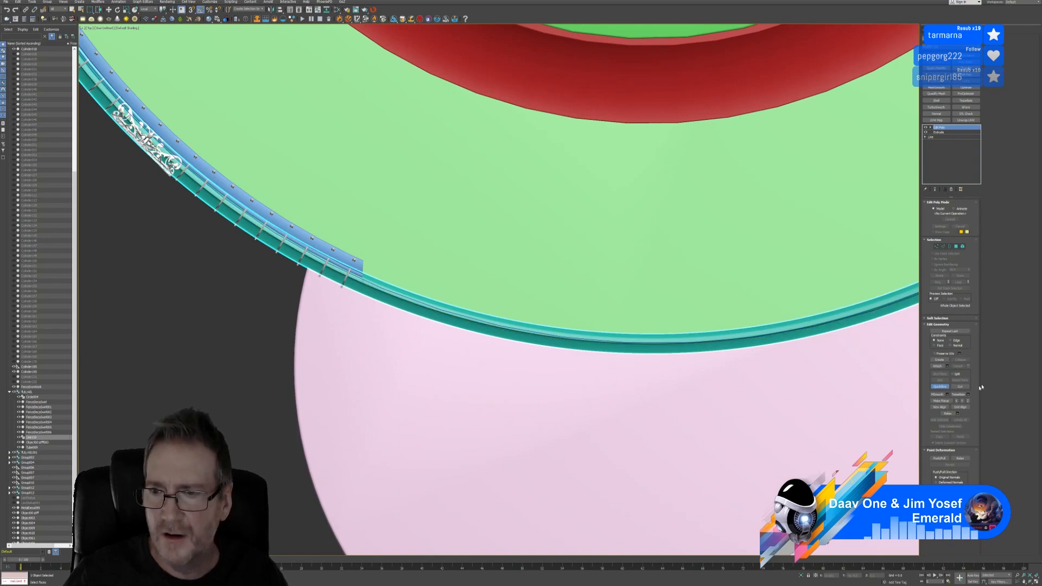
key(w)
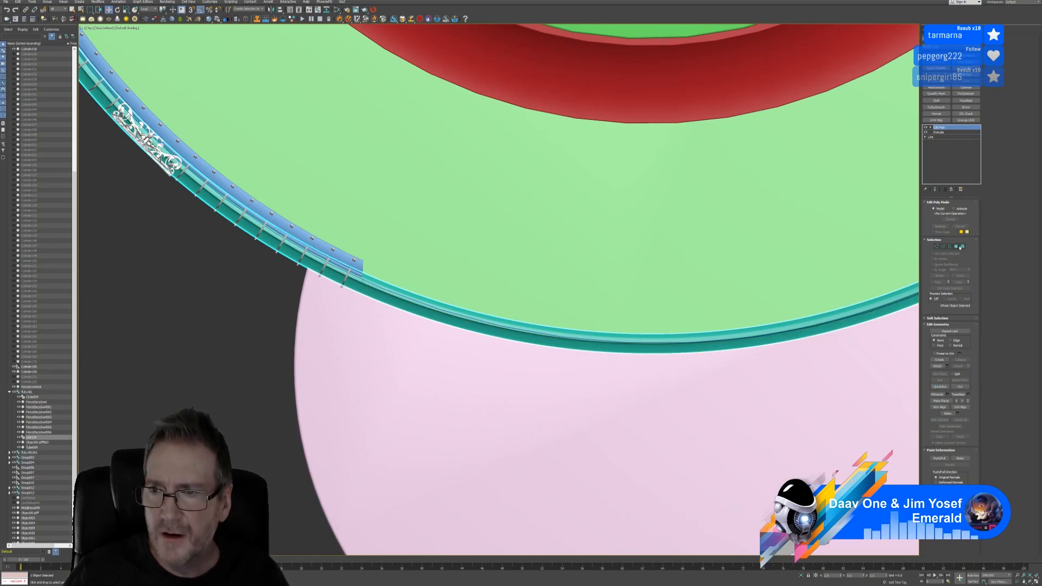
click(956, 246)
scroll(742, 362, down, 4)
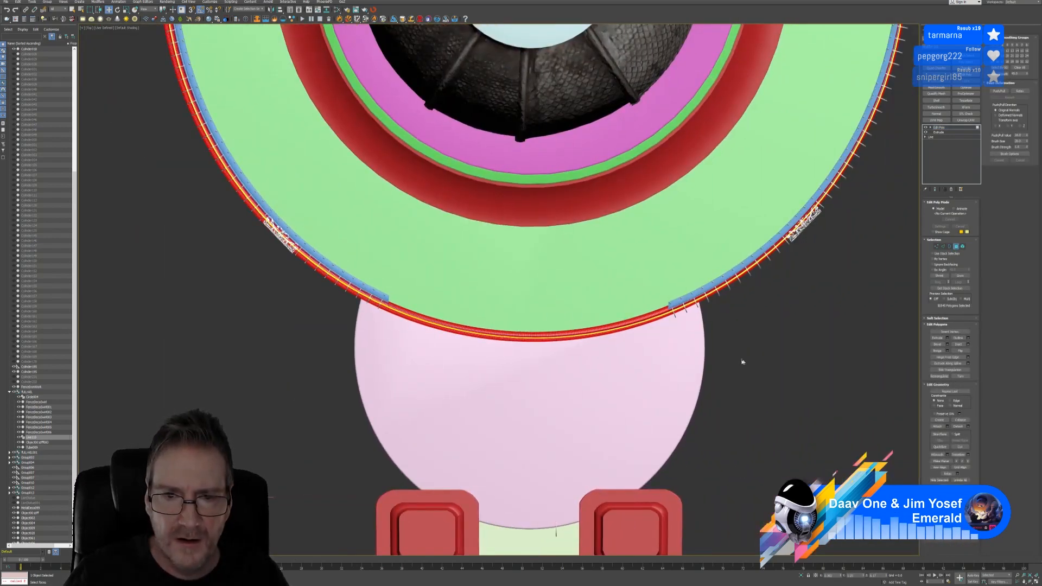
Trim the rim polygon selection at the right rail end so it stops at the gap
click(742, 362)
drag(673, 380, 673, 379)
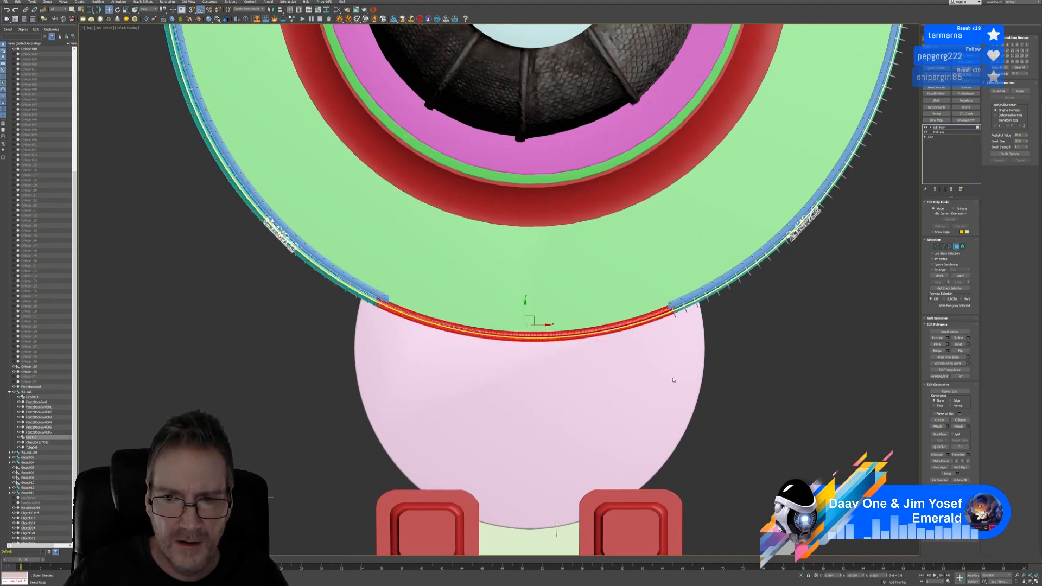
scroll(688, 329, up, 2)
scroll(688, 328, up, 2)
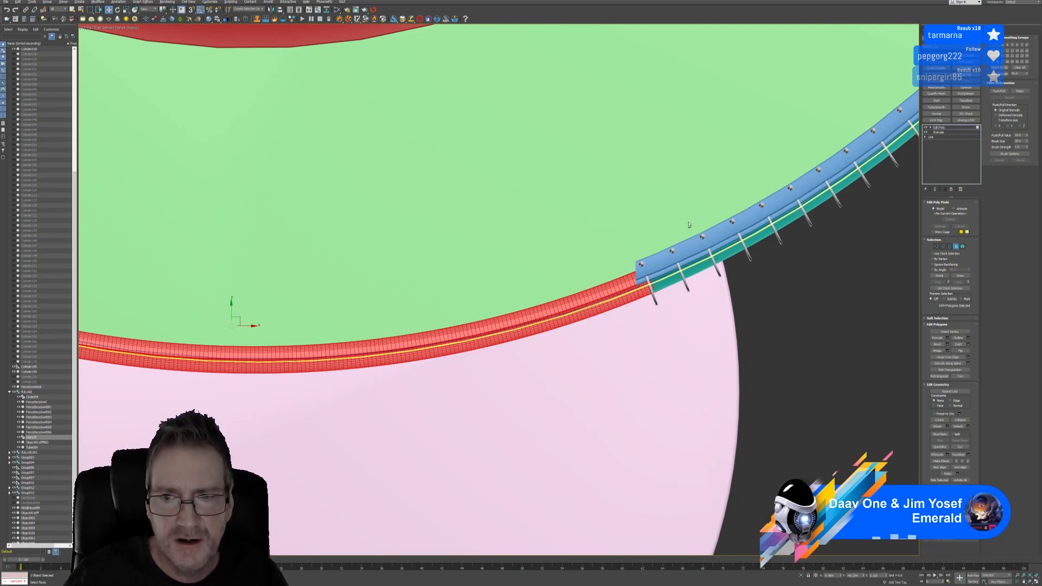
drag(652, 335, 639, 337)
scroll(672, 302, up, 3)
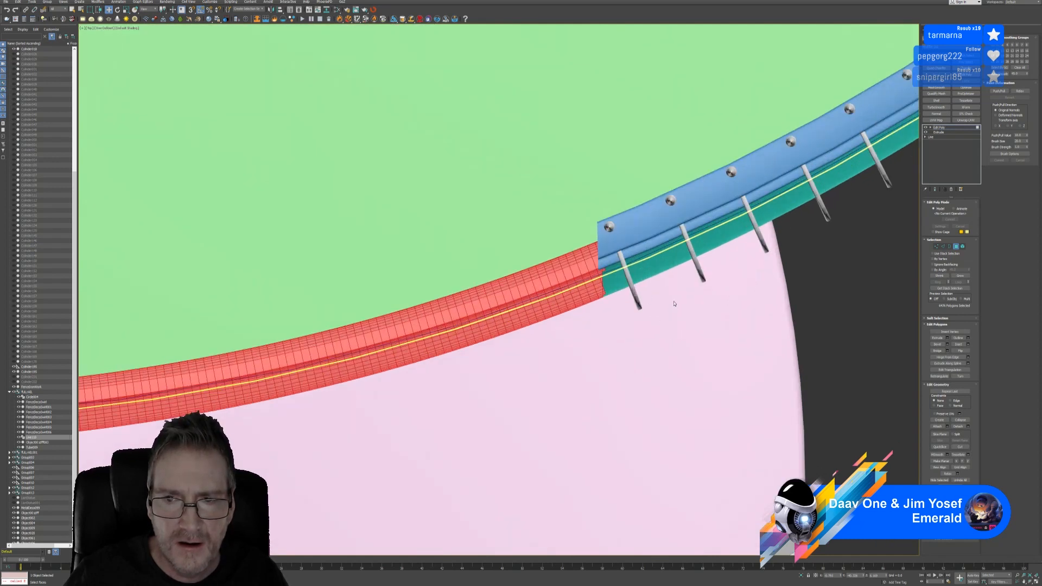
alt+drag(667, 178, 606, 317)
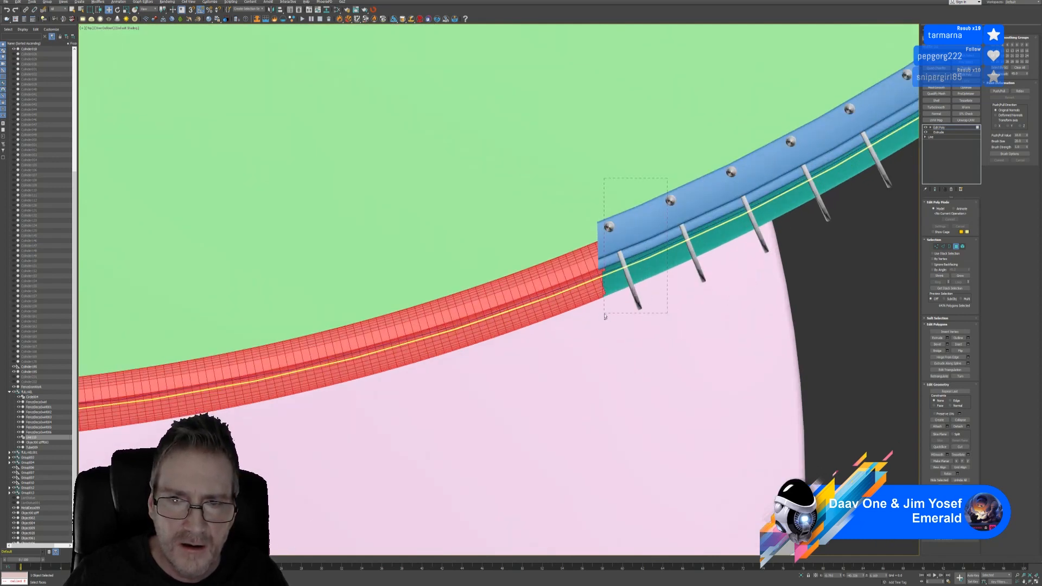
scroll(613, 288, up, 3)
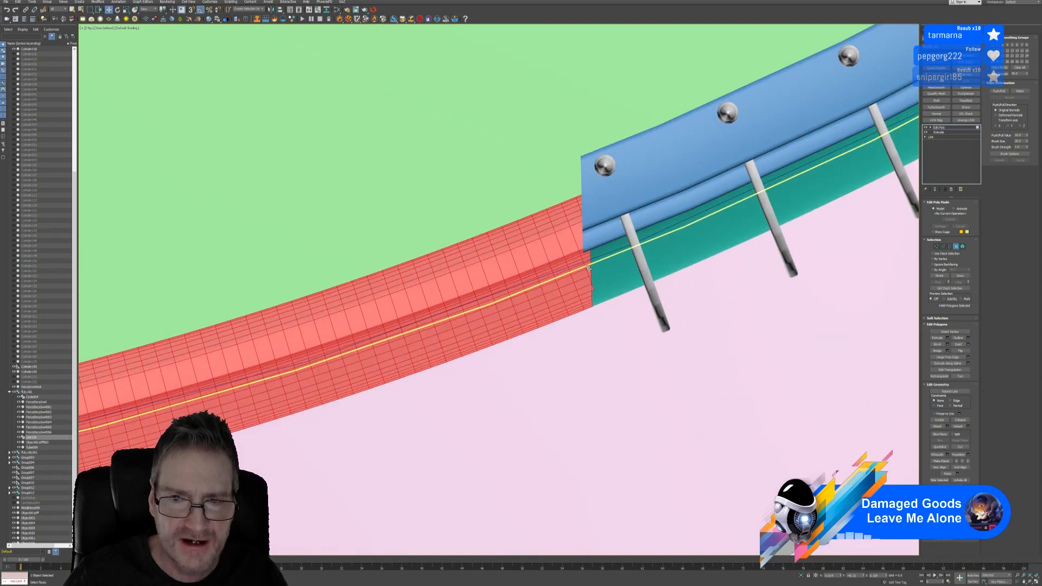
alt+drag(698, 77, 593, 339)
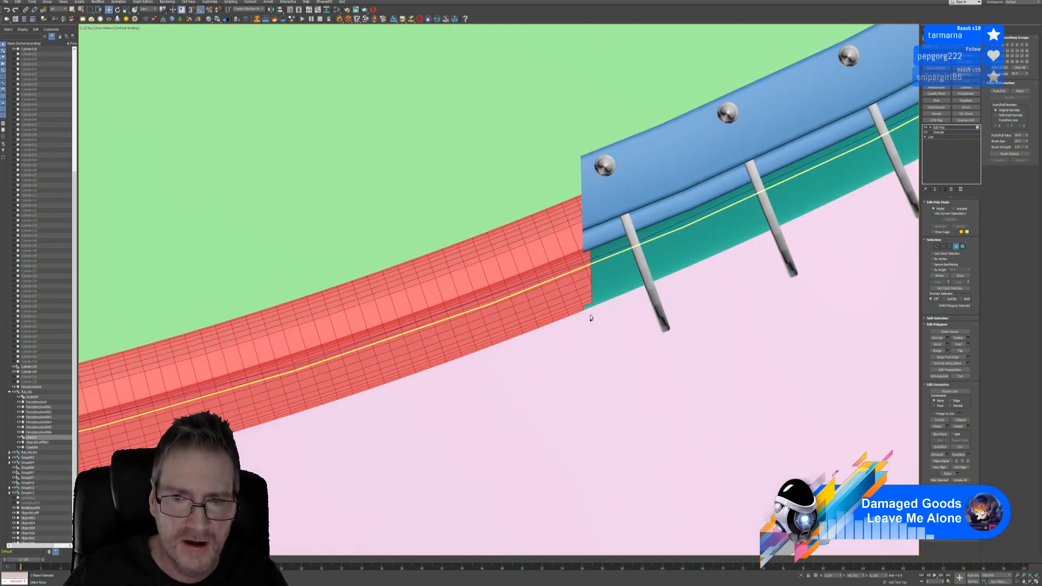
drag(659, 112, 594, 297)
scroll(584, 363, down, 6)
Remove the rim polygons beyond the left rail end from the selection
middle_drag(227, 388, 567, 363)
middle_drag(143, 348, 451, 360)
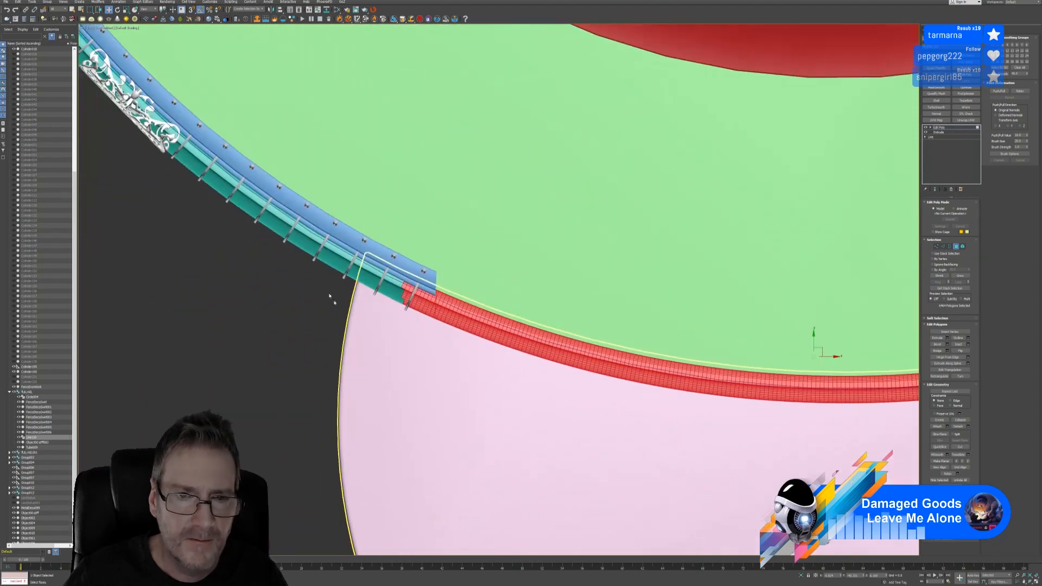
scroll(448, 299, up, 3)
drag(288, 212, 413, 384)
scroll(409, 374, up, 4)
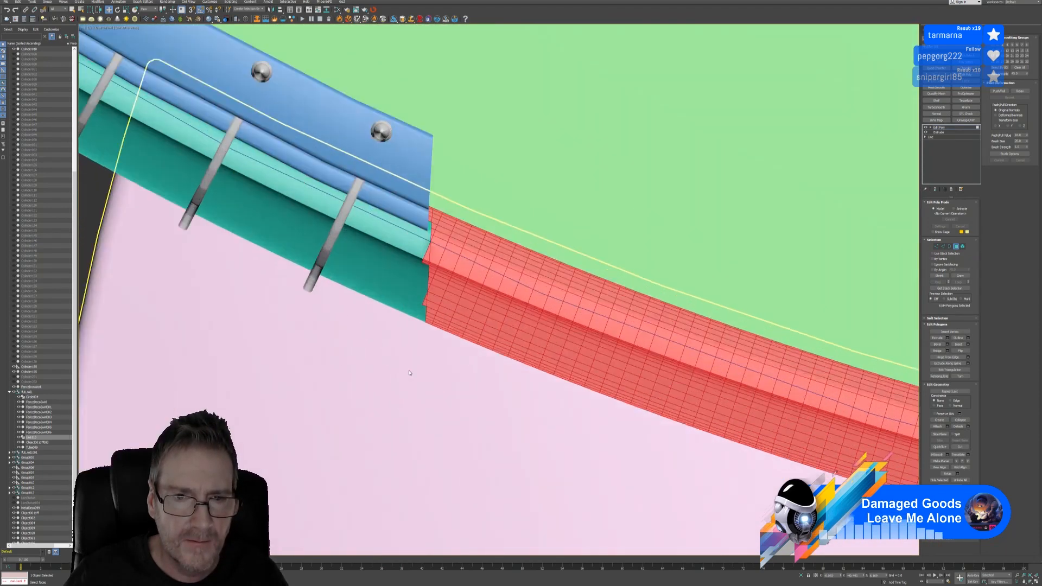
alt+drag(361, 161, 425, 353)
alt+drag(392, 137, 426, 231)
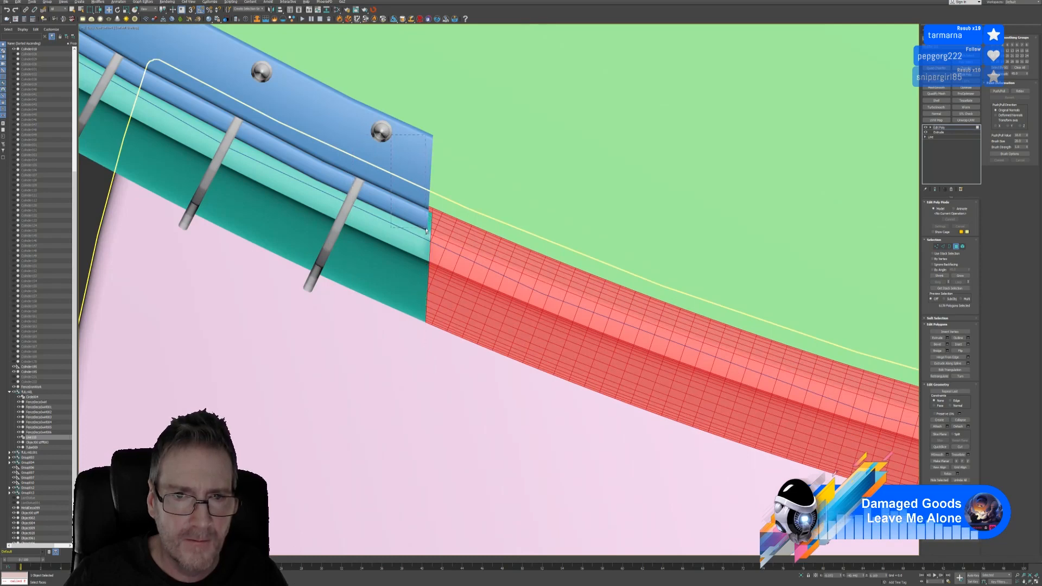
scroll(476, 328, down, 10)
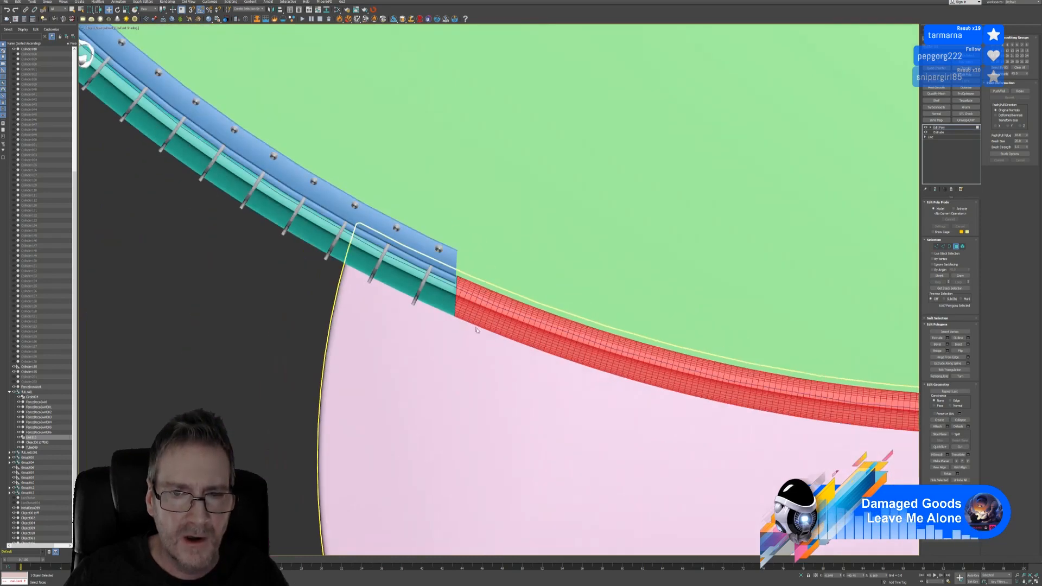
middle_drag(487, 333, 335, 315)
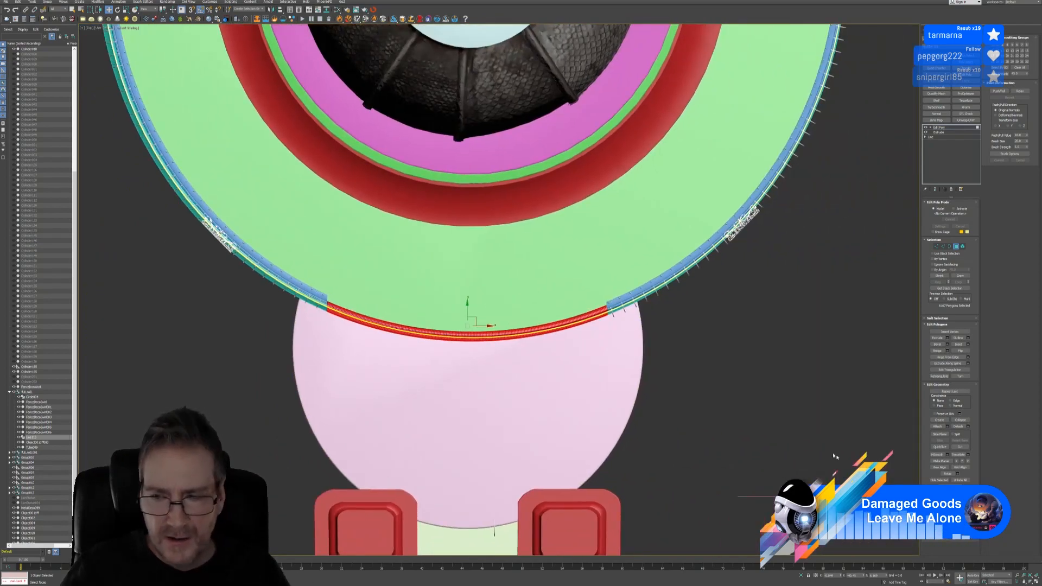
Back in four viewports, clear the polygon selection and cap the first rail-end border
key(alt+w)
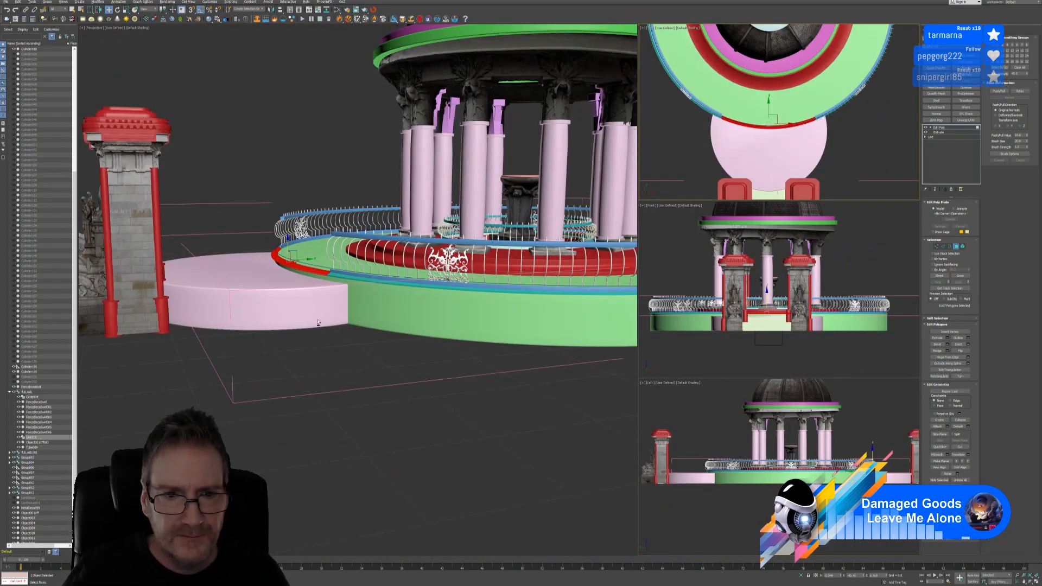
alt+middle_drag(318, 322, 299, 259)
scroll(299, 259, up, 5)
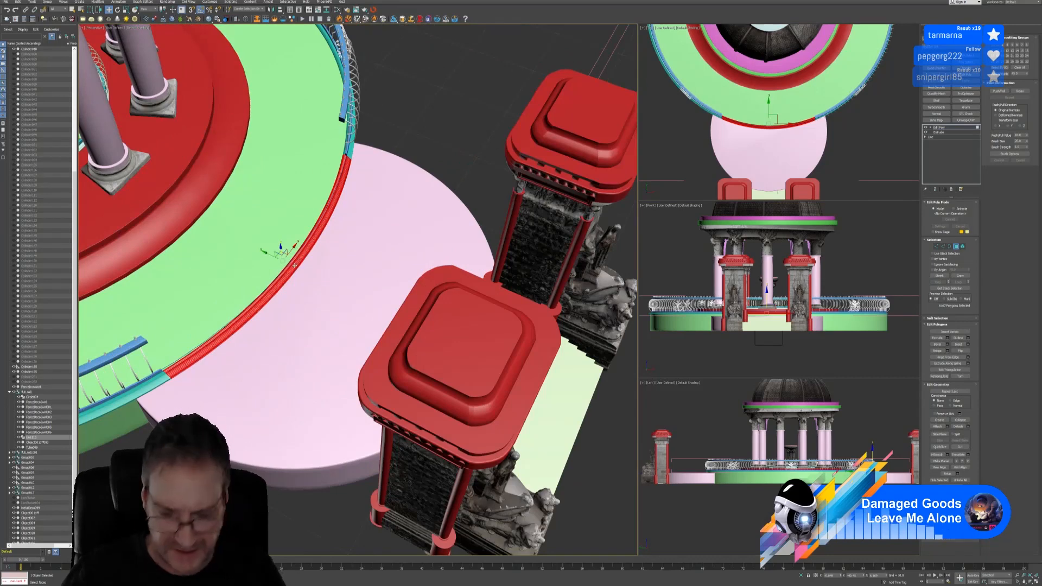
click(295, 264)
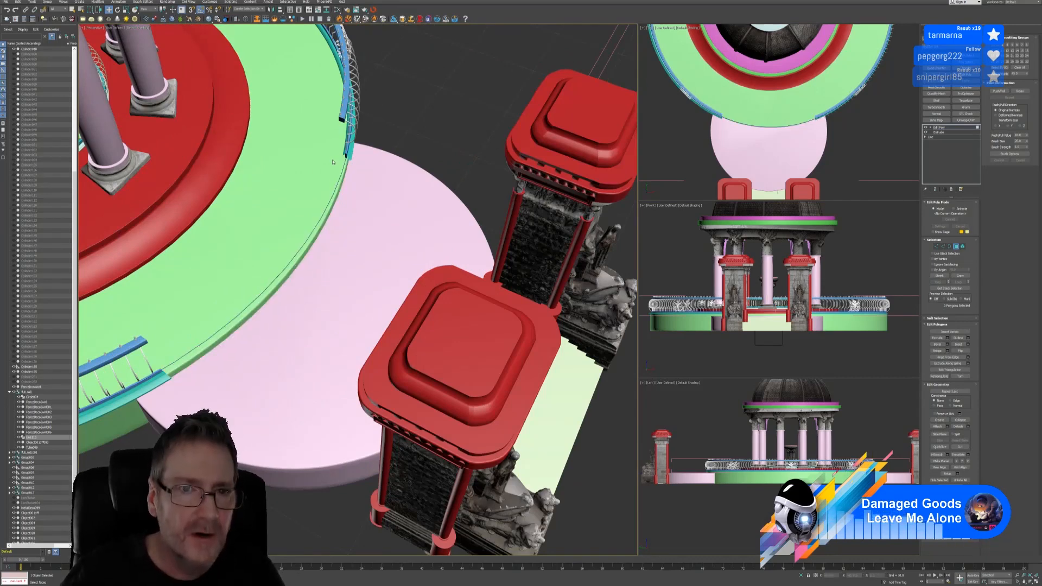
scroll(333, 161, up, 8)
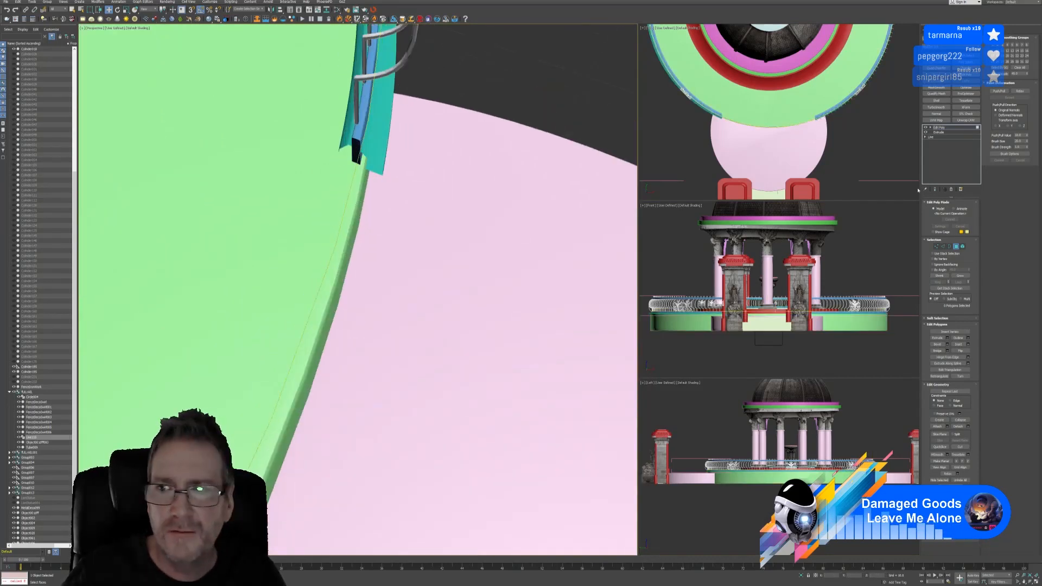
click(948, 247)
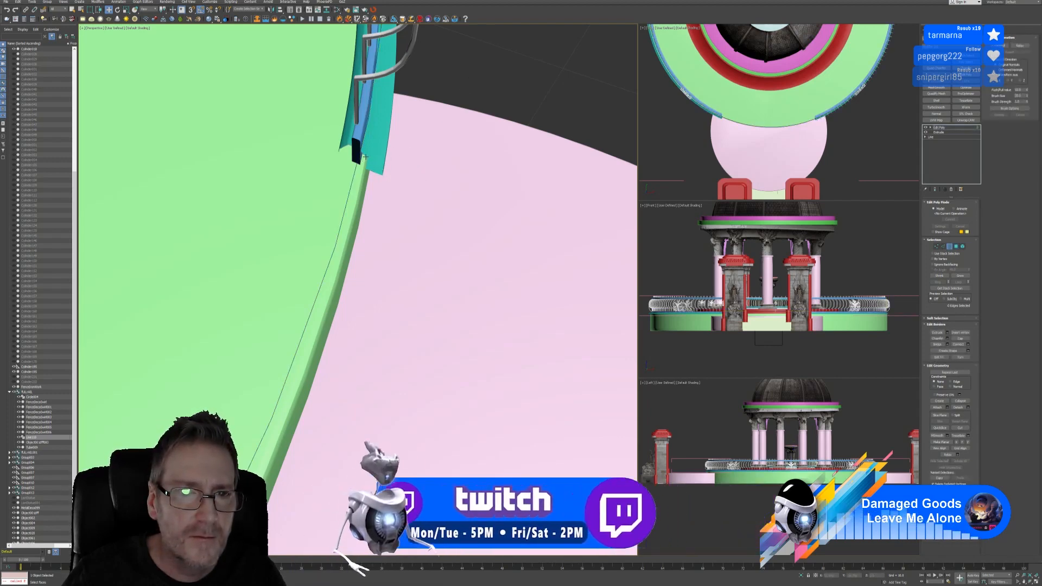
click(360, 157)
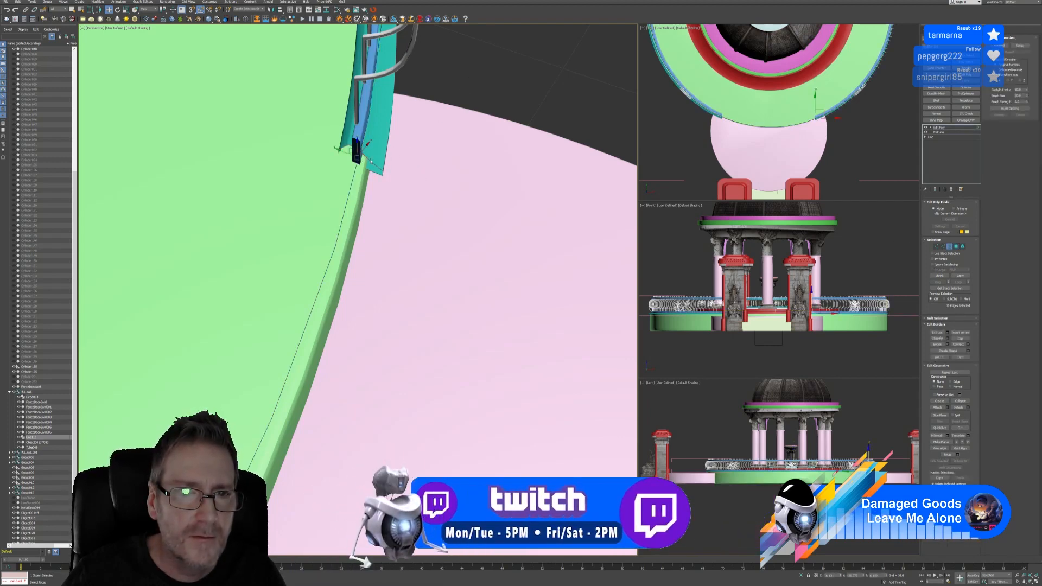
click(959, 338)
Cap the border at the other rail end and view the gazebo entrance
alt+middle_drag(500, 307, 213, 171)
scroll(182, 90, up, 7)
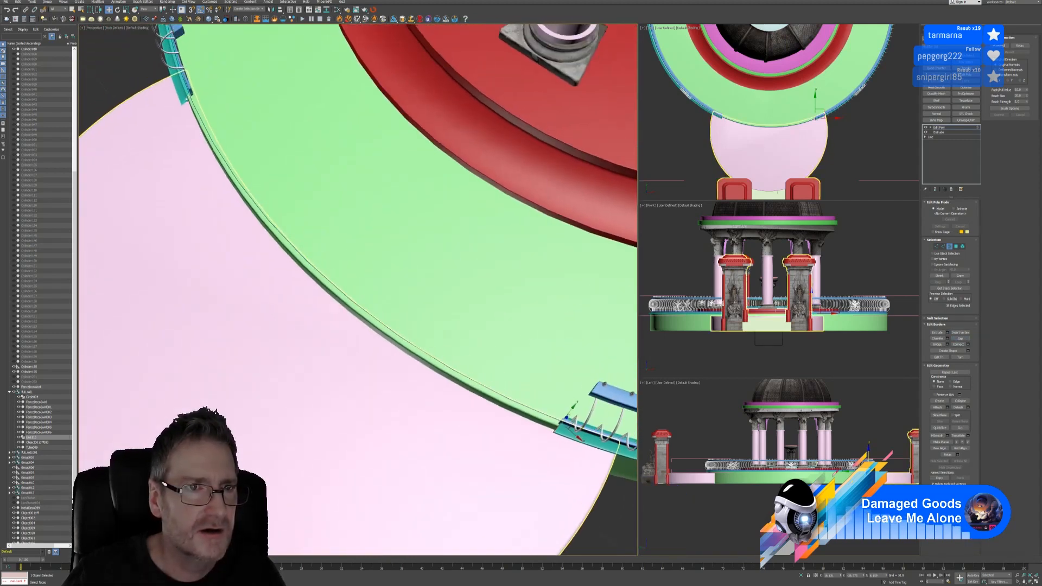
click(199, 154)
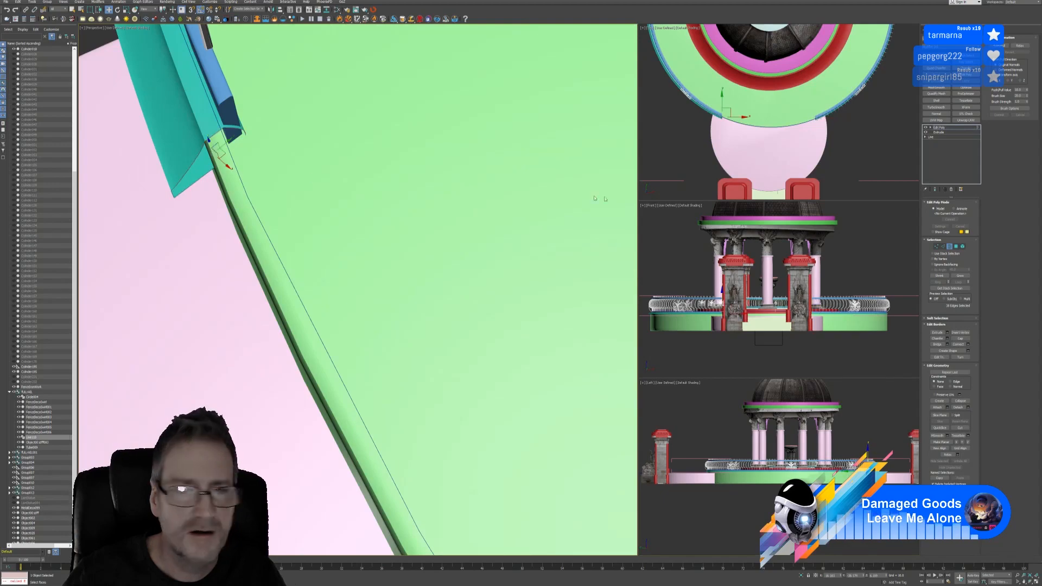
click(966, 340)
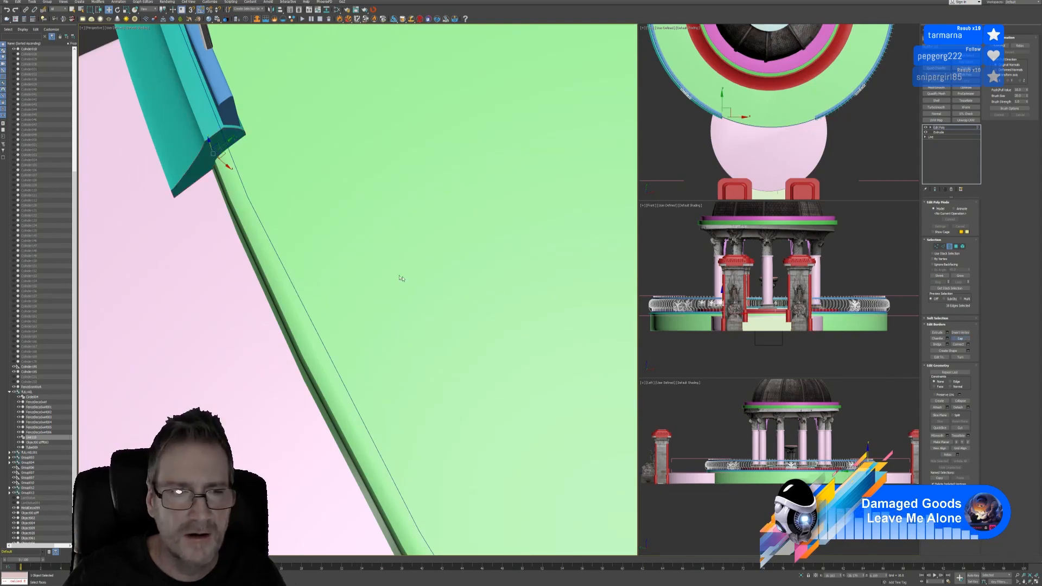
scroll(400, 276, down, 10)
alt+middle_drag(398, 283, 358, 346)
scroll(431, 277, down, 5)
scroll(389, 342, up, 3)
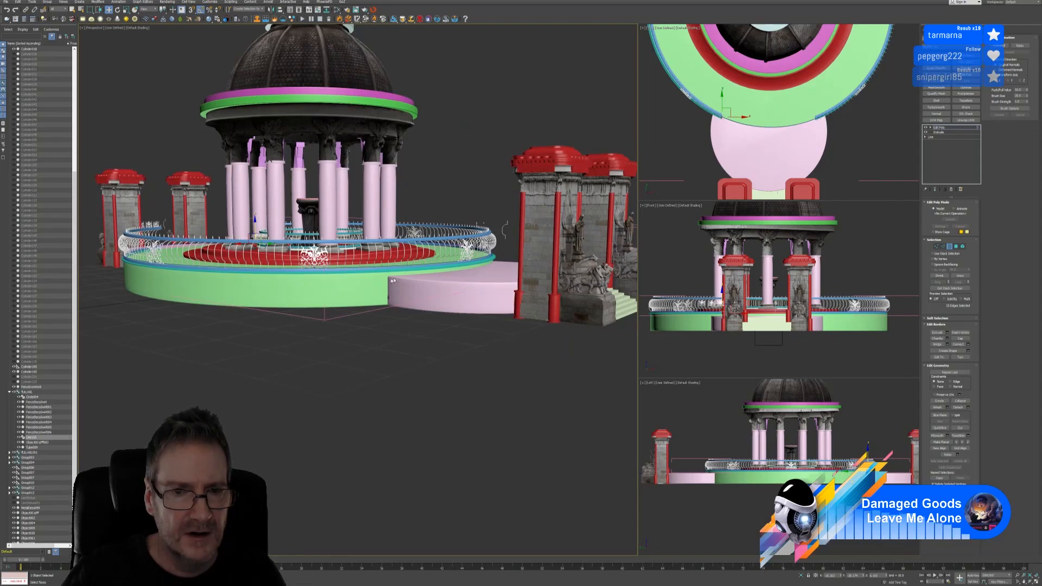
Exit border editing and select the railing balusters object in Element mode
alt+middle_drag(289, 326, 331, 347)
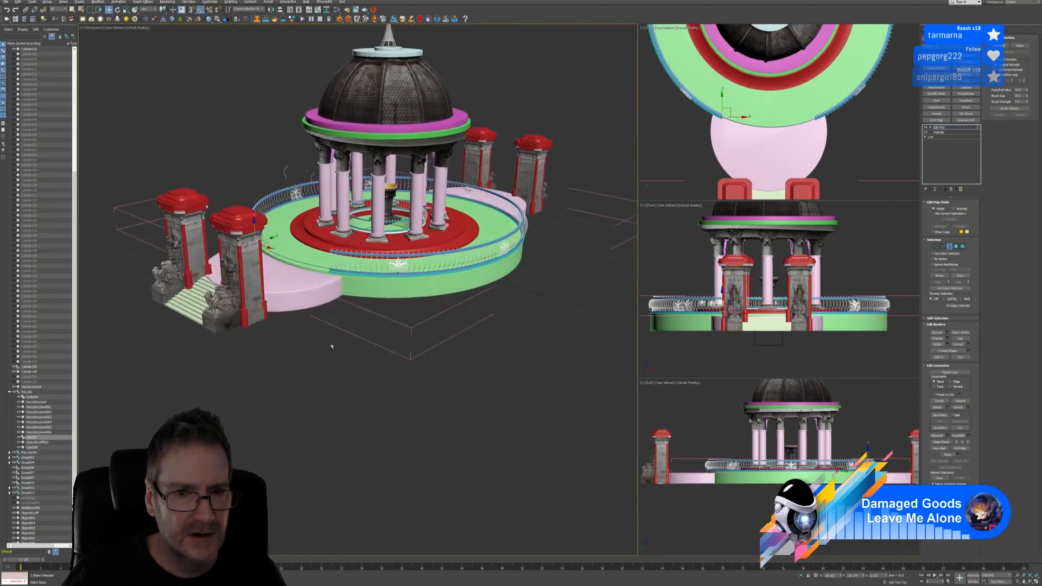
alt+middle_drag(523, 351, 392, 317)
scroll(383, 342, up, 3)
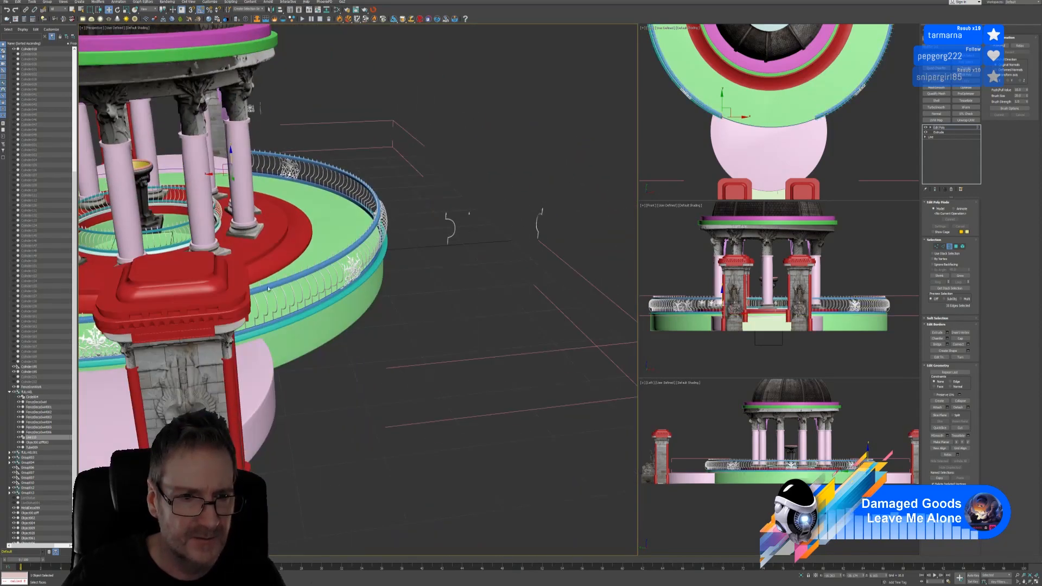
alt+middle_drag(268, 288, 351, 324)
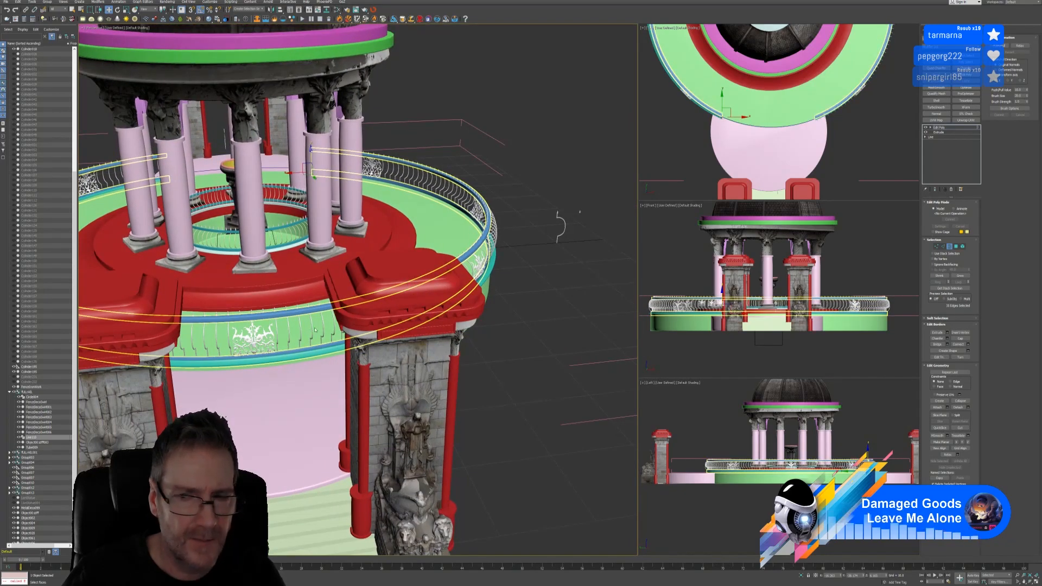
click(949, 246)
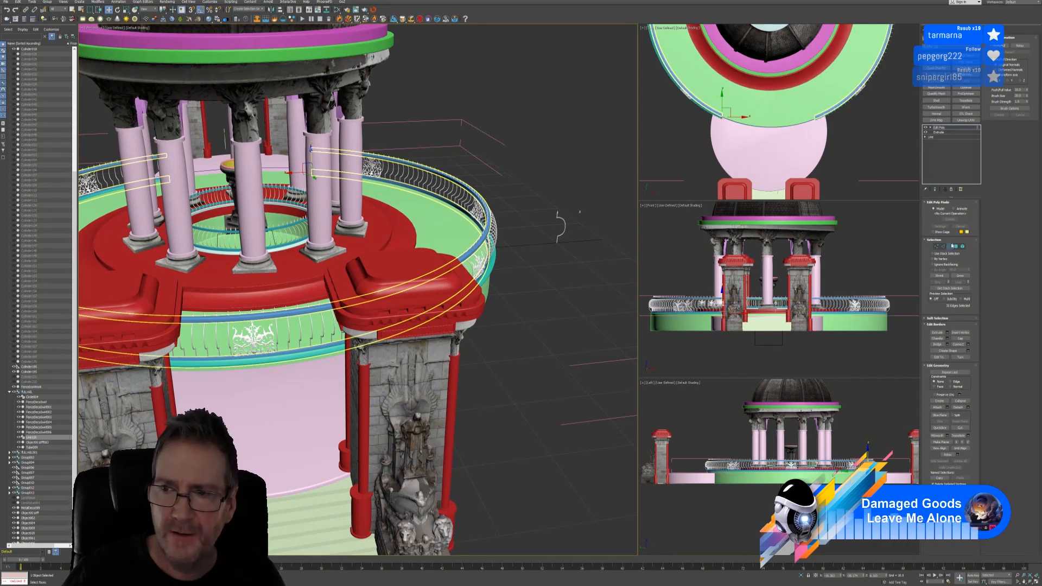
click(546, 344)
click(346, 343)
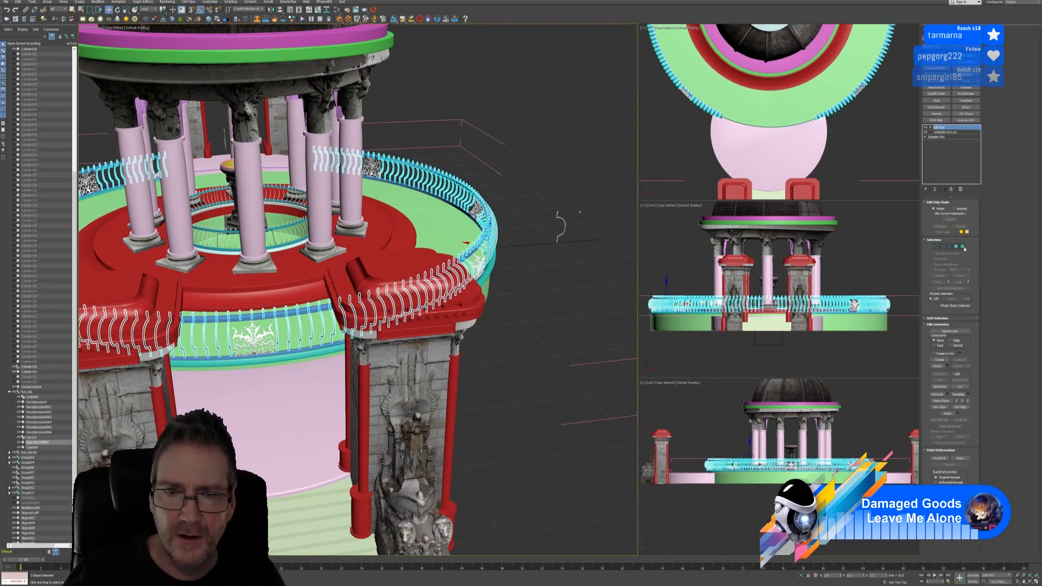
click(962, 246)
Select a fence element and enlarge the Top view on the railing's upper arc
alt+middle_drag(485, 339, 535, 346)
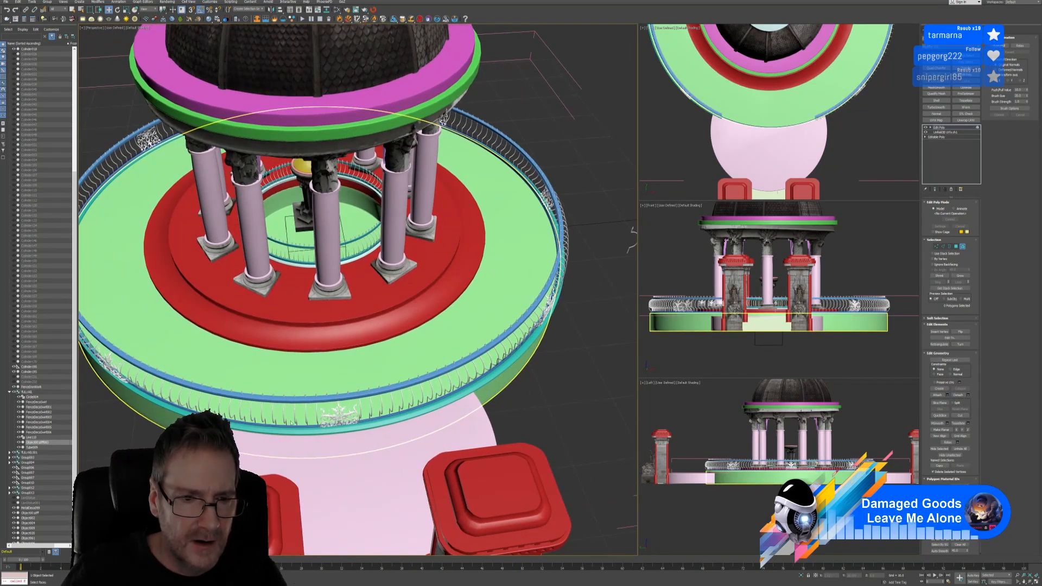
alt+middle_drag(483, 402, 464, 403)
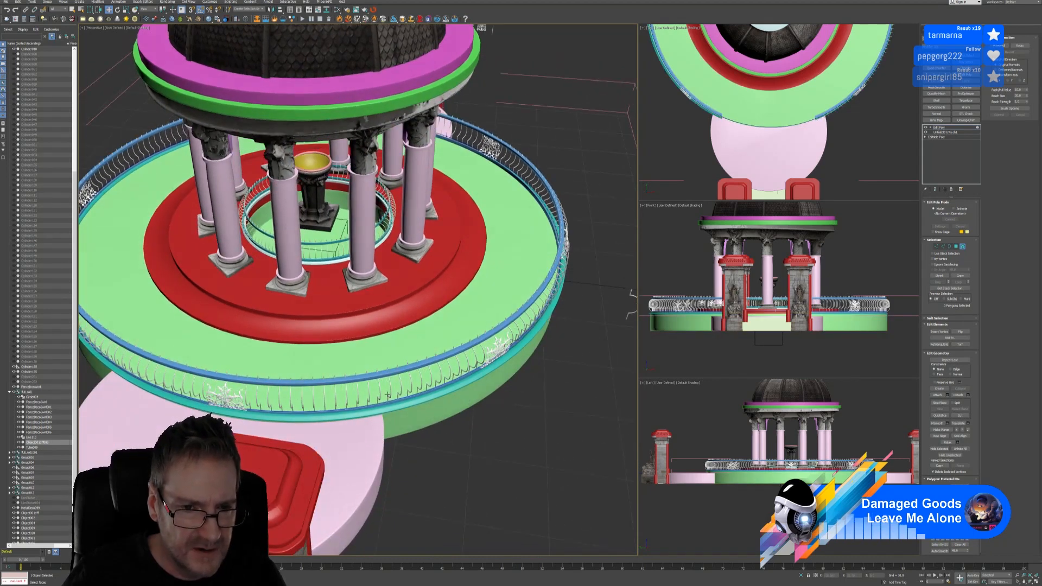
click(347, 392)
alt+middle_drag(413, 444, 461, 440)
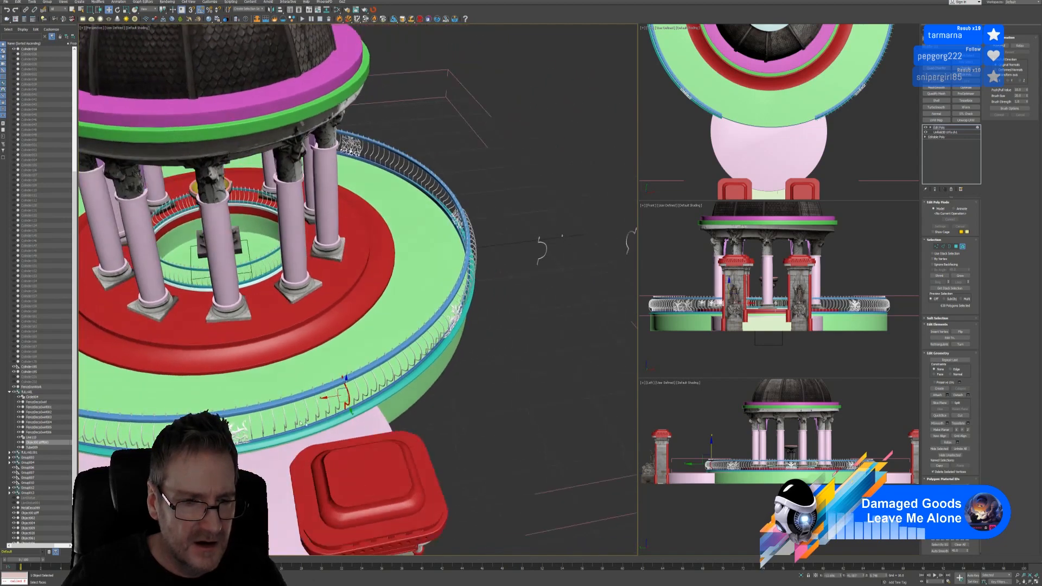
middle_drag(136, 445, 307, 409)
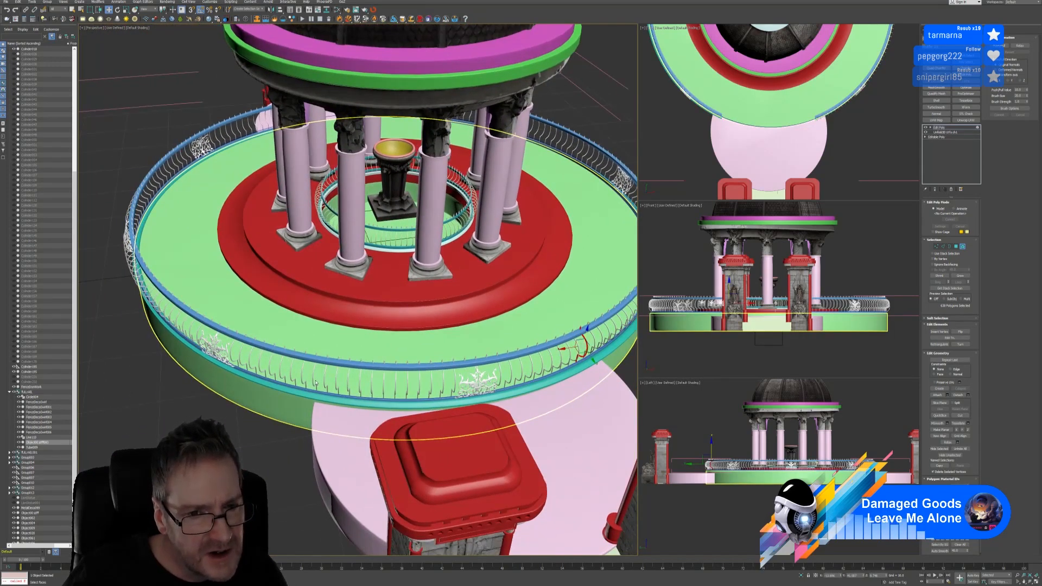
click(347, 380)
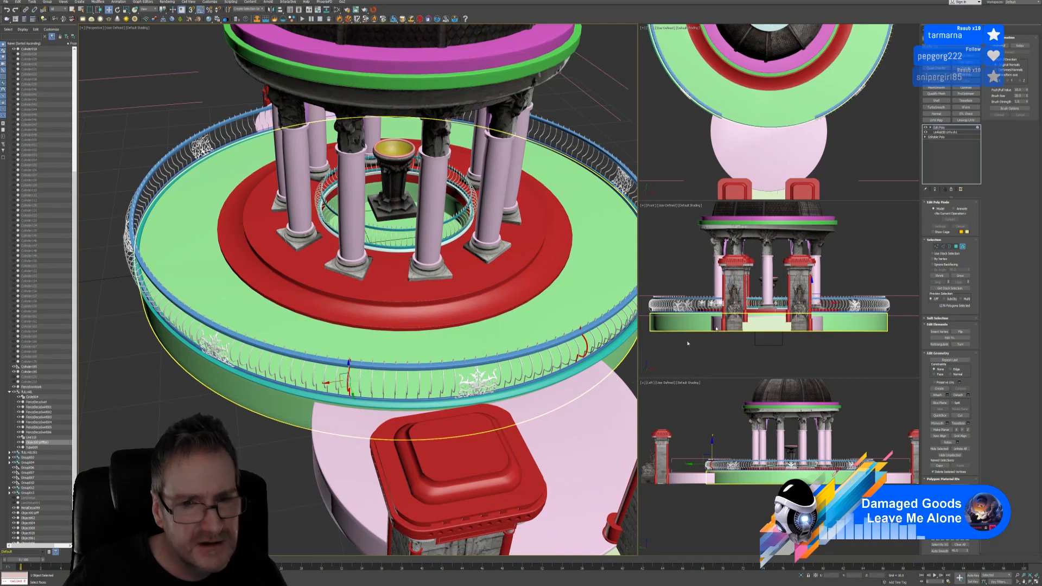
right_click(870, 191)
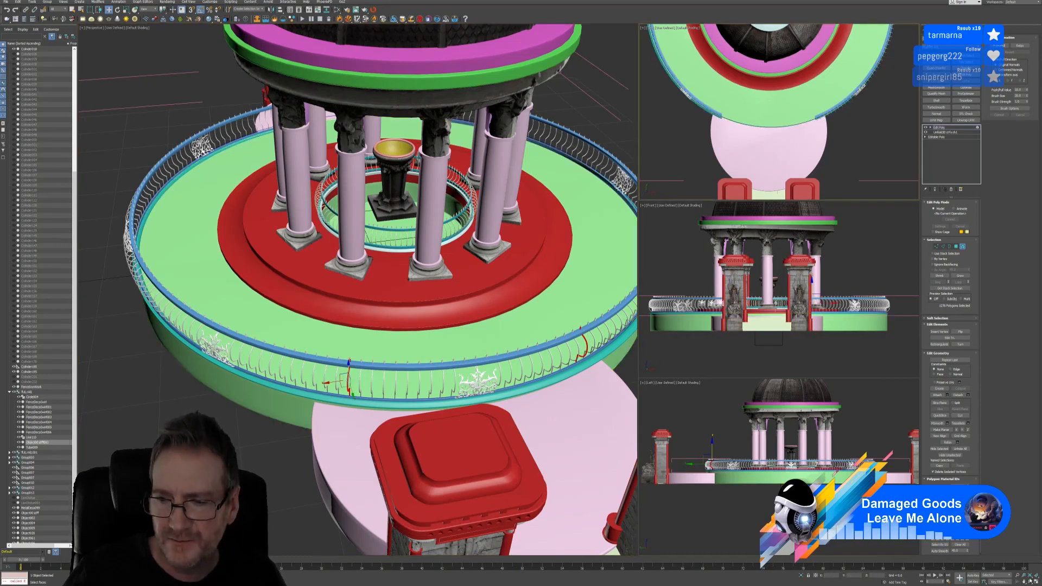
click(1036, 580)
scroll(577, 370, down, 5)
middle_drag(583, 82, 583, 217)
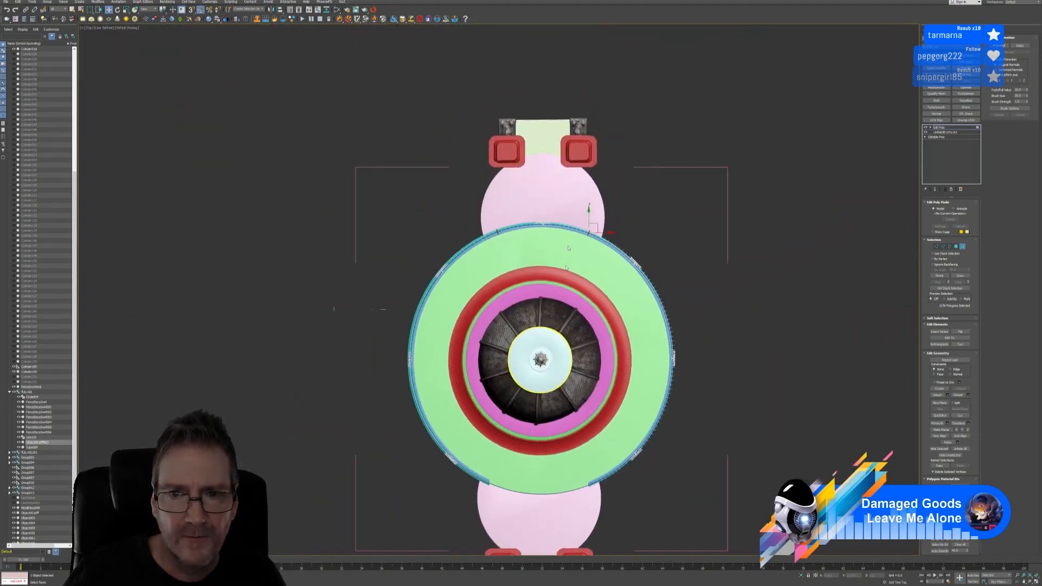
scroll(565, 222, up, 4)
scroll(479, 237, up, 2)
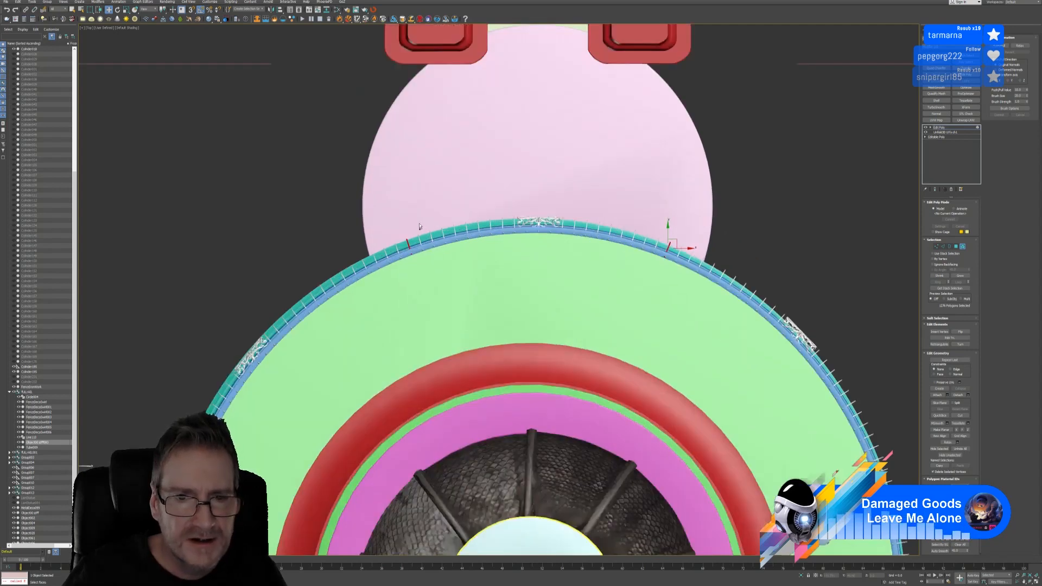
Add the fence posts along the upper arc to the element selection
ctrl+drag(414, 228, 458, 261)
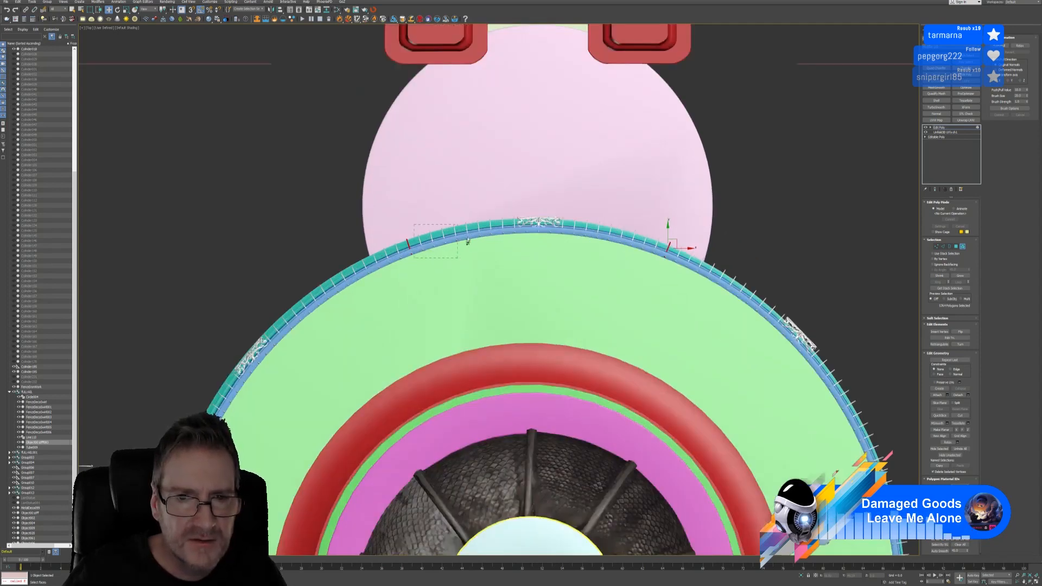
ctrl+drag(439, 203, 517, 268)
ctrl+drag(472, 192, 571, 263)
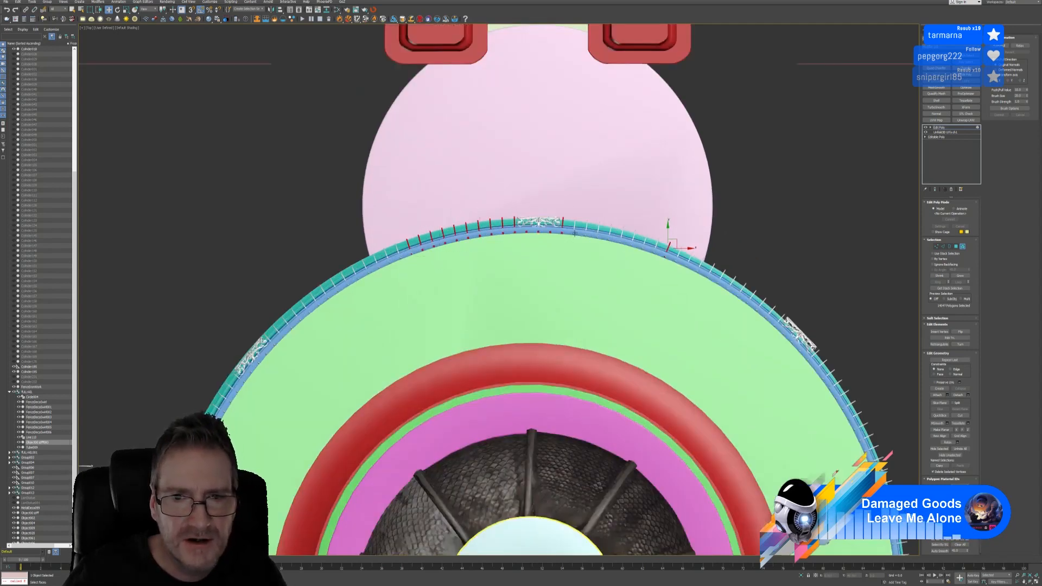
ctrl+drag(550, 191, 617, 270)
ctrl+drag(604, 203, 656, 277)
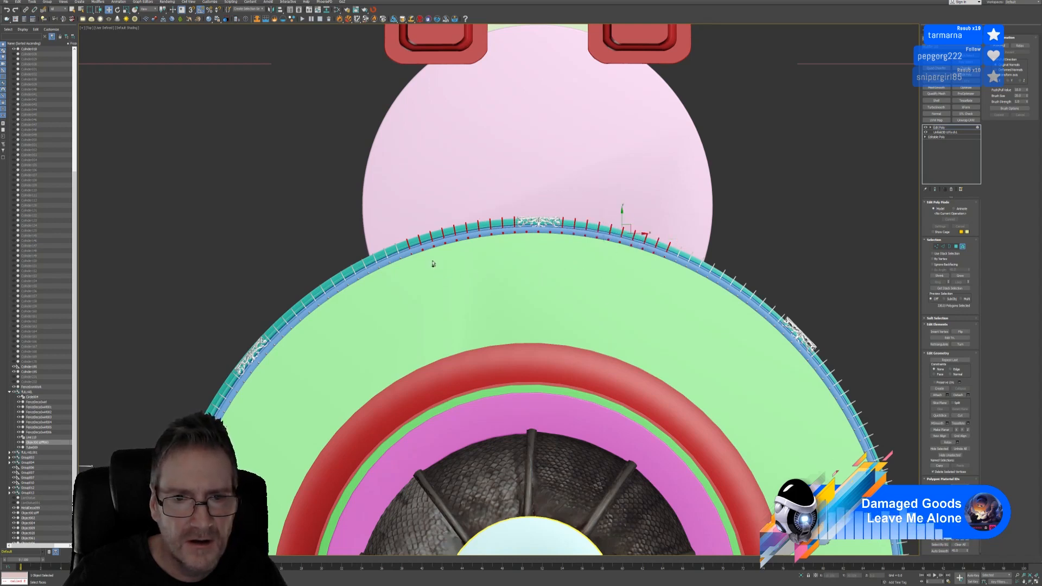
Pan along the fence arc from above and open the Windows Start menu
scroll(667, 266, up, 8)
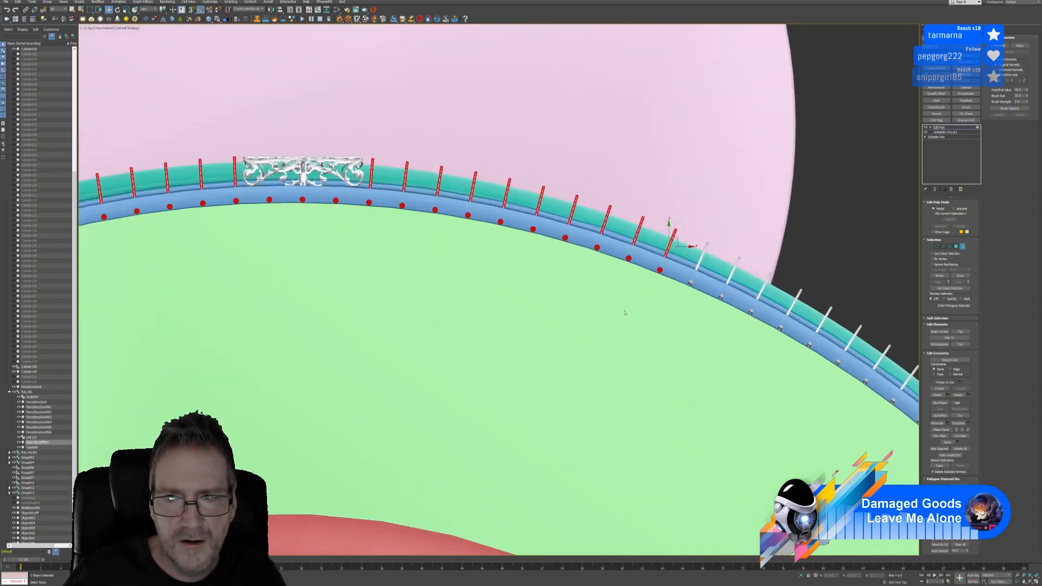
scroll(569, 324, down, 2)
scroll(569, 324, down, 6)
scroll(483, 293, up, 9)
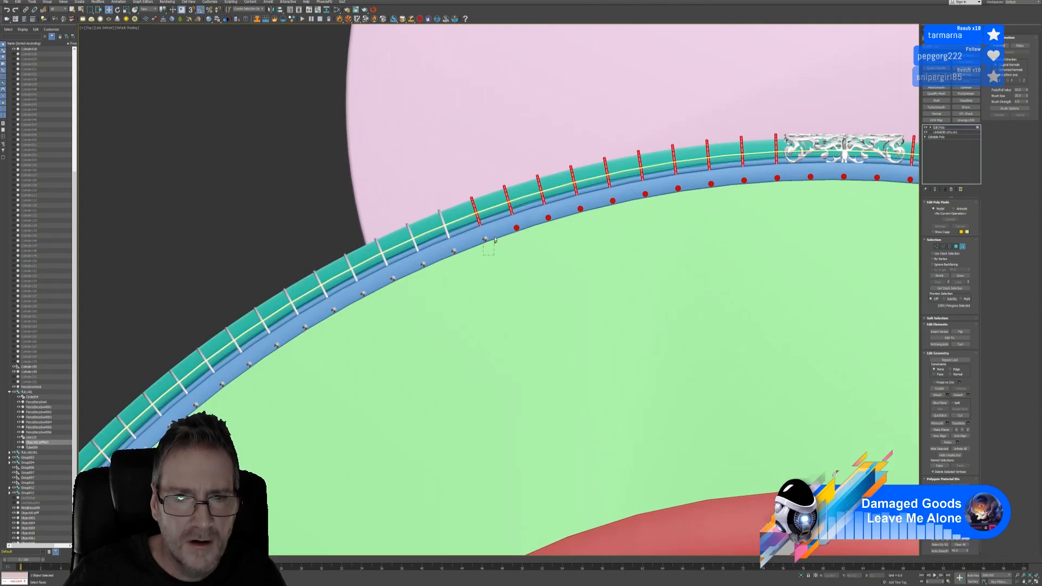
scroll(571, 269, down, 4)
middle_drag(659, 277, 537, 267)
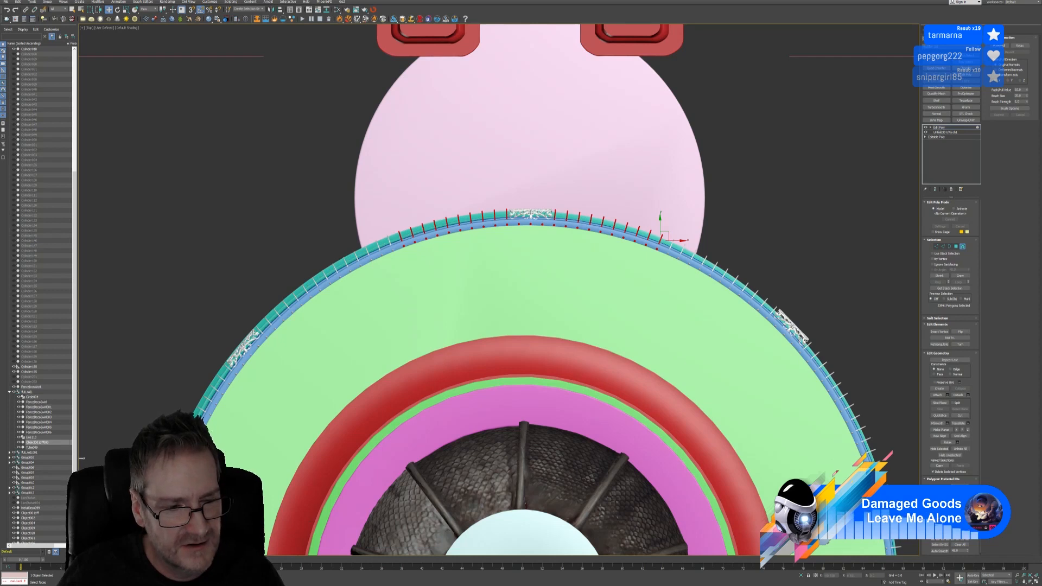
key(super)
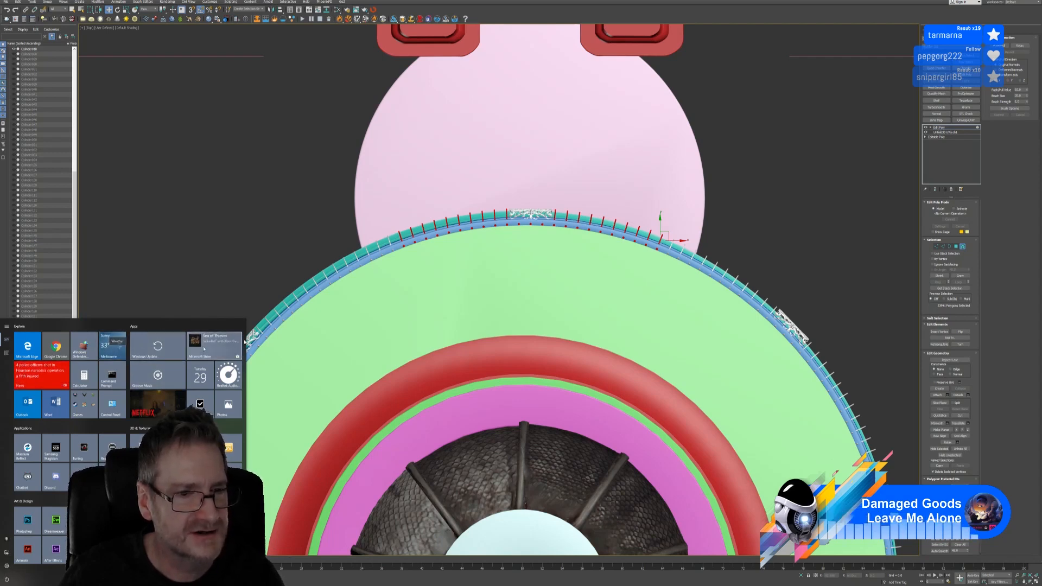
Google 'temp melb' in Chrome, switch the weather card to Fahrenheit (95°F), then close Chrome
click(744, 14)
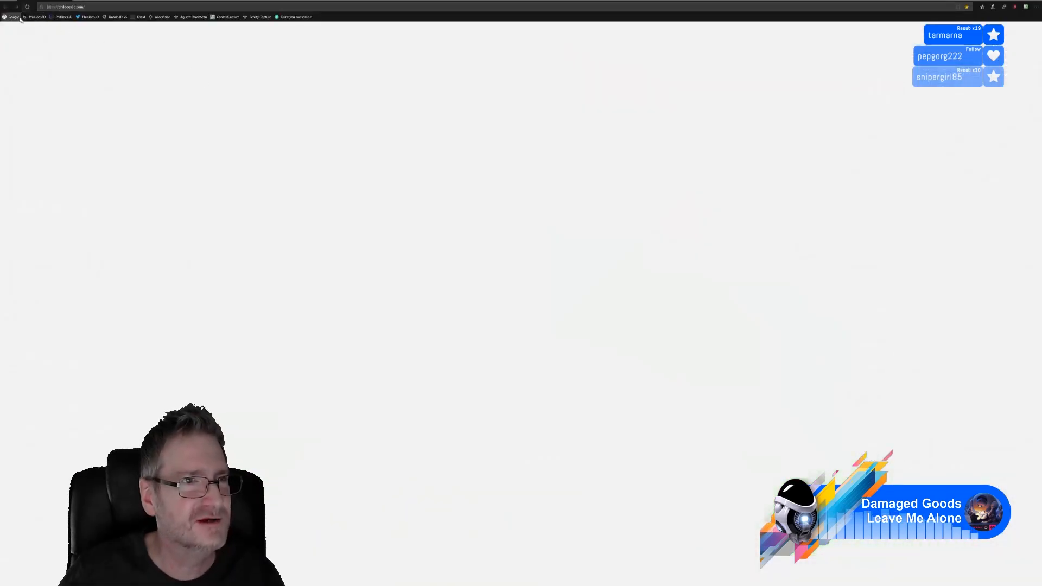
click(12, 17)
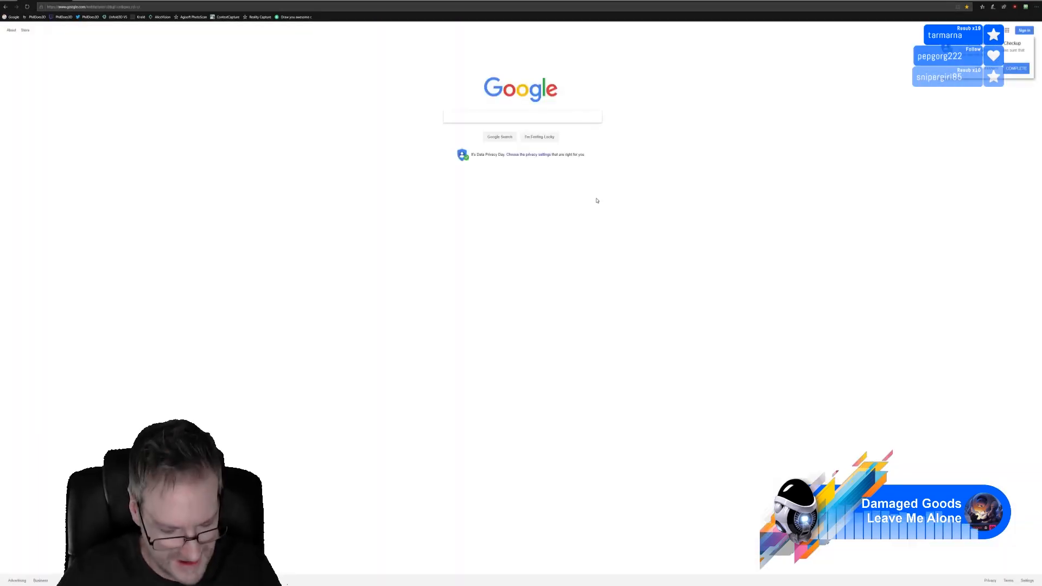
text(temp)
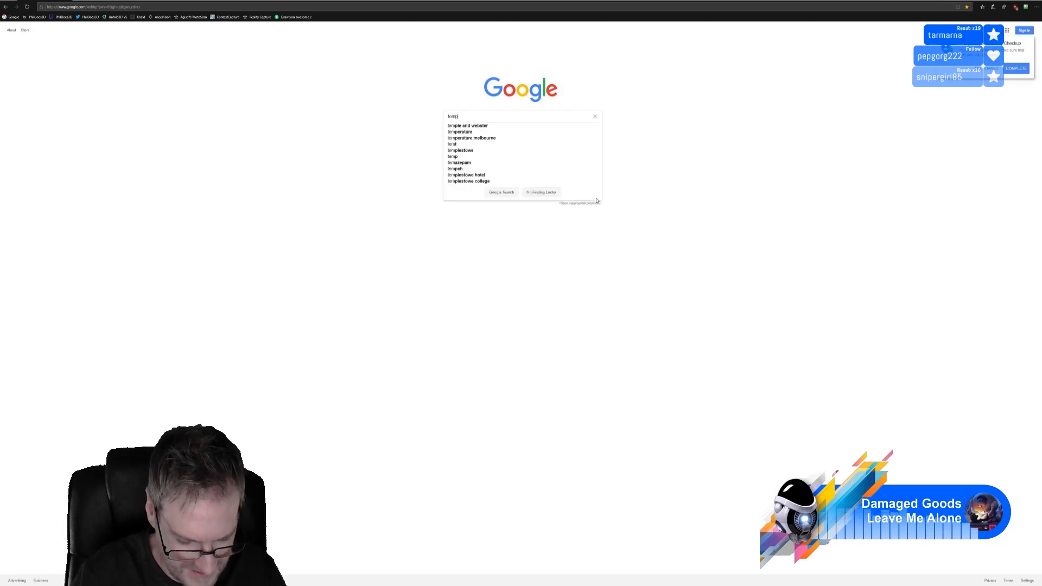
text( melb)
key(Return)
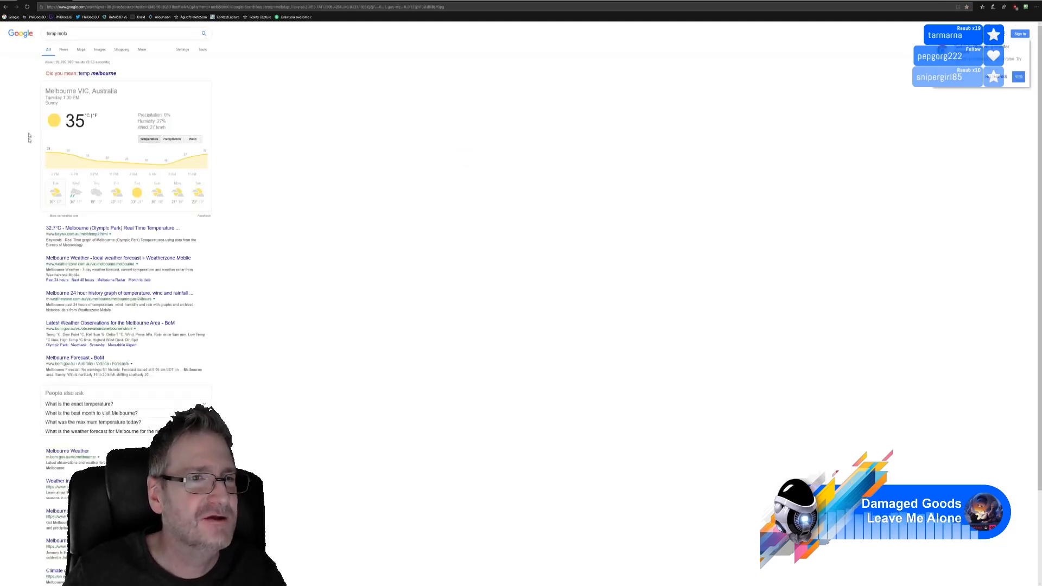
click(96, 116)
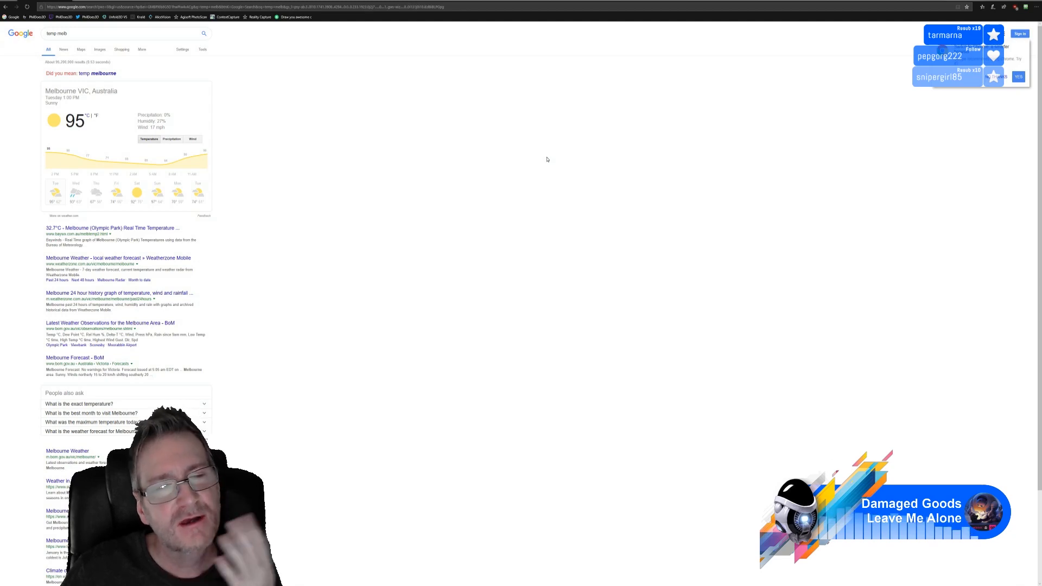
click(1033, 2)
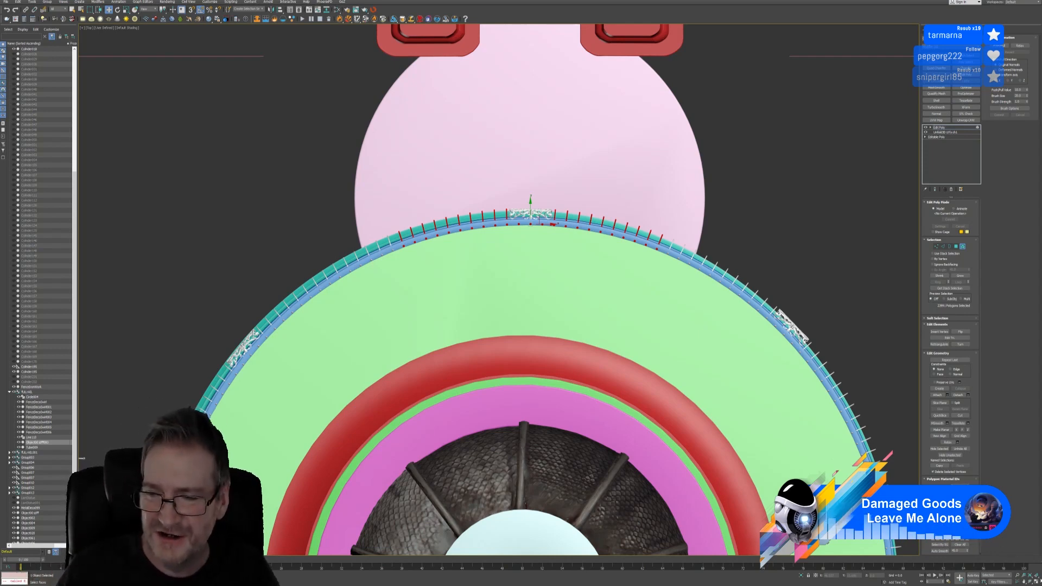
Restore the four-viewport layout, deselect the fence elements, and exit Element mode
click(1035, 580)
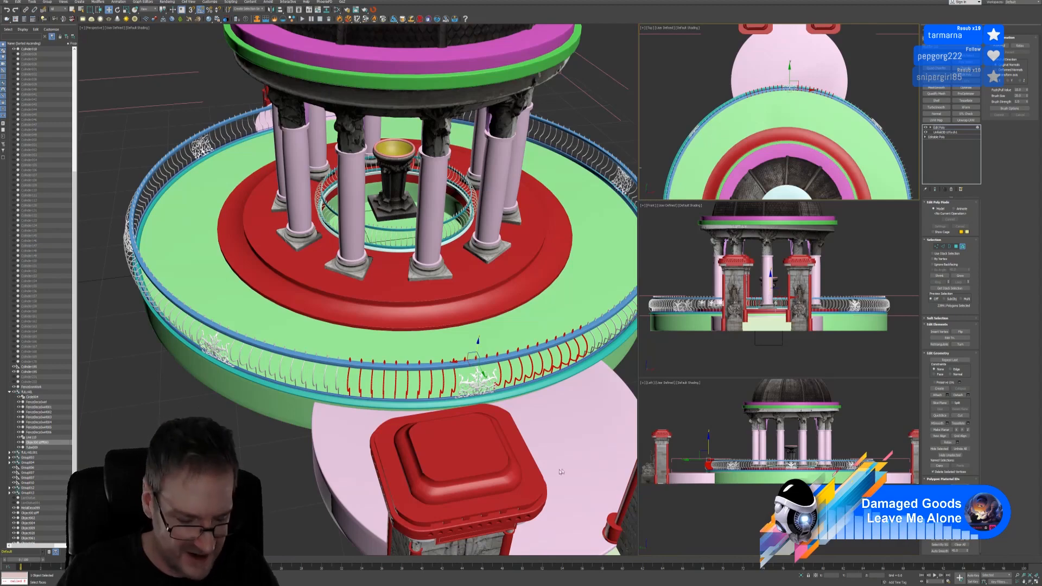
mouse_move(503, 339)
alt+middle_down()
mouse_move(475, 338)
mouse_move(515, 330)
mouse_move(515, 341)
alt+middle_up()
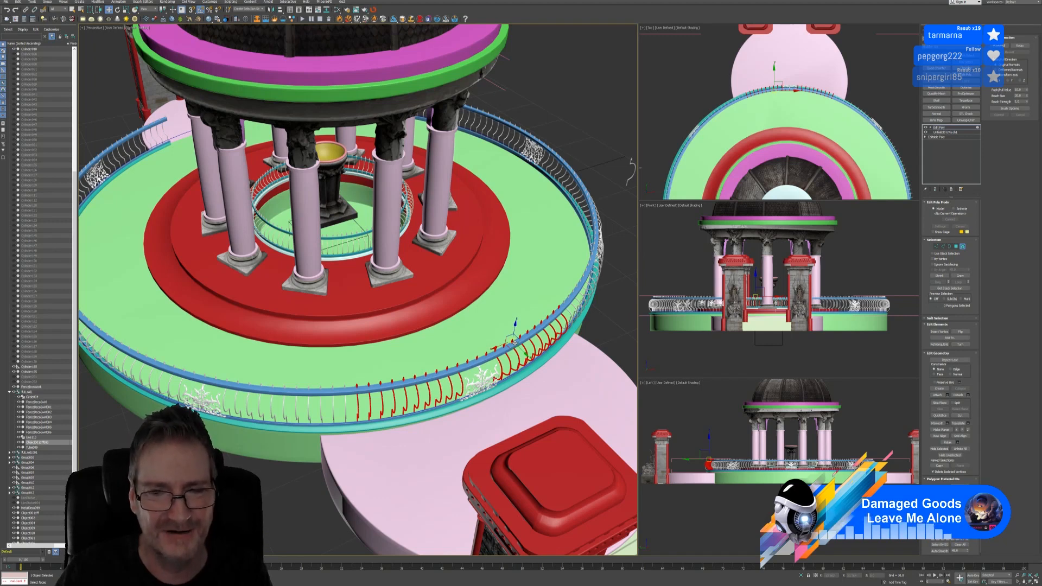
click(515, 342)
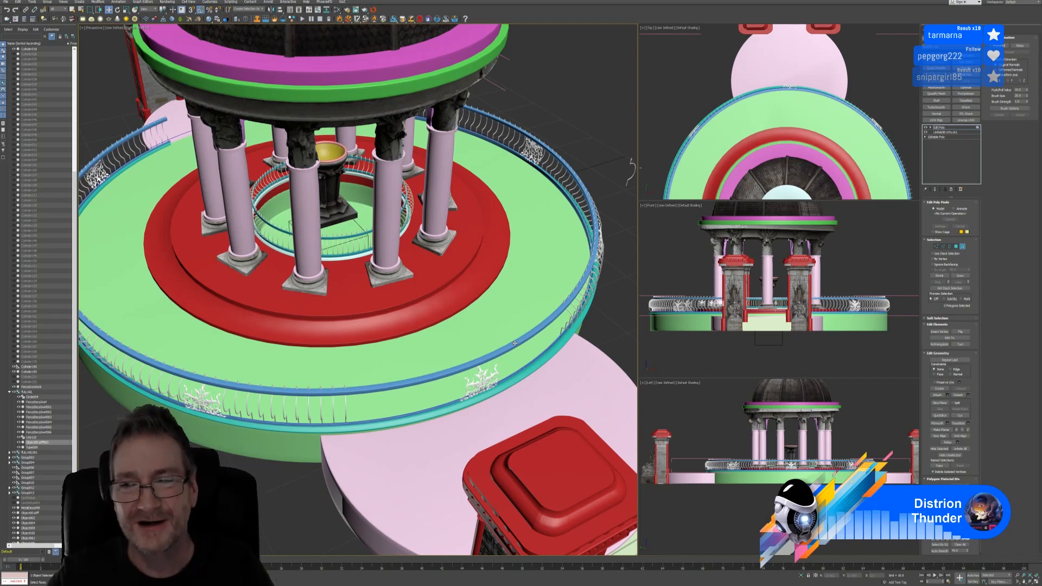
click(963, 247)
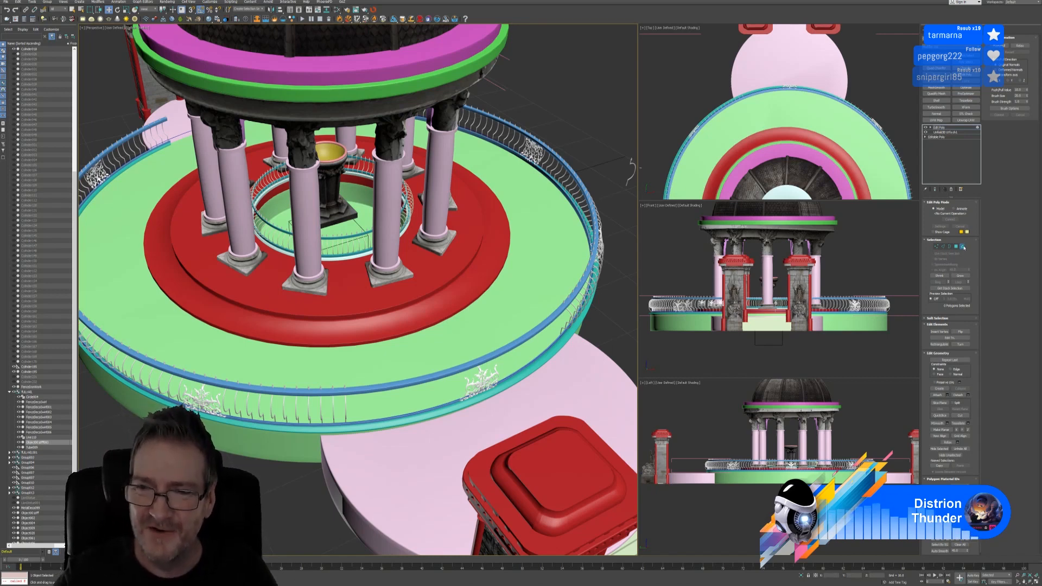
Delete the FenceDecoSwirl004 ornament, then select the railing ring and maximize the Top view
click(481, 376)
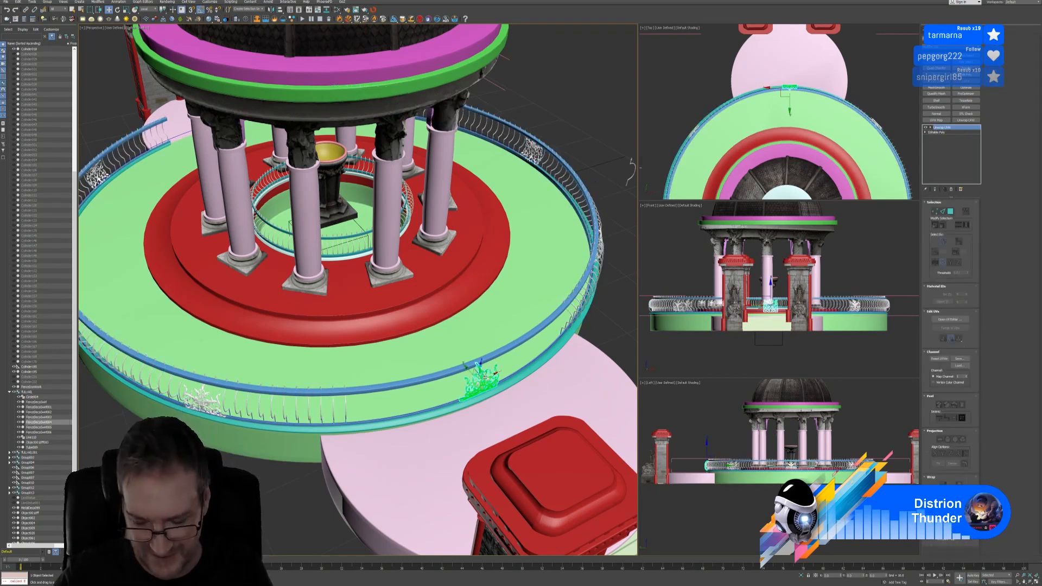
key(Delete)
click(485, 376)
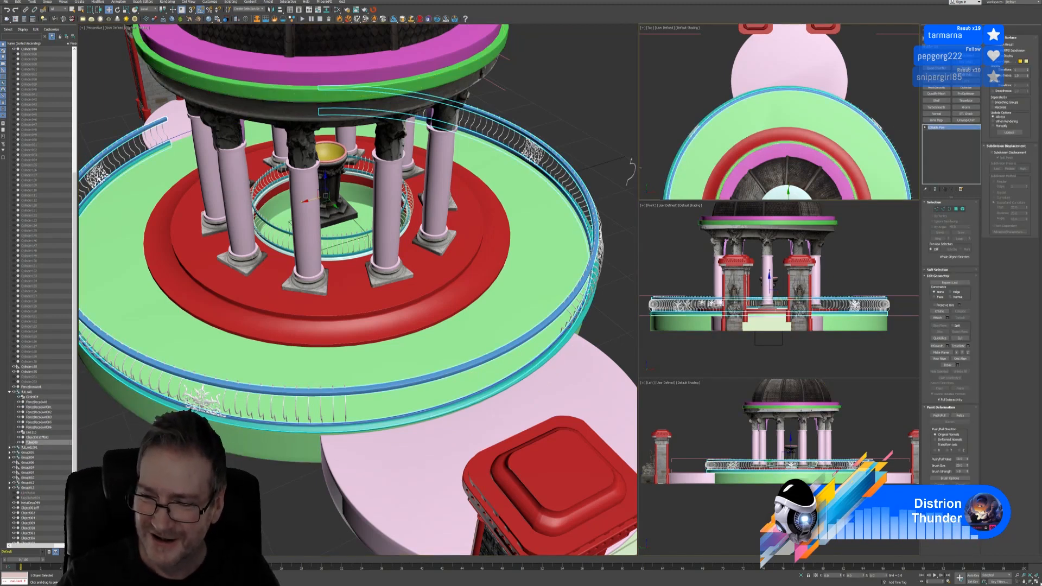
click(1034, 580)
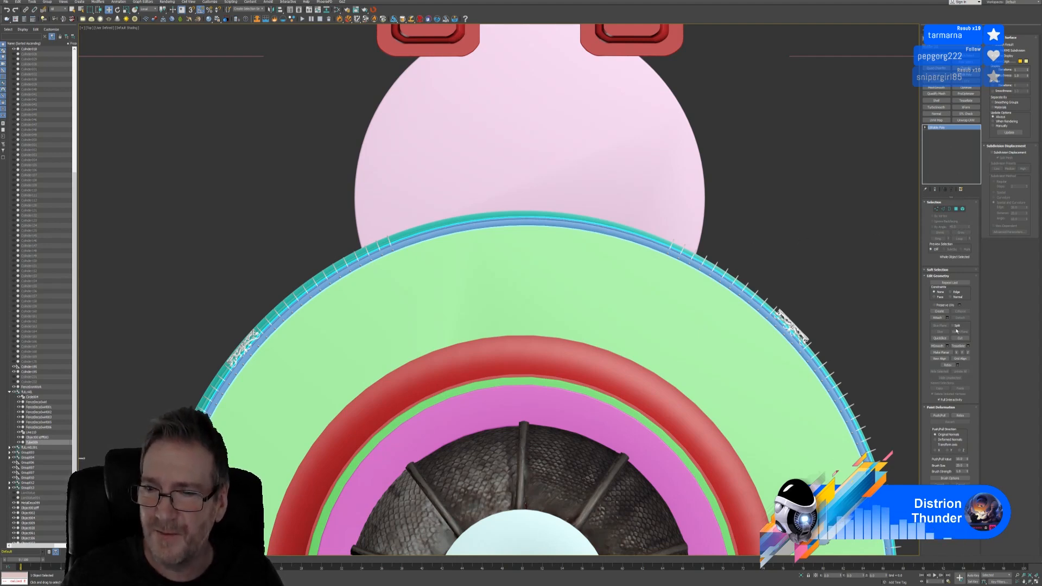
QuickSlice the railing ring with one straight cut across its top rim in the Top view
click(939, 338)
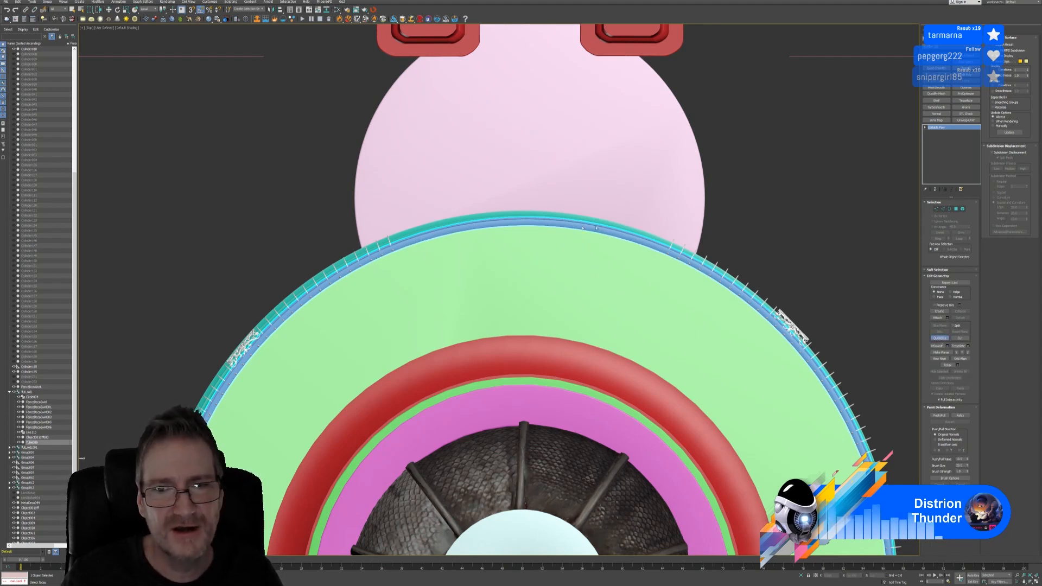
scroll(583, 231, up, 2)
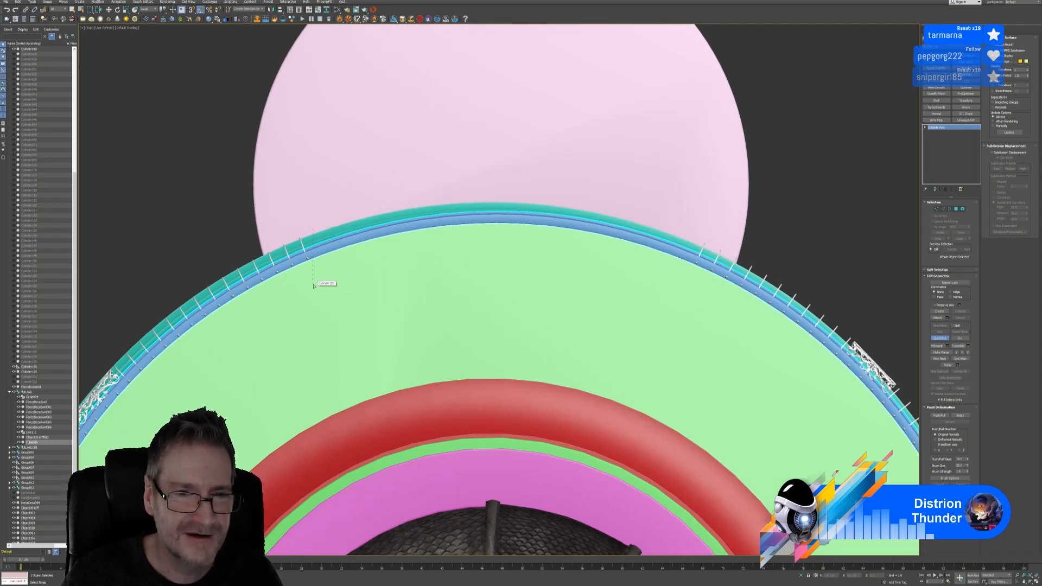
click(695, 236)
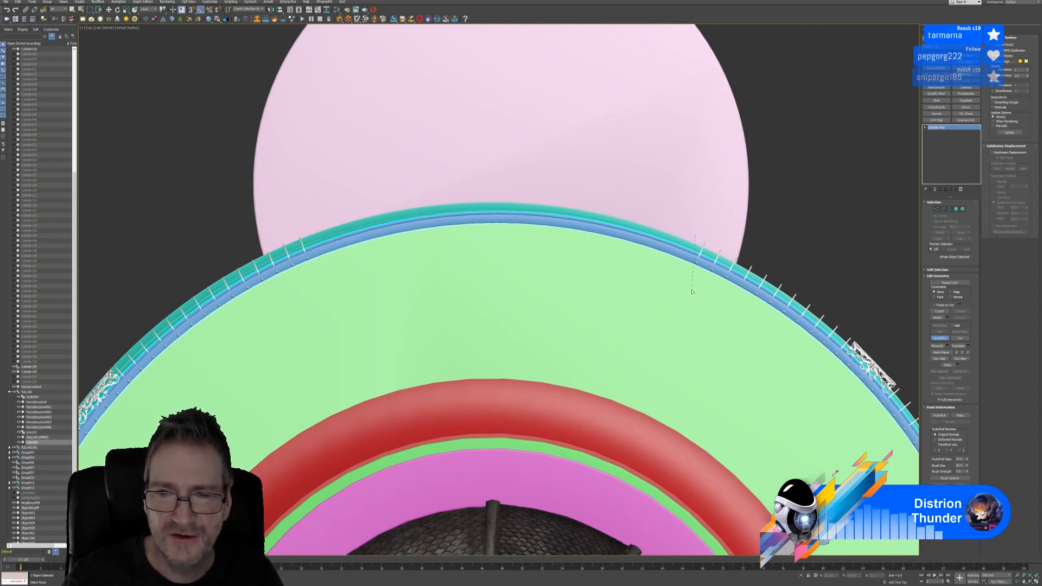
click(692, 292)
key(w)
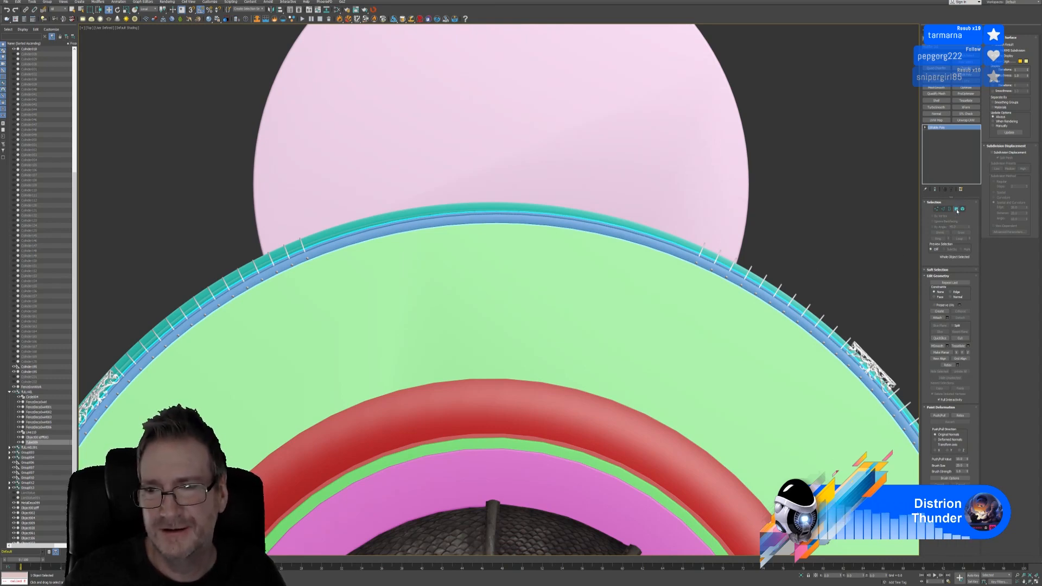
In Polygon mode, marquee-select the top-arc rim polygons, trim both ends, and frame the selection
click(956, 208)
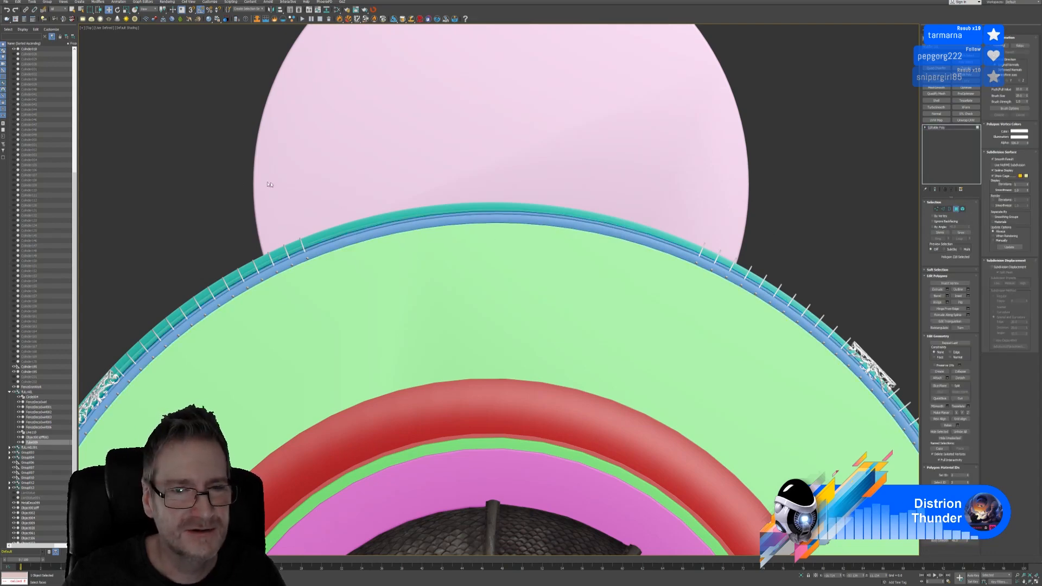
drag(337, 256, 708, 315)
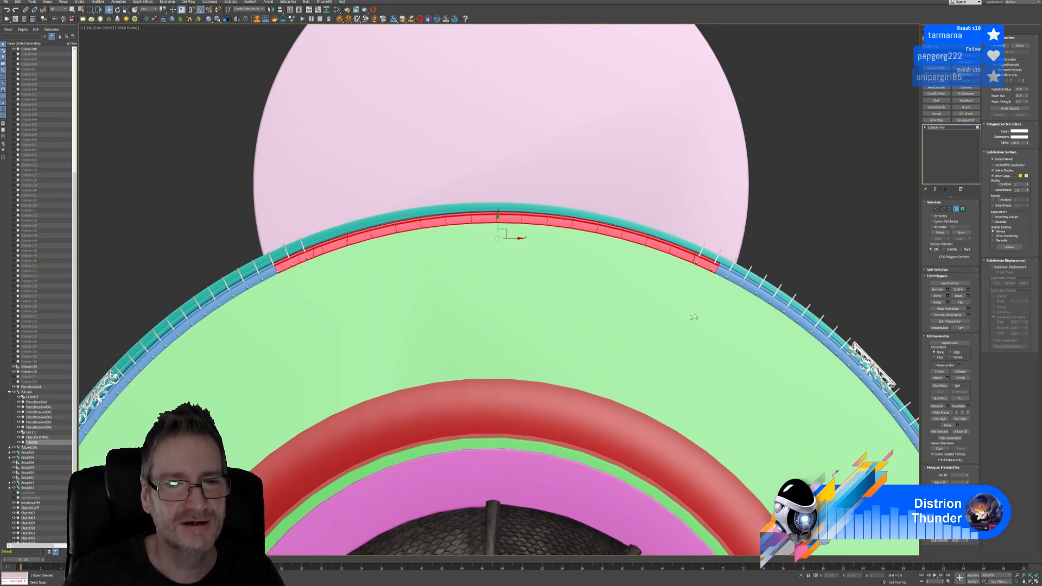
drag(225, 198, 309, 319)
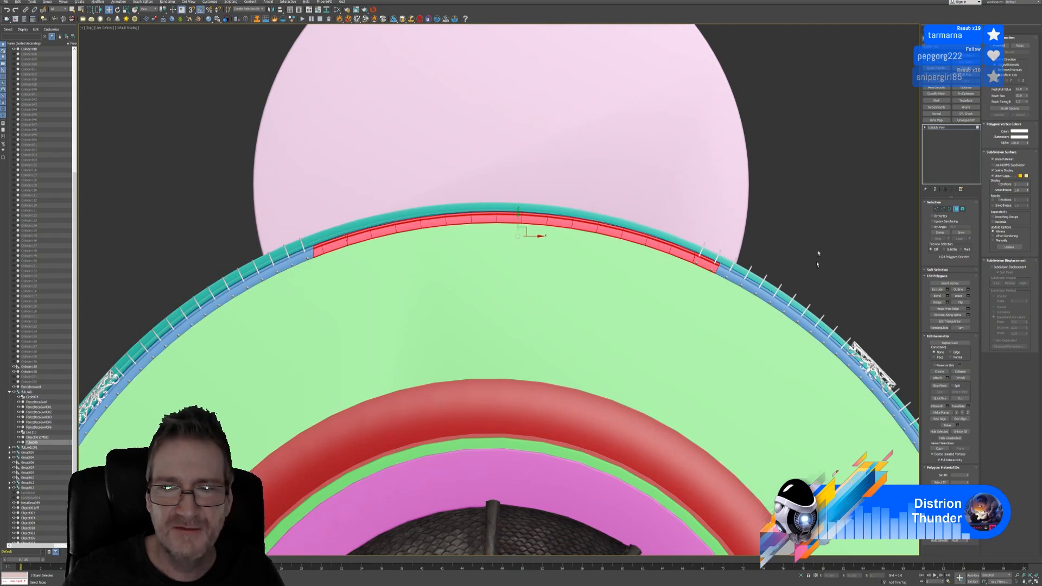
alt+drag(813, 191, 696, 337)
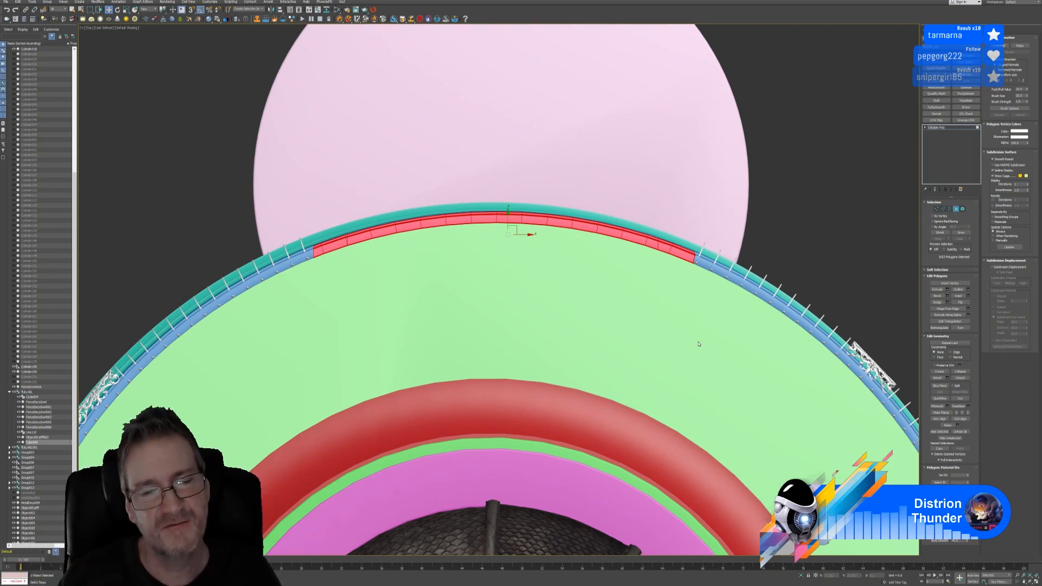
scroll(709, 258, up, 3)
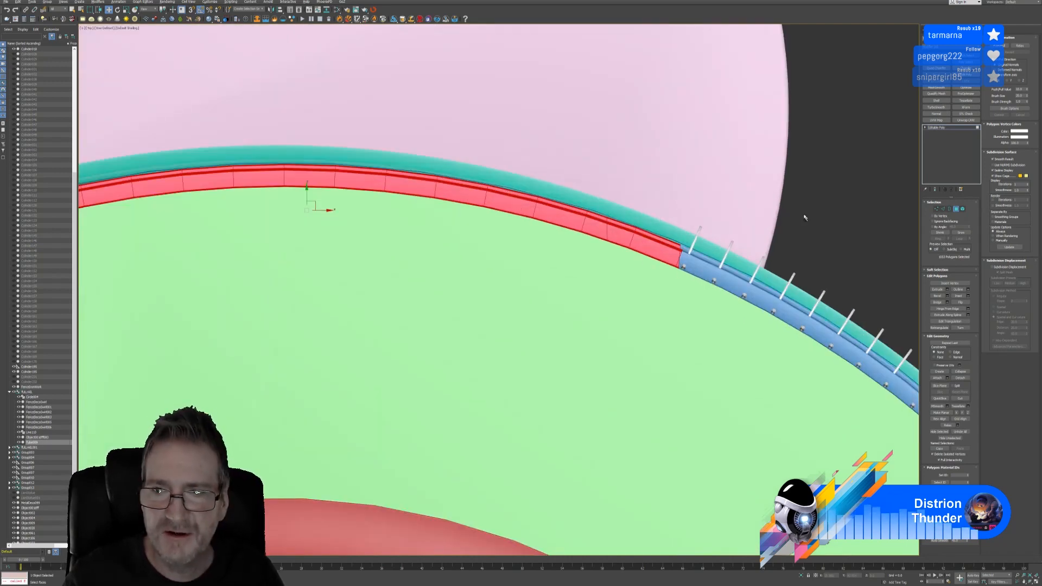
drag(800, 213, 684, 328)
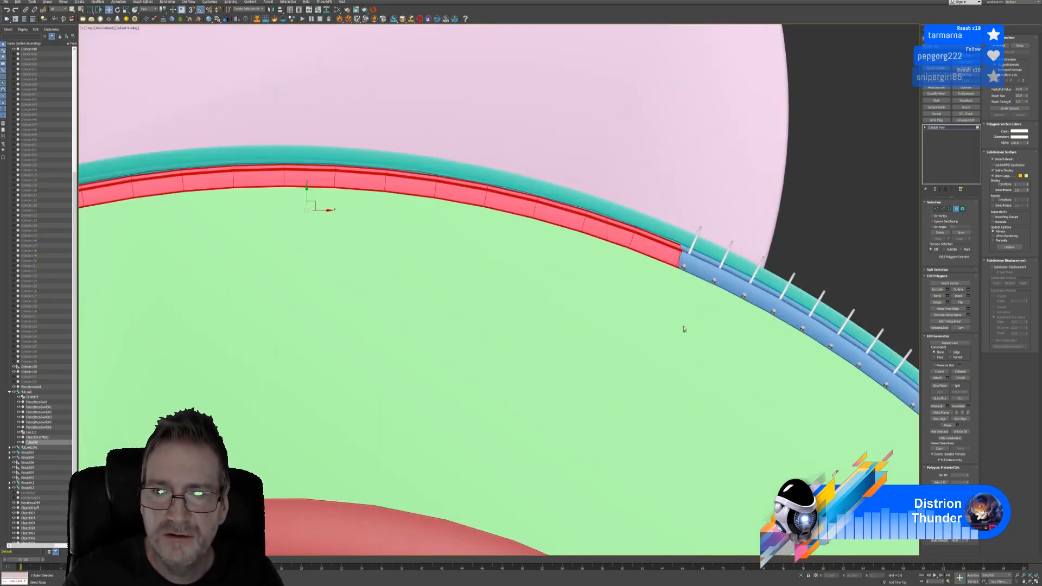
drag(788, 219, 682, 313)
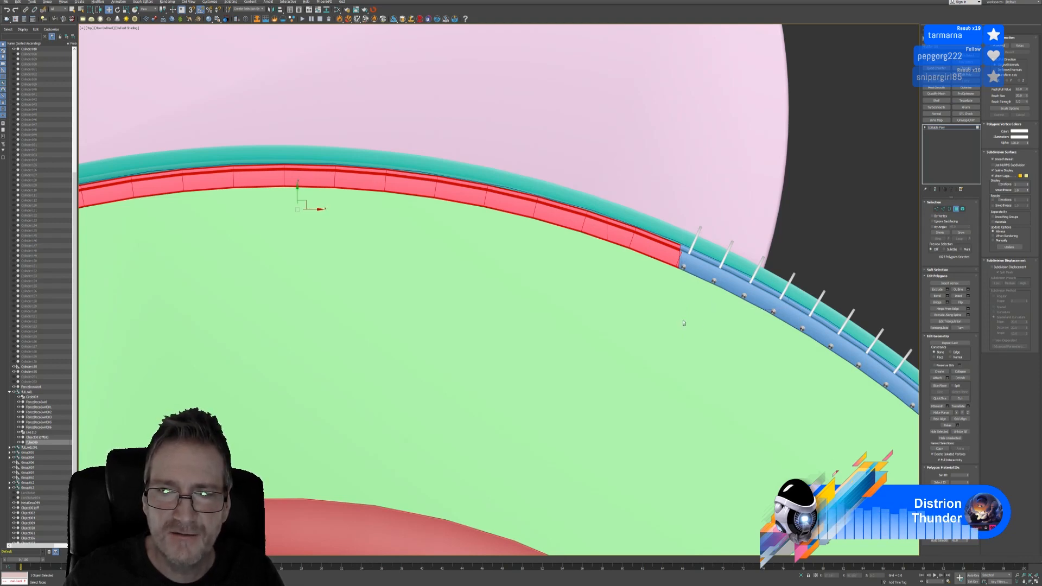
drag(794, 229, 685, 295)
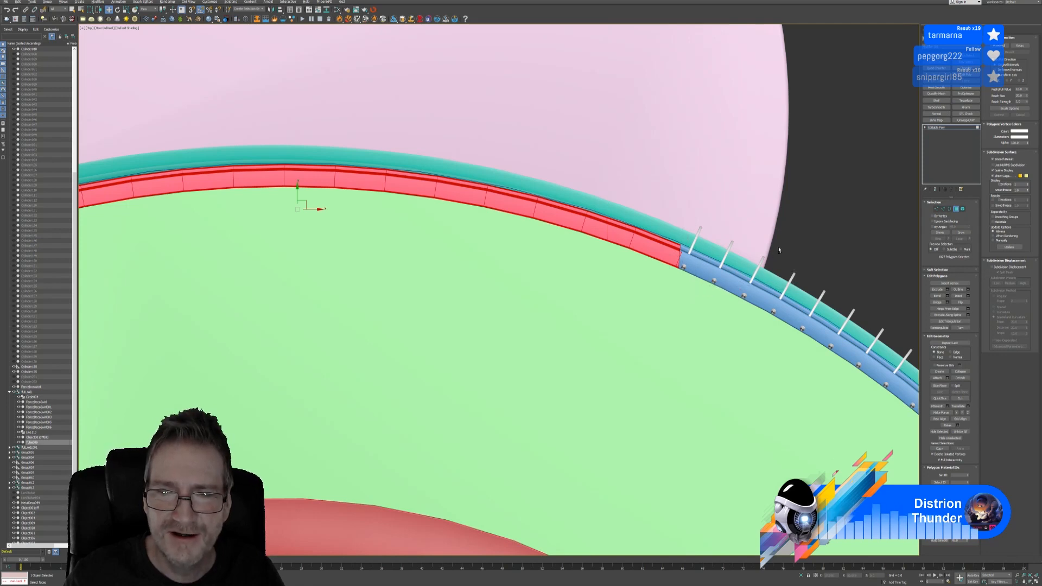
drag(778, 248, 683, 297)
key(z)
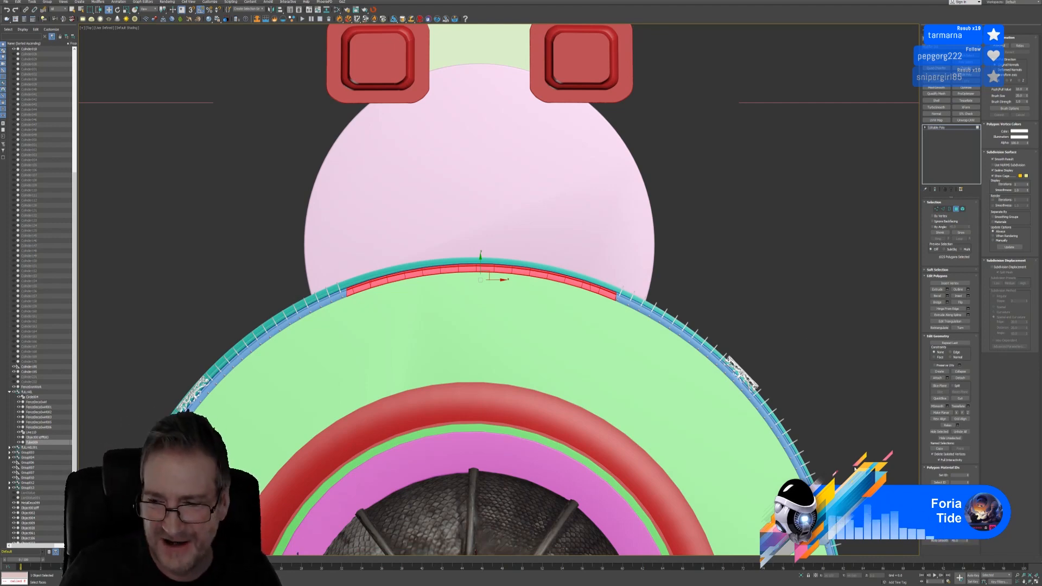
Restore the four-viewport layout and deselect the outer ring's polygons in the Perspective view
key(alt+w)
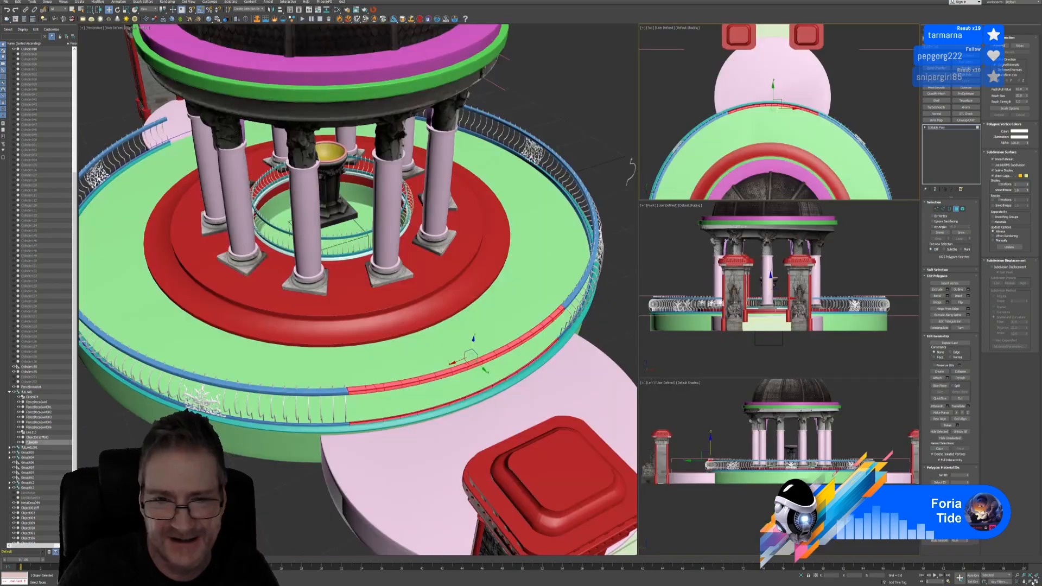
middle_drag(483, 418, 490, 387)
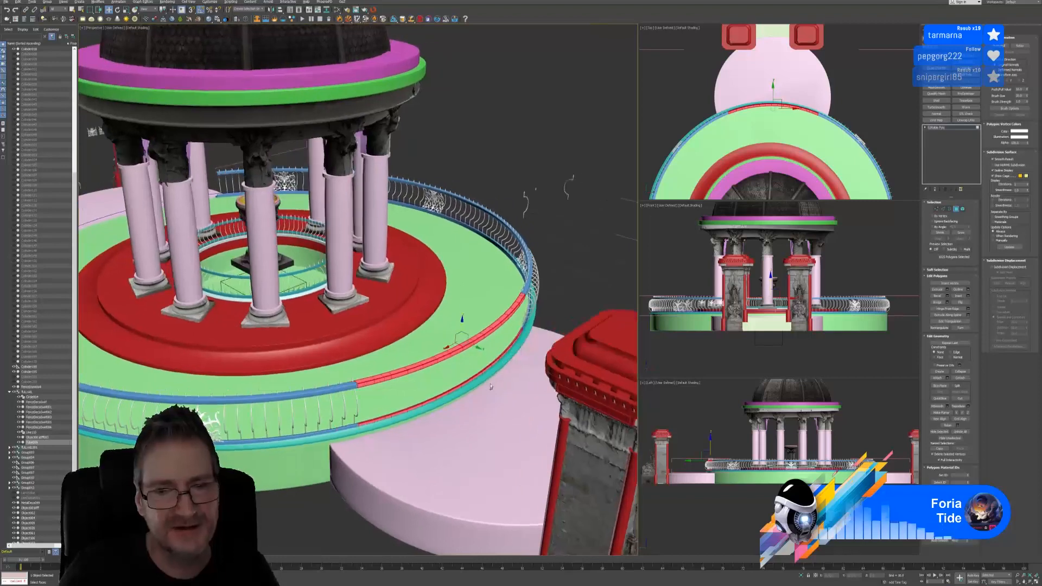
click(484, 419)
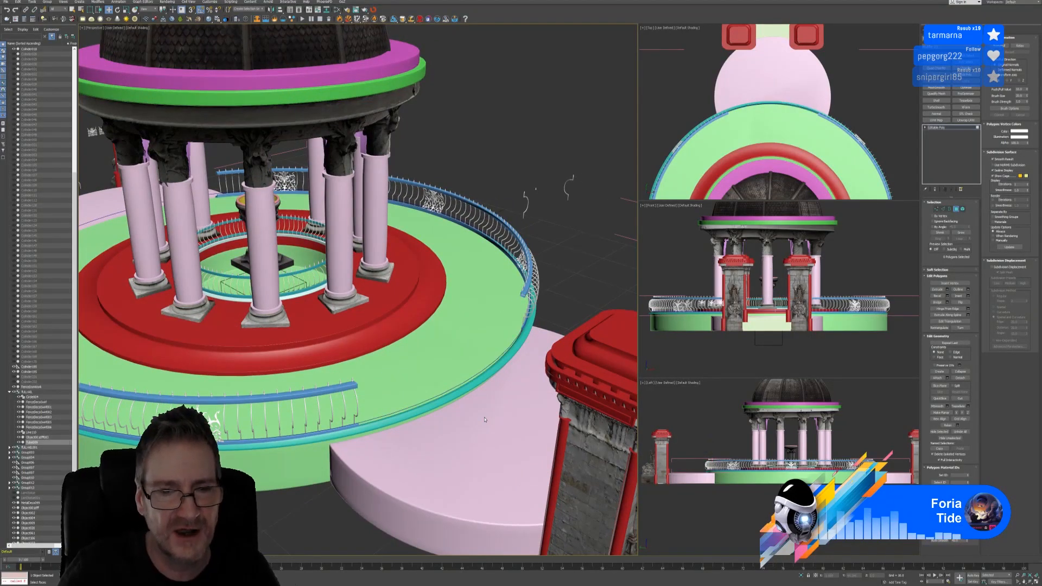
scroll(522, 298, up, 3)
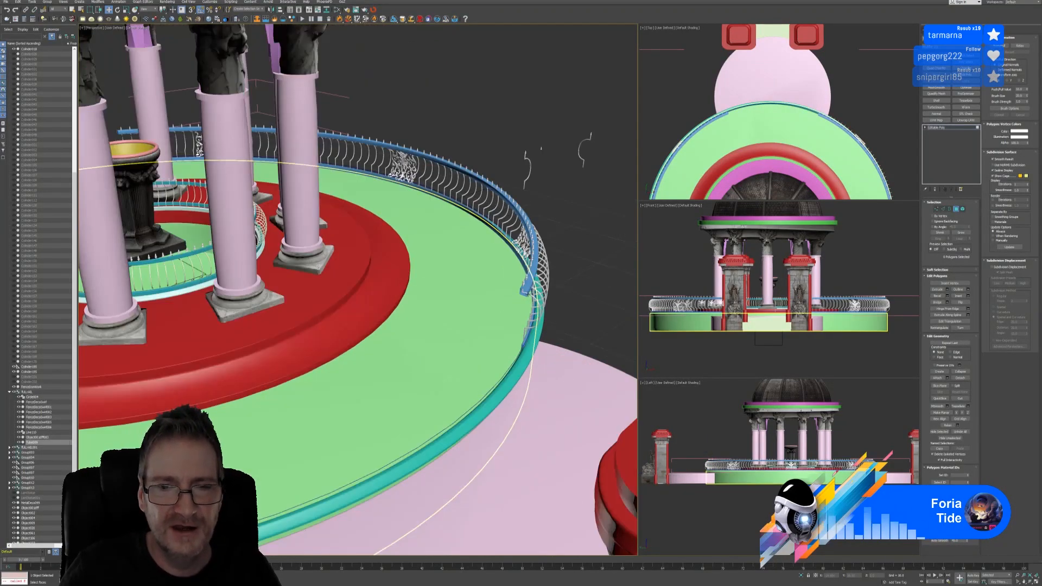
In Border mode, cap the upper and lower open rail-end borders beside the gate
scroll(523, 290, up, 3)
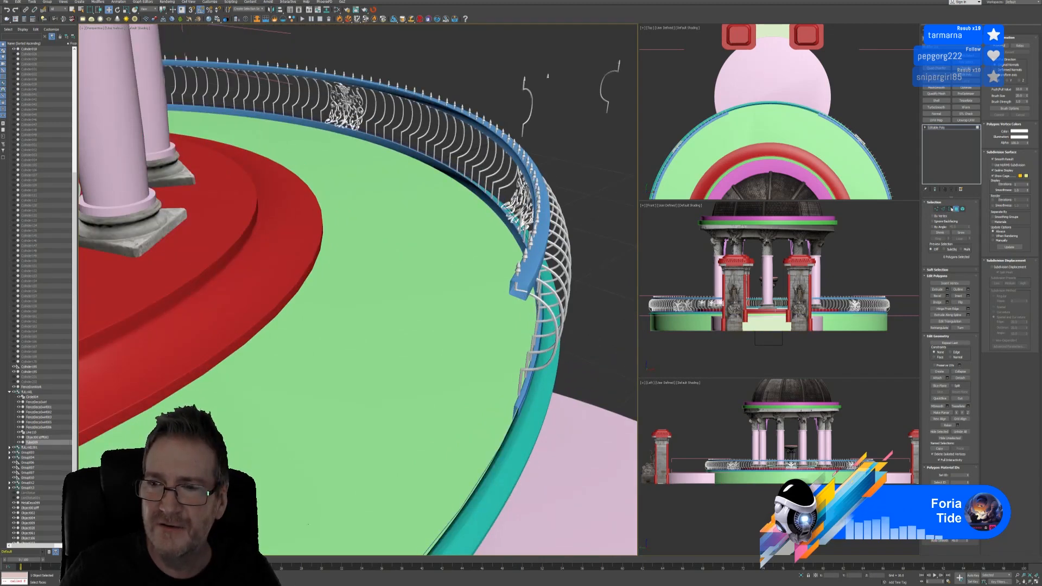
click(949, 208)
click(545, 291)
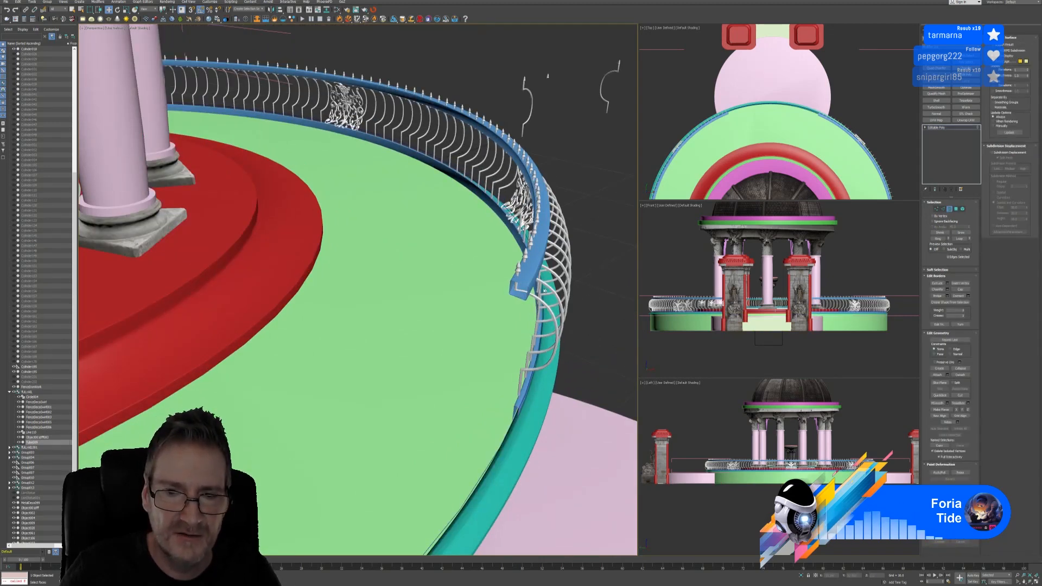
click(523, 286)
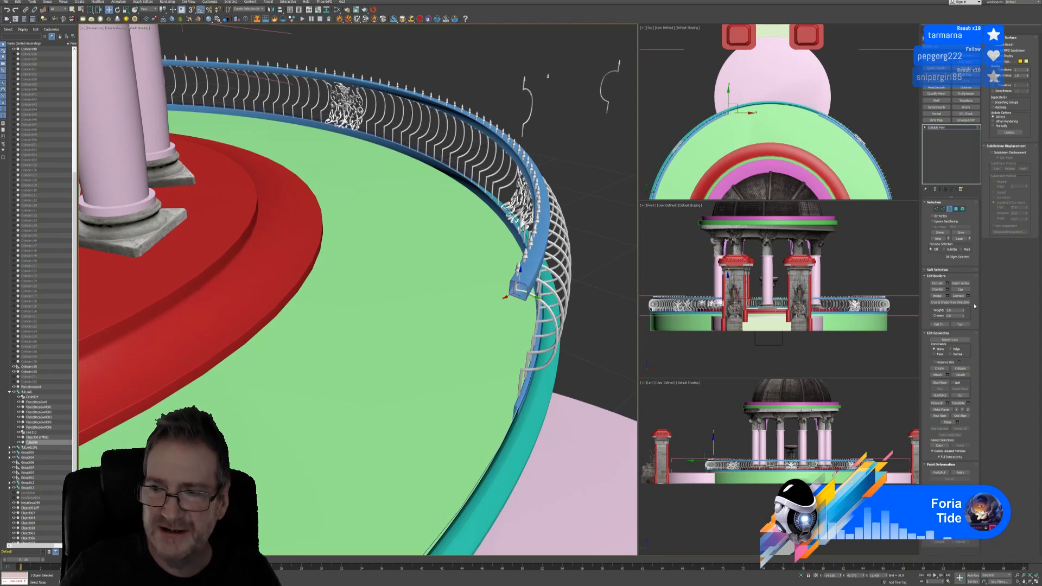
click(959, 290)
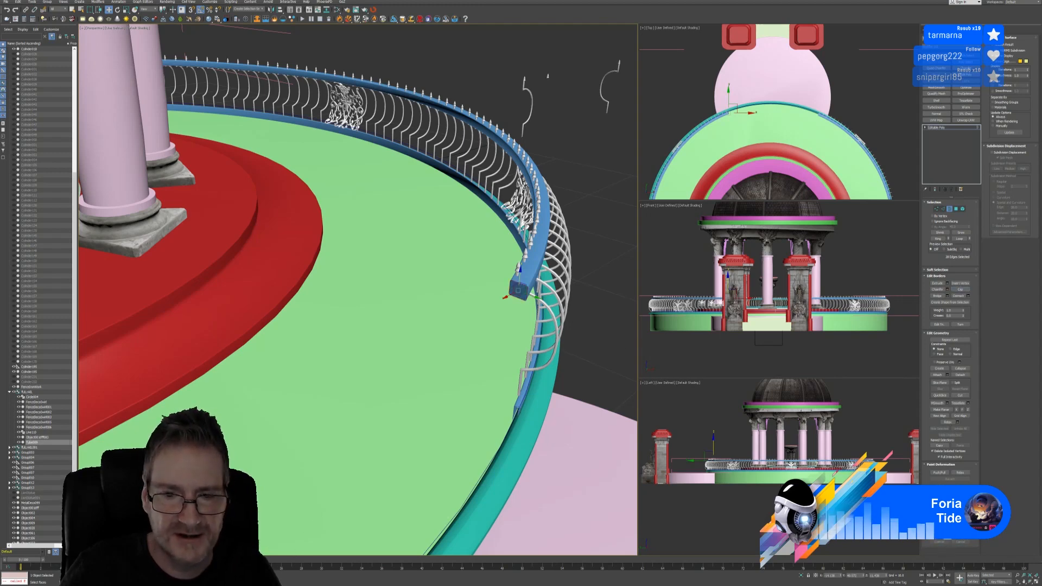
click(516, 410)
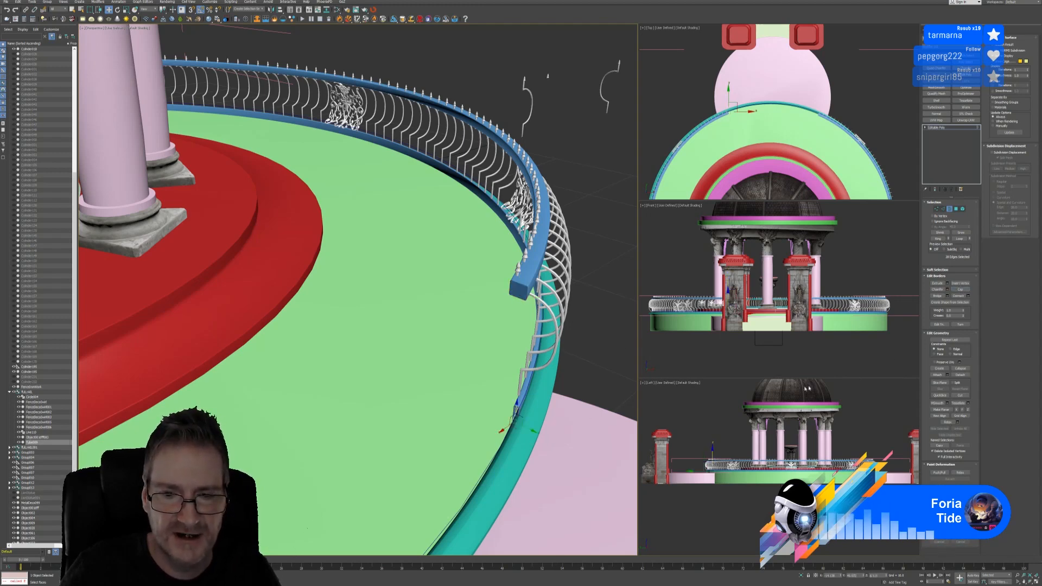
click(960, 289)
Cap the open rail end at the next railing gap and select the opposite end's border
scroll(434, 407, down, 2)
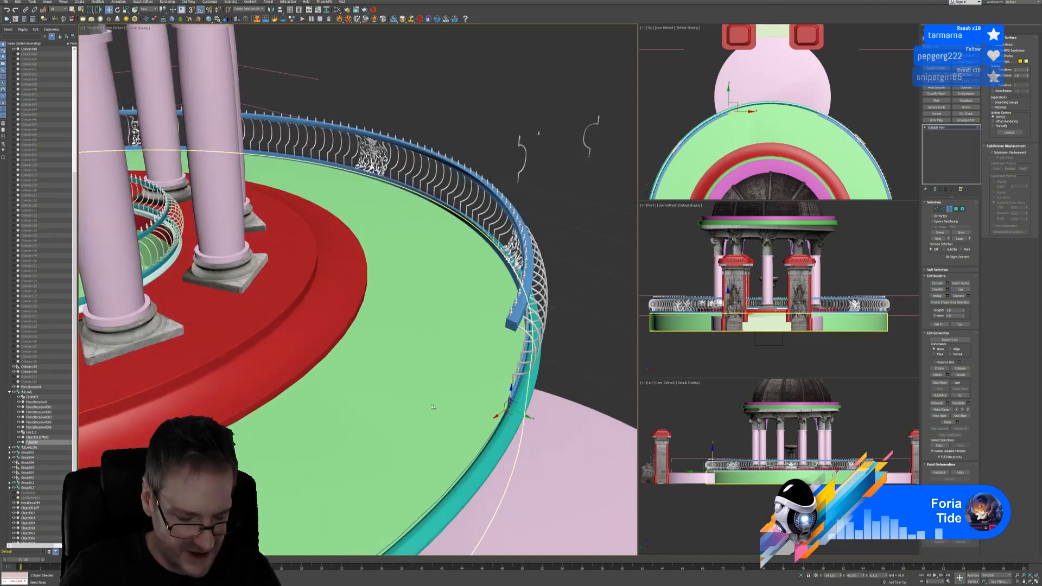
alt+middle_drag(410, 406, 147, 233)
scroll(195, 222, up, 4)
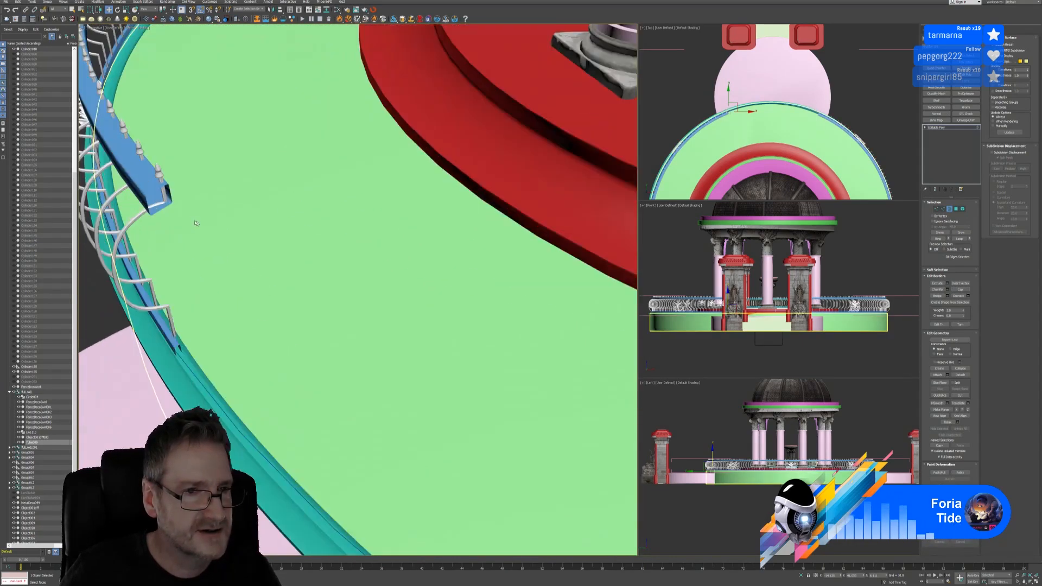
click(154, 192)
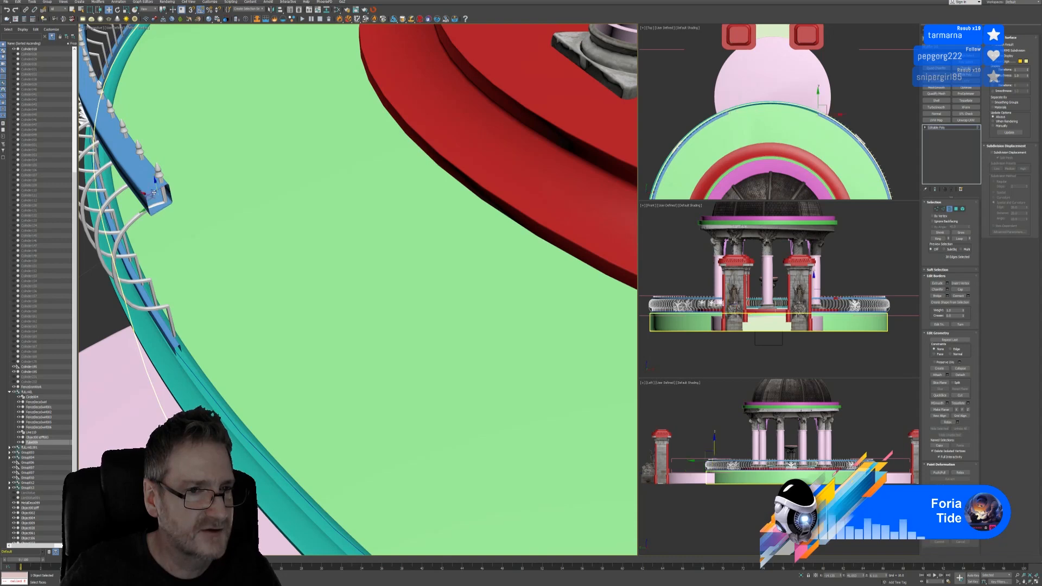
click(959, 289)
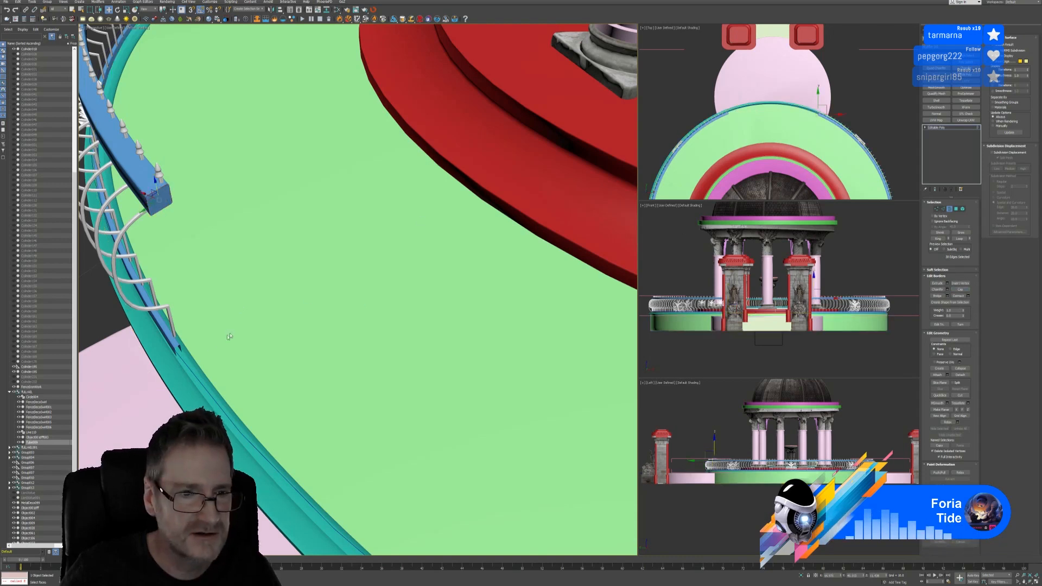
click(178, 347)
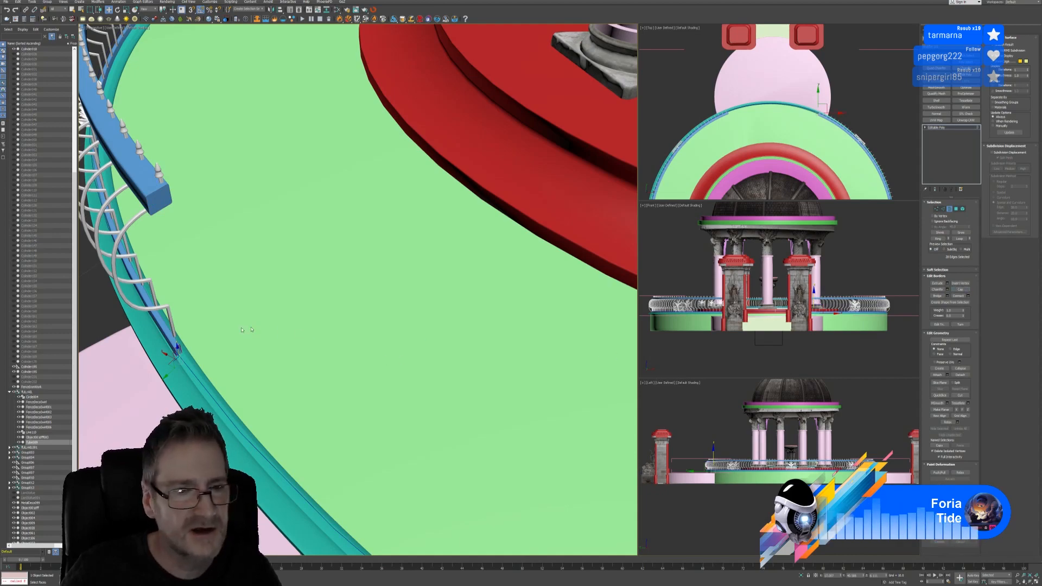
scroll(228, 332, down, 4)
scroll(228, 333, down, 4)
alt+middle_drag(243, 345, 333, 313)
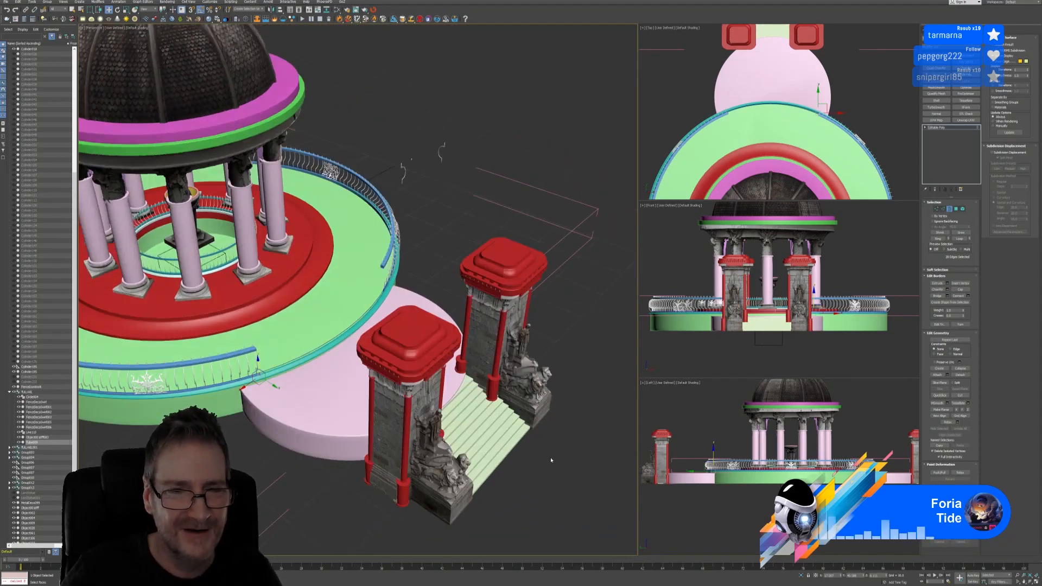
Select the outer rail ring, maximize the Top view, and Collapse All its modifiers to Editable Poly
middle_drag(285, 468, 324, 471)
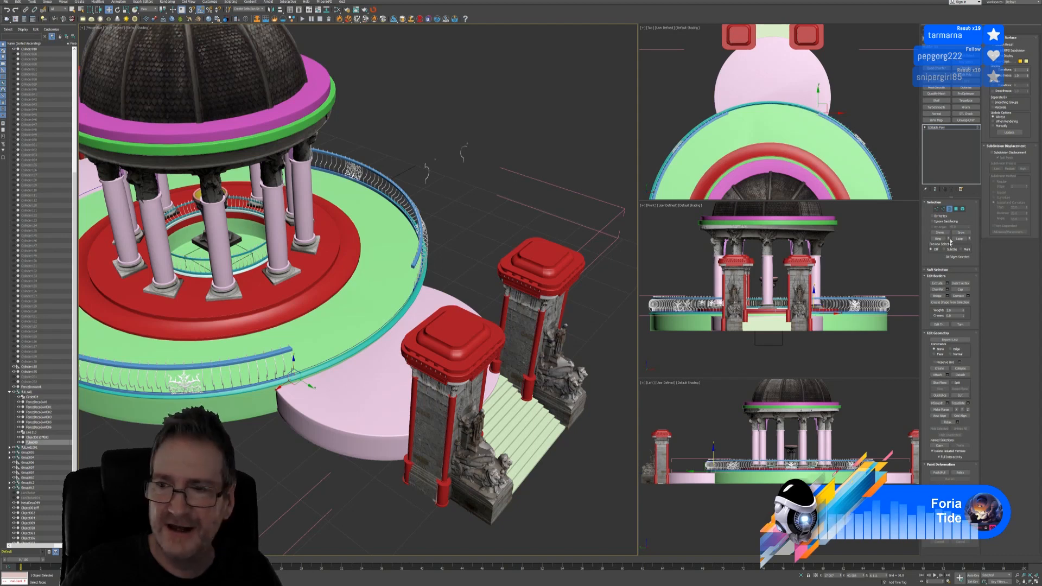
click(369, 343)
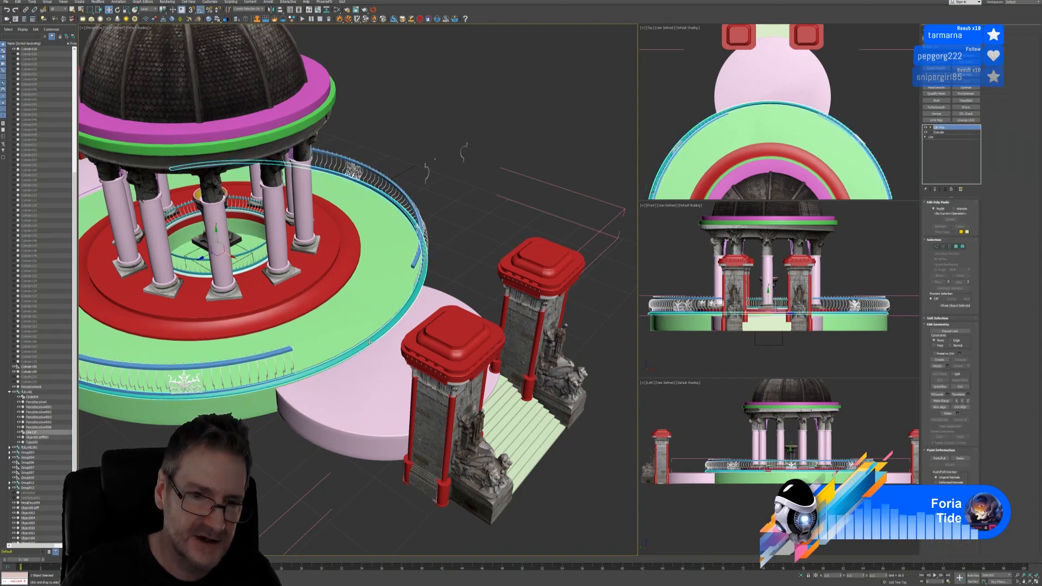
right_click(860, 121)
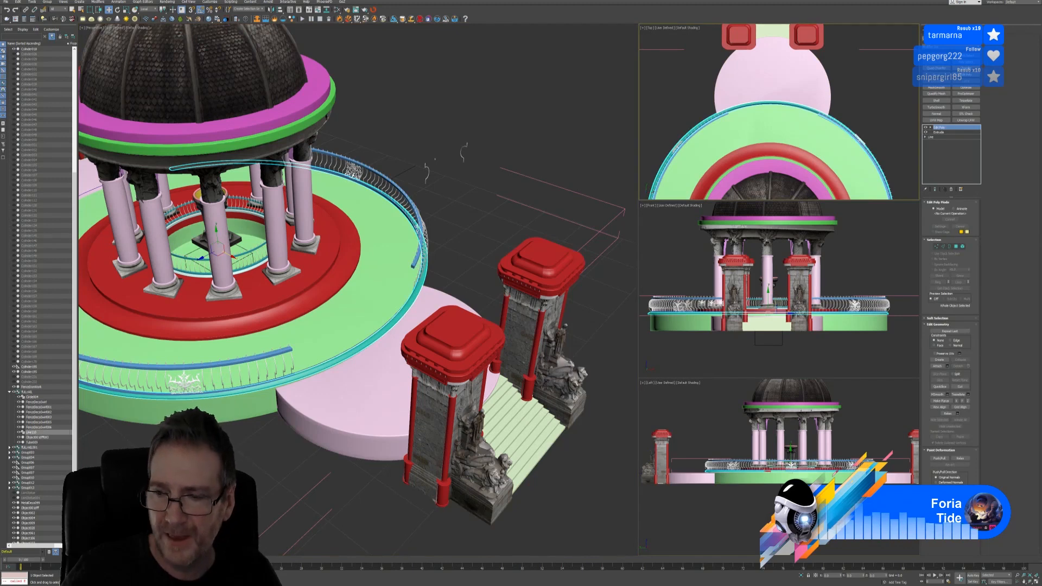
click(1036, 582)
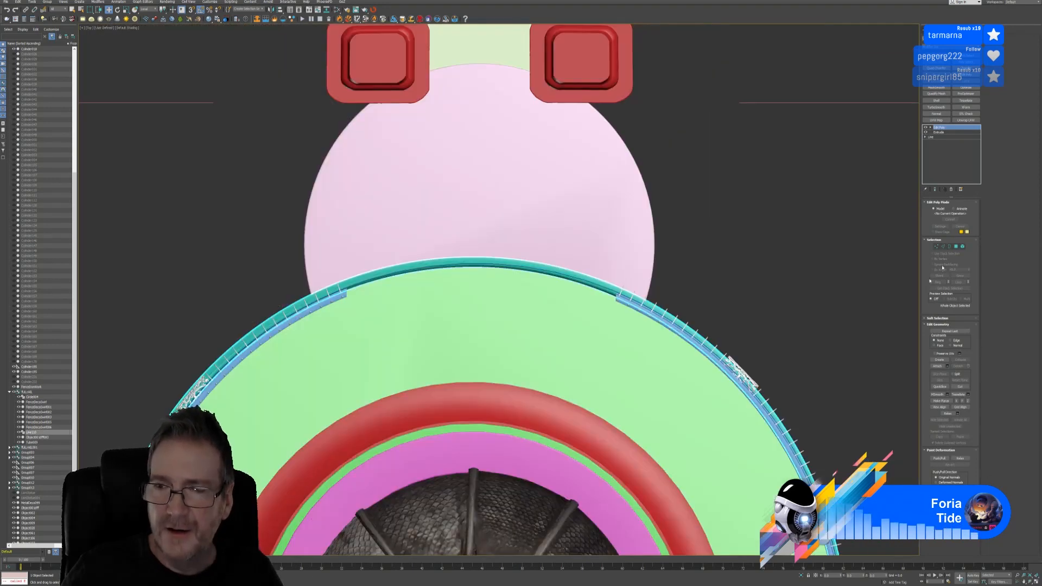
middle_drag(618, 243, 677, 221)
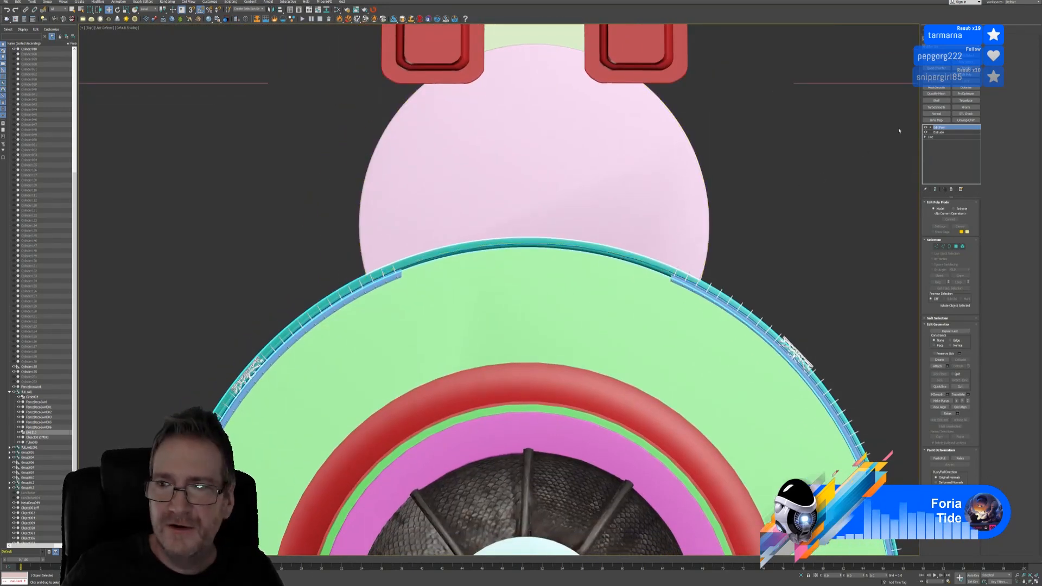
right_click(939, 128)
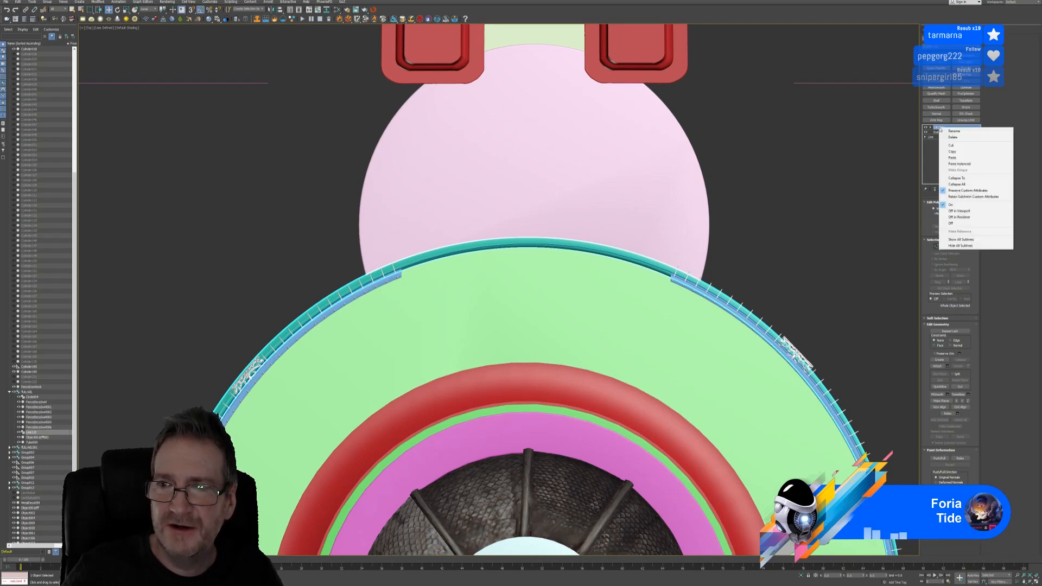
click(956, 184)
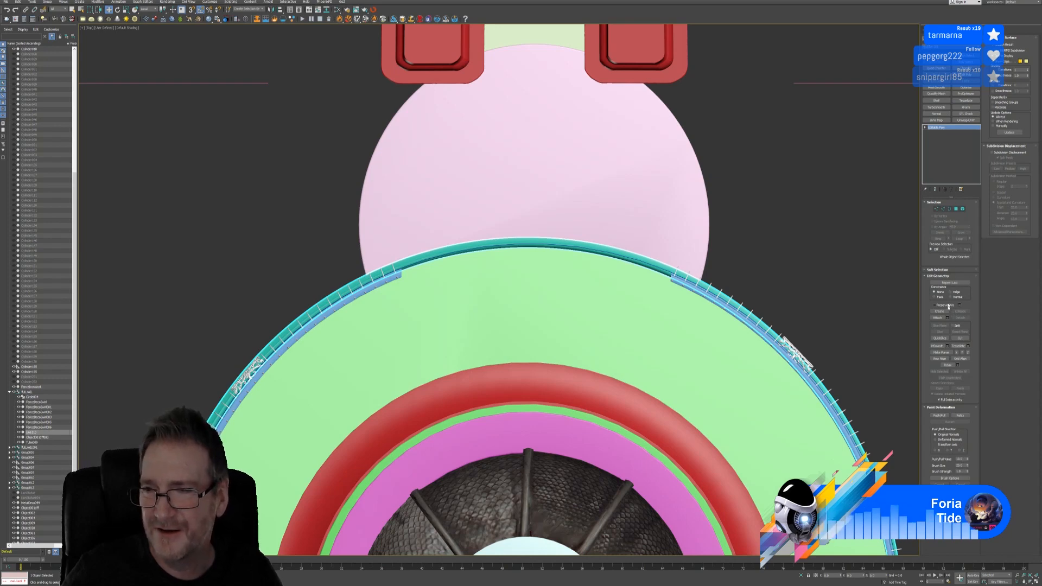
click(940, 337)
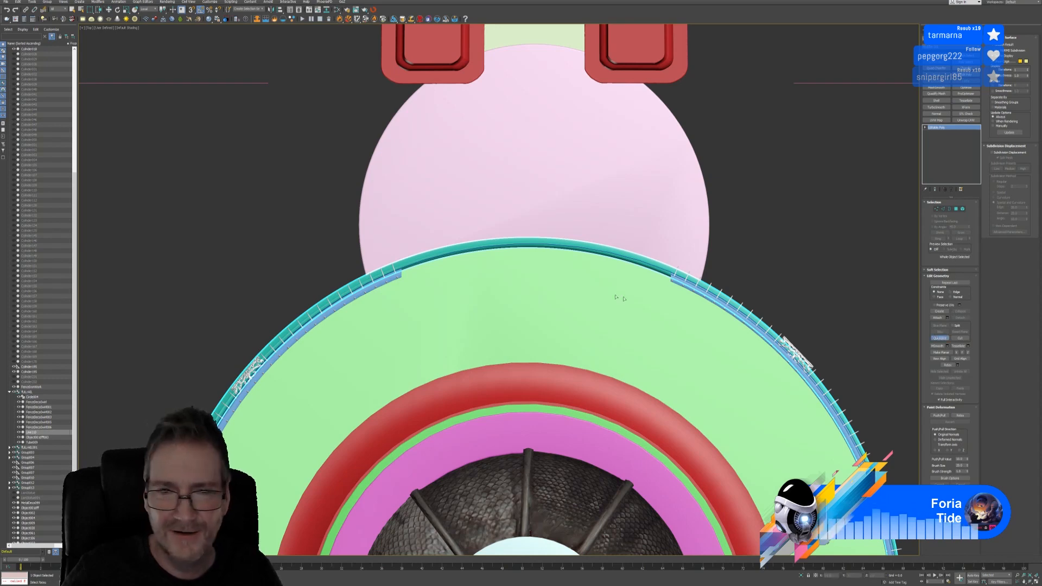
QuickSlice the outer rail ring on both sides of the gate
scroll(481, 262, up, 4)
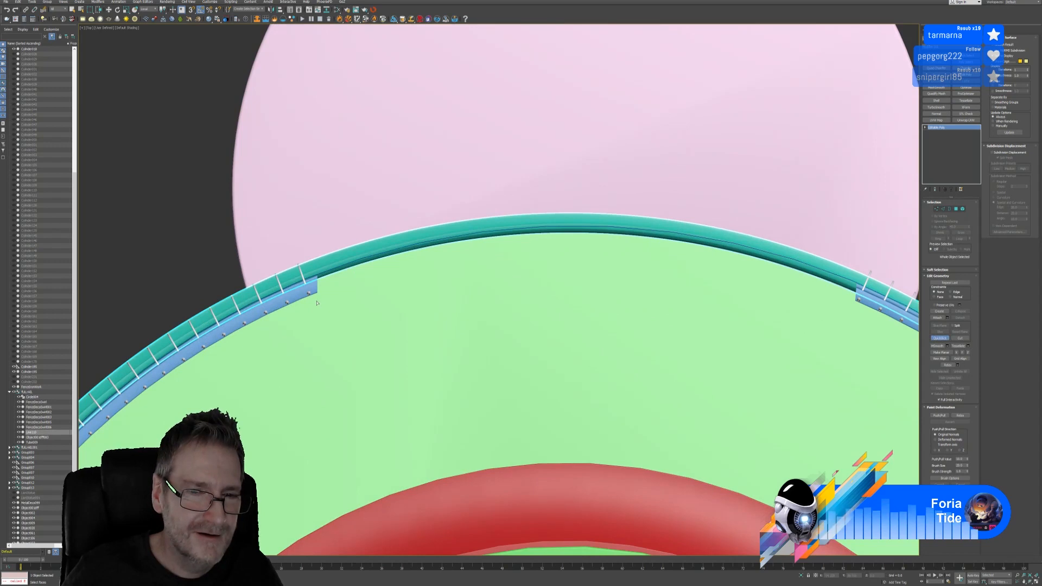
click(316, 300)
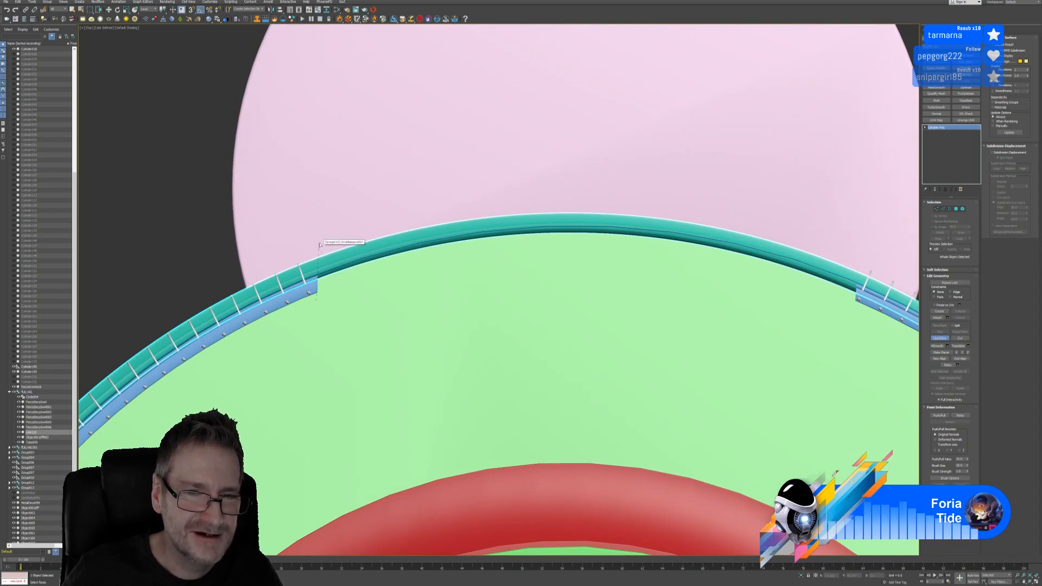
click(319, 245)
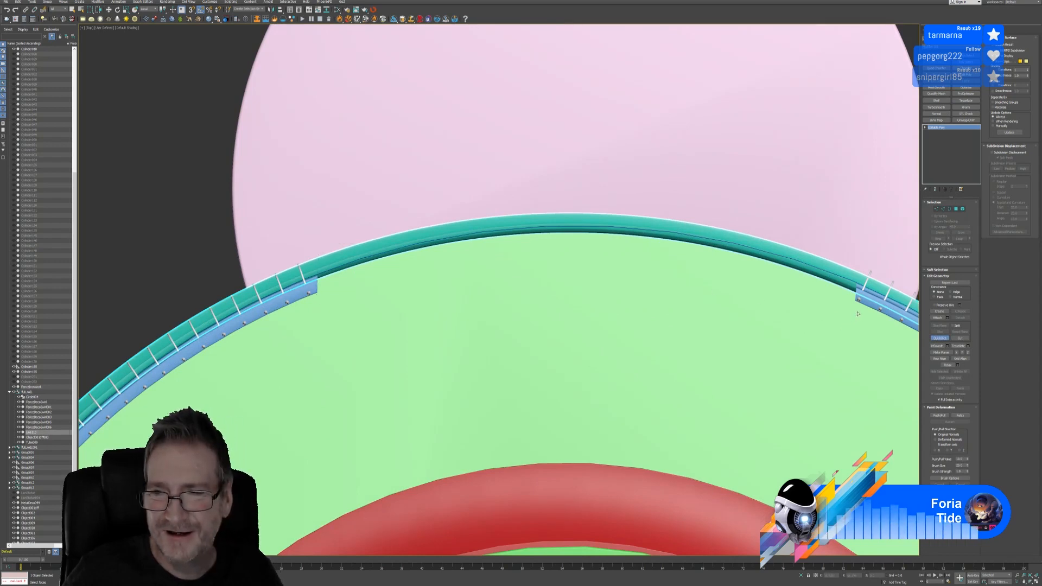
click(856, 262)
click(938, 339)
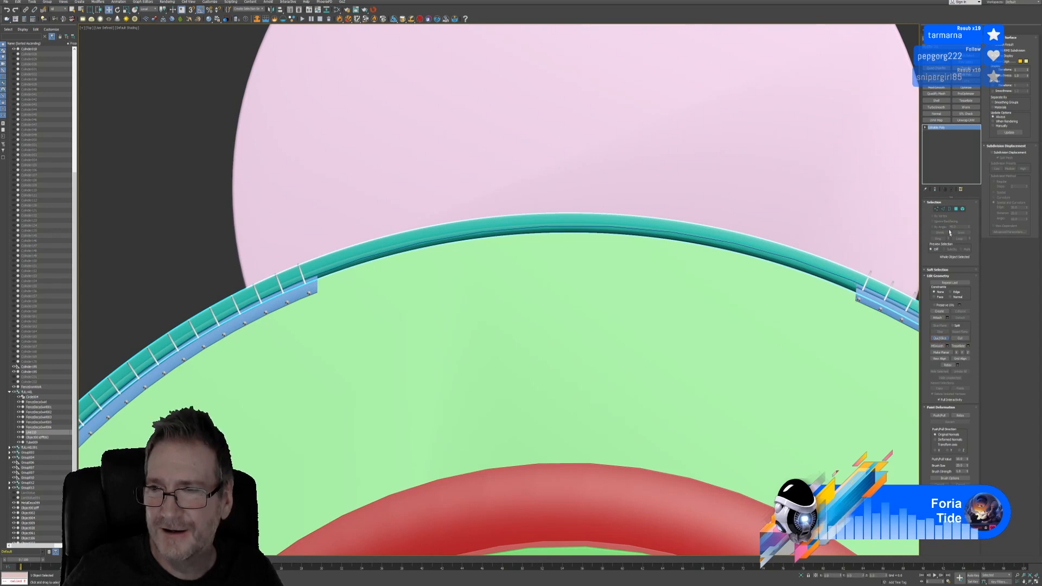
In Polygon mode, marquee-select the curved rail arc and refine the polygons at its left end
click(956, 209)
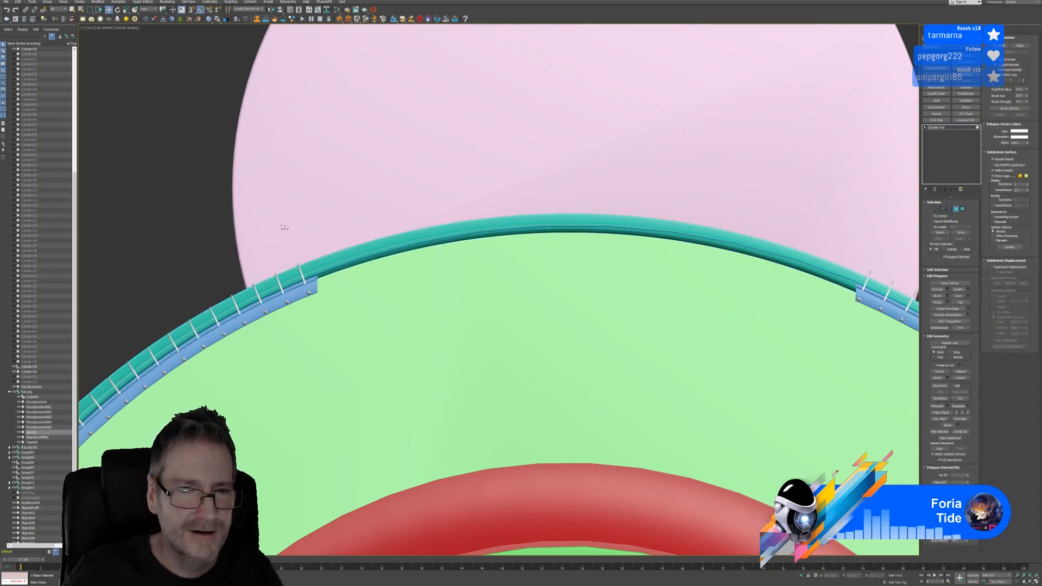
drag(296, 224, 826, 359)
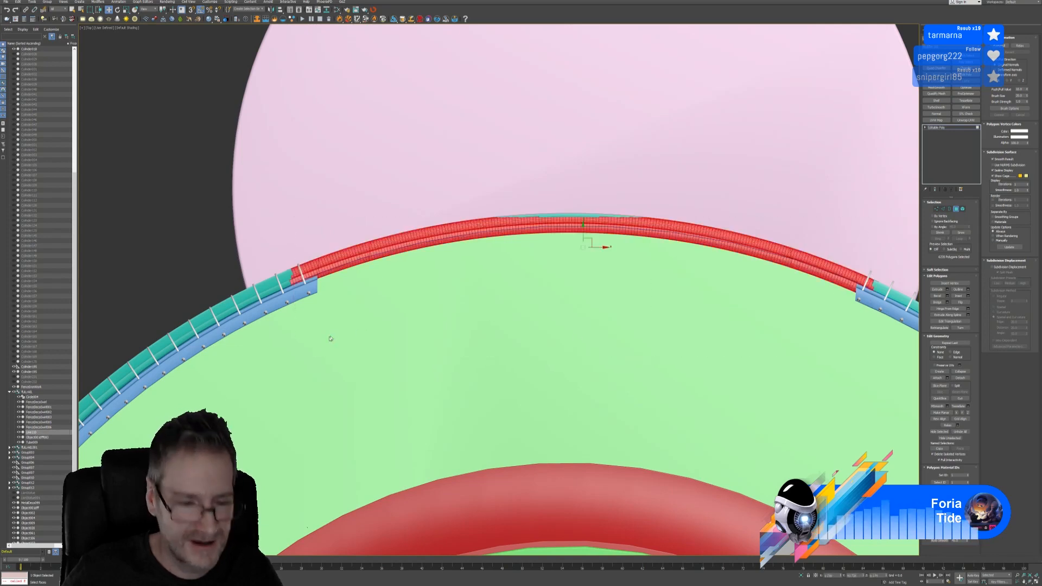
drag(186, 370, 344, 296)
scroll(301, 254, up, 4)
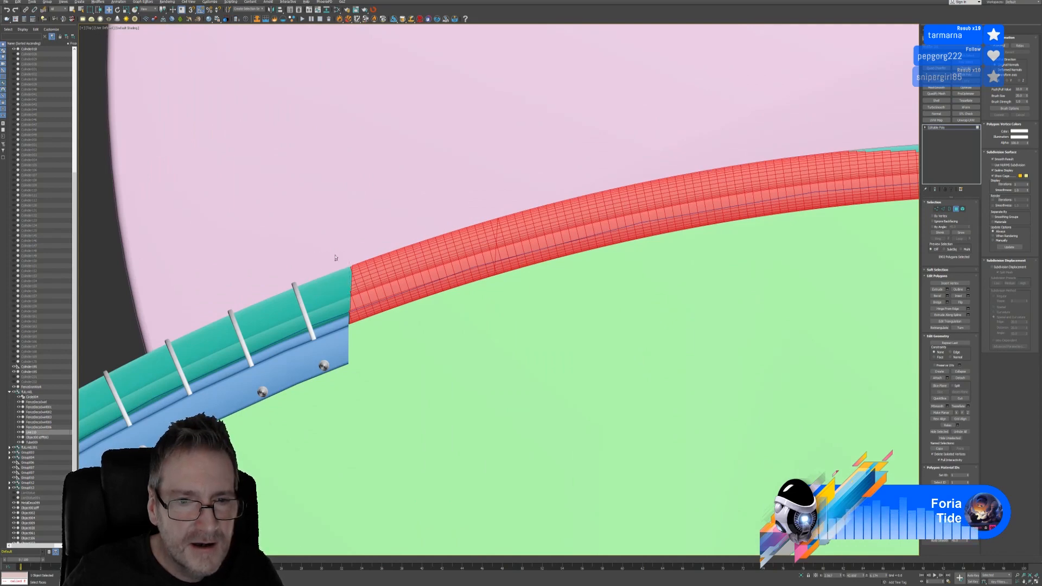
scroll(345, 272, up, 3)
scroll(345, 272, up, 3)
drag(347, 240, 358, 266)
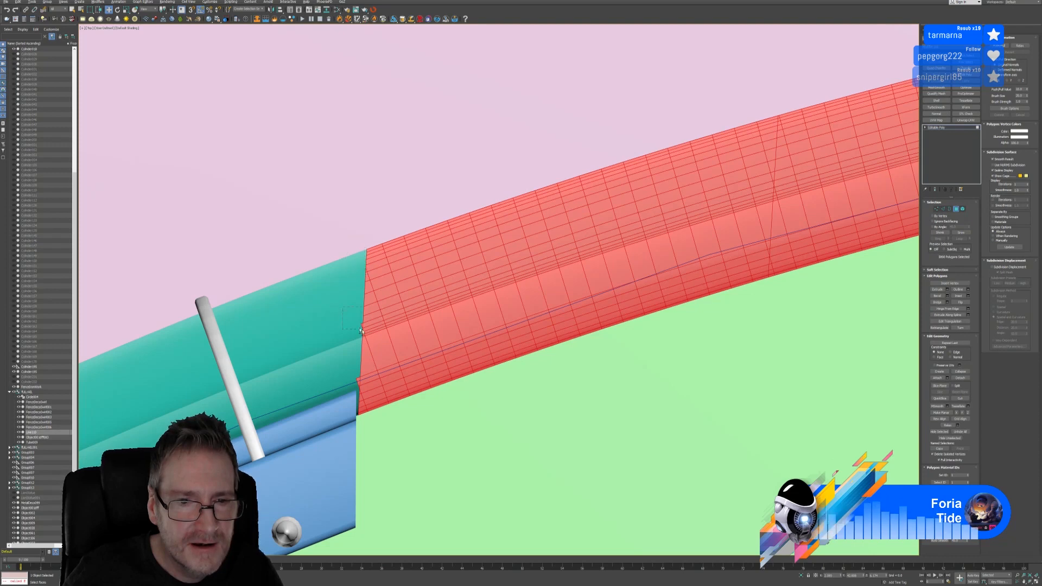
drag(360, 329, 363, 335)
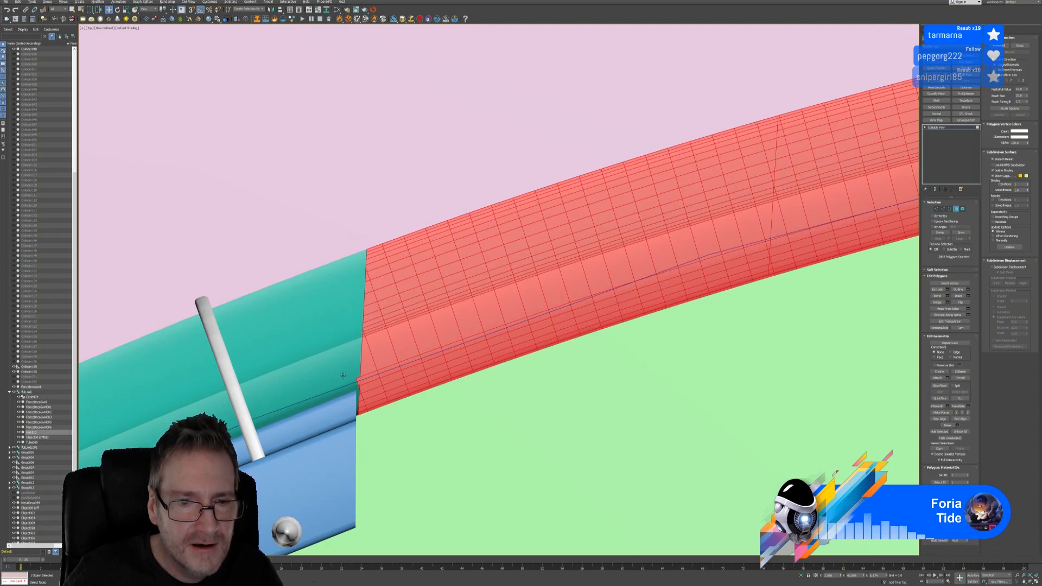
drag(343, 376, 358, 397)
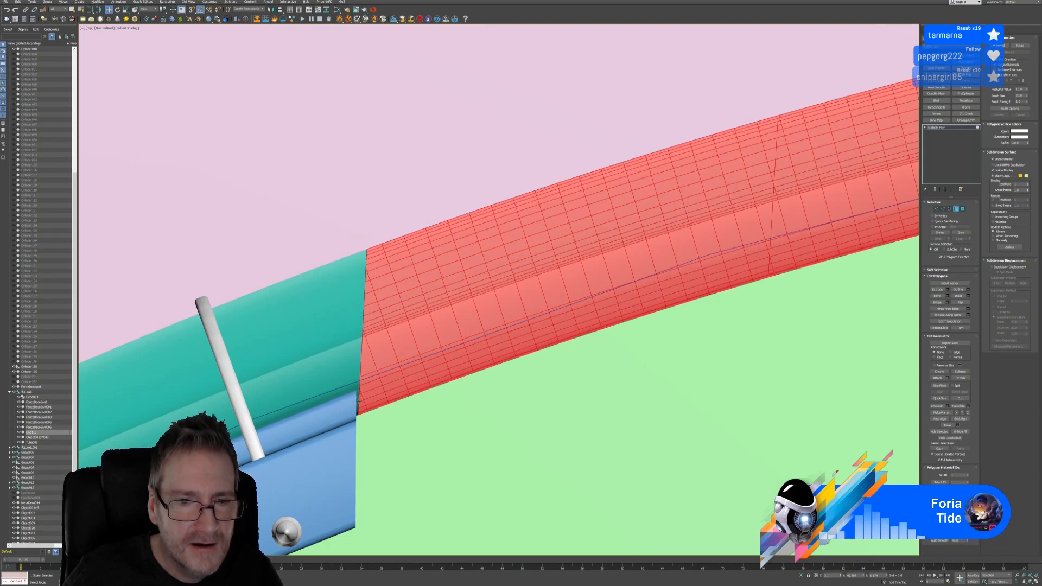
scroll(449, 428, down, 4)
middle_drag(683, 389, 282, 353)
scroll(550, 366, down, 3)
middle_drag(665, 350, 473, 328)
Adjust the selection around the teal top strip and add the last edge polygons of the red section
ctrl+drag(263, 360, 643, 248)
middle_drag(672, 367, 332, 327)
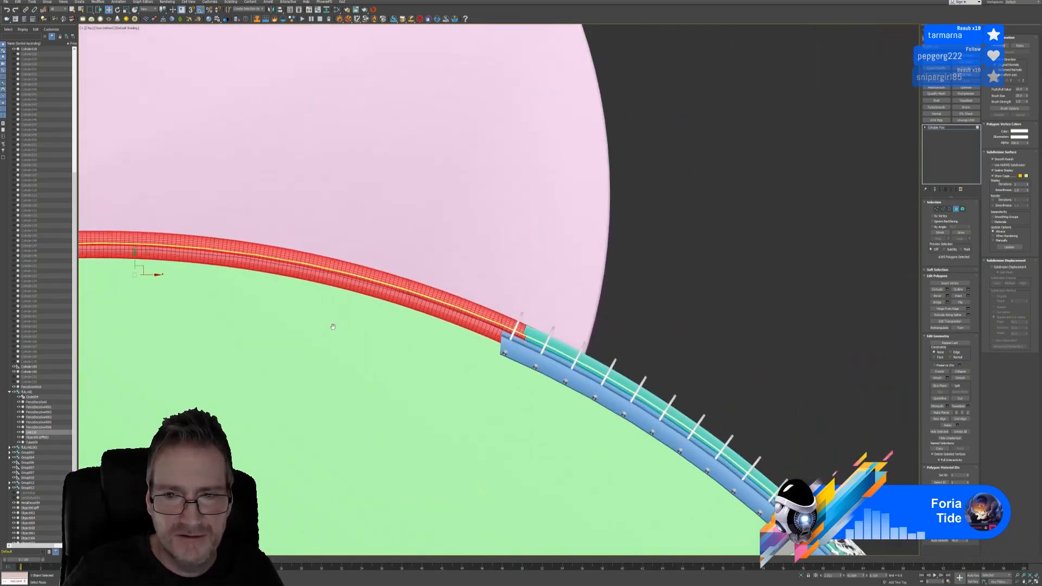
scroll(499, 361, up, 2)
scroll(489, 328, up, 2)
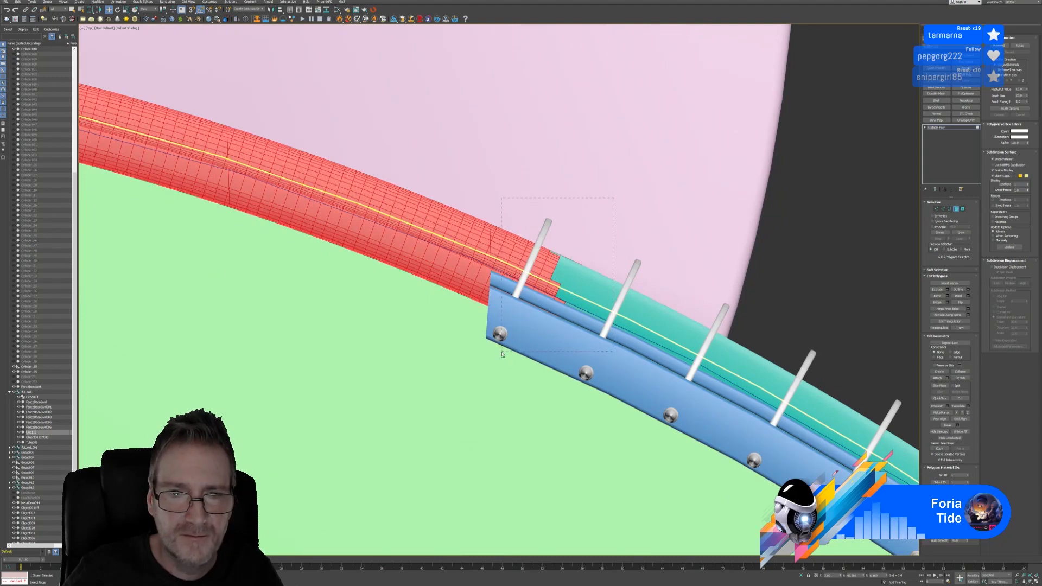
alt+drag(502, 354, 500, 358)
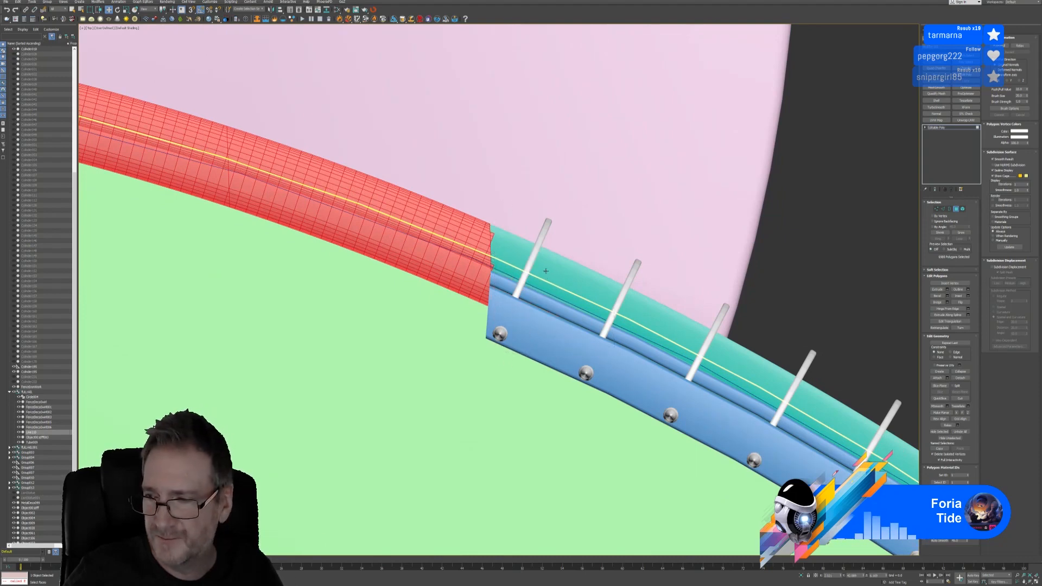
scroll(545, 270, up, 2)
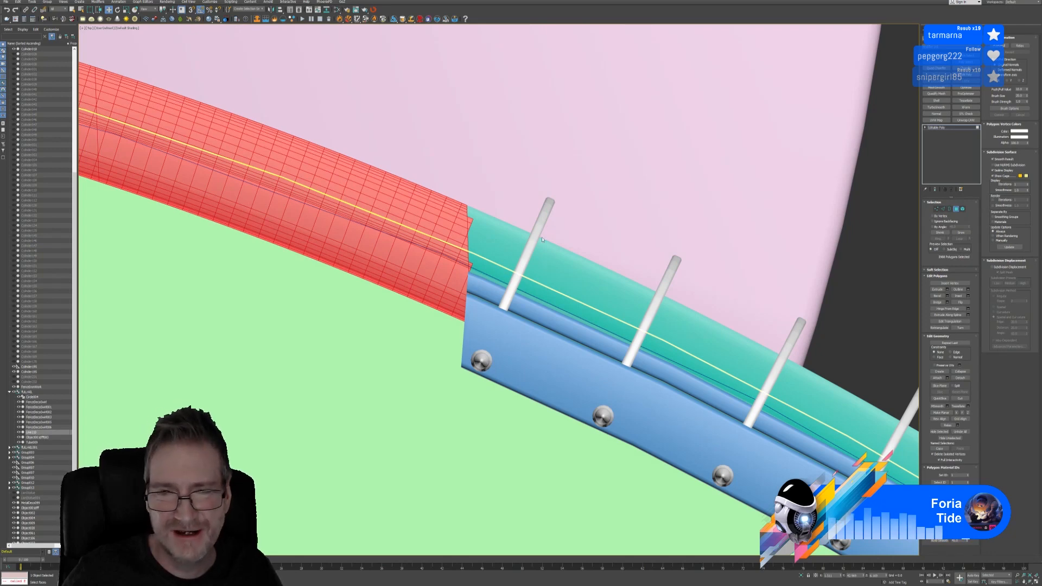
scroll(491, 220, up, 3)
drag(473, 299, 460, 305)
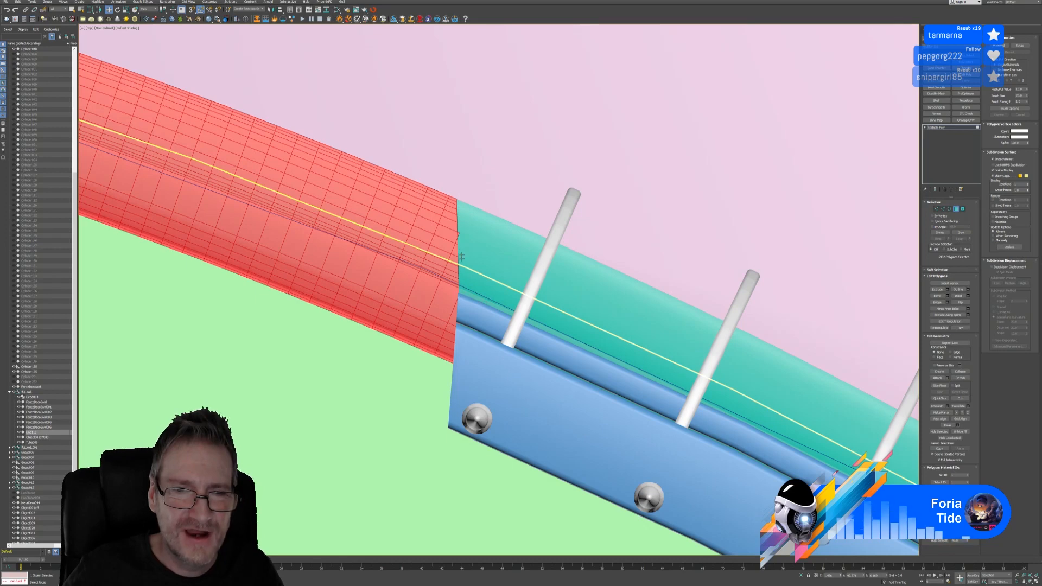
scroll(478, 217, up, 5)
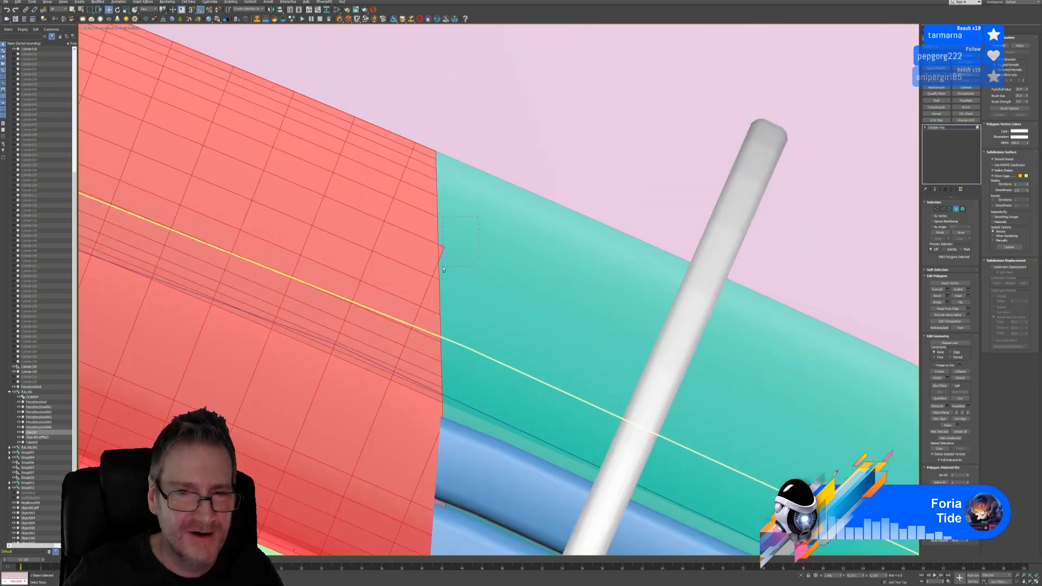
scroll(465, 284, down, 6)
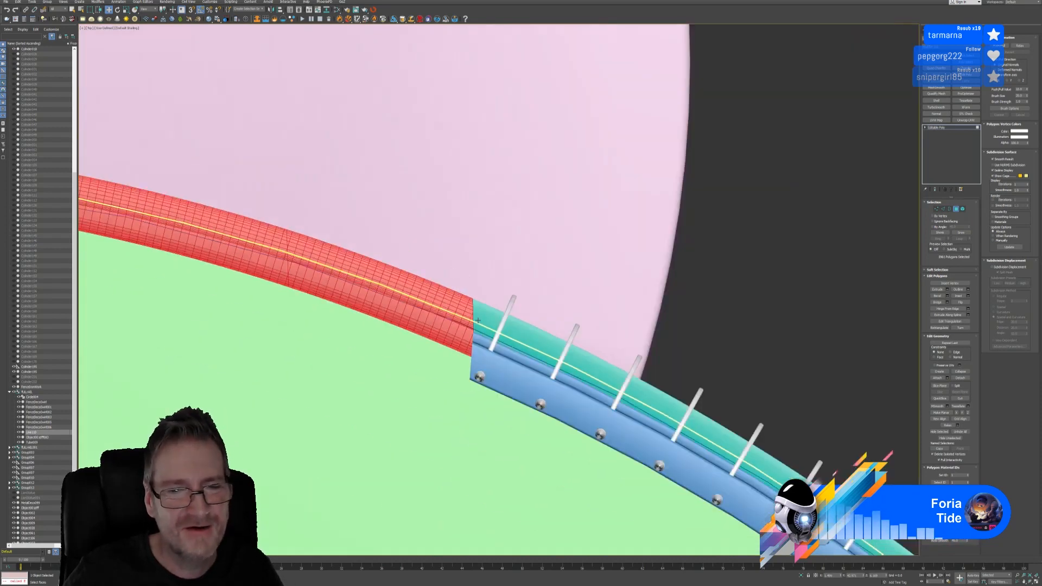
scroll(477, 320, down, 5)
middle_drag(400, 237, 573, 198)
Restore four viewports, clear the rail's polygon selection with Ctrl+D, and exit Polygon mode
scroll(588, 212, down, 3)
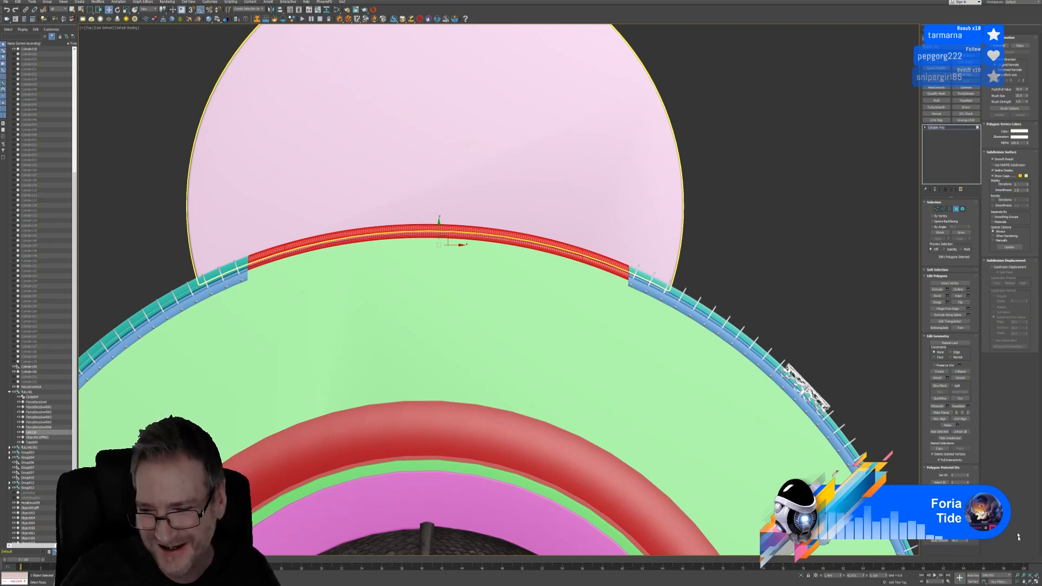
click(1035, 582)
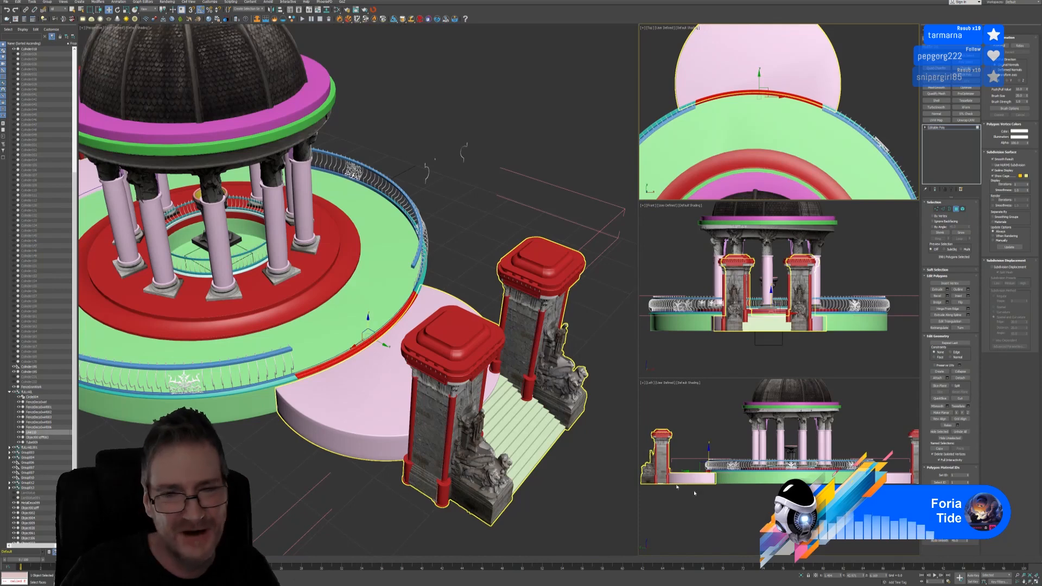
middle_drag(399, 337, 387, 348)
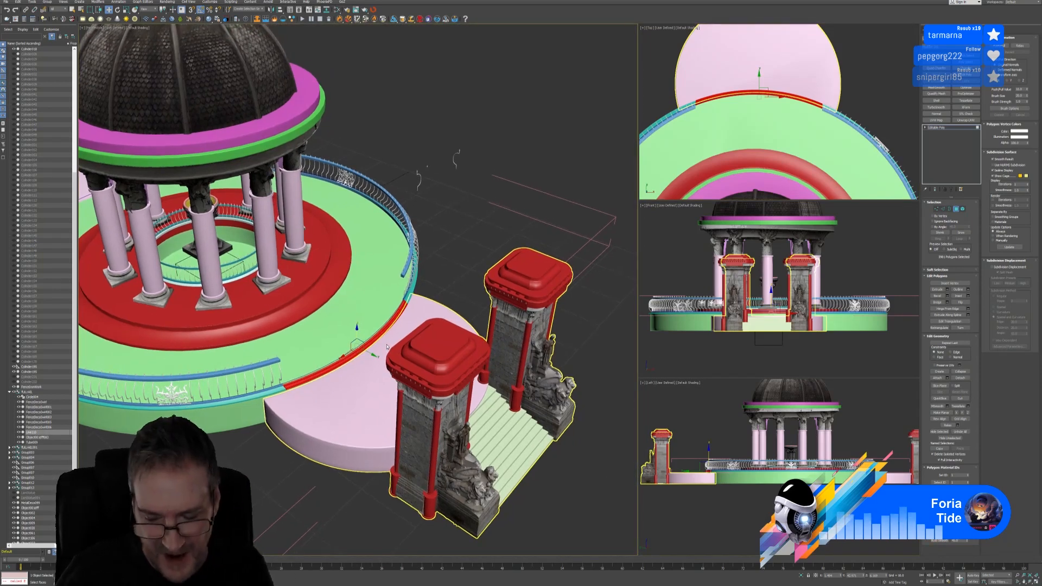
key(ctrl+d)
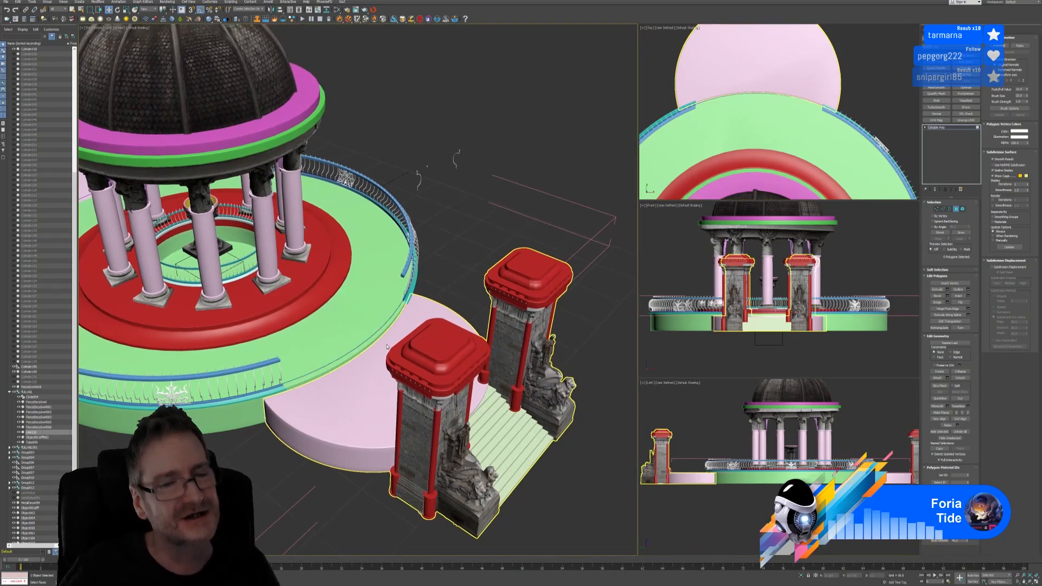
click(955, 208)
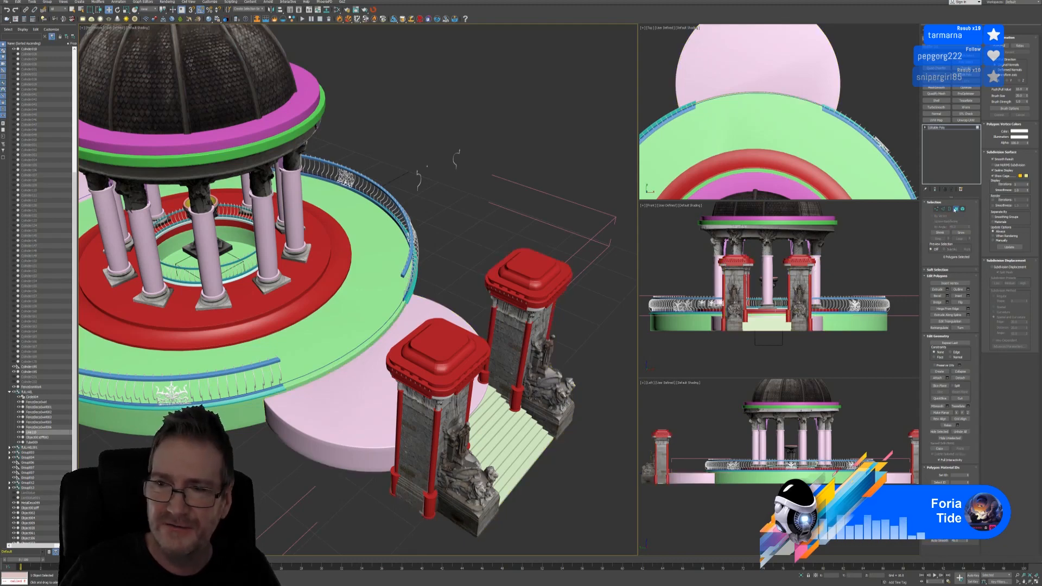
scroll(422, 316, up, 3)
Select the open border at the teal rail end and cap it
scroll(422, 316, up, 8)
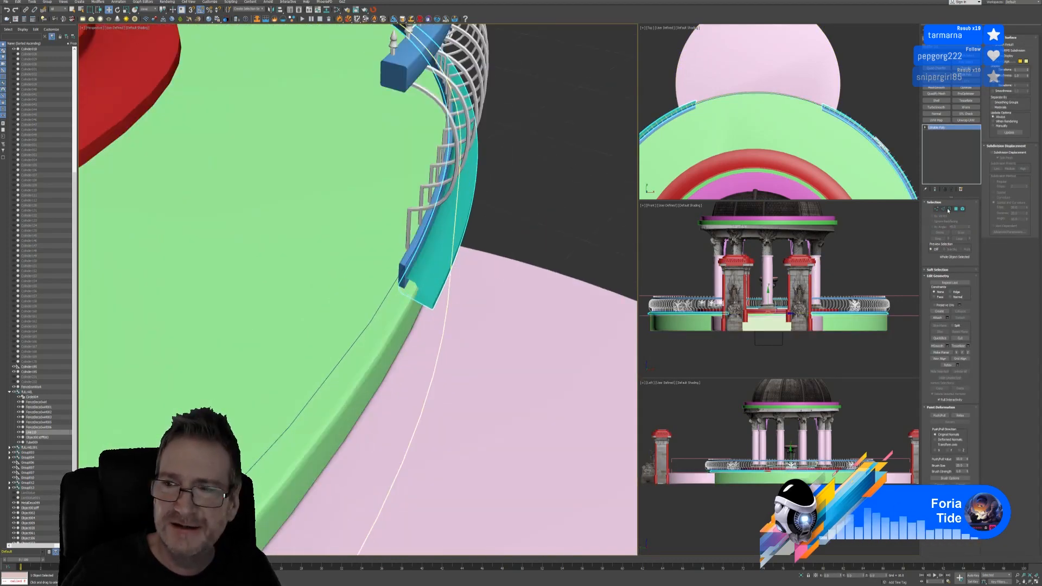
click(948, 209)
click(525, 237)
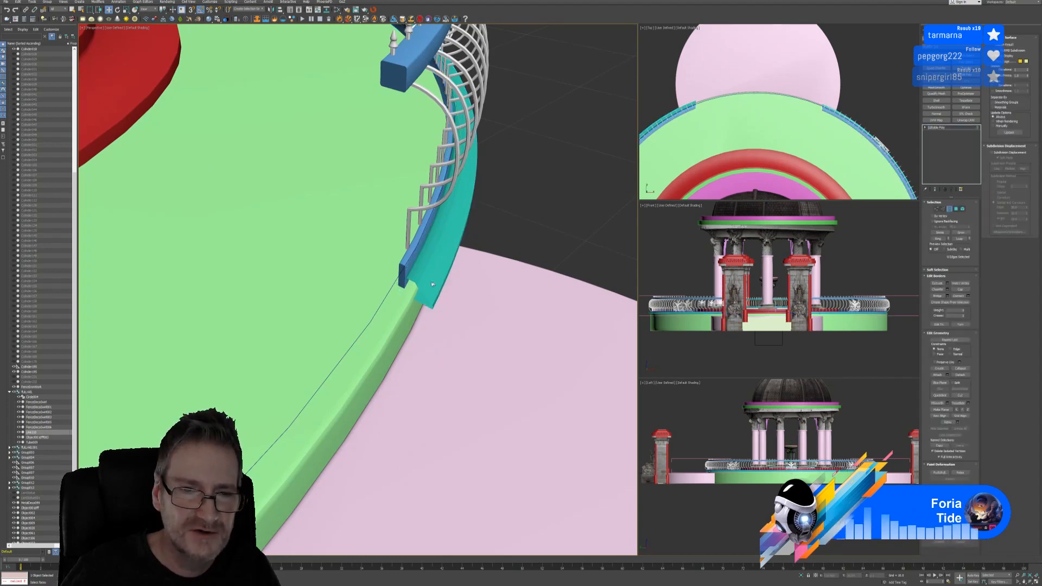
click(415, 285)
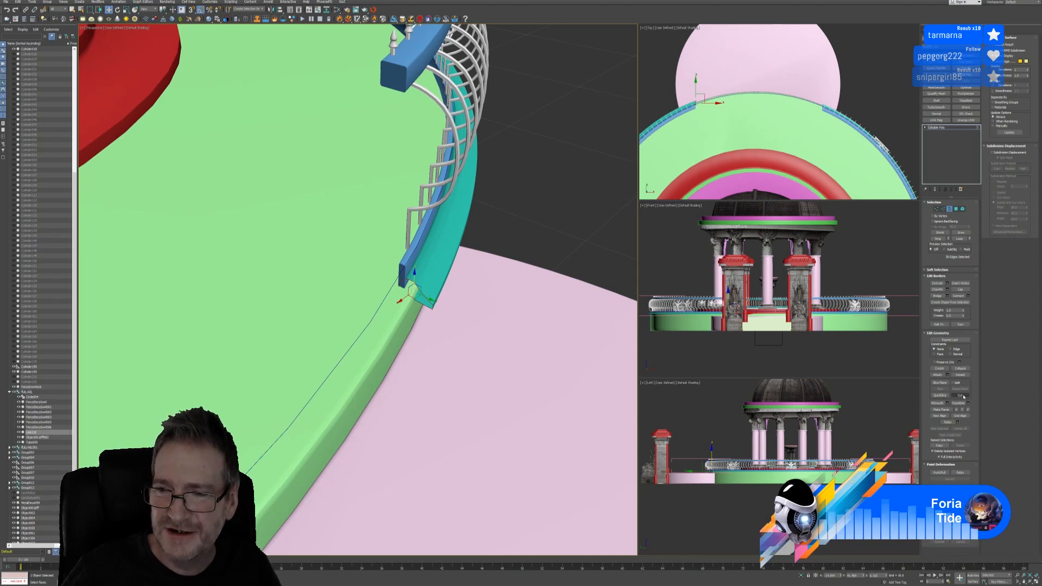
click(959, 290)
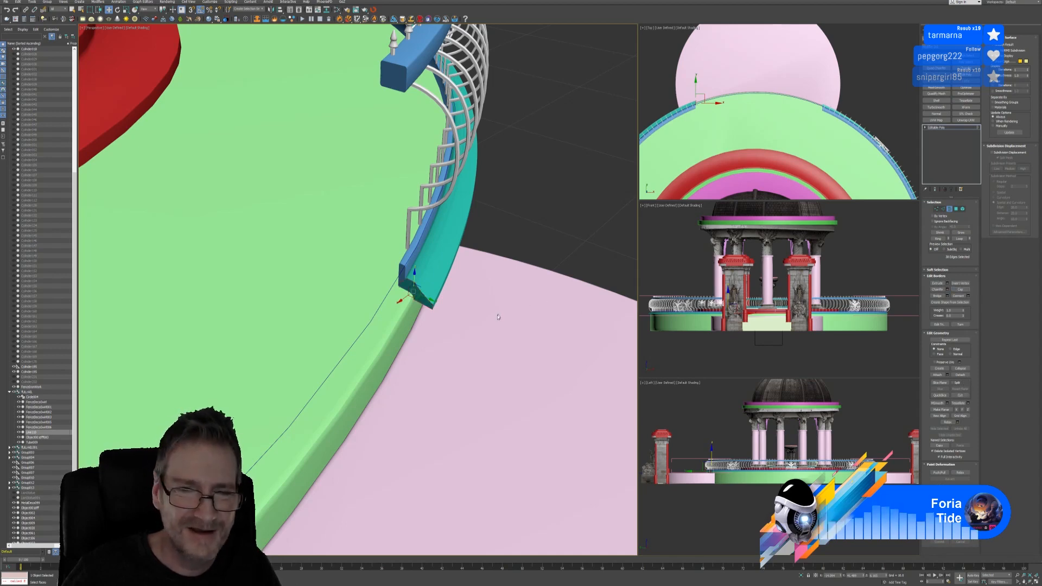
Cap the open corner of the teal trim end, then undo that cap
alt+middle_drag(455, 324, 330, 379)
scroll(210, 282, up, 4)
scroll(226, 294, down, 5)
alt+middle_drag(225, 295, 304, 320)
scroll(271, 142, up, 6)
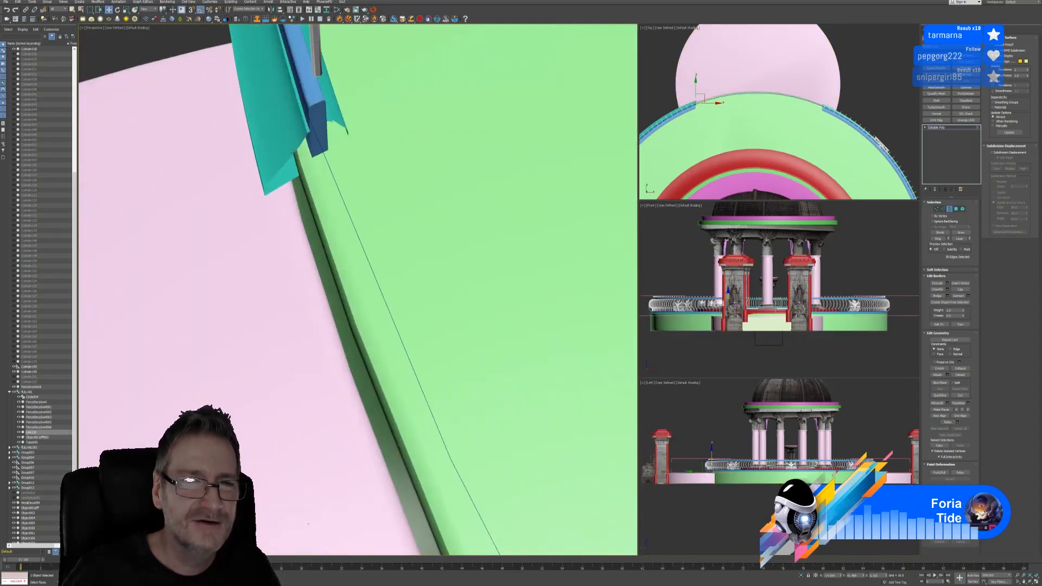
click(295, 154)
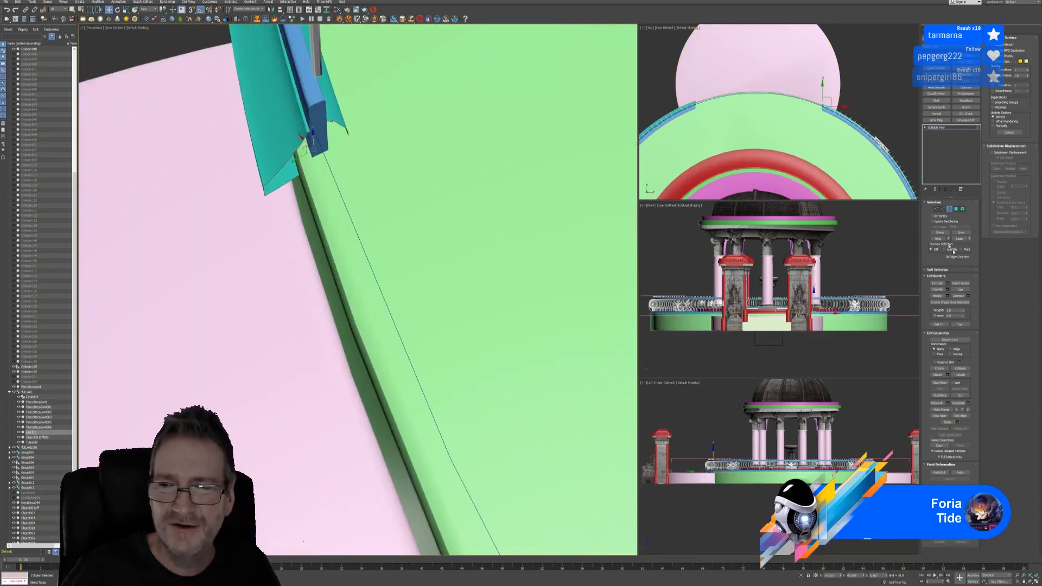
click(960, 289)
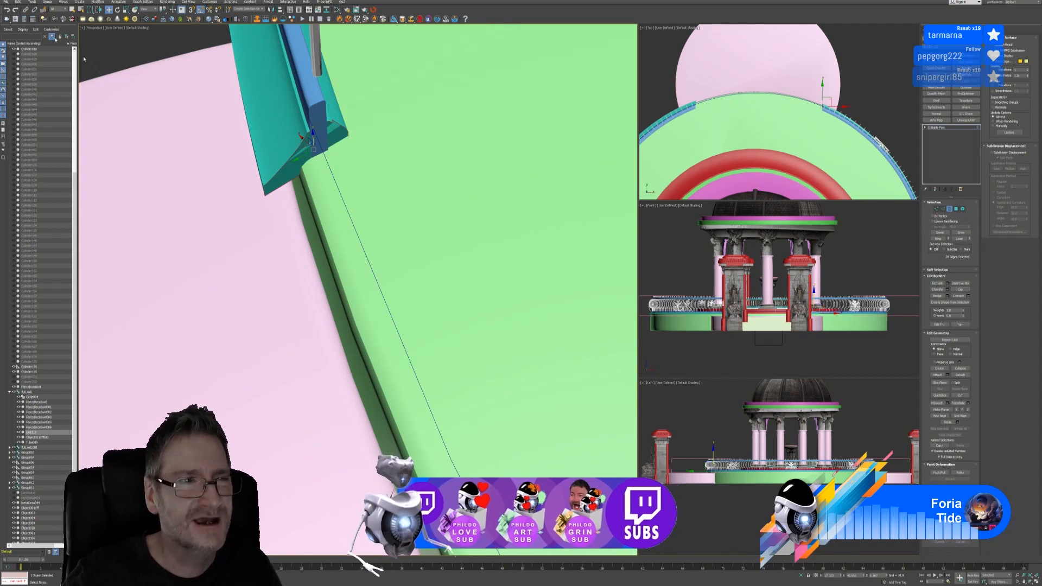
click(7, 10)
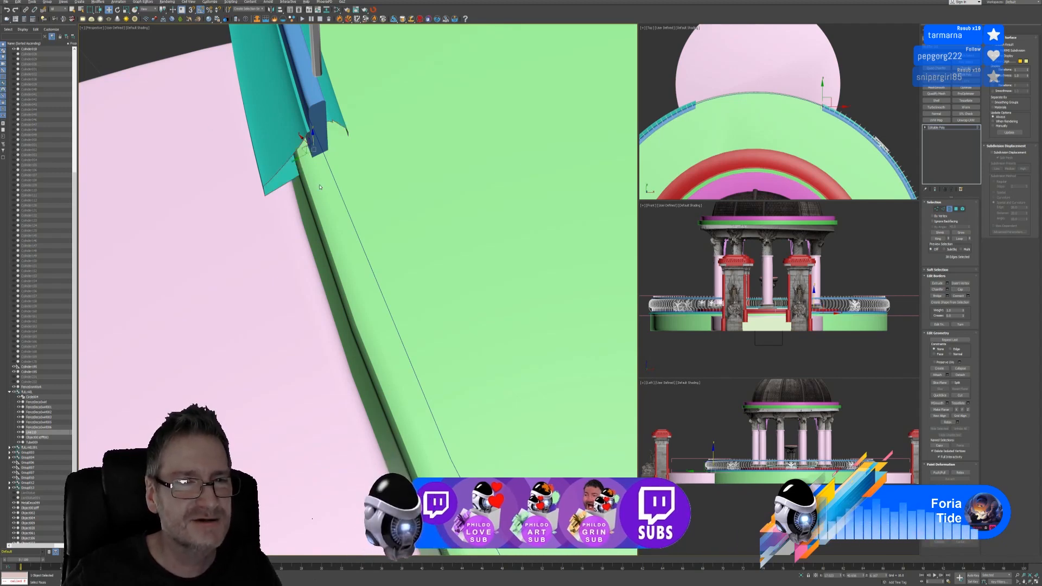
alt+middle_drag(314, 174, 284, 181)
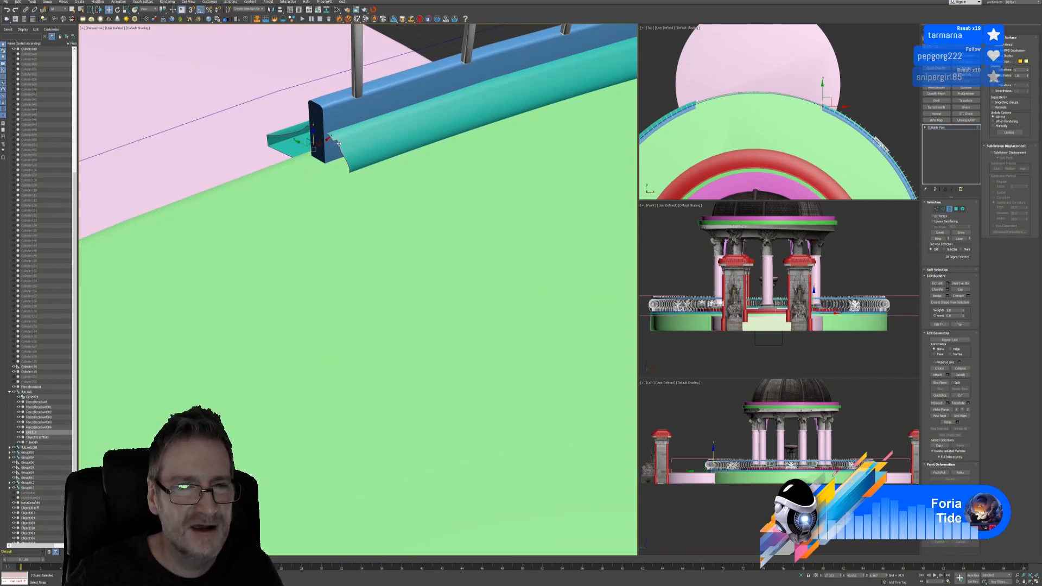
scroll(338, 143, up, 3)
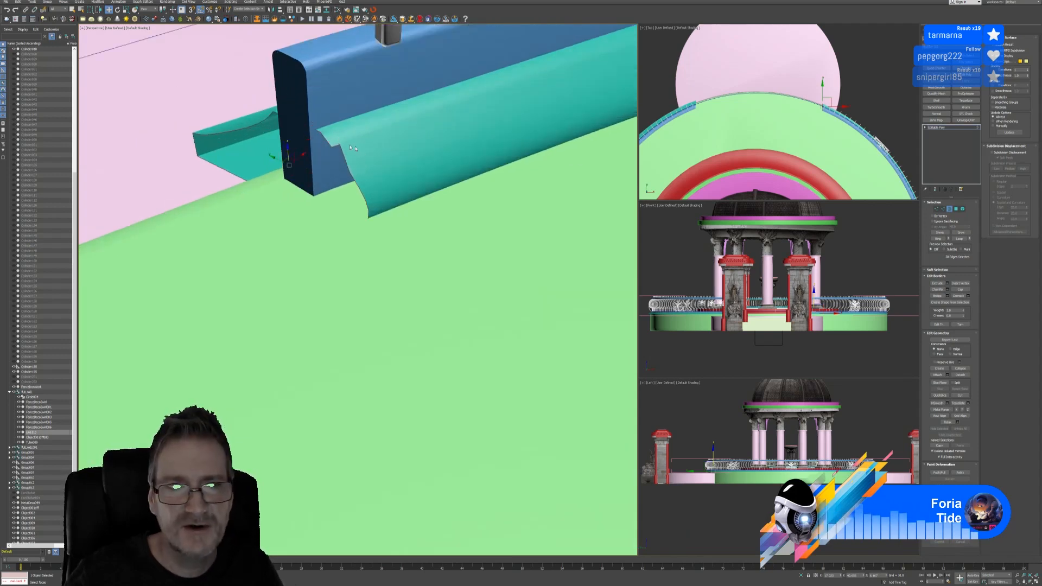
At Polygon level, select seven polygons along the teal trim's edge
key(4)
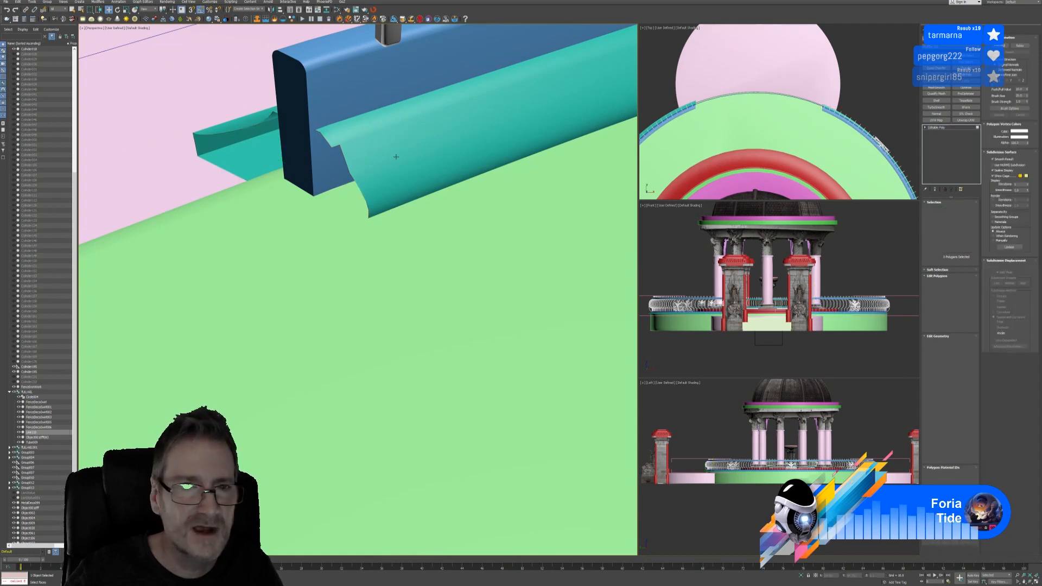
click(334, 142)
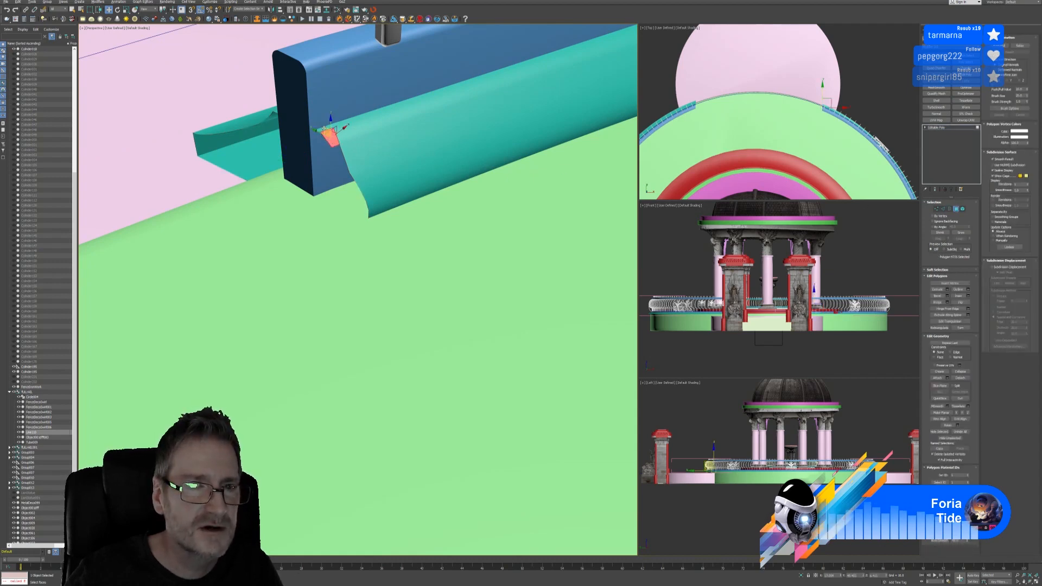
ctrl+click(301, 111)
alt+middle_drag(302, 113, 361, 148)
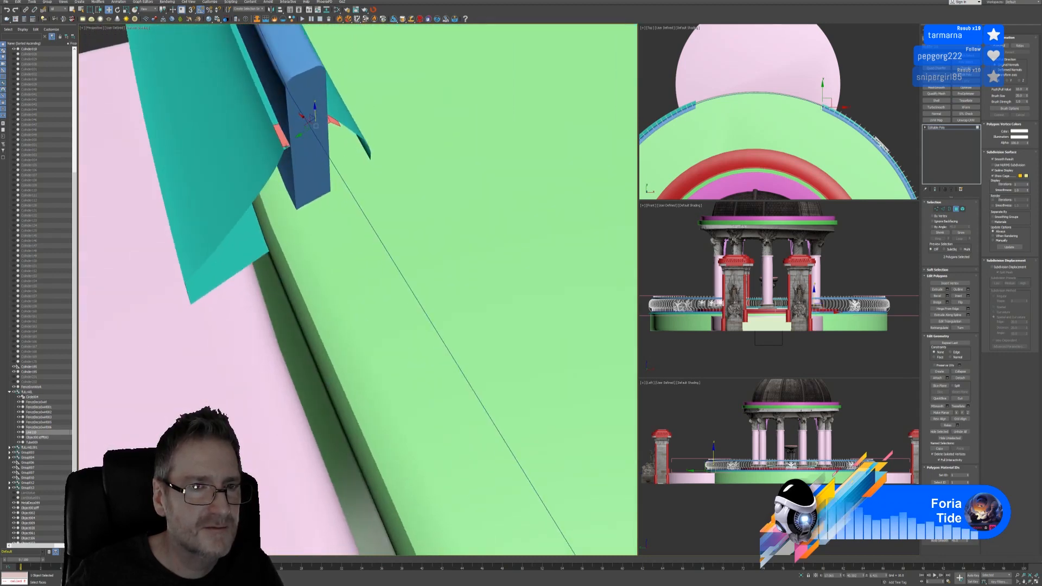
ctrl+click(279, 142)
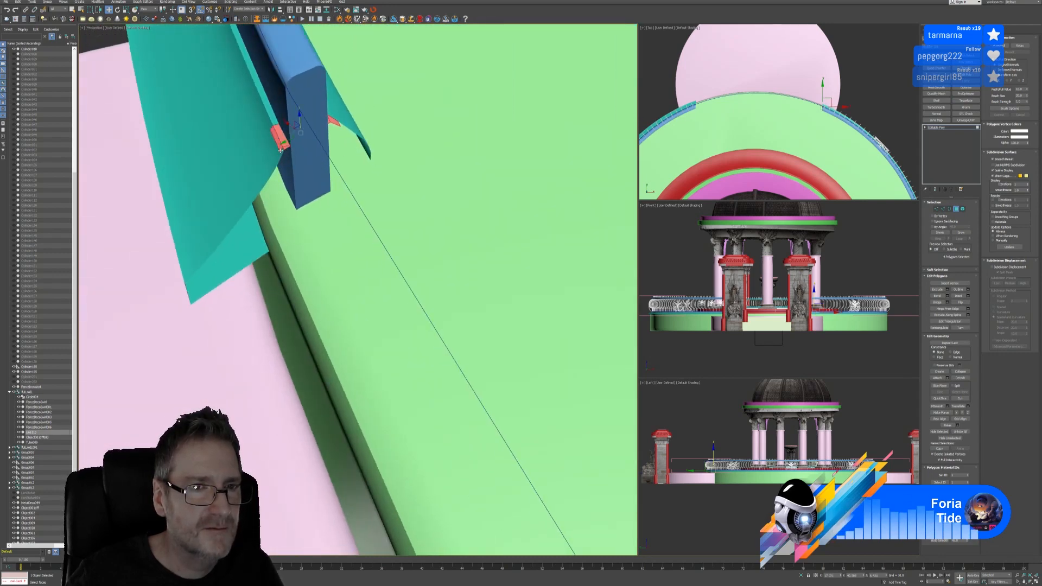
ctrl+click(275, 152)
ctrl+click(279, 155)
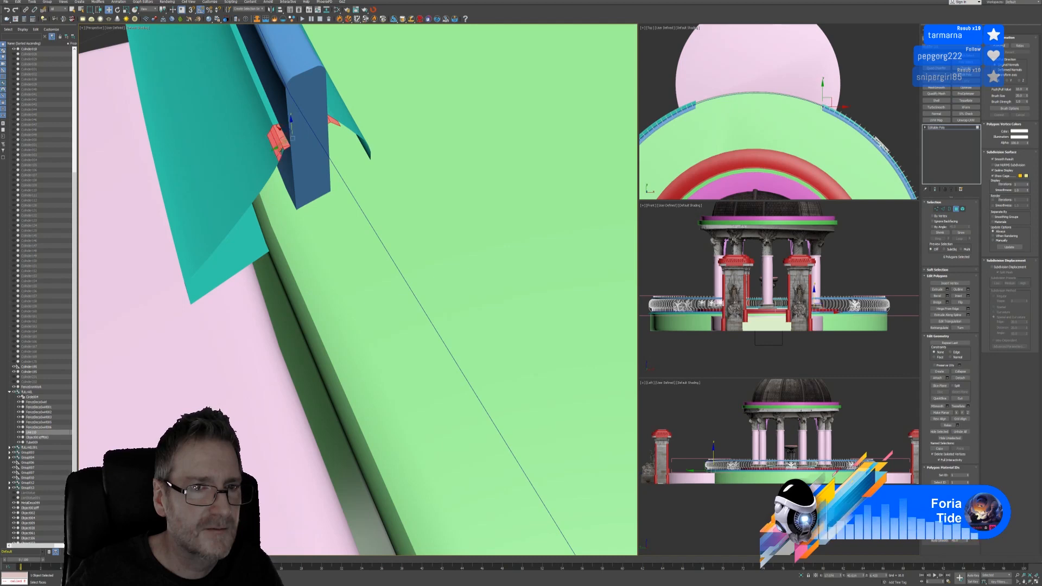
ctrl+click(279, 131)
Marquee-add the whole rail end in the Top viewport to reach 36 selected polygons
scroll(813, 125, up, 10)
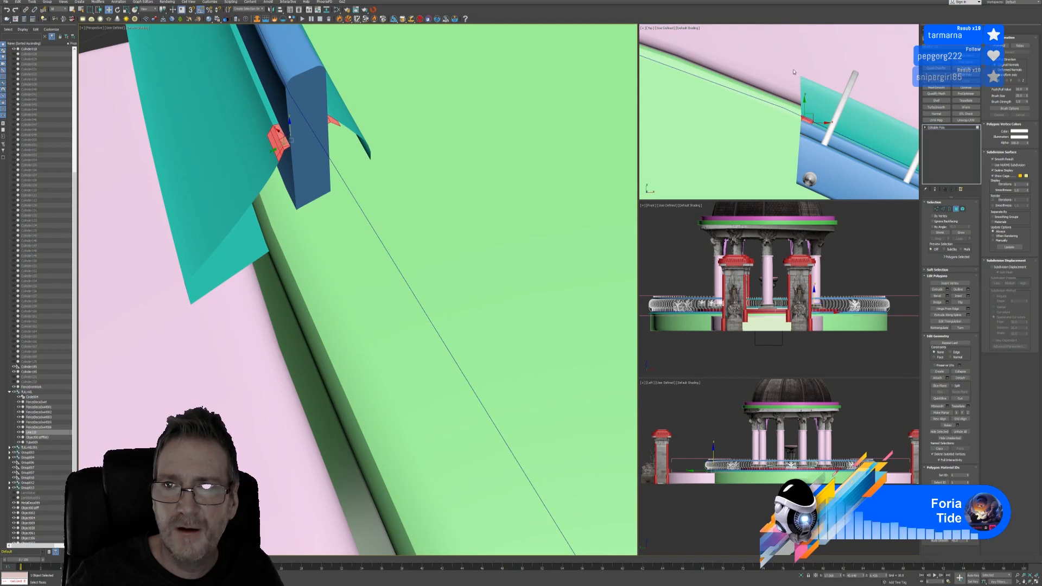
click(809, 129)
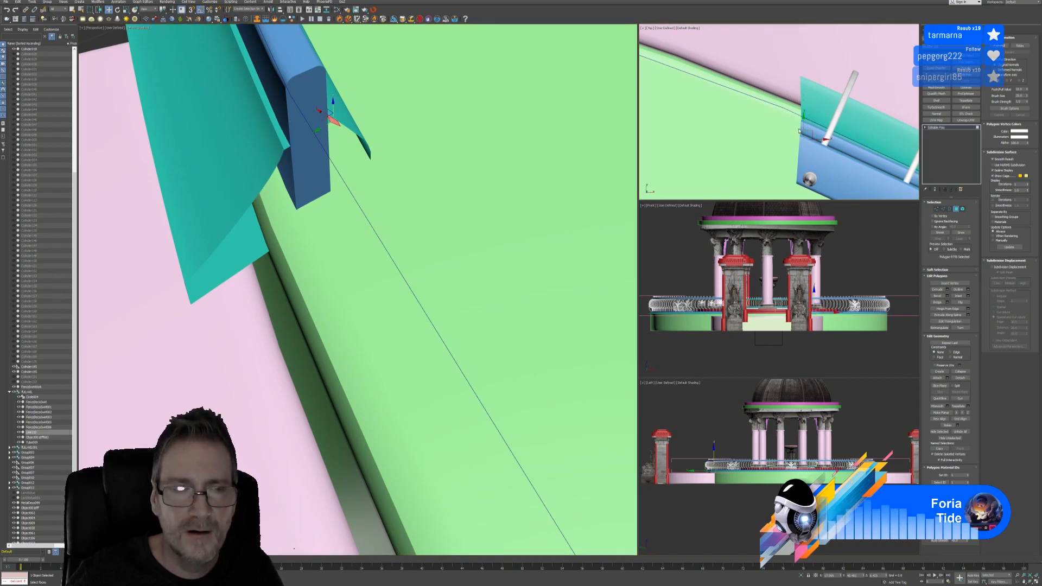
key(ctrl+z)
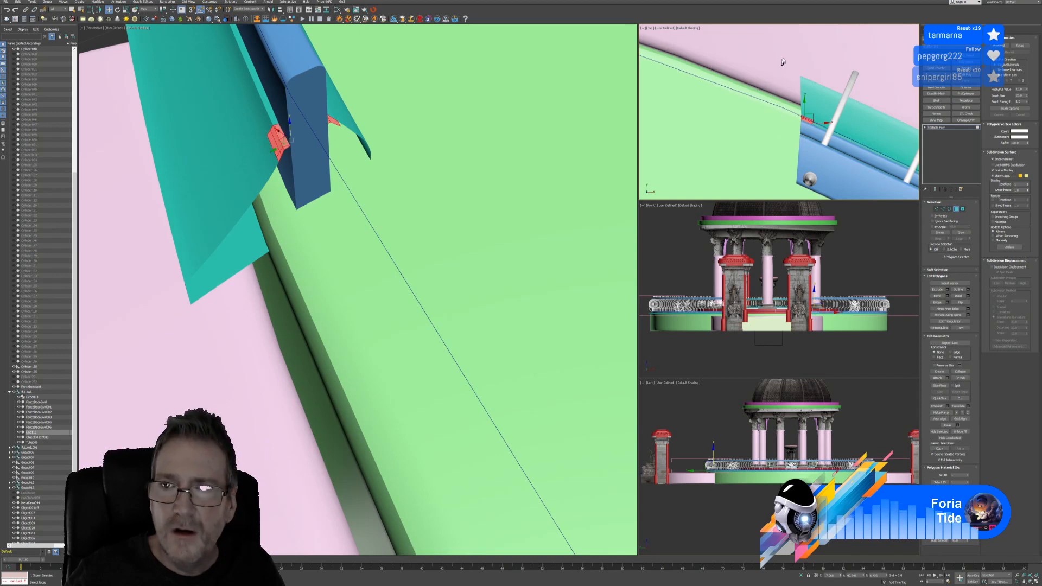
drag(784, 61, 807, 135)
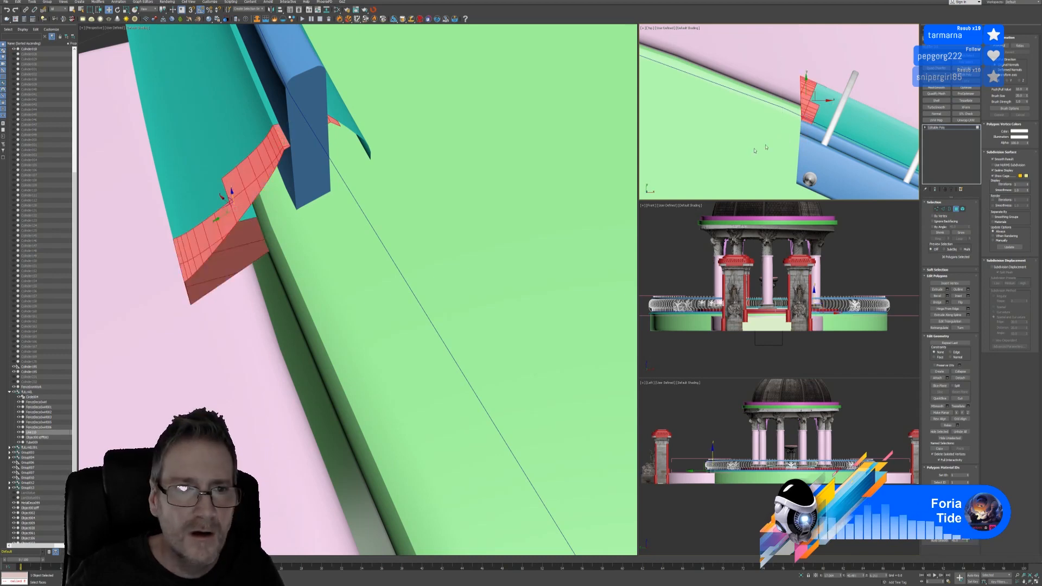
scroll(829, 116, up, 2)
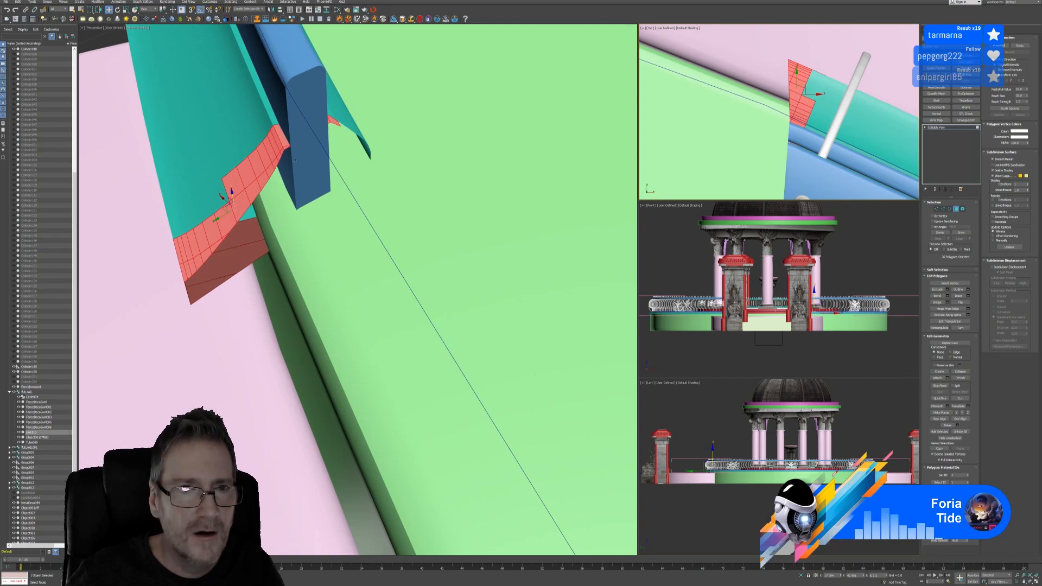
alt+middle_drag(373, 147, 334, 196)
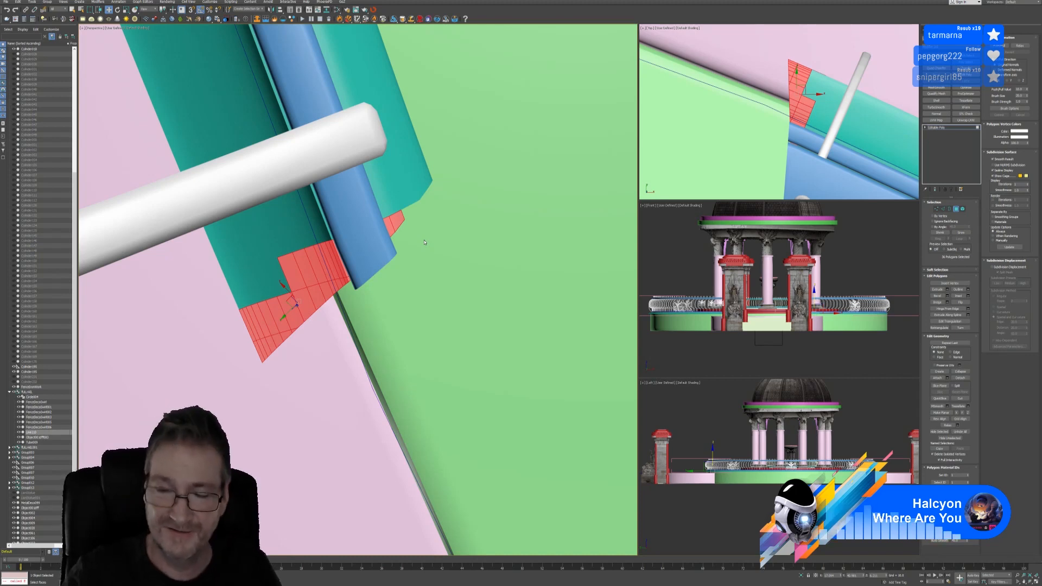
Switch Editable Poly to Vertex level and zoom in on the rail end at the entrance
click(936, 209)
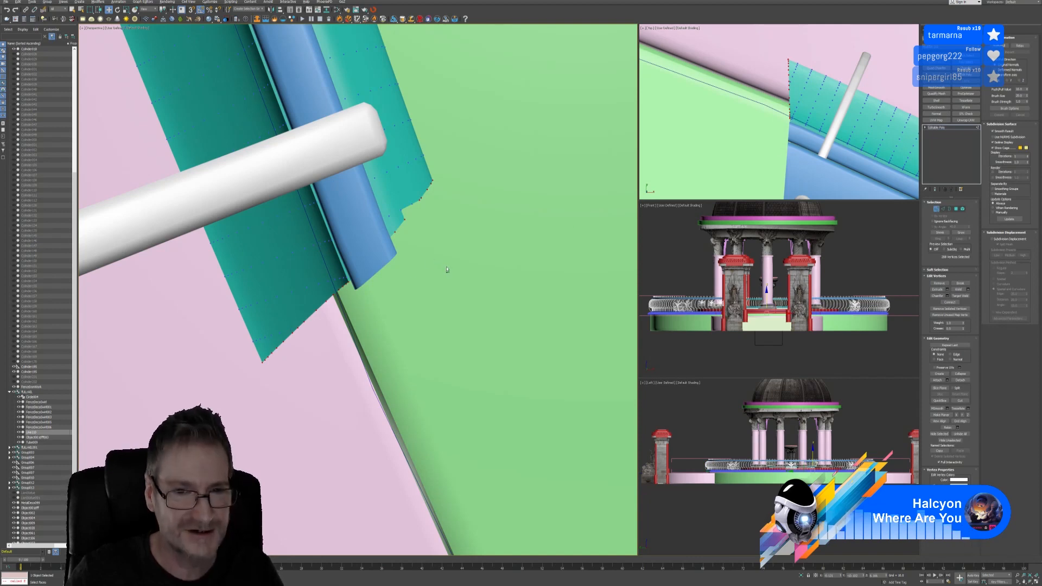
scroll(434, 269, down, 10)
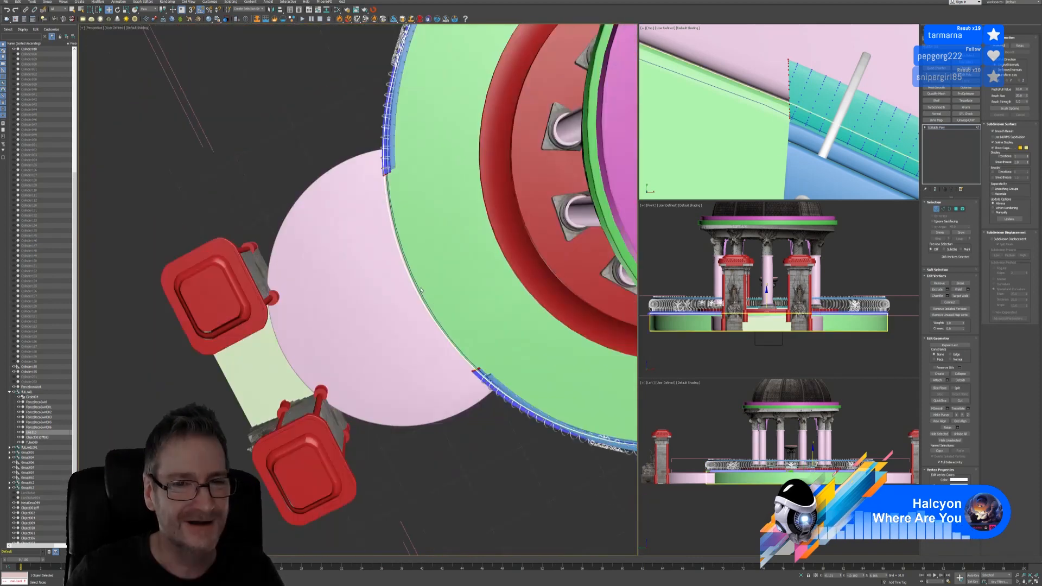
scroll(413, 220, up, 6)
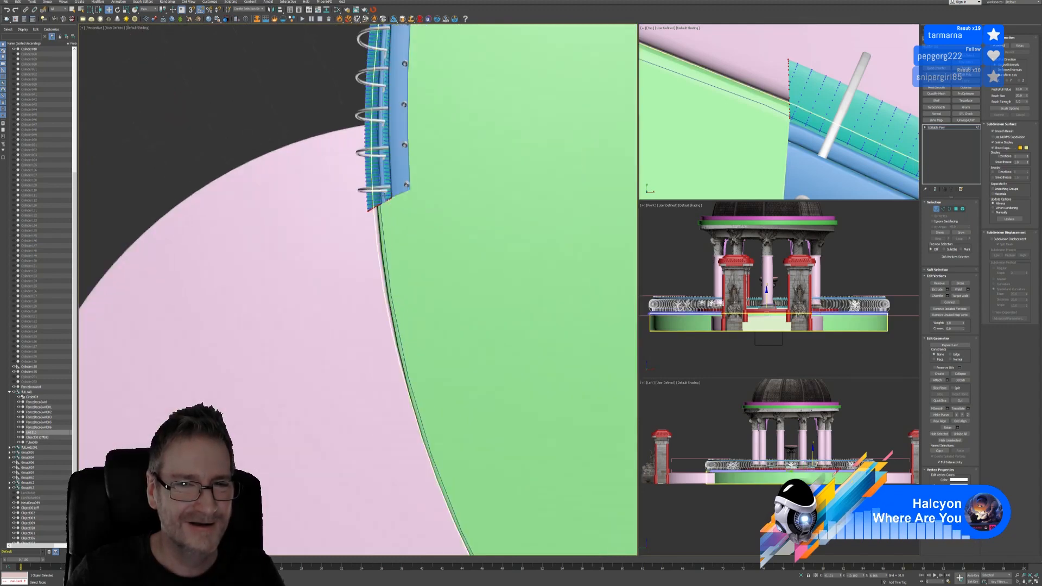
scroll(384, 197, up, 4)
scroll(390, 203, up, 3)
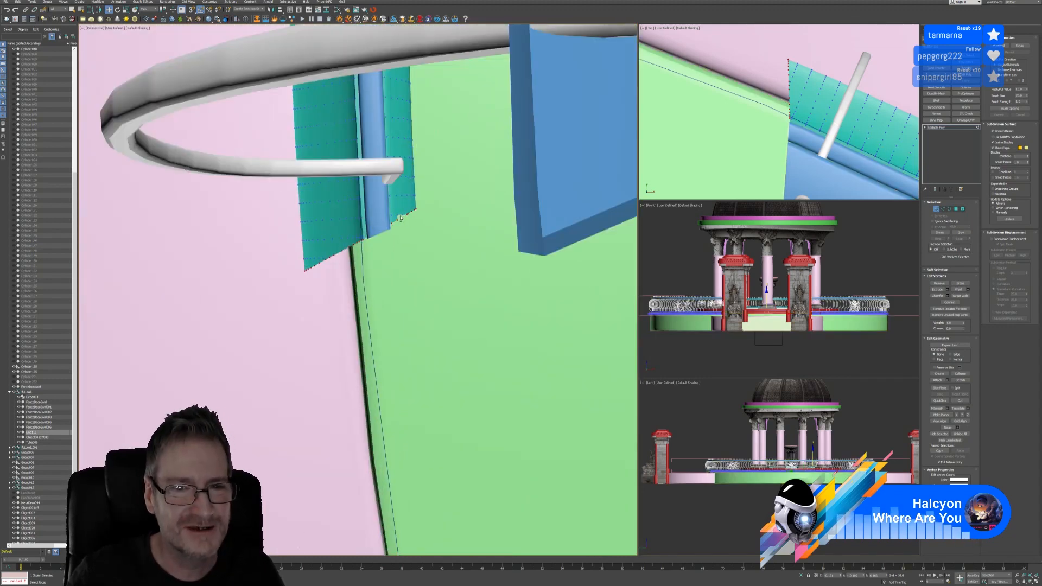
scroll(398, 219, up, 3)
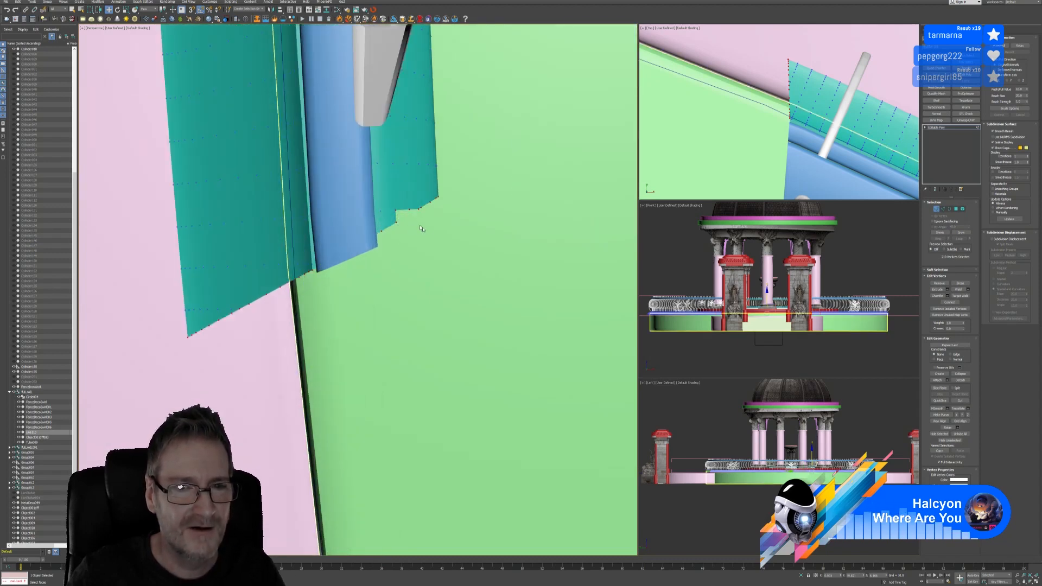
scroll(420, 231, up, 3)
scroll(420, 231, down, 8)
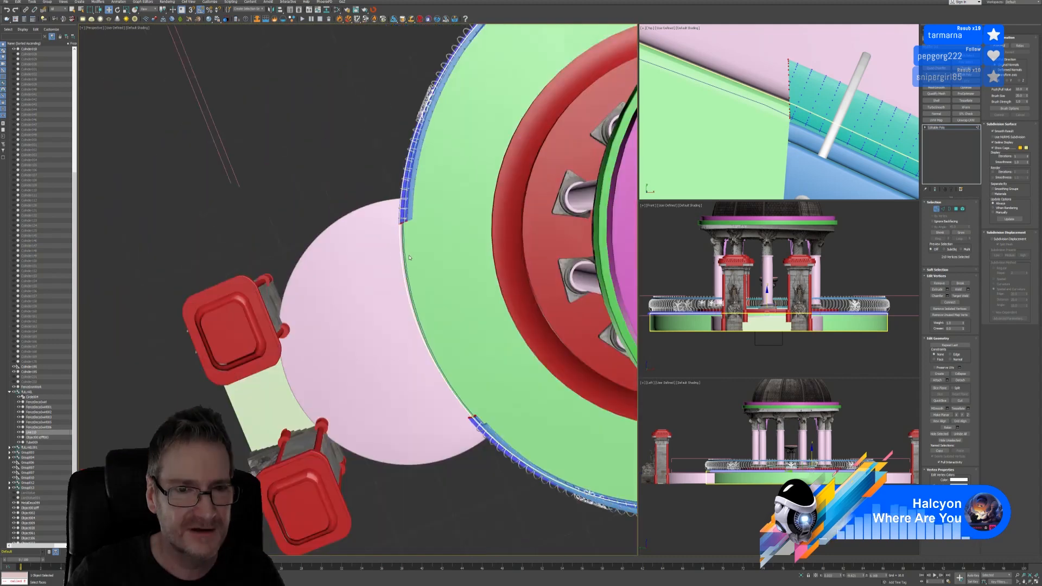
alt+middle_drag(410, 251, 416, 167)
scroll(416, 167, up, 6)
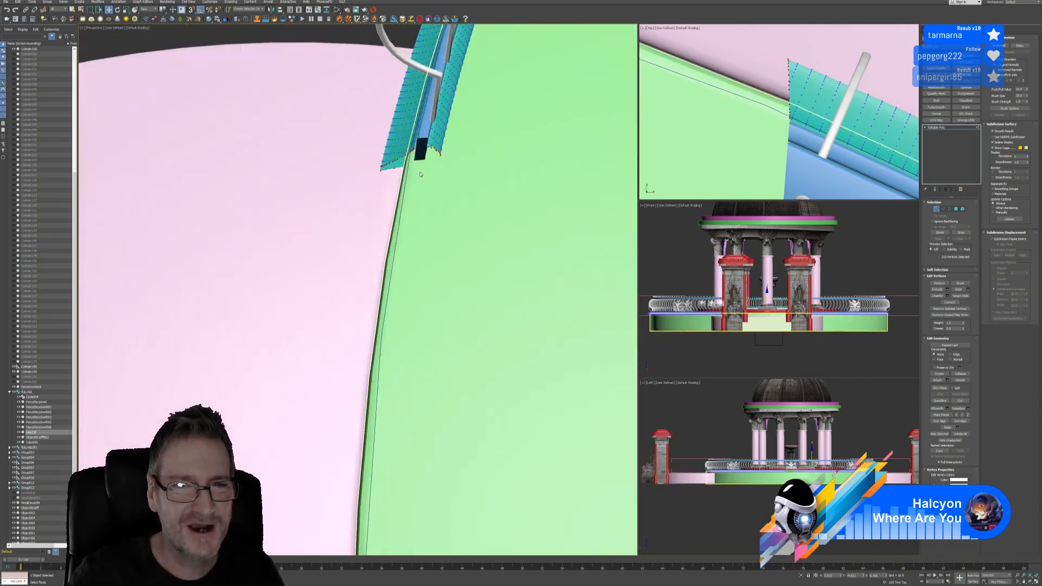
scroll(422, 160, up, 2)
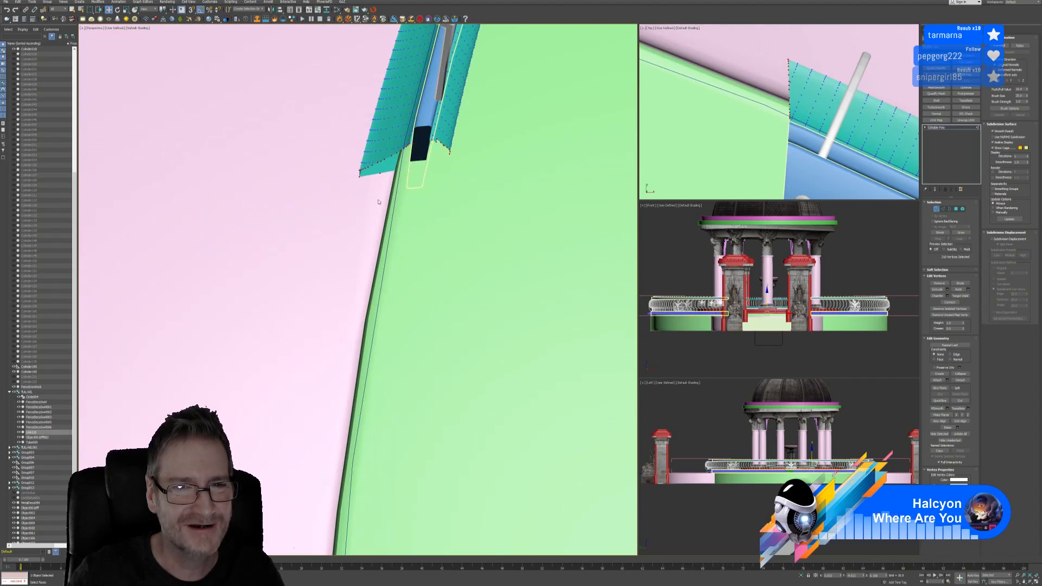
scroll(375, 201, down, 2)
scroll(375, 202, down, 6)
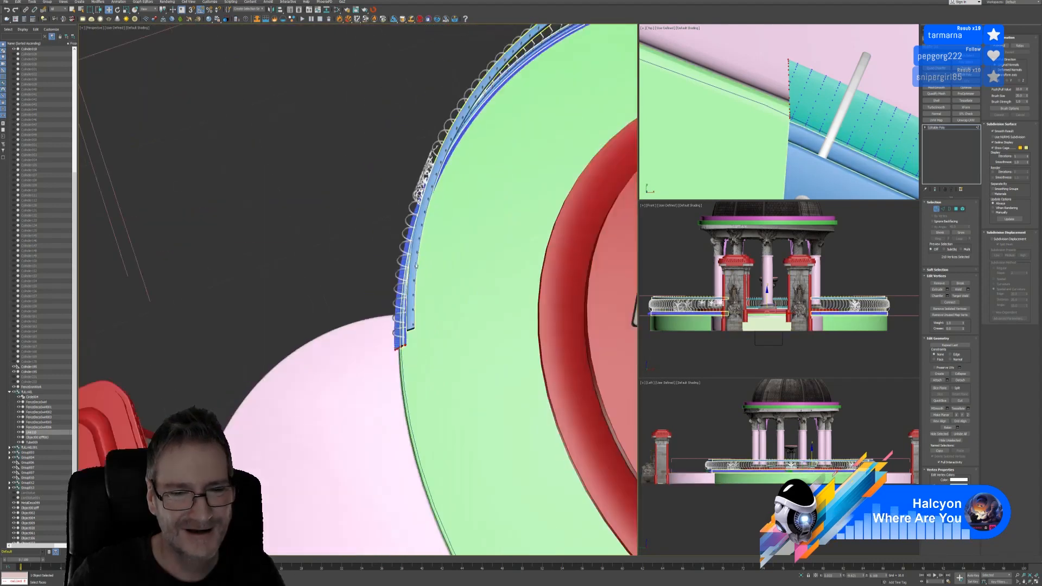
middle_drag(411, 239, 411, 223)
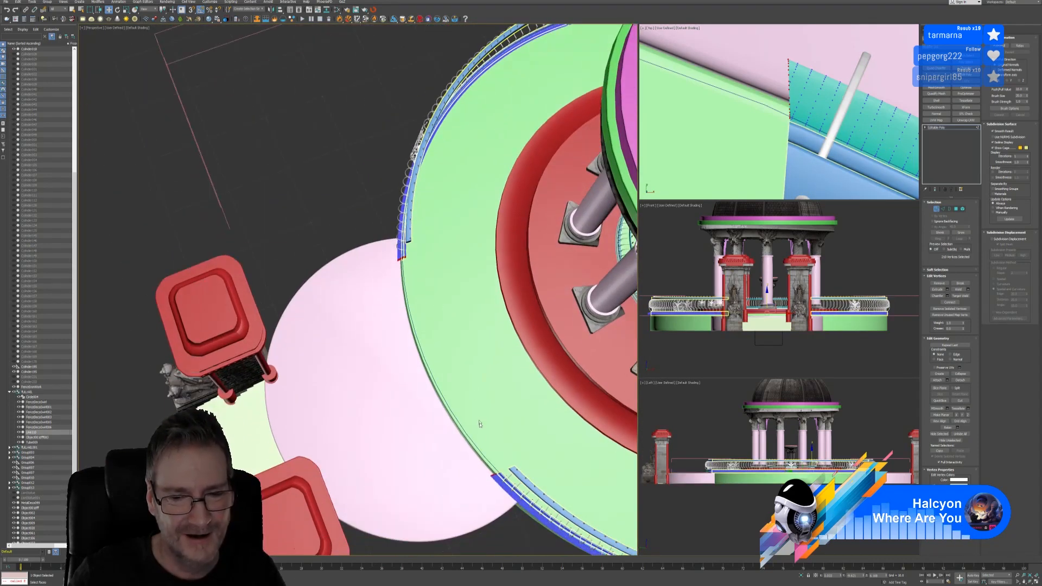
Alt-drag to drop the lower rail-end vertices, then bring the whole gazebo back into view
alt+drag(457, 550, 560, 426)
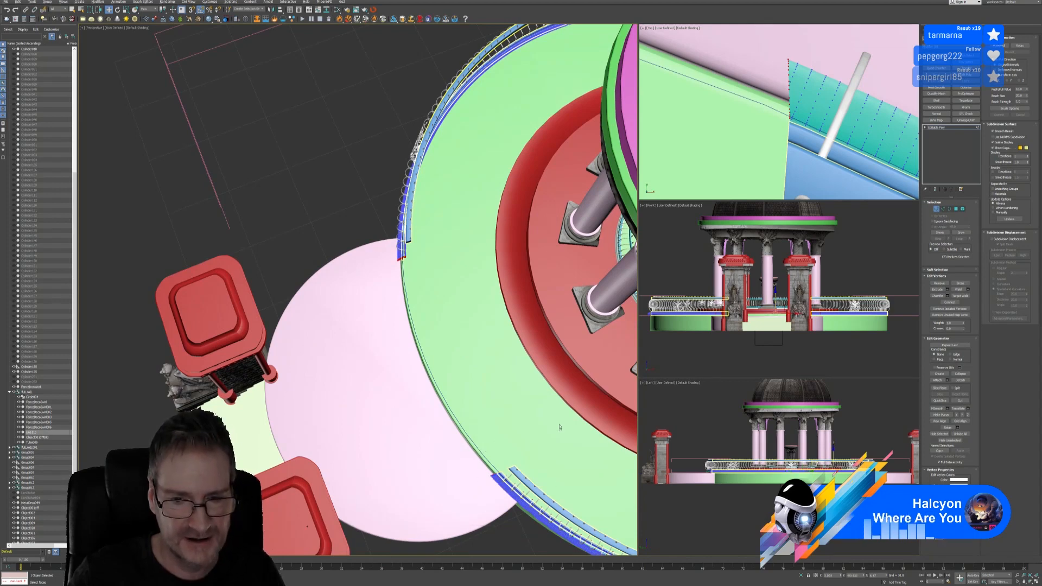
alt+middle_drag(416, 311, 428, 283)
scroll(413, 297, up, 3)
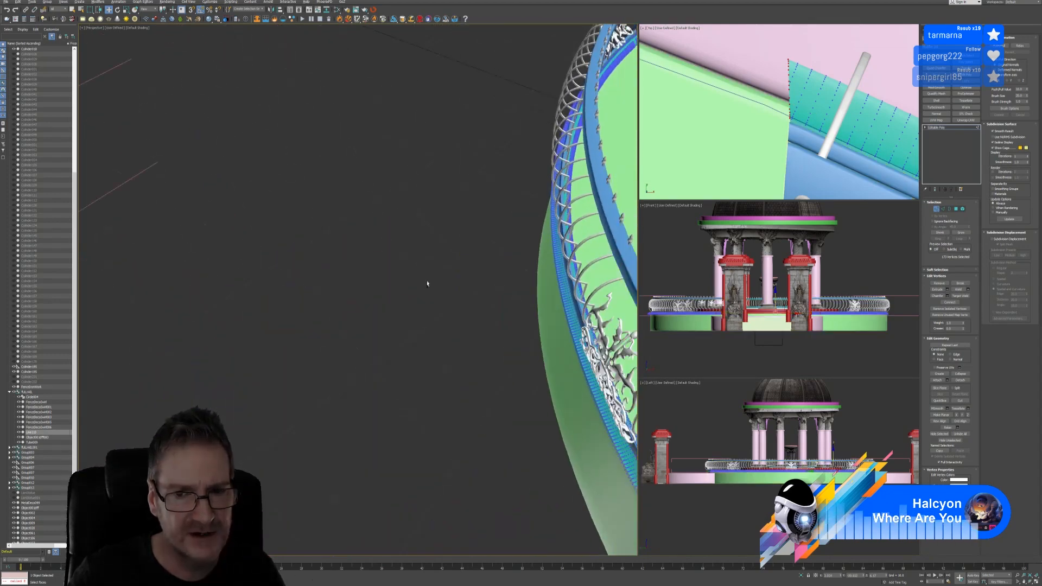
scroll(446, 305, down, 5)
middle_drag(517, 282, 443, 293)
scroll(815, 125, down, 10)
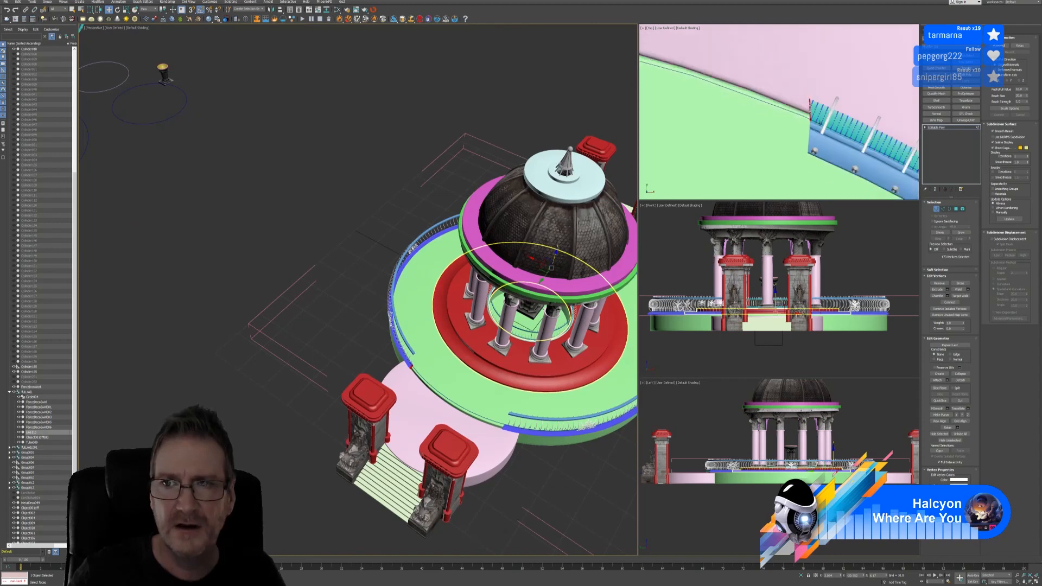
Box-select the rail-end vertices and set the reference coordinate system to Local
scroll(811, 119, down, 3)
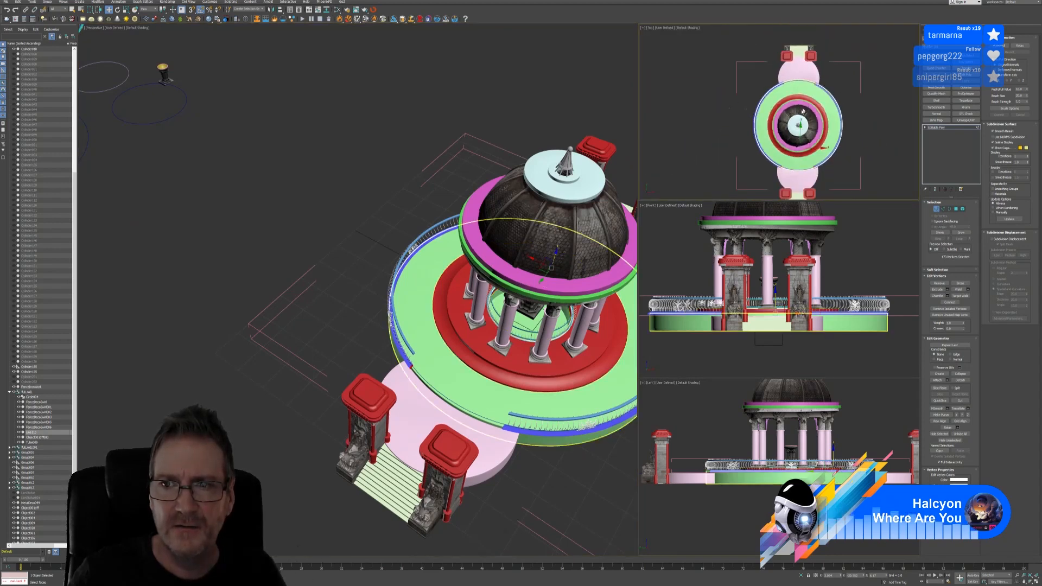
drag(734, 188, 896, 98)
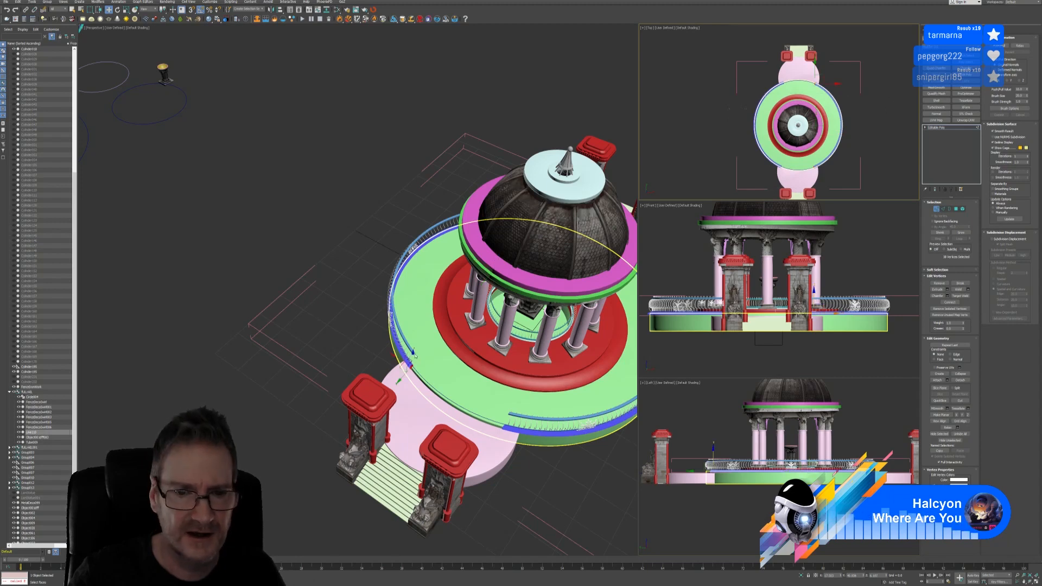
scroll(414, 356, up, 10)
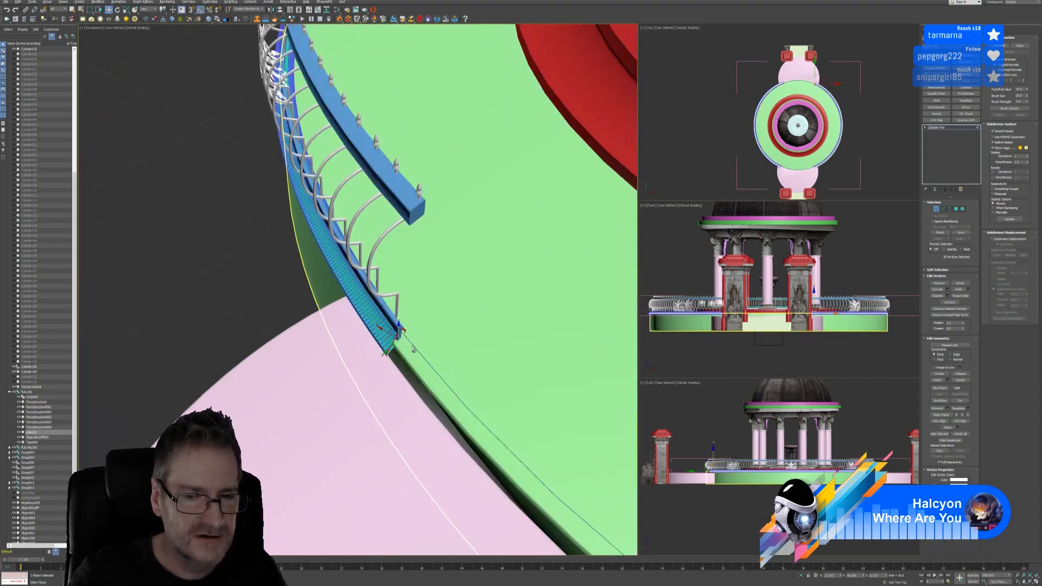
alt+middle_drag(414, 348, 344, 365)
scroll(414, 347, up, 3)
alt+middle_drag(412, 347, 408, 372)
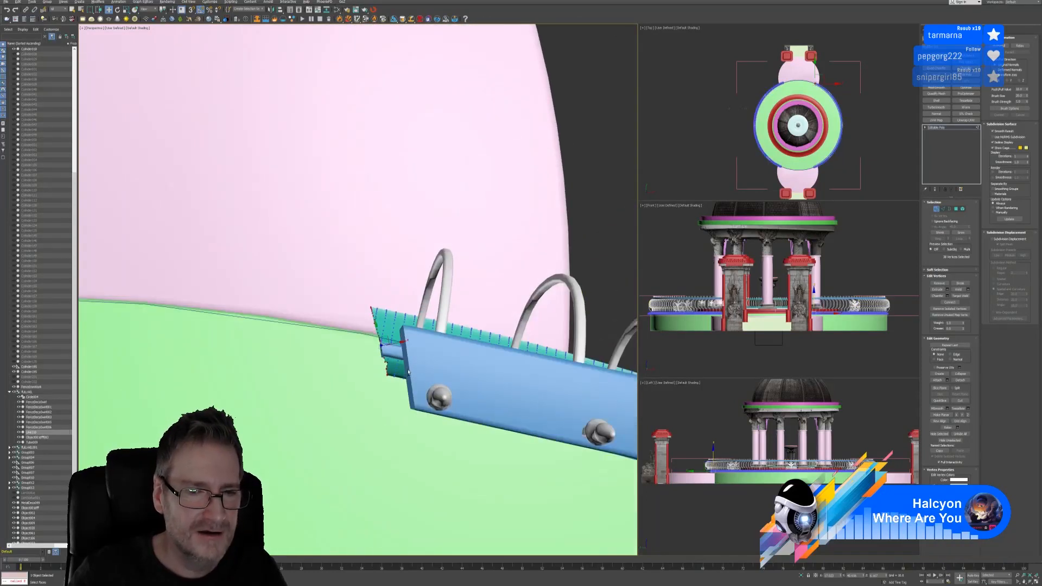
click(150, 10)
click(151, 32)
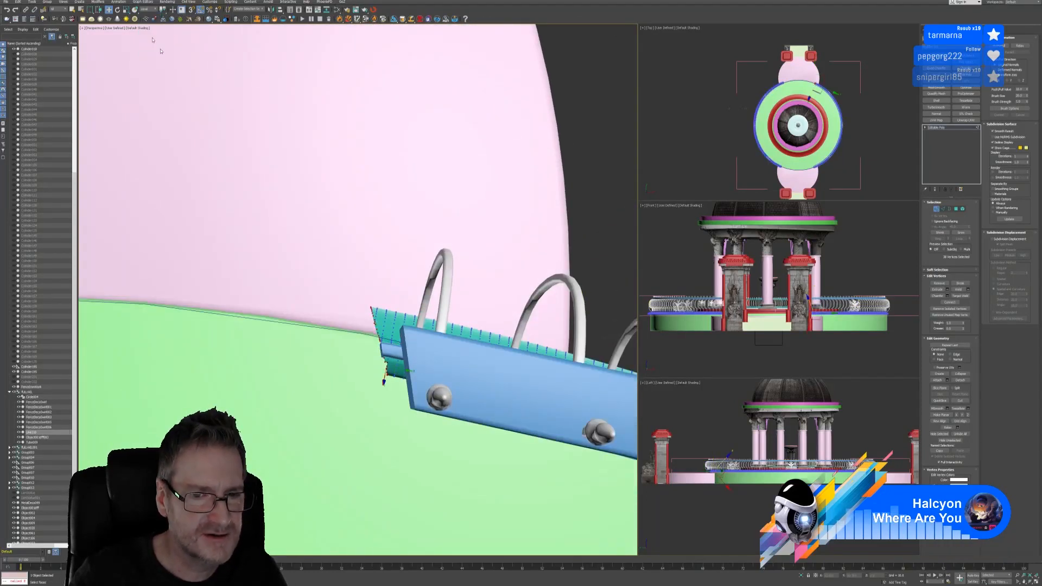
key(r)
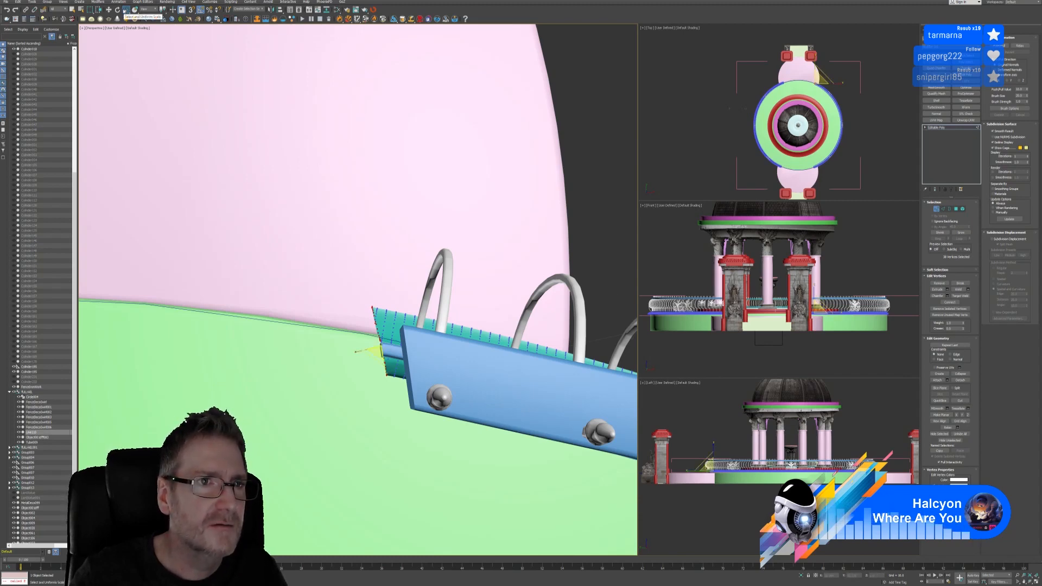
key(q)
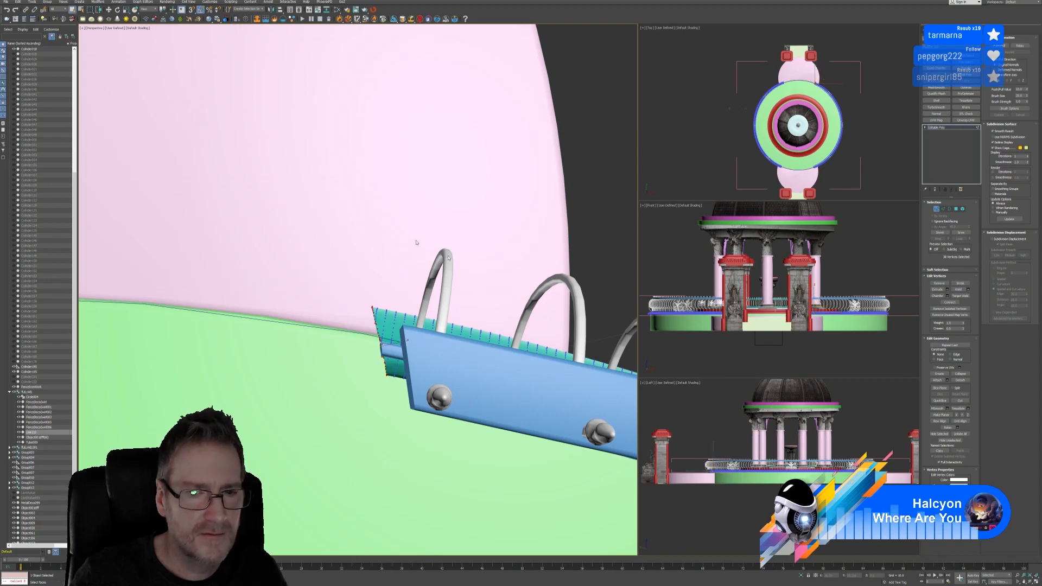
Select the open rail-end border, Cap it, and exit sub-object mode
click(943, 209)
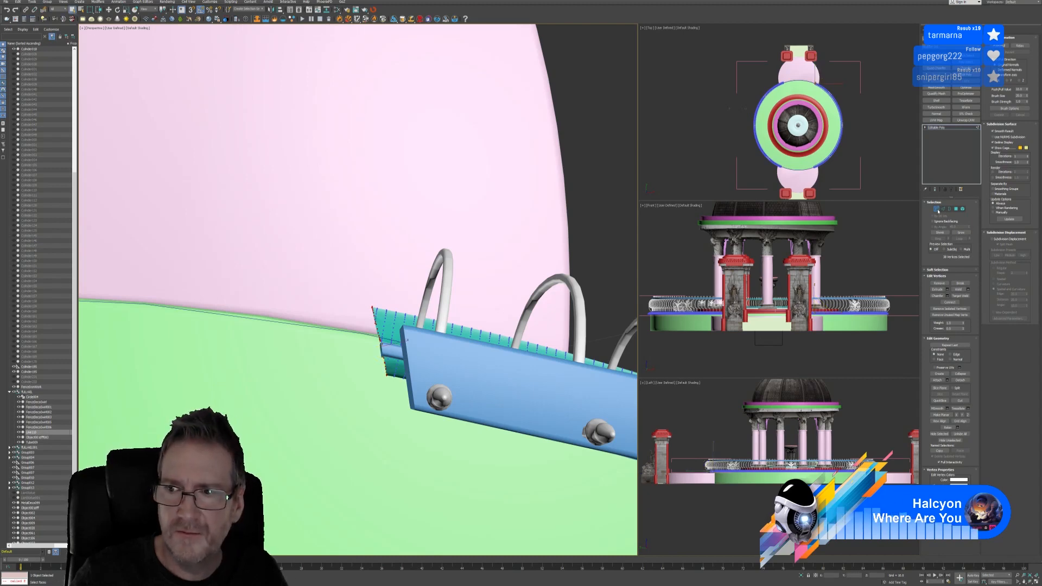
click(949, 209)
alt+middle_drag(410, 362, 420, 349)
click(414, 340)
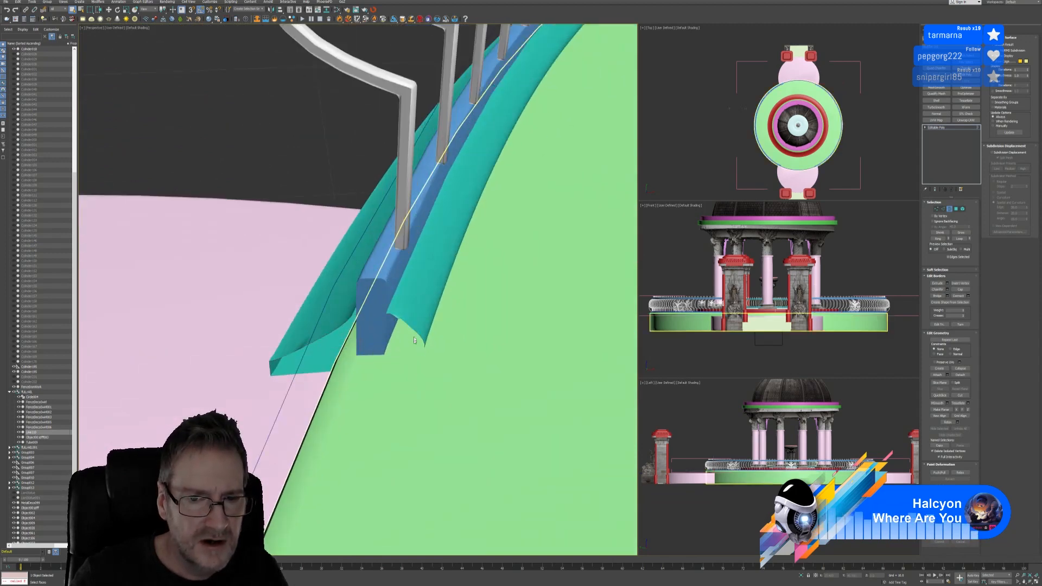
click(409, 329)
click(960, 290)
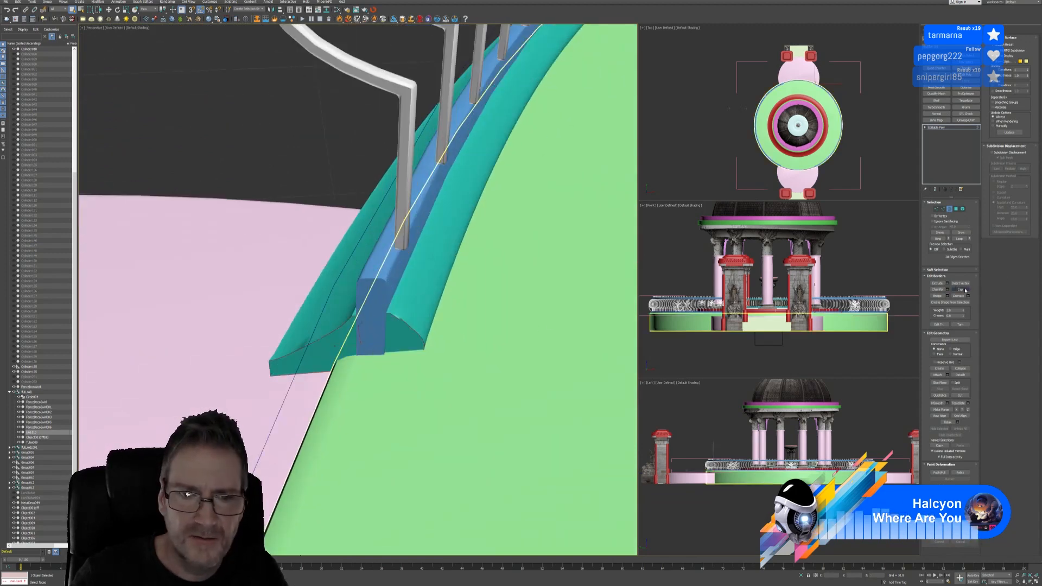
alt+middle_drag(347, 339, 420, 317)
scroll(428, 348, down, 8)
scroll(428, 350, down, 4)
scroll(282, 317, down, 4)
click(948, 209)
Orbit, pan and zoom out until the gazebo and the loose railing rings all show
scroll(320, 317, down, 6)
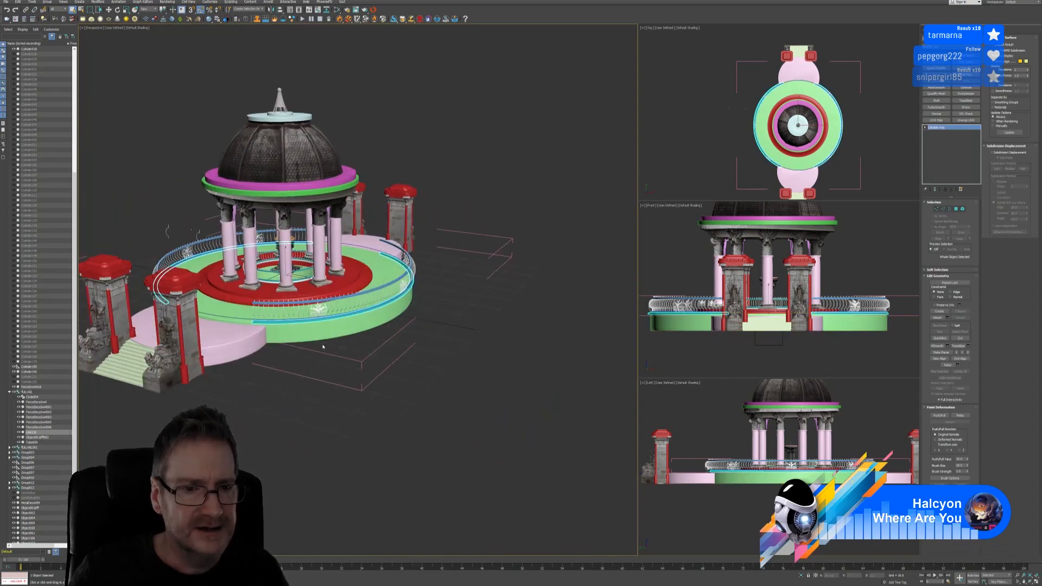
alt+middle_drag(323, 346, 412, 342)
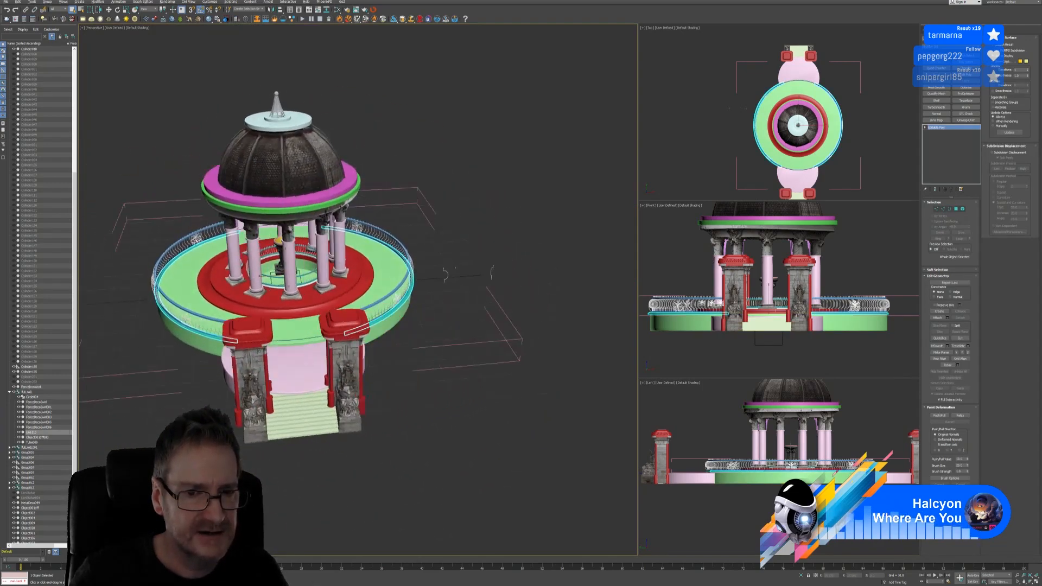
alt+middle_drag(258, 350, 103, 351)
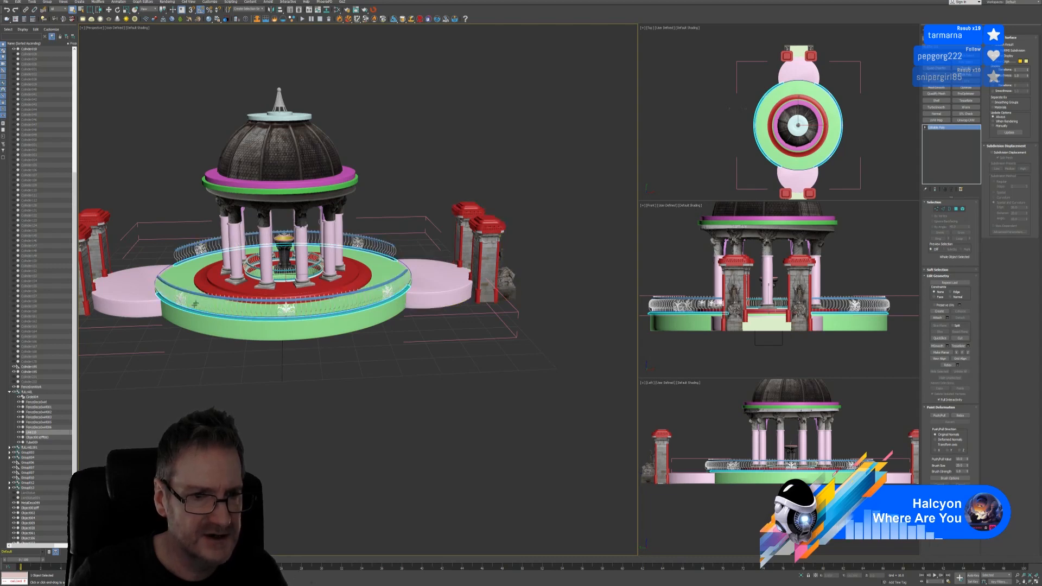
alt+middle_drag(424, 356, 300, 355)
scroll(477, 309, down, 3)
middle_drag(556, 290, 458, 337)
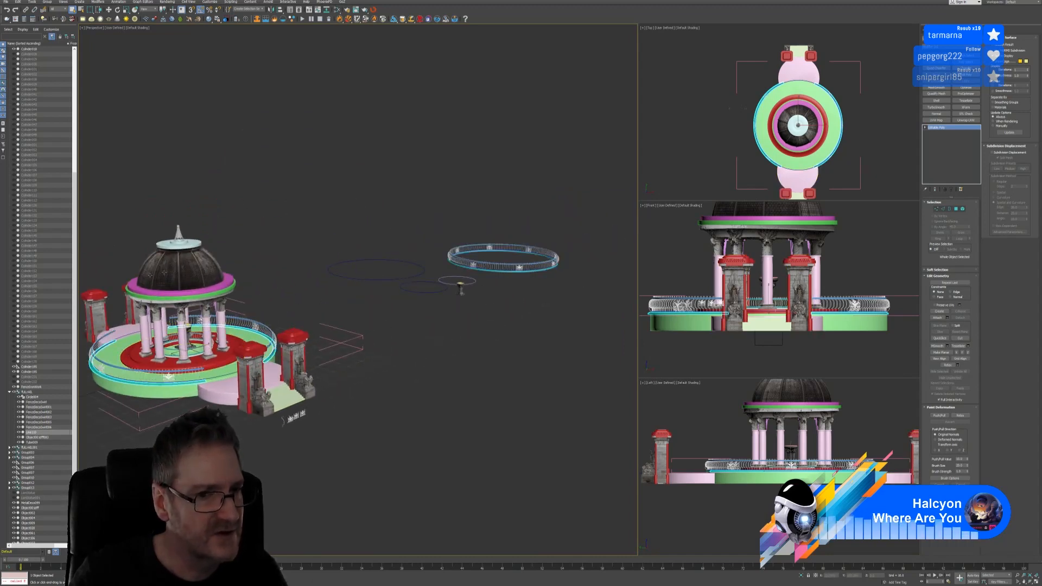
middle_drag(381, 371, 491, 382)
alt+middle_drag(262, 440, 290, 467)
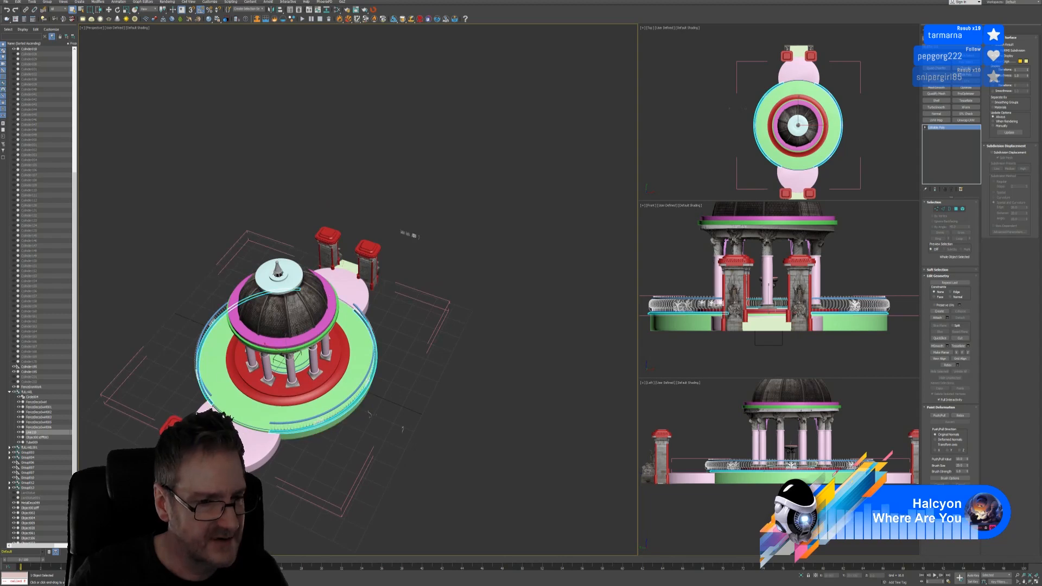
alt+middle_drag(424, 183, 368, 177)
scroll(368, 196, down, 3)
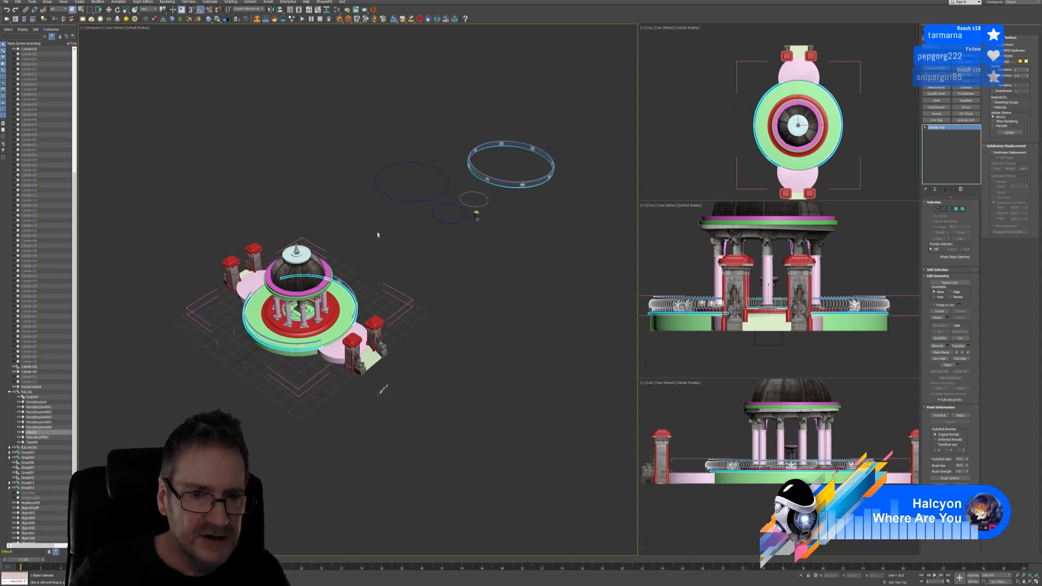
Close the FULLRAIL group, move it aside, and move the other railing ring around the gazebo
click(47, 3)
click(57, 38)
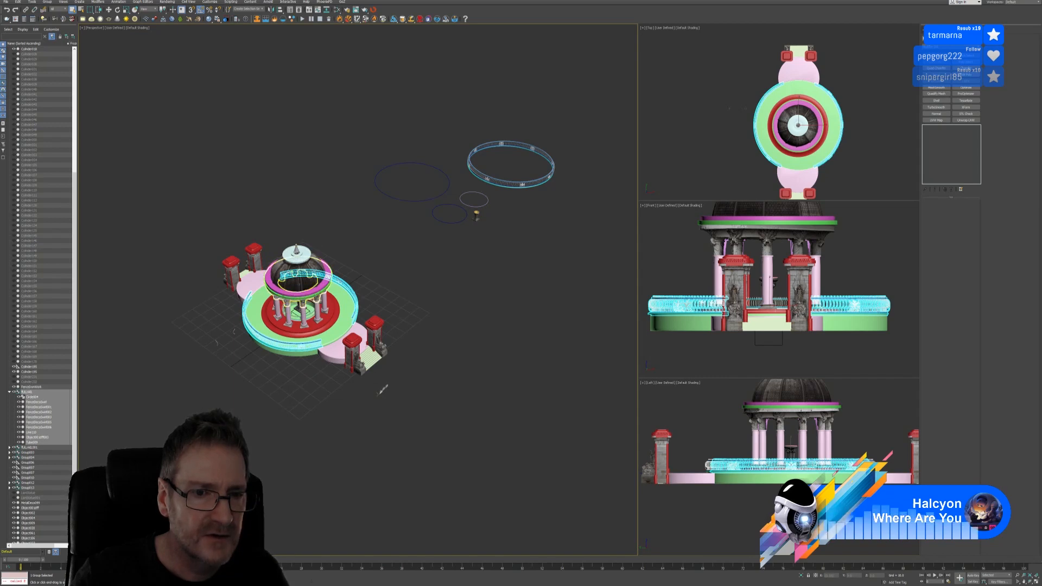
click(386, 278)
click(352, 298)
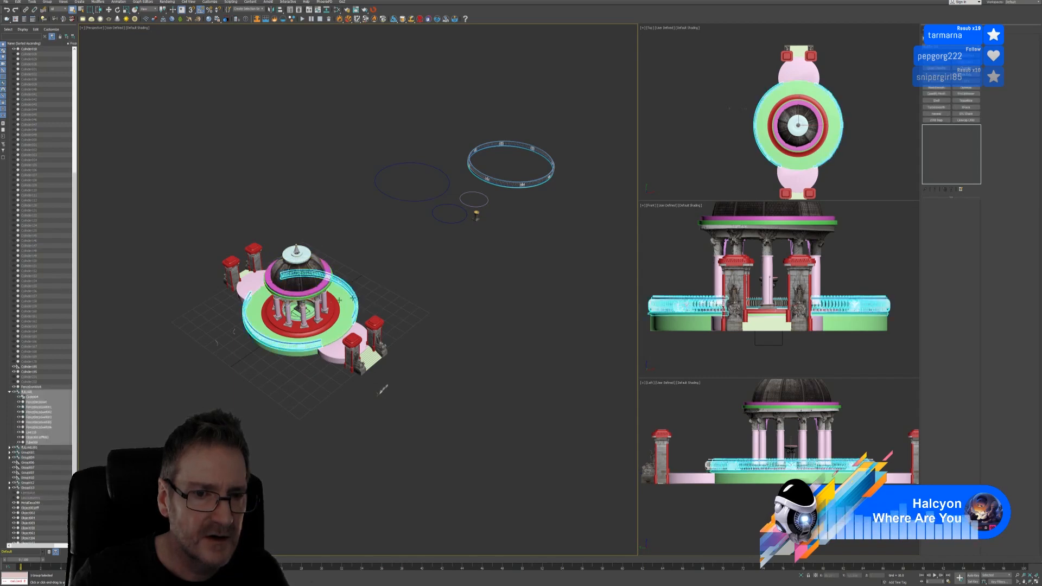
key(w)
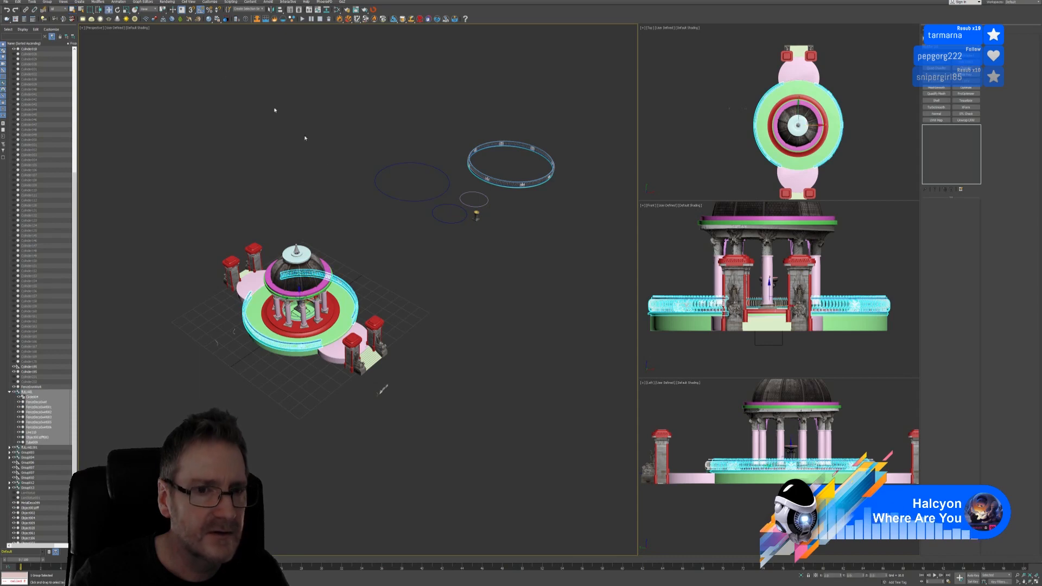
drag(315, 298, 430, 241)
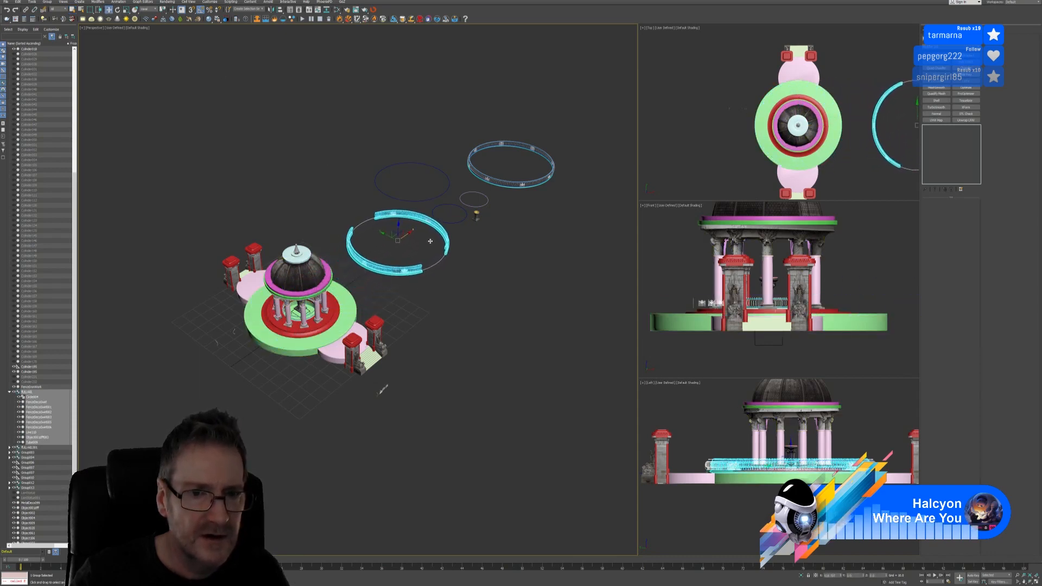
click(515, 180)
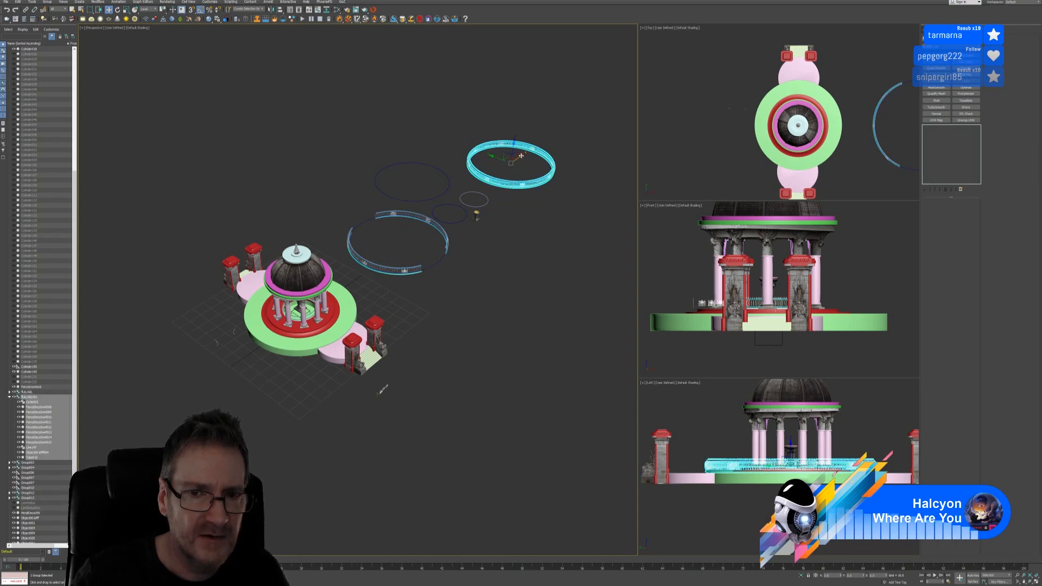
mouse_move(520, 155)
mouse_down()
mouse_move(475, 196)
mouse_move(309, 284)
mouse_move(314, 306)
mouse_up()
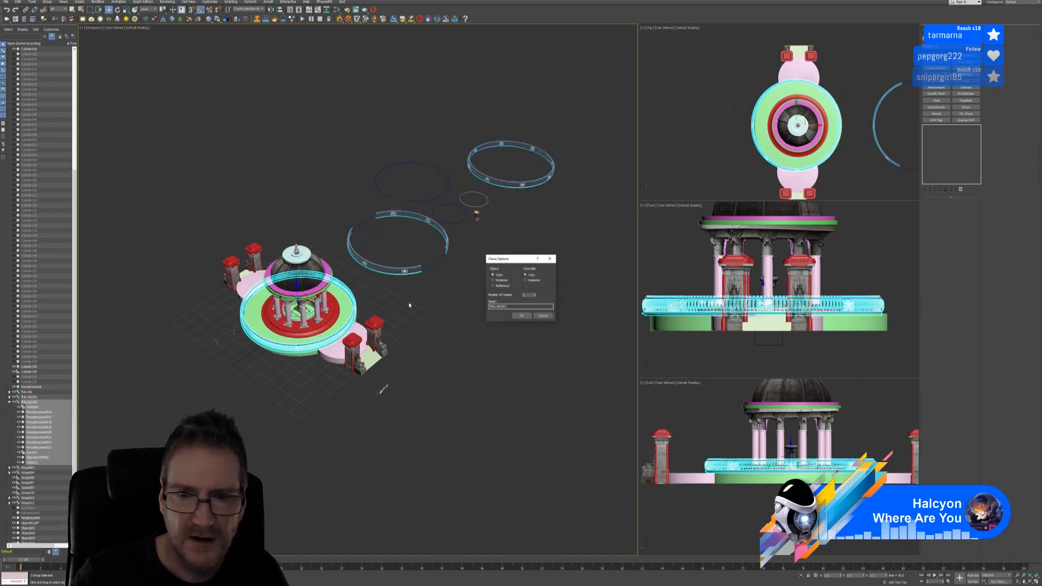
Copy the railing ring and shift it along X in the maximized Front view to centre it
click(521, 315)
scroll(779, 288, up, 2)
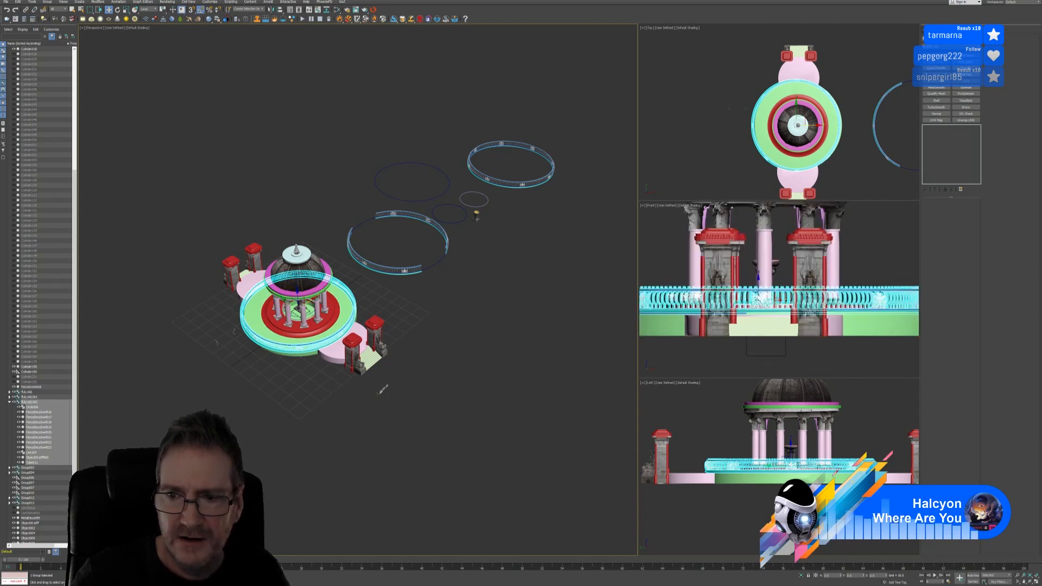
drag(779, 300, 785, 300)
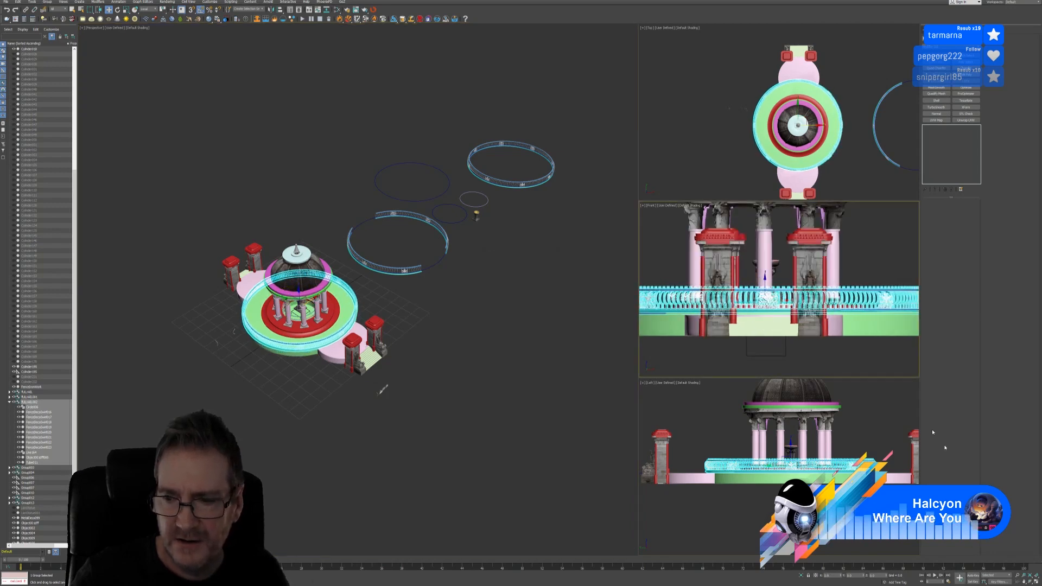
click(1035, 581)
scroll(571, 435, down, 2)
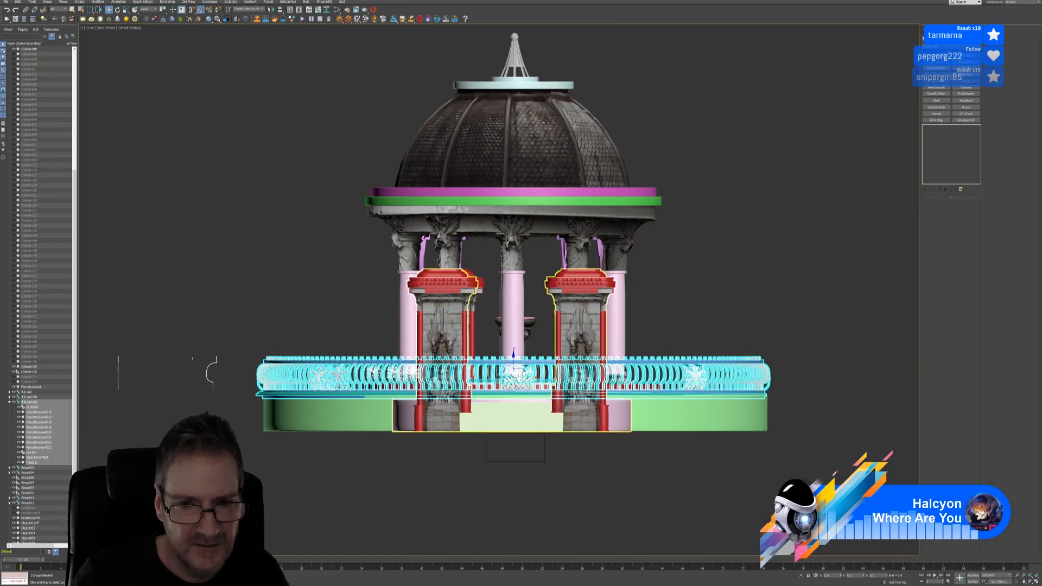
drag(532, 378, 532, 377)
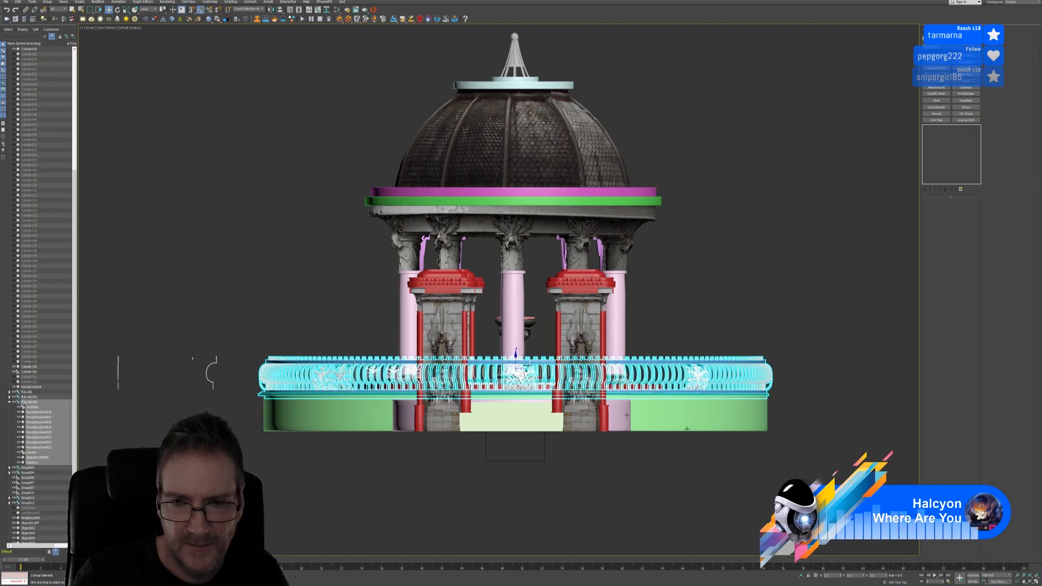
click(1035, 580)
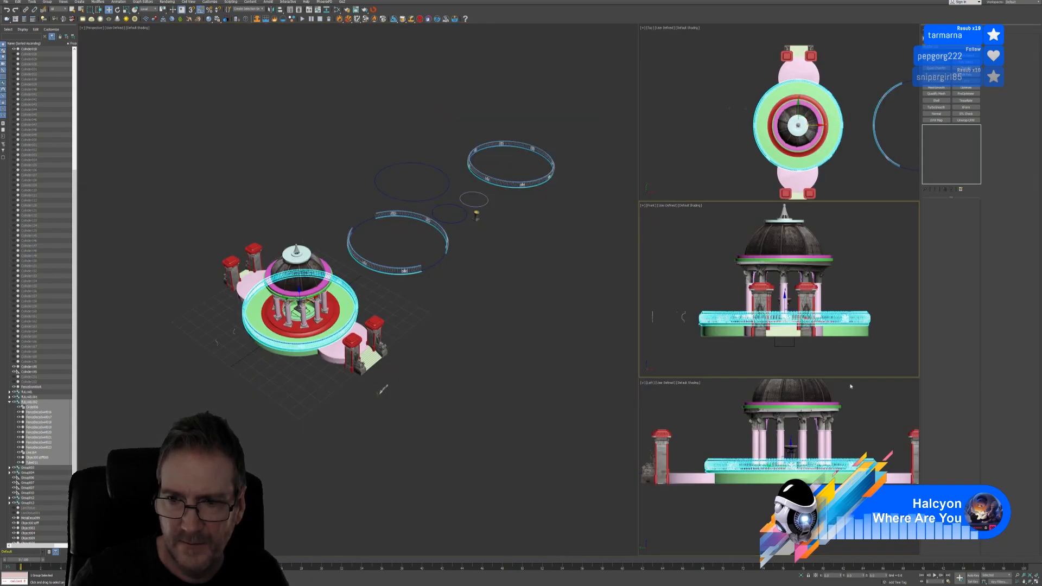
click(749, 538)
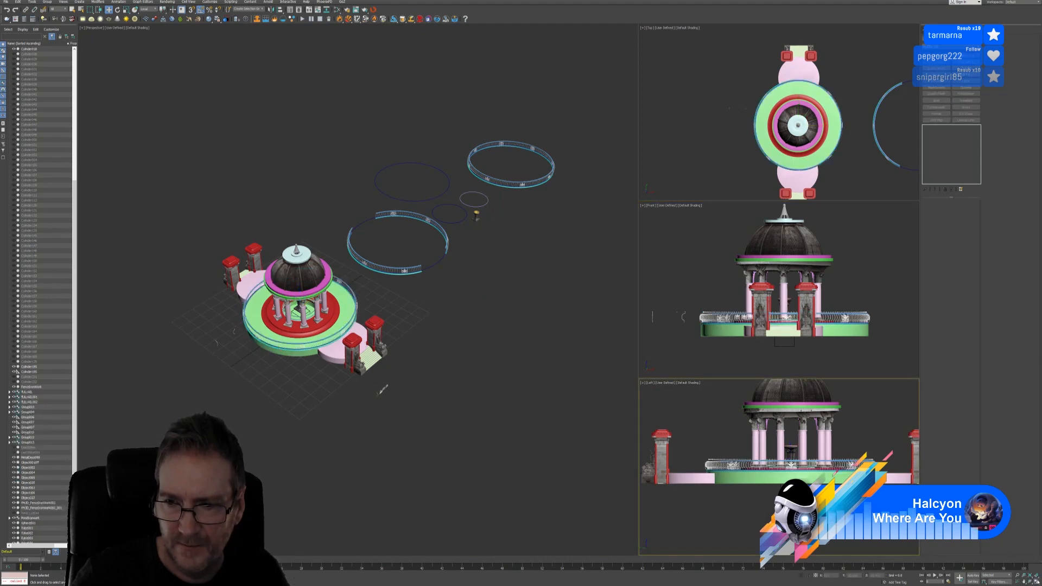
key(alt+w)
click(786, 286)
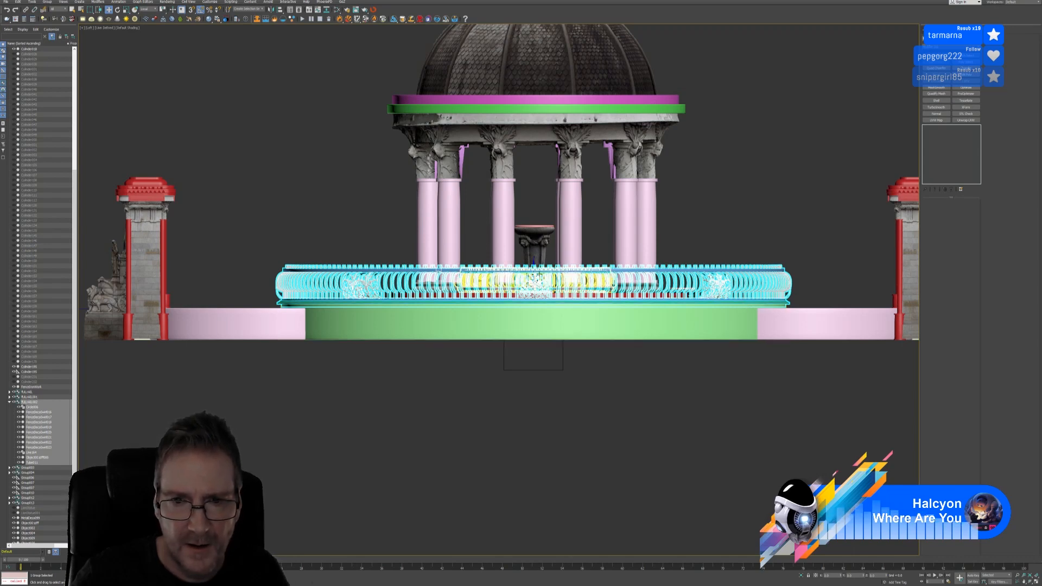
scroll(537, 271, up, 3)
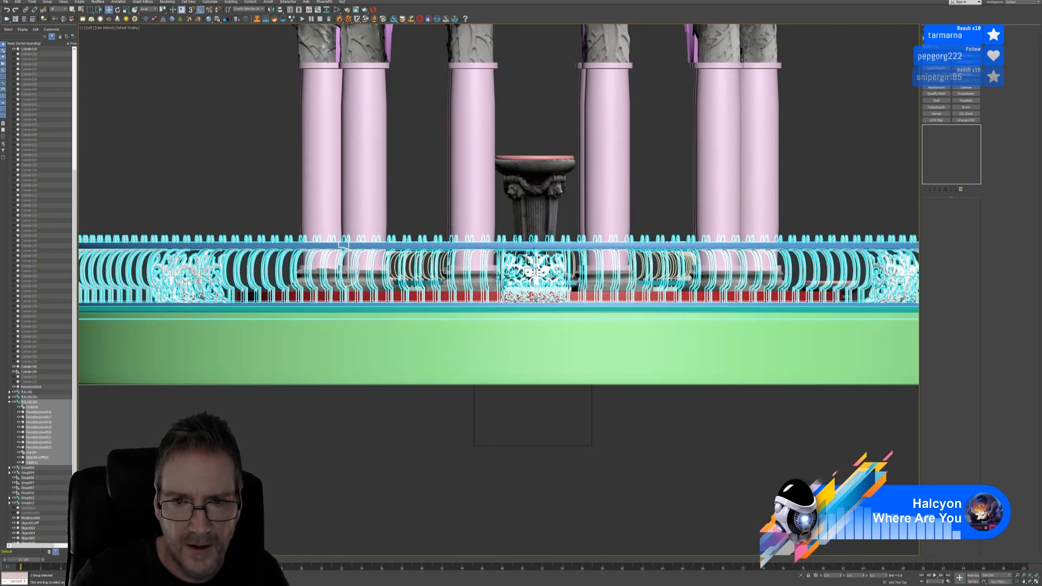
scroll(530, 341, down, 8)
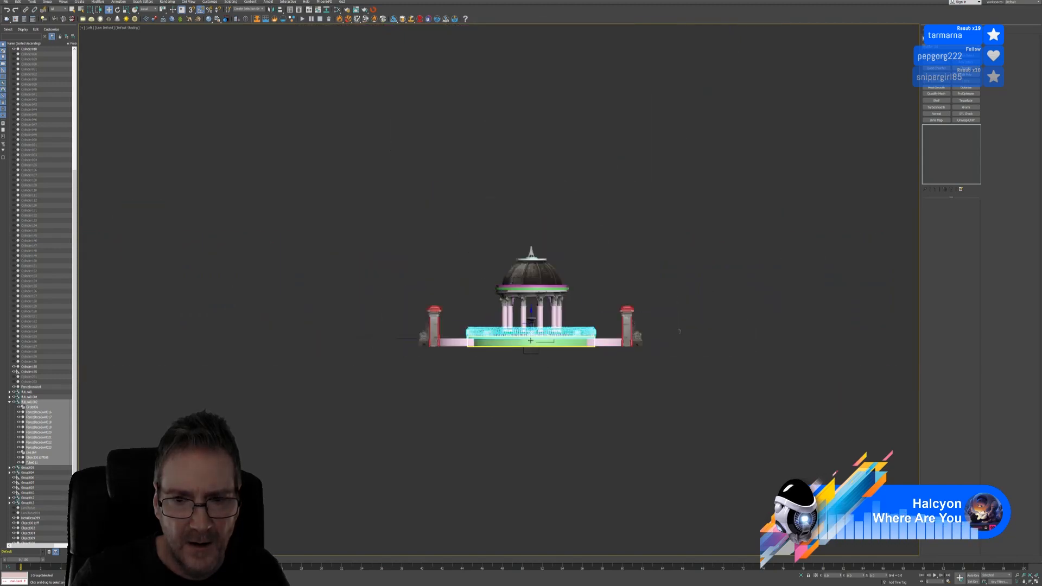
scroll(530, 340, up, 8)
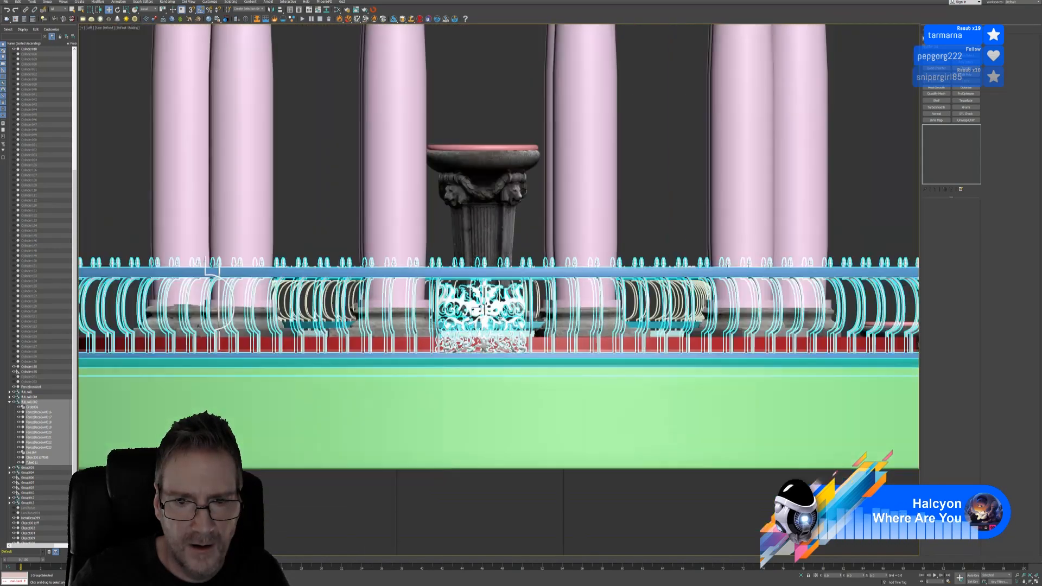
scroll(454, 337, down, 8)
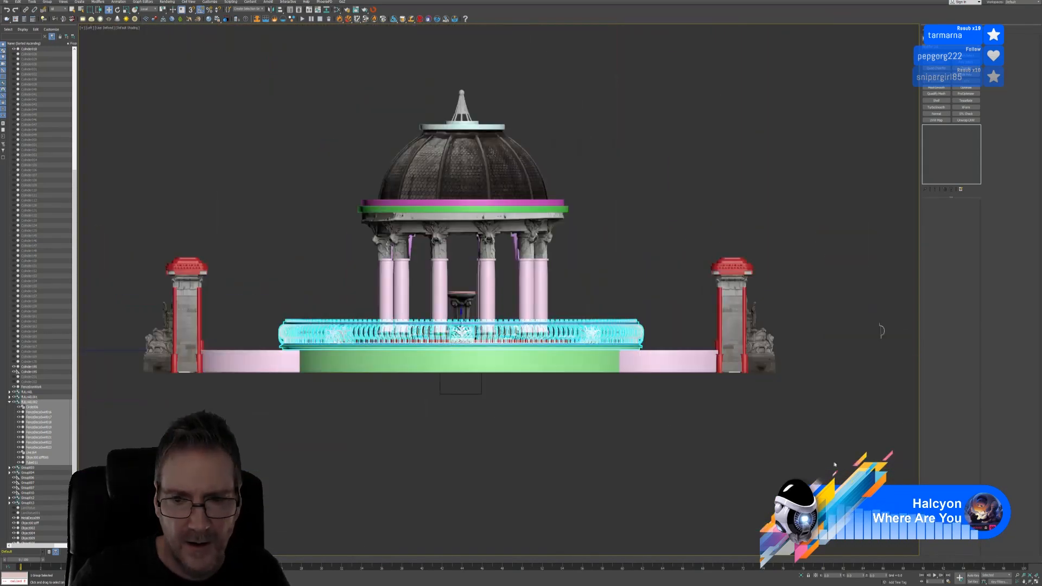
click(1036, 581)
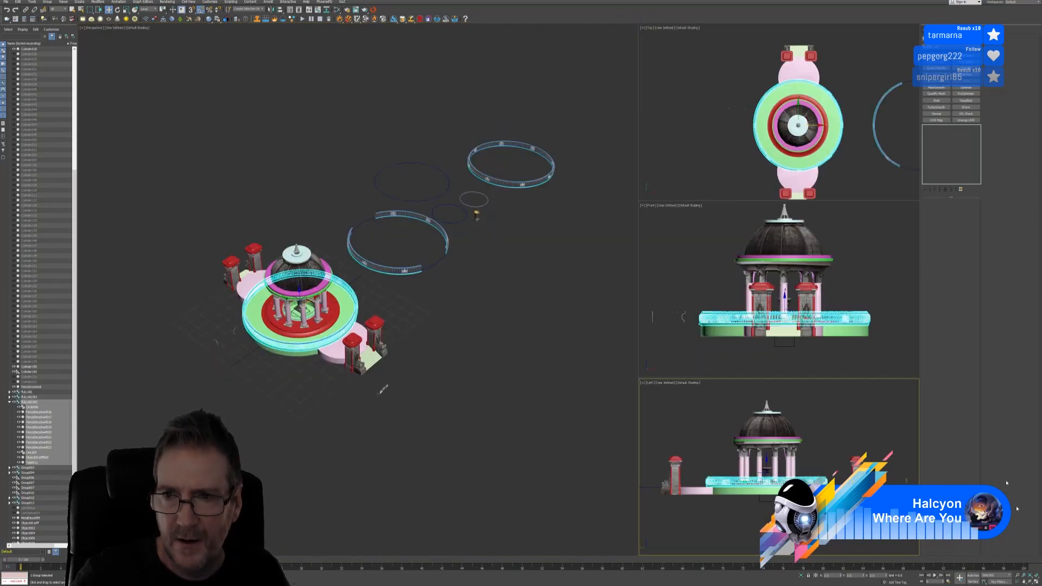
Pan and zoom the Perspective view close to the gazebo's gate and stairs, then deselect
middle_drag(454, 357, 370, 344)
scroll(350, 325, up, 3)
scroll(348, 333, up, 2)
scroll(349, 335, down, 3)
click(365, 397)
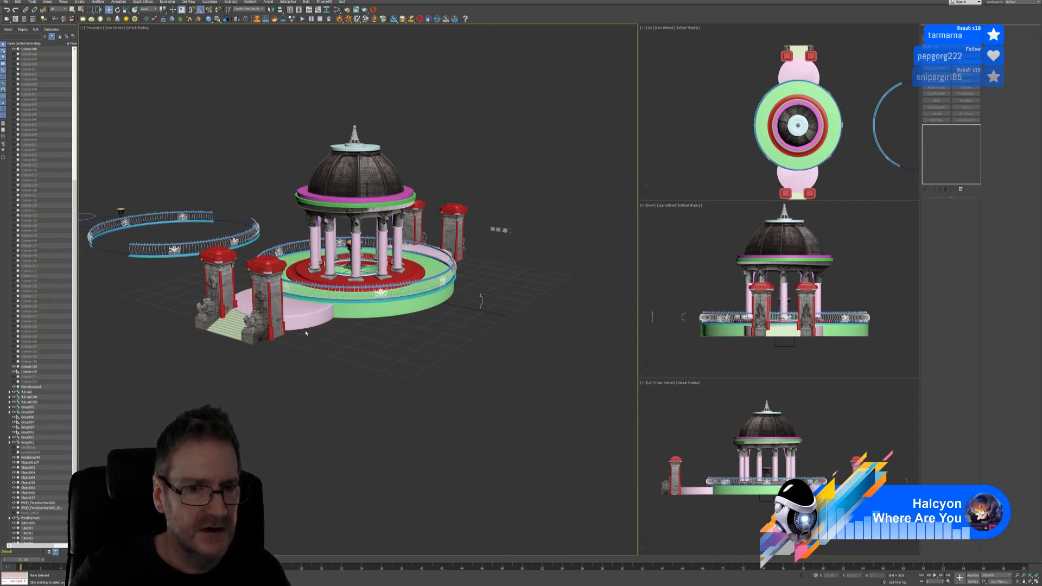
Select both gate pillar groups and group them under the name 'Steps'
click(274, 323)
ctrl+click(451, 222)
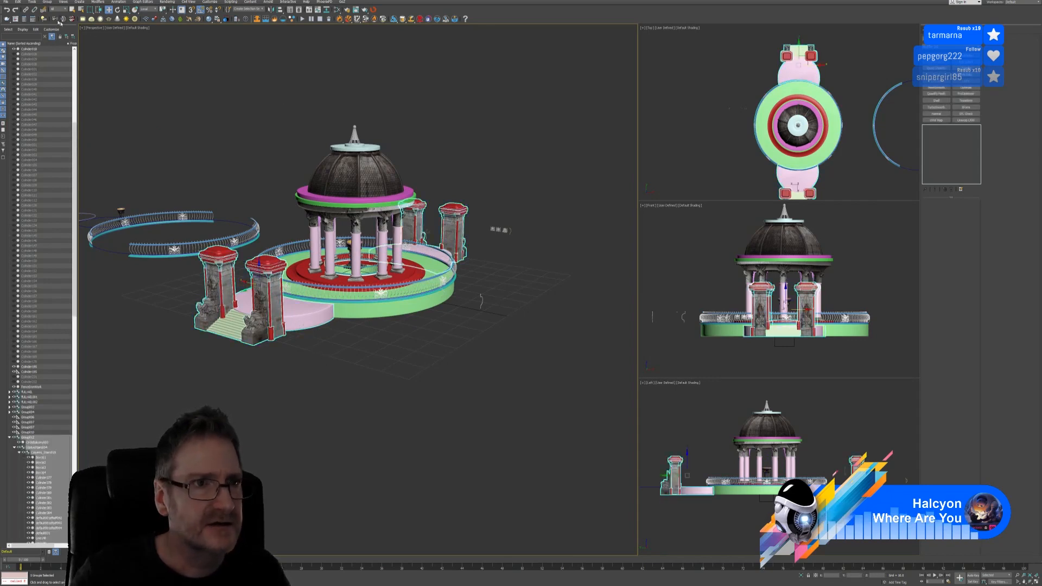
click(47, 2)
click(54, 11)
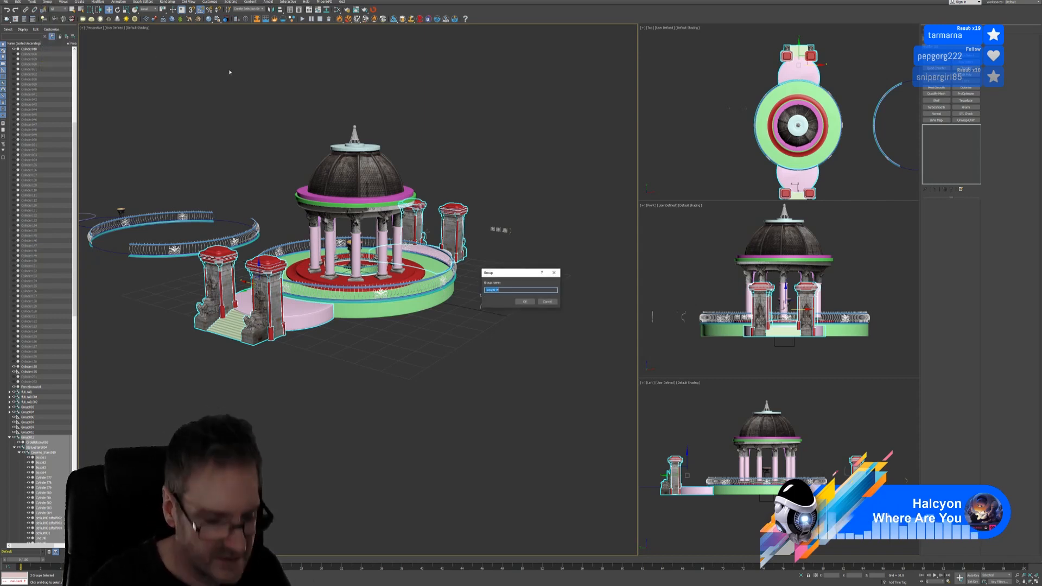
text(Steps)
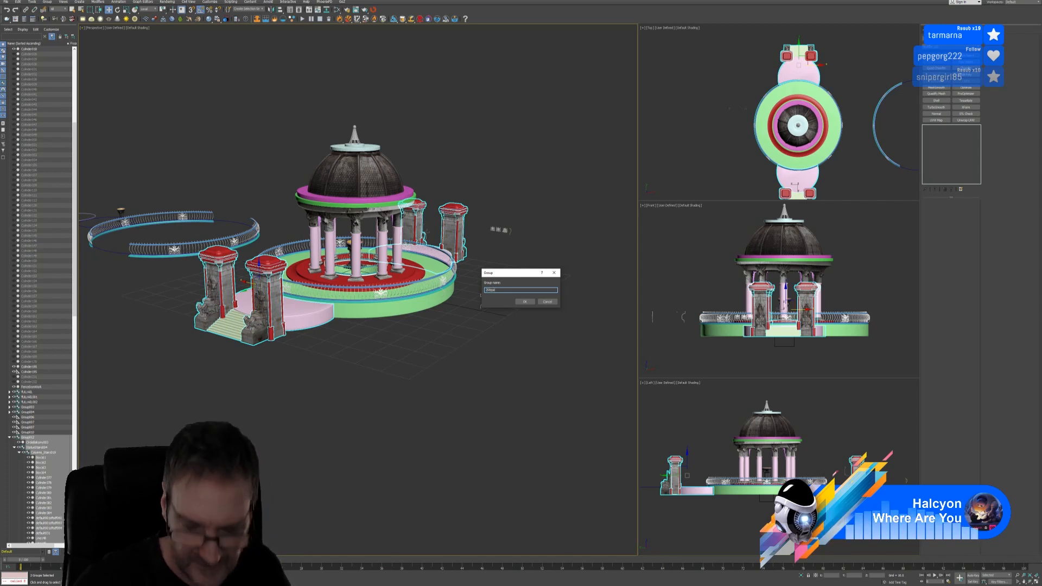
key(Return)
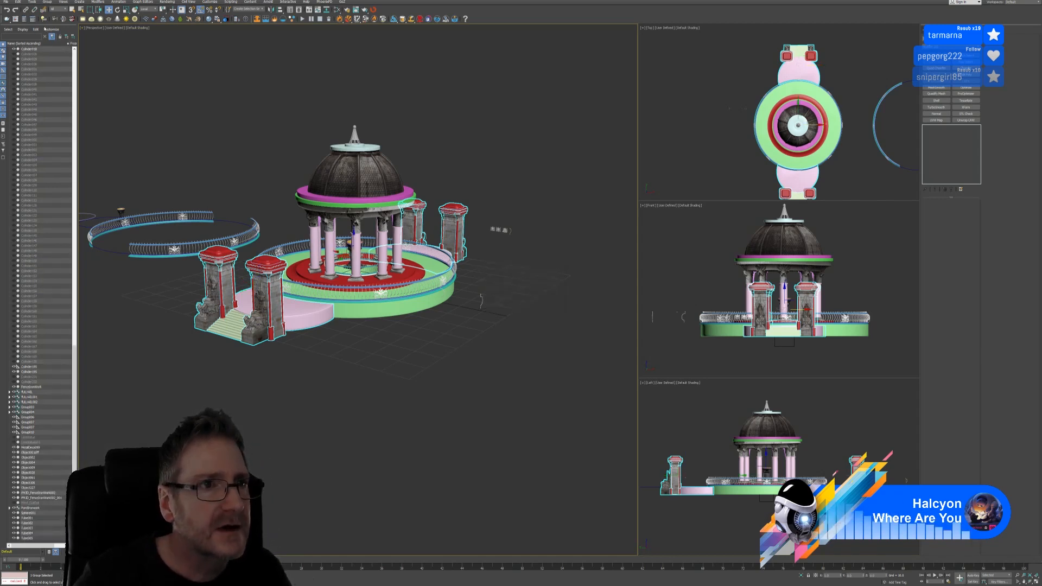
Hide the Steps group and unhide two CircleBalcony objects, StatueStairs001, StatueStairs002 and the Box
drag(74, 377, 22, 55)
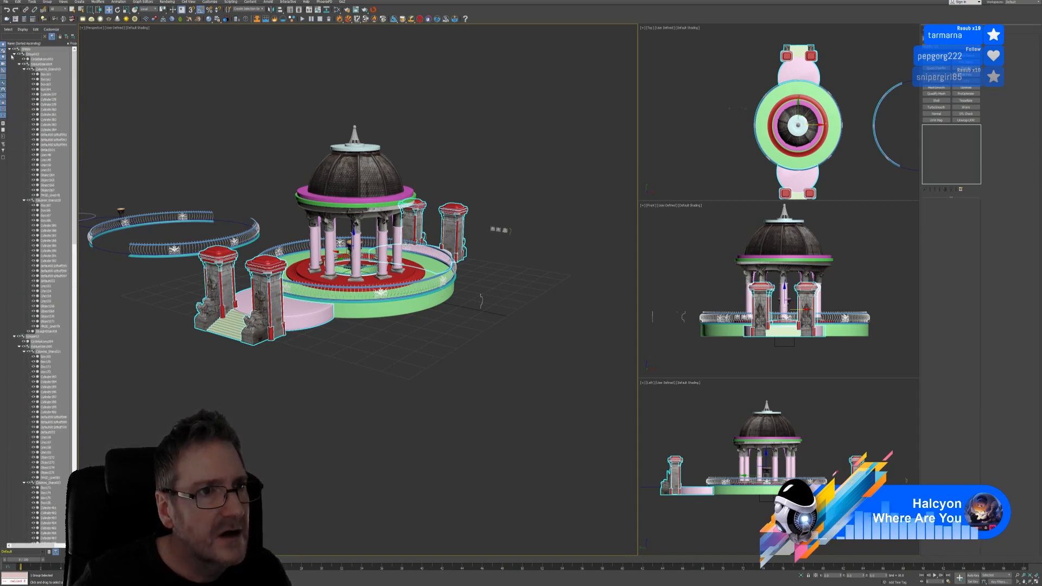
click(10, 50)
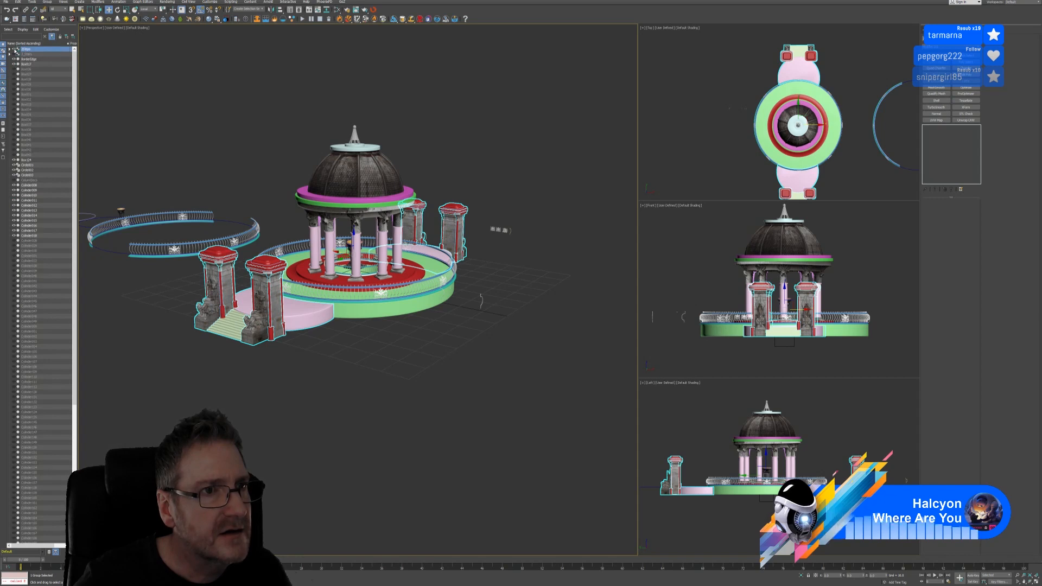
click(14, 49)
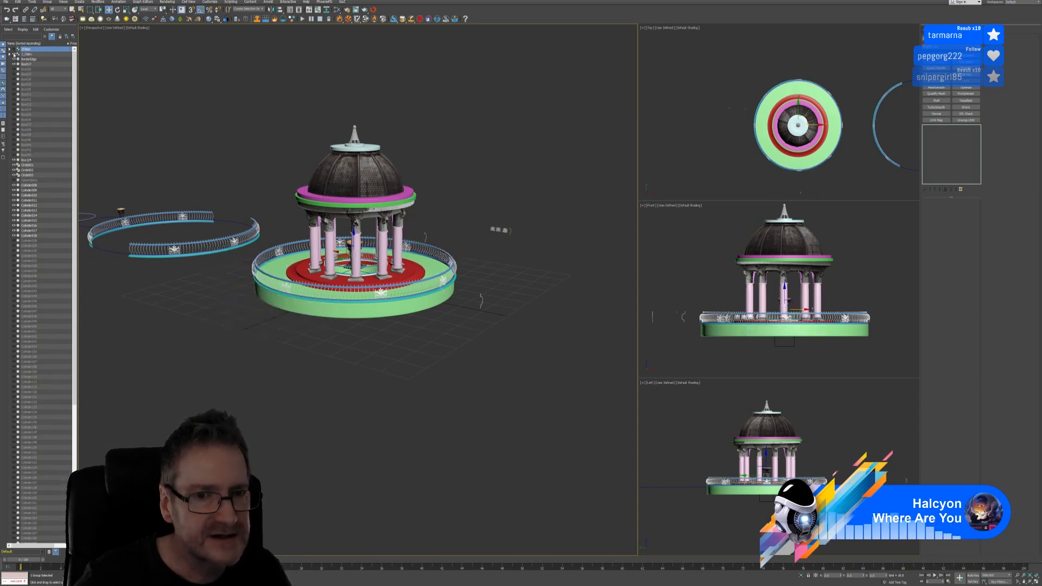
click(10, 54)
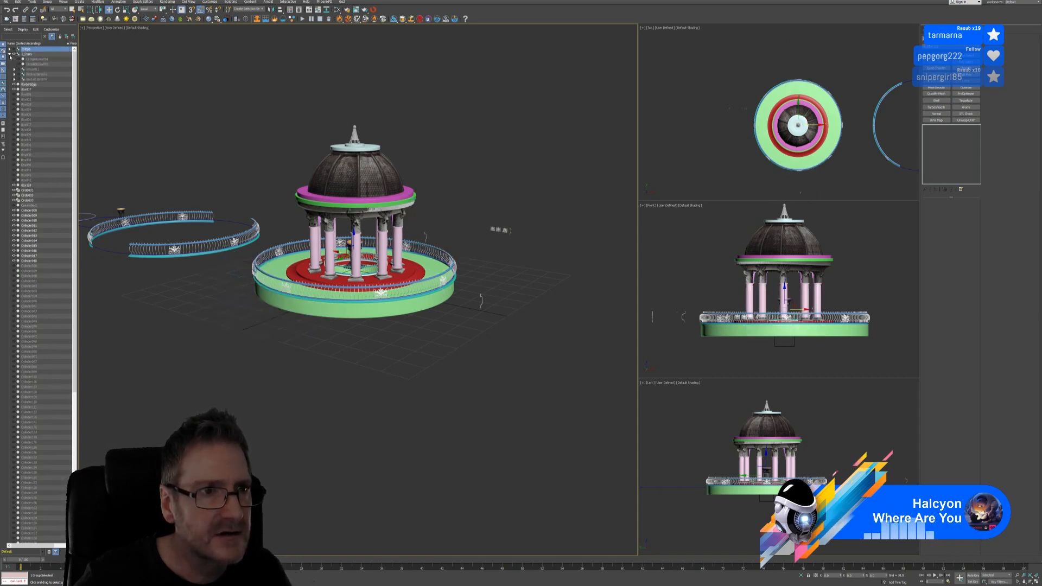
click(19, 59)
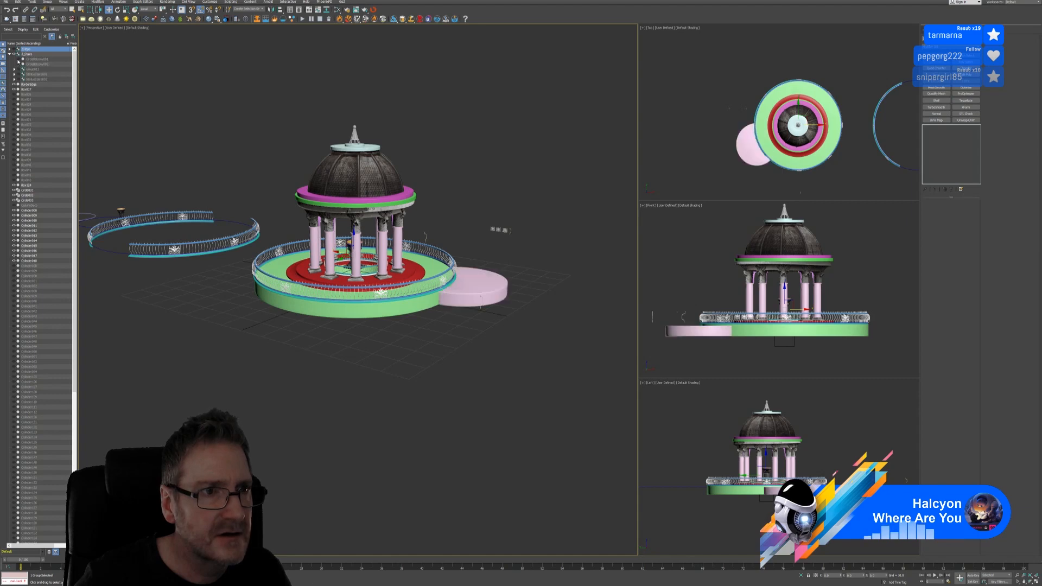
click(19, 64)
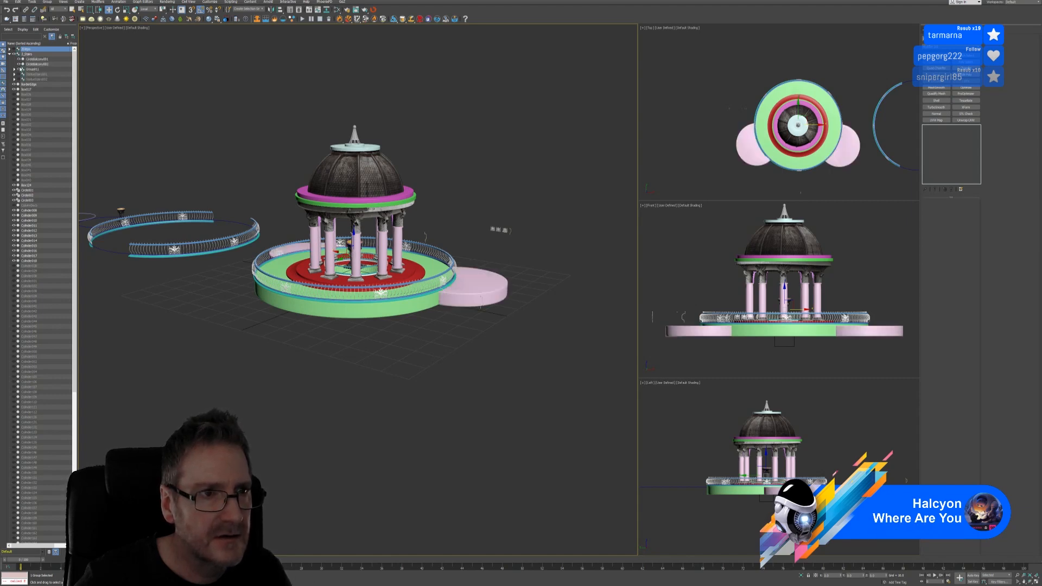
click(20, 75)
click(19, 79)
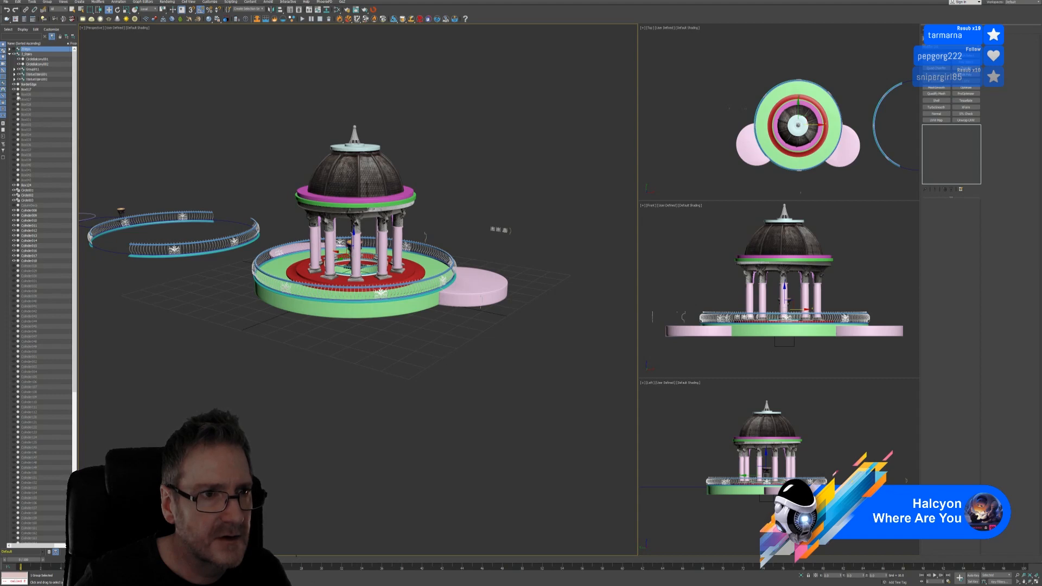
click(18, 94)
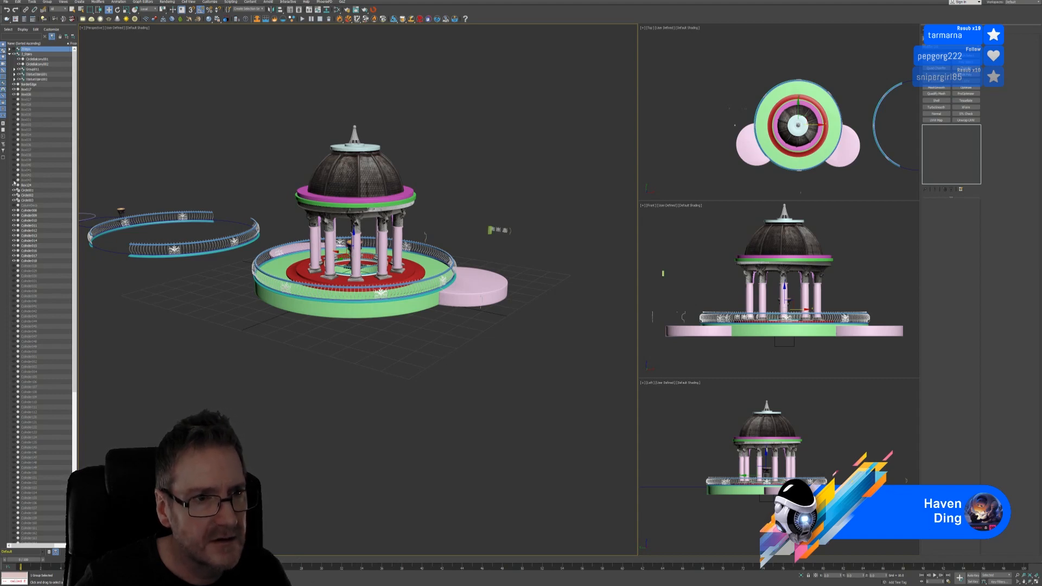
click(10, 54)
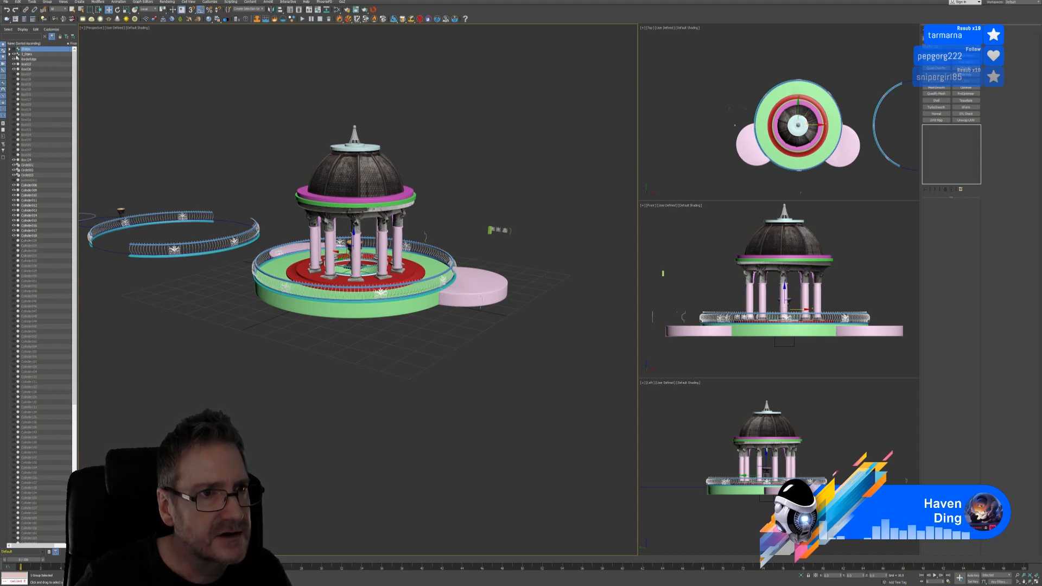
Unhide the three hidden pieces inside each of StatueStairs002 and StatueStairs001
click(10, 54)
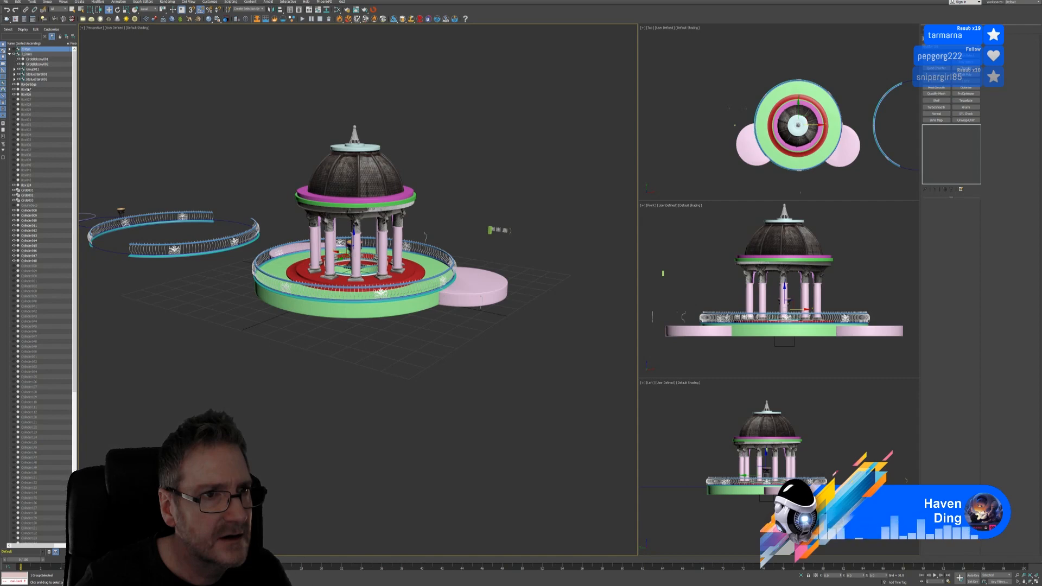
click(15, 79)
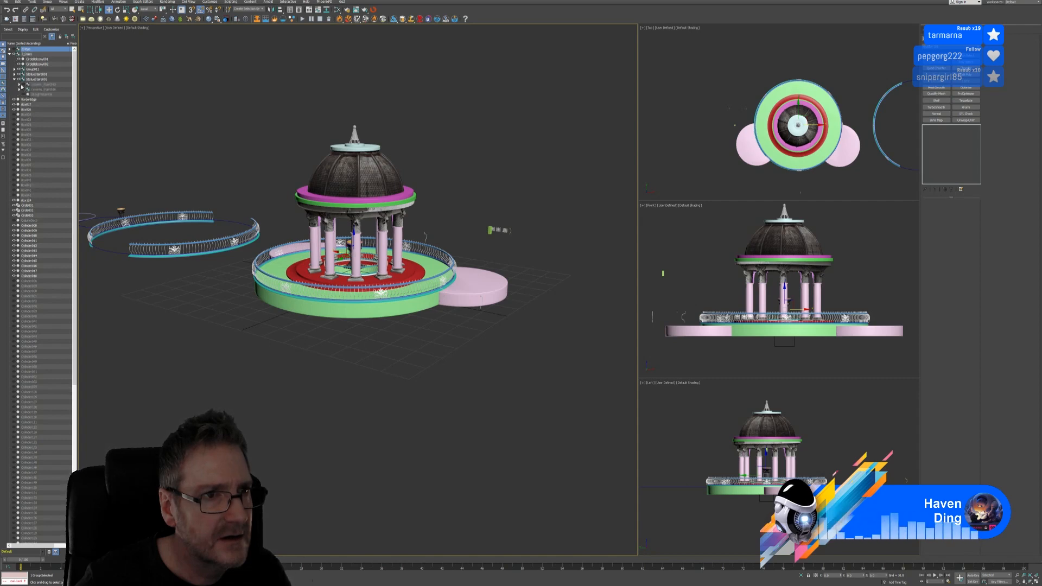
click(23, 84)
click(23, 89)
click(24, 94)
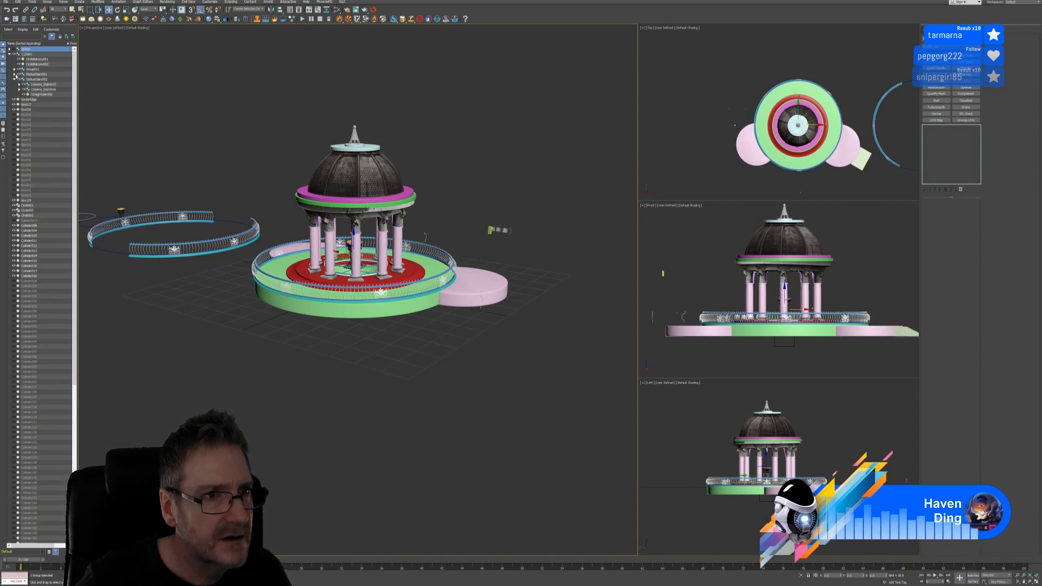
click(15, 74)
click(23, 79)
click(24, 84)
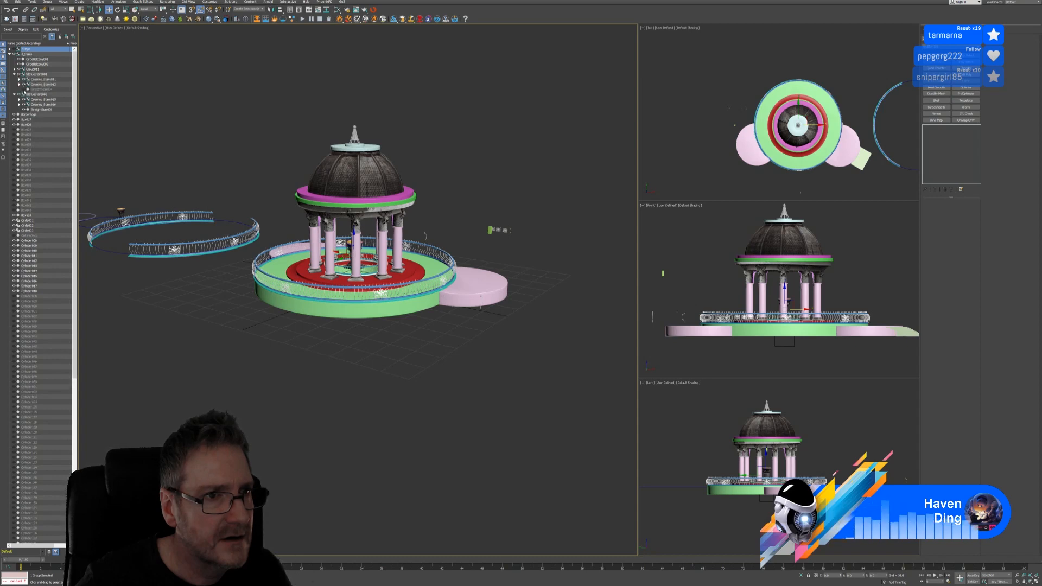
click(24, 89)
Unhide the third round side balcony in Group011 and the StatueStairs003 group
click(14, 69)
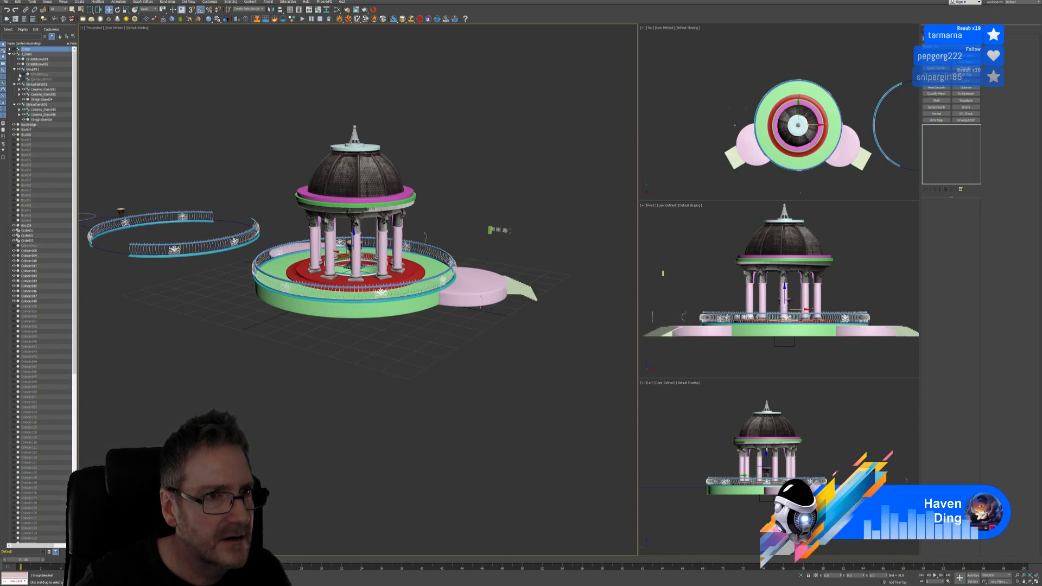
click(19, 75)
click(23, 75)
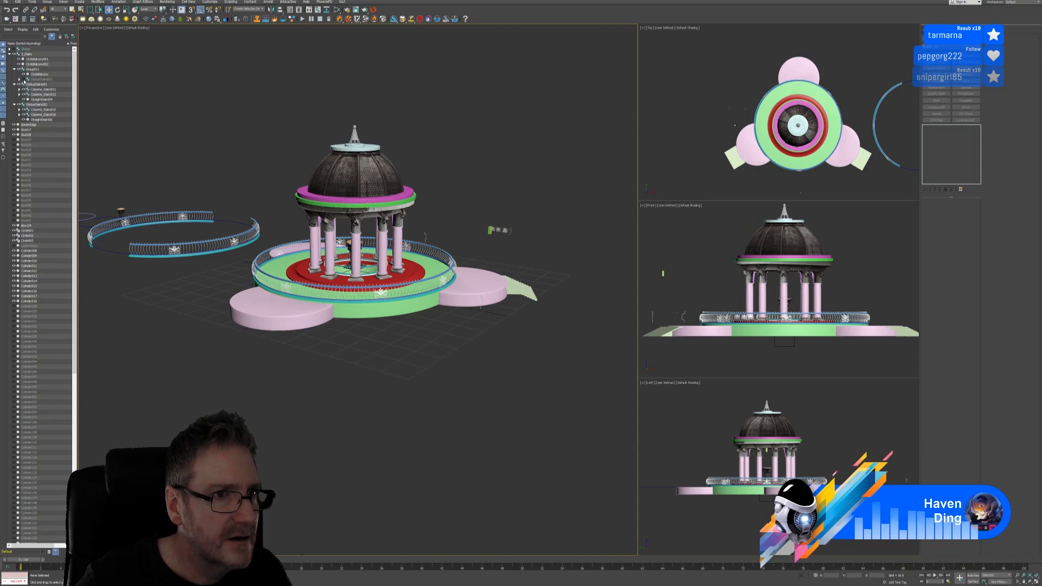
click(24, 79)
middle_drag(312, 350, 330, 365)
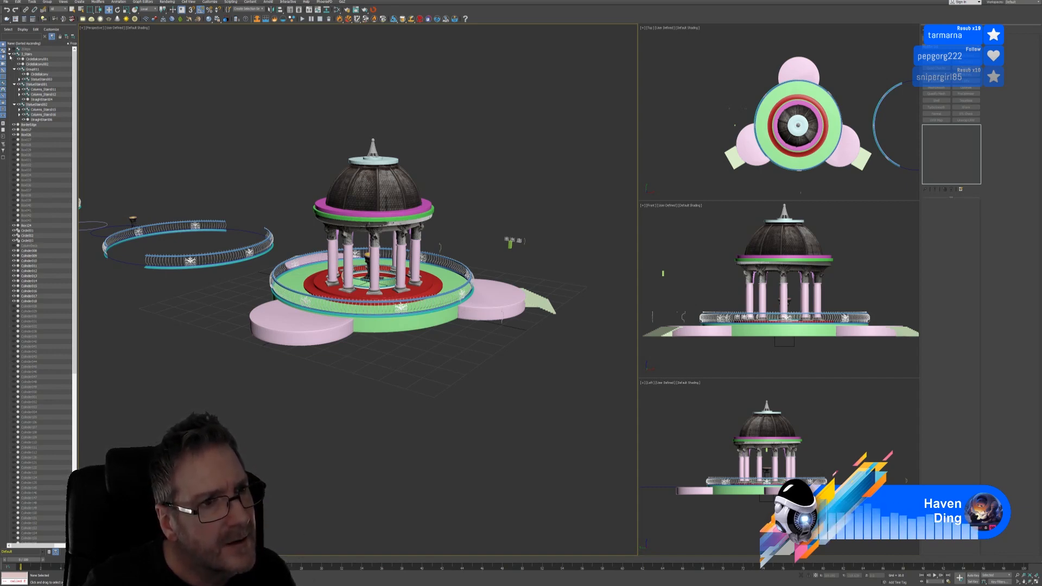
click(9, 54)
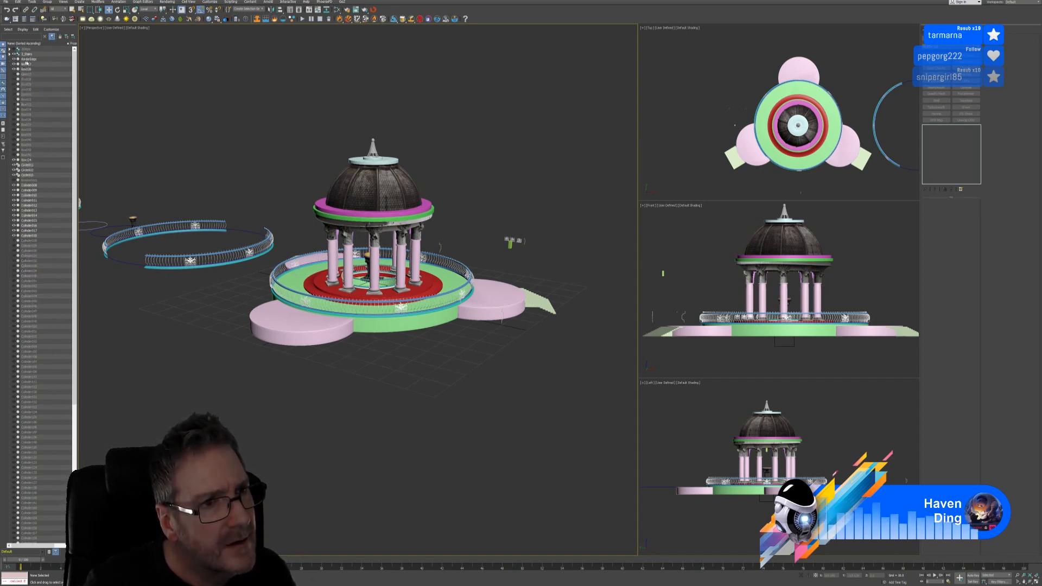
click(9, 54)
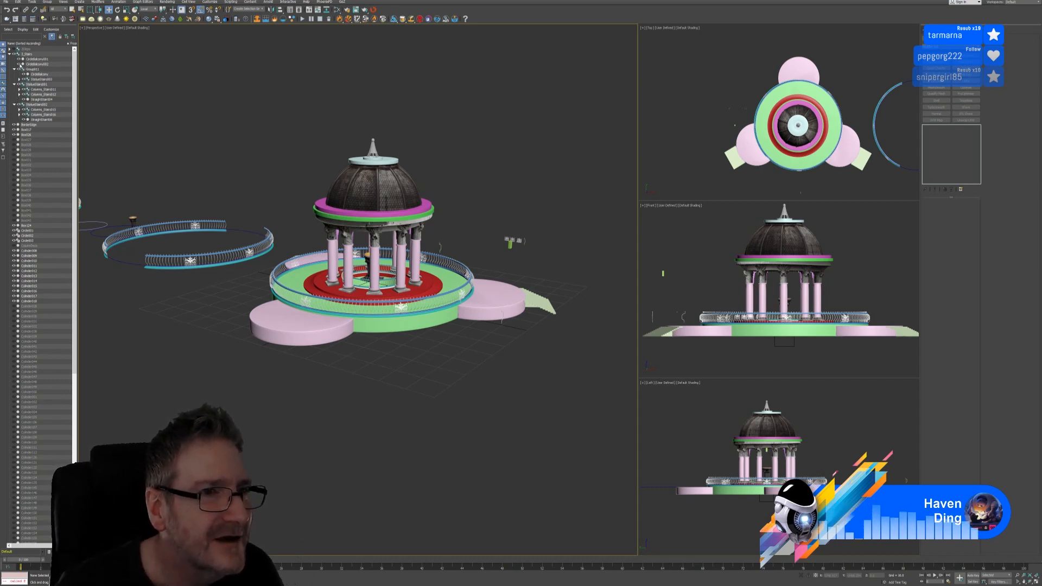
Unhide Column_Stairs017, Column_Stairs018 and StraightStair017 inside StatueStairs003
click(20, 79)
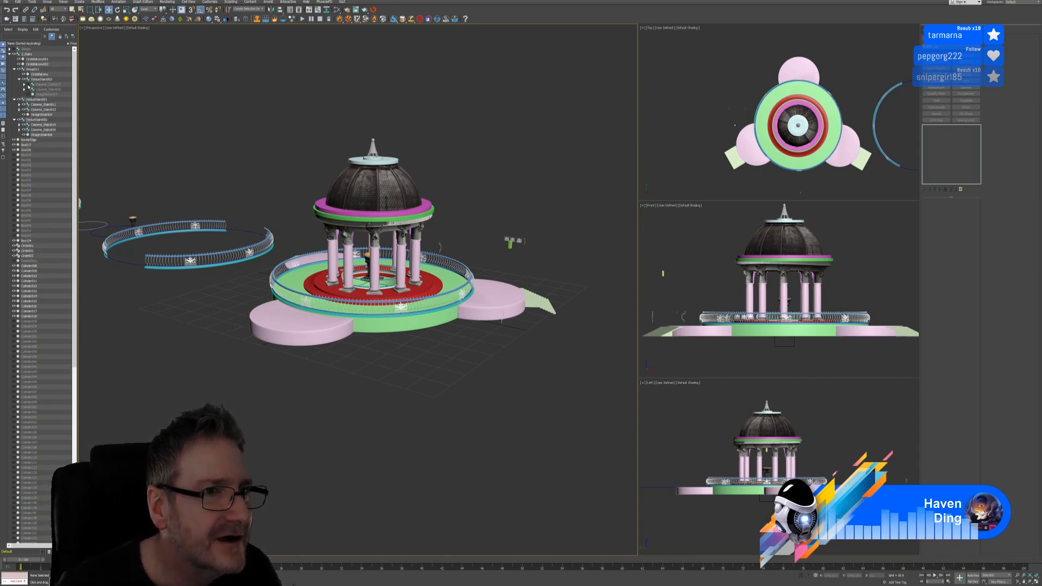
click(28, 84)
click(28, 89)
click(28, 94)
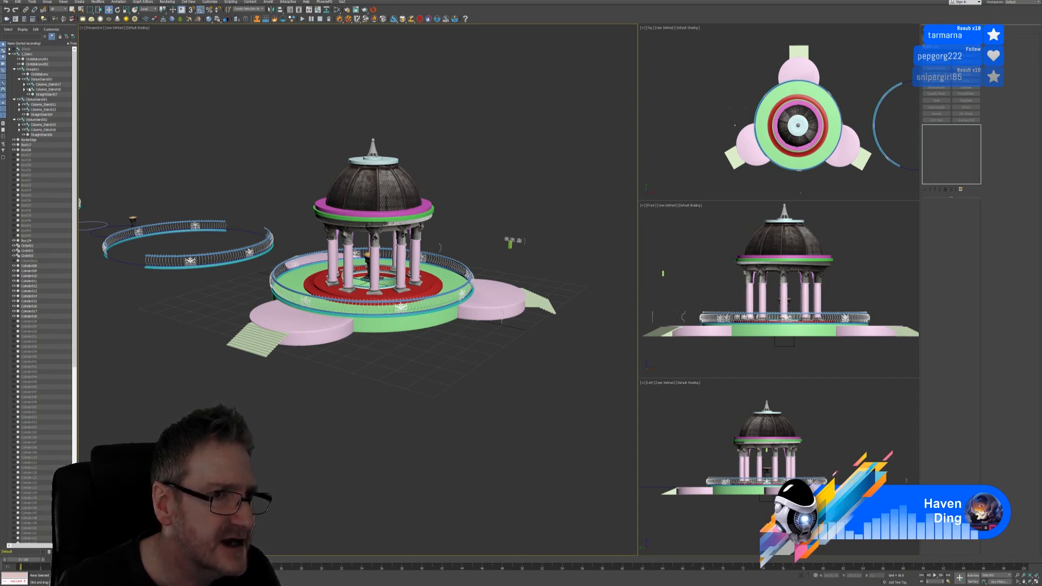
Tidy the Scene Explorer list and save the scene file
click(19, 105)
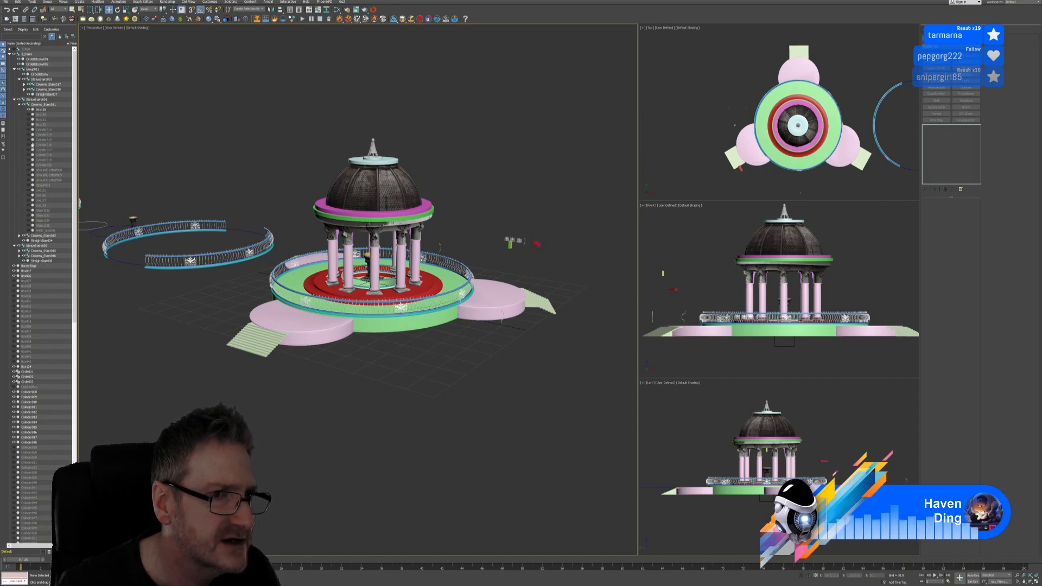
click(15, 100)
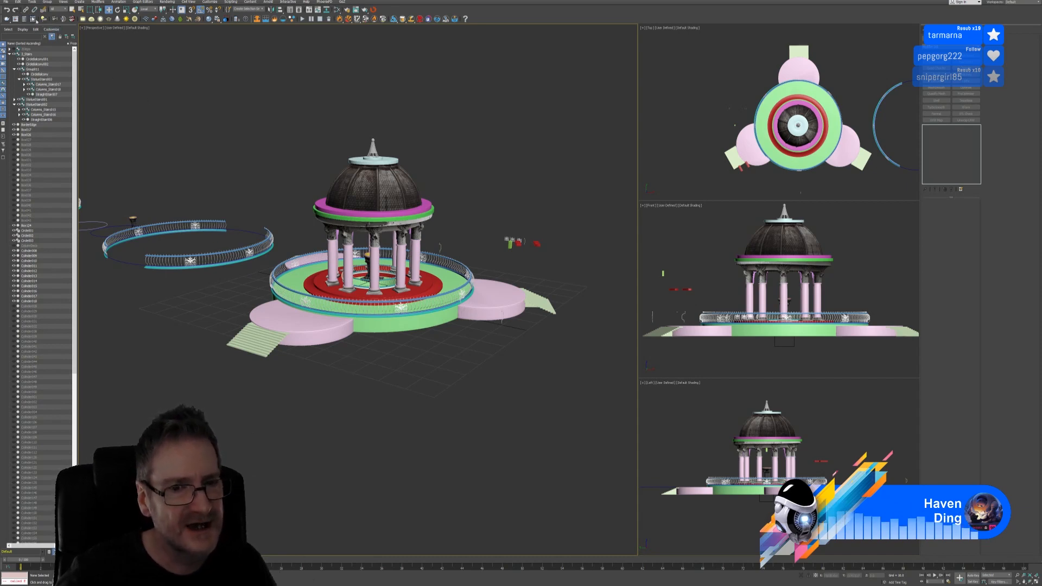
click(5, 2)
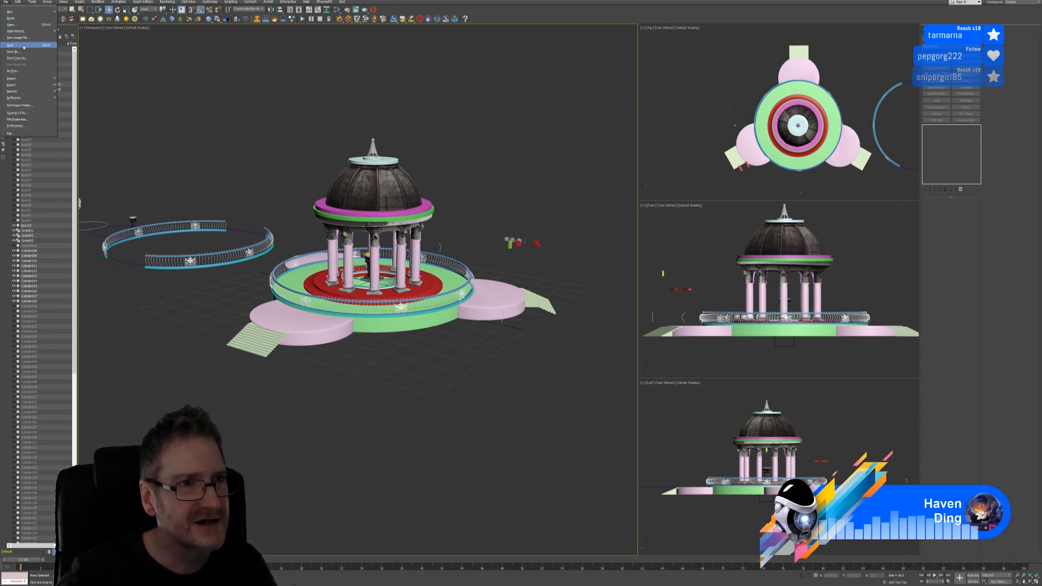
click(23, 46)
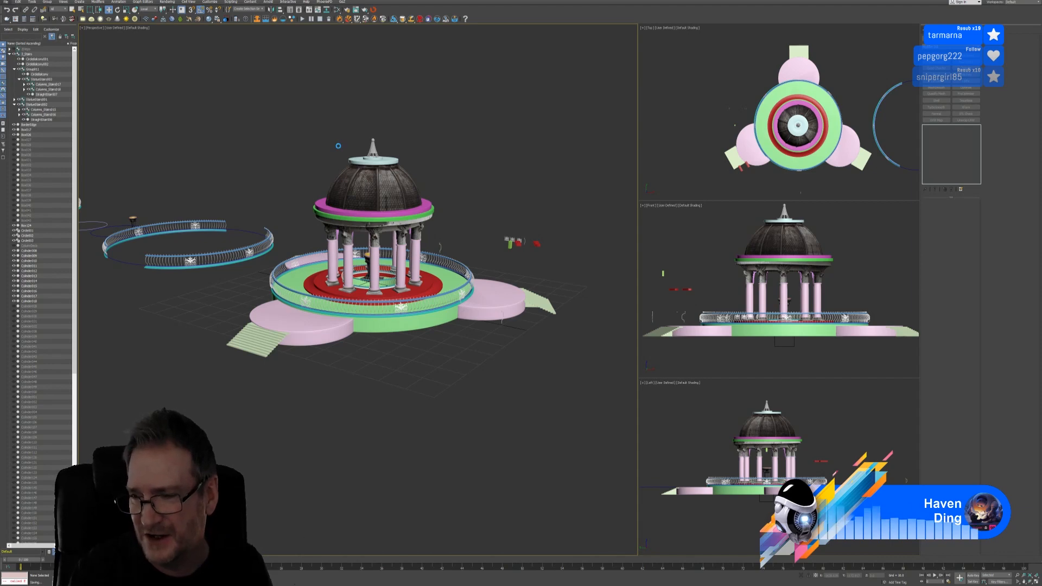